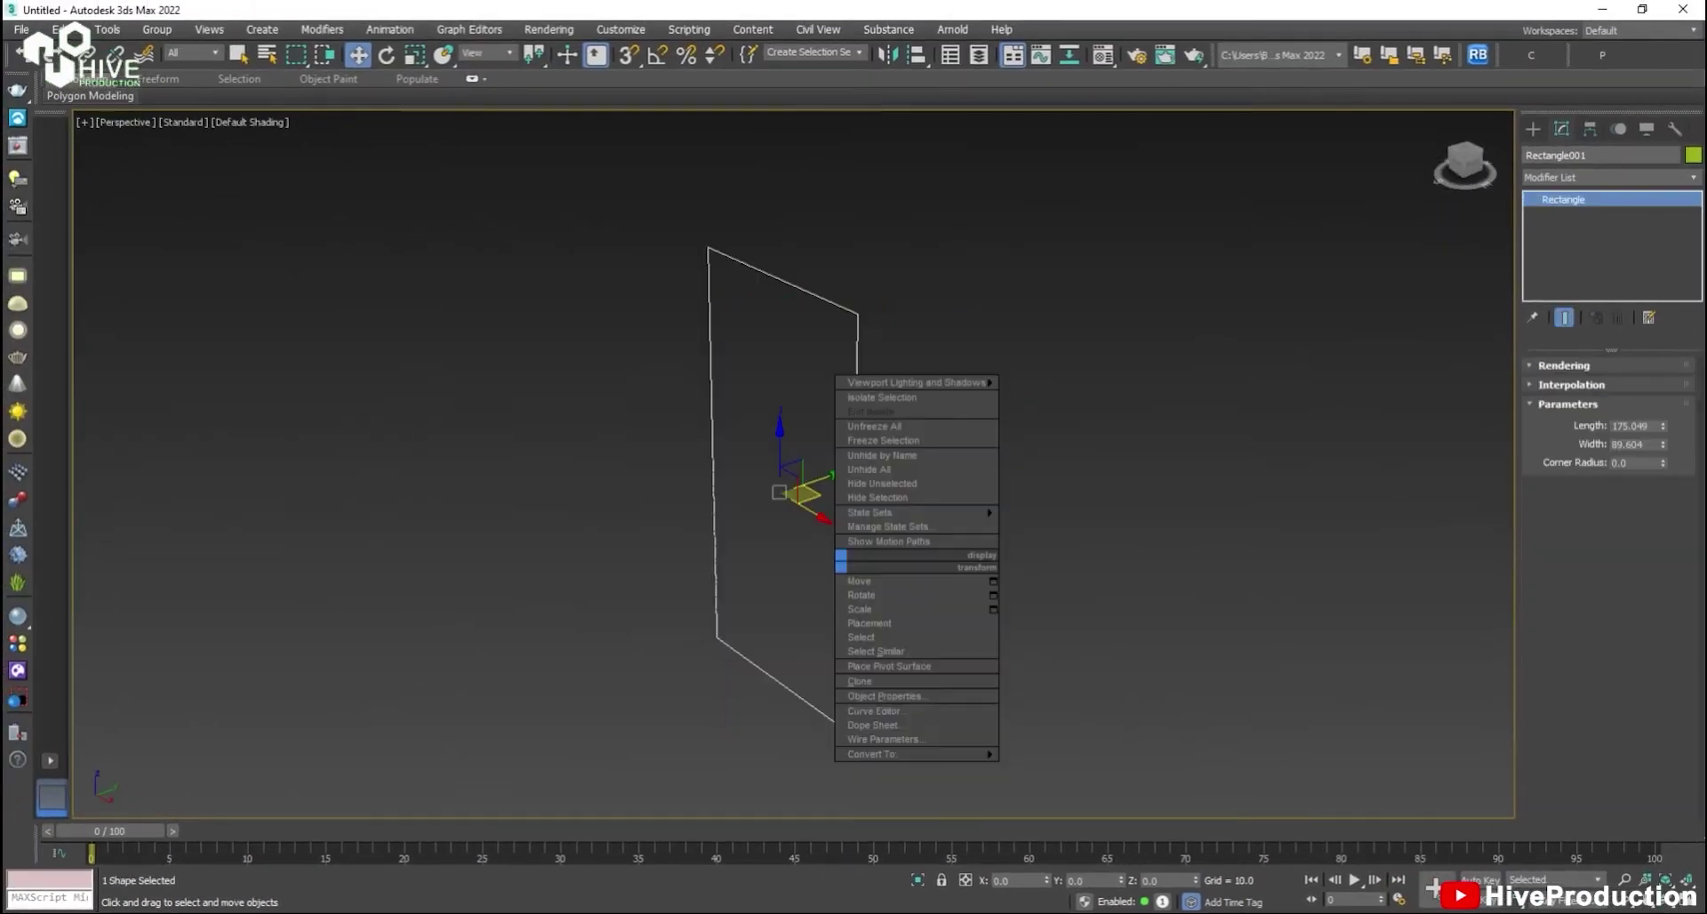
mouse_move(915, 755)
click(1067, 754)
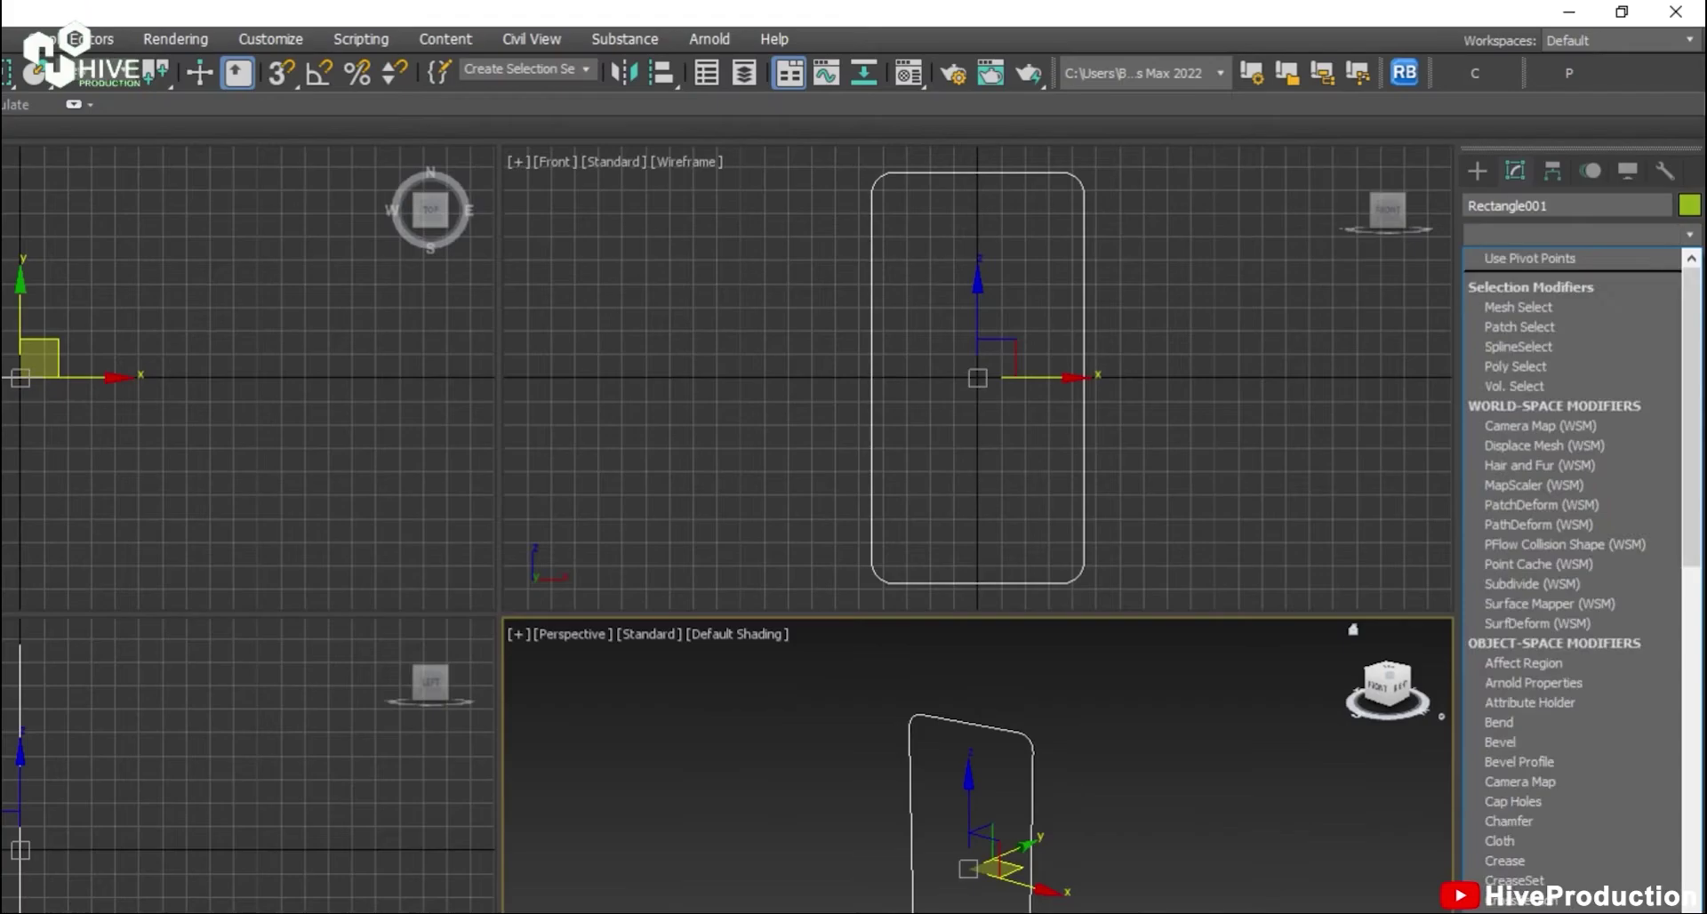
key(e)
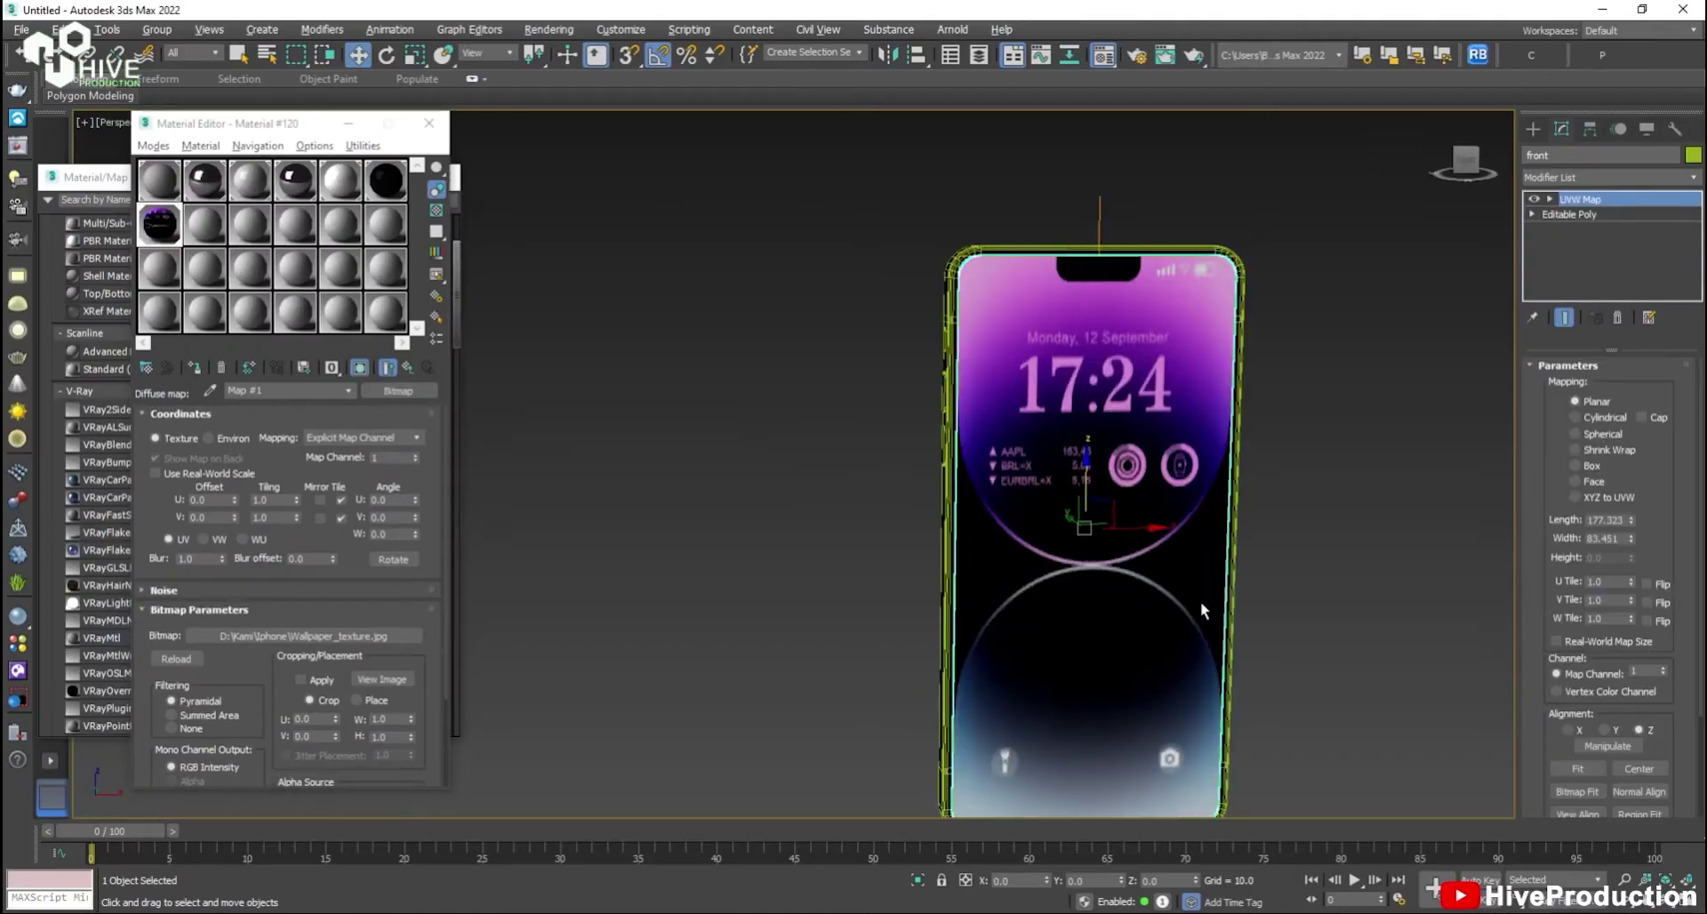
scroll(1155, 553, down, 3)
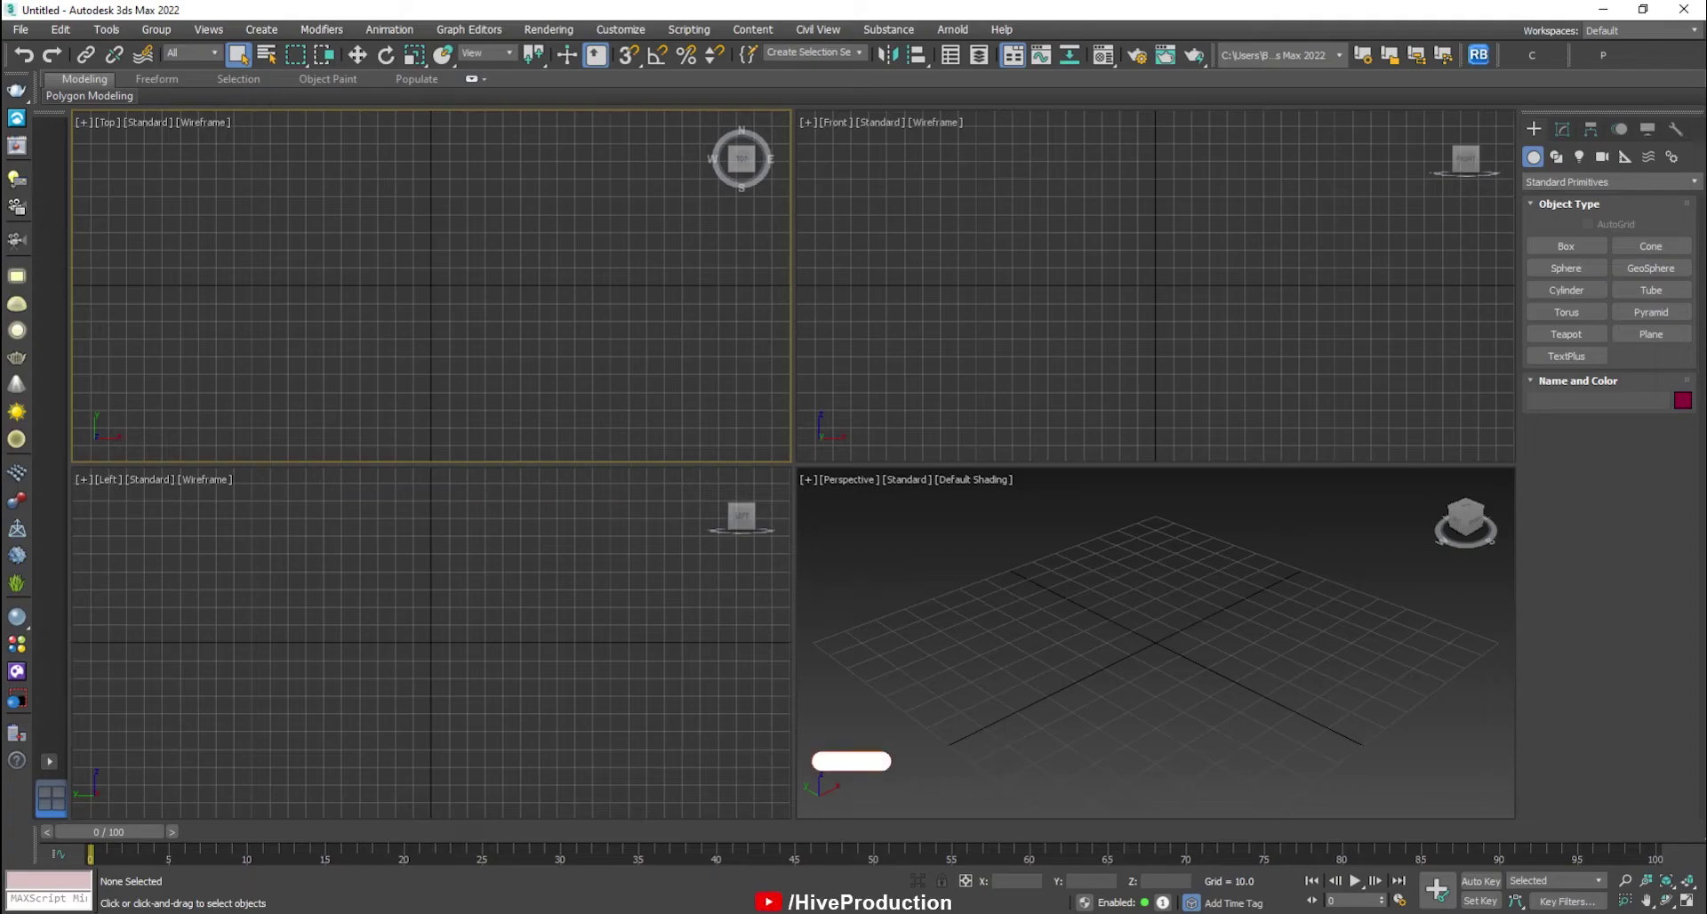
click(533, 569)
click(996, 578)
click(1005, 373)
click(578, 364)
click(1556, 157)
click(1562, 129)
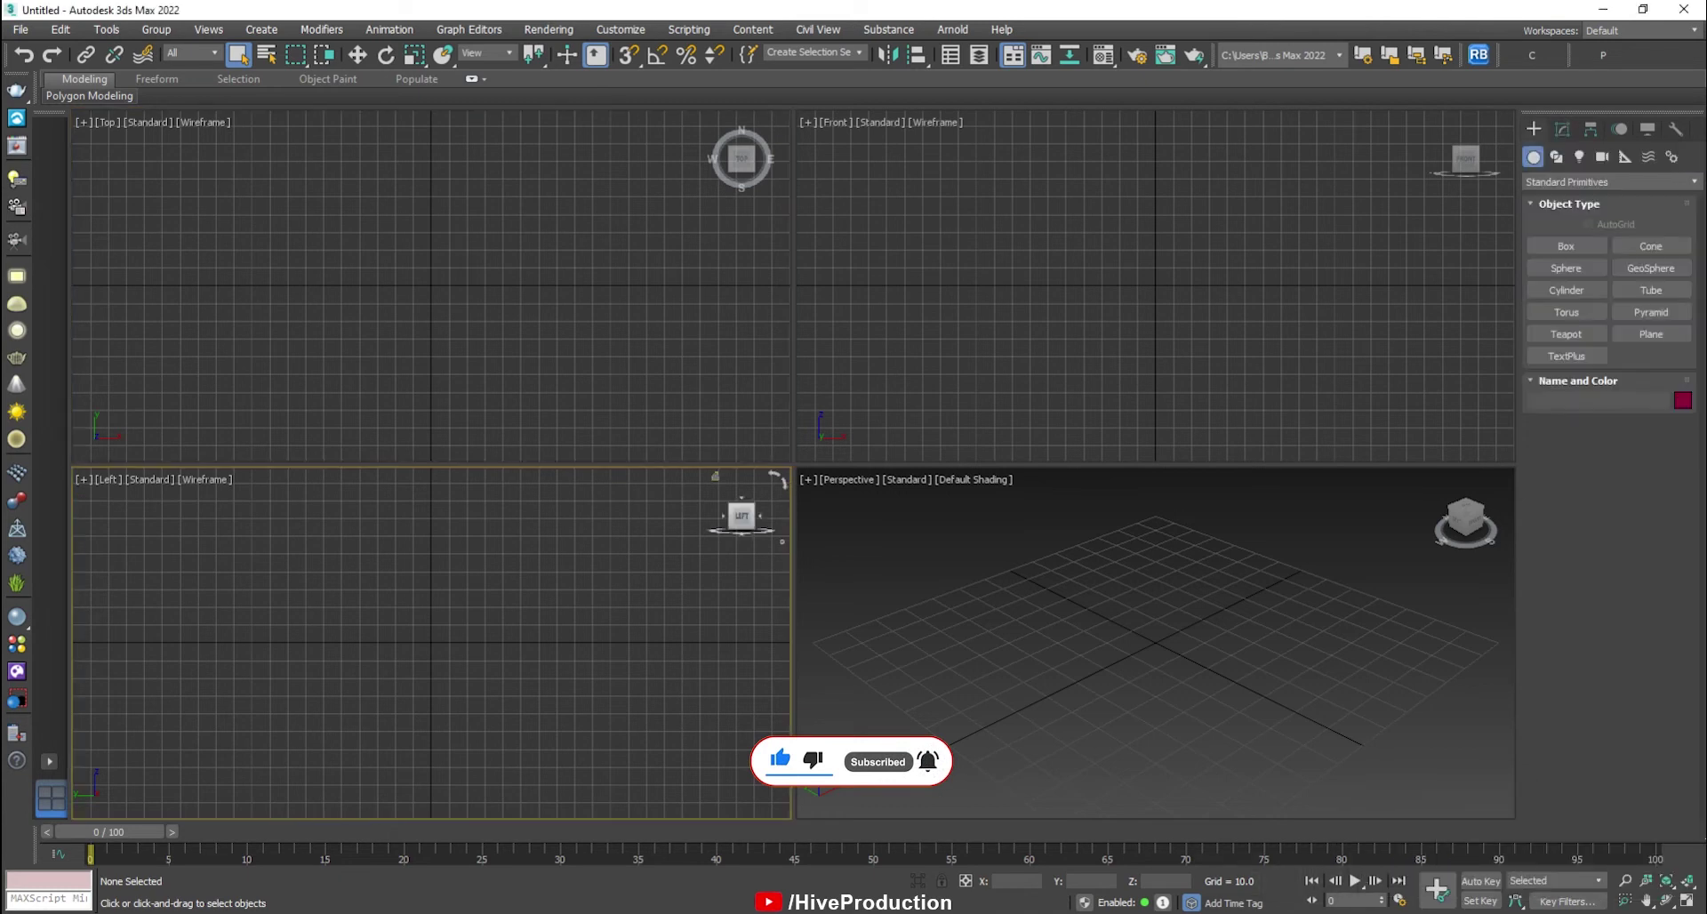
Draw a rectangle spline about 168 by 90 units in the Front view for the phone outline.
click(1556, 156)
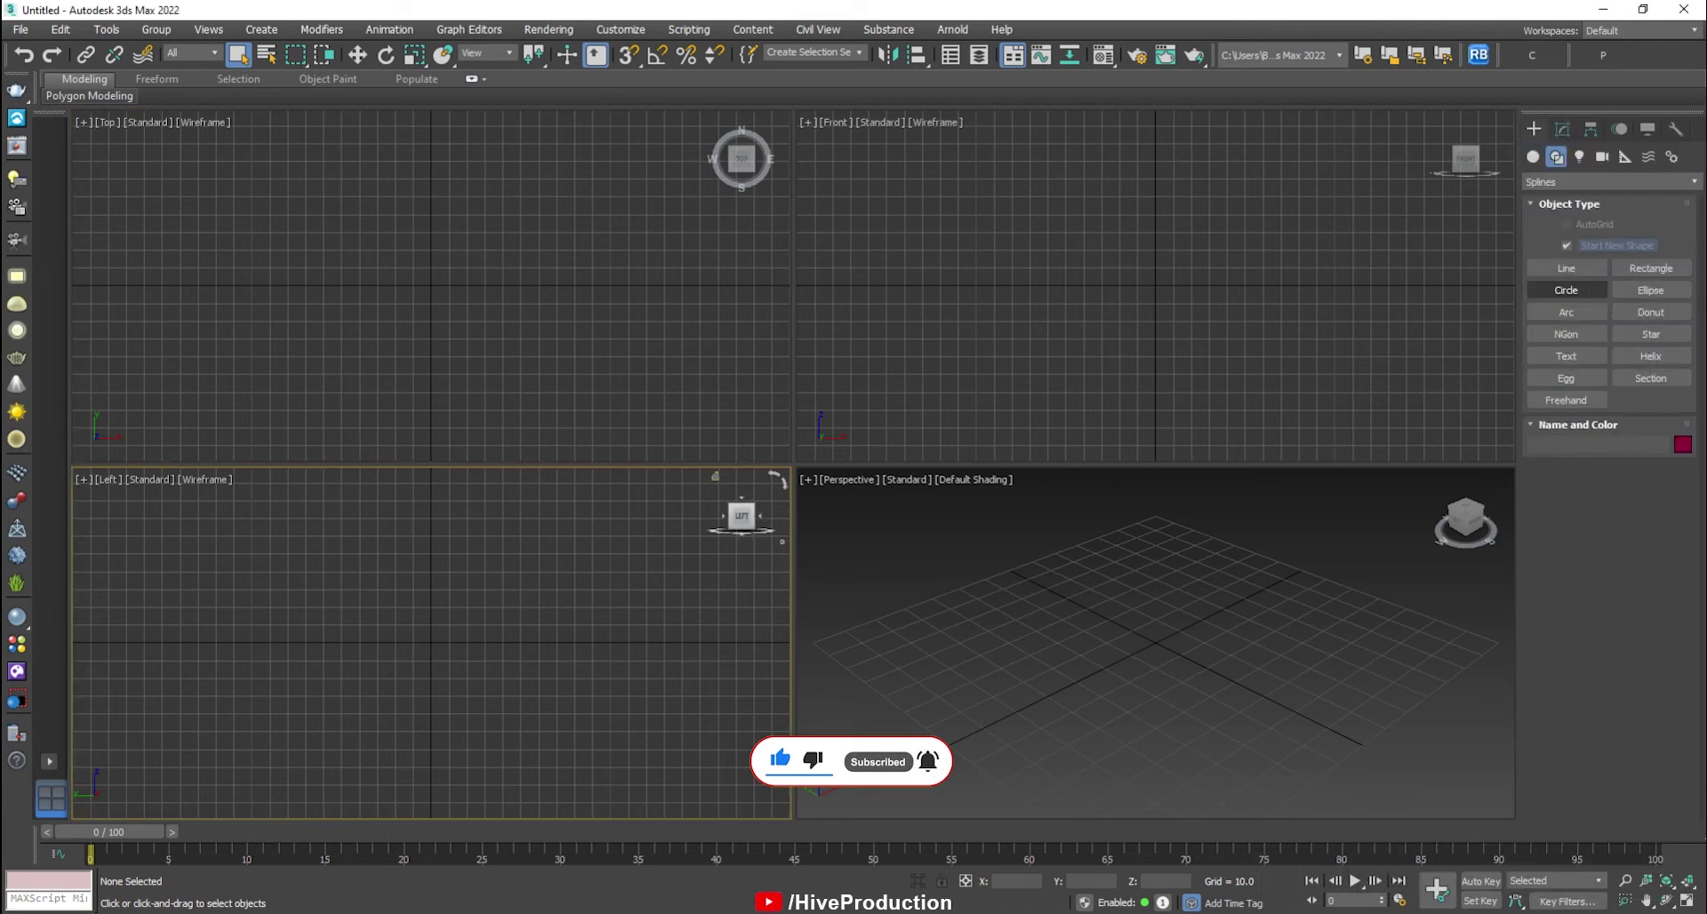
click(1651, 268)
drag(1102, 178, 1259, 468)
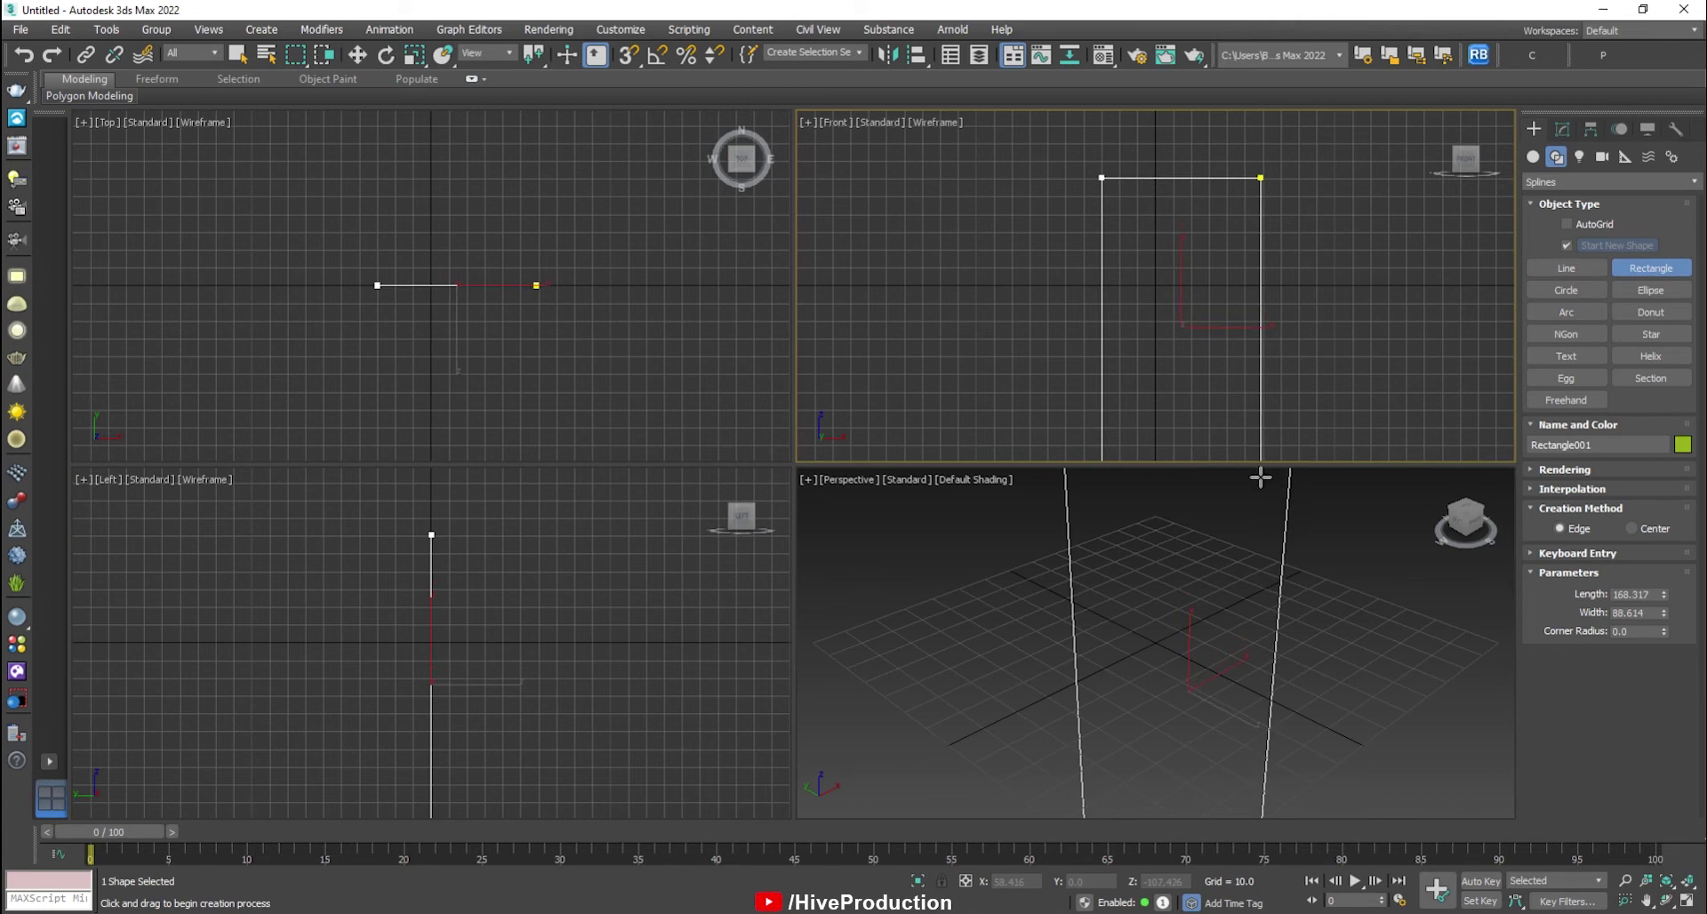
Centre the rectangle on the world origin by resetting its X and Z positions to 0.
scroll(1197, 667, down, 5)
key(w)
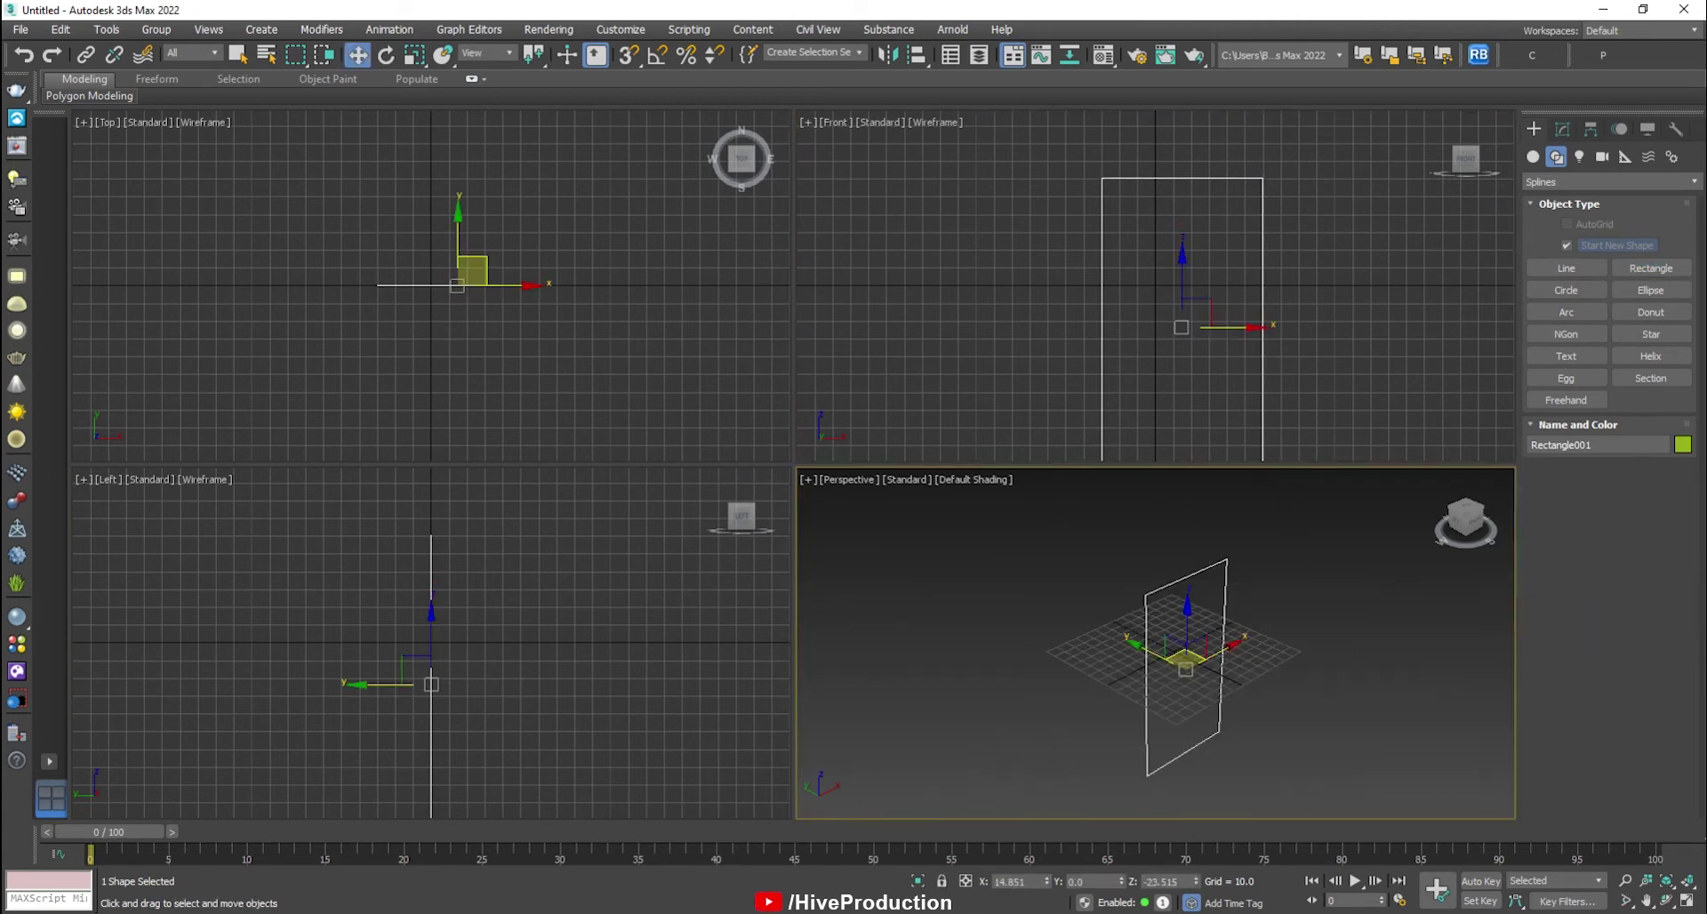
right_click(1047, 882)
right_click(1196, 882)
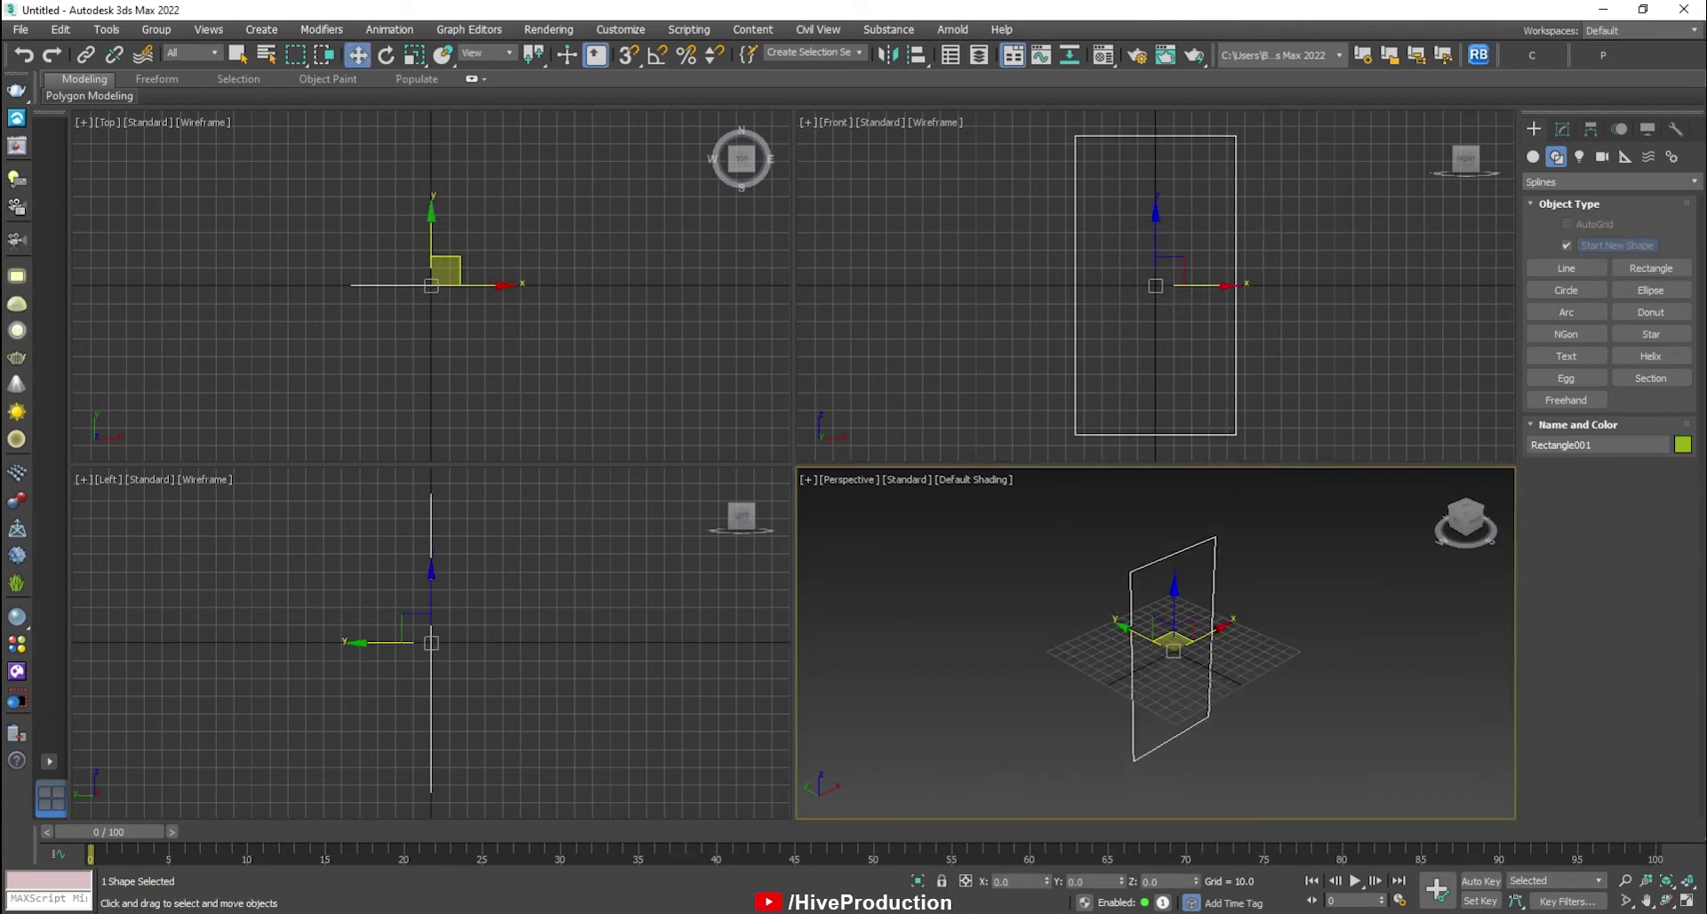
Increase the rectangle's length parameter to 175.049 and deselect it.
click(1563, 129)
drag(1663, 427, 1663, 423)
click(1192, 653)
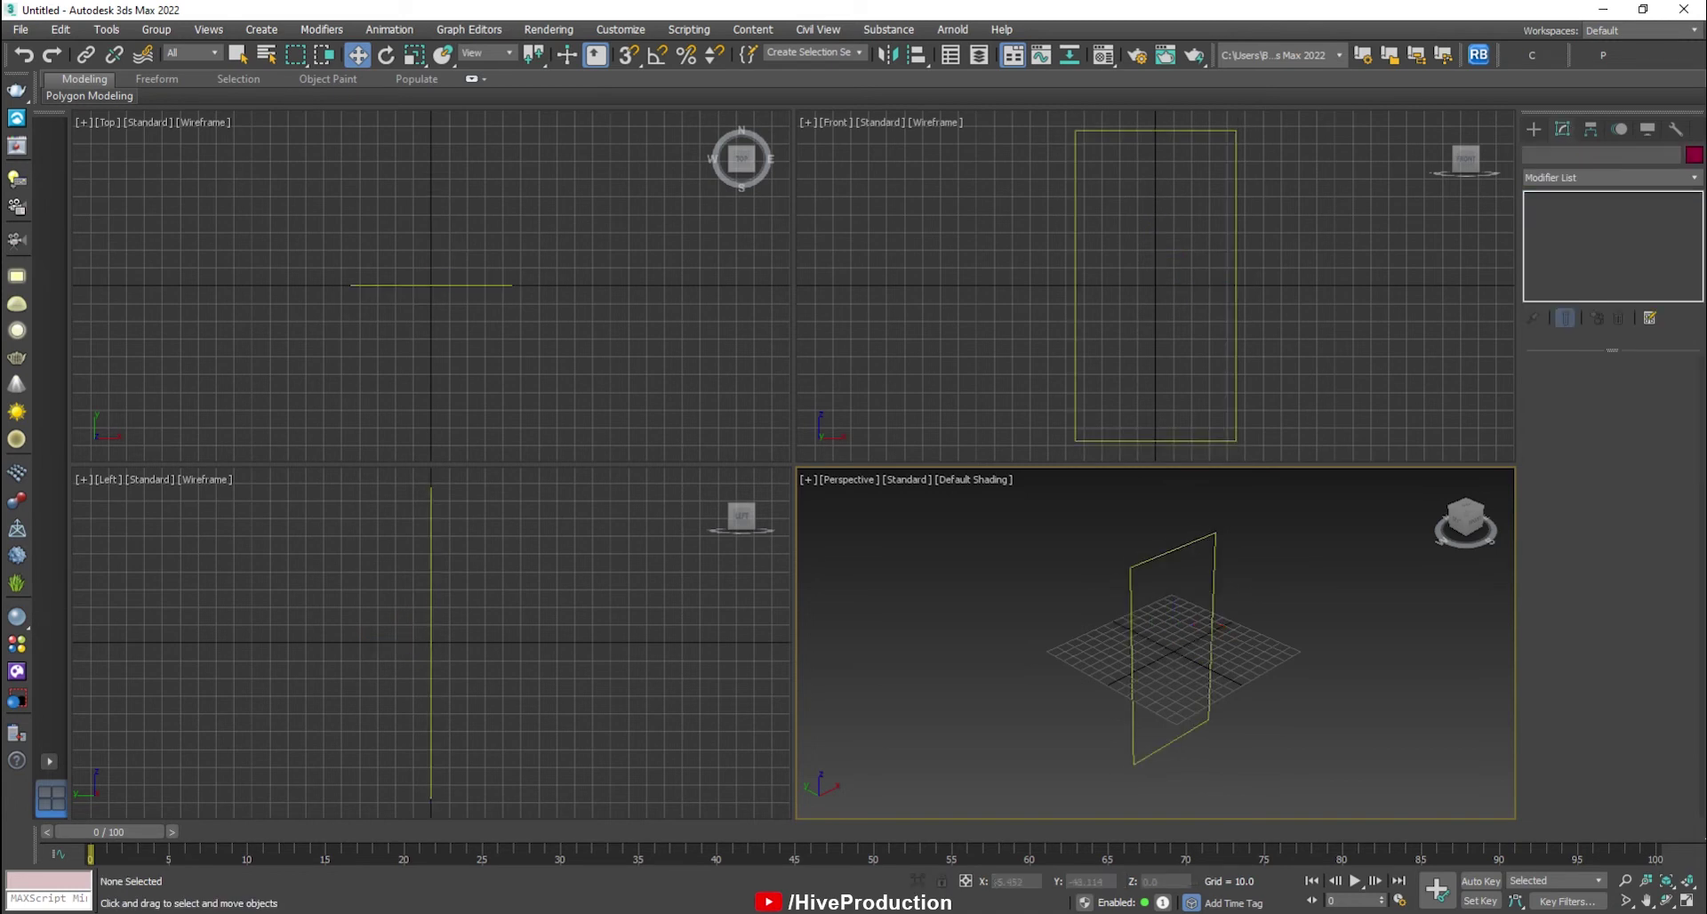
Select the rectangle in an enlarged Perspective view and convert it to an Editable Spline.
key(alt+w)
alt+middle_drag(1192, 653, 877, 619)
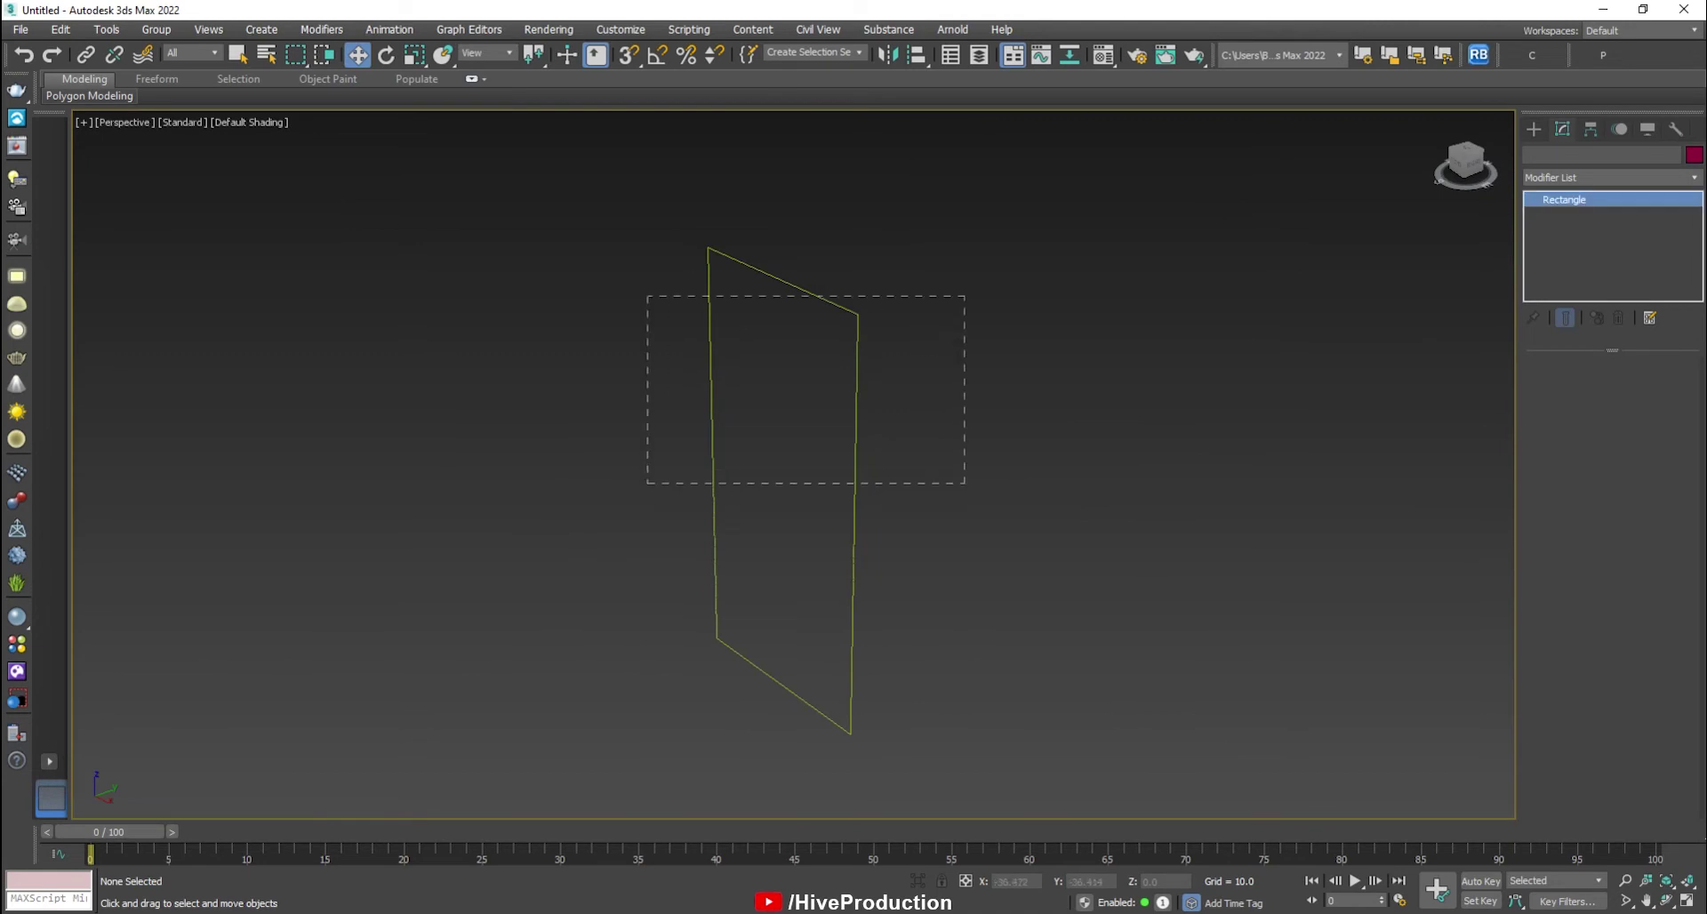
drag(965, 483, 966, 484)
right_click(841, 561)
mouse_move(916, 755)
click(1058, 755)
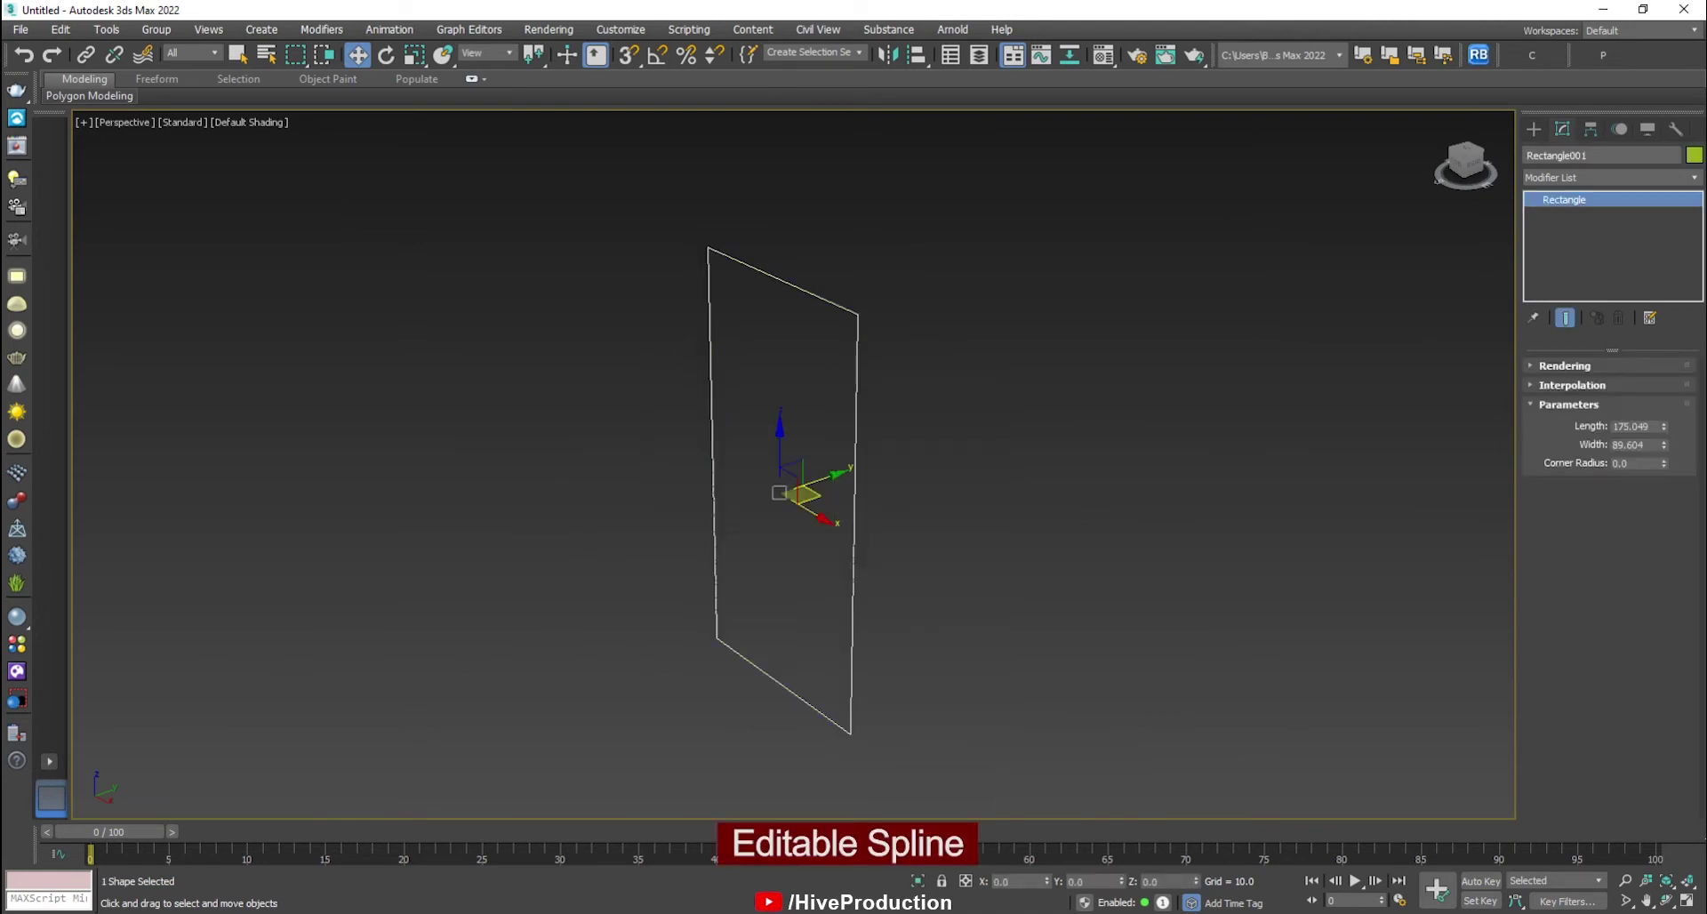
Fillet all four corner vertices of the spline by about 9.9 and leave vertex editing.
key(1)
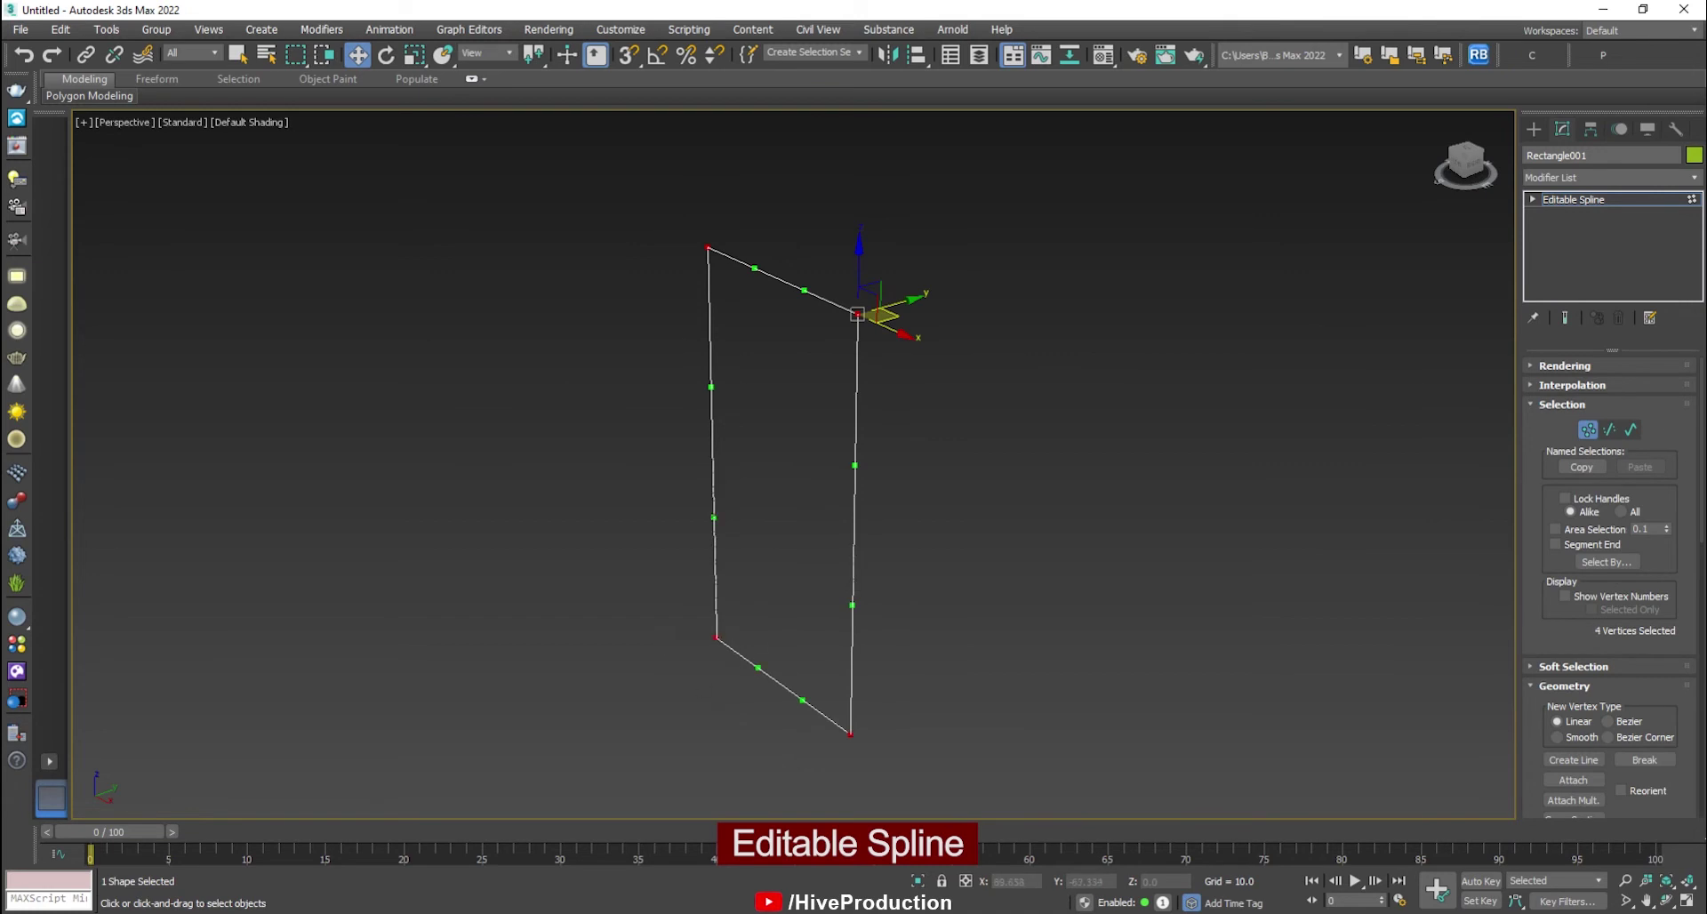
alt+middle_drag(867, 347, 957, 342)
key(alt+w)
drag(1540, 613, 1539, 346)
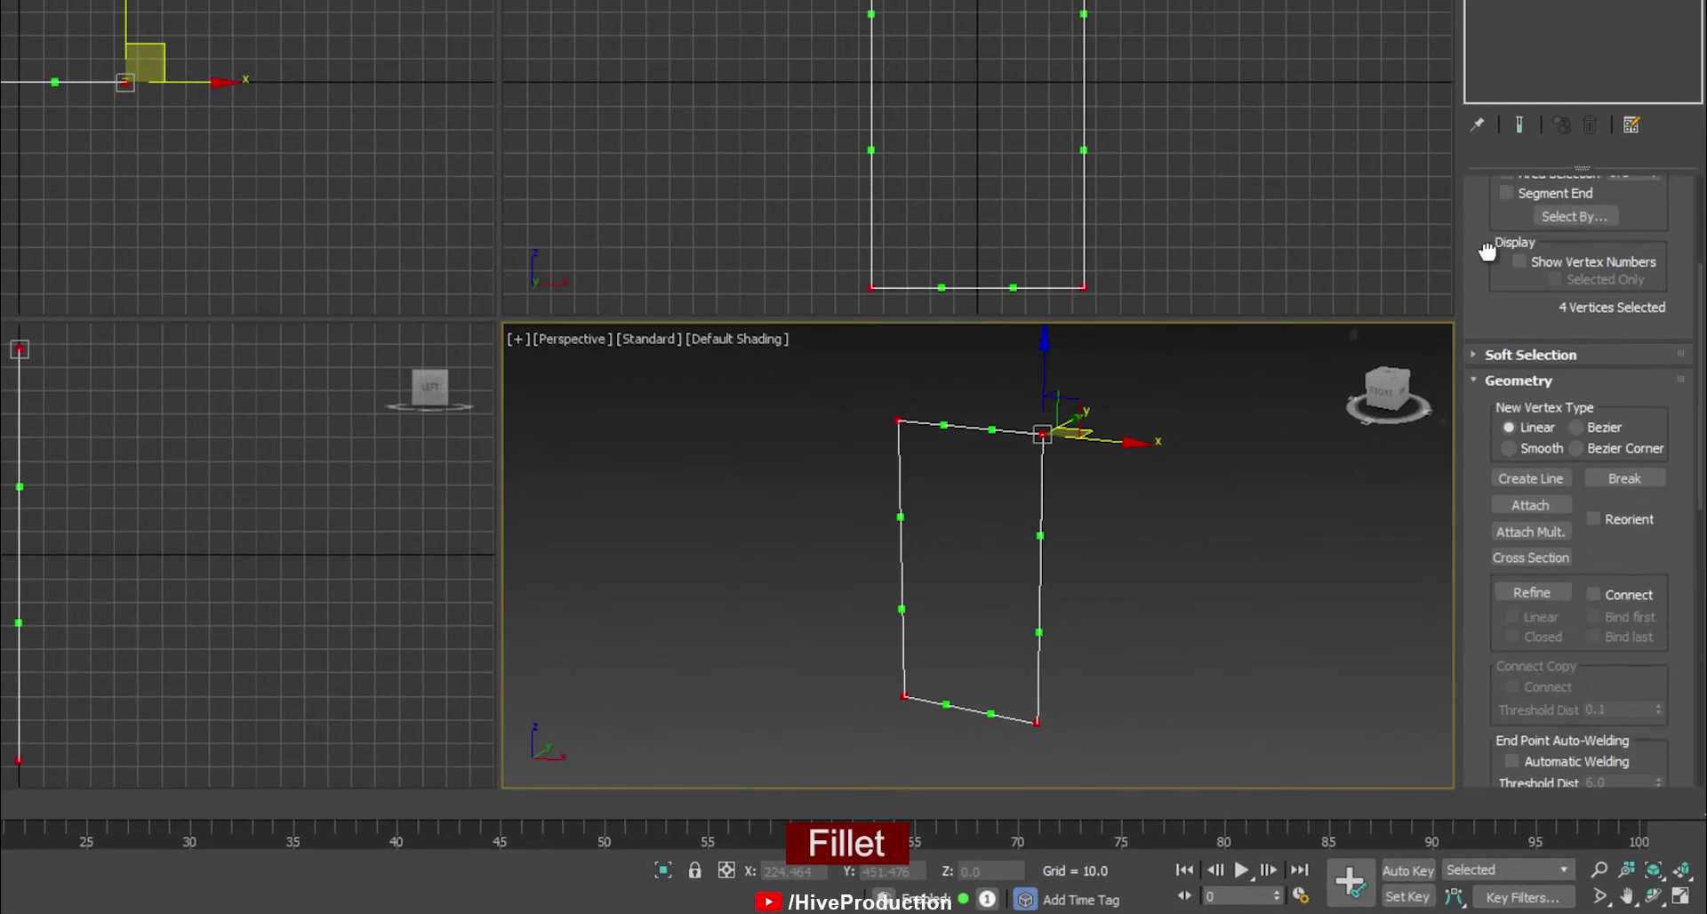
scroll(1487, 163, down, 4)
drag(1083, 287, 1092, 267)
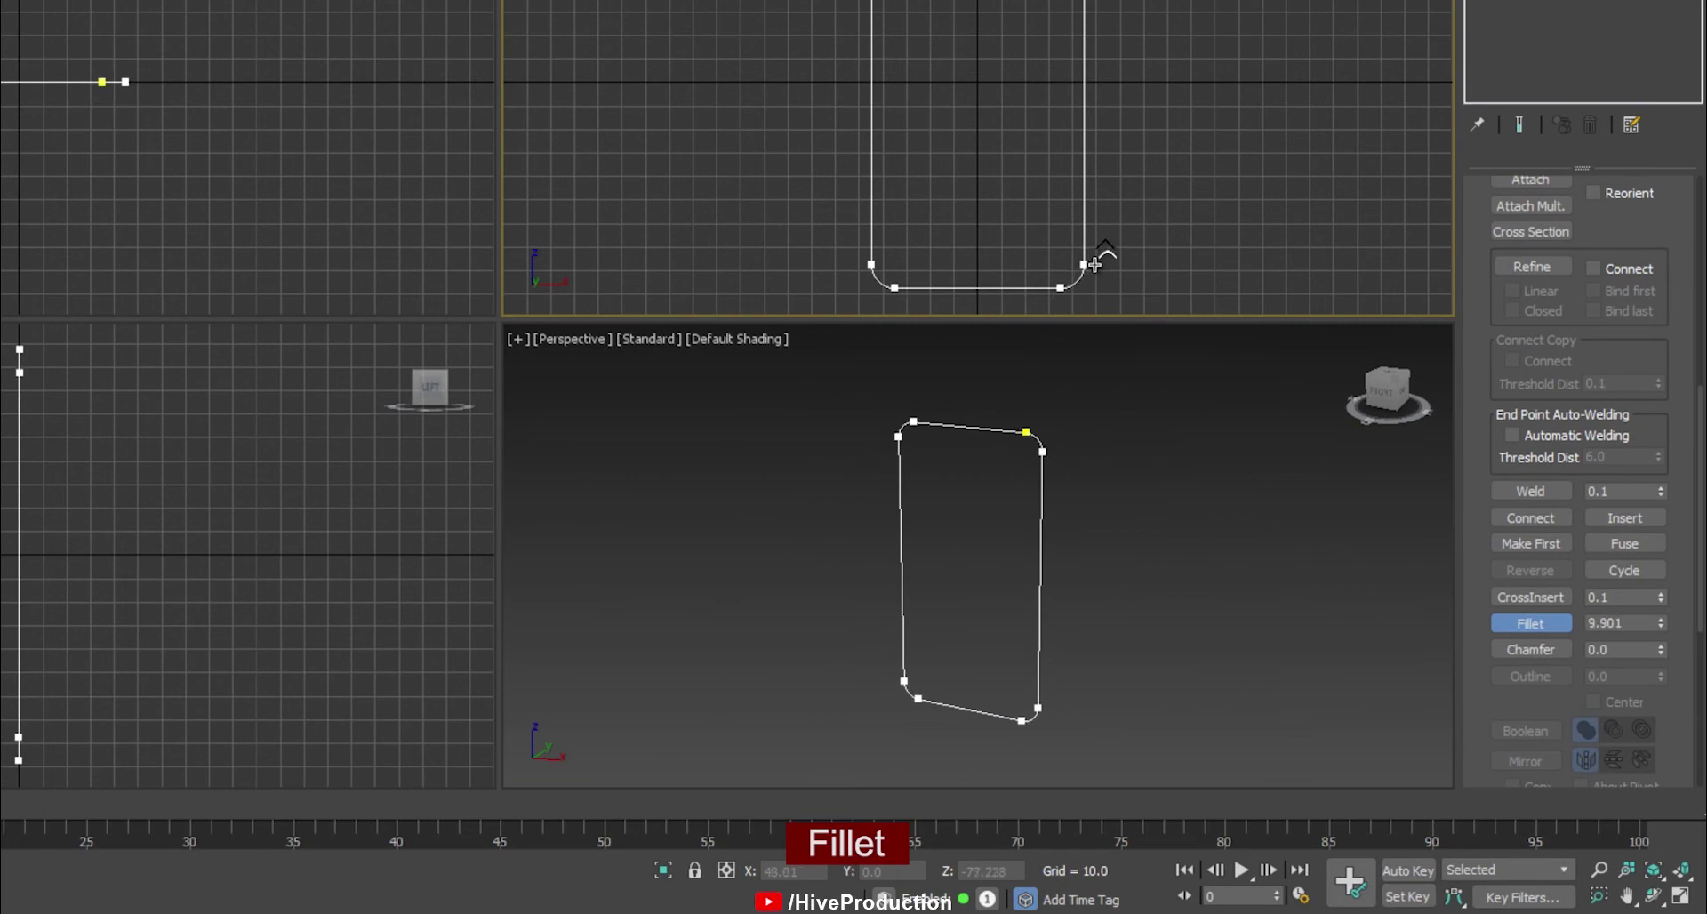
click(1227, 663)
alt+middle_drag(1183, 663, 1138, 662)
key(1)
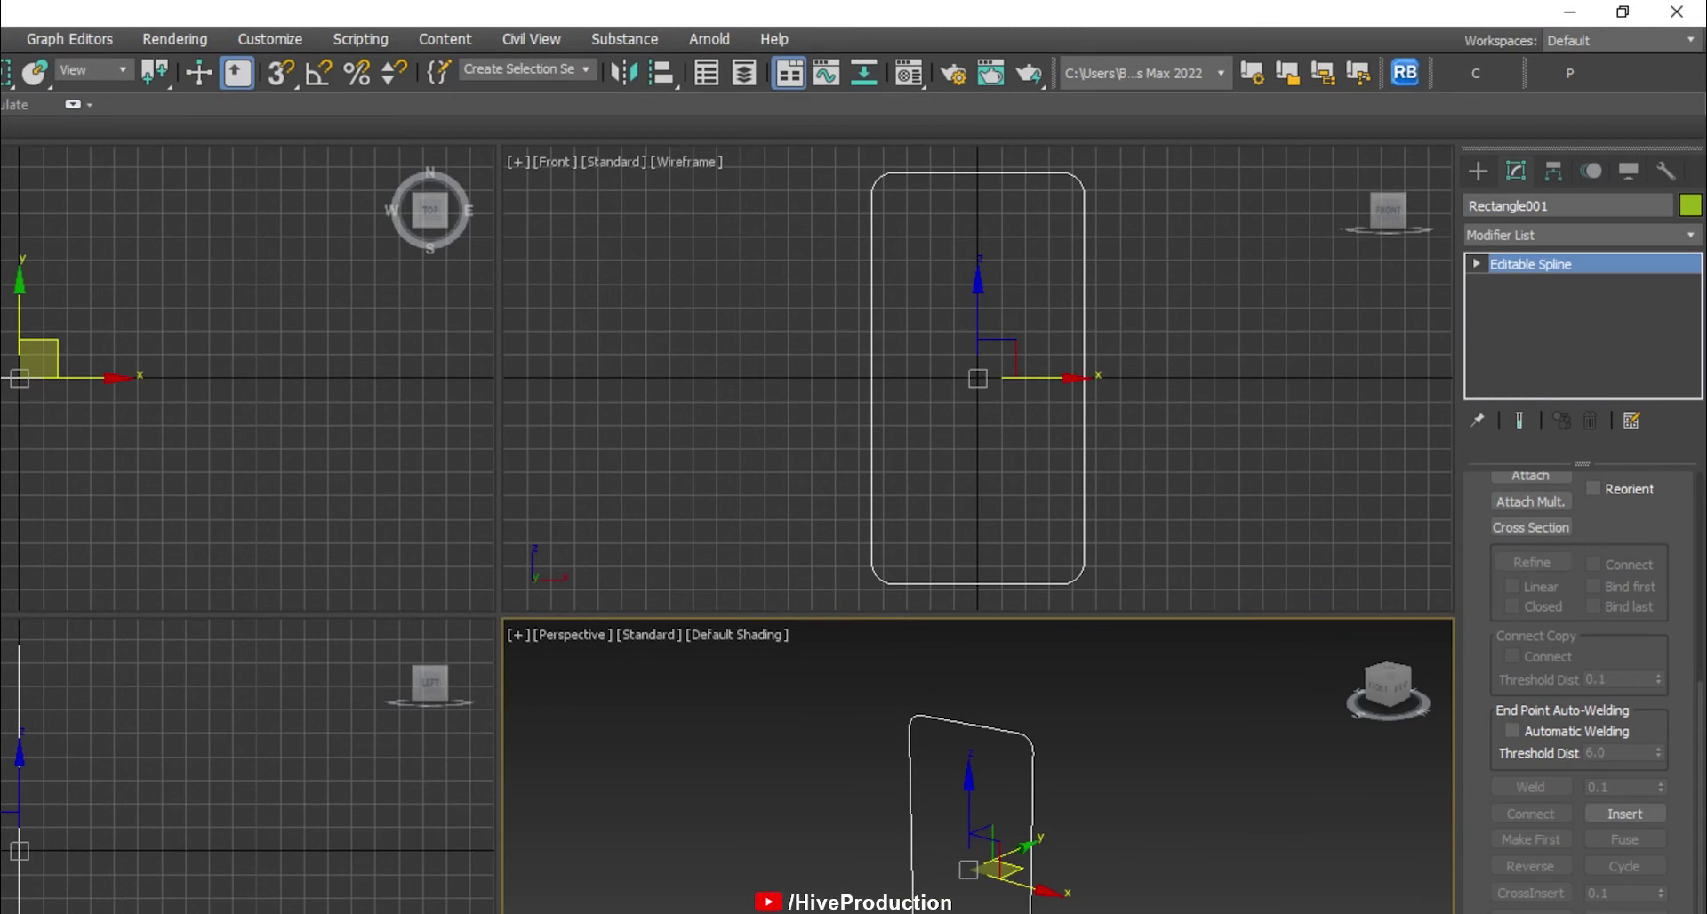
Apply an Extrude modifier to the rounded rectangle with an amount of 15.
drag(876, 910, 1387, 677)
click(1583, 235)
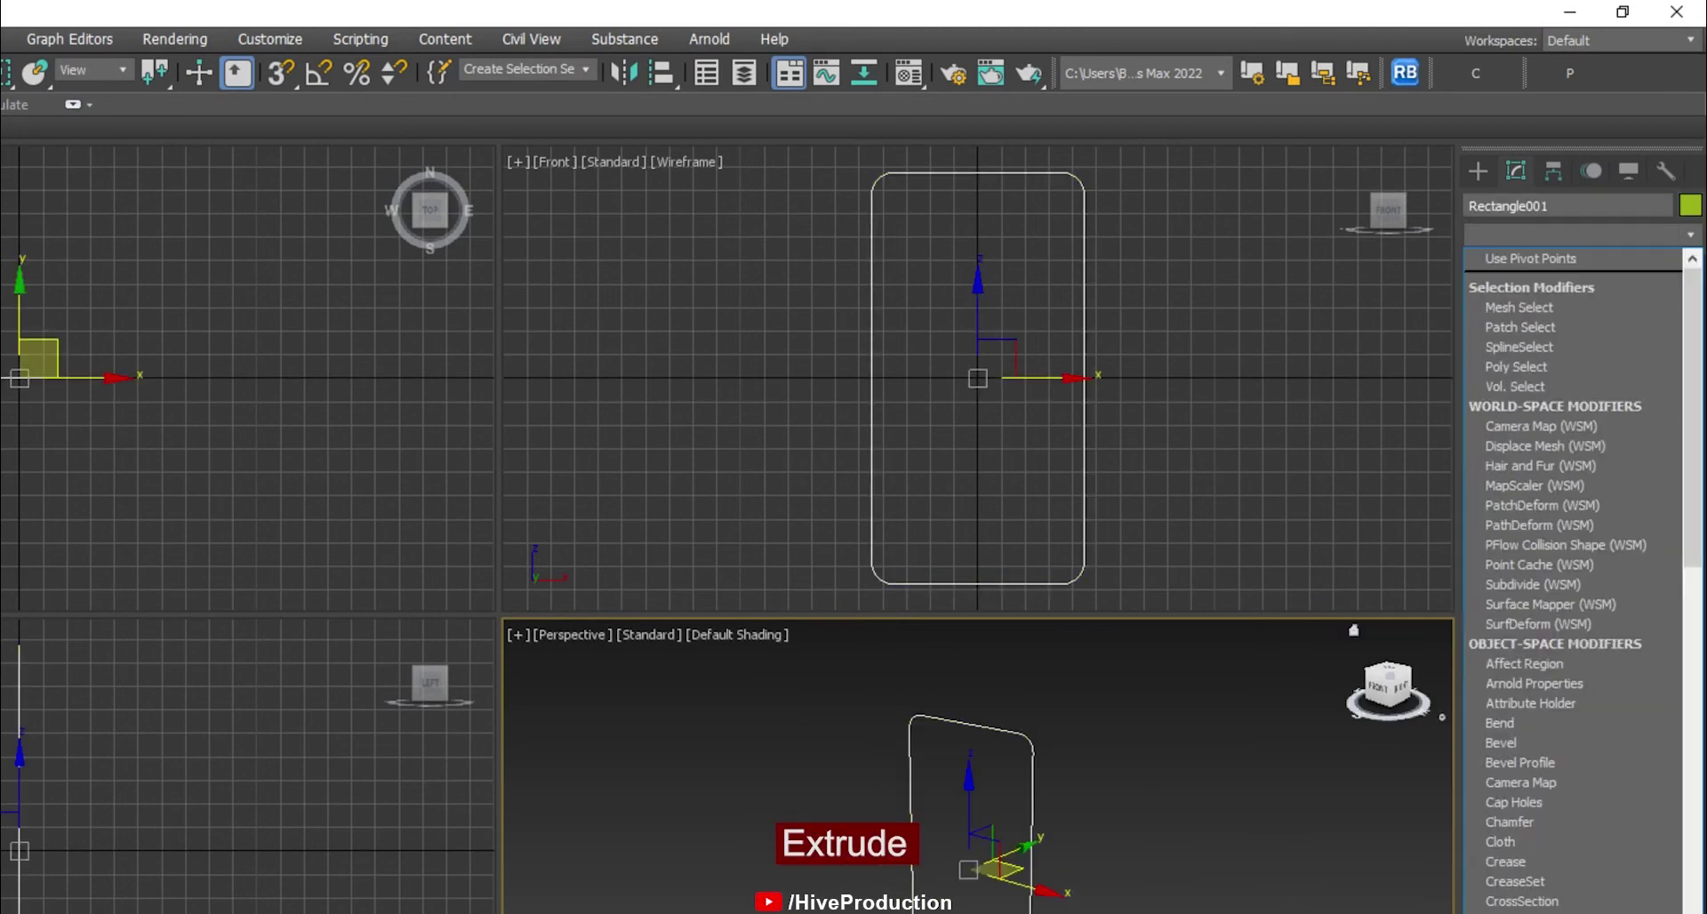
key(e)
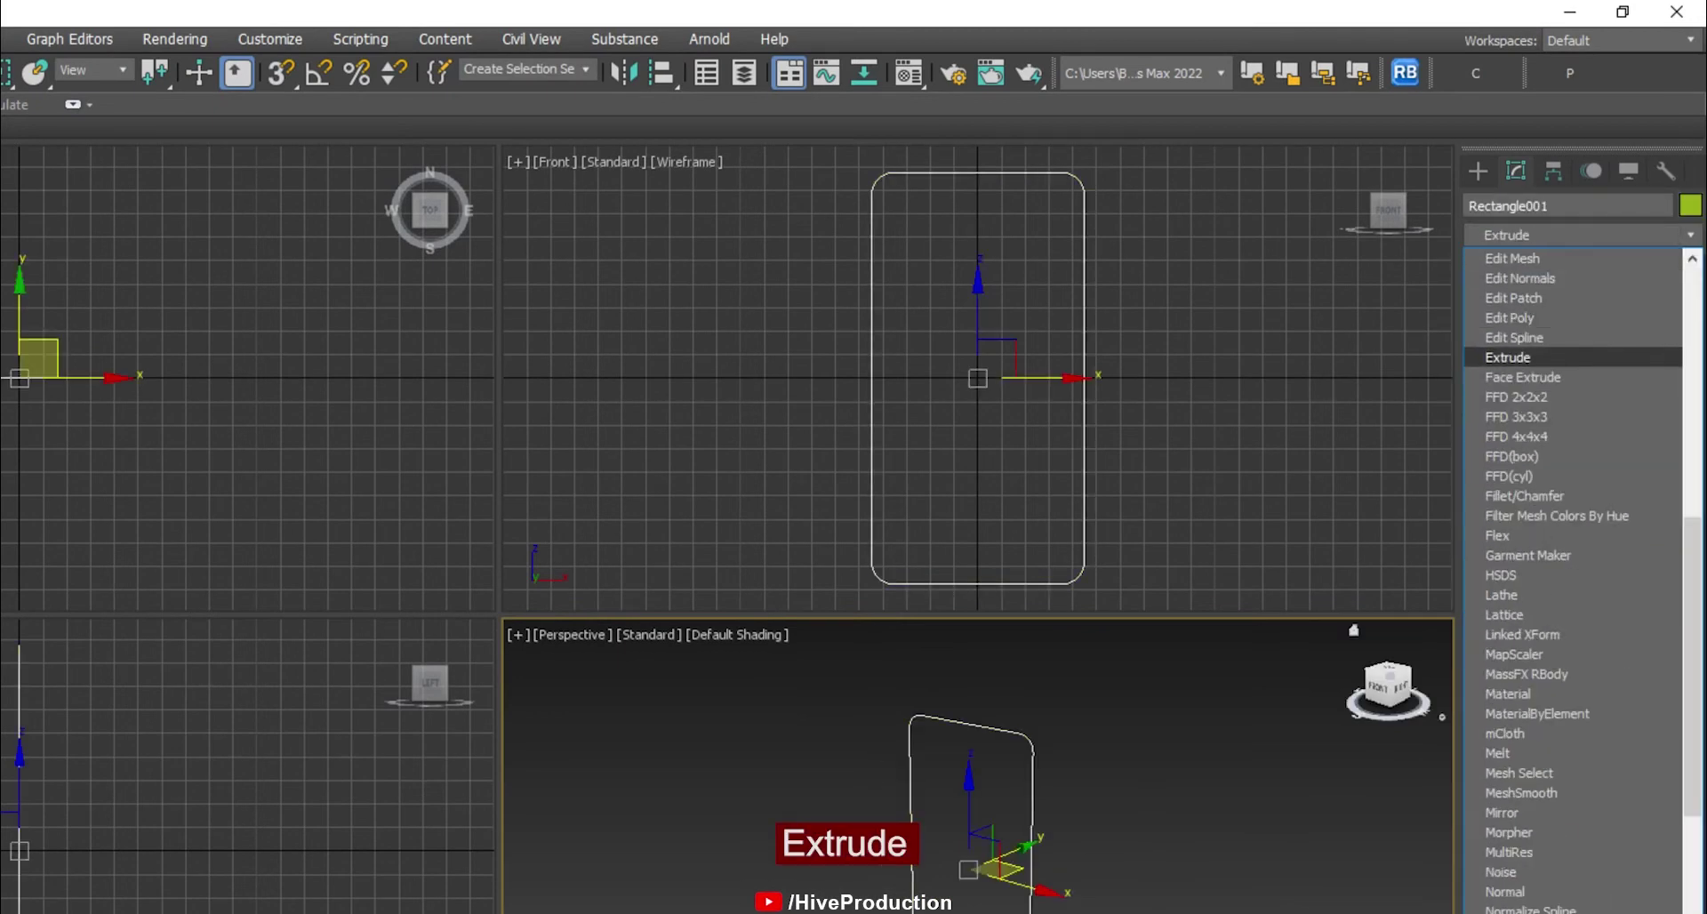
click(1508, 358)
drag(1644, 514, 1646, 472)
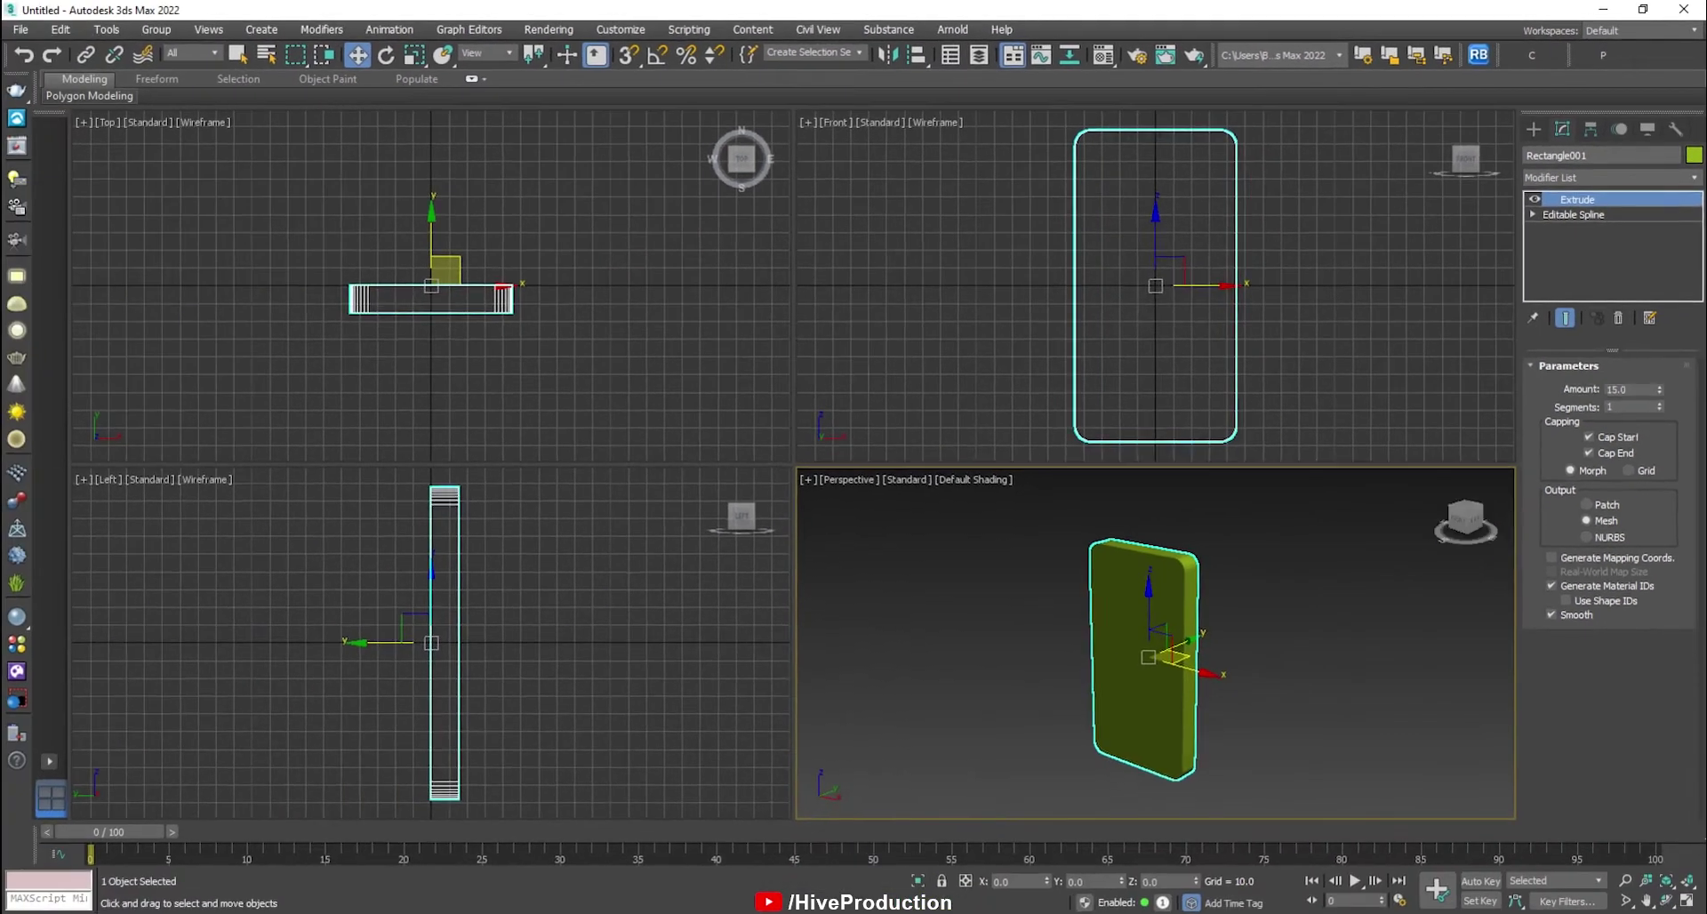
Reduce the phone body's Extrude amount to 9.5.
click(1144, 907)
key(alt+w)
alt+middle_drag(1071, 673, 1032, 600)
click(1029, 602)
key(z)
alt+middle_drag(911, 651, 1033, 672)
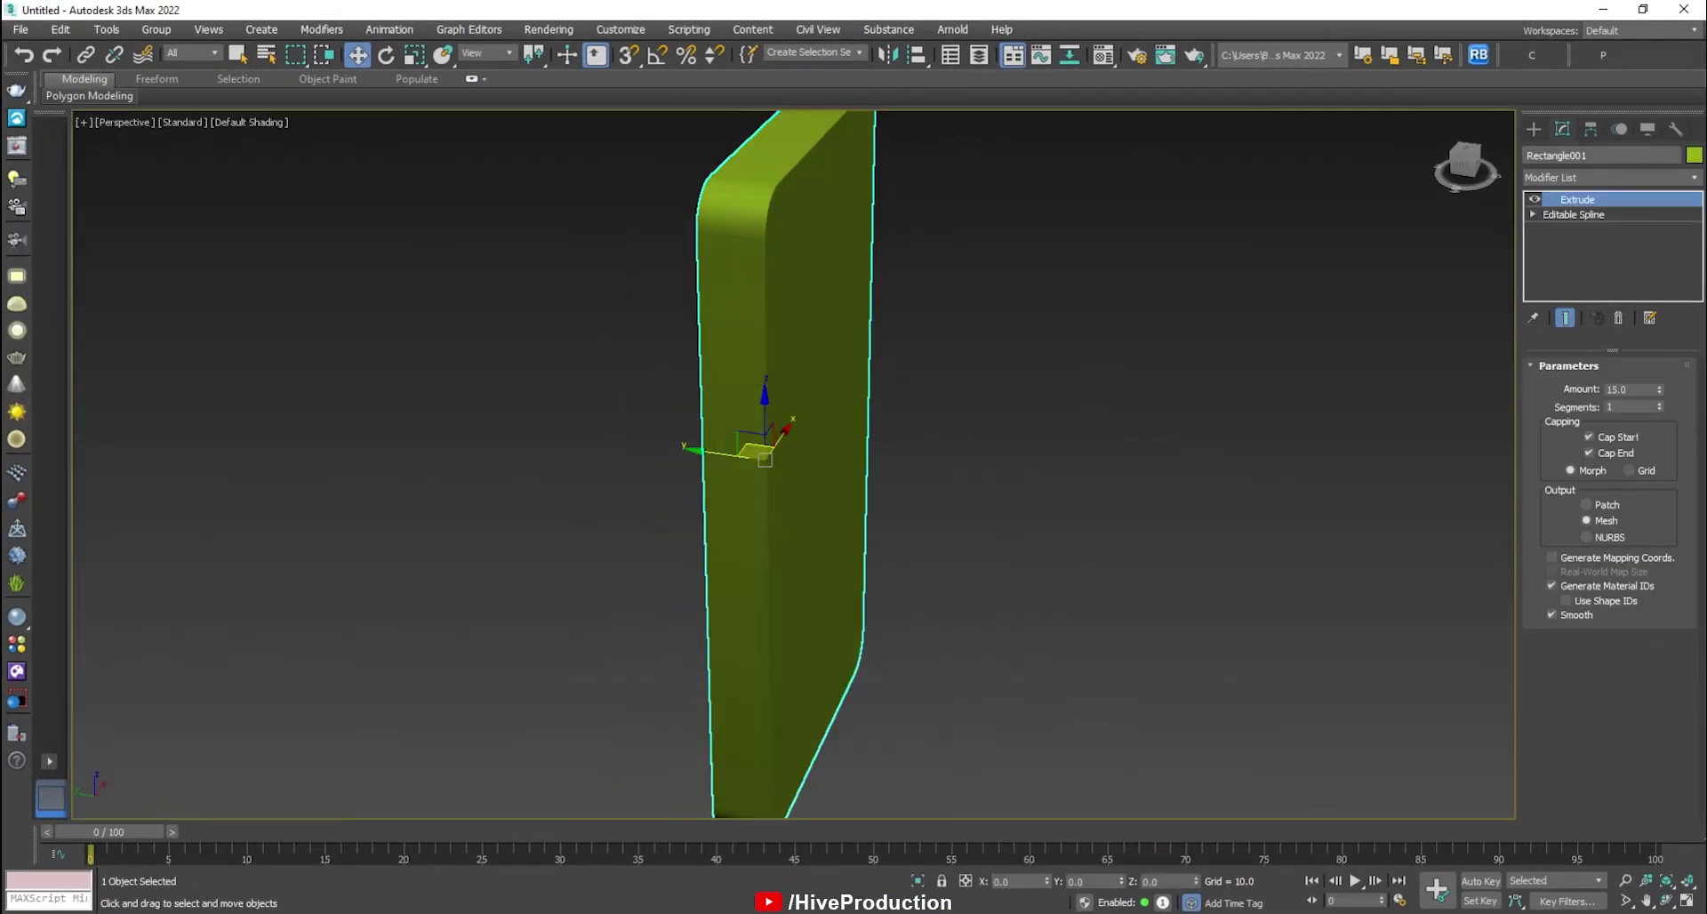
drag(1659, 391, 1659, 401)
alt+middle_drag(1127, 583, 1037, 570)
scroll(1036, 570, down, 3)
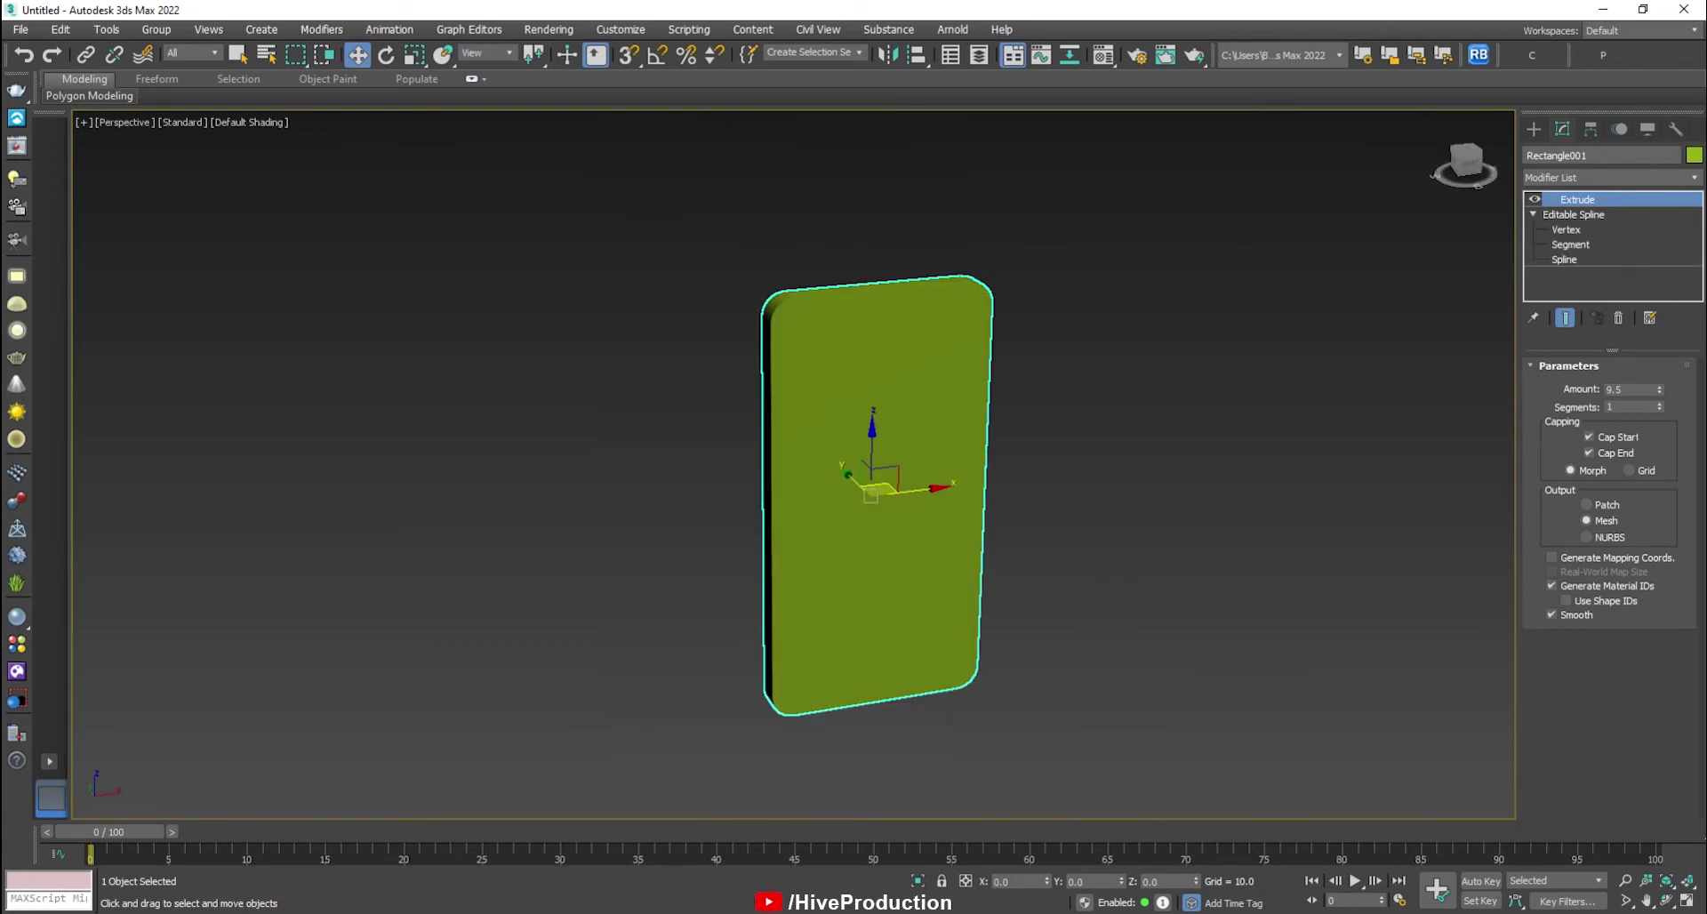
Move the spline's four bottom corner vertices down along Z to lengthen the body, and return to the Extrude level.
click(1567, 229)
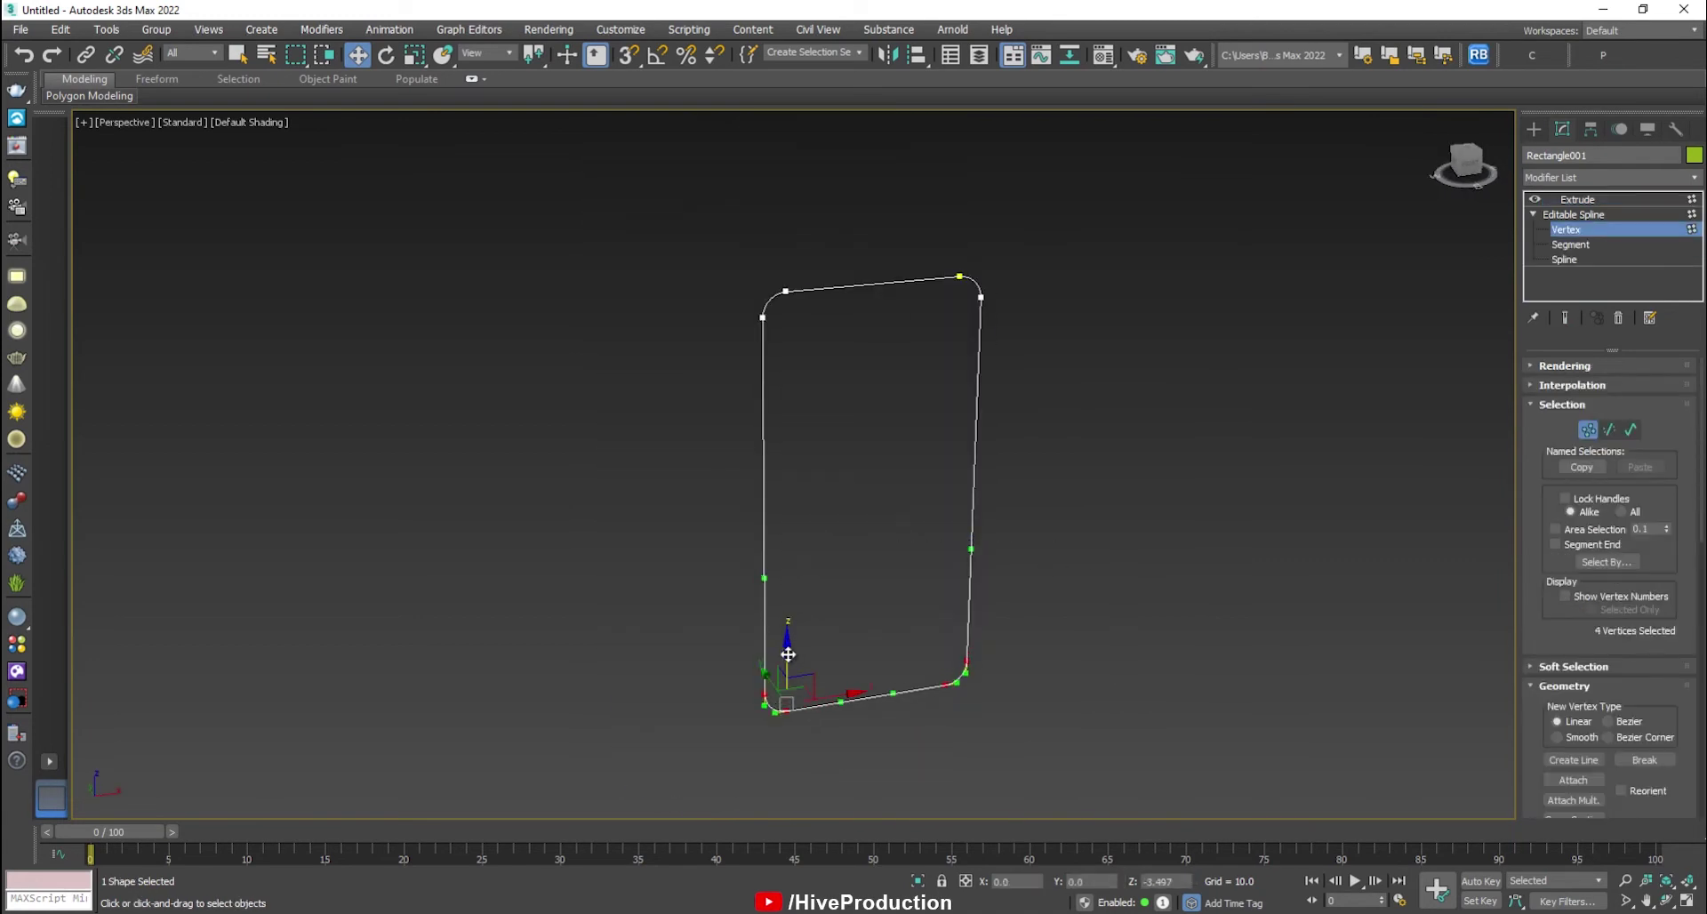
click(1577, 200)
click(1040, 648)
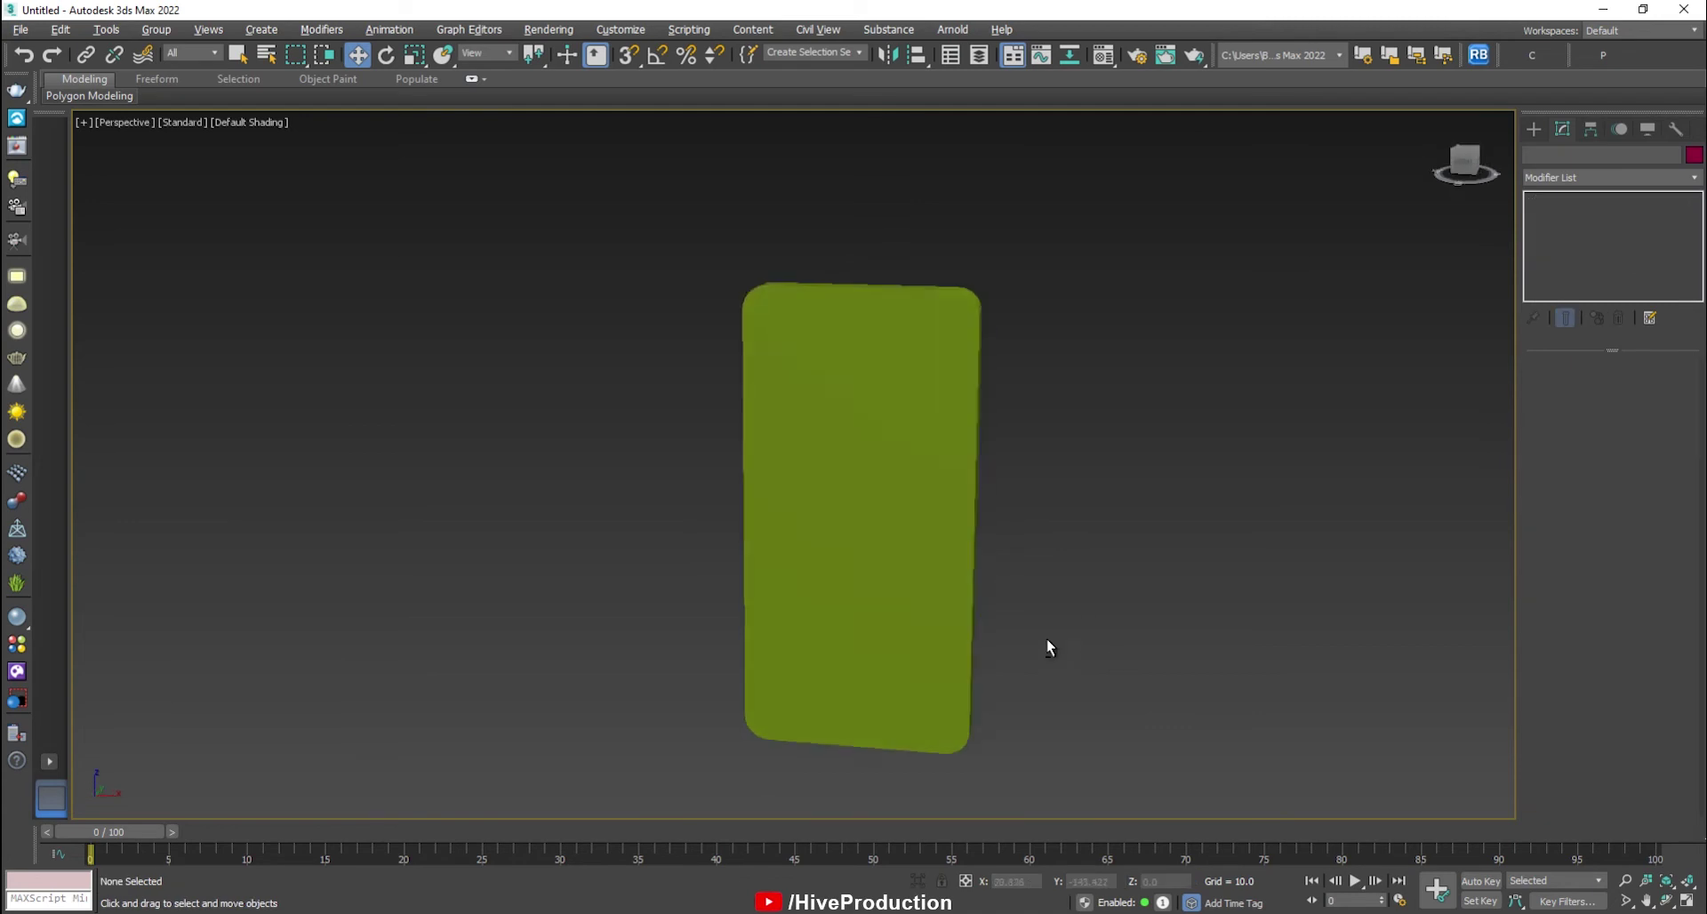
mouse_move(1040, 647)
alt+middle_down()
mouse_move(701, 644)
mouse_move(851, 623)
mouse_move(1036, 633)
alt+middle_up()
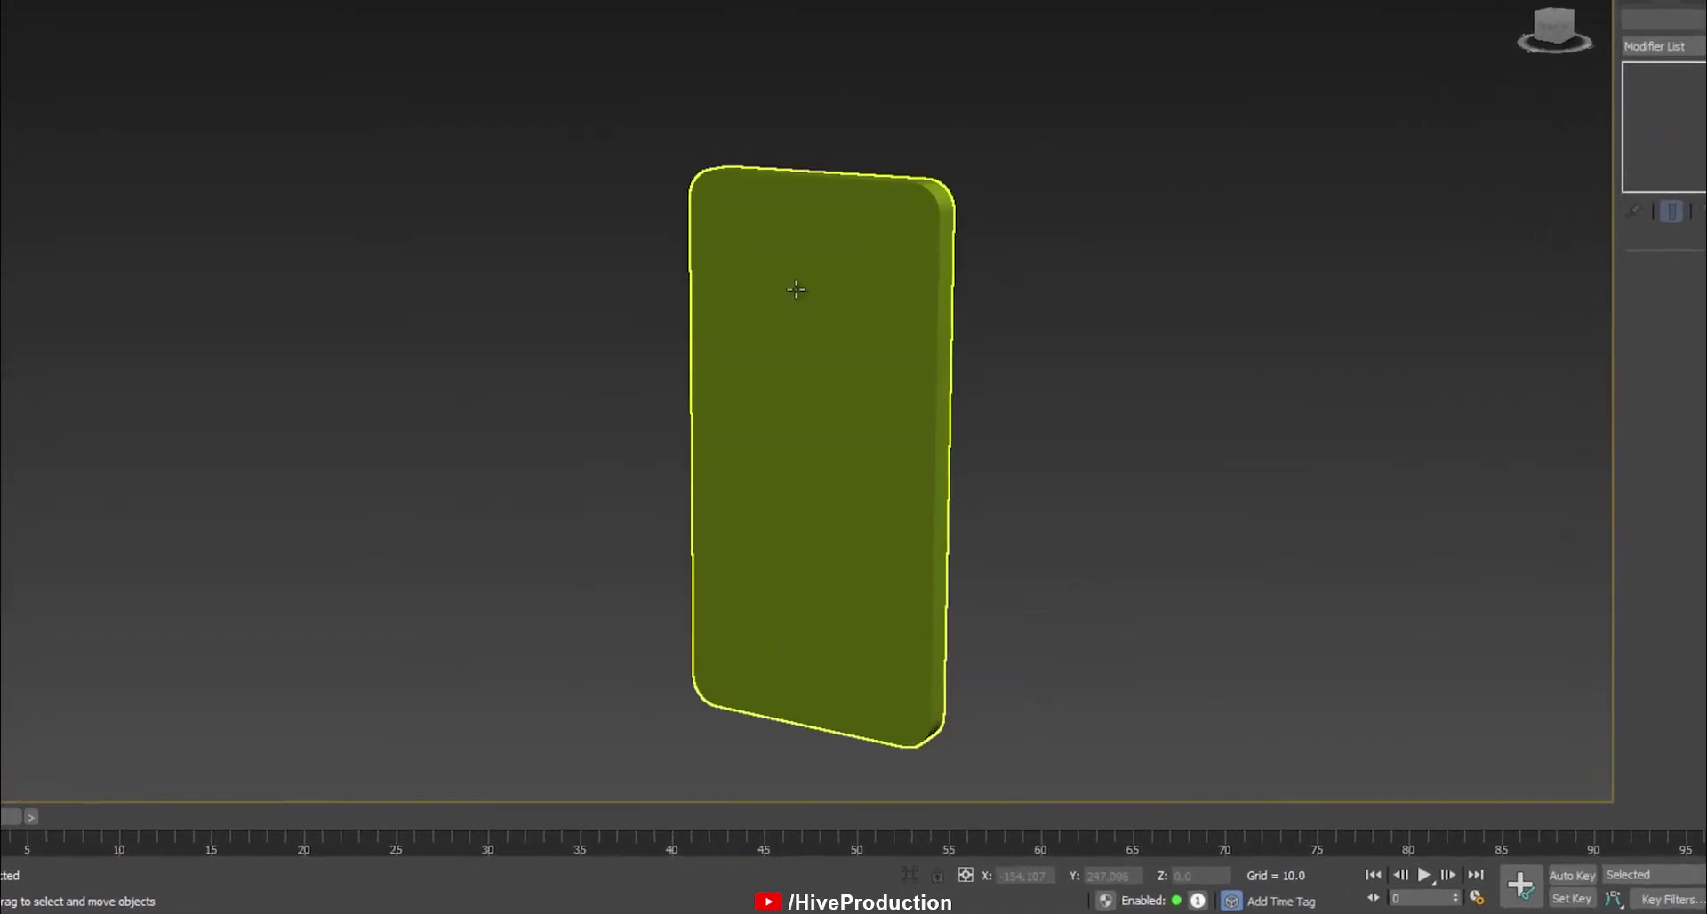
Convert the phone body to an Editable Poly and display its edged faces.
scroll(860, 292, up, 3)
click(901, 430)
scroll(889, 384, down, 3)
right_click(748, 304)
click(1013, 549)
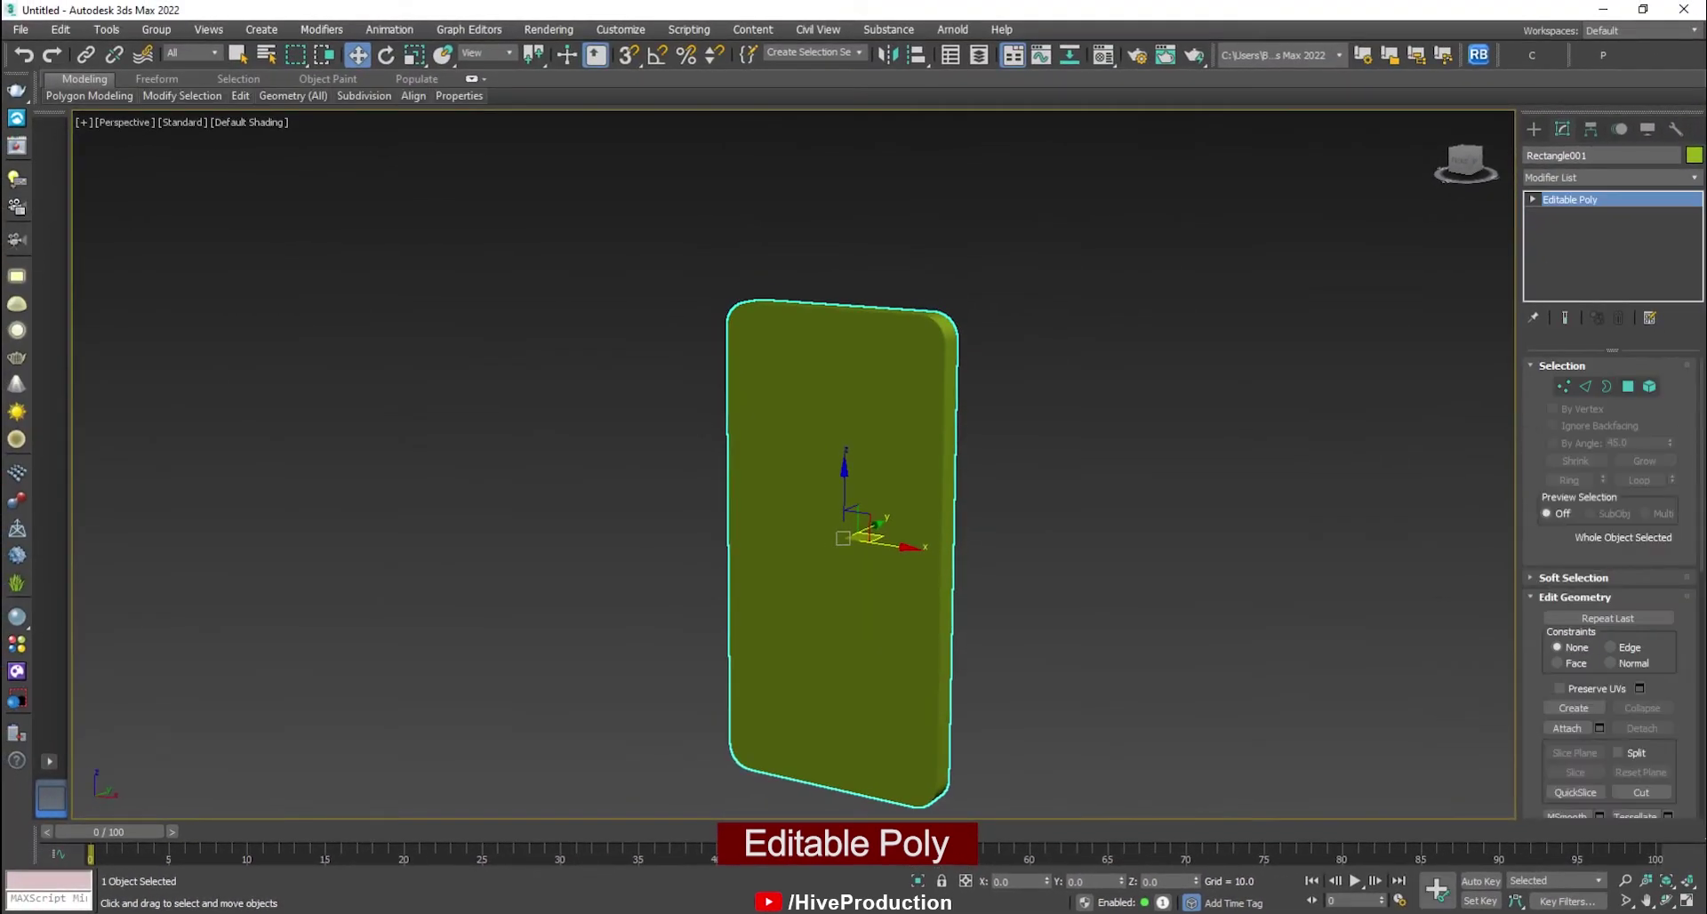
key(F4)
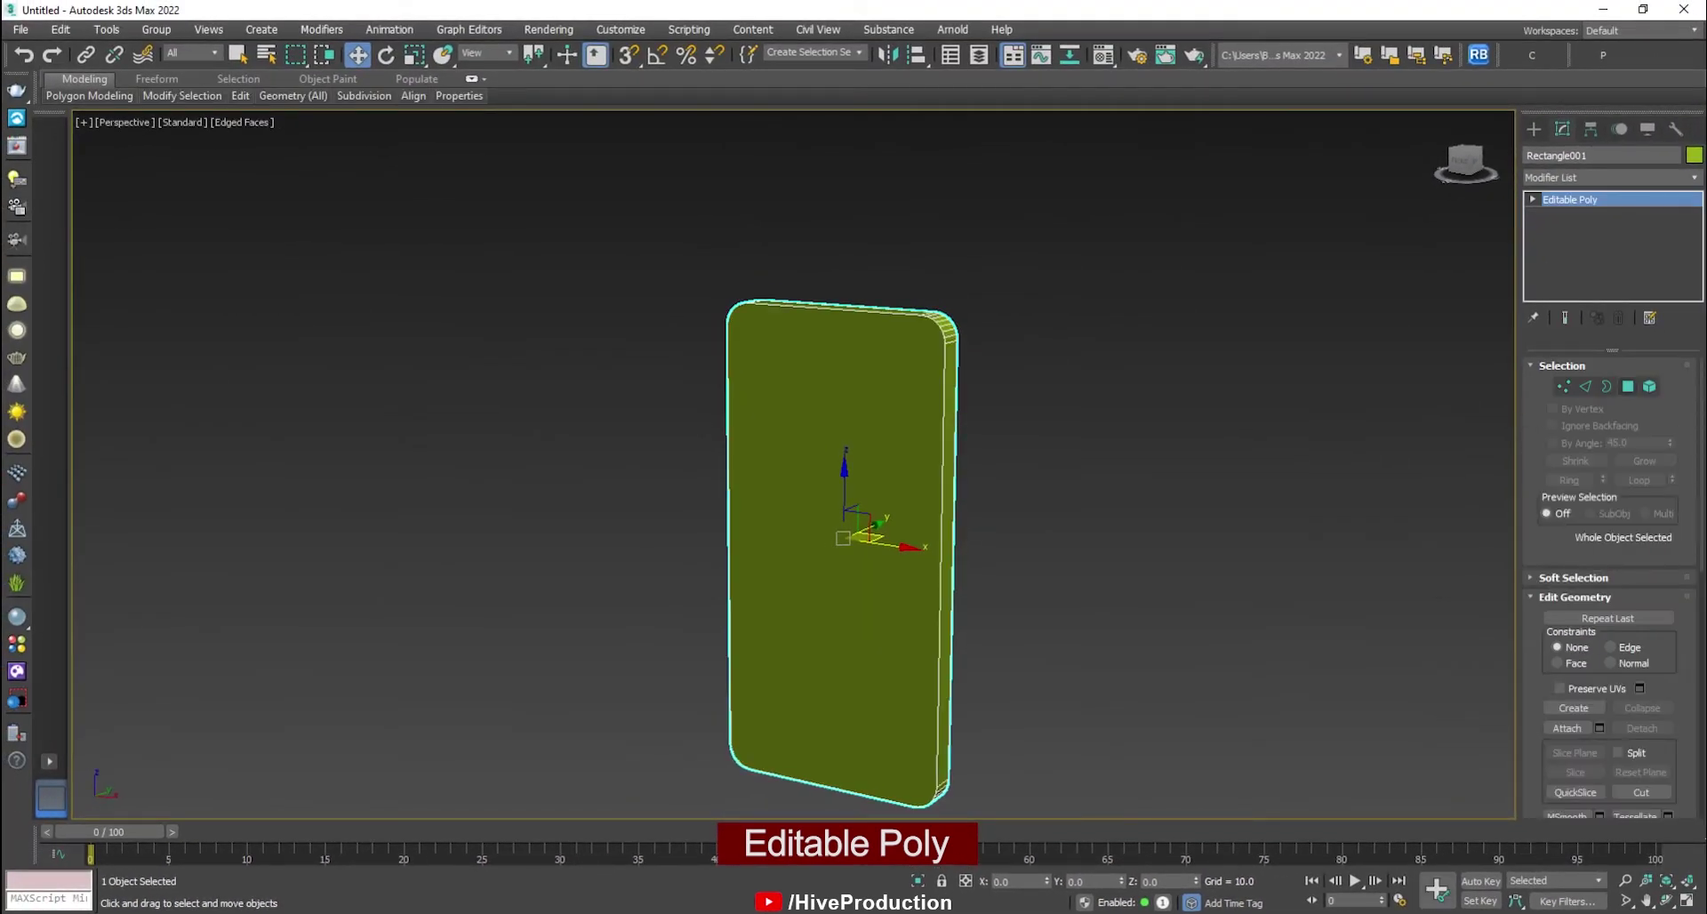
Chamfer the outline edges of the front and back faces by 1.428 with one segment, and leave edge editing.
click(1628, 387)
alt+middle_drag(1061, 688, 843, 479)
ctrl+click(842, 621)
key(2)
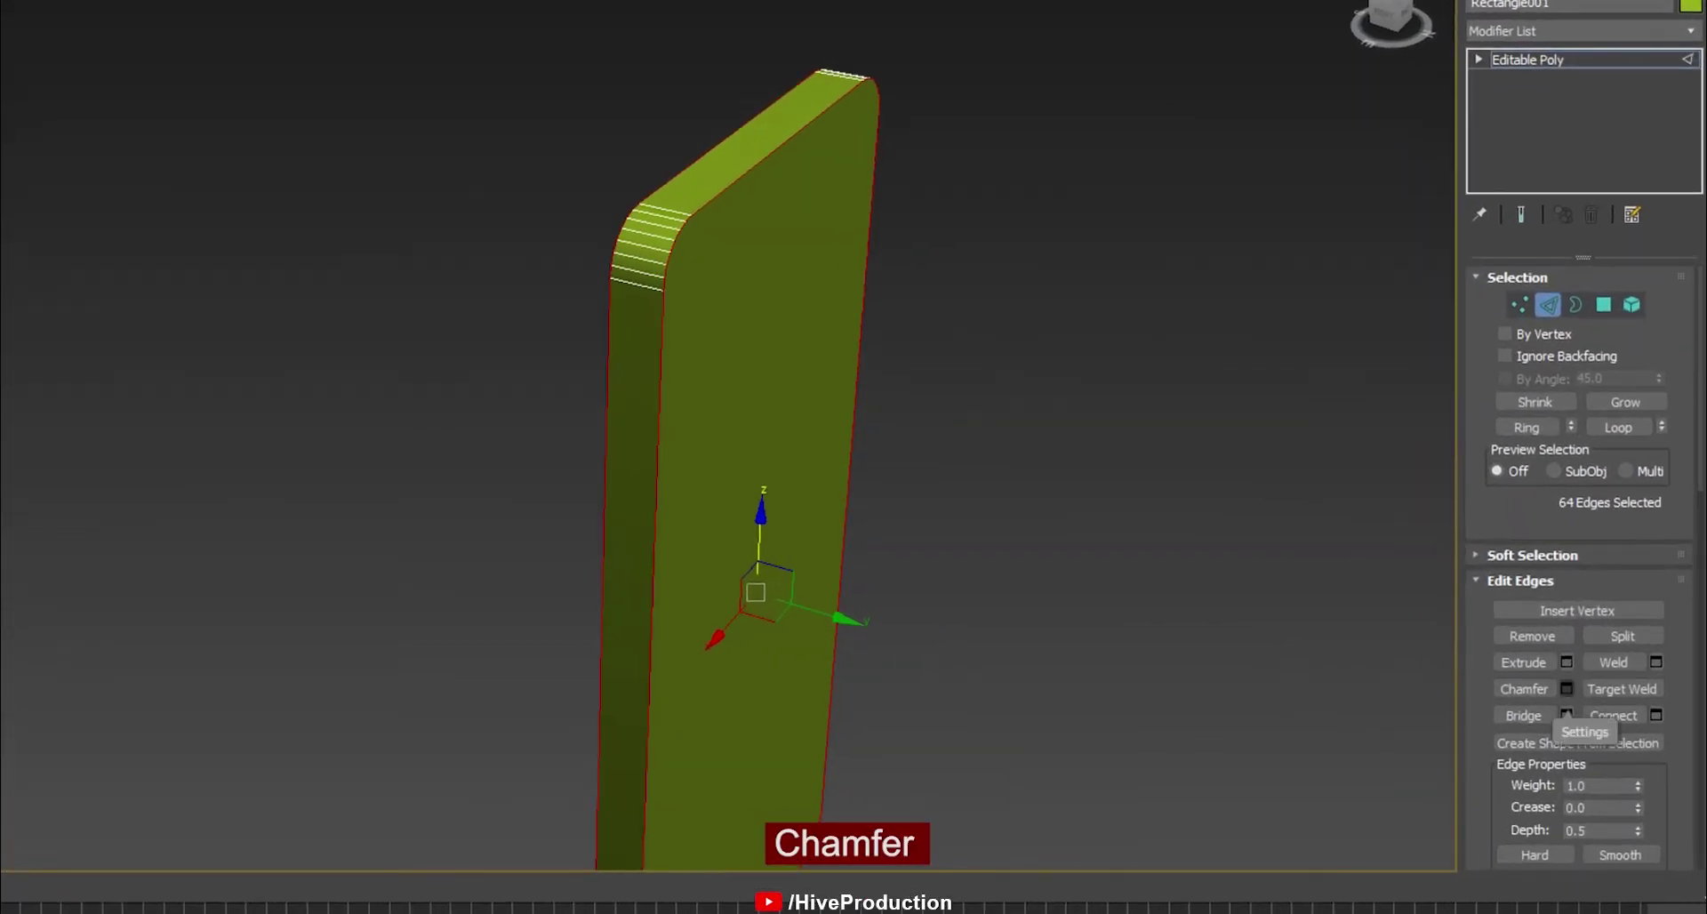
click(1566, 689)
drag(528, 453, 535, 437)
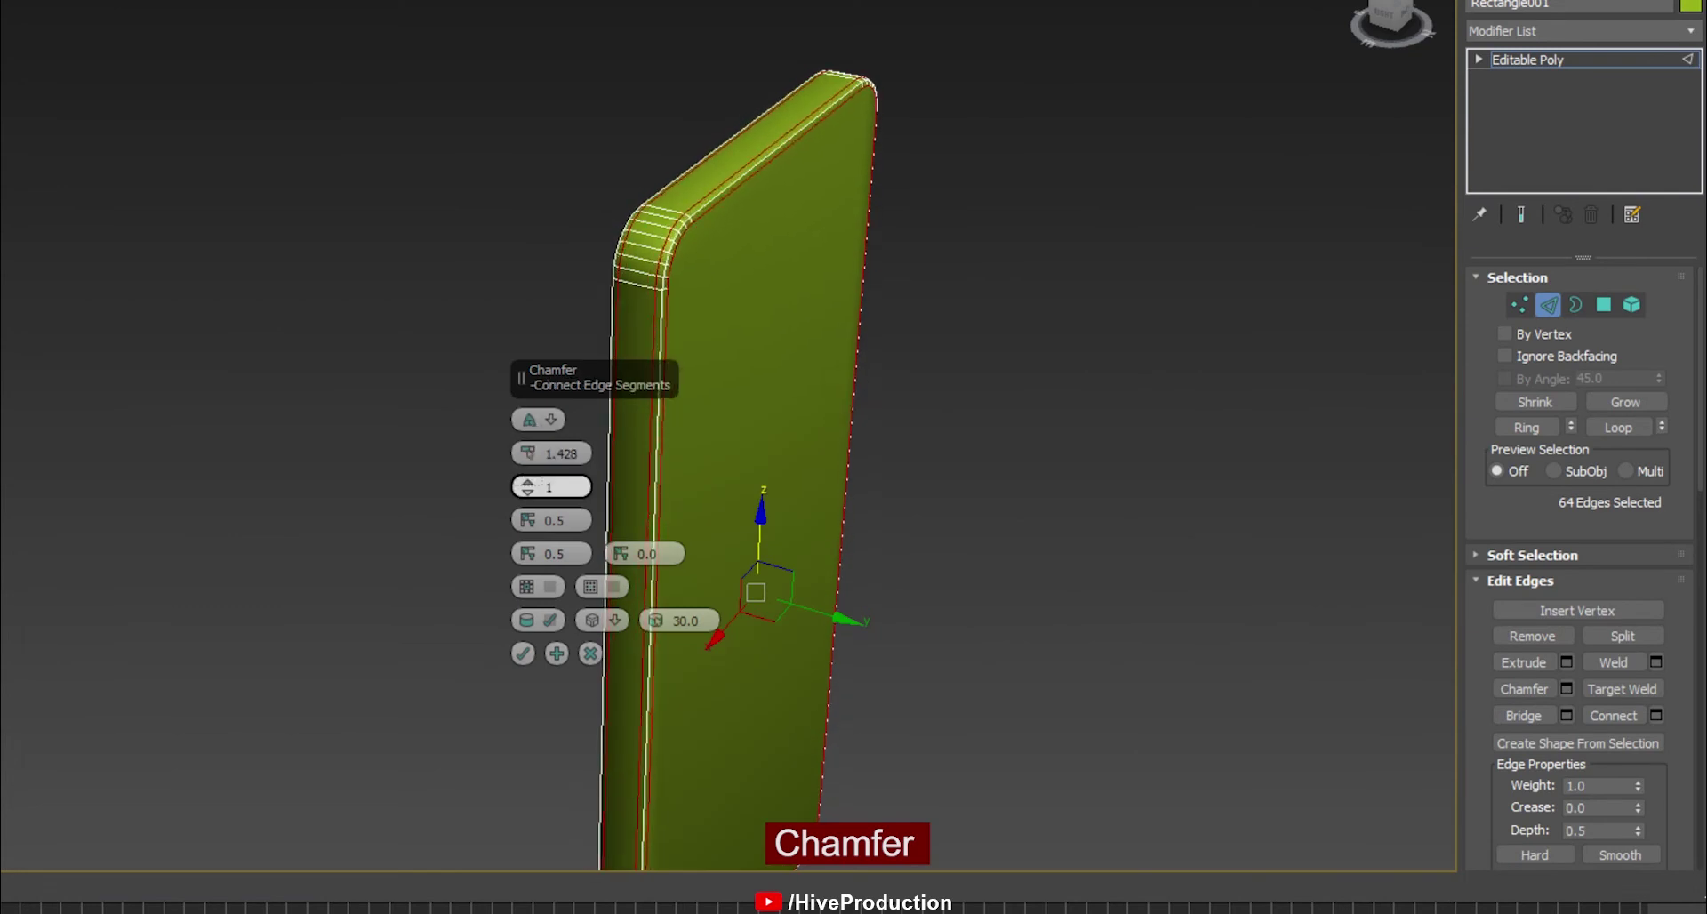
click(523, 653)
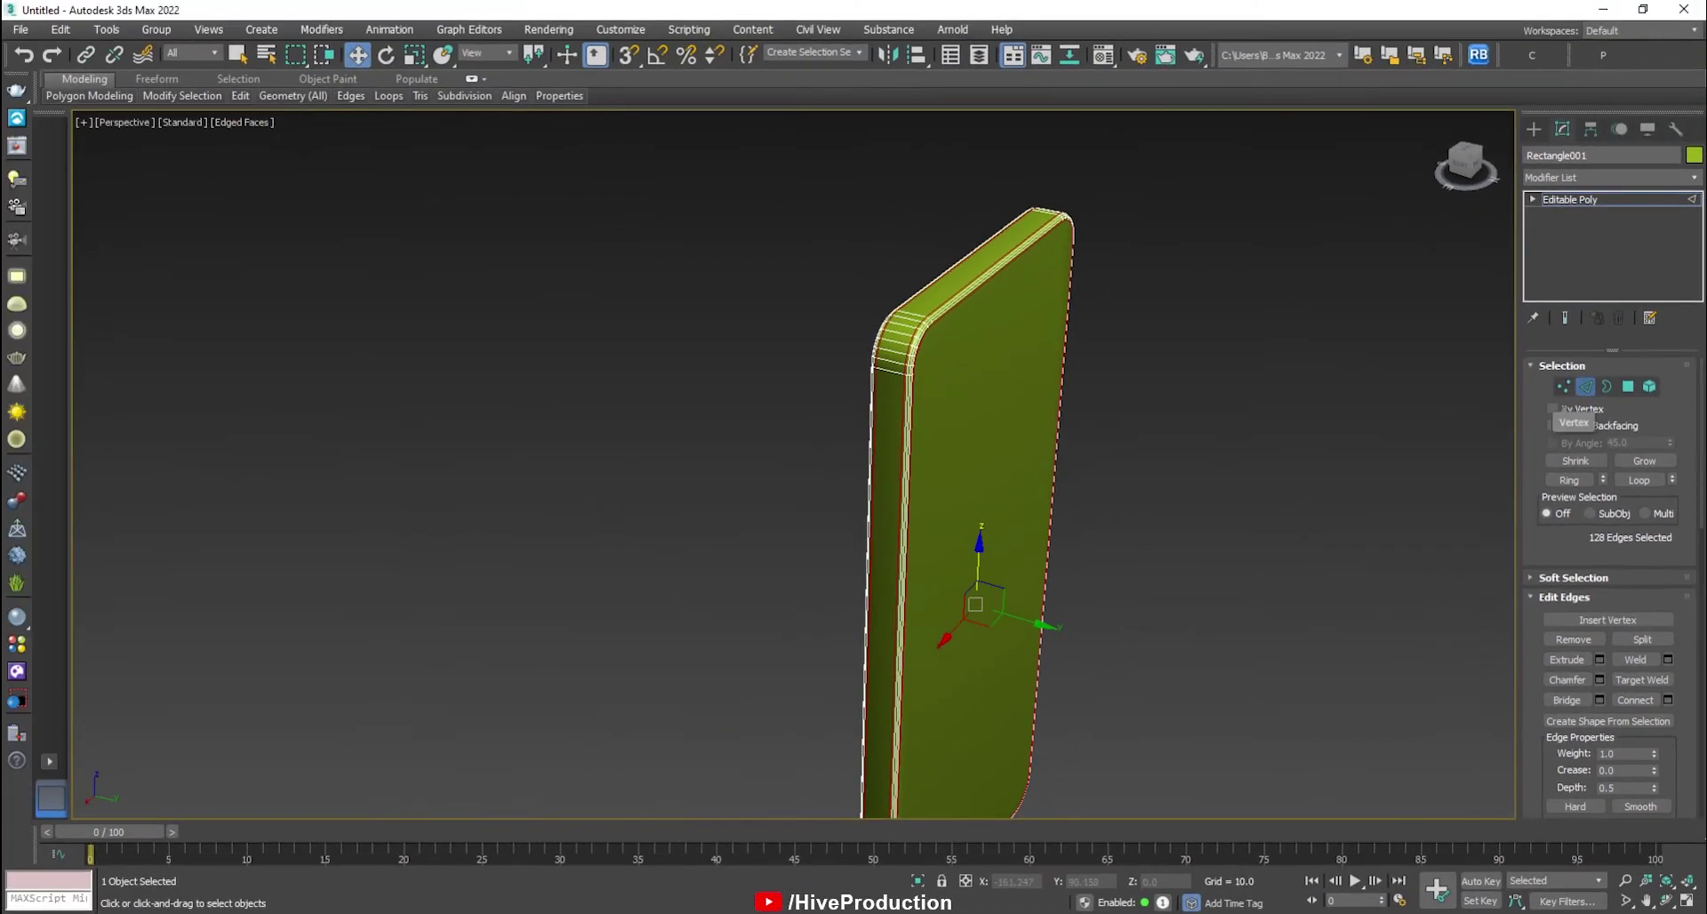
click(1585, 386)
click(1192, 471)
Inset the large front-face polygon of the phone body slightly to form a thin border.
alt+middle_drag(915, 569, 1111, 518)
click(934, 506)
alt+middle_drag(975, 572, 920, 605)
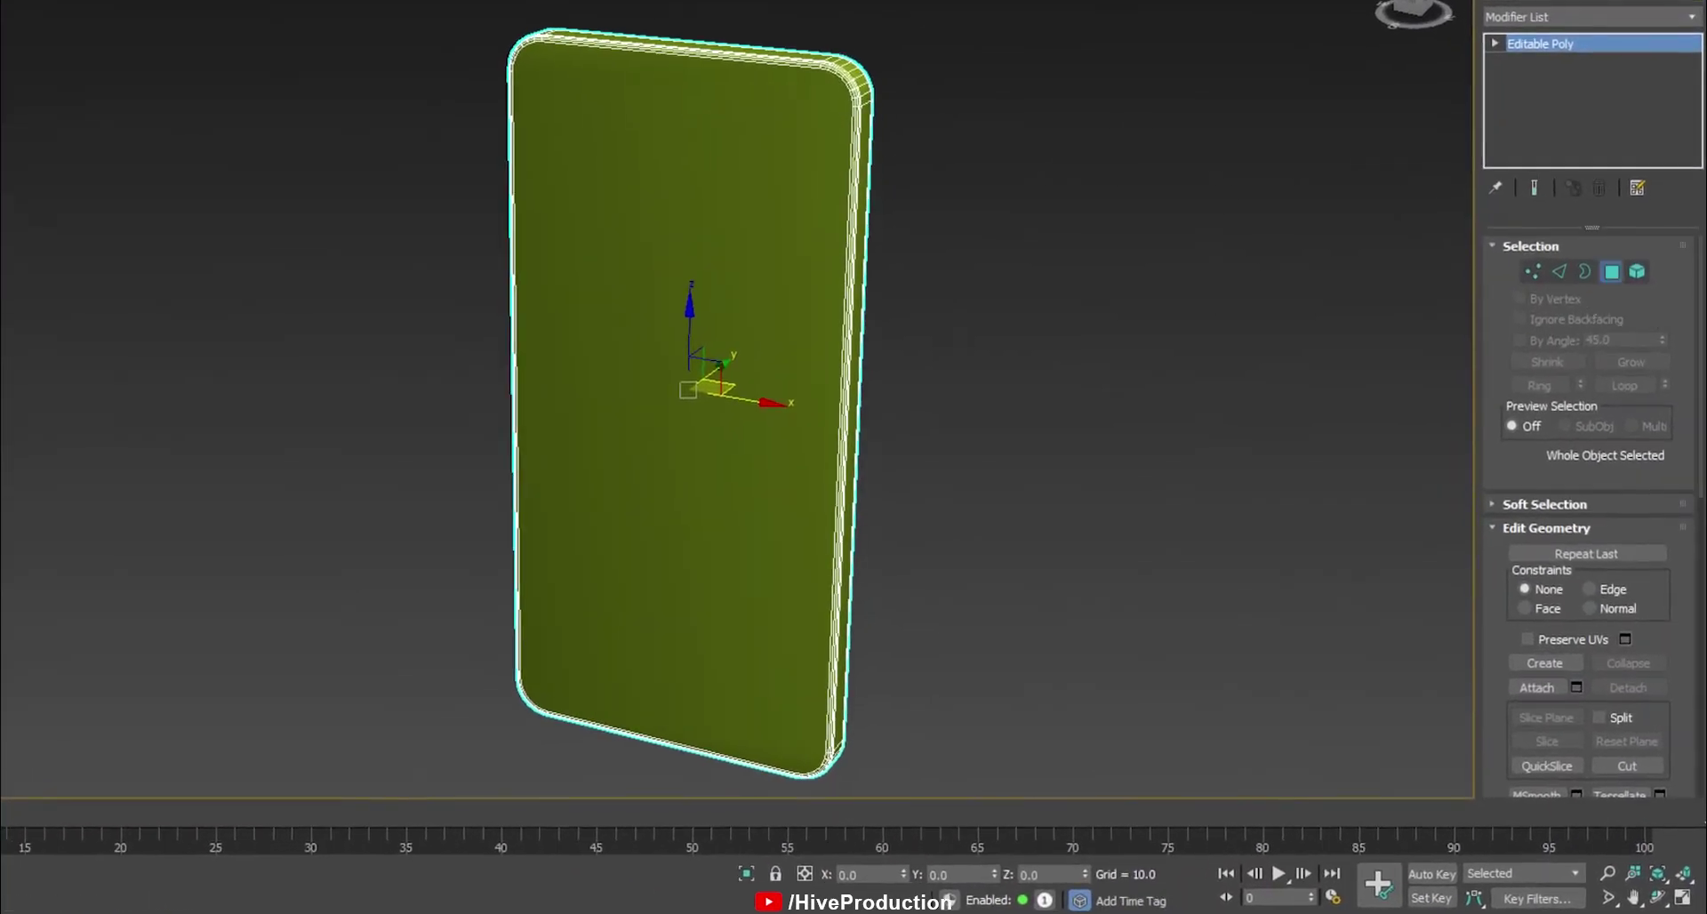
key(4)
click(781, 206)
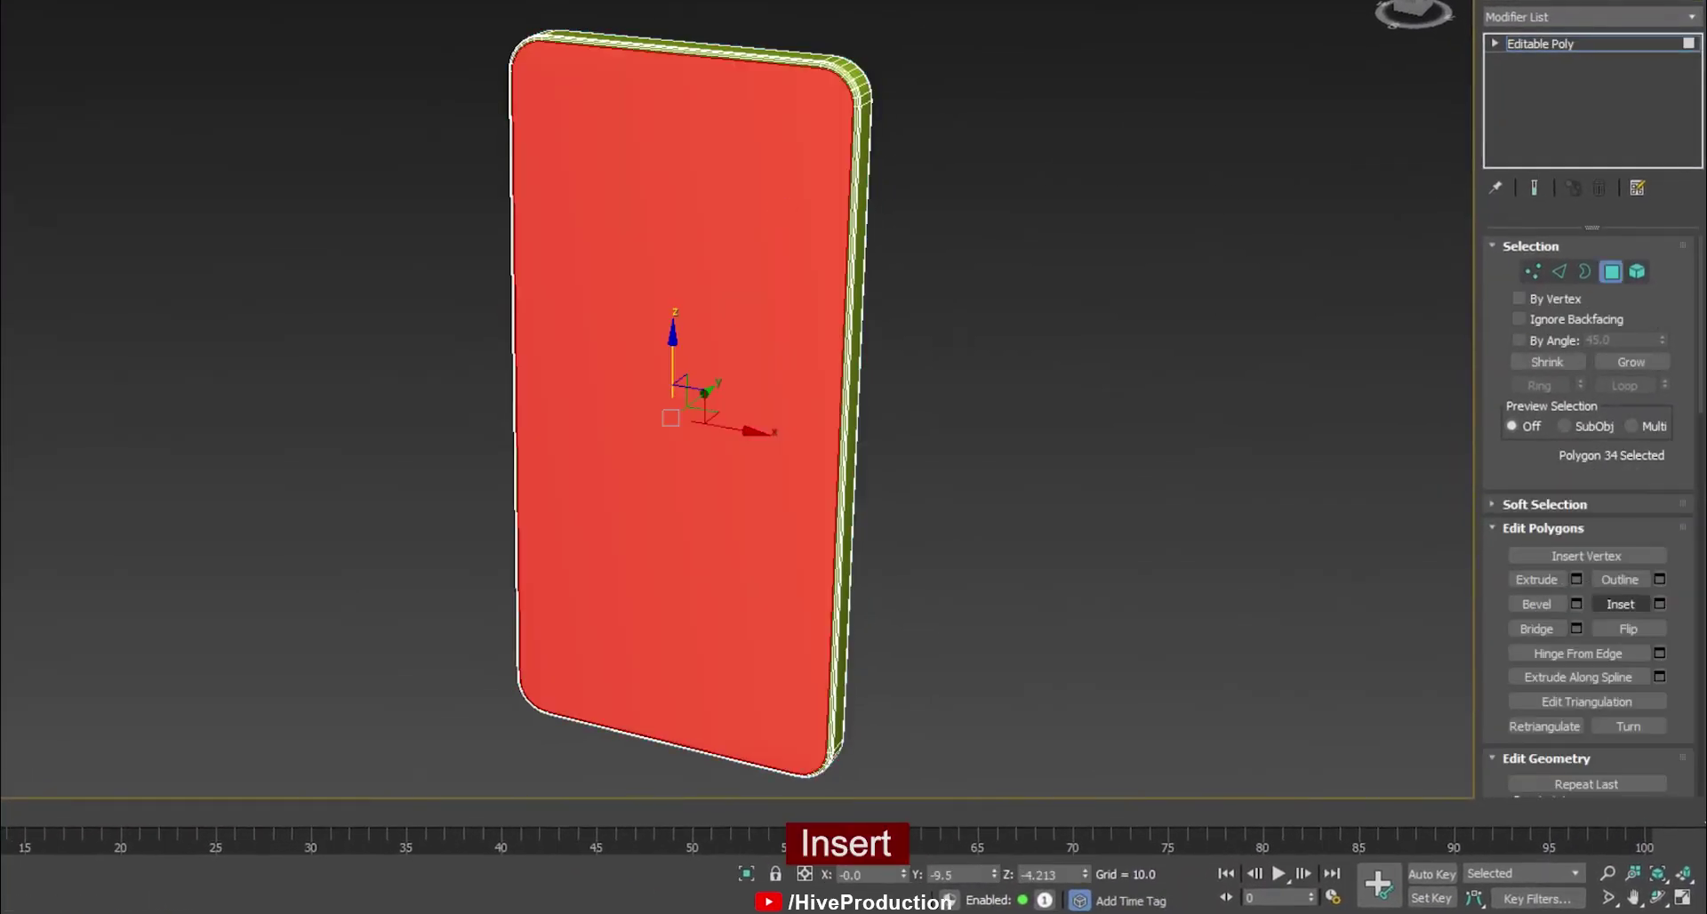
click(1621, 605)
drag(760, 217, 760, 229)
Inset the large polygon on the opposite, back face of the body slightly, and leave polygon editing.
alt+middle_drag(760, 229, 684, 339)
click(685, 338)
drag(657, 253, 680, 270)
alt+middle_drag(679, 270, 903, 410)
click(902, 411)
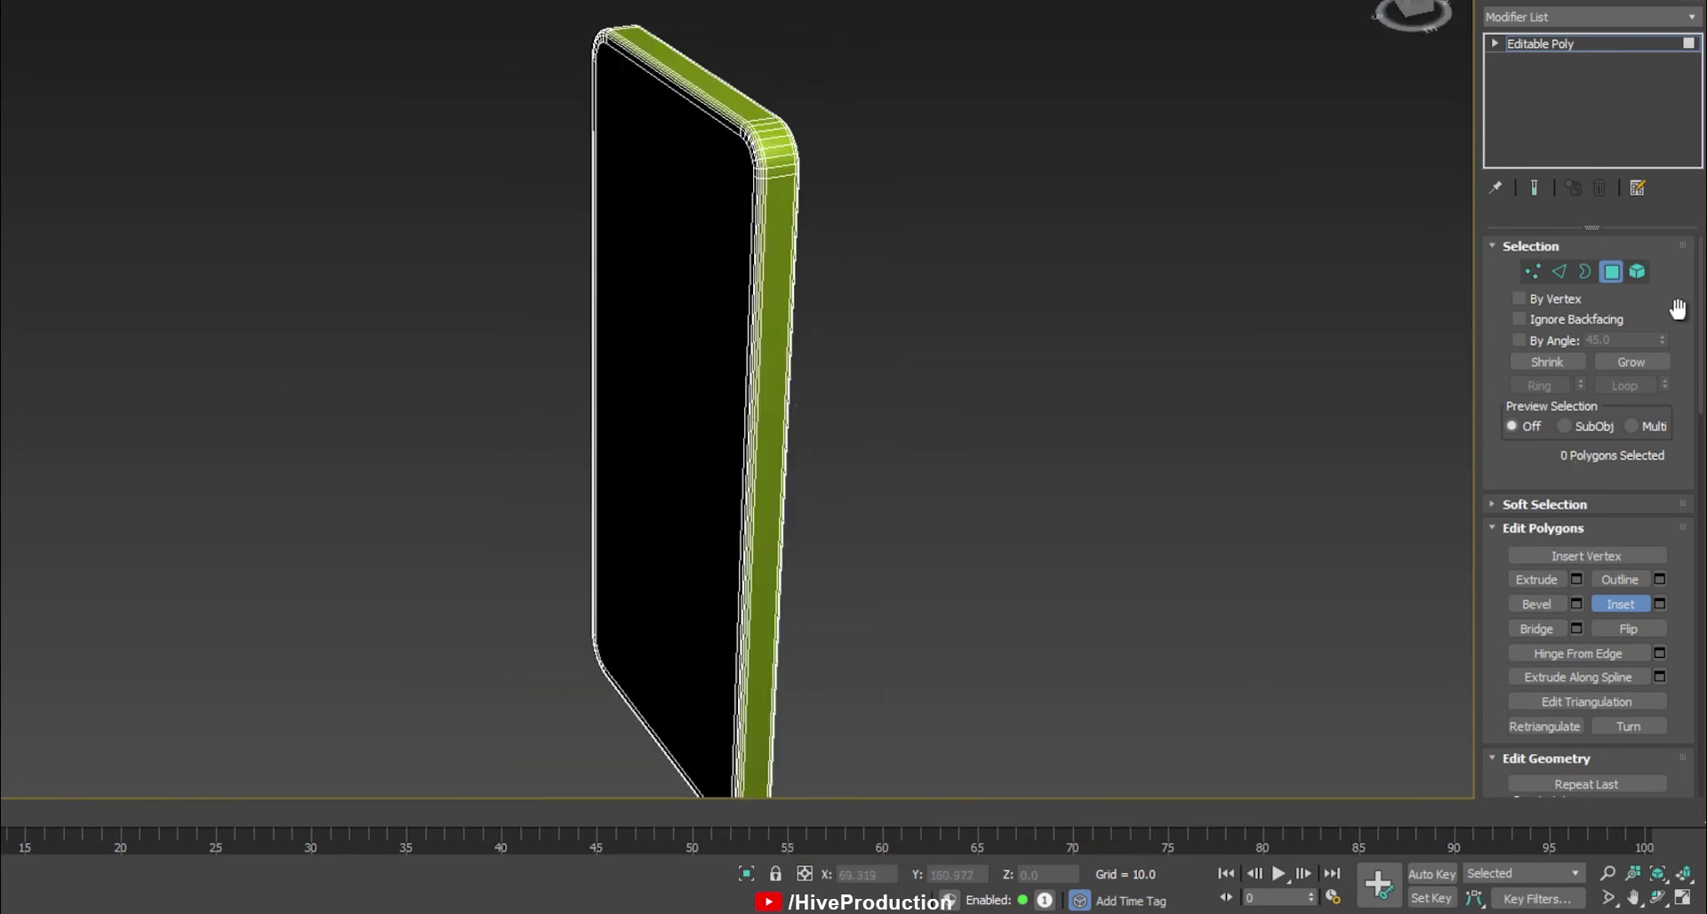
click(1611, 272)
click(1054, 471)
Detach the inset back-face polygon from the phone body as a separately named object.
alt+middle_drag(1054, 471, 835, 534)
click(834, 544)
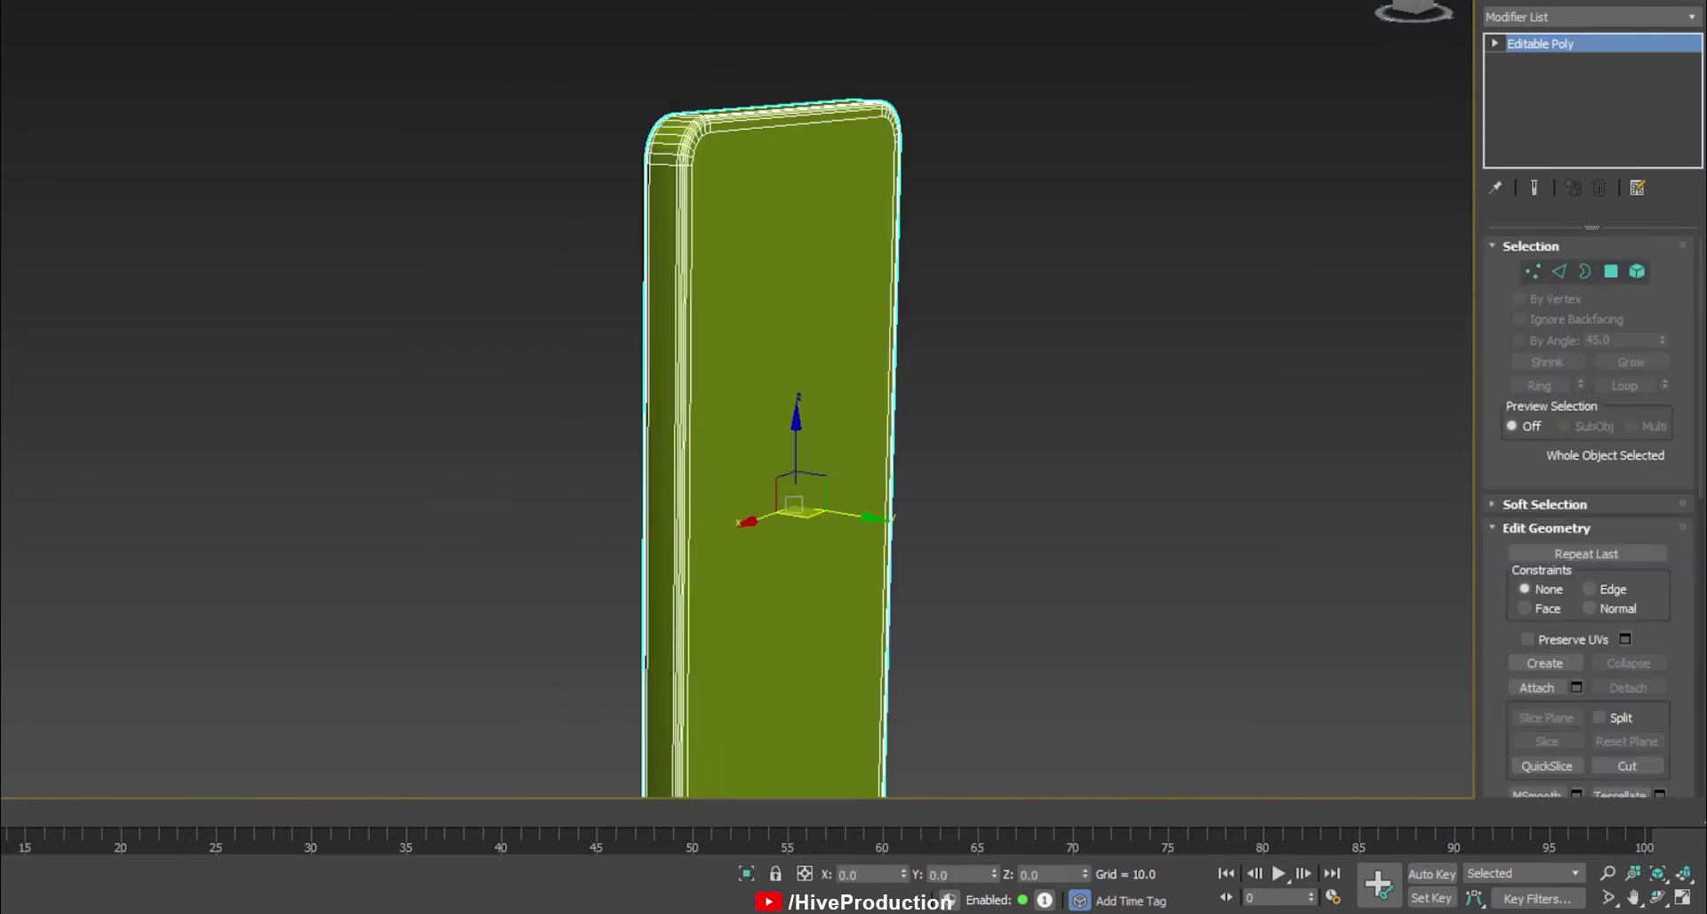
click(1611, 272)
click(802, 262)
drag(1502, 411, 1499, 99)
click(1626, 556)
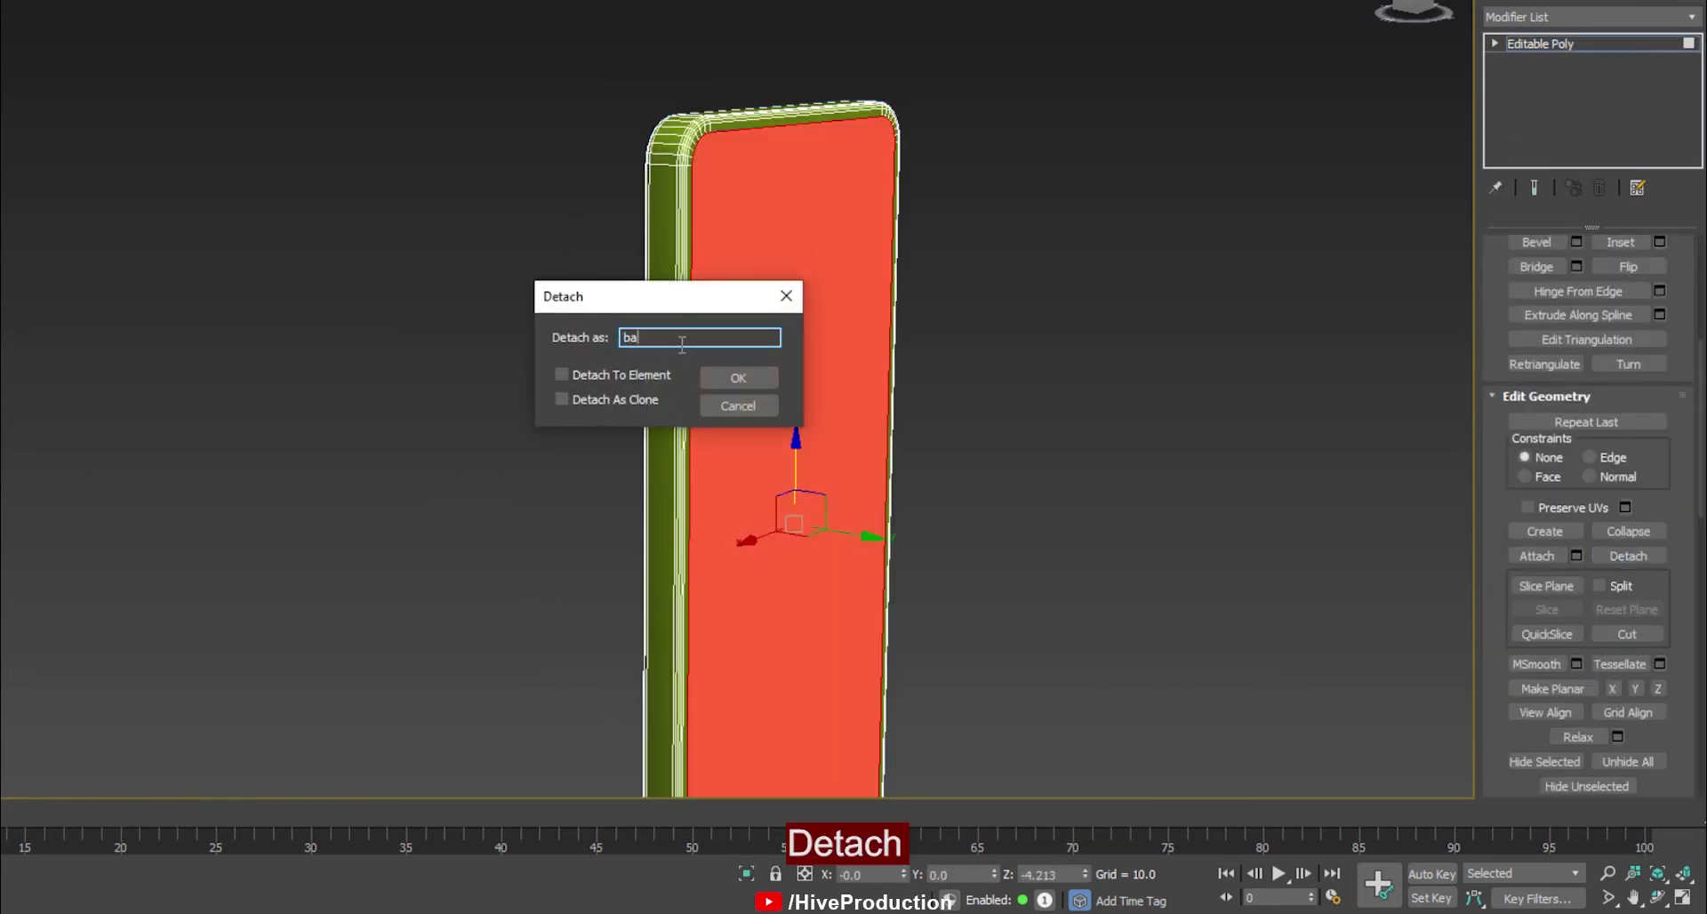
key(Return)
key(4)
click(551, 503)
Detach the inset front-face polygon from the phone body as a separate object named "front", and deselect everything.
alt+middle_drag(551, 504, 875, 495)
click(652, 354)
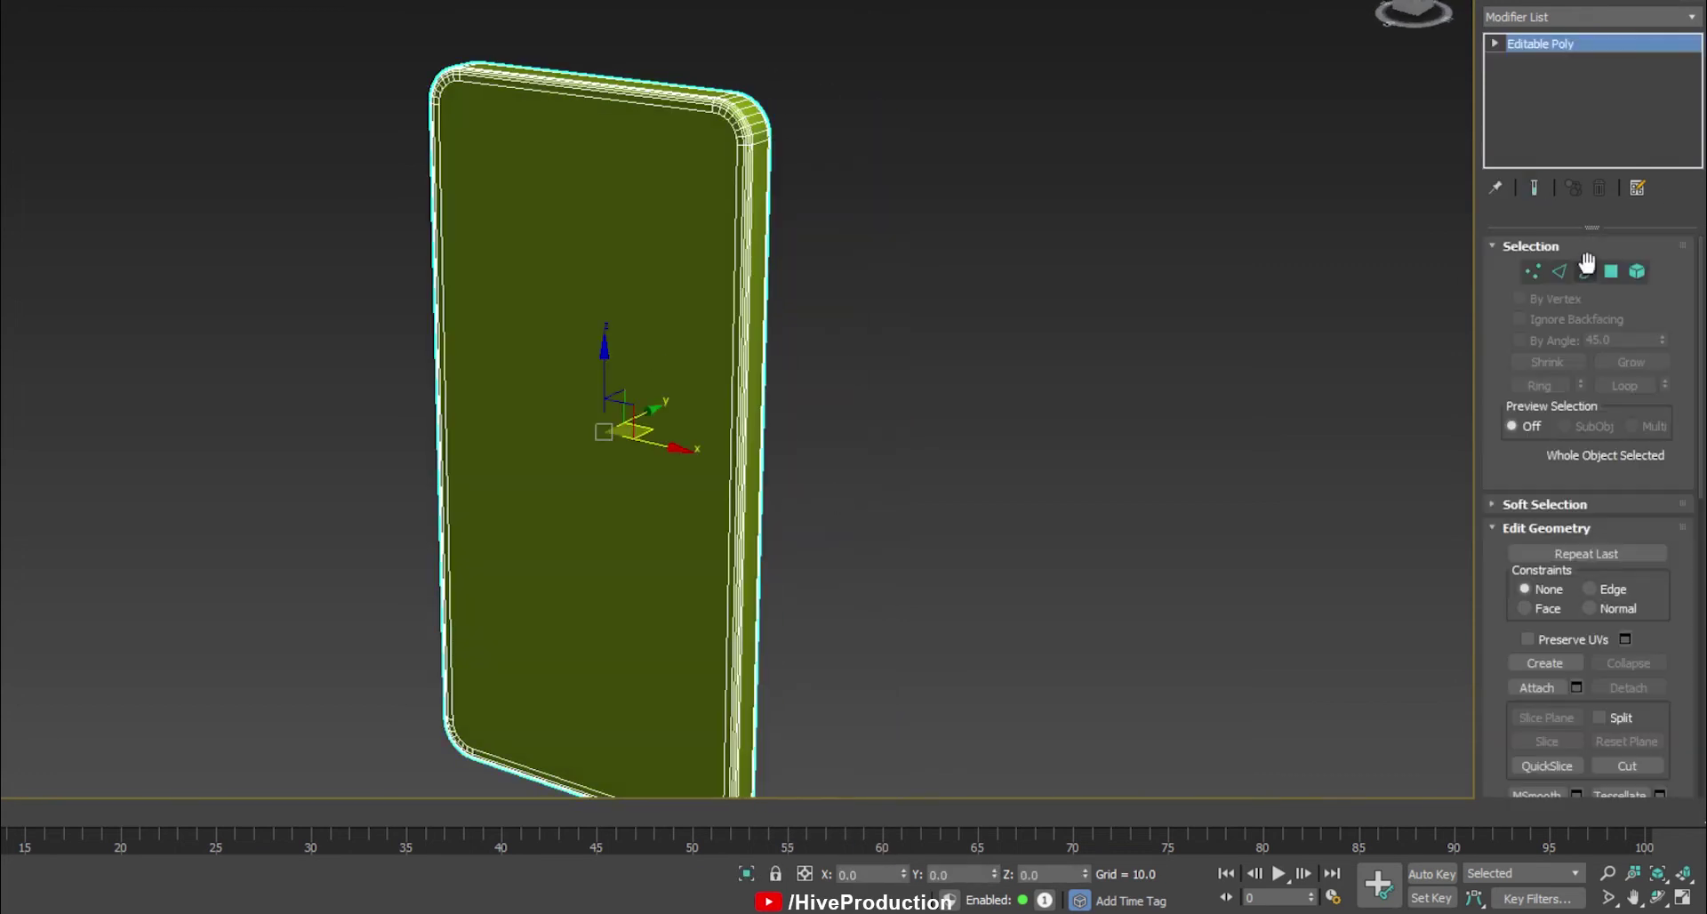
key(4)
click(553, 244)
click(1619, 605)
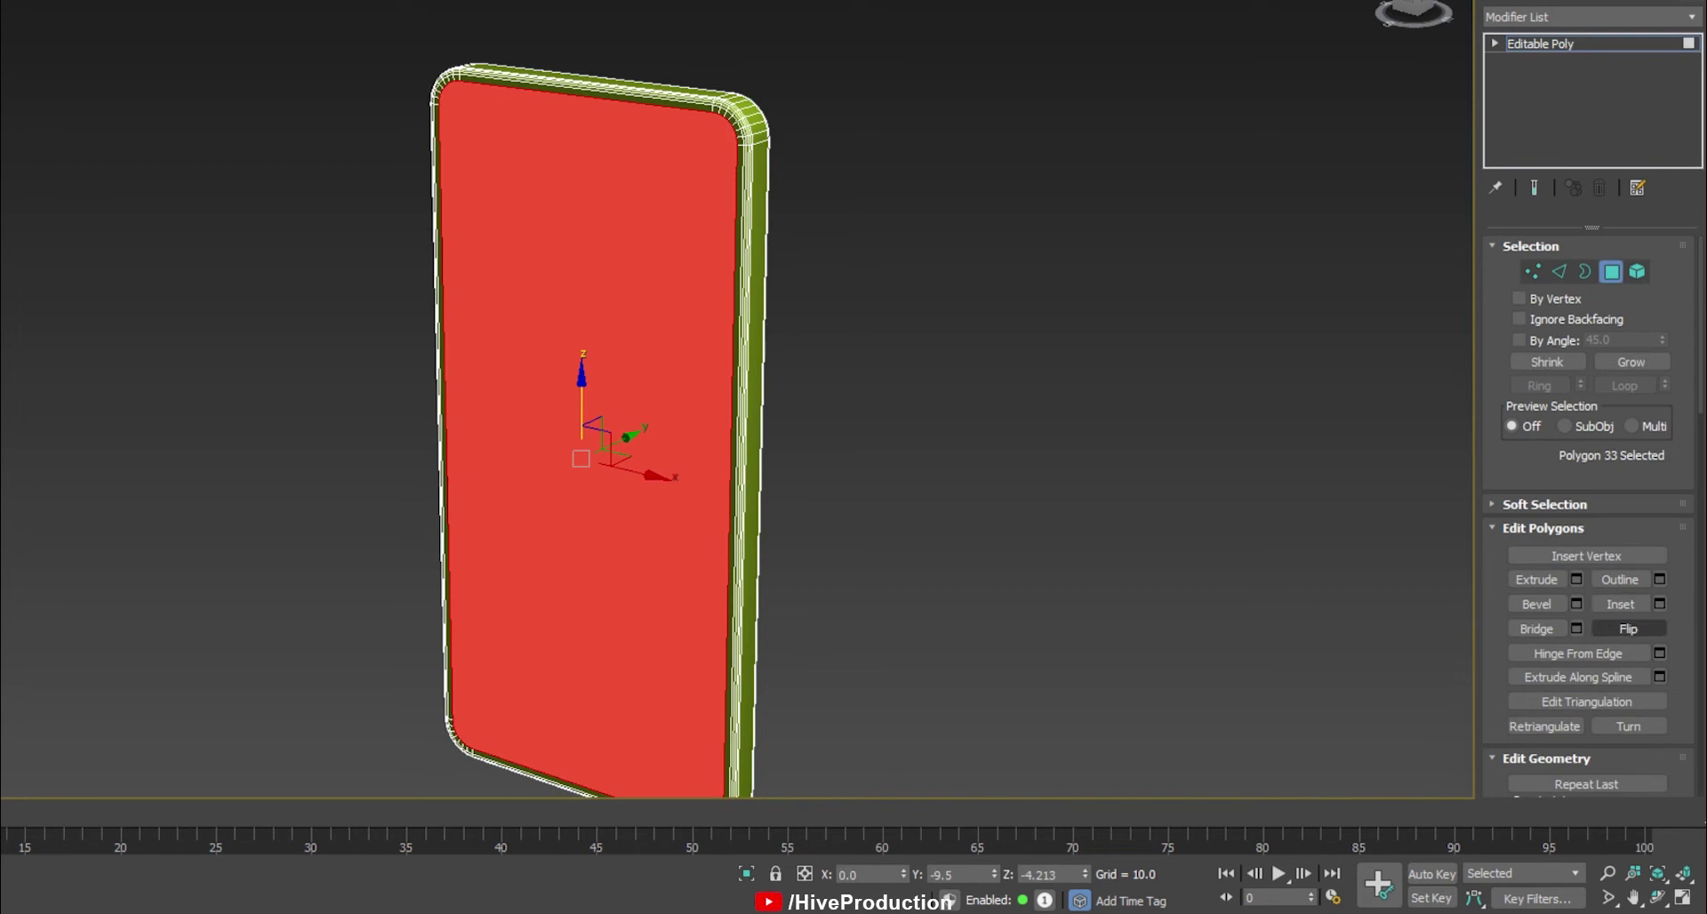
scroll(1543, 457, down, 4)
click(1628, 737)
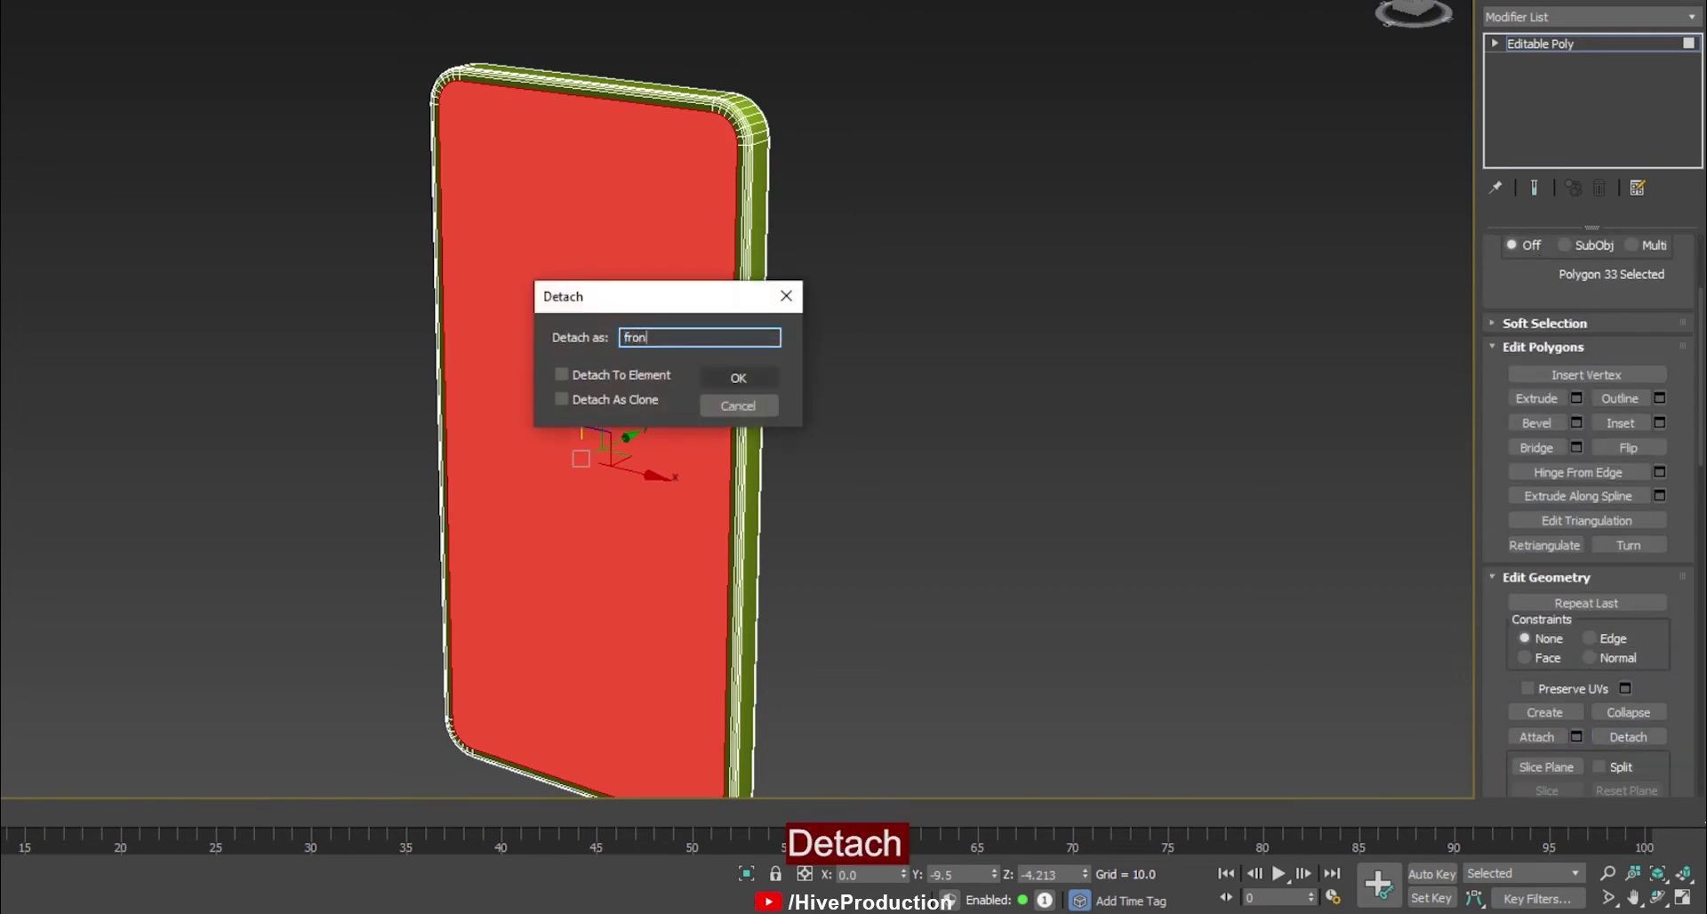
key(Return)
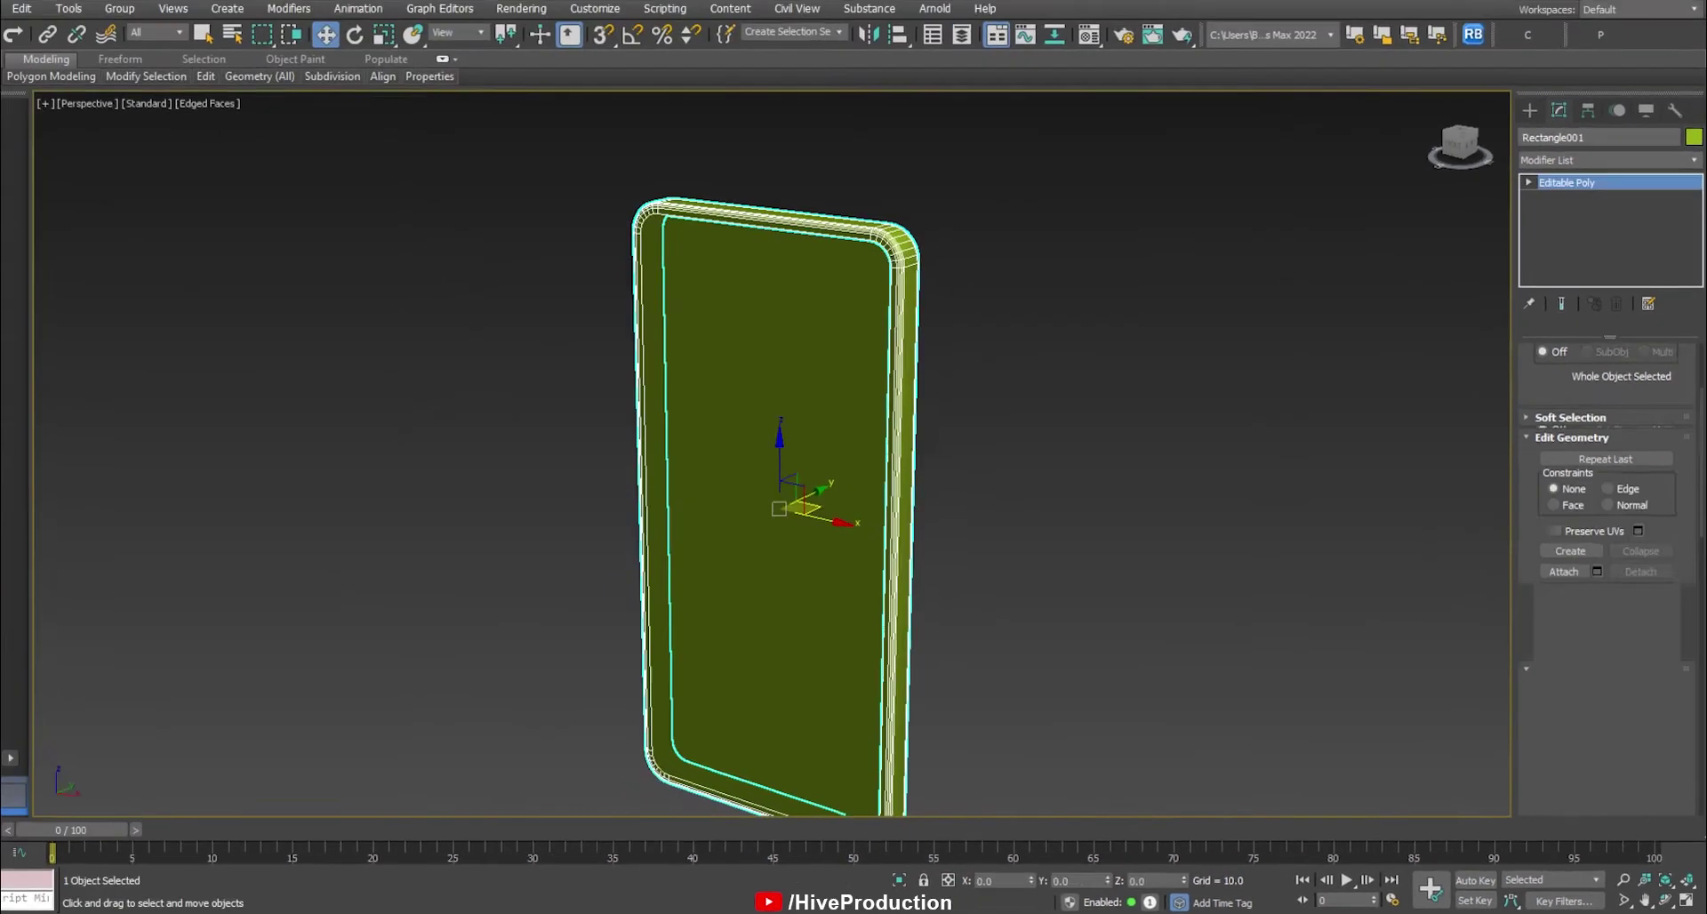
click(1088, 626)
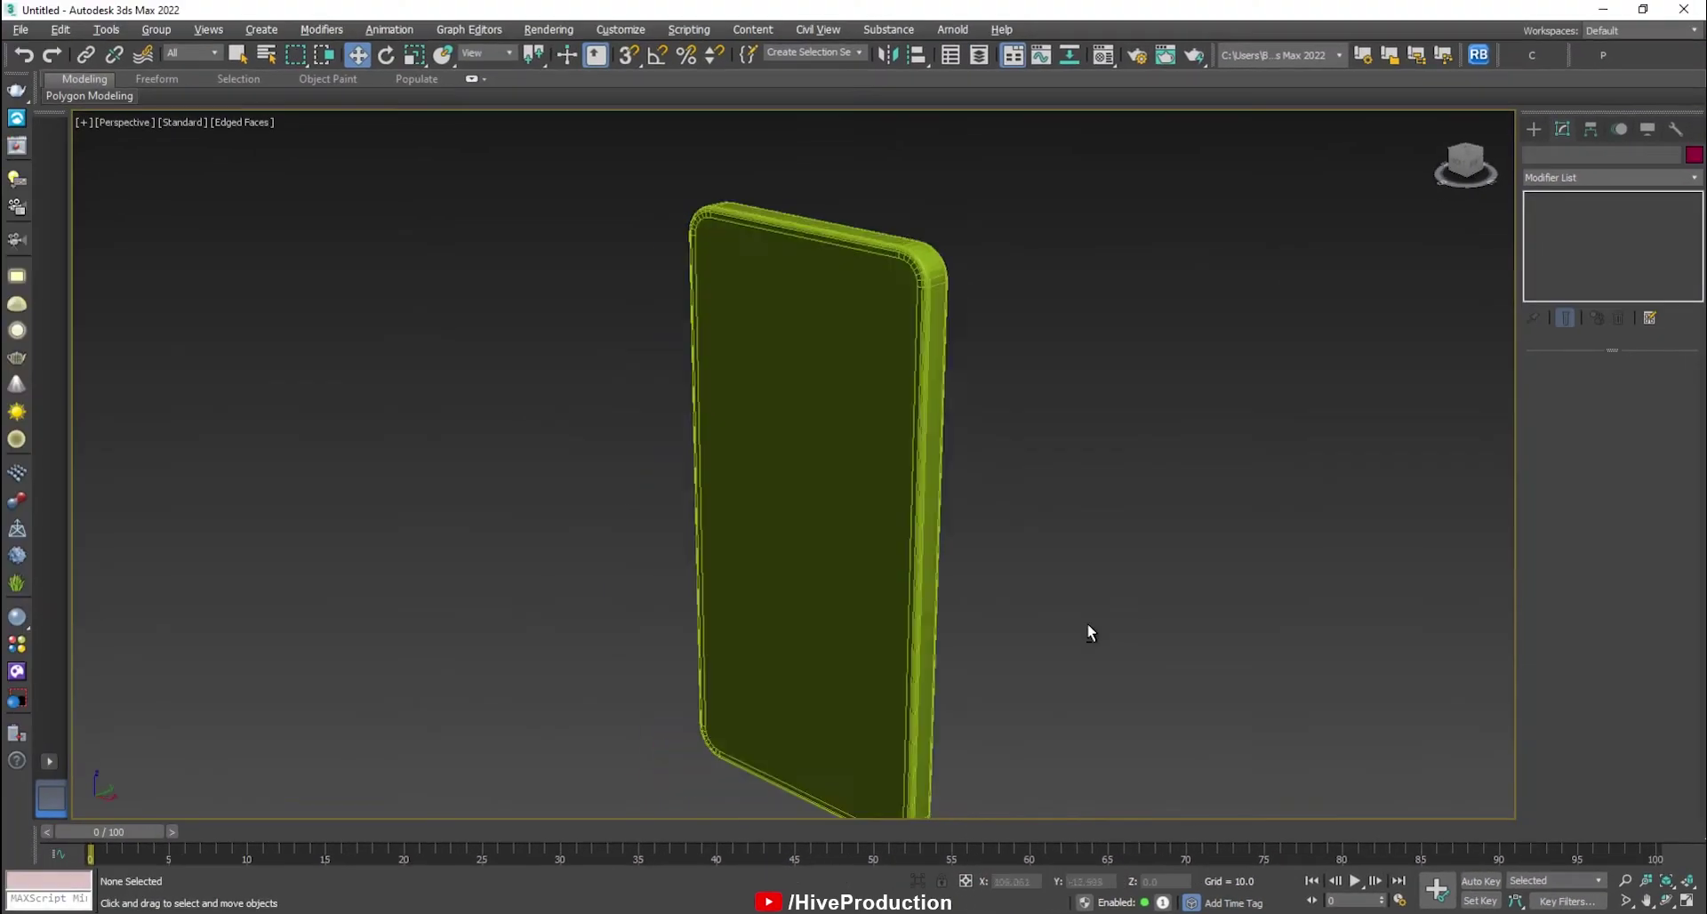
Switch to the browser's iPhone 14 image results and examine the iPhone 14 Pro picture showing the rear camera block, and return to 3ds Max.
alt+middle_drag(1087, 625, 1053, 636)
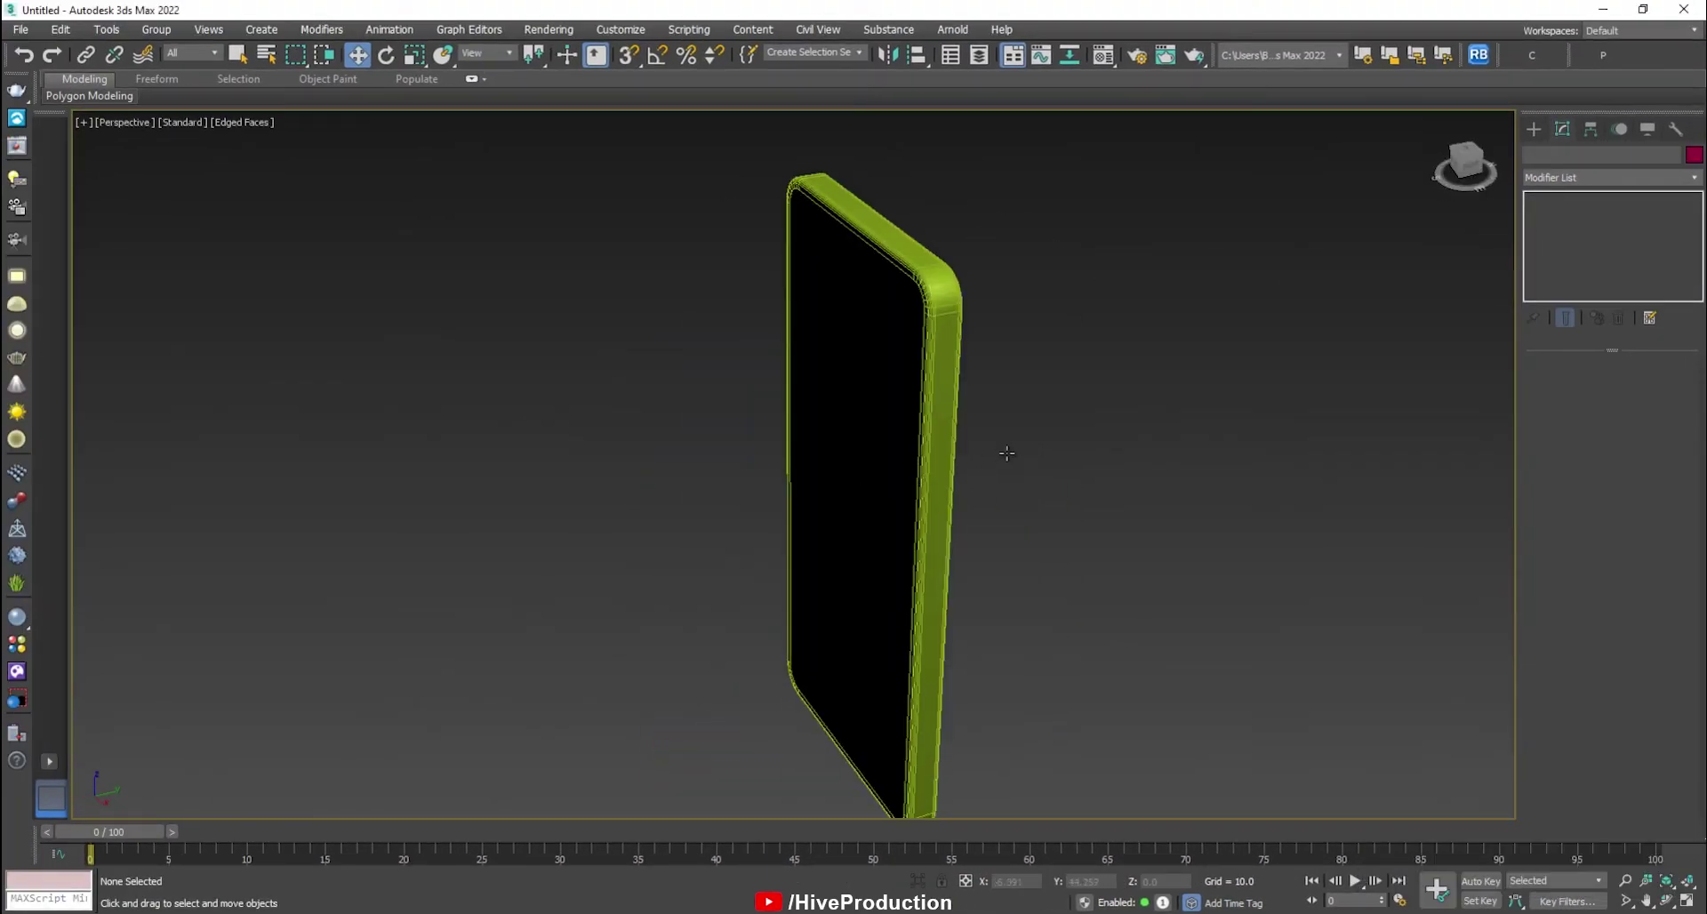
alt+middle_drag(1021, 447, 765, 426)
scroll(750, 533, up, 5)
alt+middle_drag(750, 533, 921, 529)
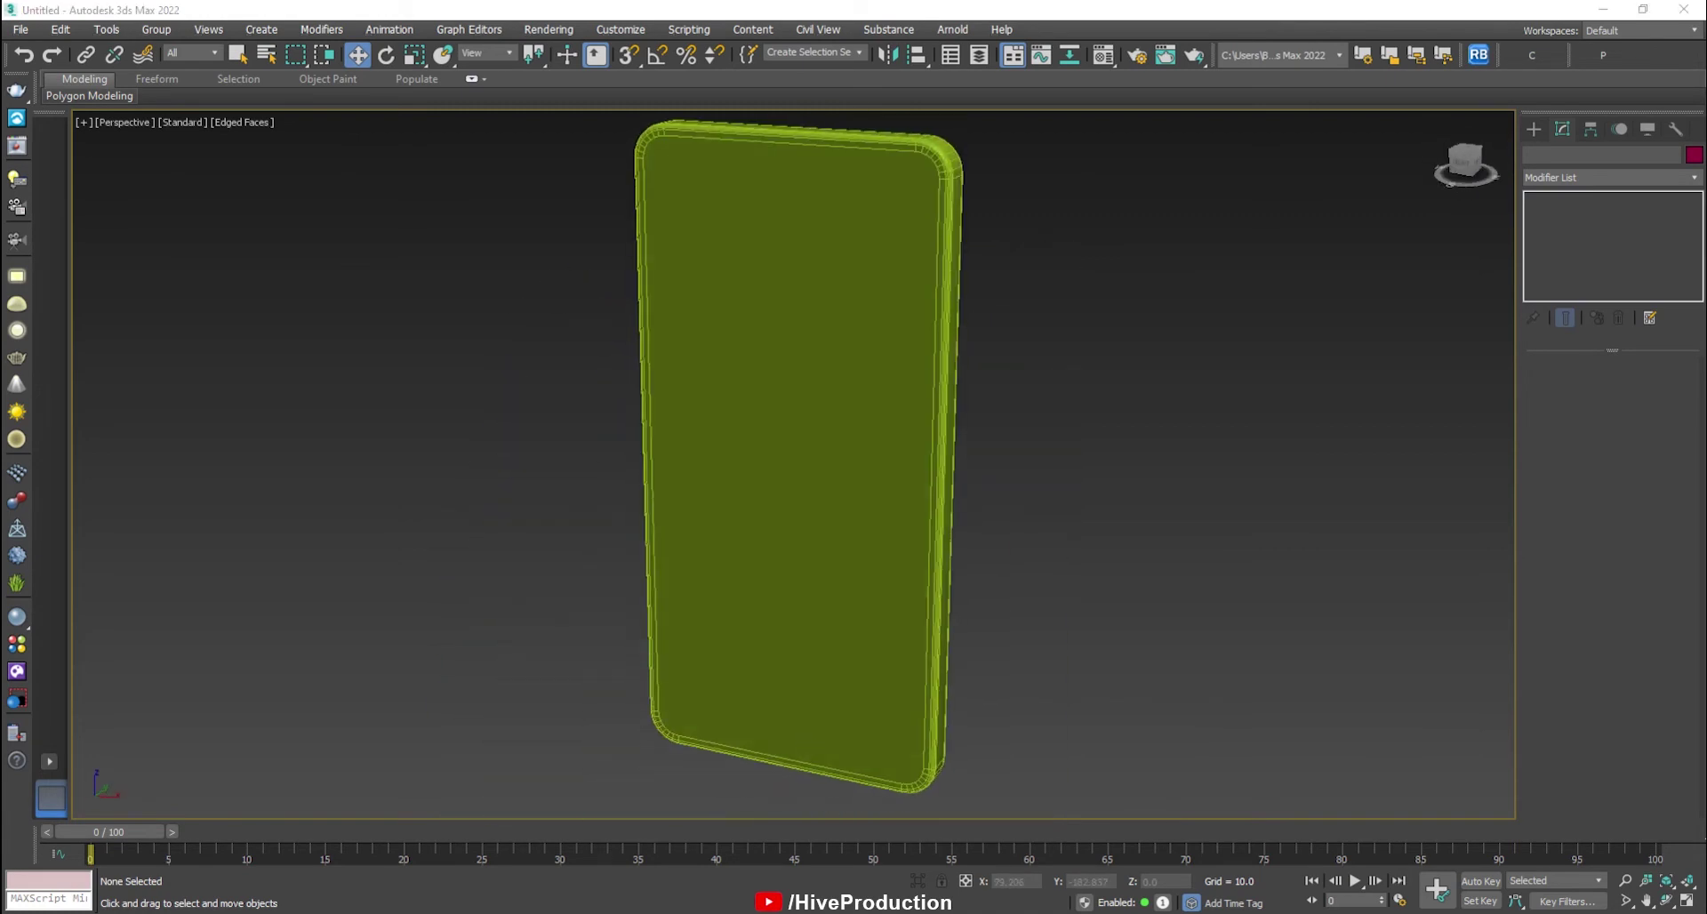
key(alt+Tab)
click(938, 15)
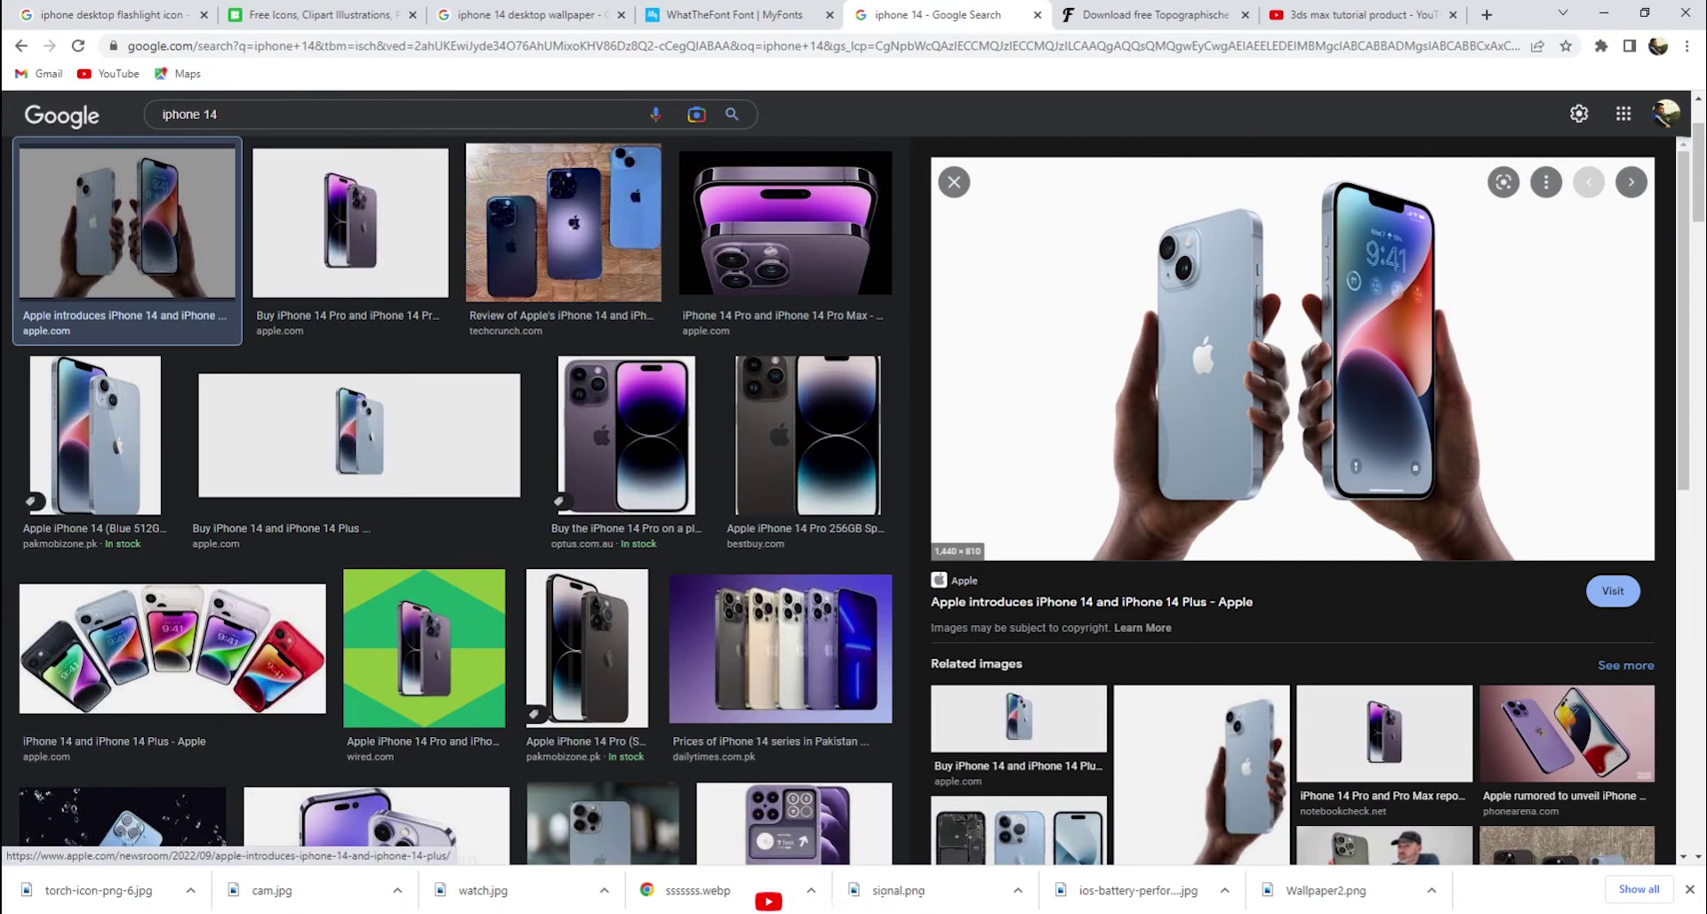
click(786, 224)
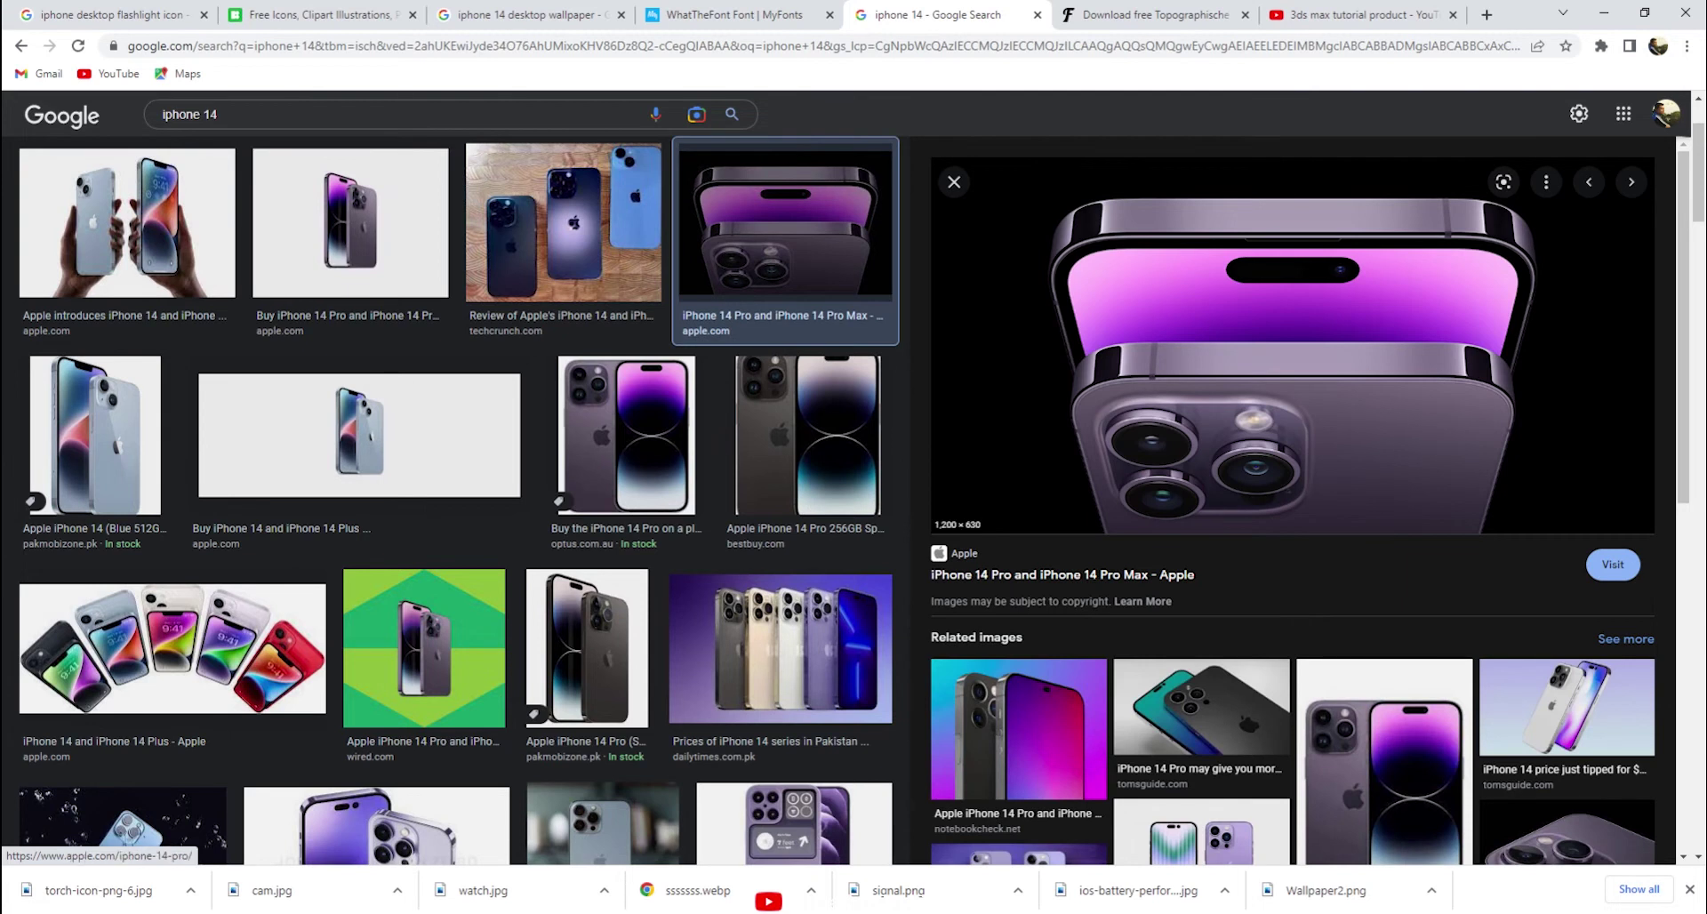
key(alt+Tab)
Draw a square rectangle spline in the Front view near the phone's upper corner and position it as the camera block outline.
alt+middle_drag(944, 305, 780, 331)
key(alt+w)
click(1533, 128)
click(1567, 268)
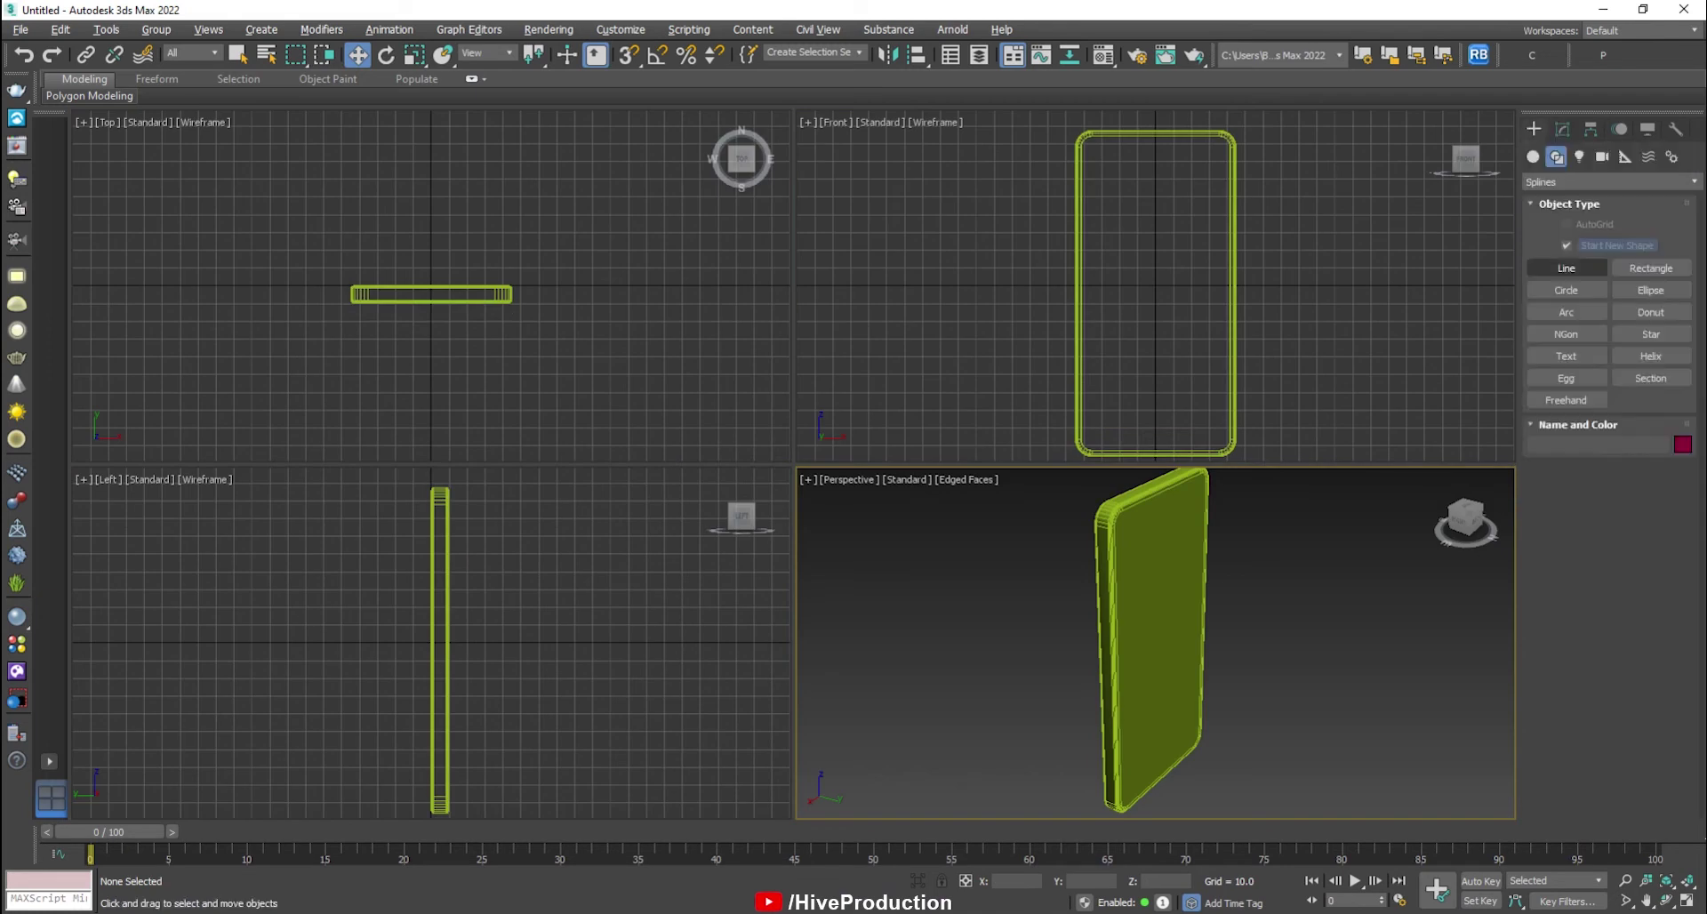
click(1651, 268)
middle_drag(1194, 160, 1182, 205)
scroll(1179, 209, up, 2)
key(alt+w)
middle_drag(1082, 234, 1035, 268)
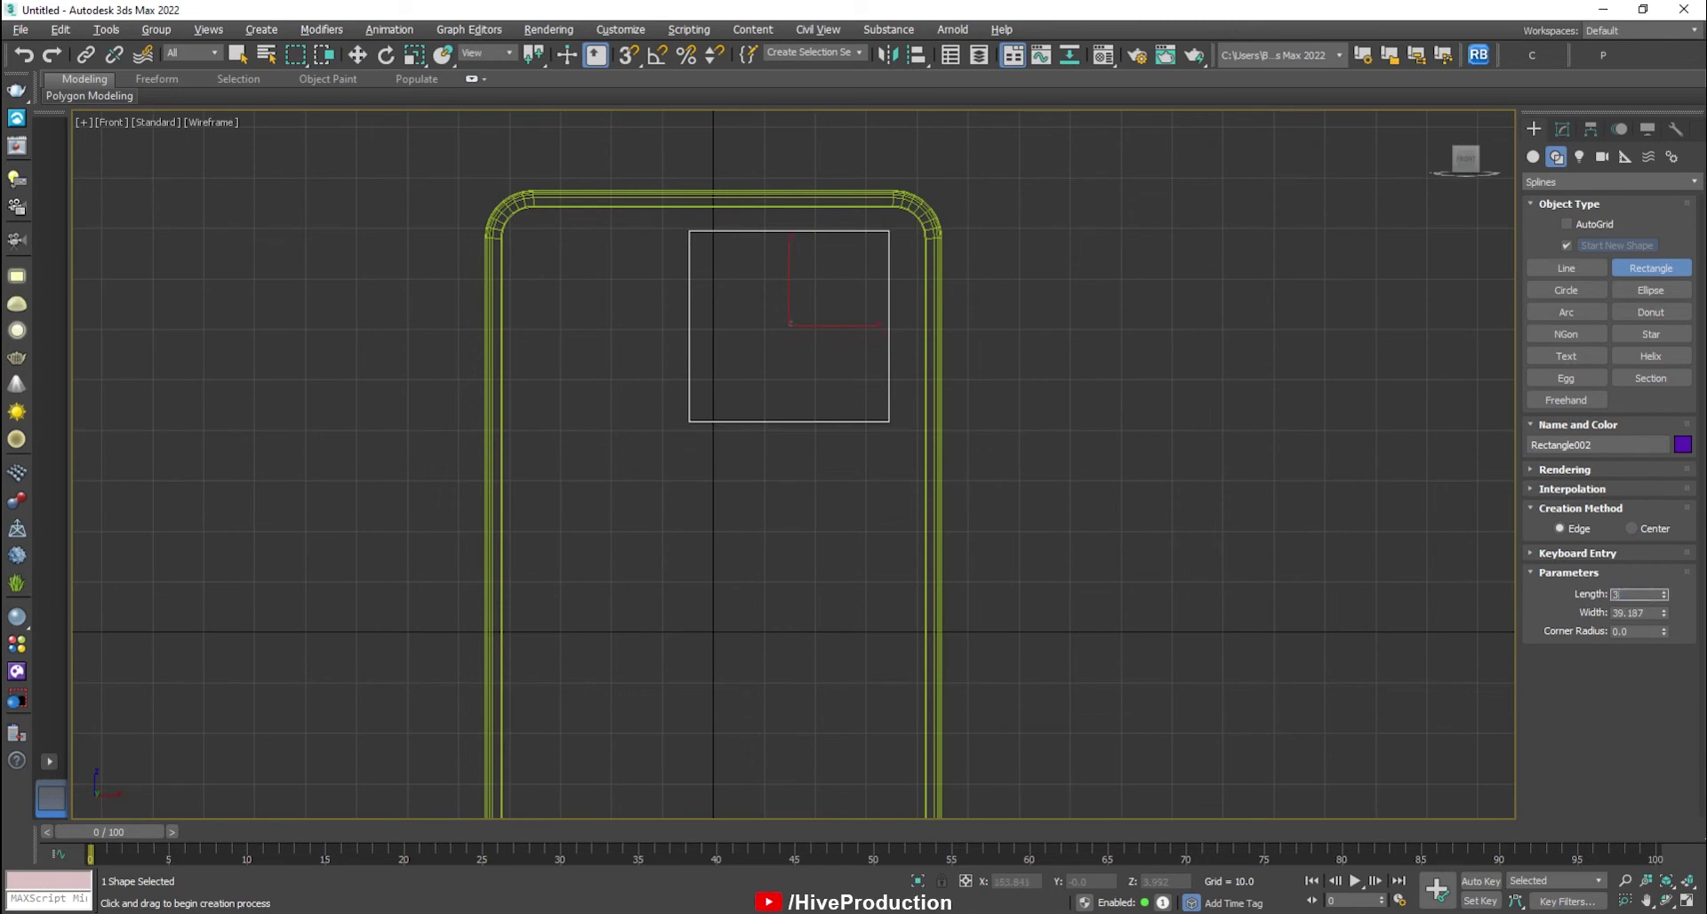
key(w)
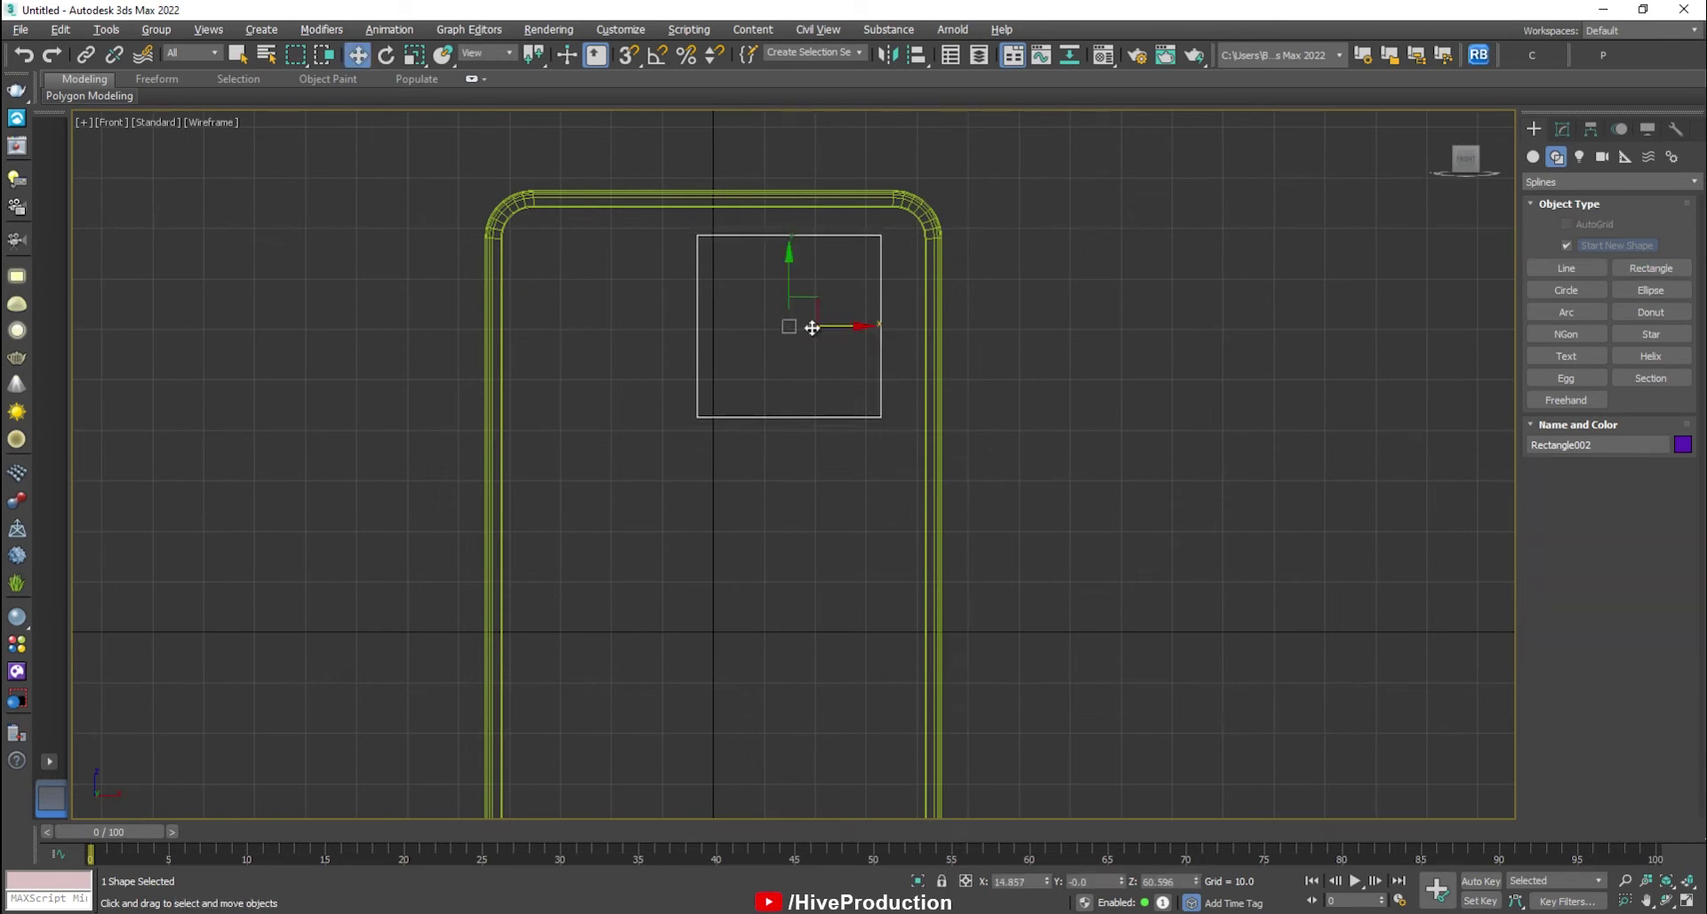
drag(818, 303, 825, 315)
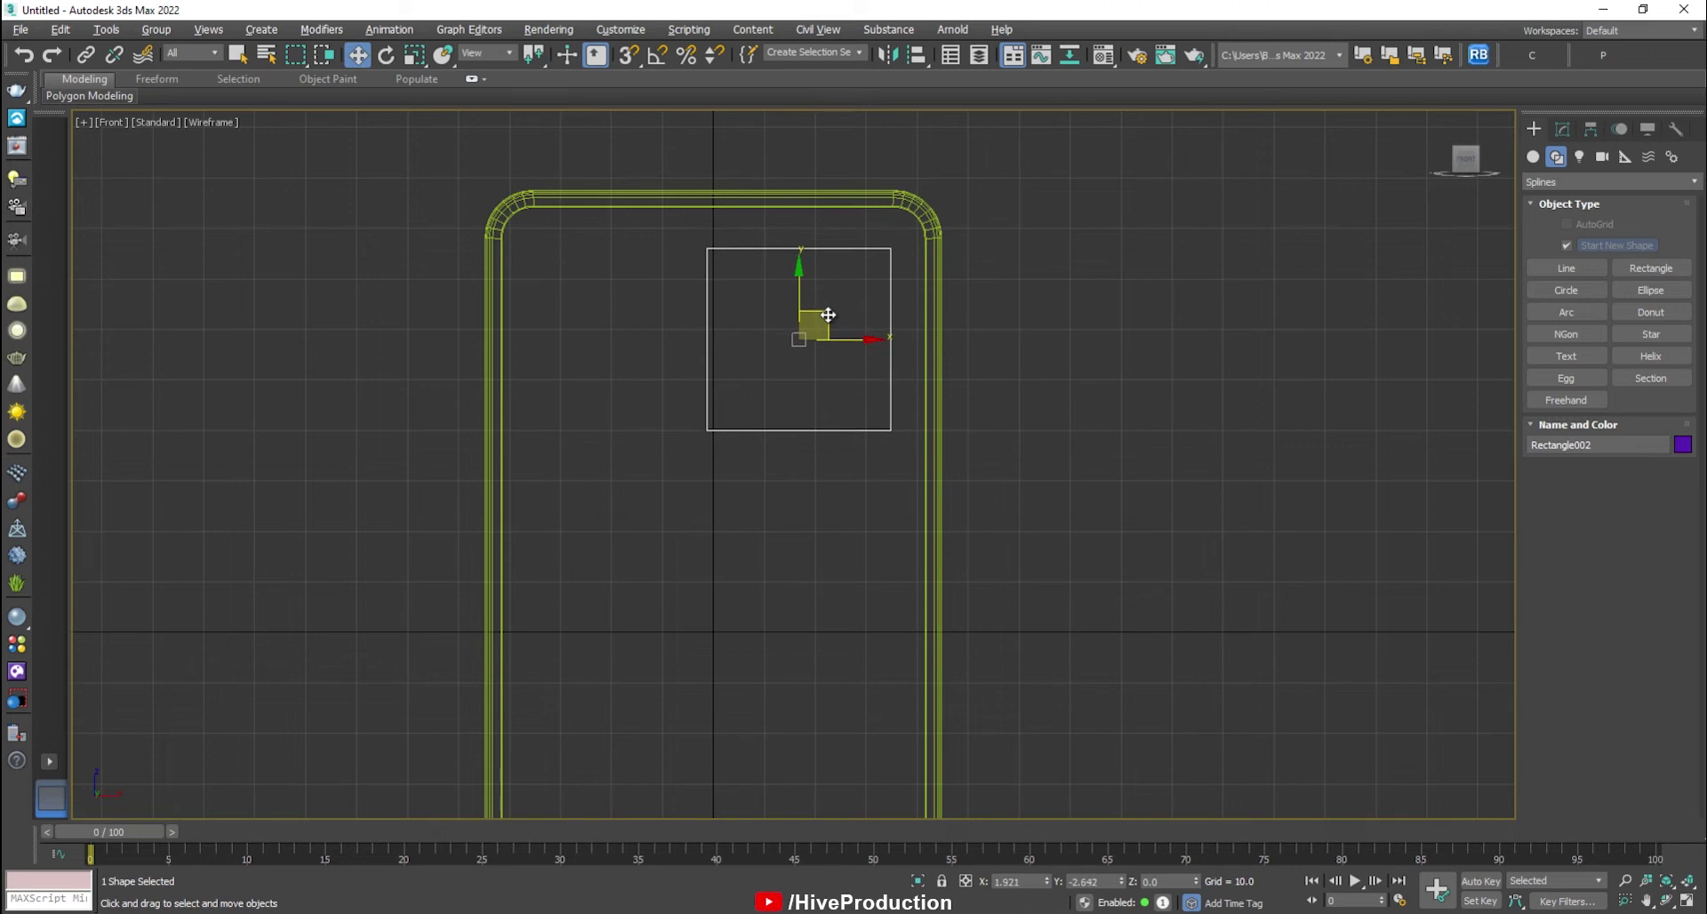
Convert the square to an editable spline and fillet all four corner vertices by about 6.1.
right_click(809, 335)
mouse_move(895, 518)
click(1023, 533)
click(1588, 430)
key(ctrl+a)
scroll(1569, 587, down, 10)
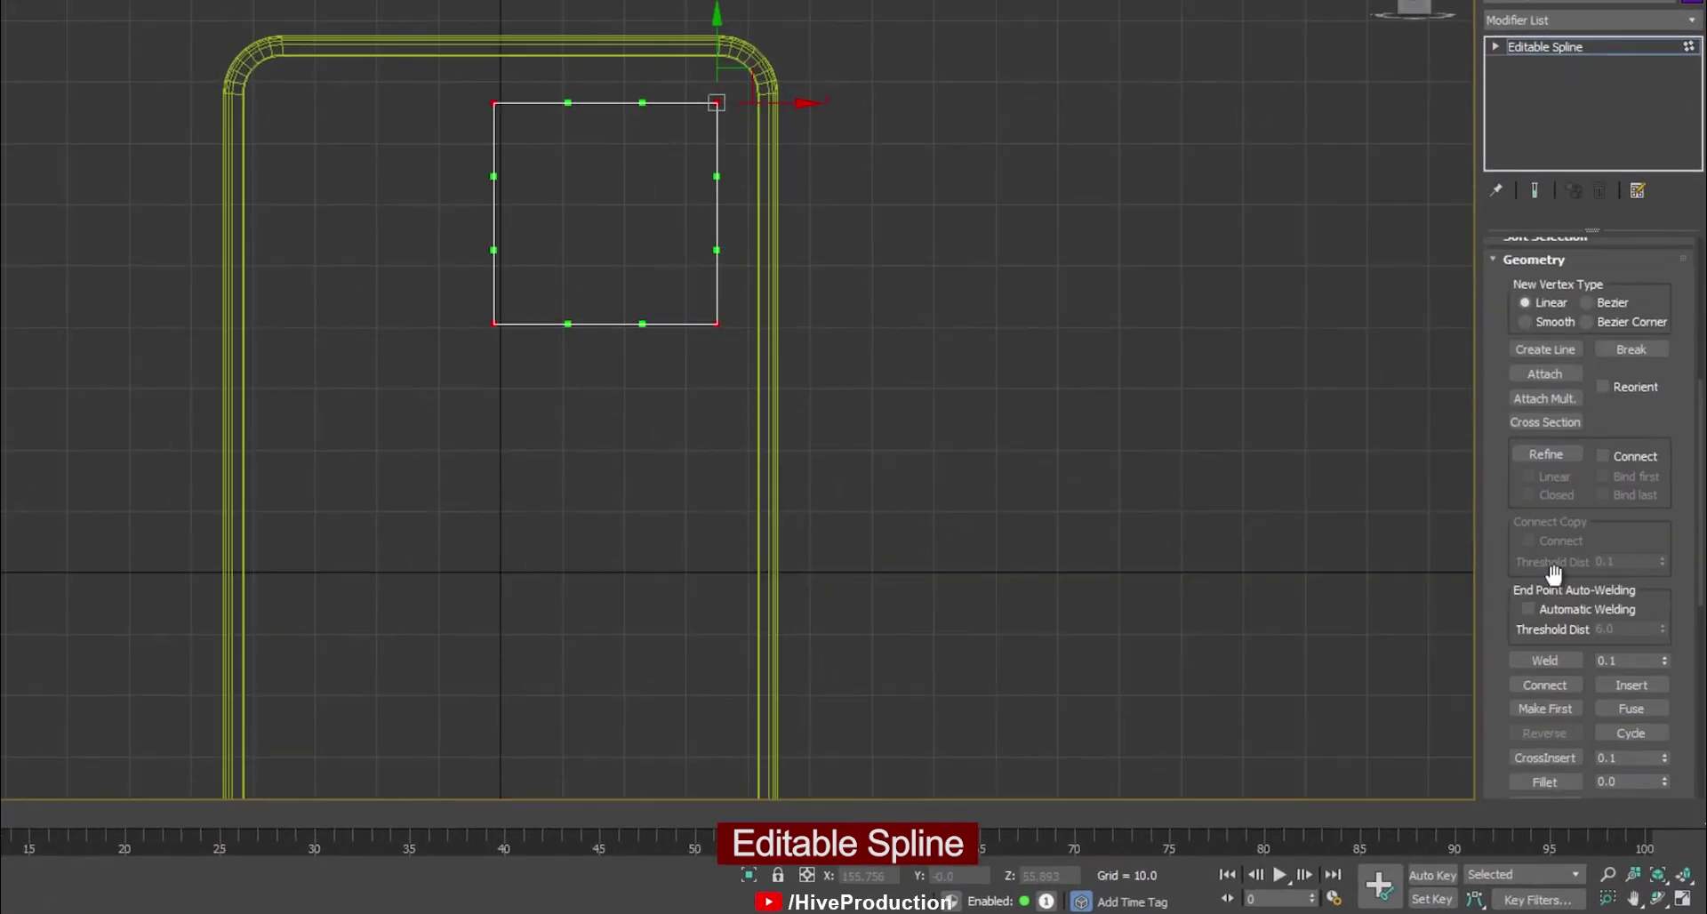
scroll(1554, 574, down, 4)
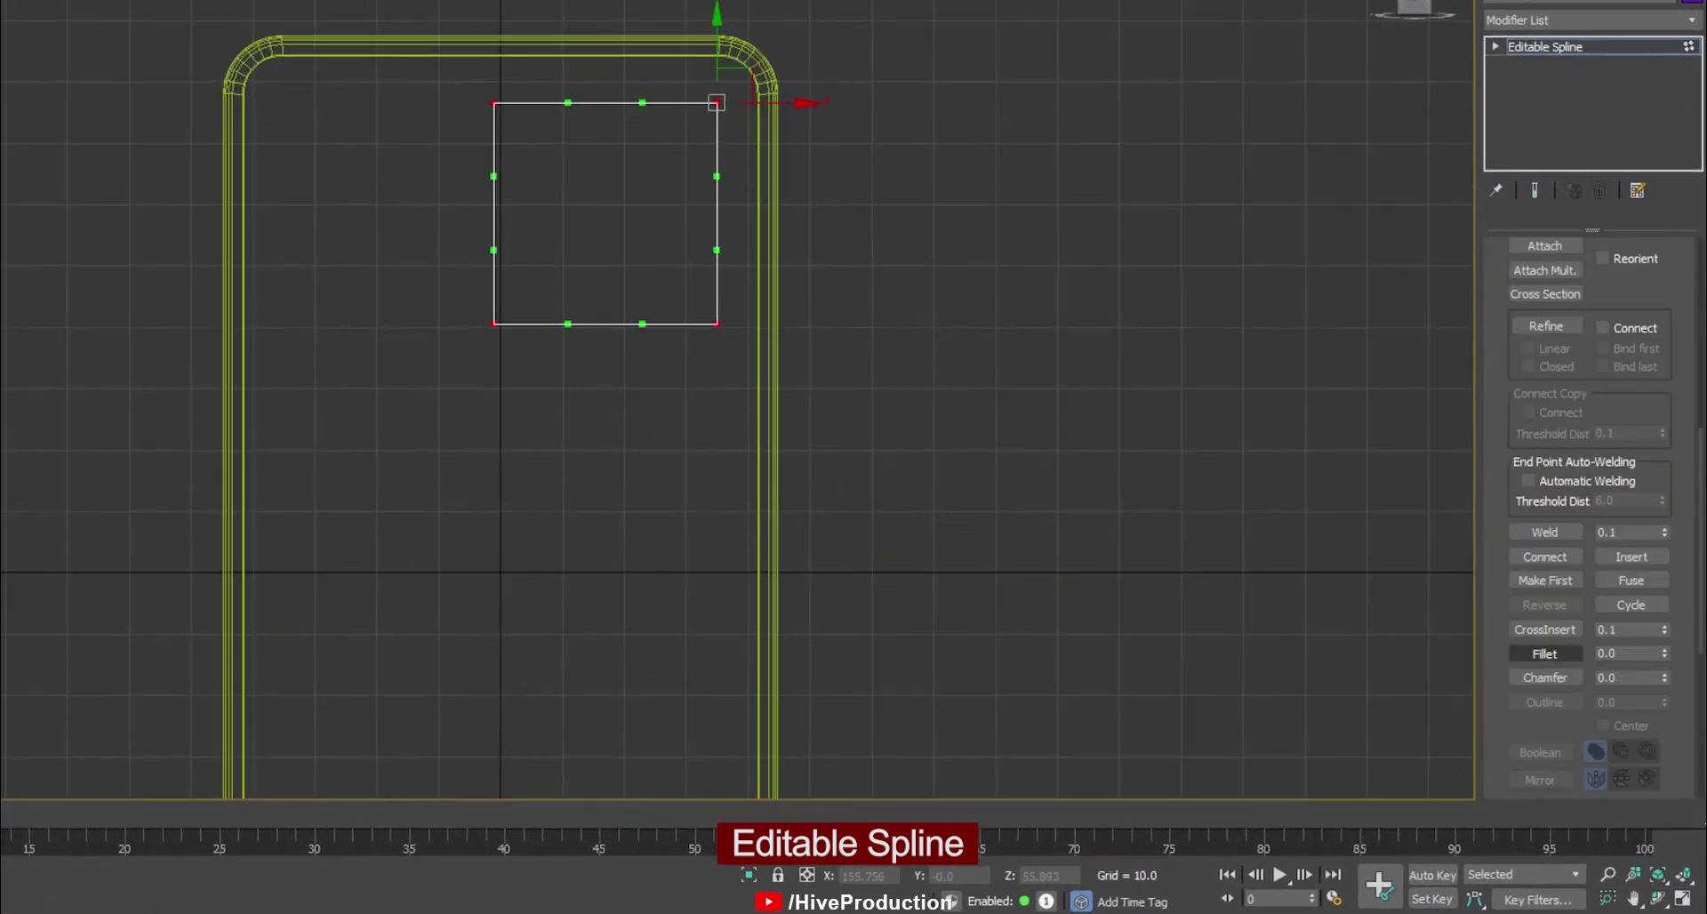
drag(716, 102, 716, 81)
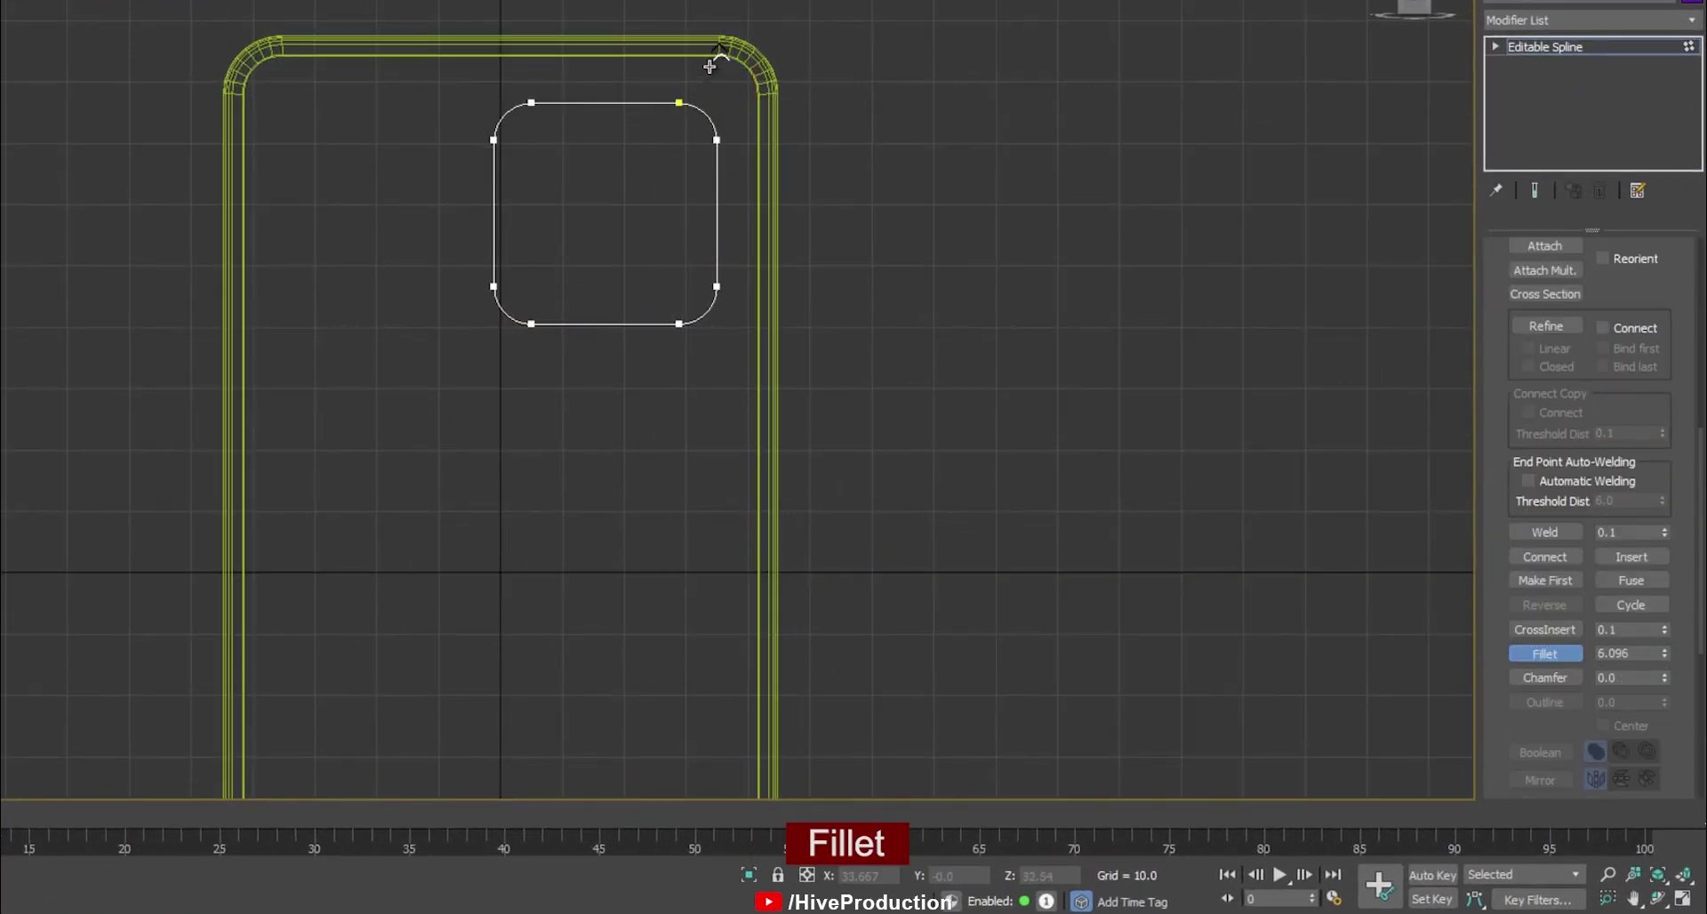
key(1)
Scale the rounded square uniformly to about 106 percent and return to the Perspective view of the phone's back.
key(r)
drag(615, 210, 617, 199)
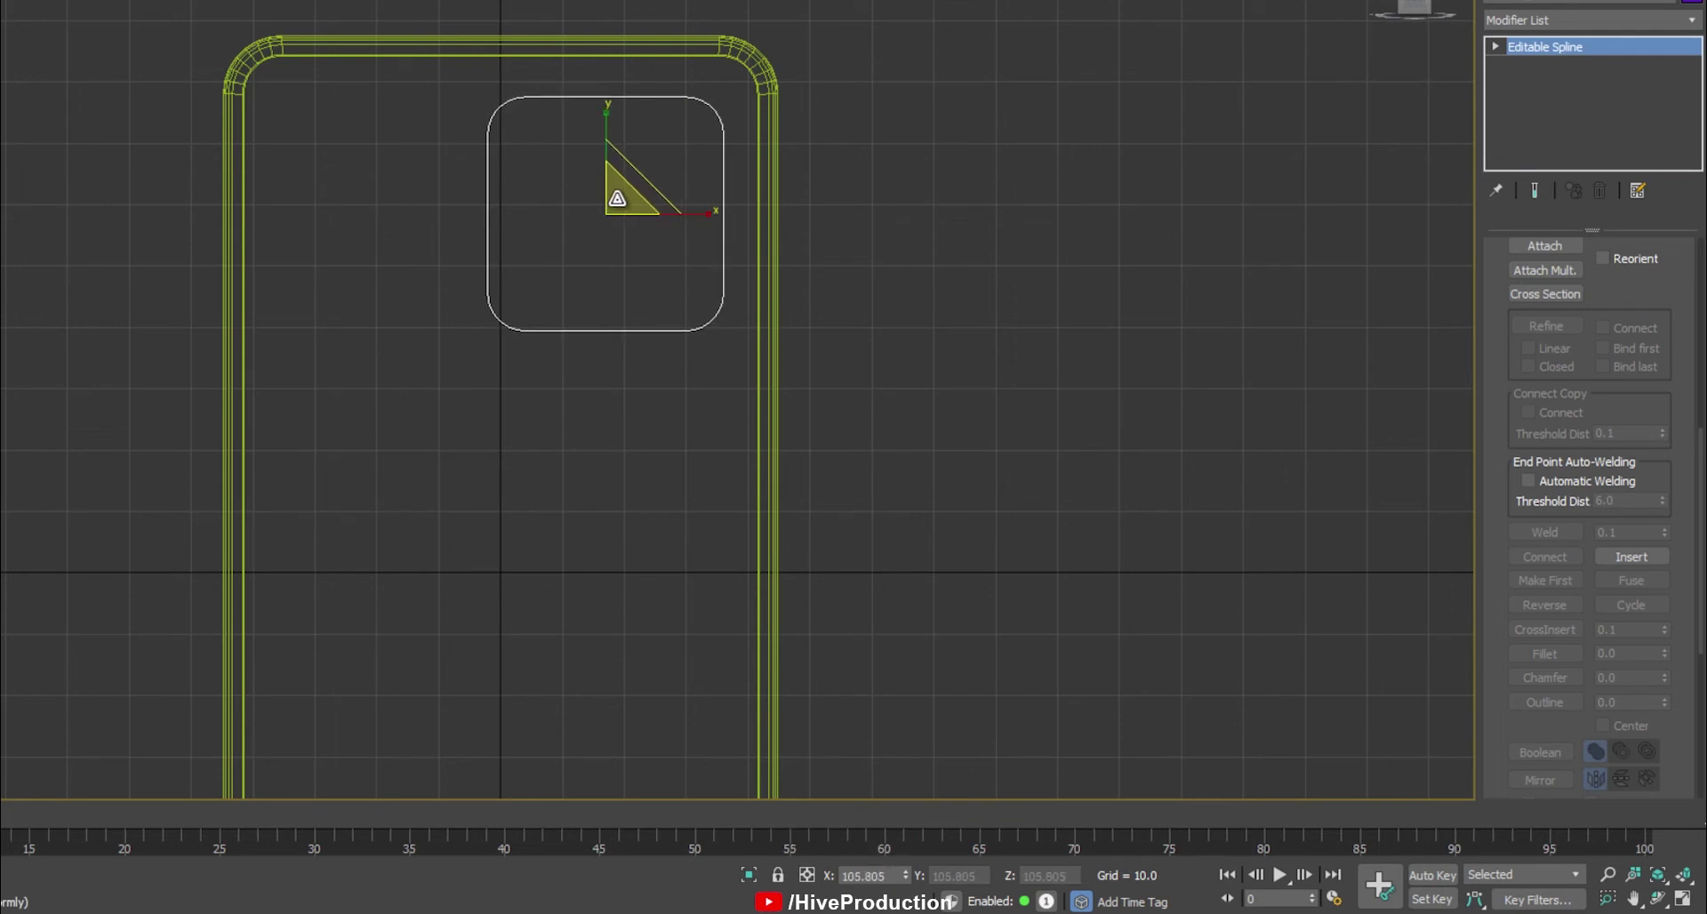
key(alt+w)
middle_click(954, 493)
key(alt+w)
alt+middle_drag(953, 493, 802, 408)
key(w)
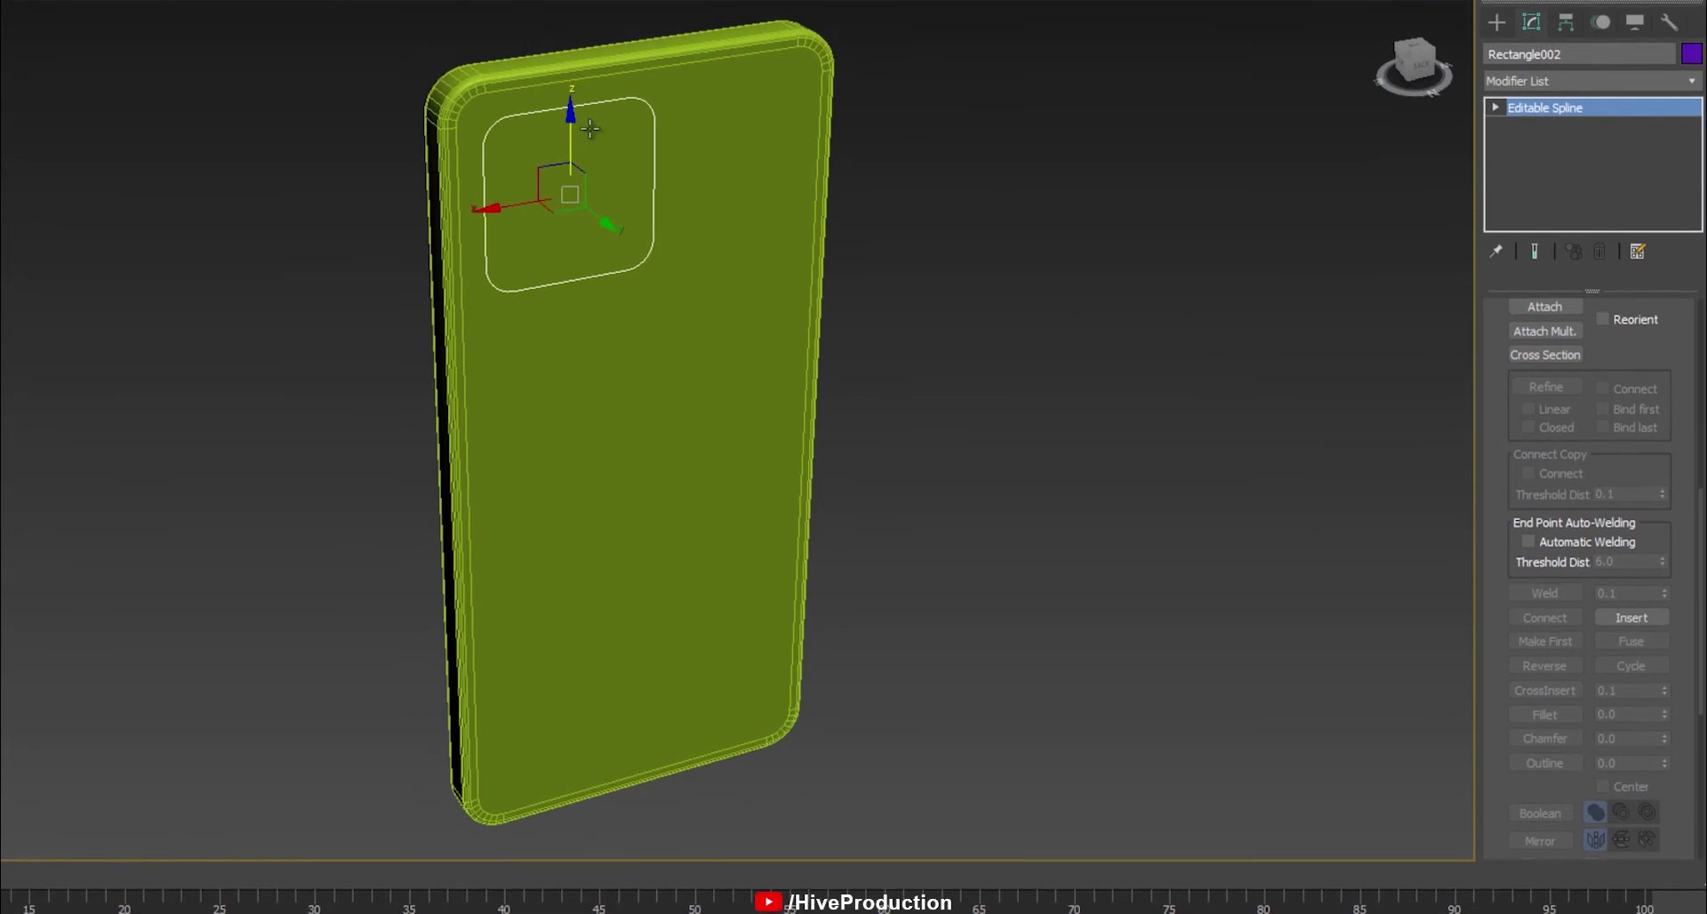
Apply an Extrude modifier to the rounded square spline.
click(1691, 81)
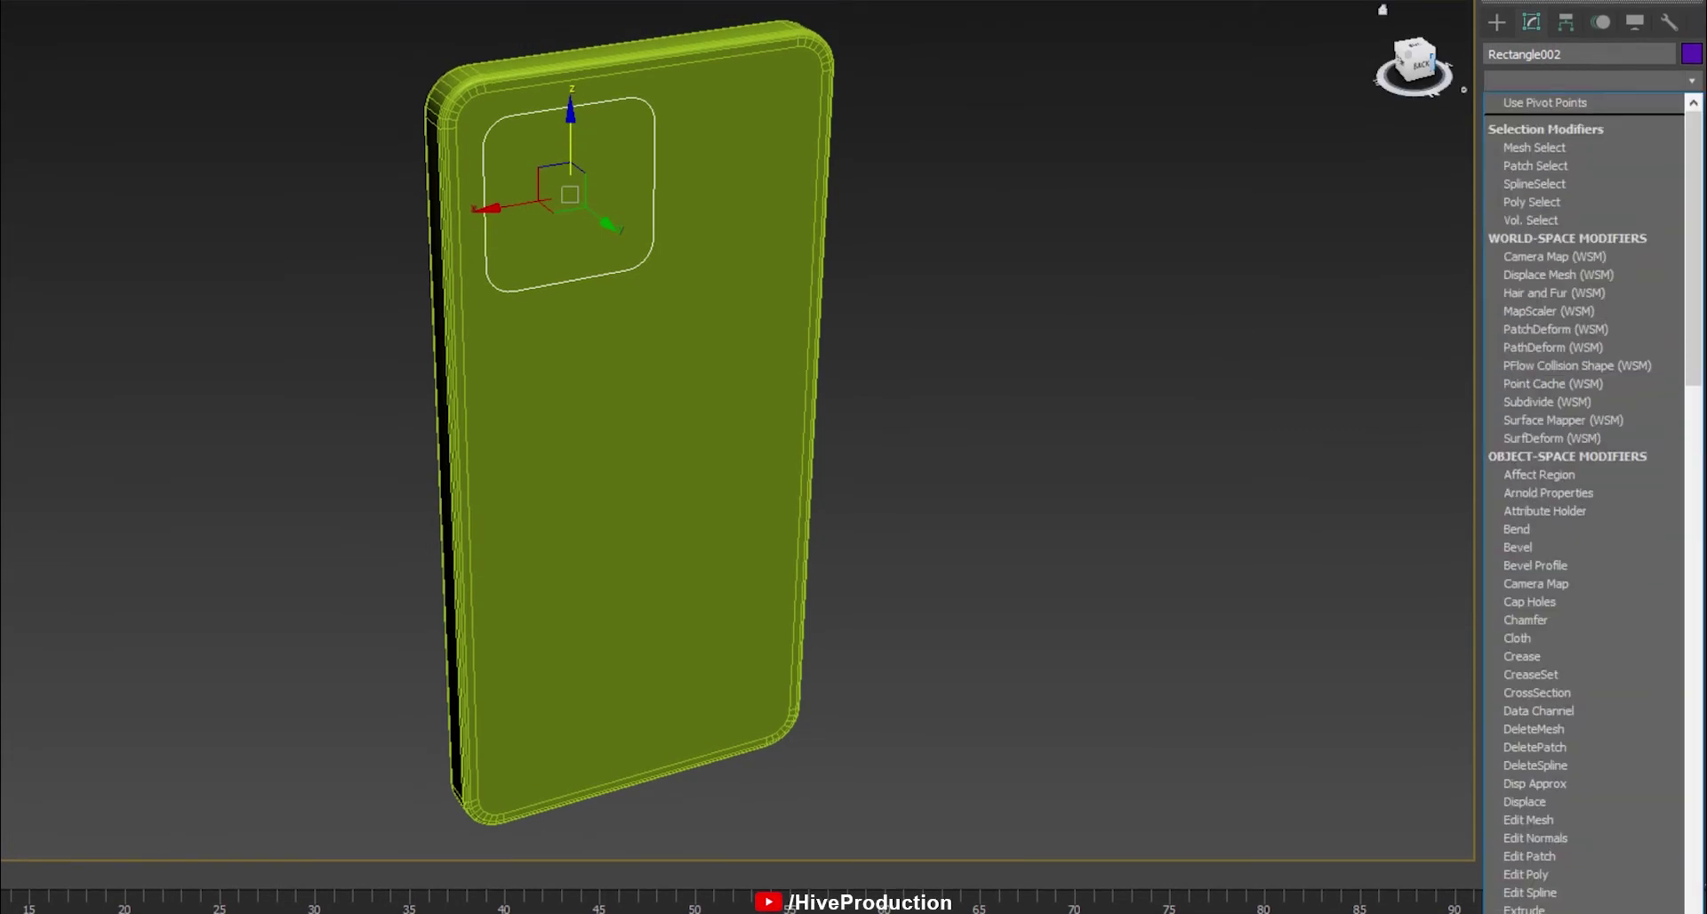
click(1691, 81)
click(1691, 81)
click(1691, 81)
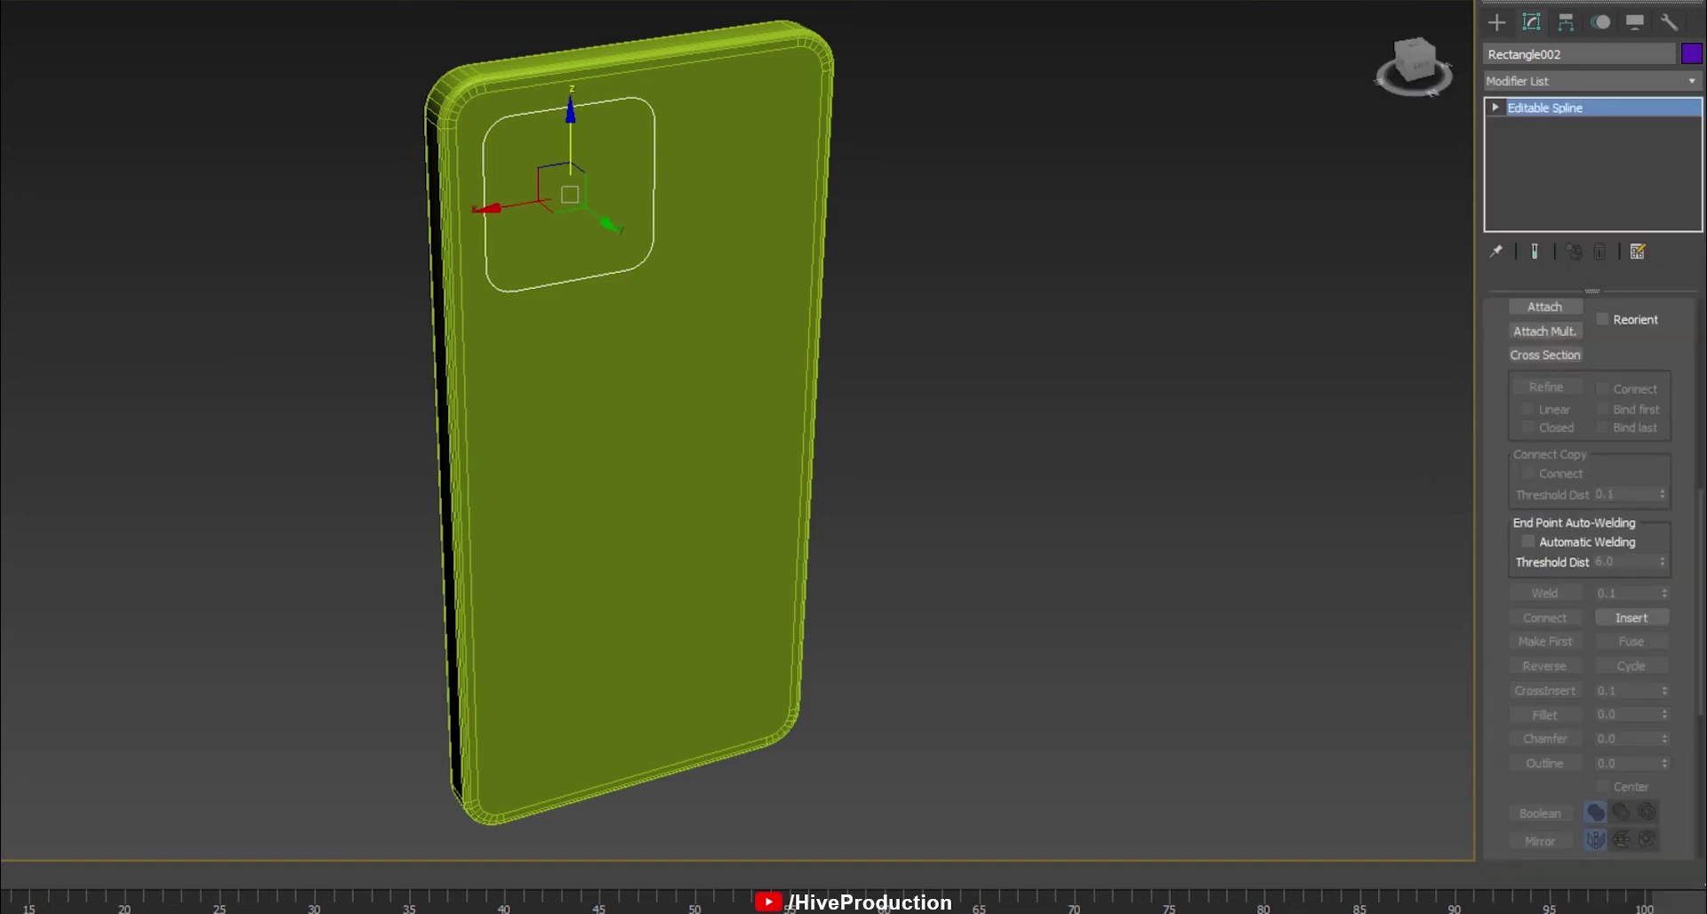
click(1691, 81)
scroll(1582, 430, down, 5)
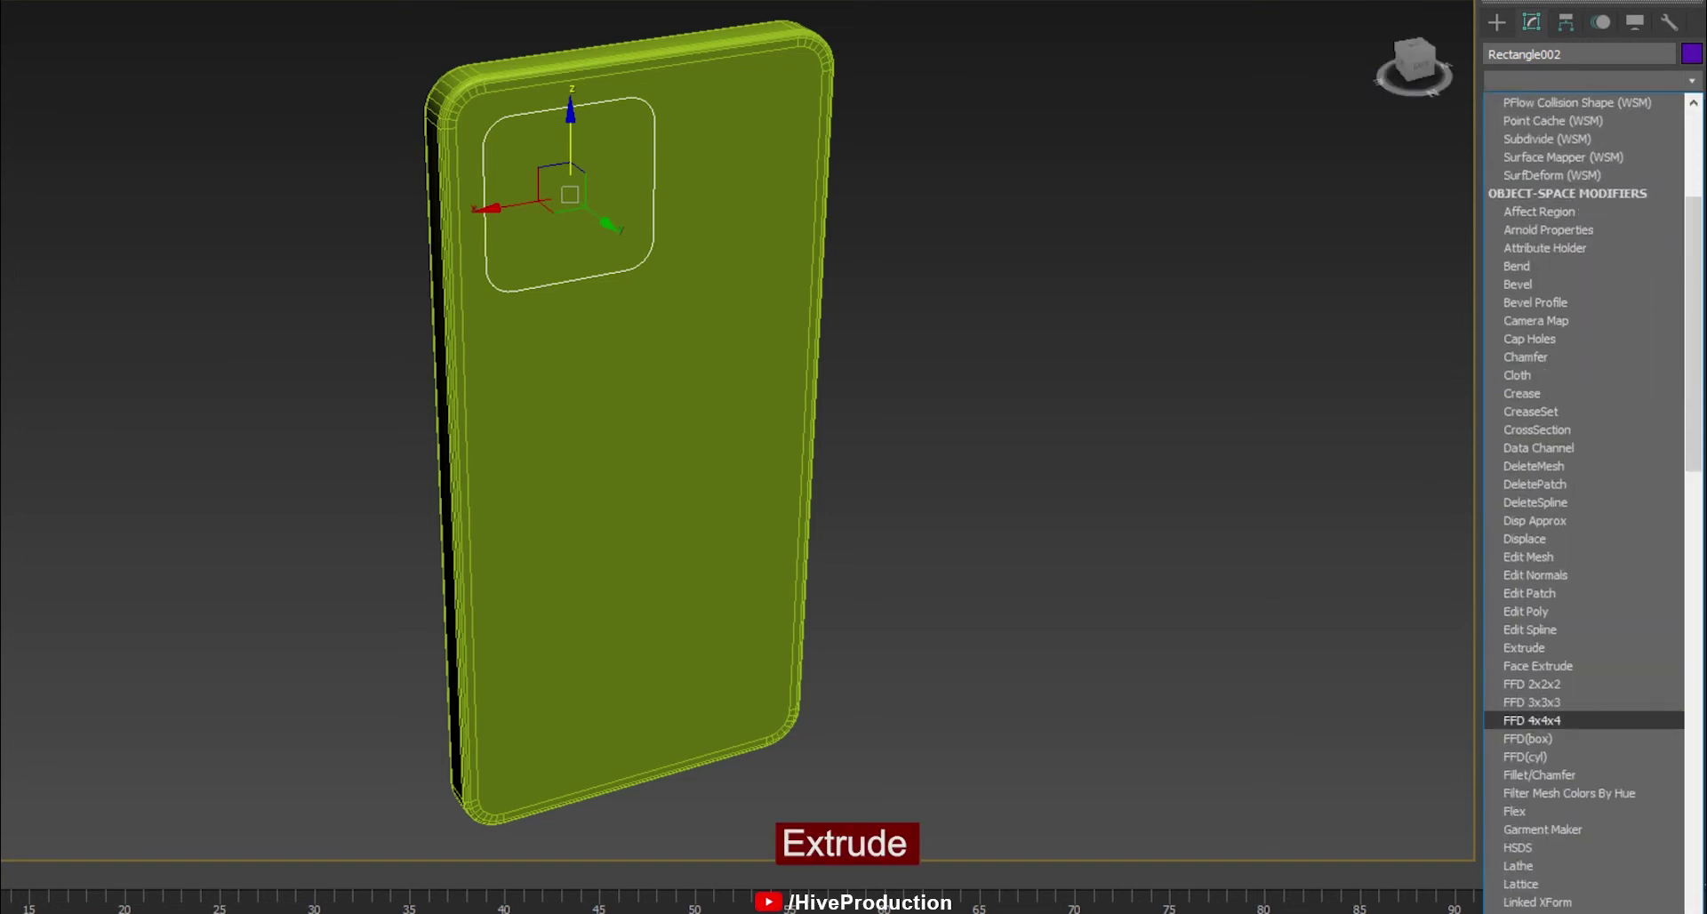
scroll(1582, 498, down, 7)
scroll(1582, 502, down, 1)
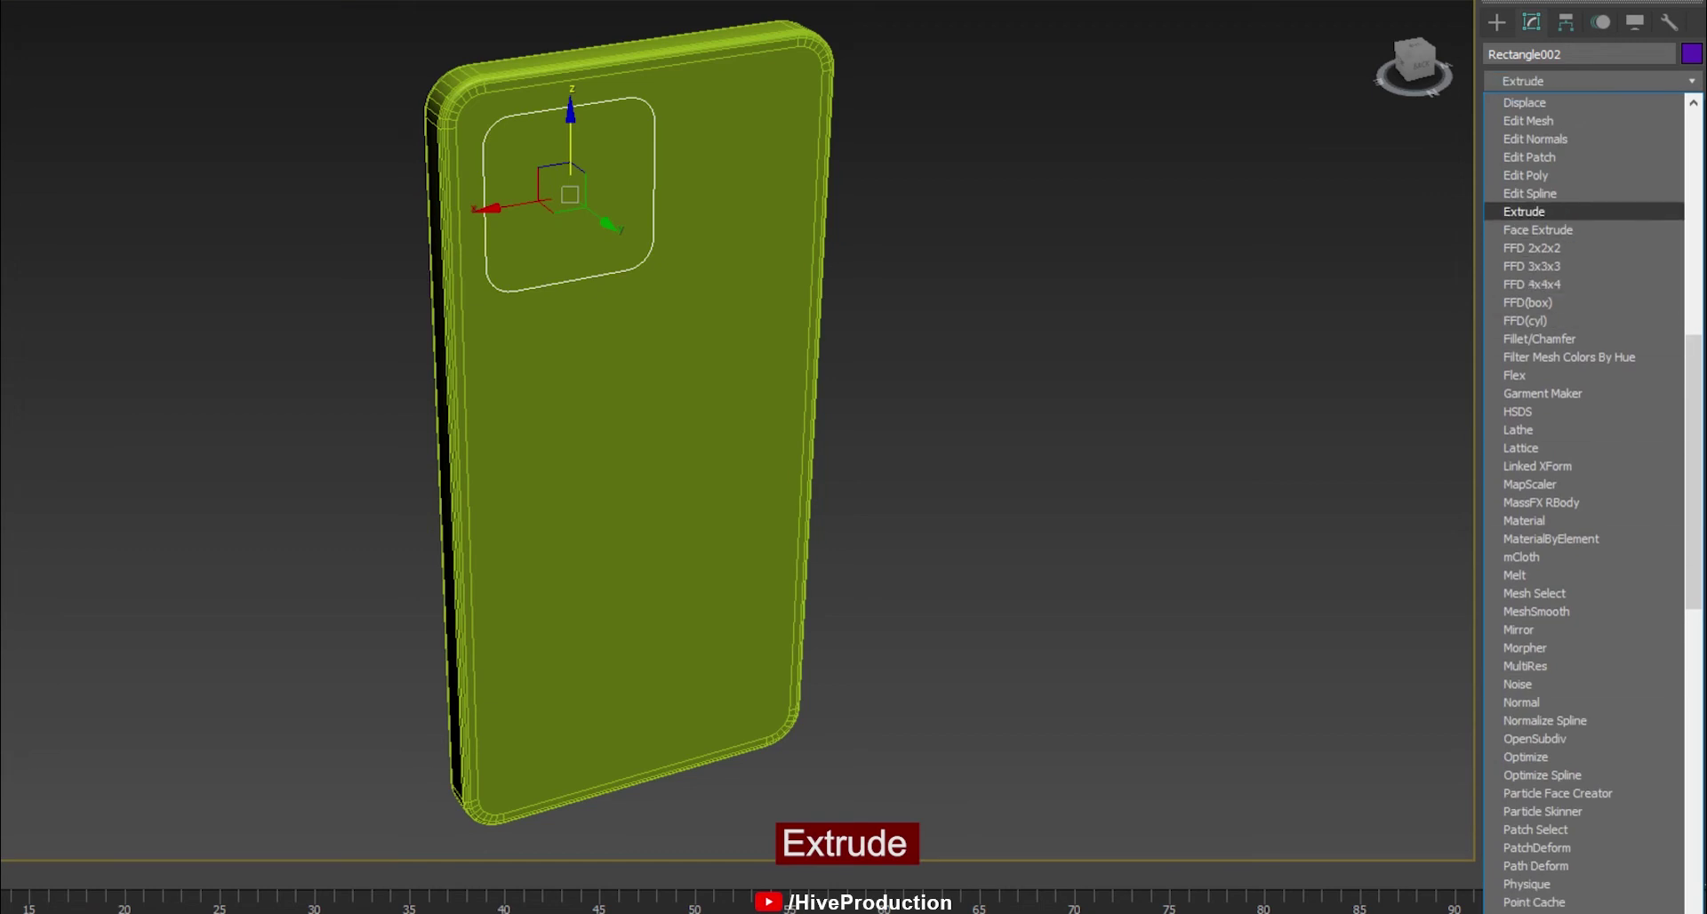
key(Return)
Set the extrusion amount to -2.0 and move the camera block along Y to seat it on the phone's back.
alt+middle_drag(652, 359, 719, 362)
drag(1649, 338, 1666, 336)
scroll(506, 236, up, 3)
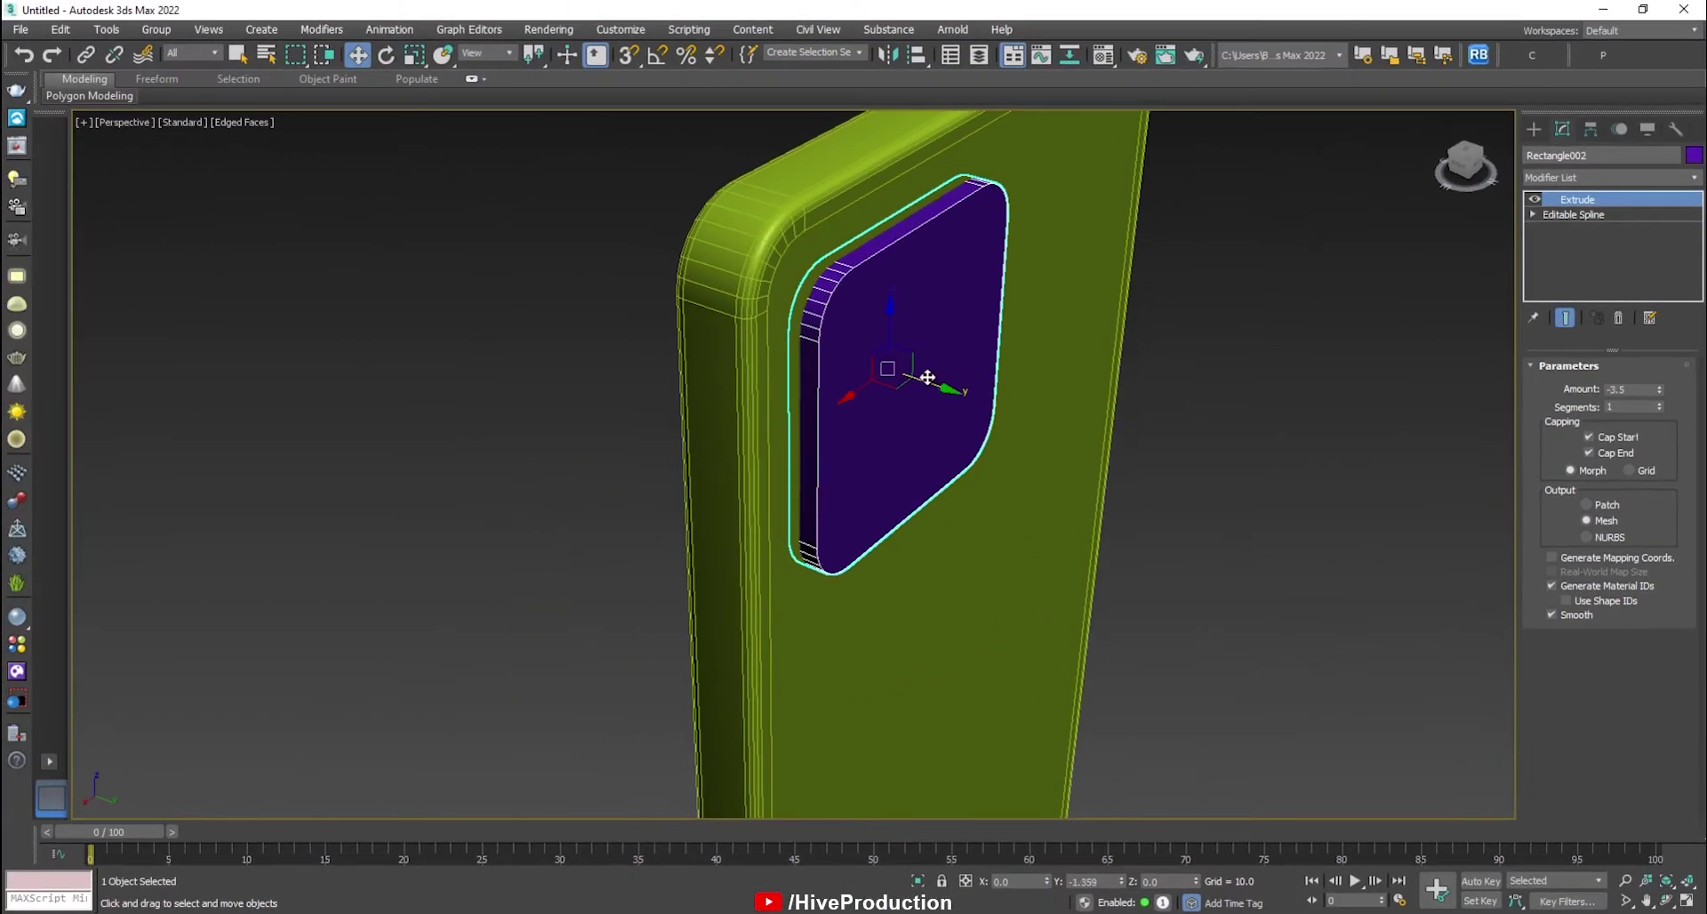
drag(1659, 392, 1659, 389)
drag(957, 393, 963, 395)
click(1232, 502)
Scale the camera block along its Y axis to make it thinner.
alt+middle_drag(1232, 503, 879, 391)
scroll(974, 513, down, 3)
click(877, 385)
scroll(903, 412, up, 5)
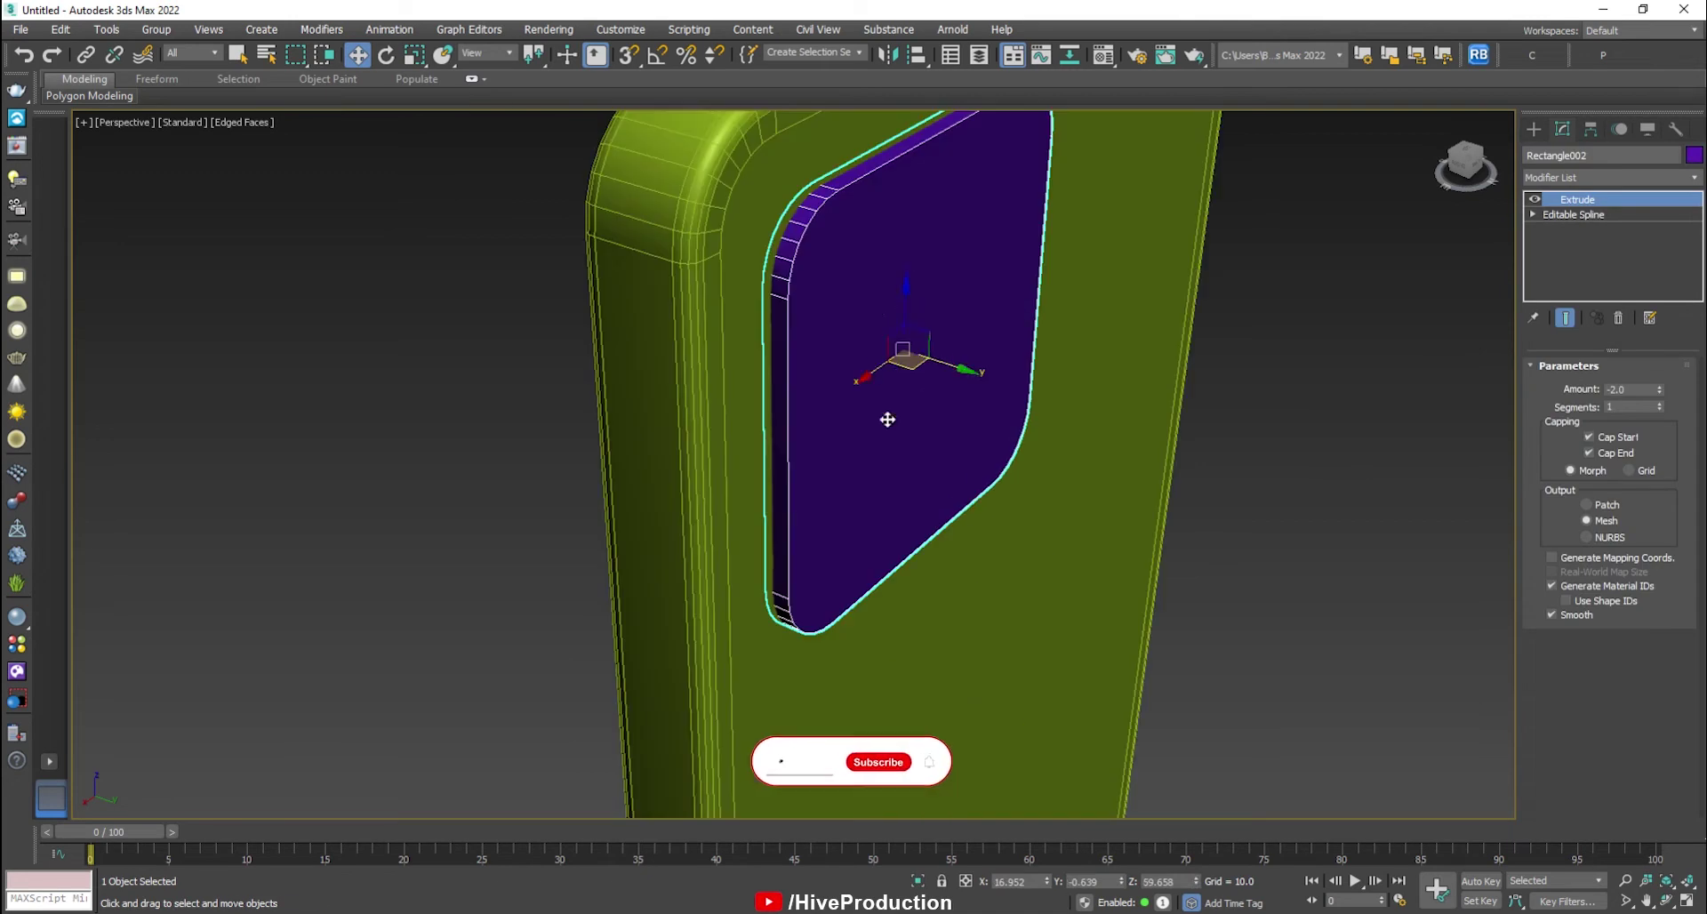
key(r)
drag(964, 367, 938, 359)
key(w)
key(e)
key(r)
key(w)
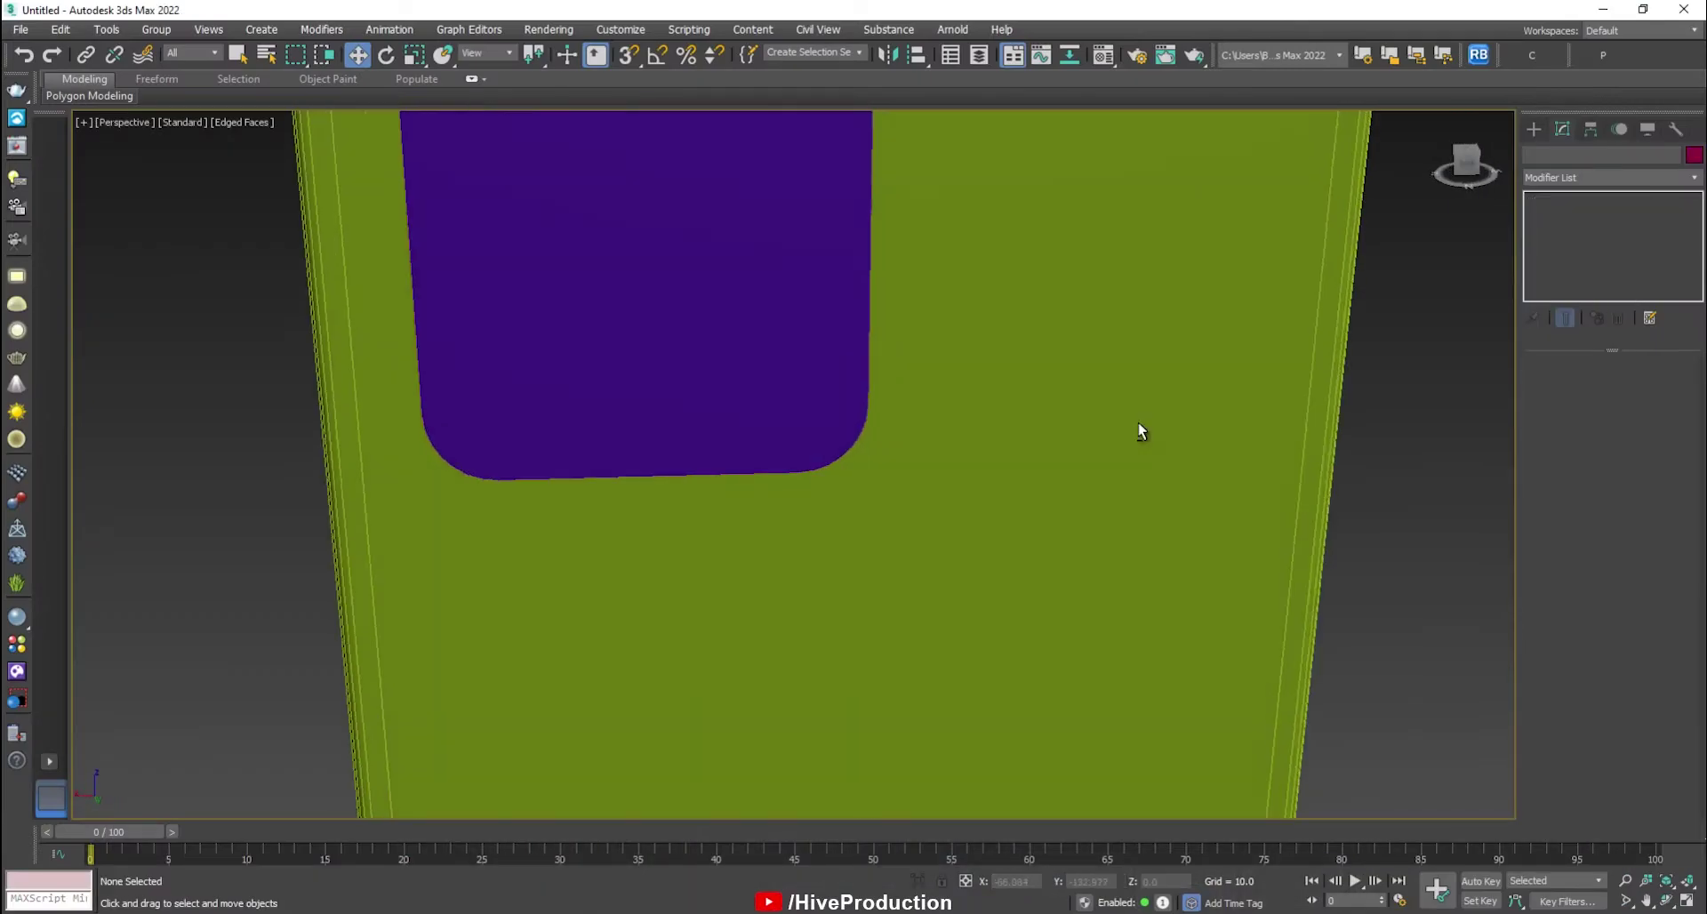
Draw a tube in the Front view over the camera block, about 7.8 outer radius, 6.2 inner radius and 1.7 high, with one height segment.
scroll(1138, 409, down, 3)
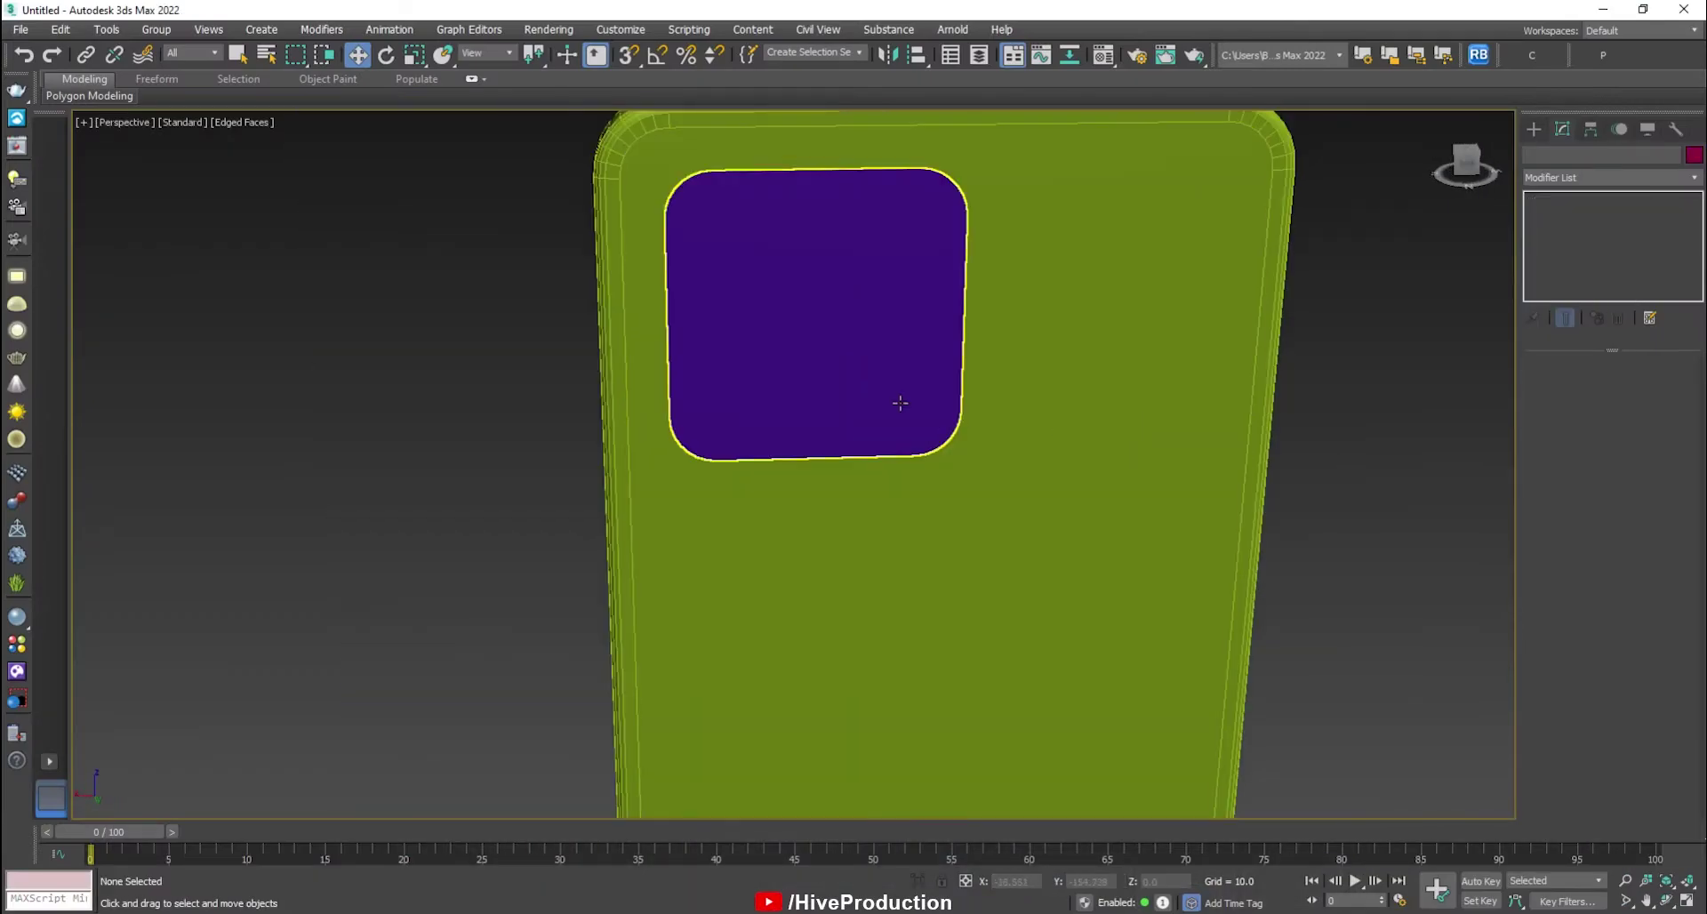
click(1534, 128)
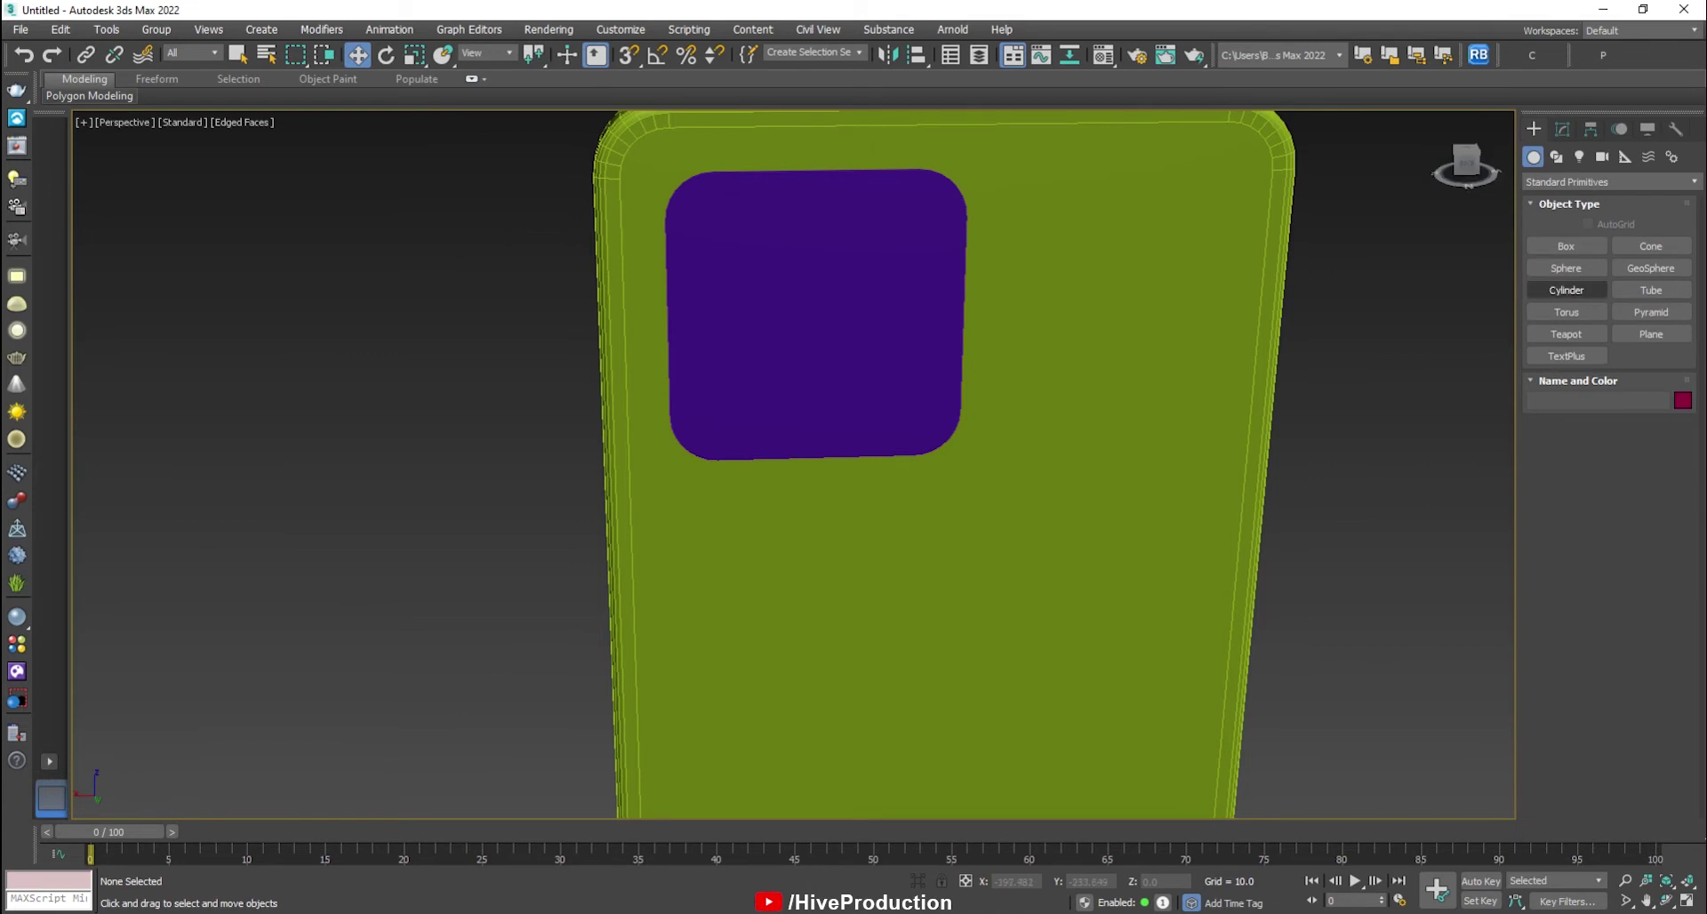
click(1566, 290)
click(1651, 290)
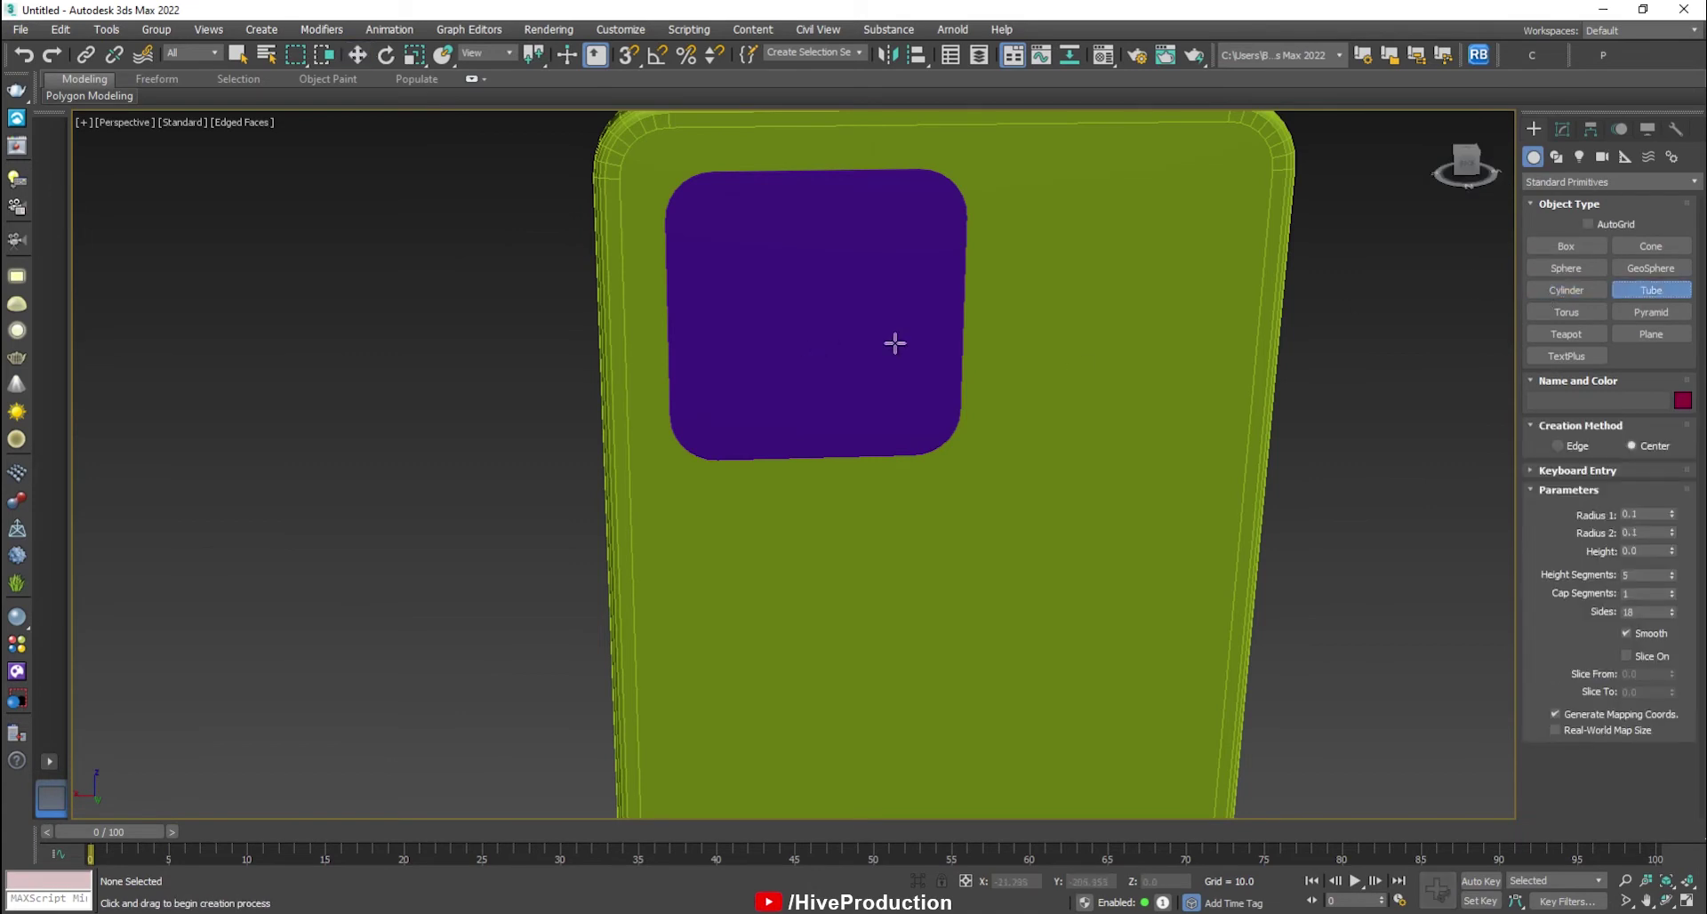
key(alt+w)
key(alt+w)
scroll(666, 430, up, 4)
drag(780, 412, 818, 456)
click(814, 455)
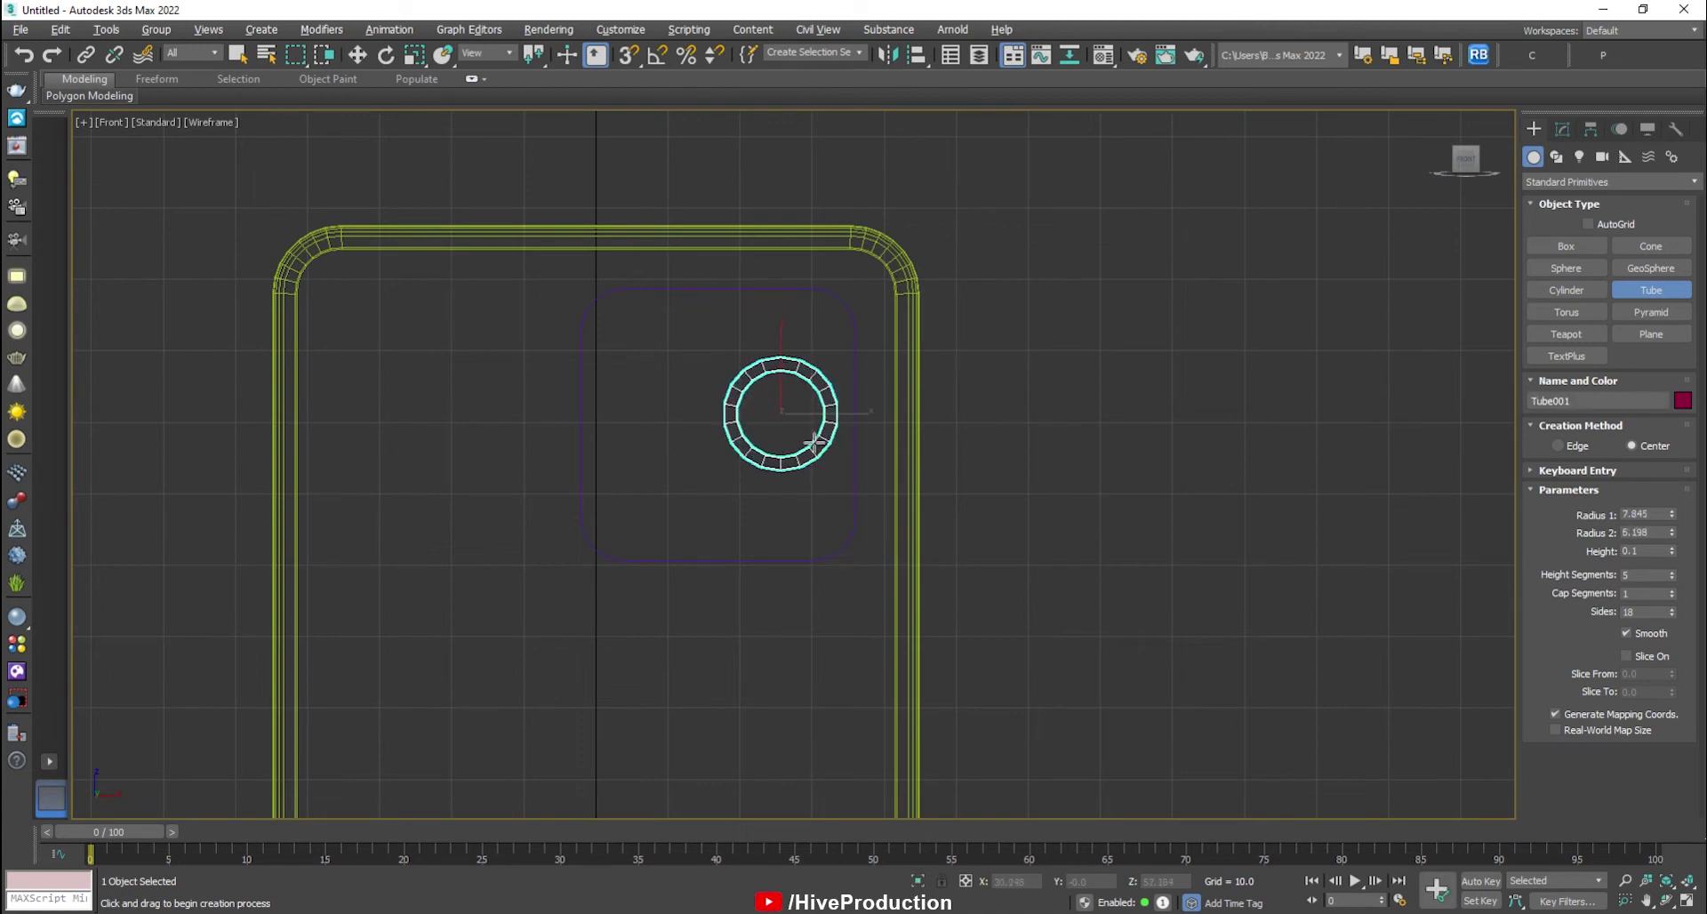
Move the tube along Y out onto the outer surface of the camera block.
key(alt+w)
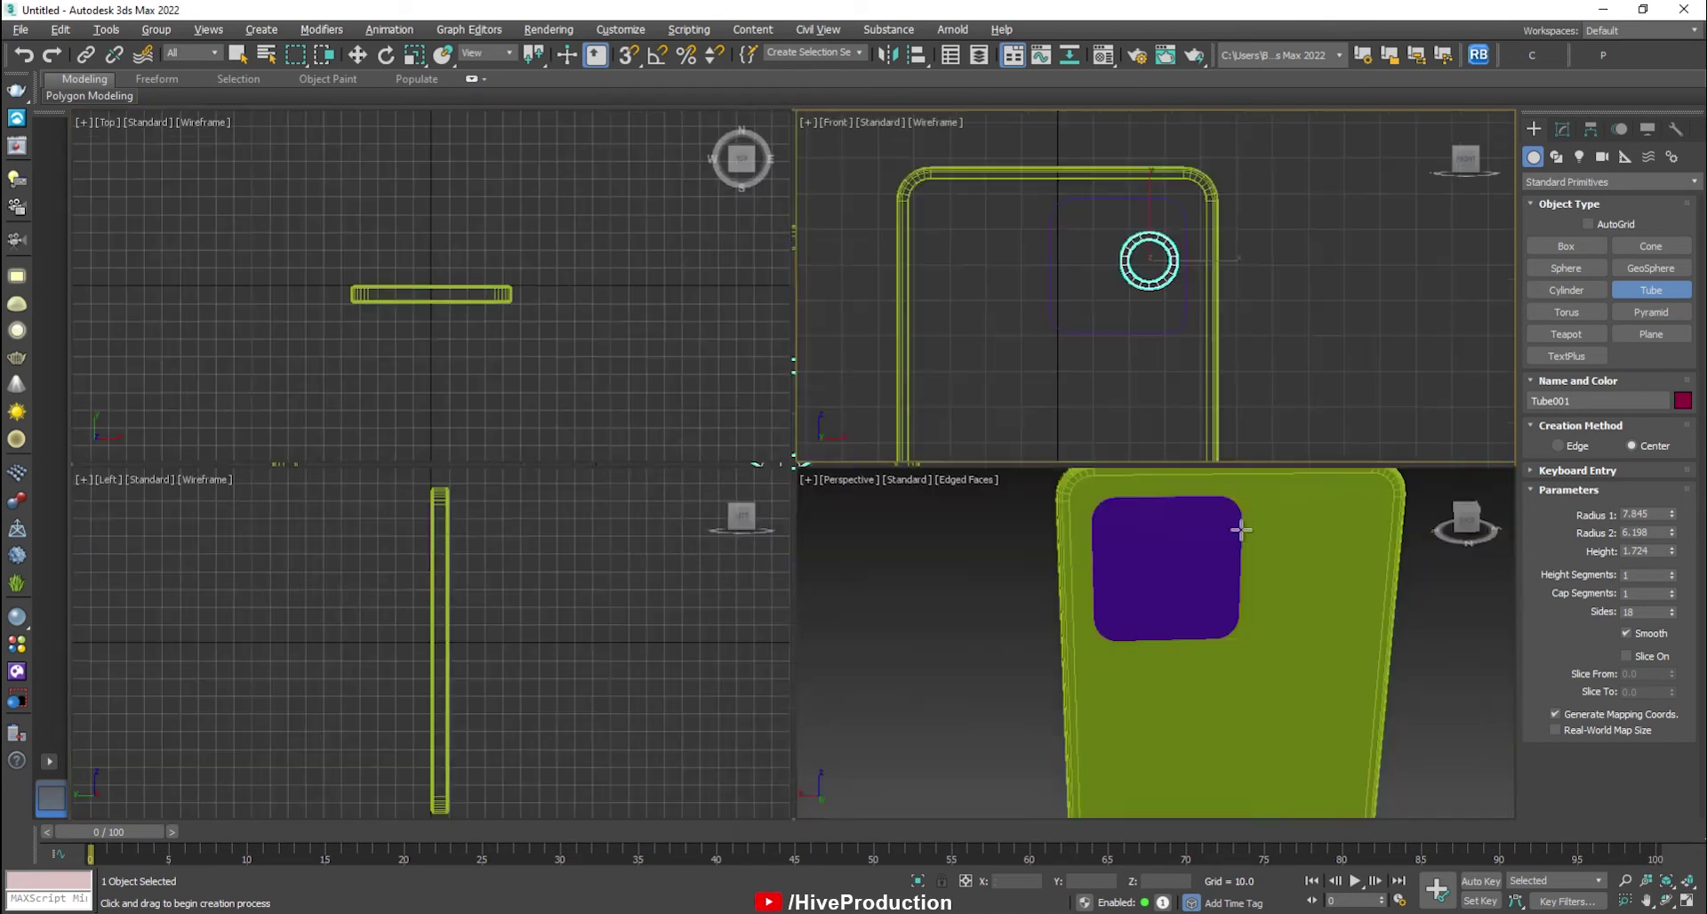
middle_click(1233, 550)
key(alt+w)
alt+middle_drag(994, 575, 1067, 605)
scroll(755, 327, up, 5)
key(w)
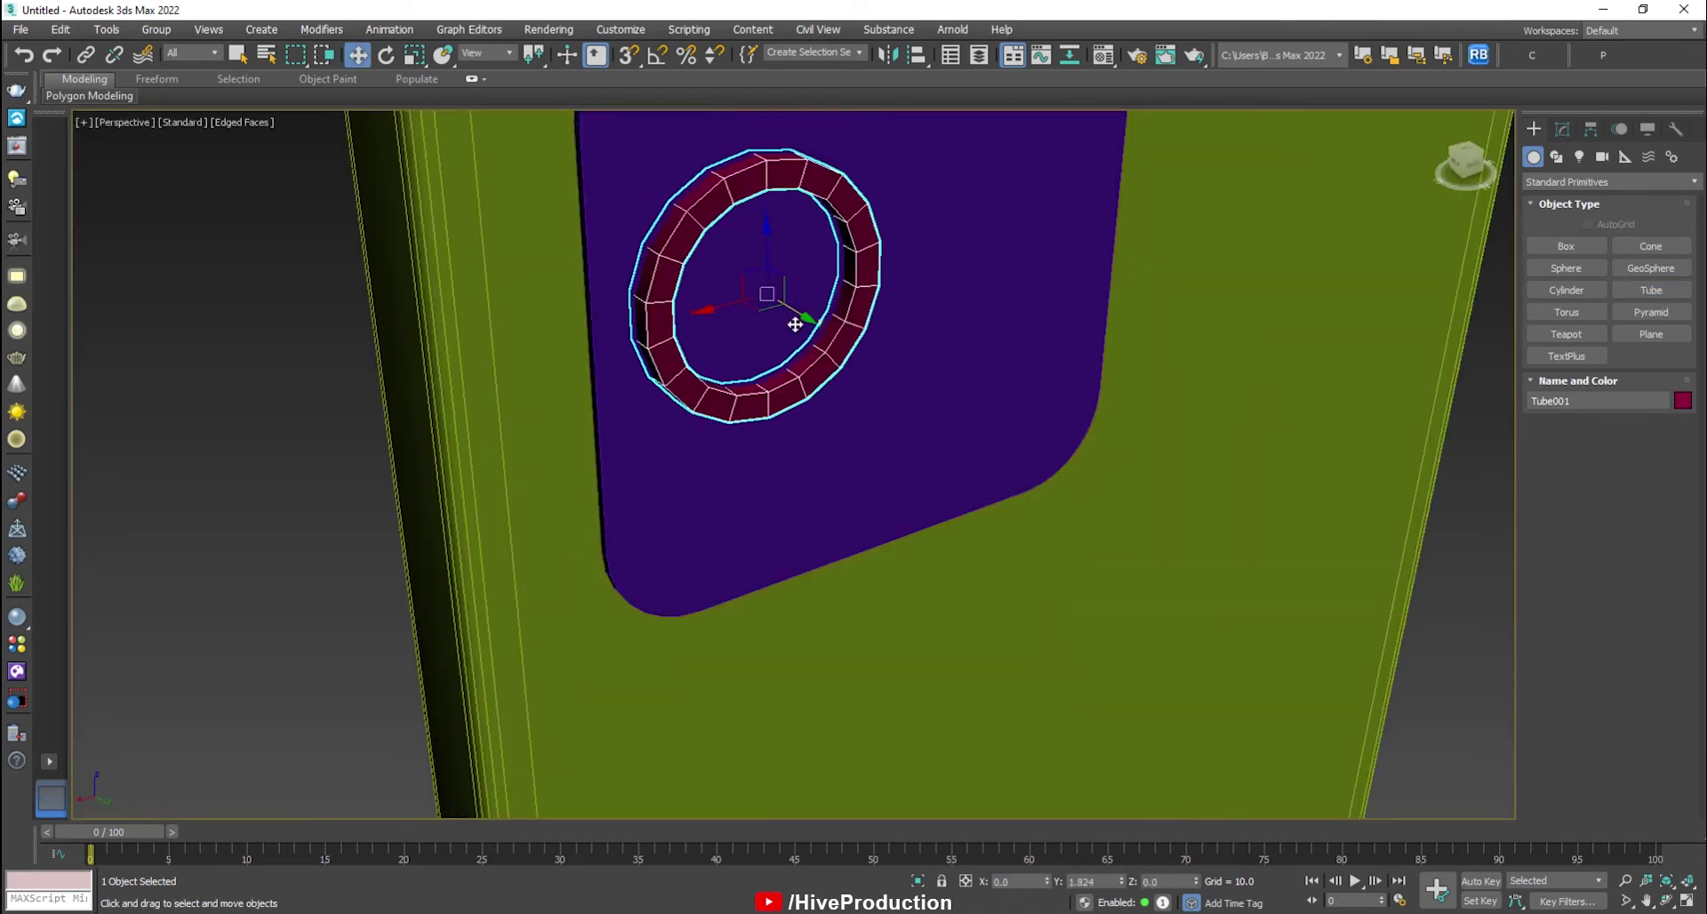
scroll(791, 325, down, 5)
Set the tube's number of sides to 40.
click(1563, 129)
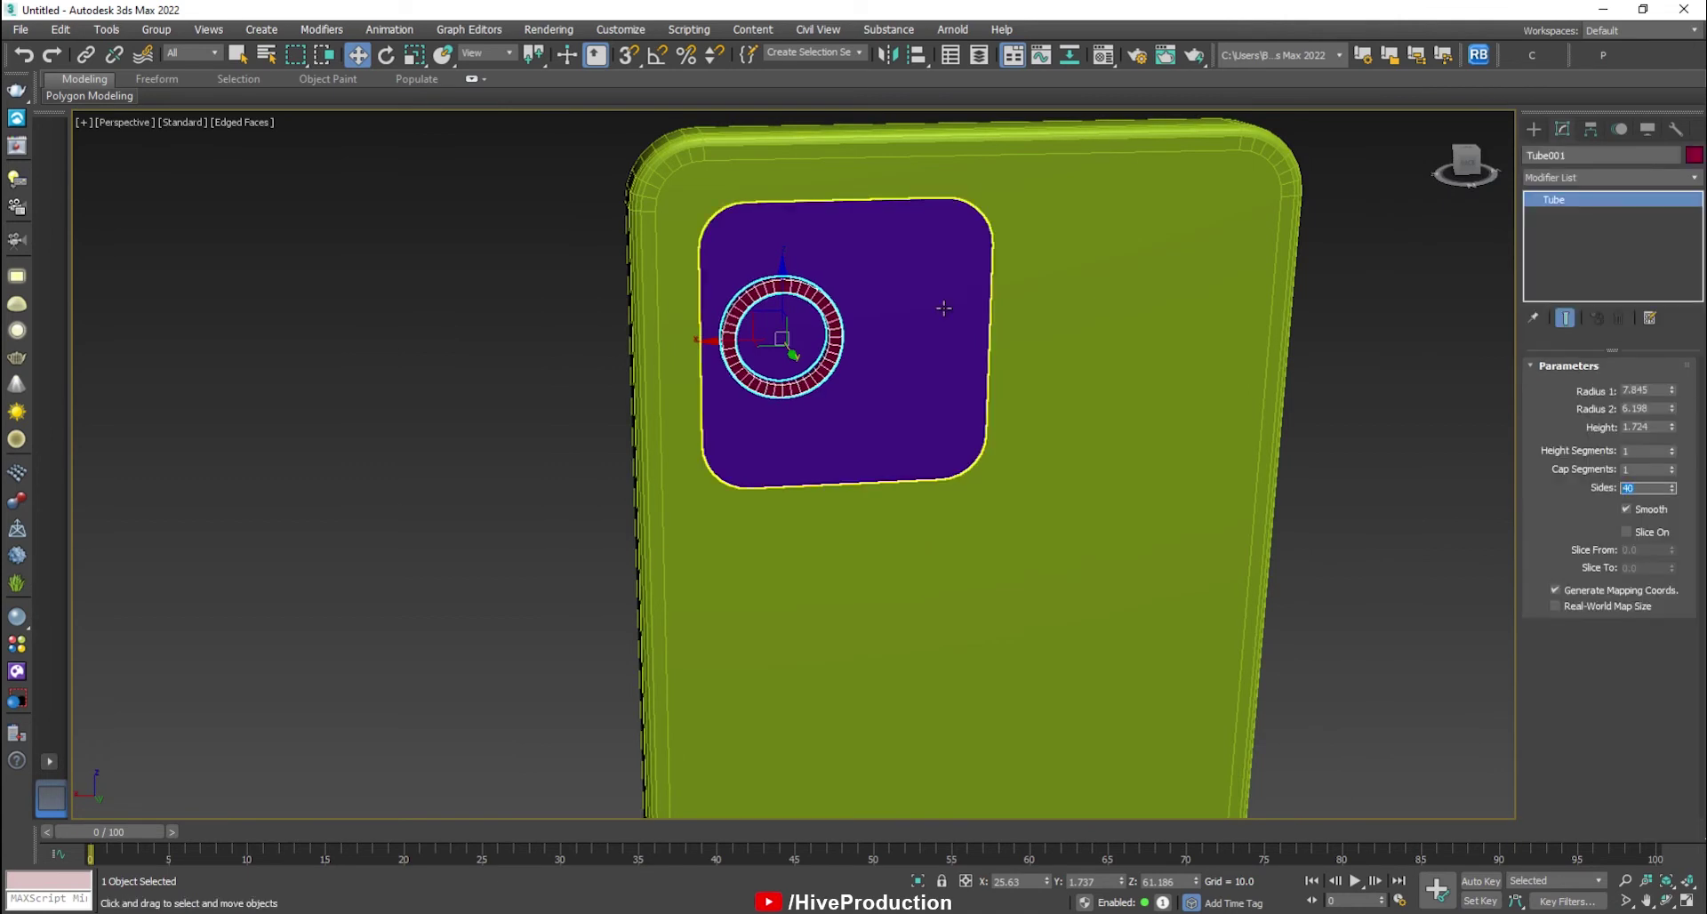
click(1082, 336)
click(765, 397)
Adjust the ring's depth along Y so it sits closer to the camera block's surface.
key(alt+w)
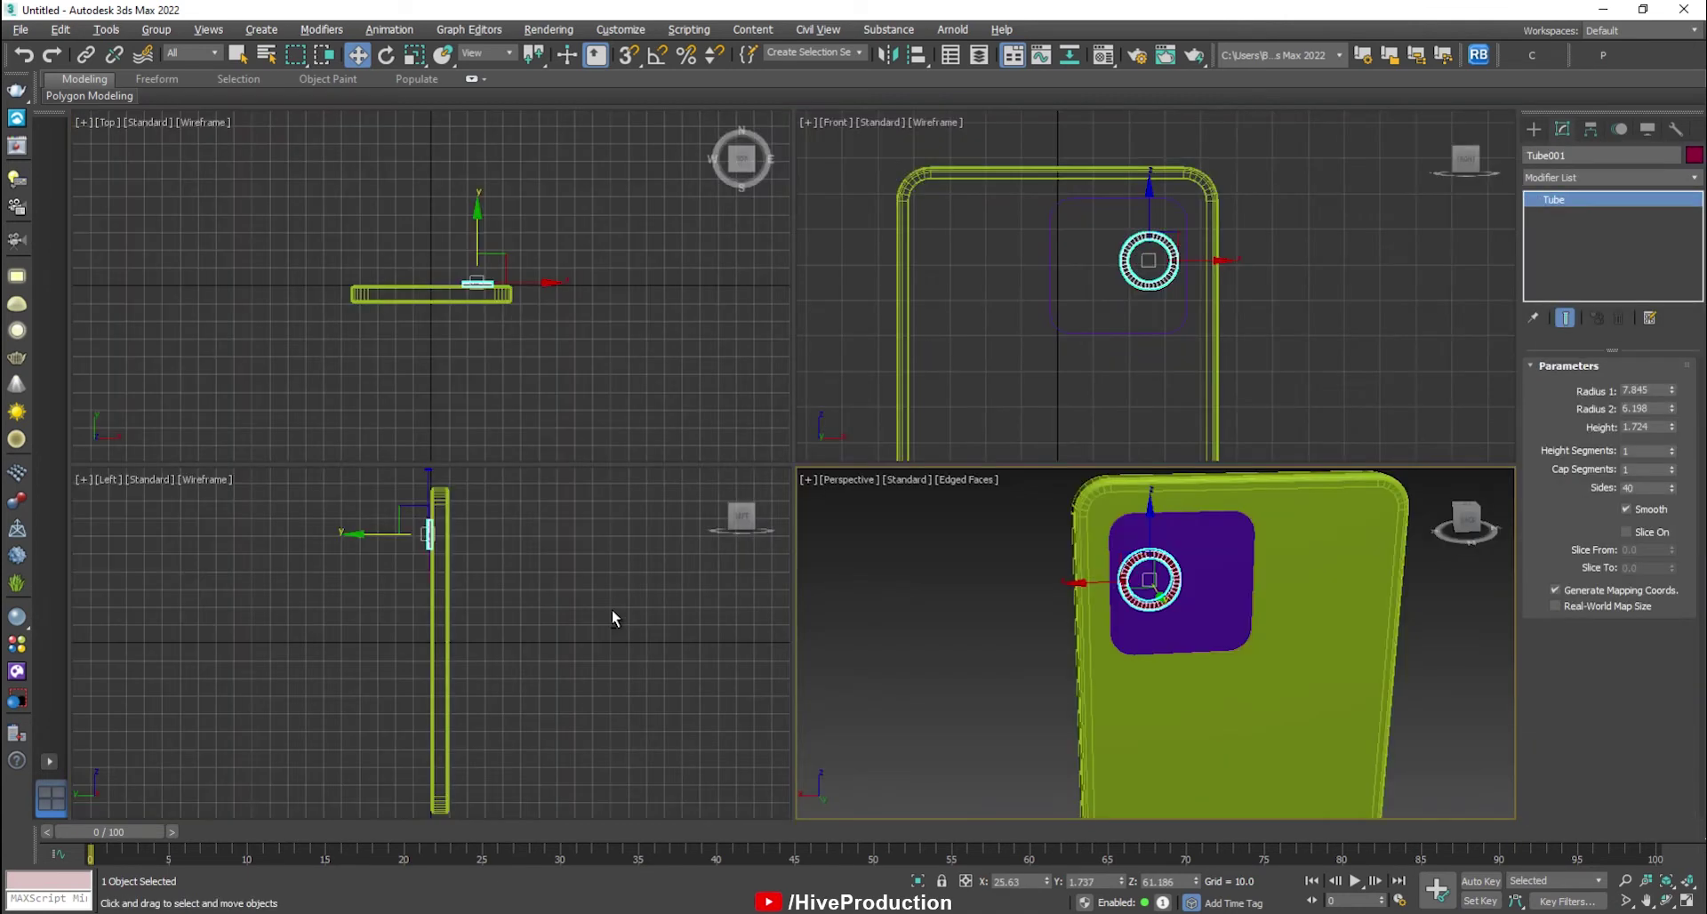
scroll(431, 548, up, 5)
middle_drag(431, 547, 455, 668)
key(alt+w)
key(z)
alt+middle_drag(693, 435, 871, 505)
key(r)
drag(871, 500, 851, 484)
key(w)
scroll(871, 536, down, 3)
alt+middle_drag(871, 536, 809, 493)
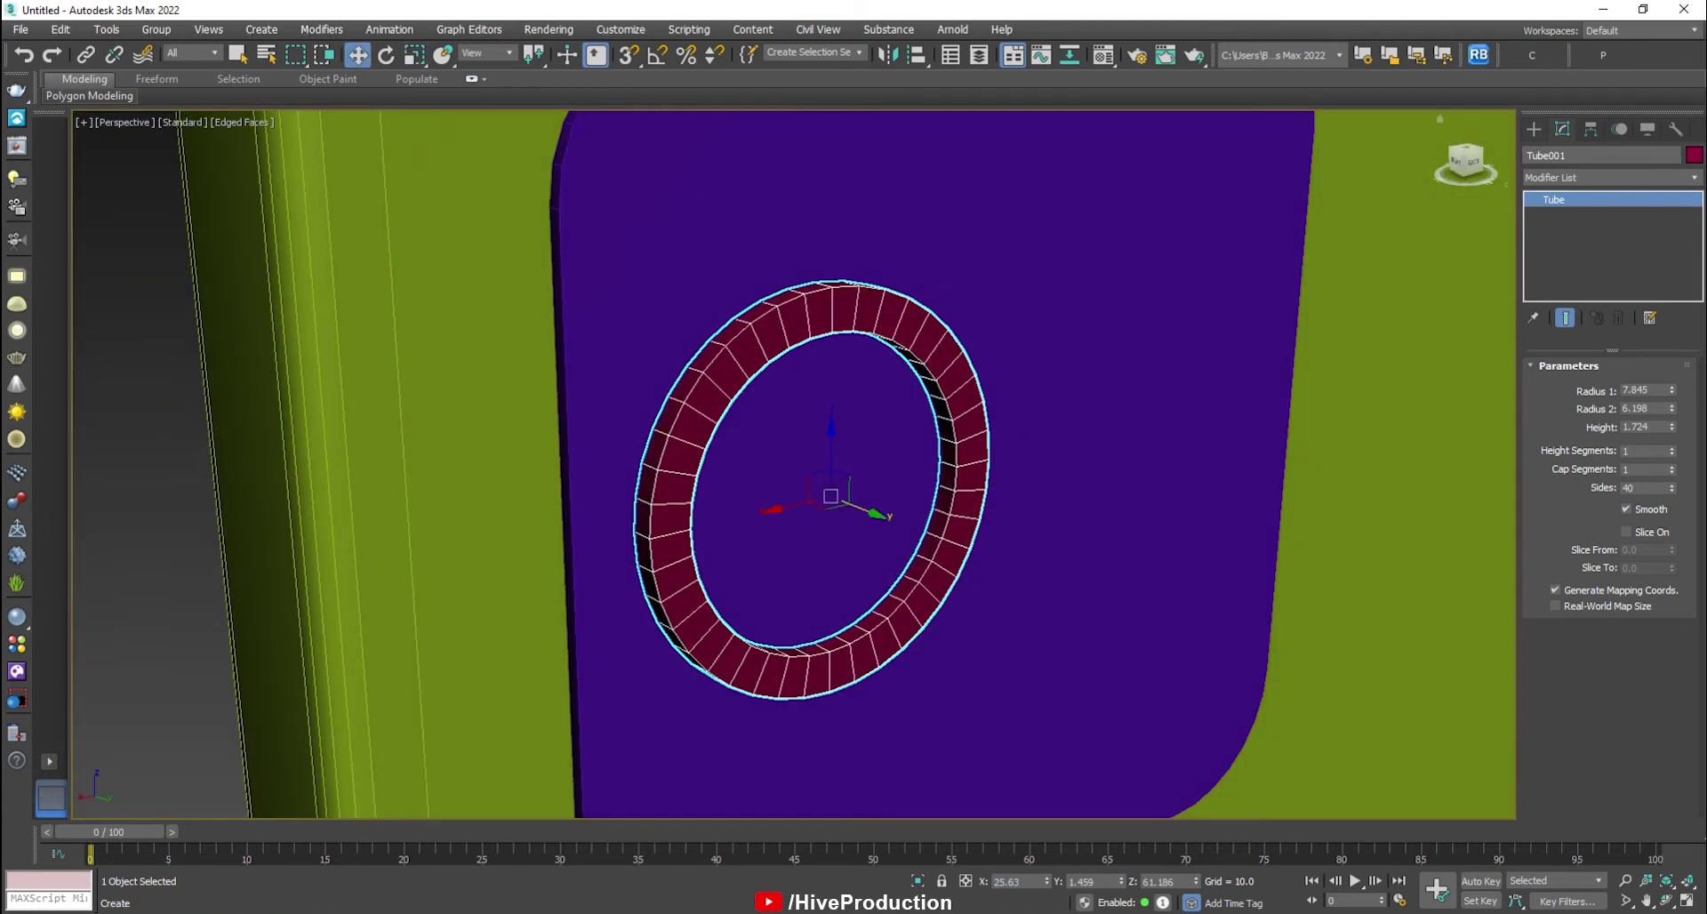
Draw a cylinder in the Front view centred inside the camera ring, about 6.4 radius and 0.5 high.
click(1533, 130)
click(1565, 290)
key(alt+w)
key(alt+w)
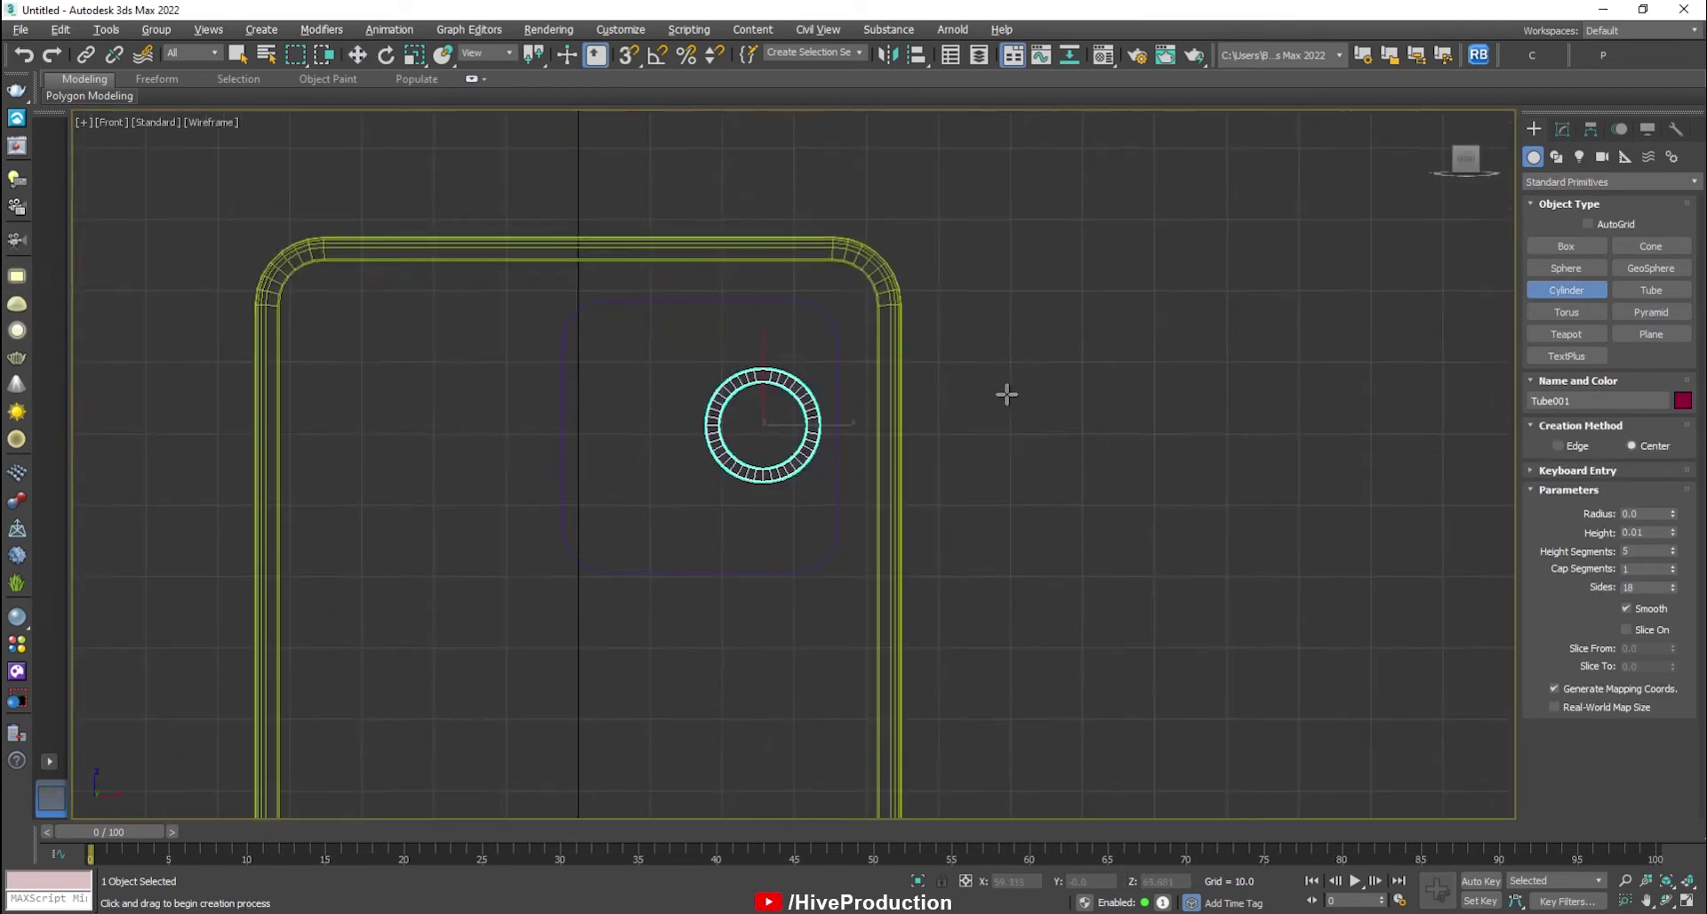
scroll(753, 429, up, 2)
drag(754, 426, 804, 466)
key(alt+w)
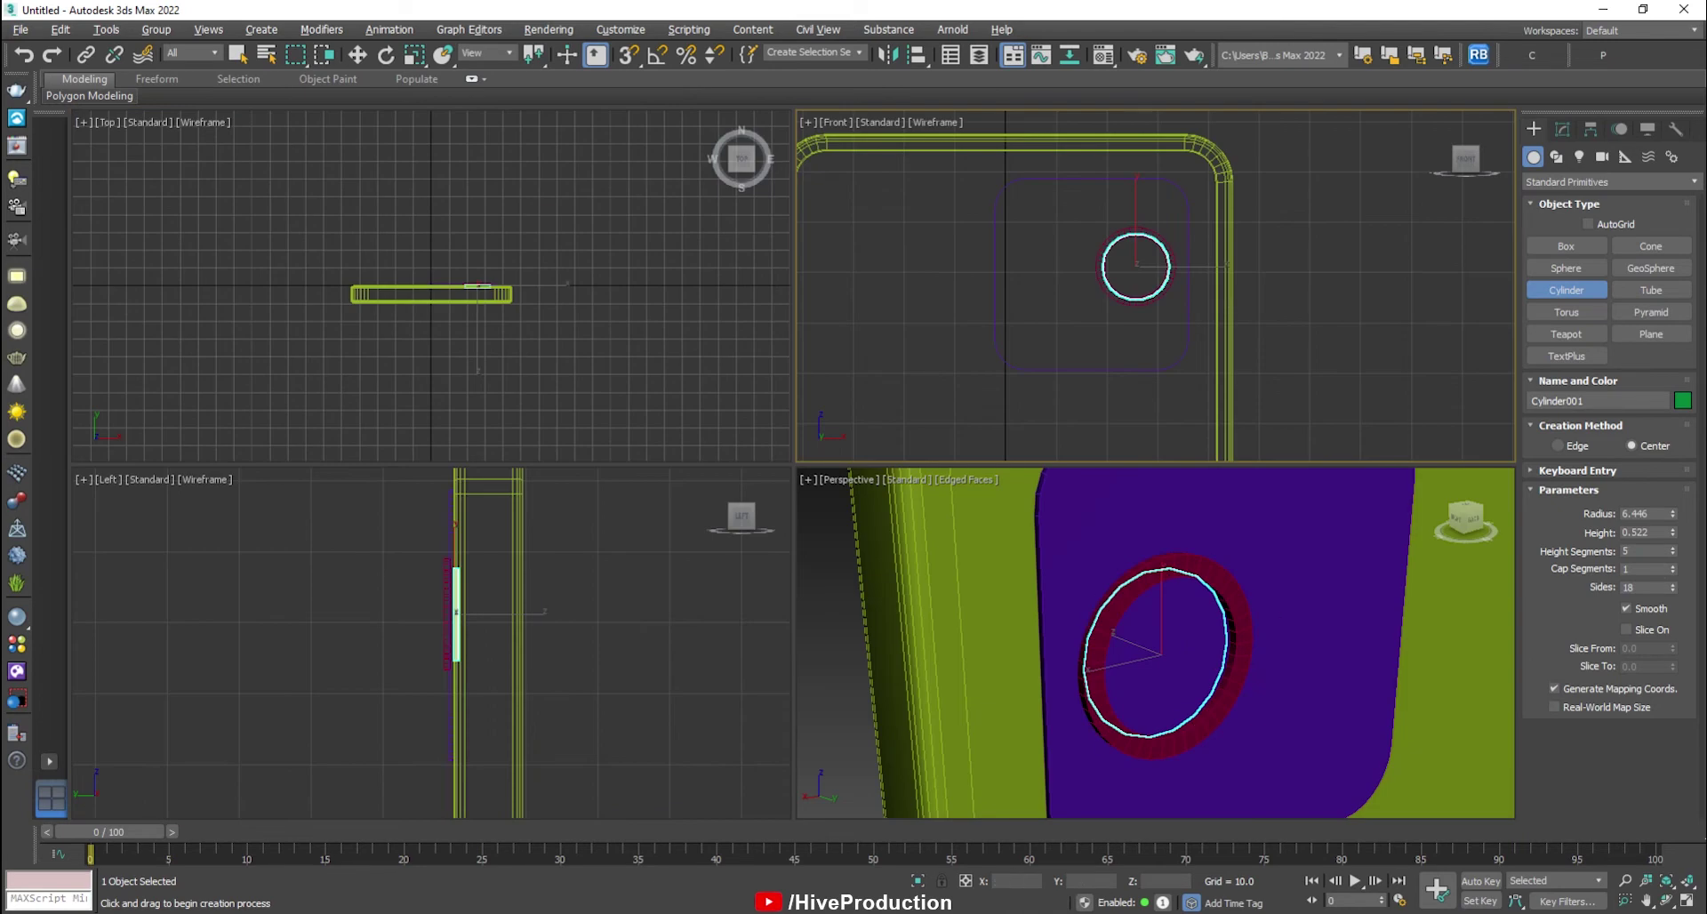
Move the cylinder out along Y so it sits inside the ring as the lens disc.
scroll(478, 333, up, 4)
key(w)
drag(495, 236, 496, 218)
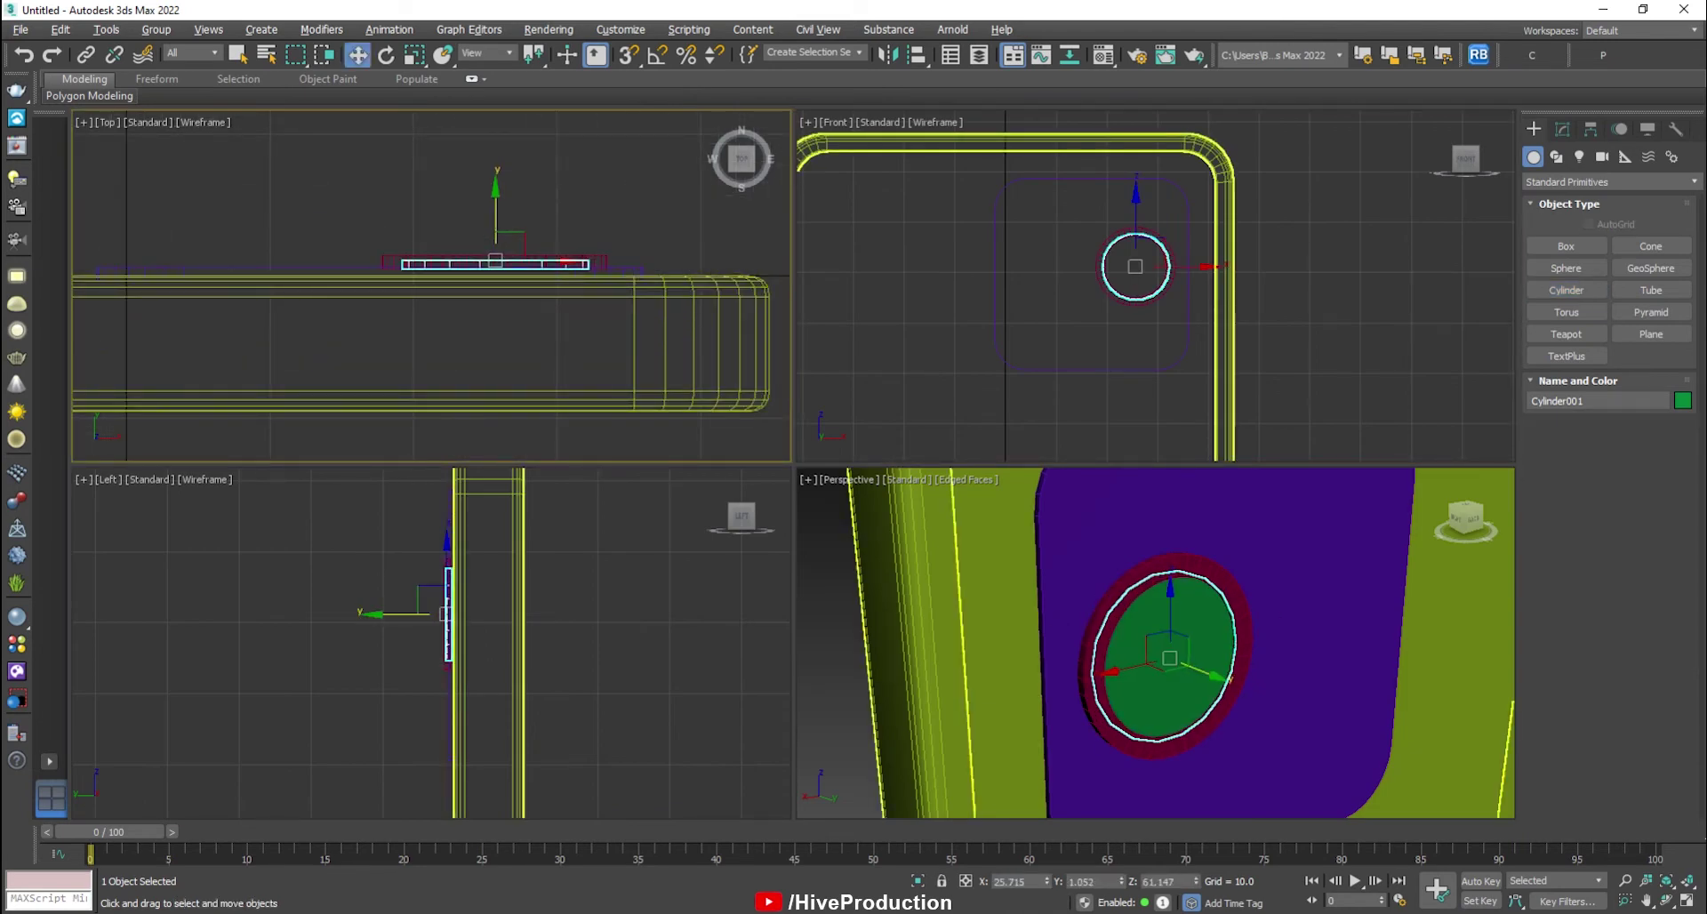
click(849, 531)
key(alt+w)
scroll(856, 527, up, 3)
click(859, 522)
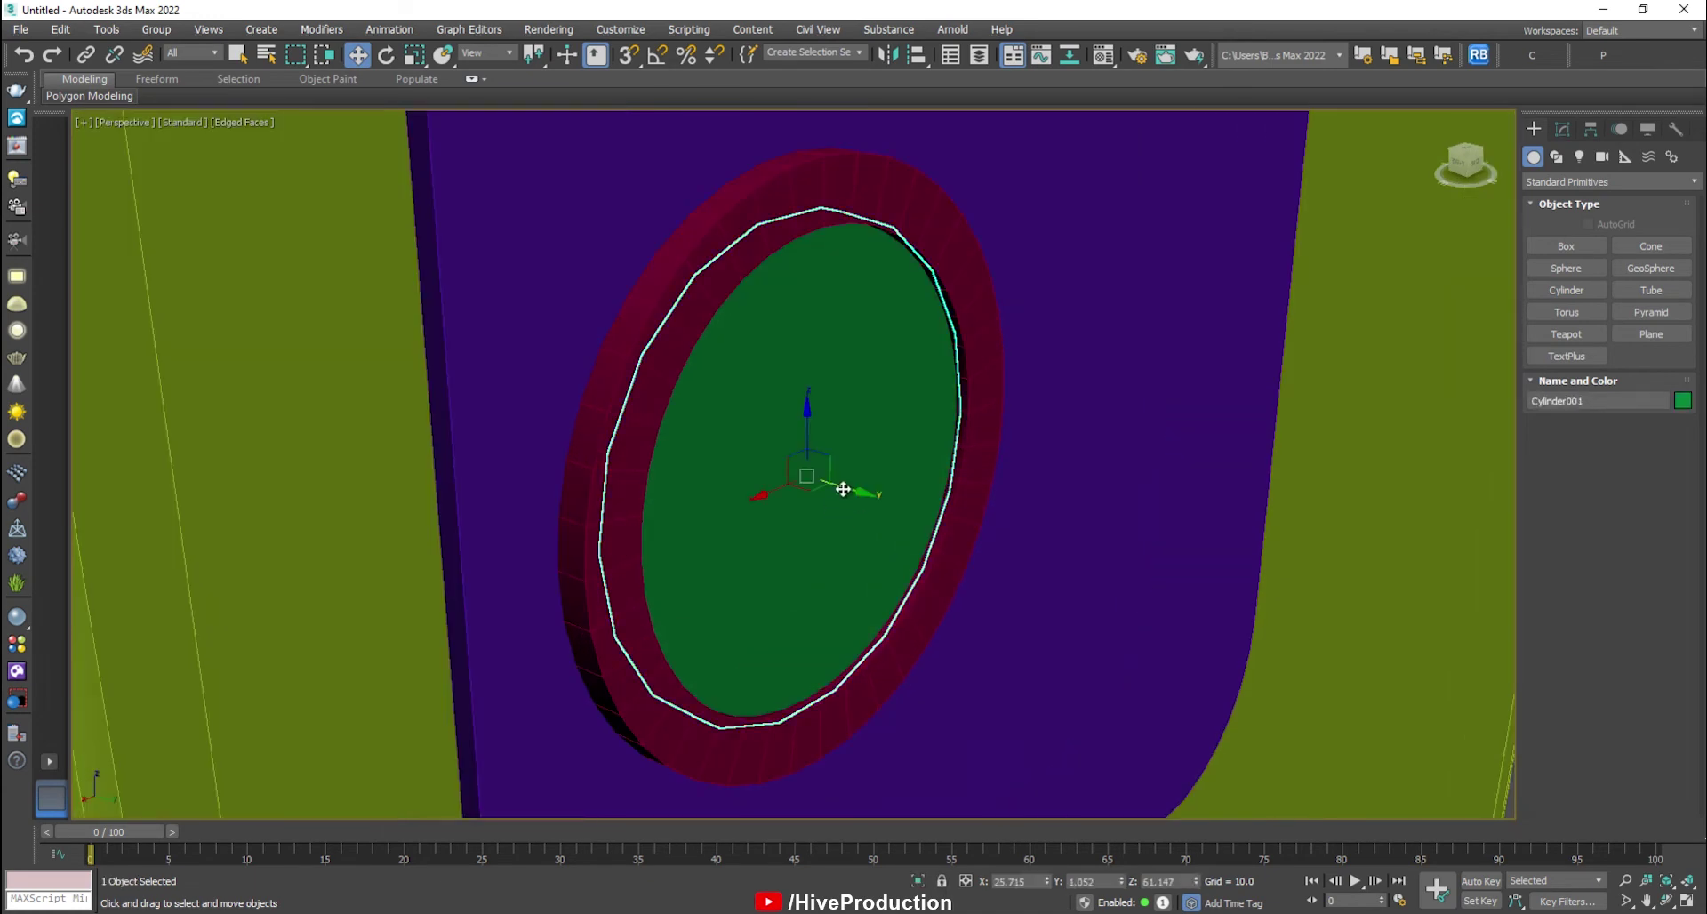
drag(843, 488, 847, 489)
Duplicate the ring and lens disc together twice, using Instance for the lower copy, to lay out three lenses on the camera block.
scroll(1023, 494, down, 4)
ctrl+click(940, 443)
key(alt+w)
mouse_move(1124, 238)
mouse_down()
mouse_move(1040, 237)
mouse_move(1170, 208)
mouse_up()
click(855, 540)
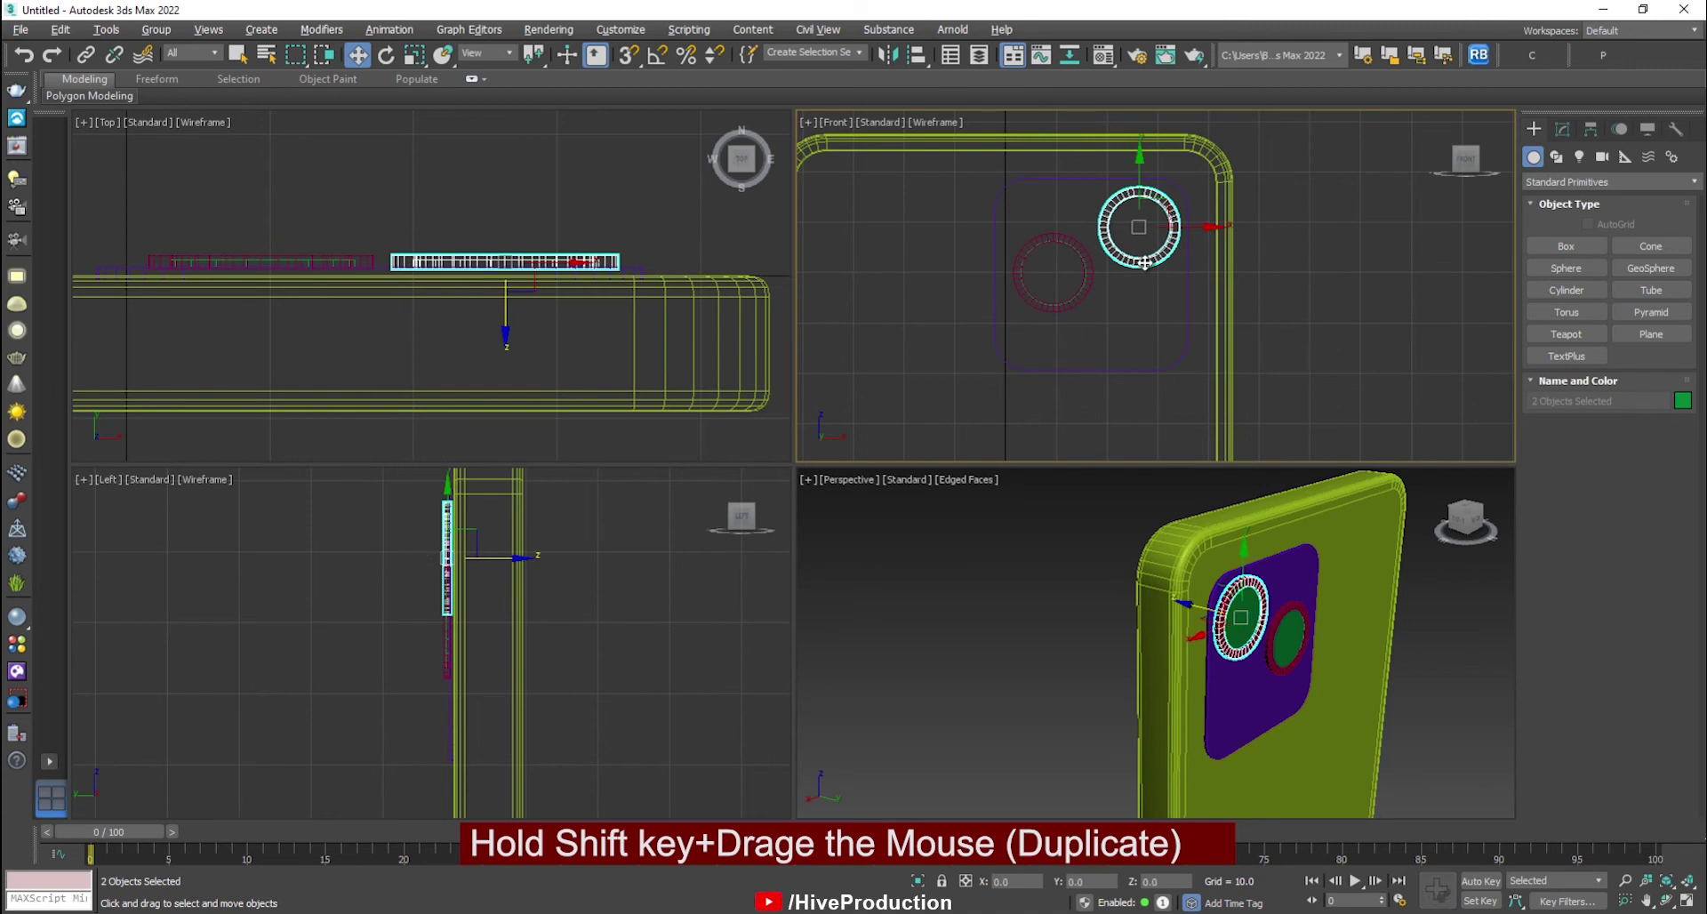
shift+drag(1147, 313, 1147, 313)
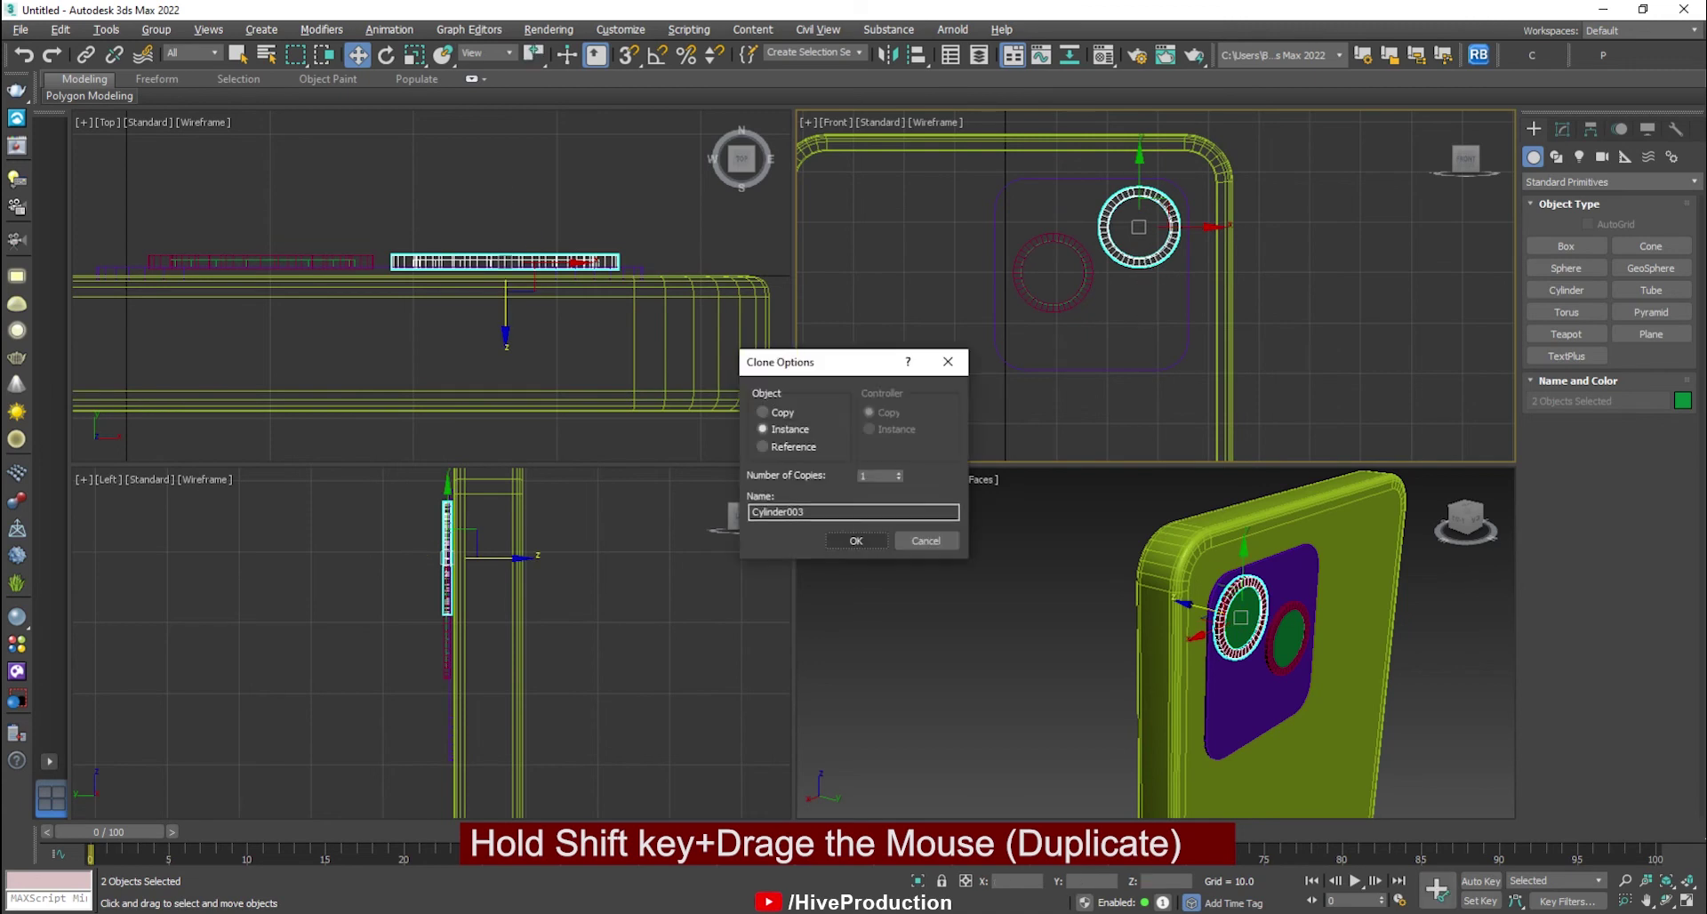
click(855, 540)
Scale the lenses down slightly and select the single side lens to shift it a little toward the block's edge.
mouse_move(1152, 181)
mouse_down()
mouse_move(1152, 273)
mouse_move(1097, 276)
mouse_move(1124, 277)
mouse_move(1132, 313)
mouse_move(1120, 276)
mouse_up()
key(r)
click(1234, 270)
click(1025, 269)
key(w)
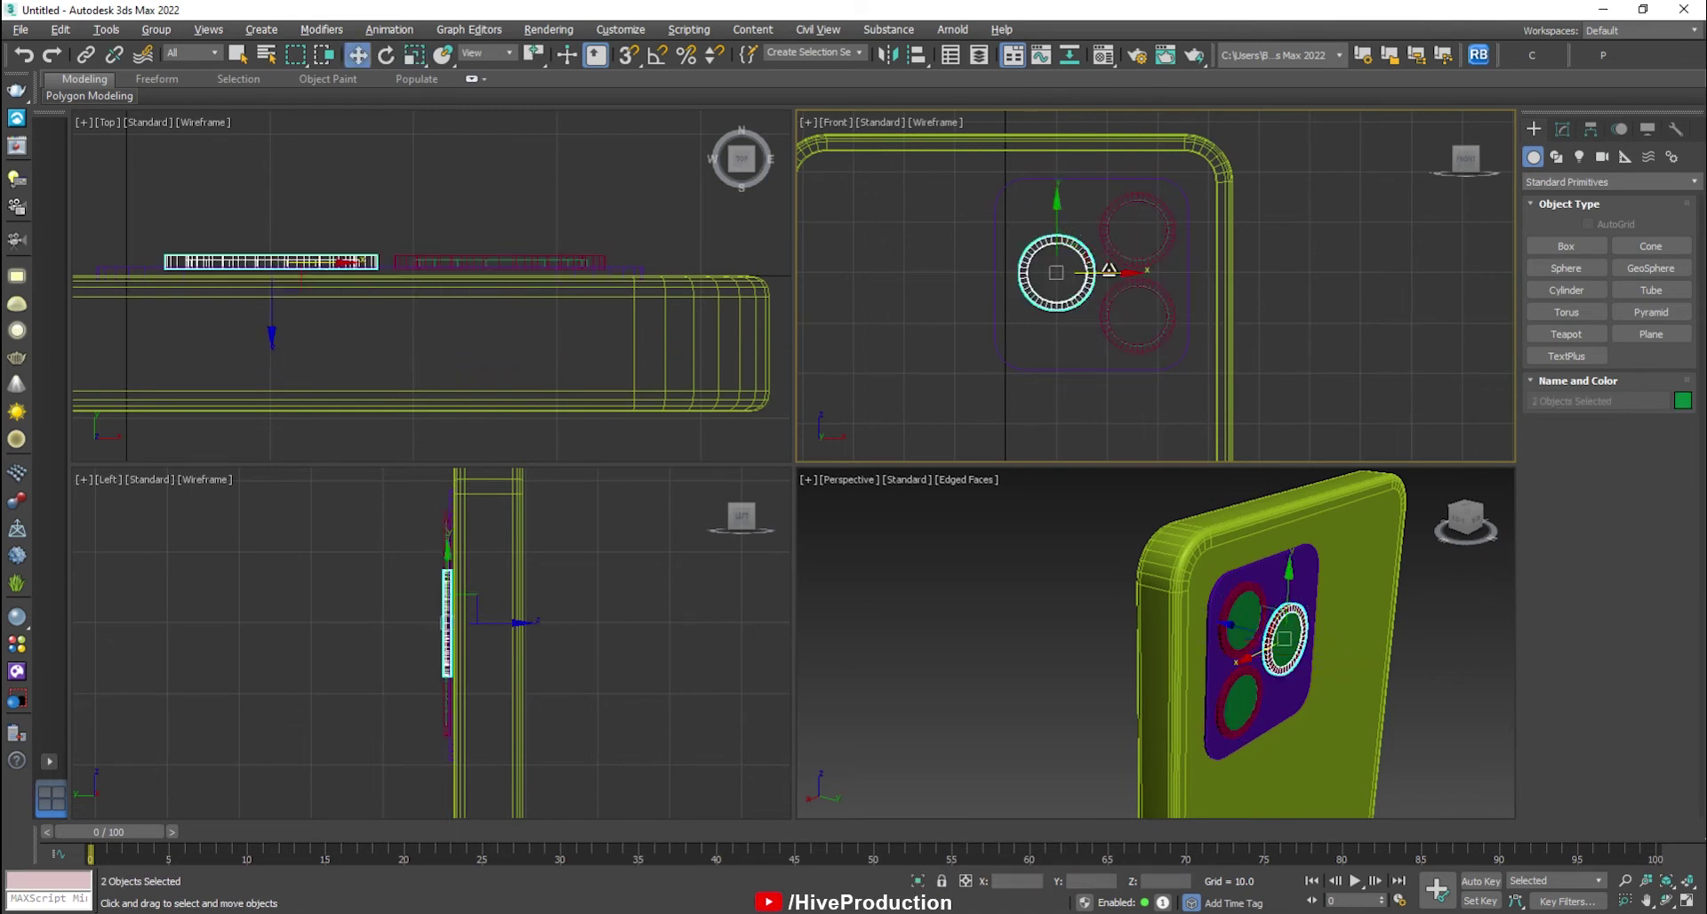
Adjust the vertical position of the two stacked lenses so they sit evenly on the camera block.
click(1141, 283)
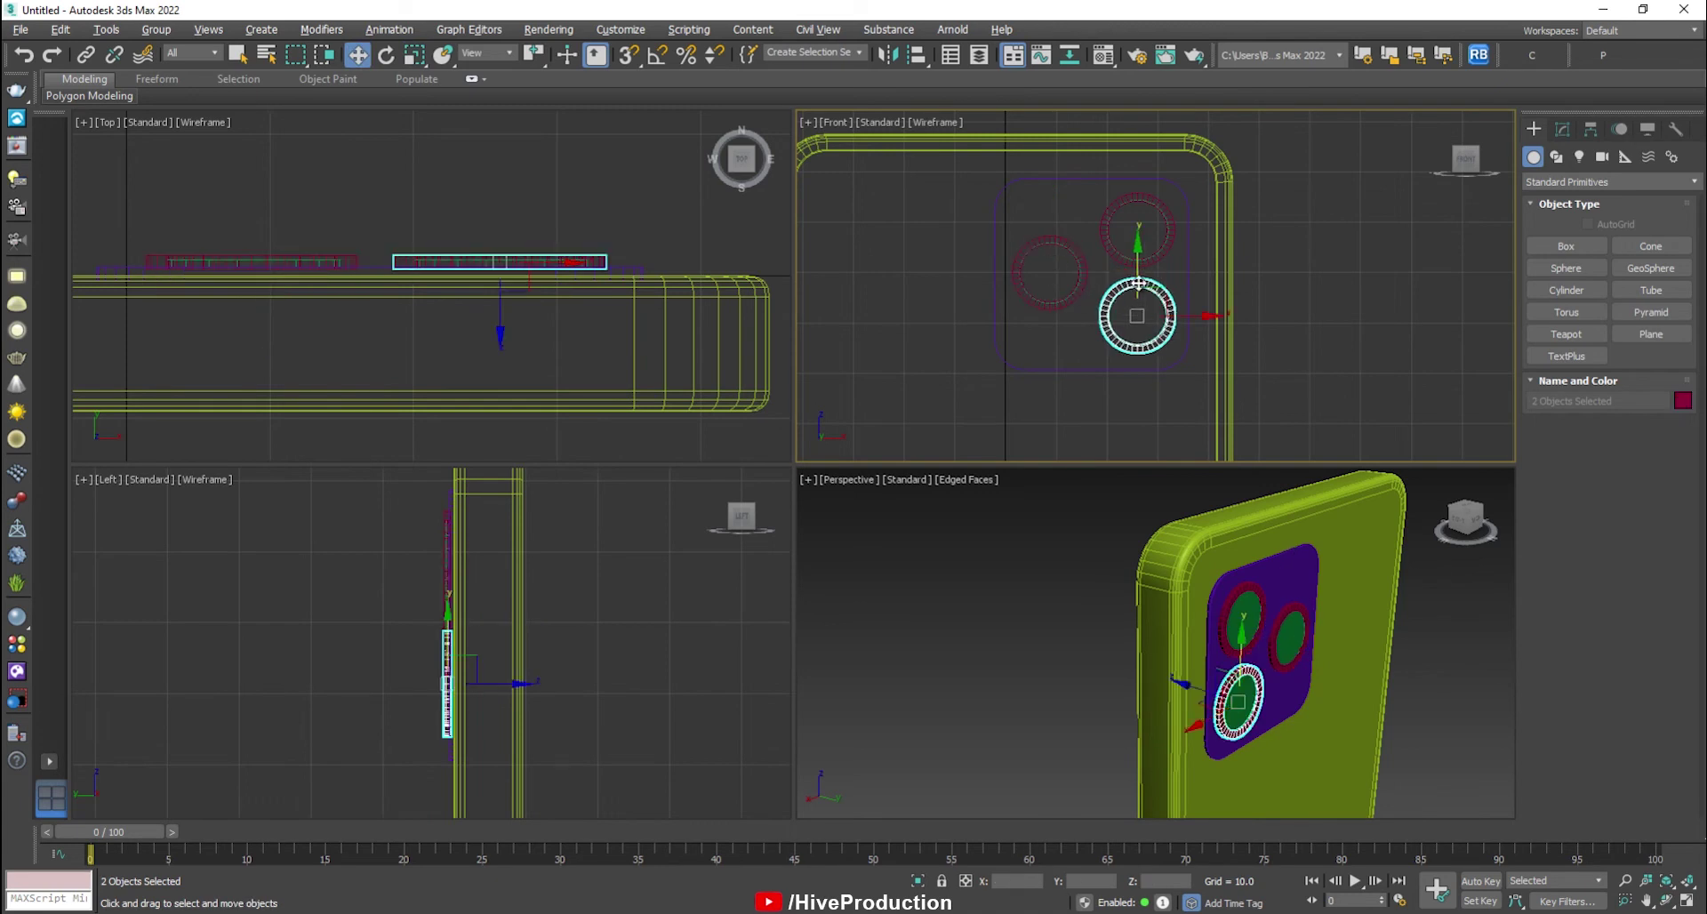
click(1140, 191)
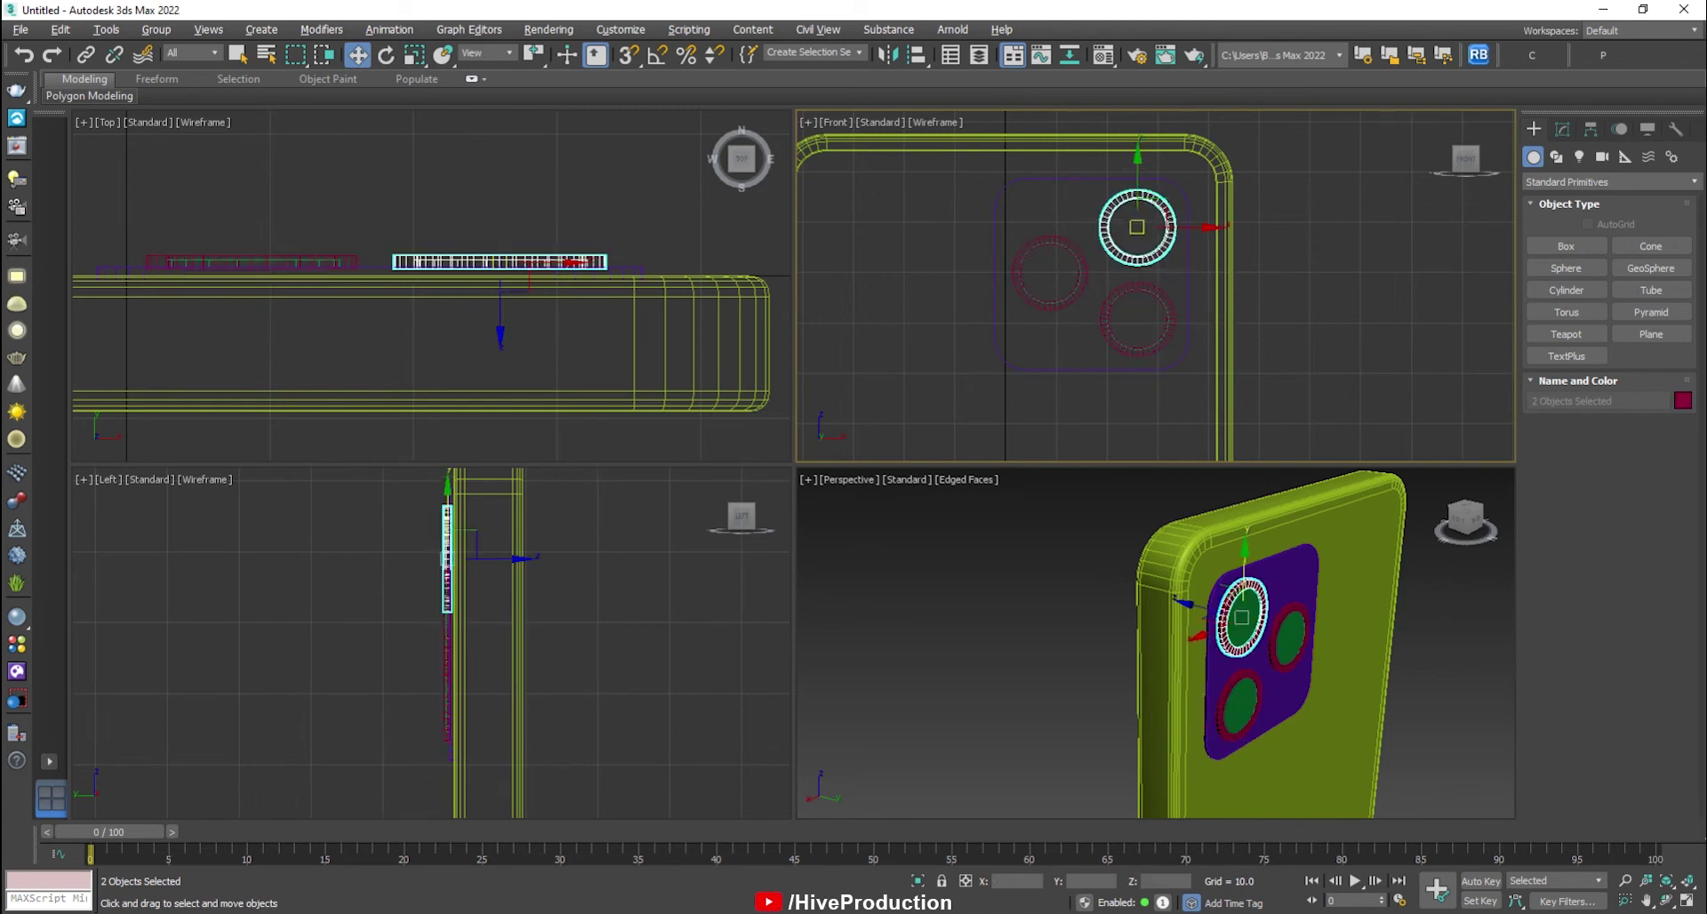
ctrl+click(1154, 287)
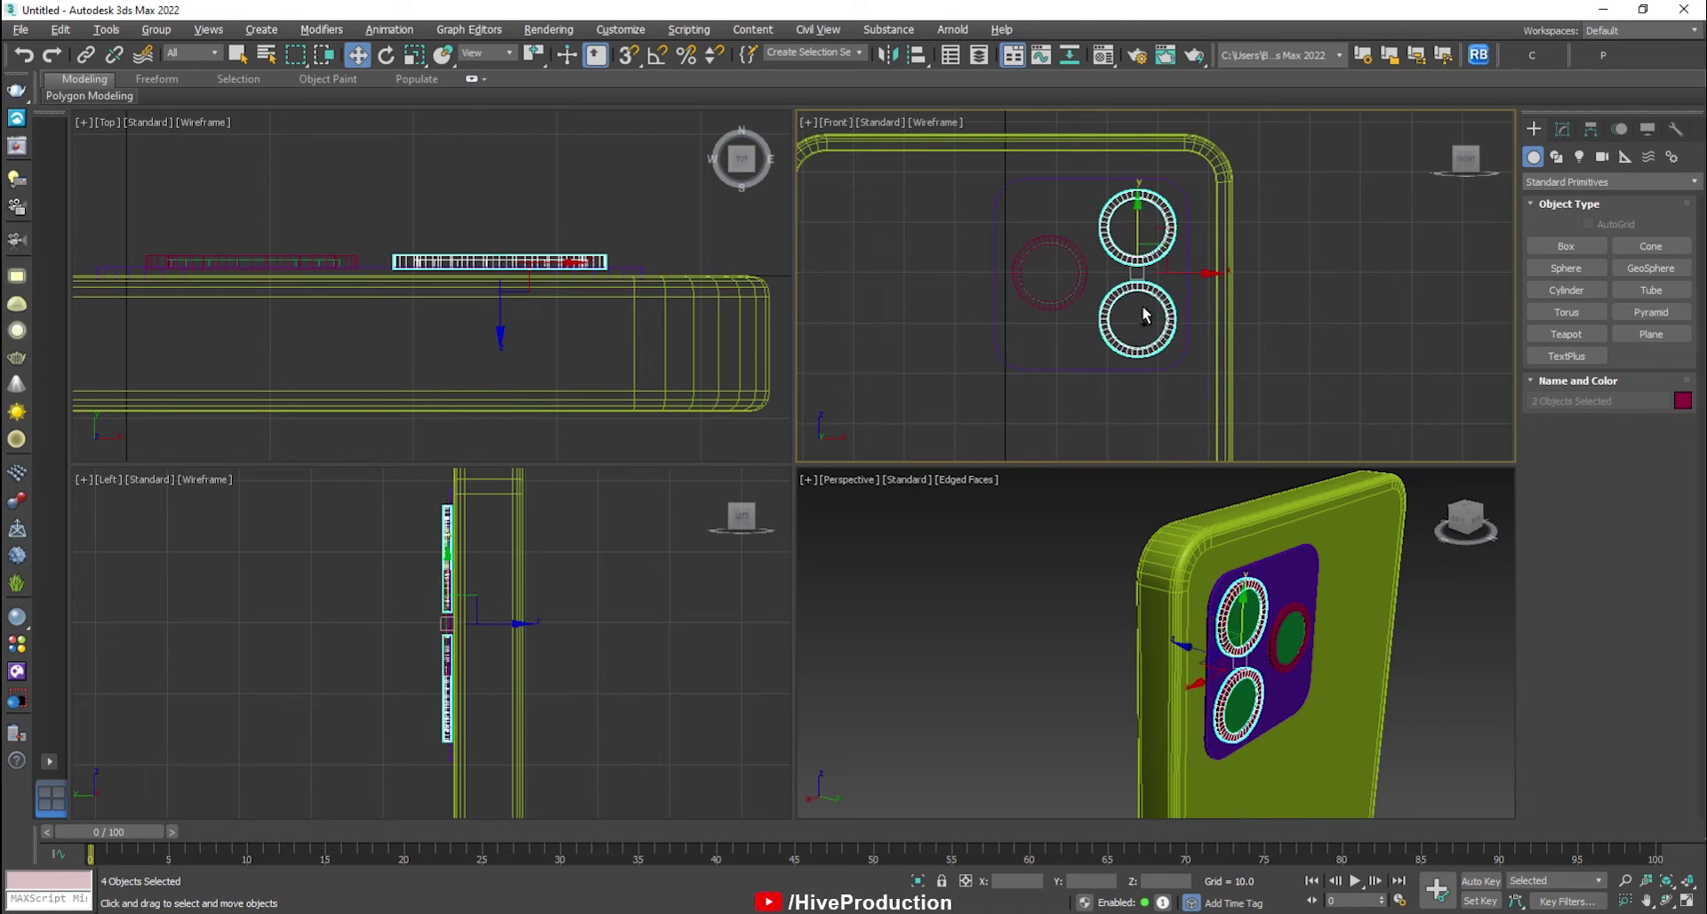
drag(1139, 218, 1140, 223)
click(1316, 284)
Check the iPhone 14 reference photo in the browser, and clone the single side lens straight down in 3ds Max as a Copy.
alt+middle_drag(1367, 640, 1167, 669)
key(alt+Tab)
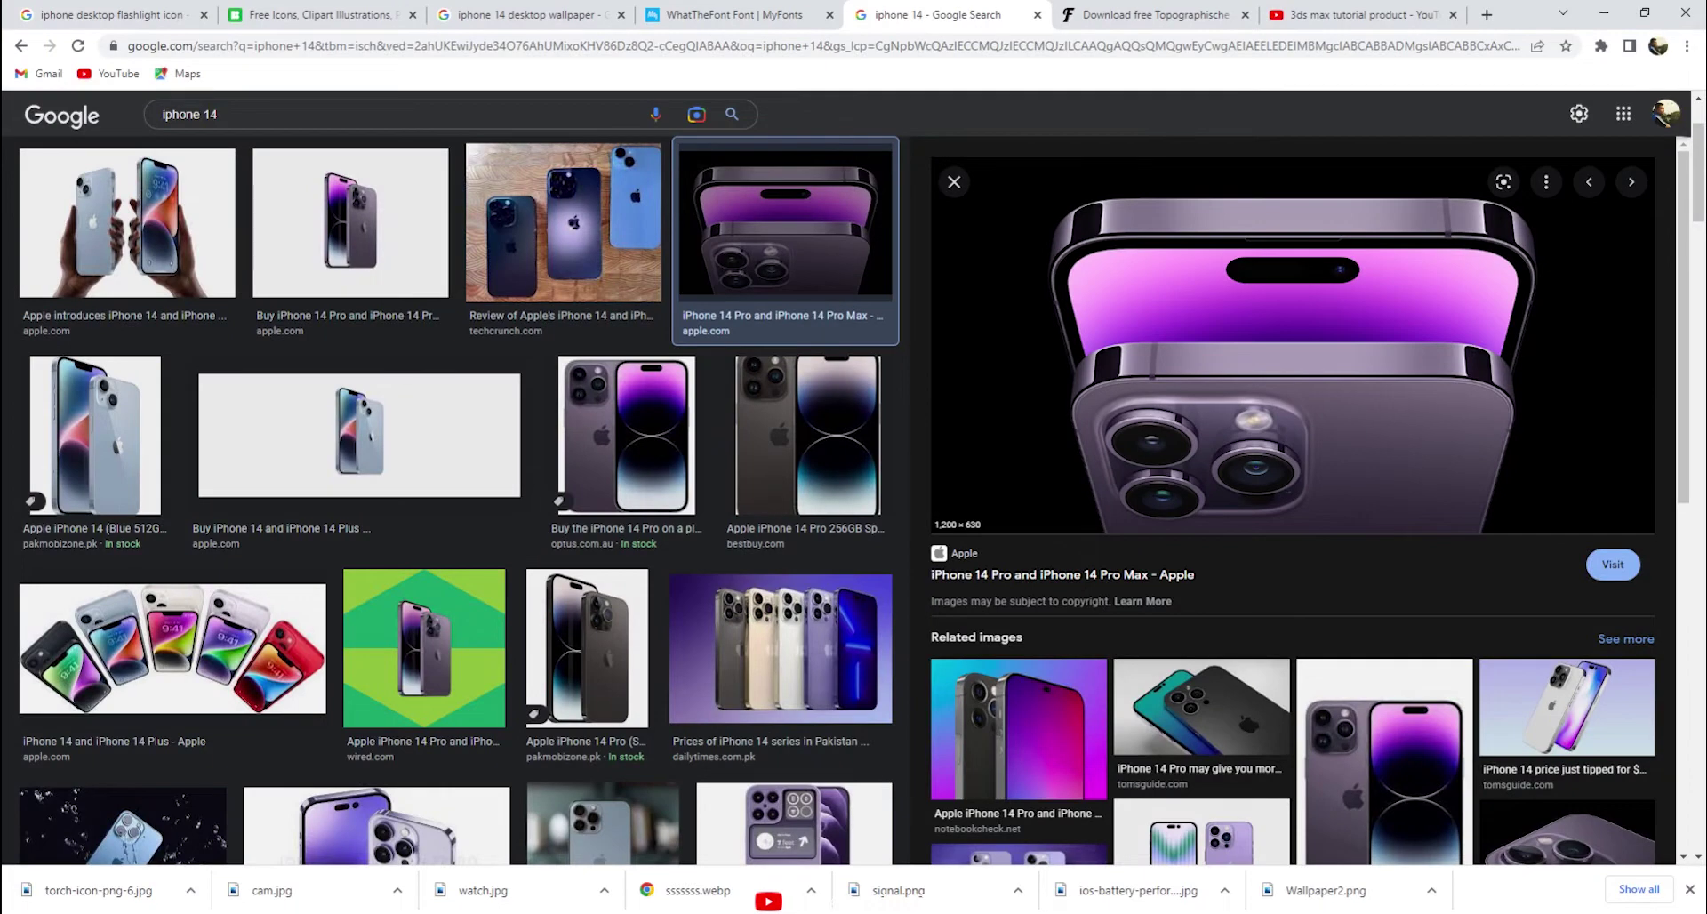
key(alt+Tab)
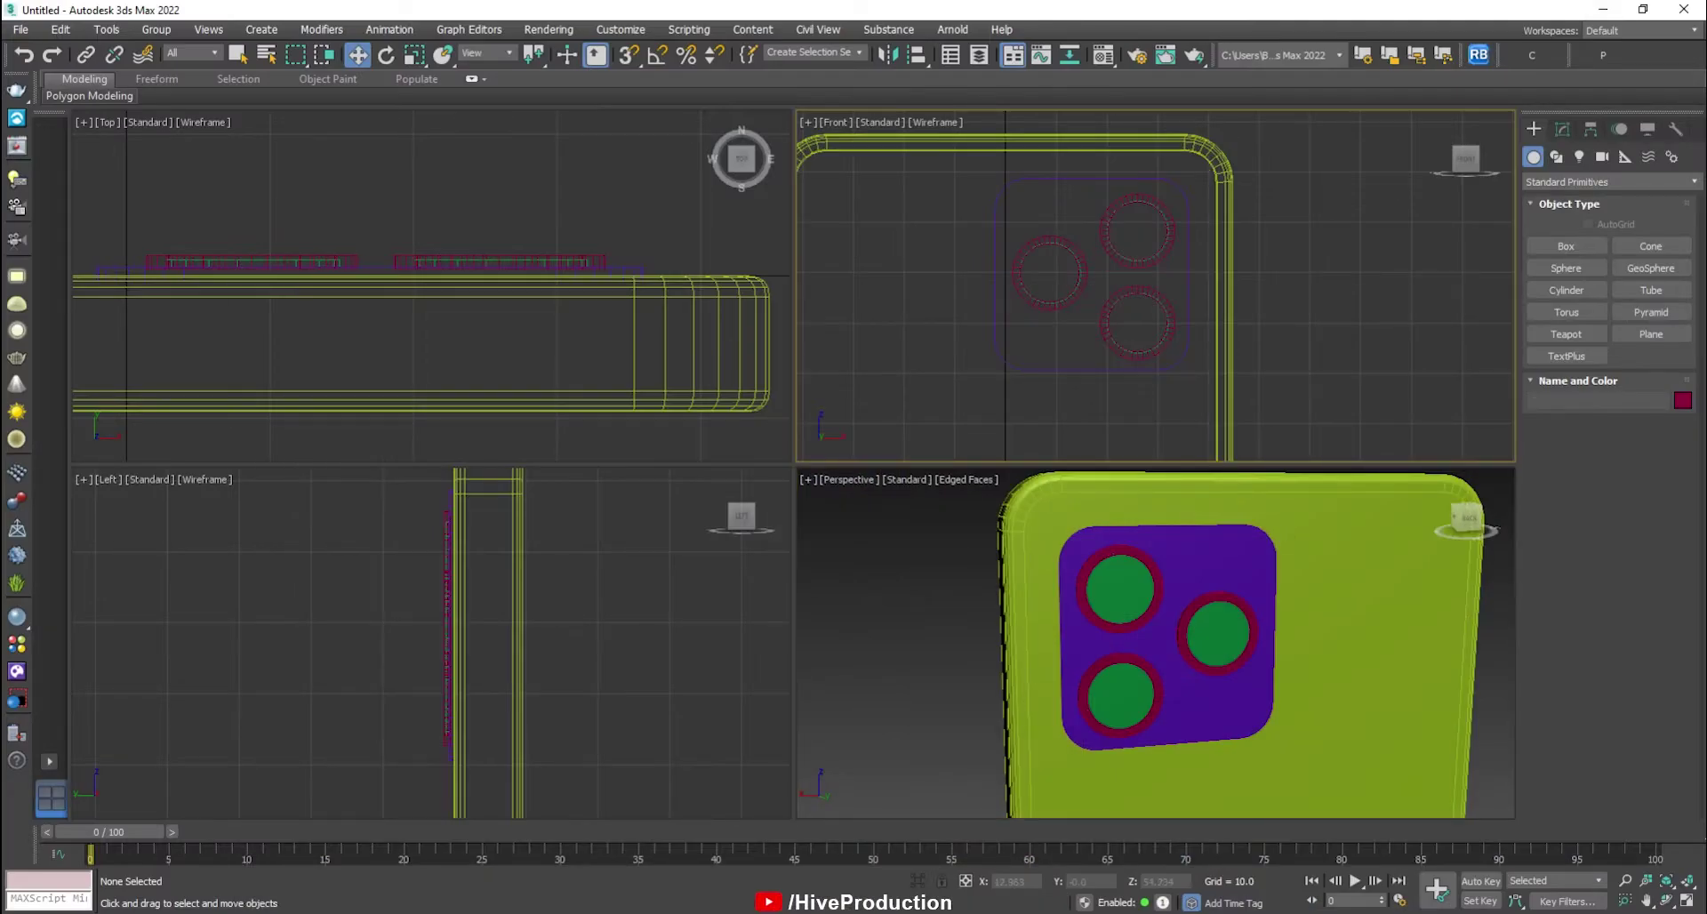
click(1049, 273)
shift+drag(1050, 273, 1049, 318)
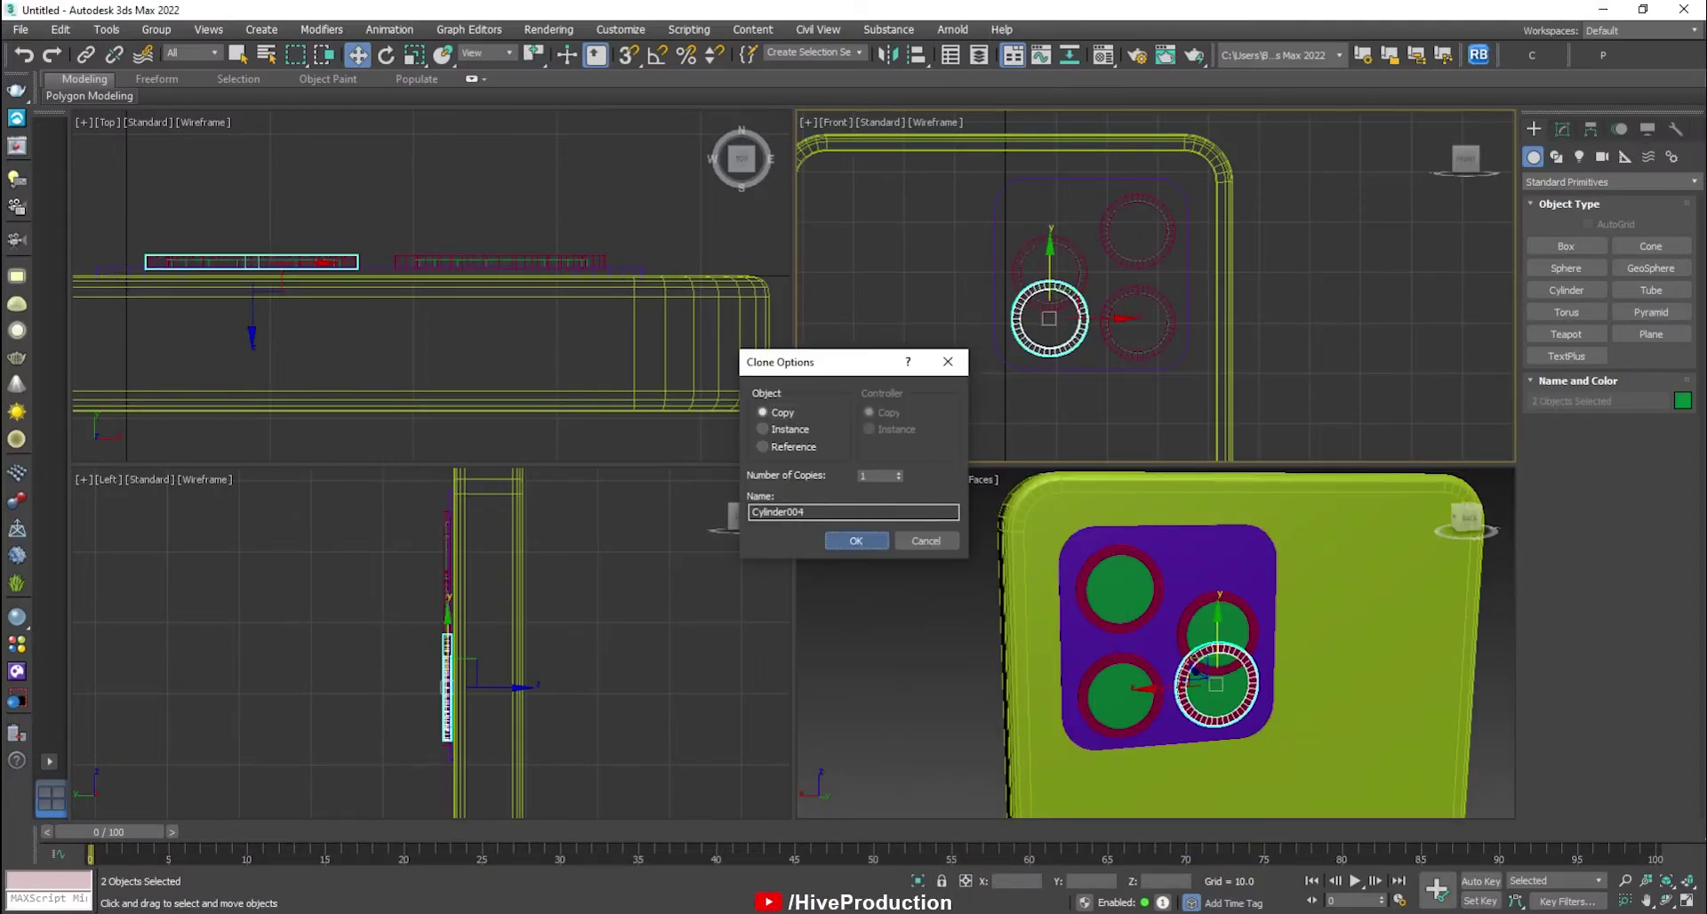
key(Return)
Shrink the copied ring and its disc, setting the disc's radius to about 3.6 and its height segments to 1.
scroll(1086, 321, up, 3)
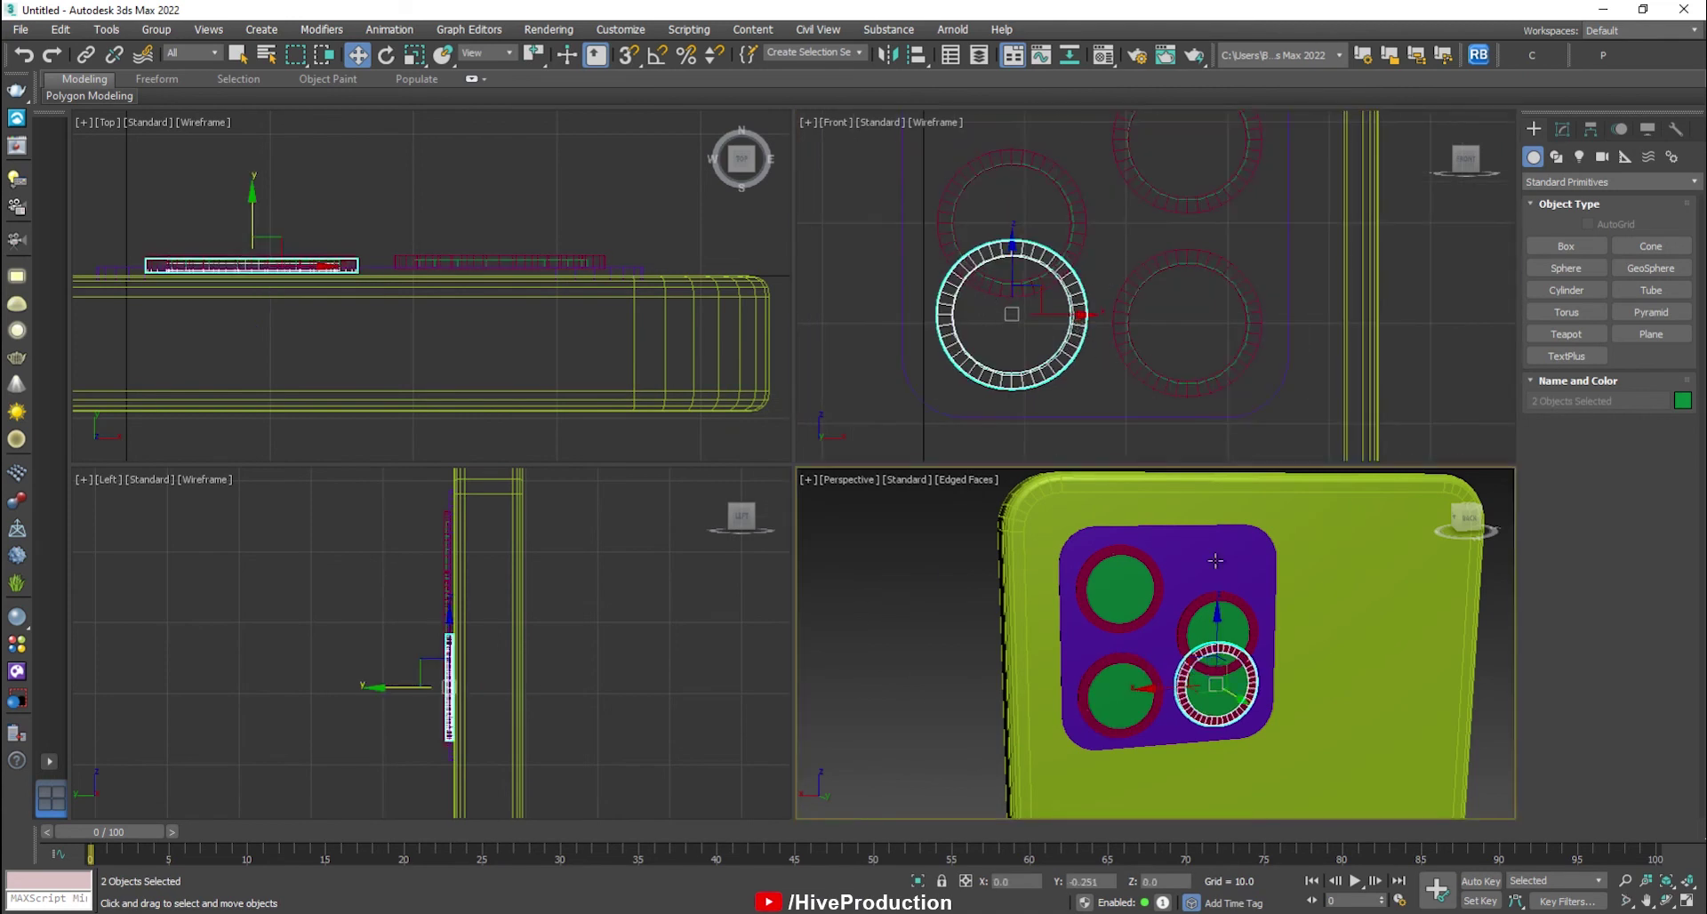
middle_click(1220, 637)
middle_drag(1251, 689, 1235, 676)
click(1420, 394)
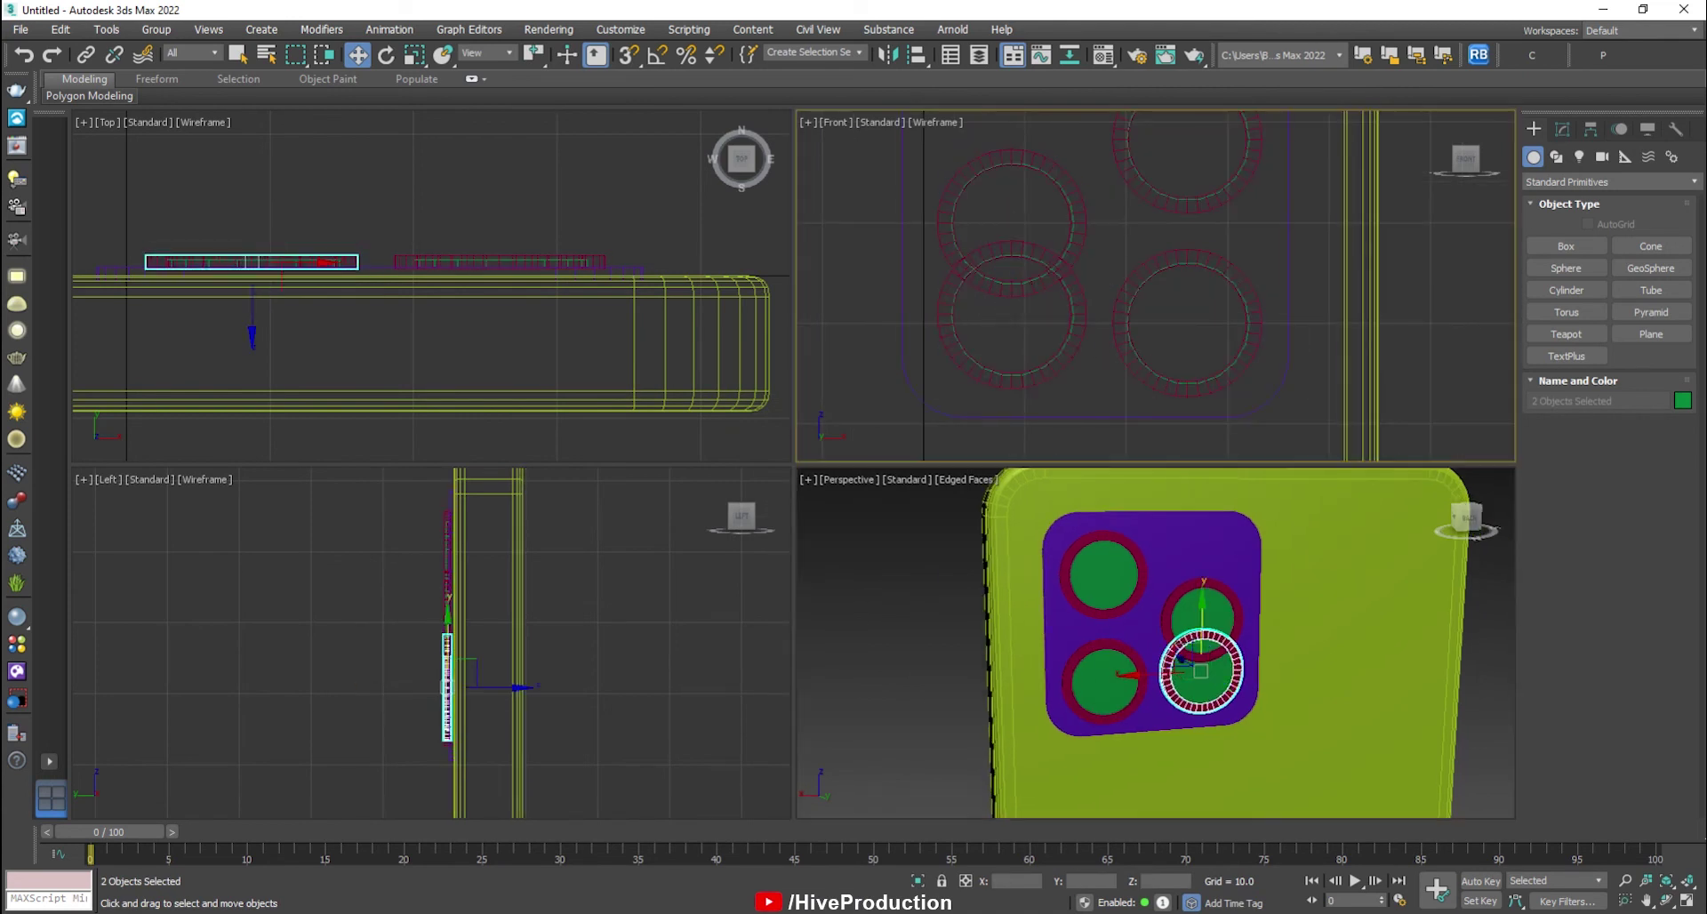
click(1211, 713)
click(1563, 129)
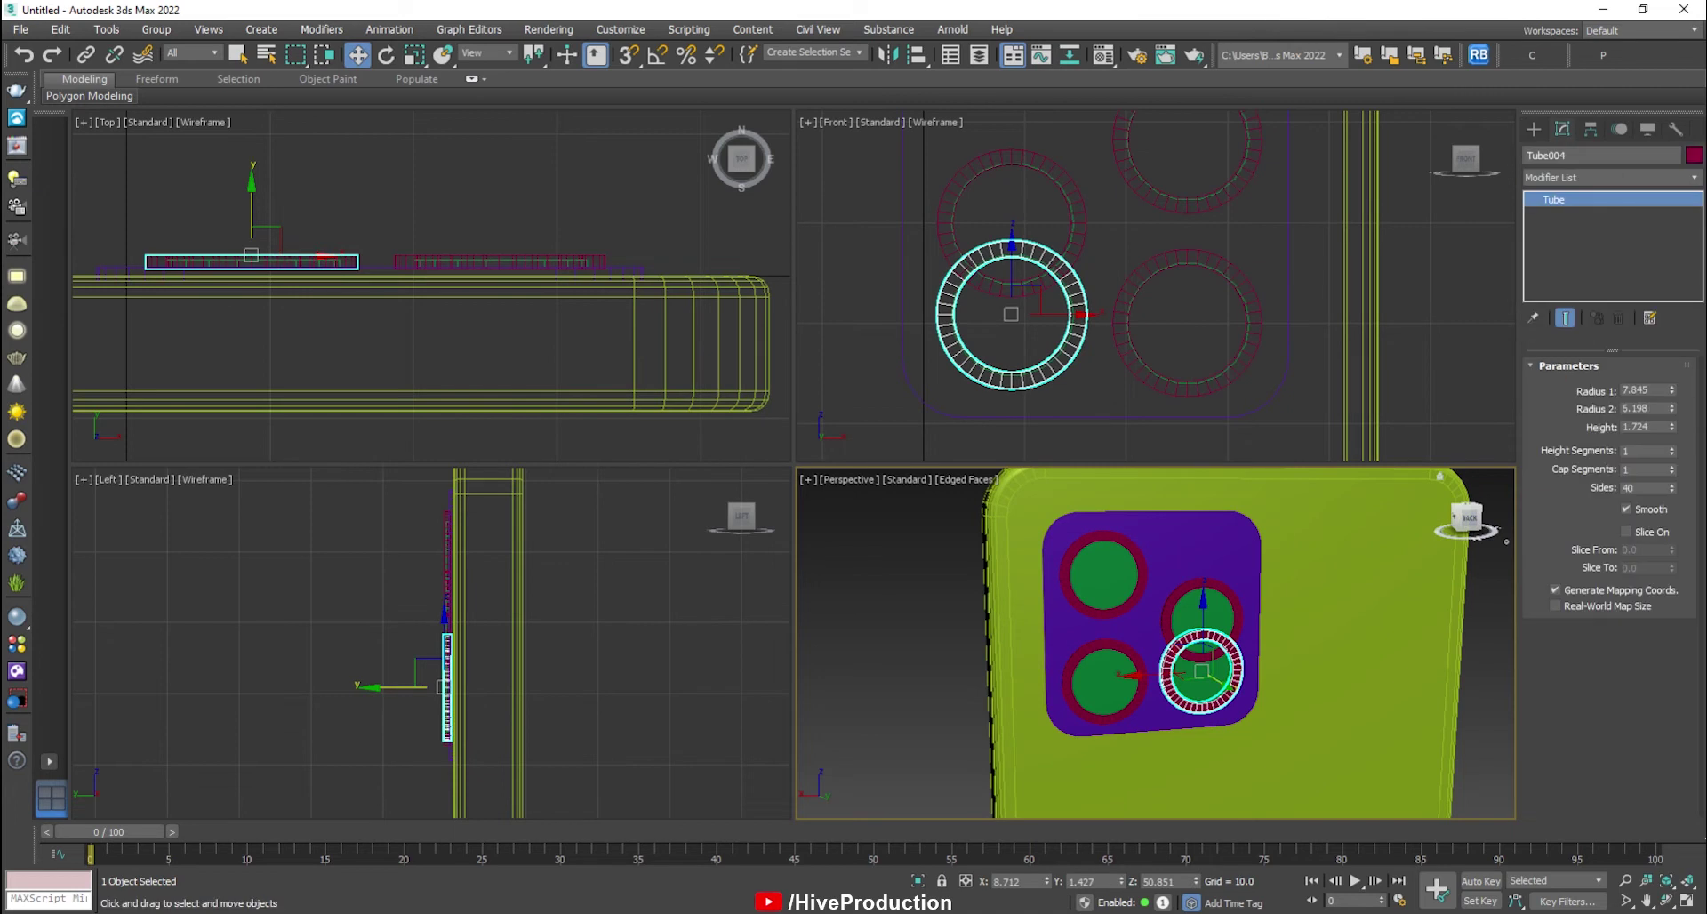
drag(1671, 428, 1672, 451)
drag(1671, 391, 1674, 430)
click(1031, 373)
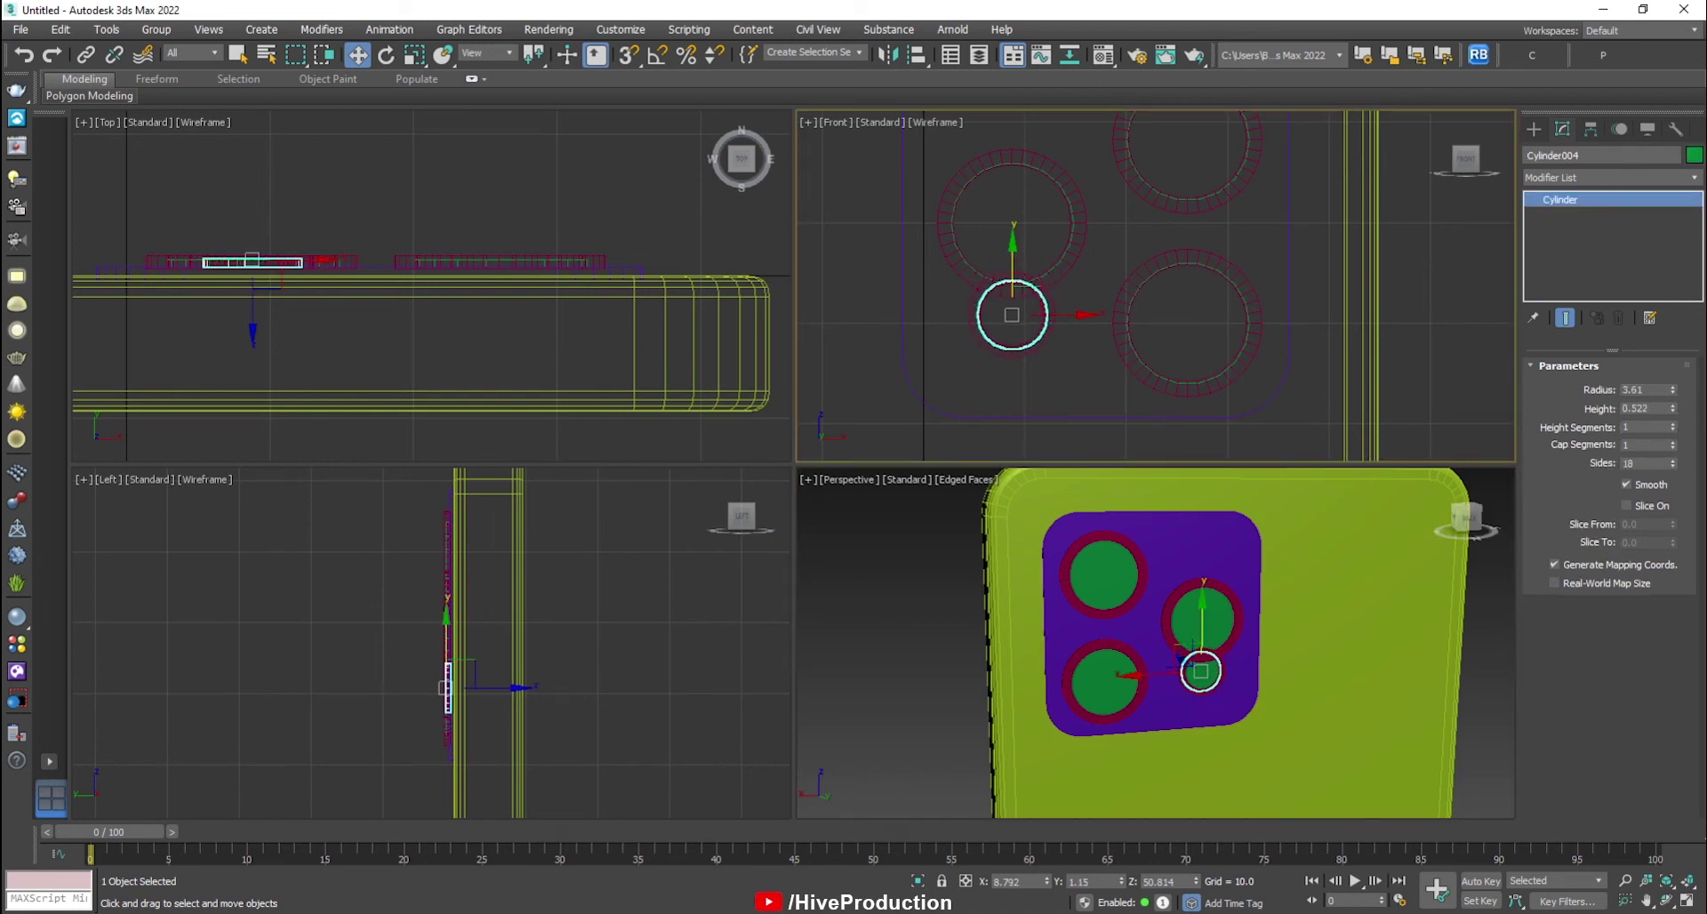
Scale the copied ring and disc down further and position them just below the single side lens.
scroll(1052, 369, up, 3)
drag(1018, 375, 946, 323)
drag(975, 217, 976, 390)
scroll(999, 306, down, 2)
key(r)
key(w)
drag(982, 298, 984, 275)
click(1031, 258)
middle_drag(1031, 258, 1088, 292)
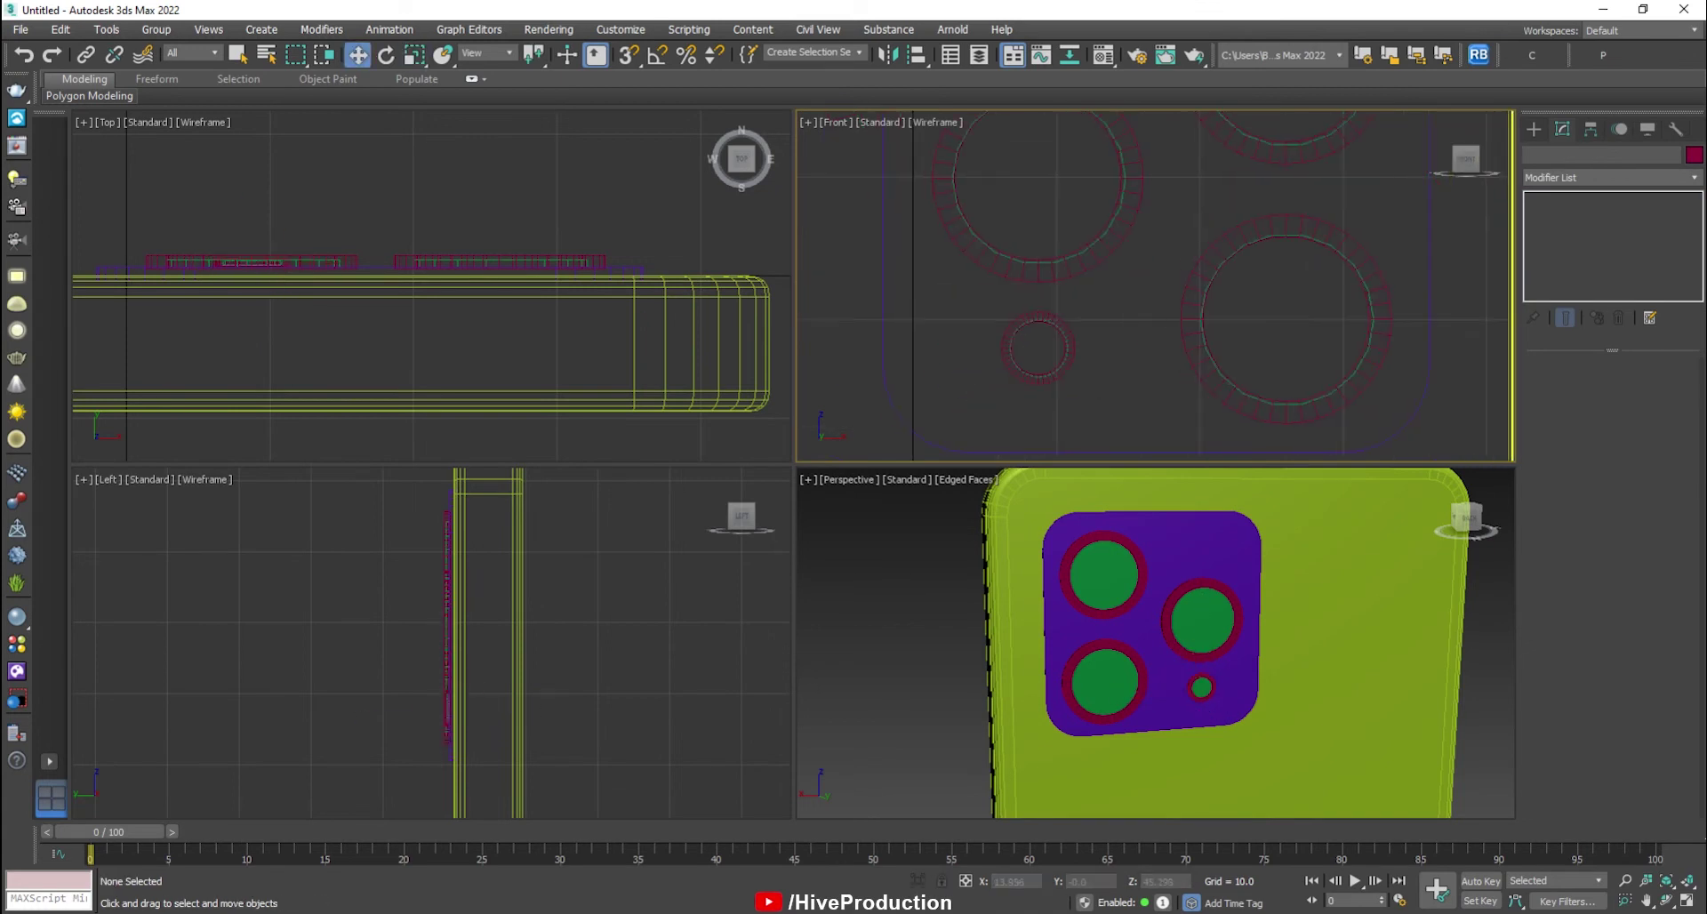
Move the small ring and disc along Y slightly closer to the camera block's surface.
drag(1087, 301, 1055, 396)
middle_click(1208, 689)
key(z)
alt+middle_drag(1208, 689, 1257, 699)
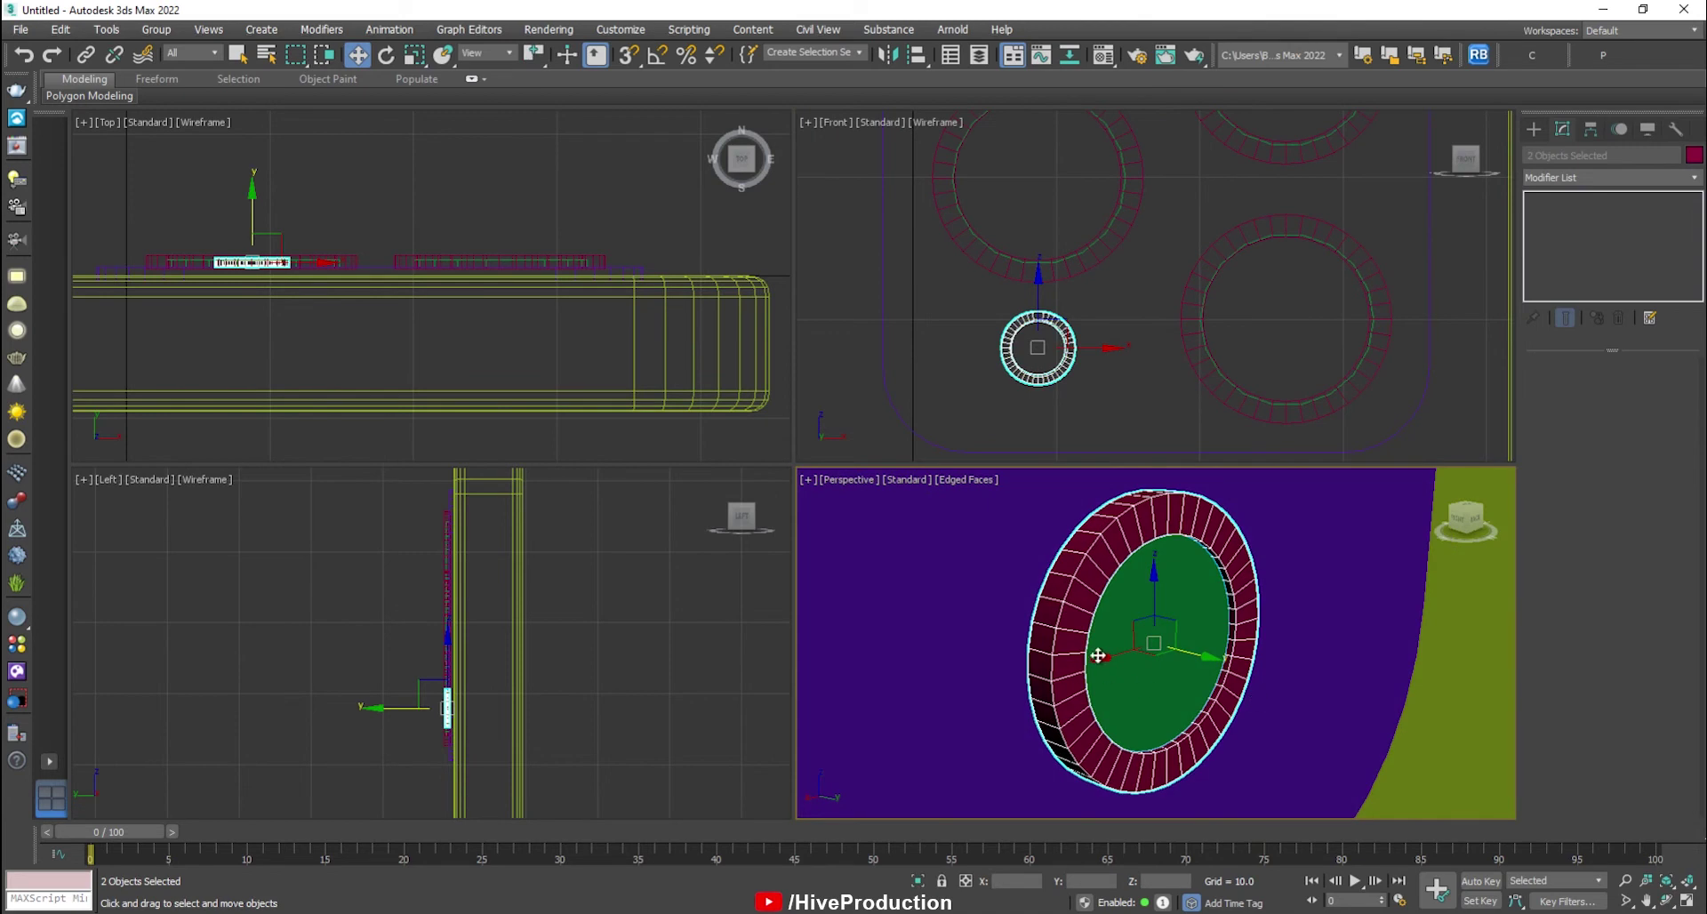
drag(1184, 648, 1176, 645)
scroll(1099, 293, down, 3)
Duplicate the small ring and disc straight up to just above the single side lens.
middle_drag(1099, 282, 1051, 366)
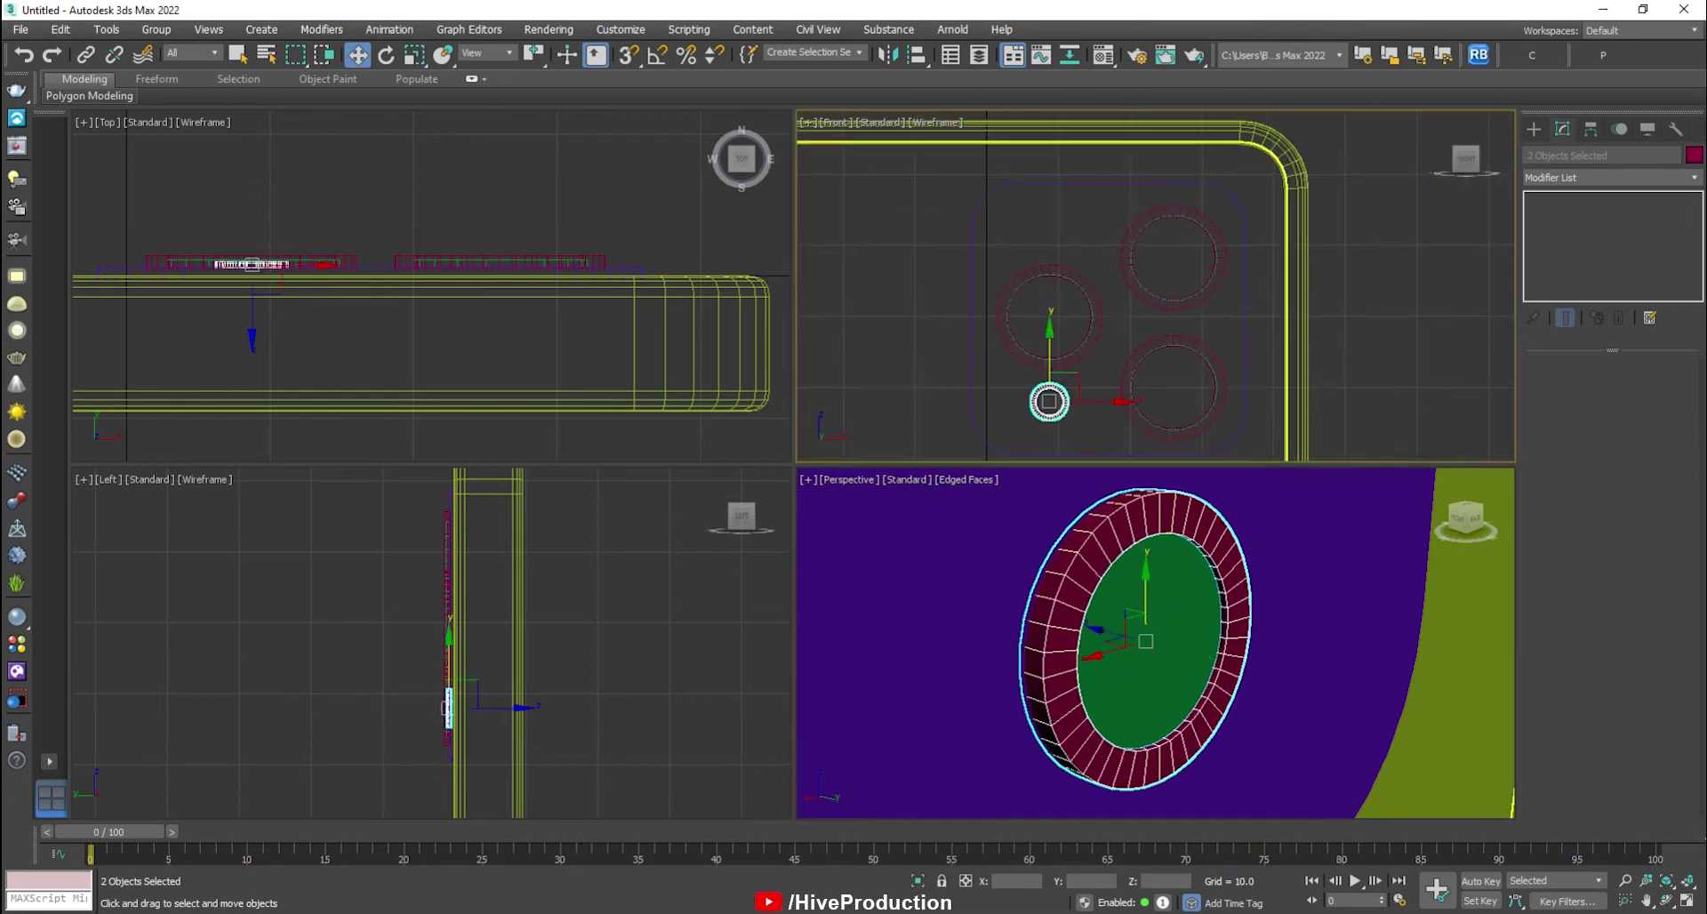
drag(1051, 366, 1046, 176)
click(857, 540)
scroll(1129, 625, down, 5)
click(1449, 683)
scroll(1450, 682, down, 8)
middle_drag(1449, 683, 1128, 658)
Compare the layout with the iPhone 14 photo in the browser, and lower the upper small lens slightly in 3ds Max.
key(alt+w)
key(alt+Tab)
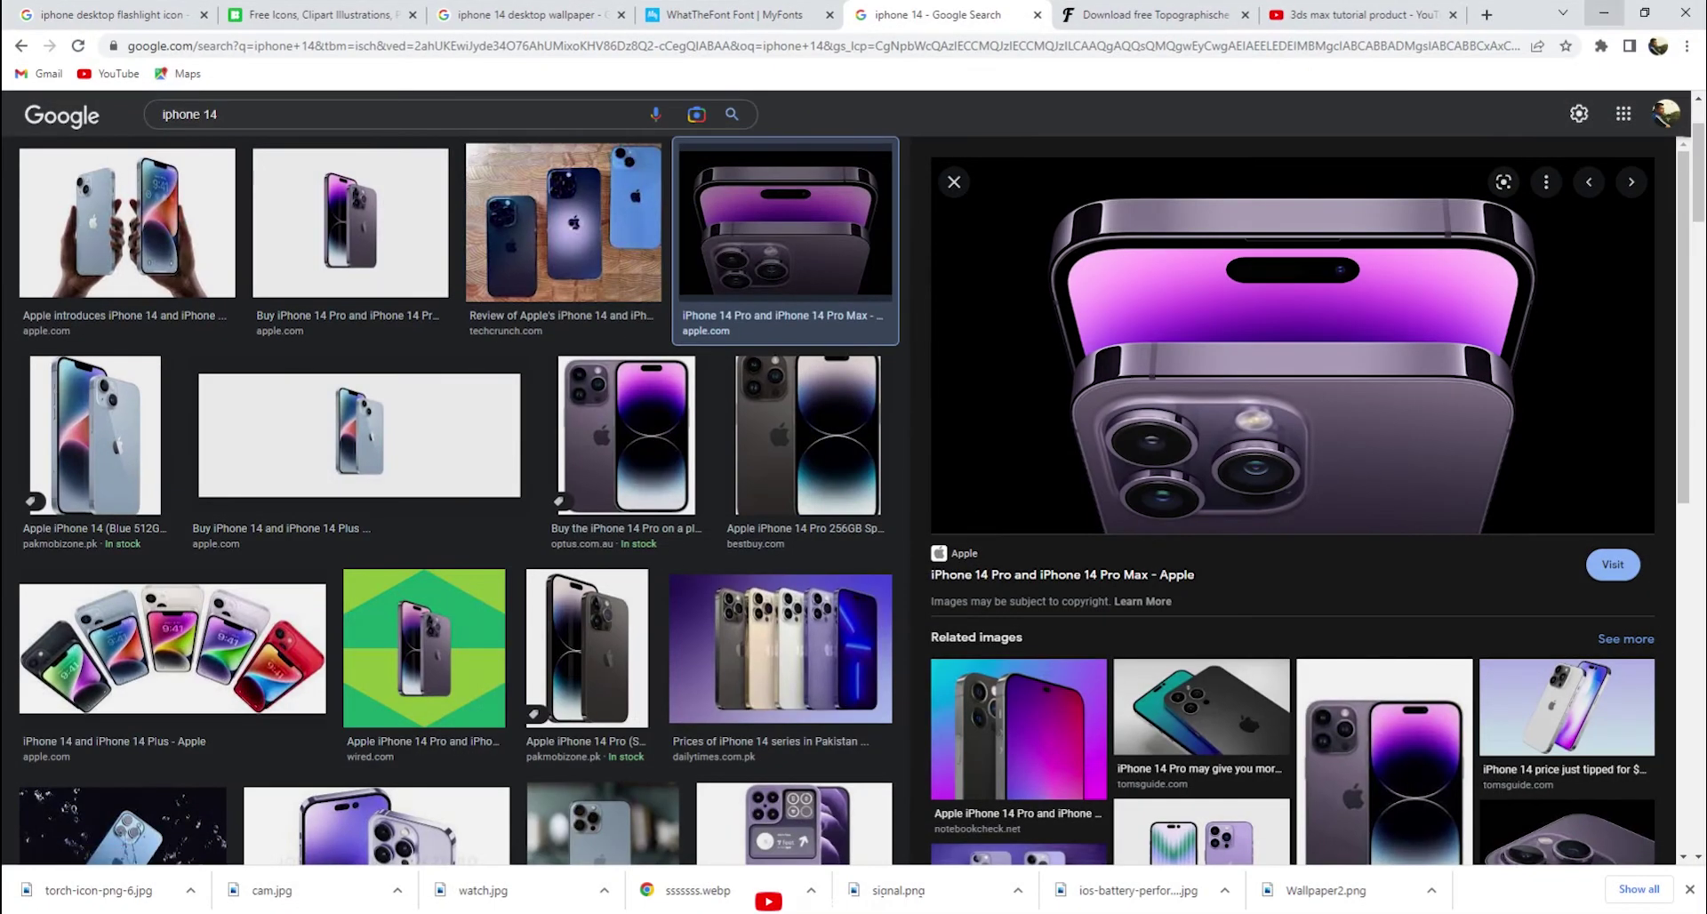
click(127, 222)
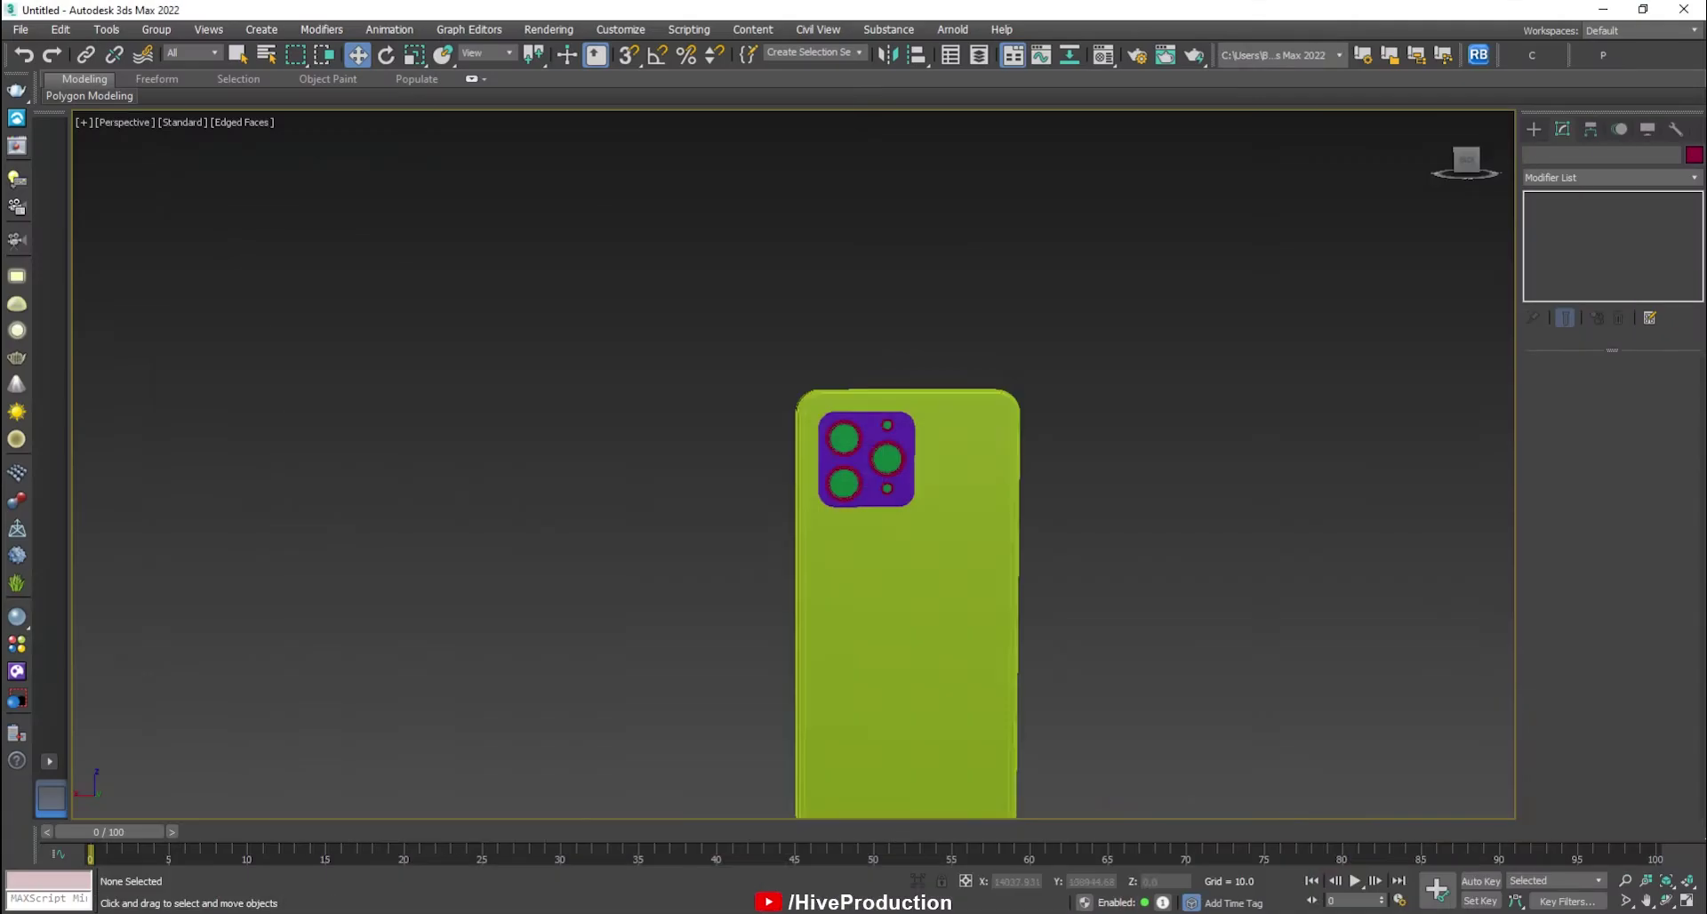
key(alt+w)
drag(1022, 197, 1057, 216)
key(ctrl+d)
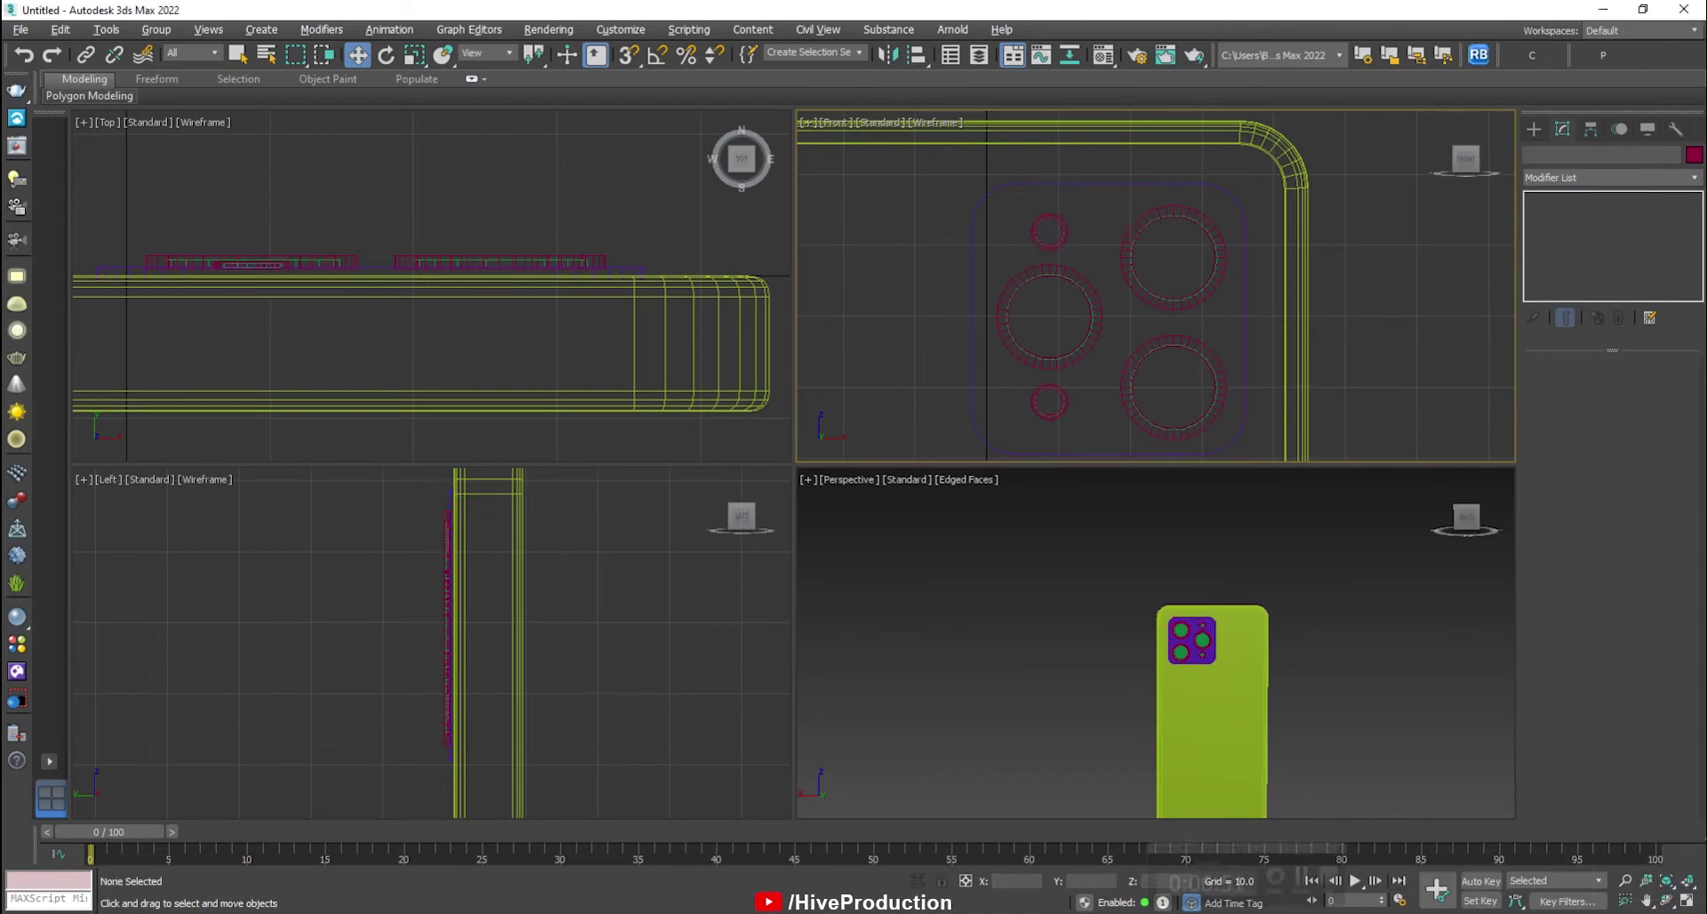
Examine the phone model in the Perspective view from the back, front and side.
click(1162, 578)
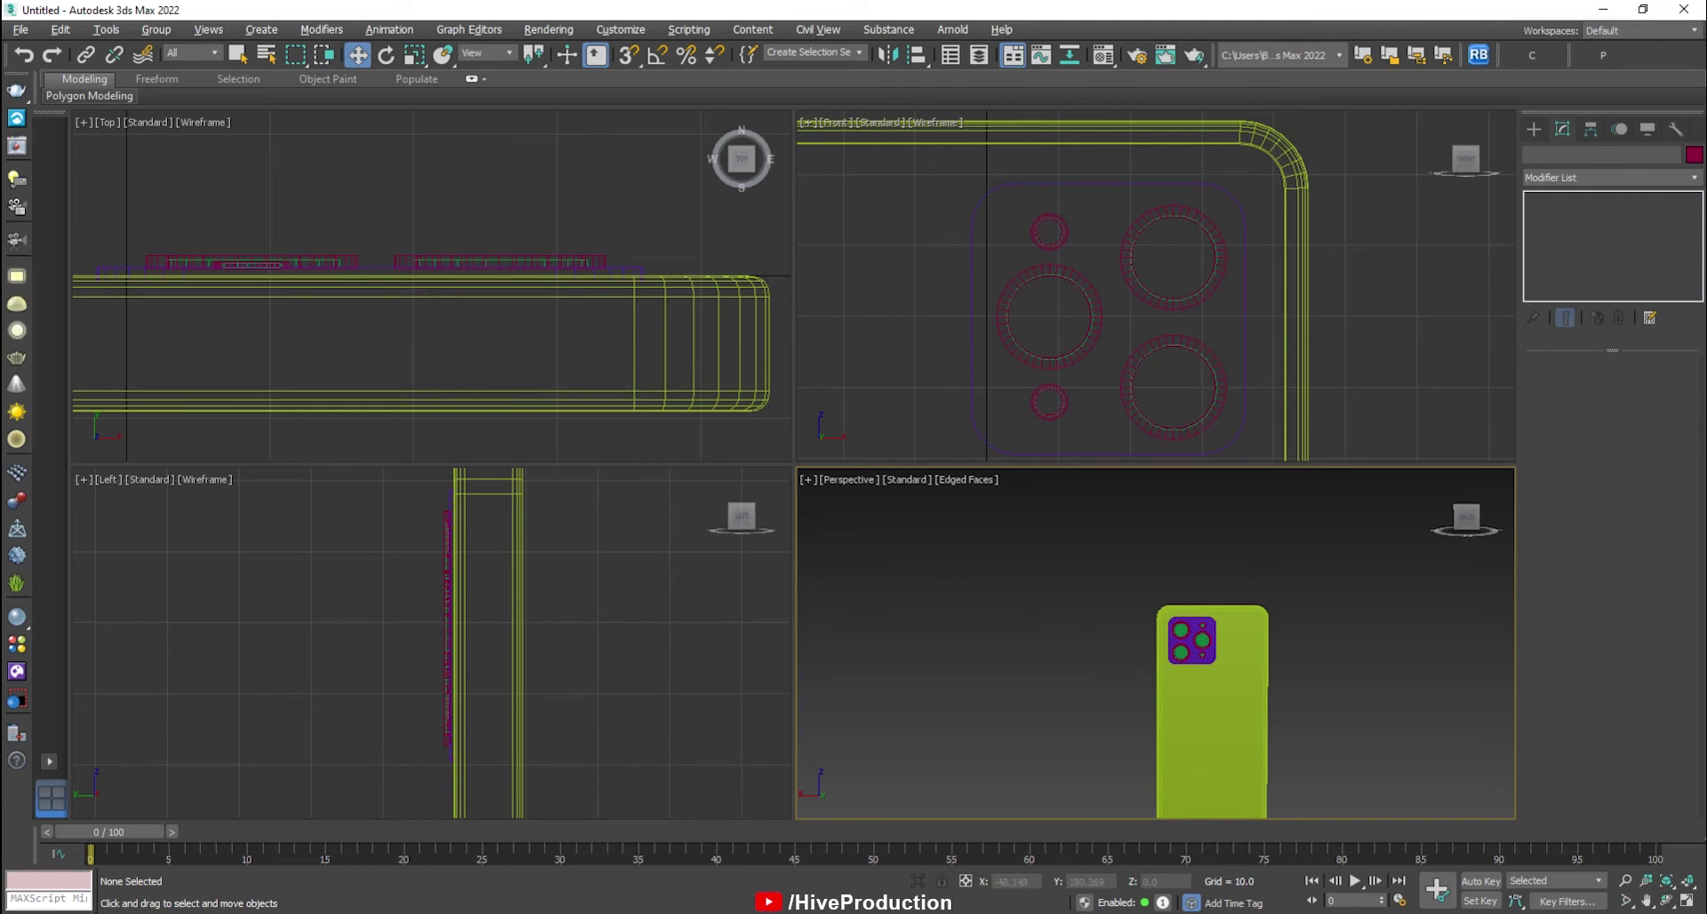
key(alt+w)
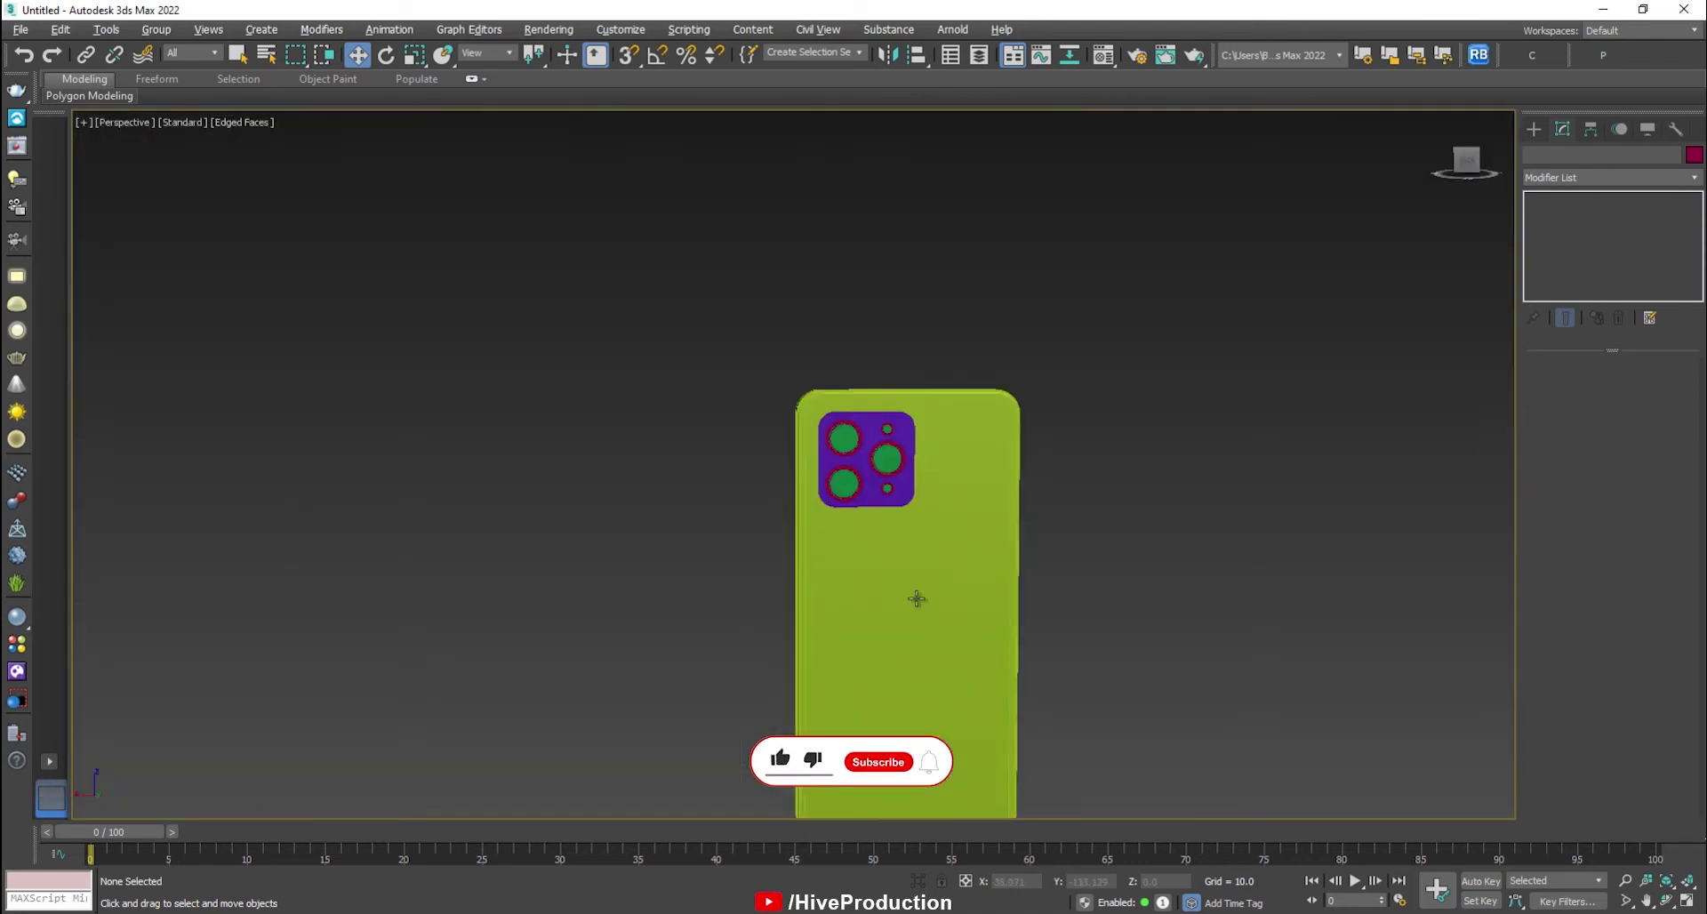
middle_drag(1086, 678, 911, 724)
middle_drag(877, 542, 922, 311)
middle_drag(926, 734, 1116, 729)
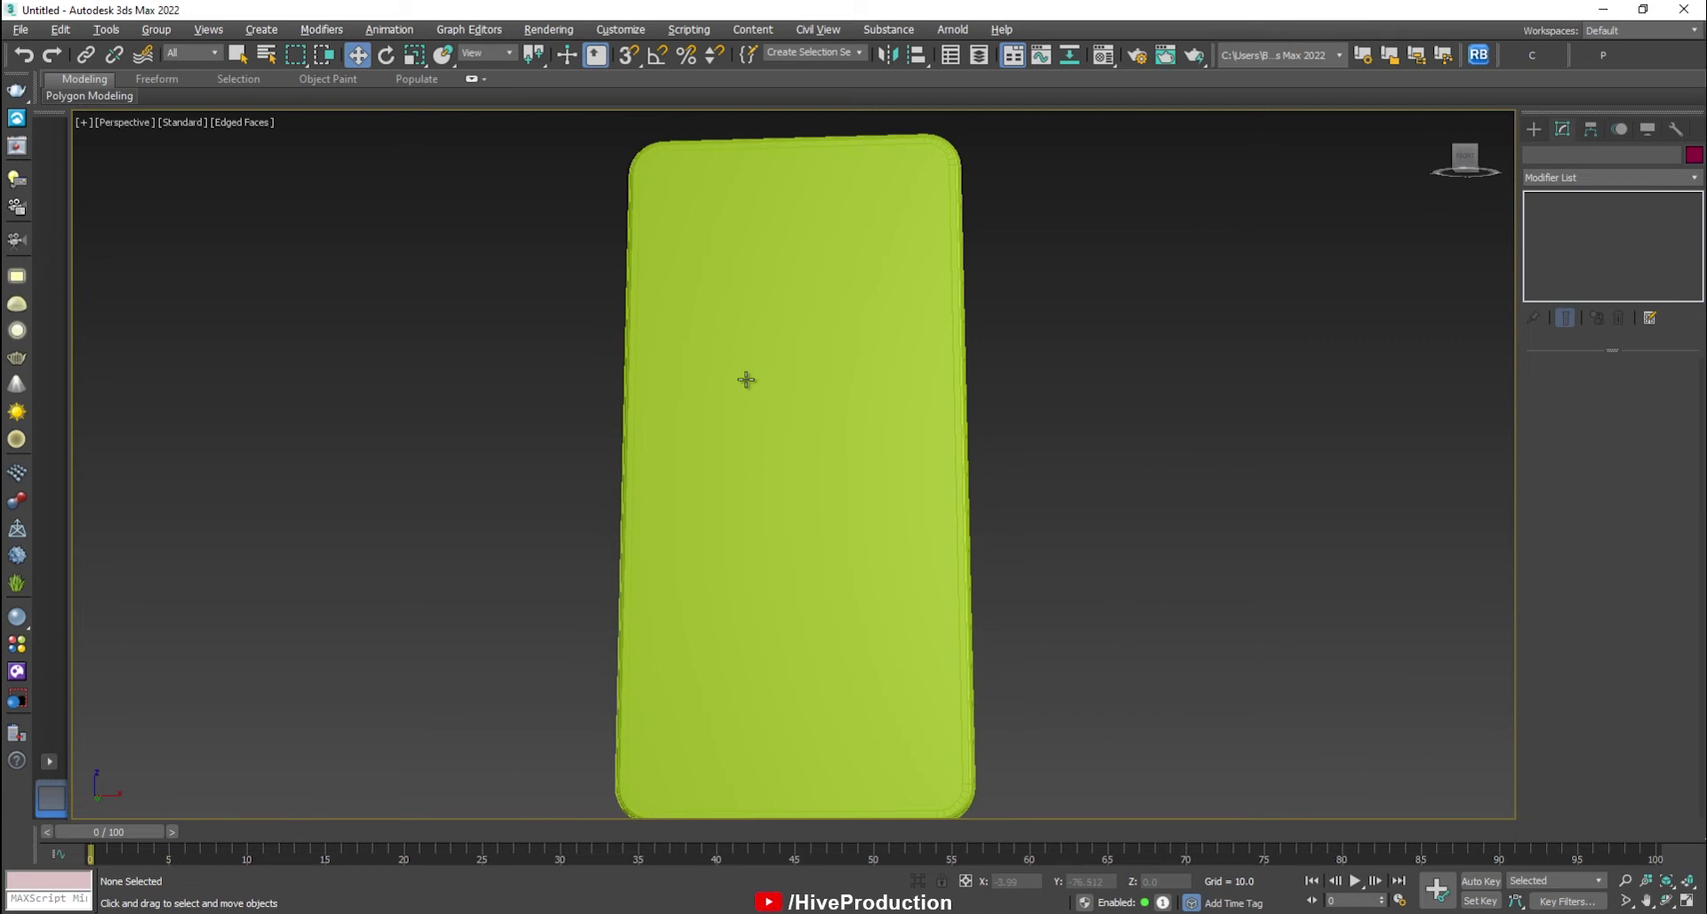
alt+middle_drag(746, 379, 737, 595)
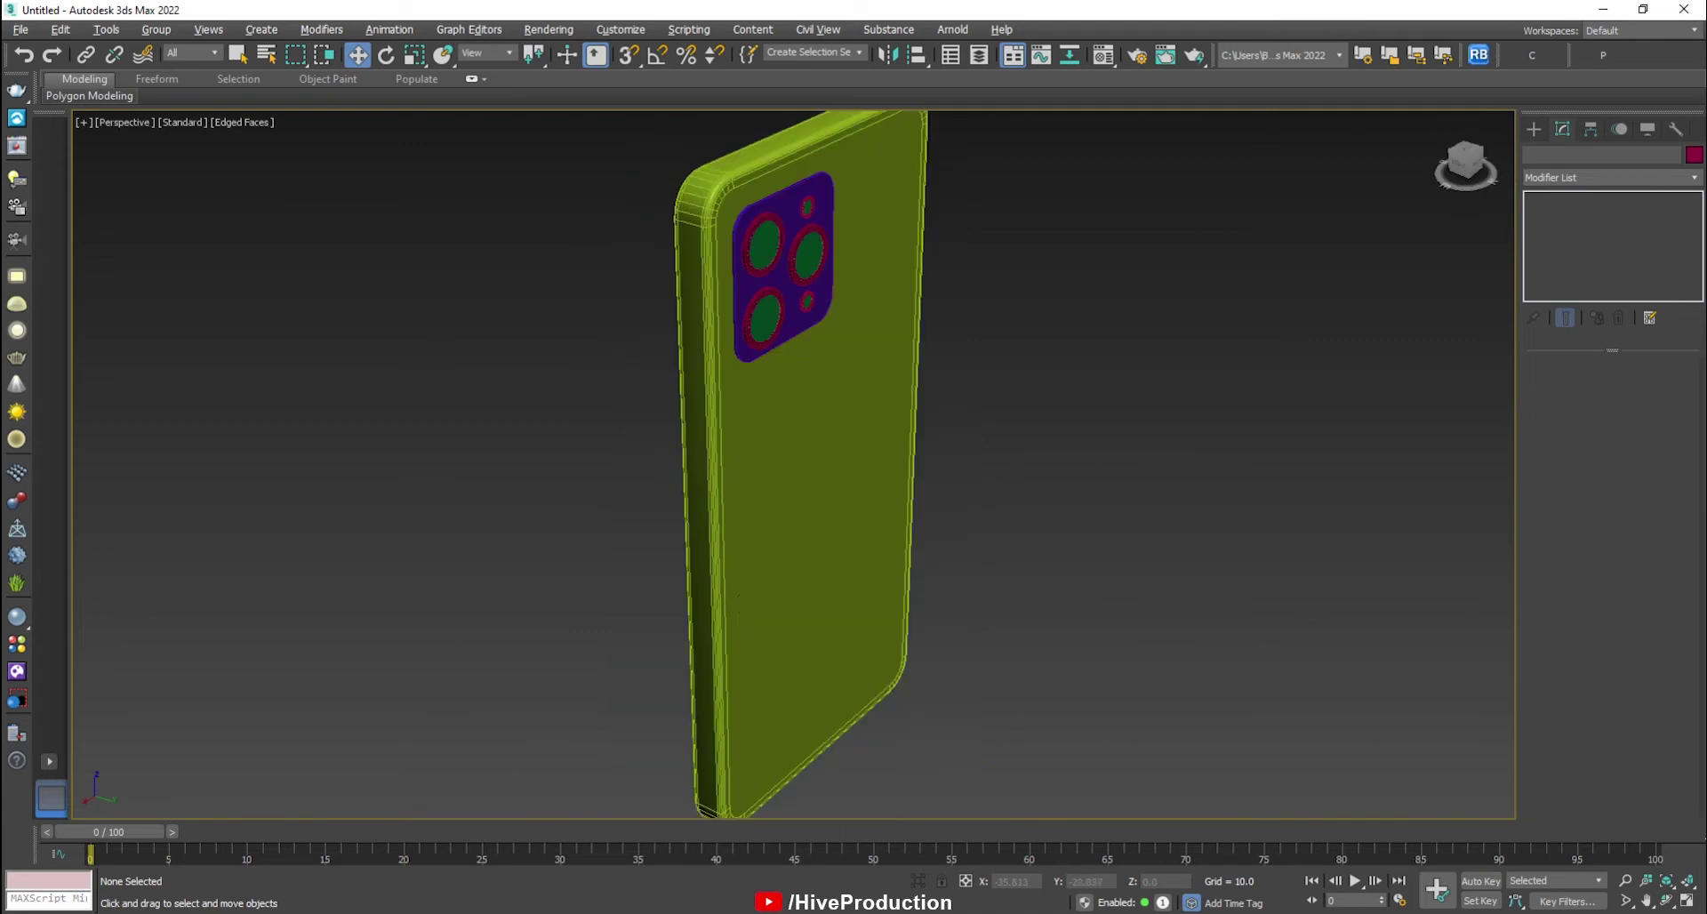
right_click(934, 341)
Switch to Illustrator and save the Apple logo artwork as an AI file in the Iphone folder, using version Illustrator 8.
key(alt+Tab)
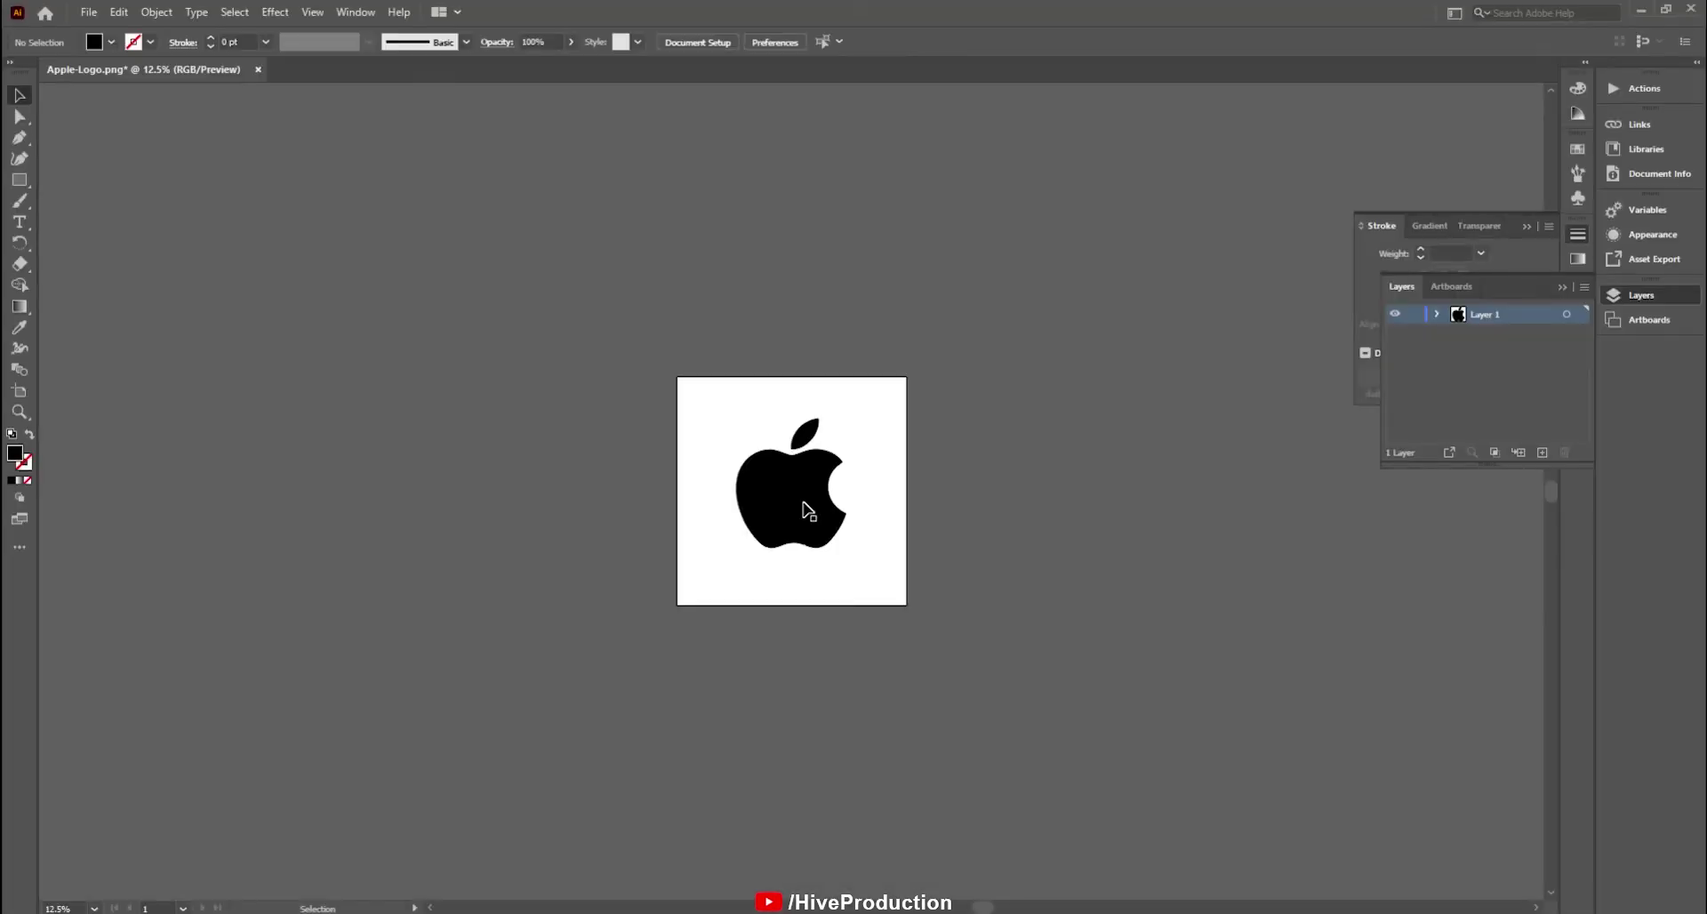
mouse_move(826, 491)
mouse_down()
mouse_move(784, 485)
mouse_move(841, 499)
mouse_up()
key(alt+f)
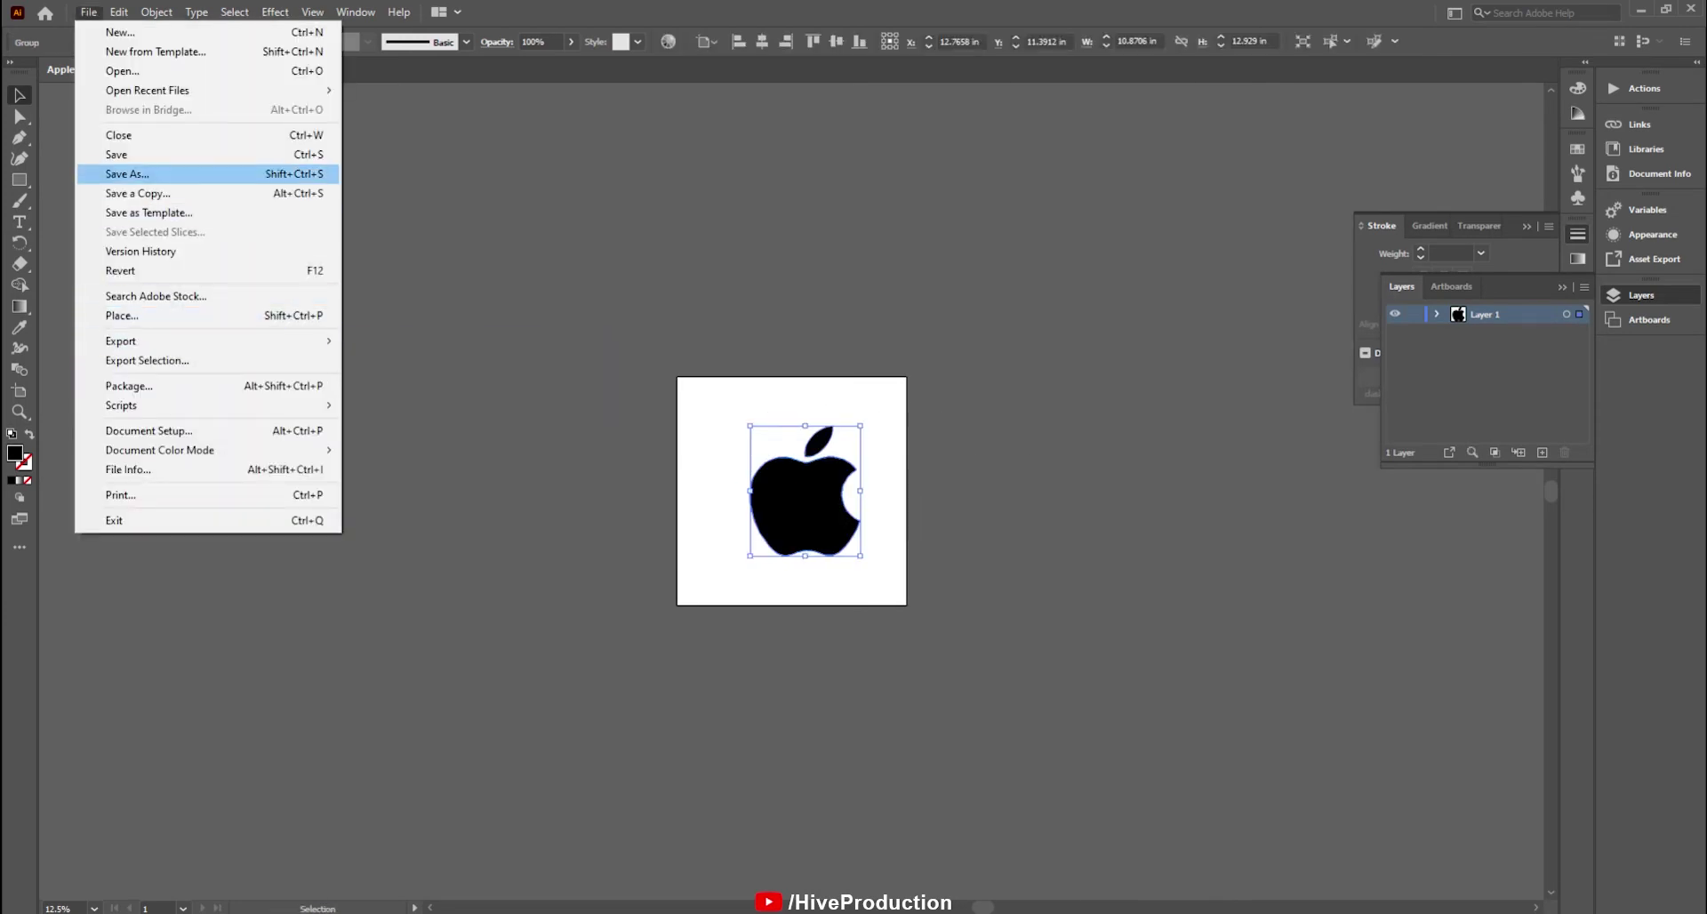
click(236, 152)
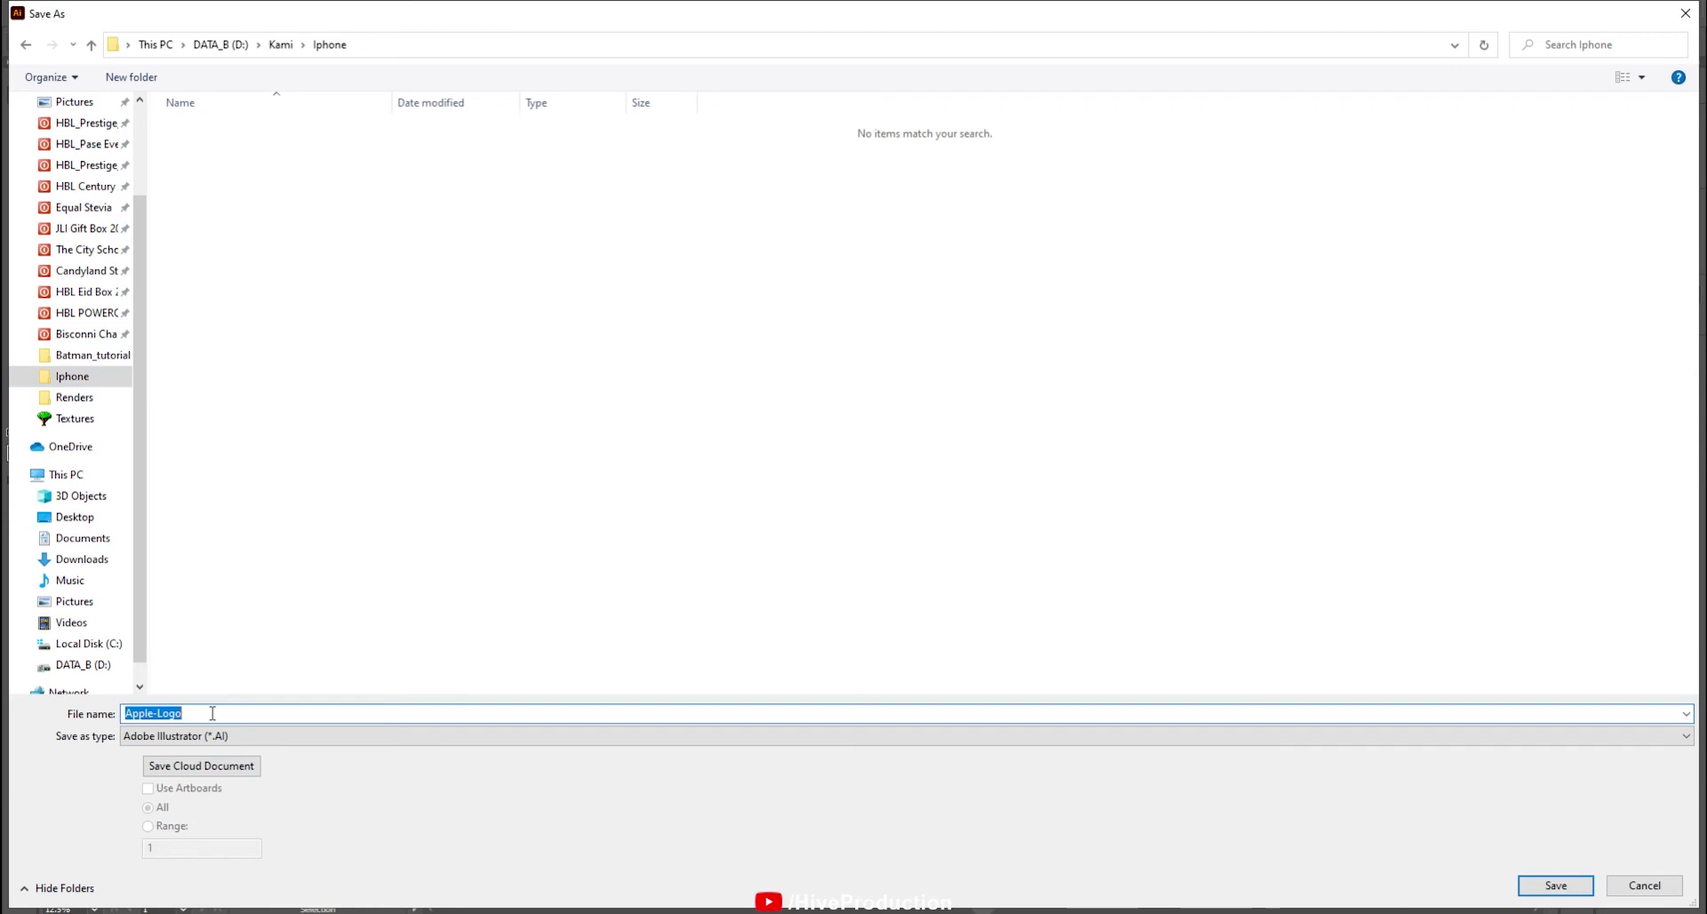
key(Return)
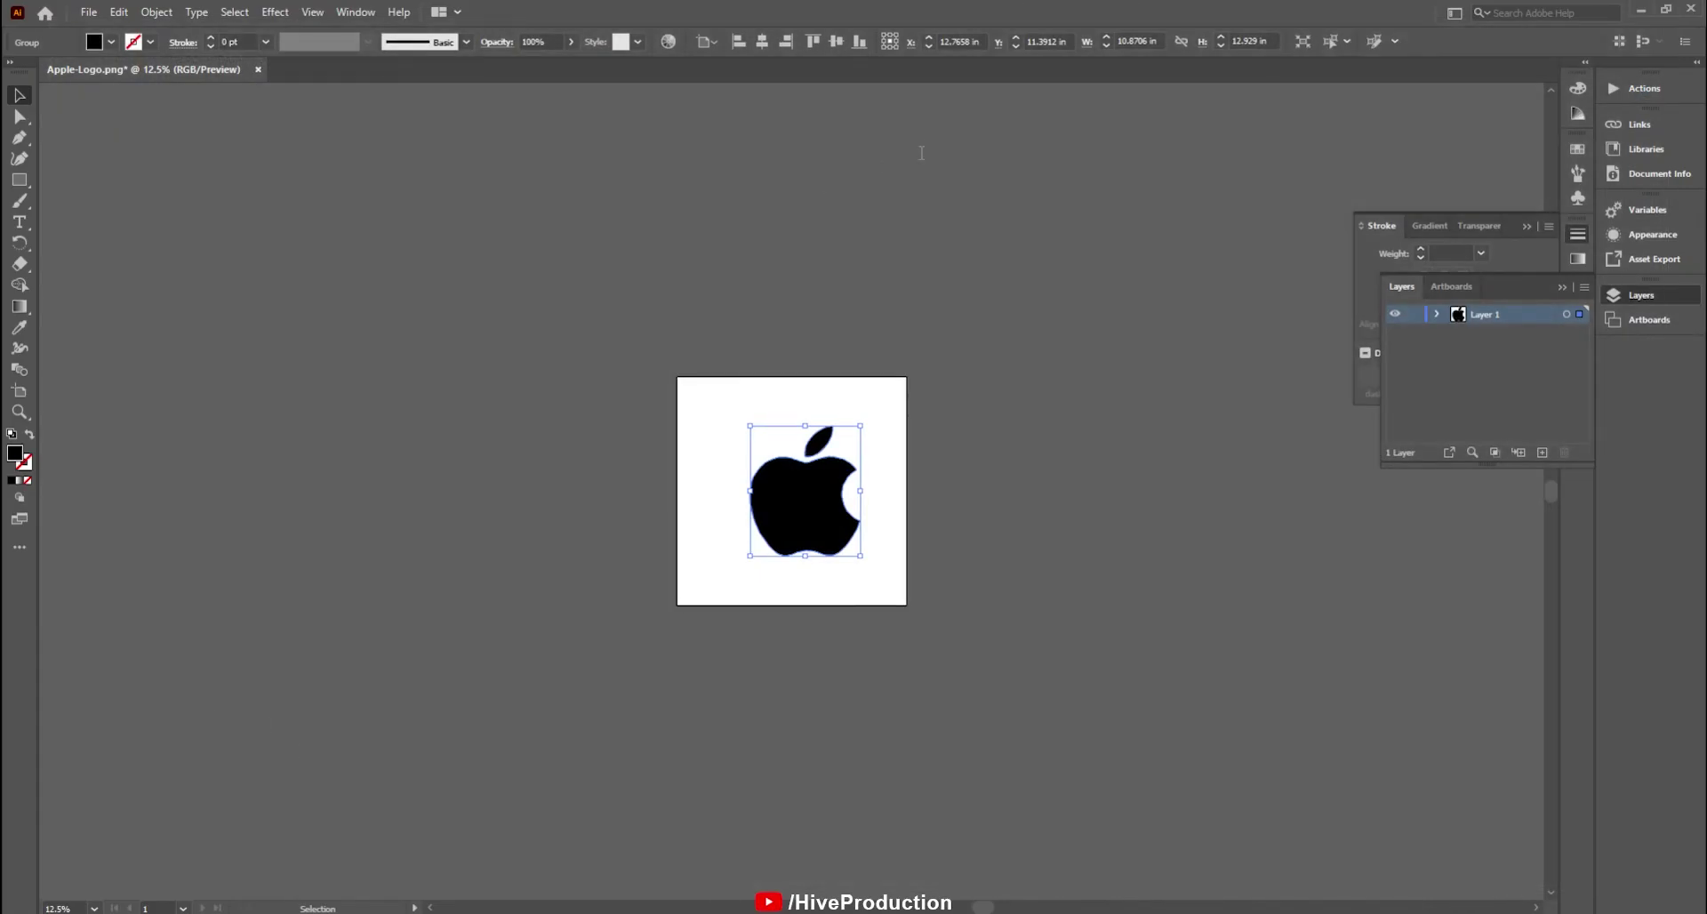
click(778, 214)
click(755, 451)
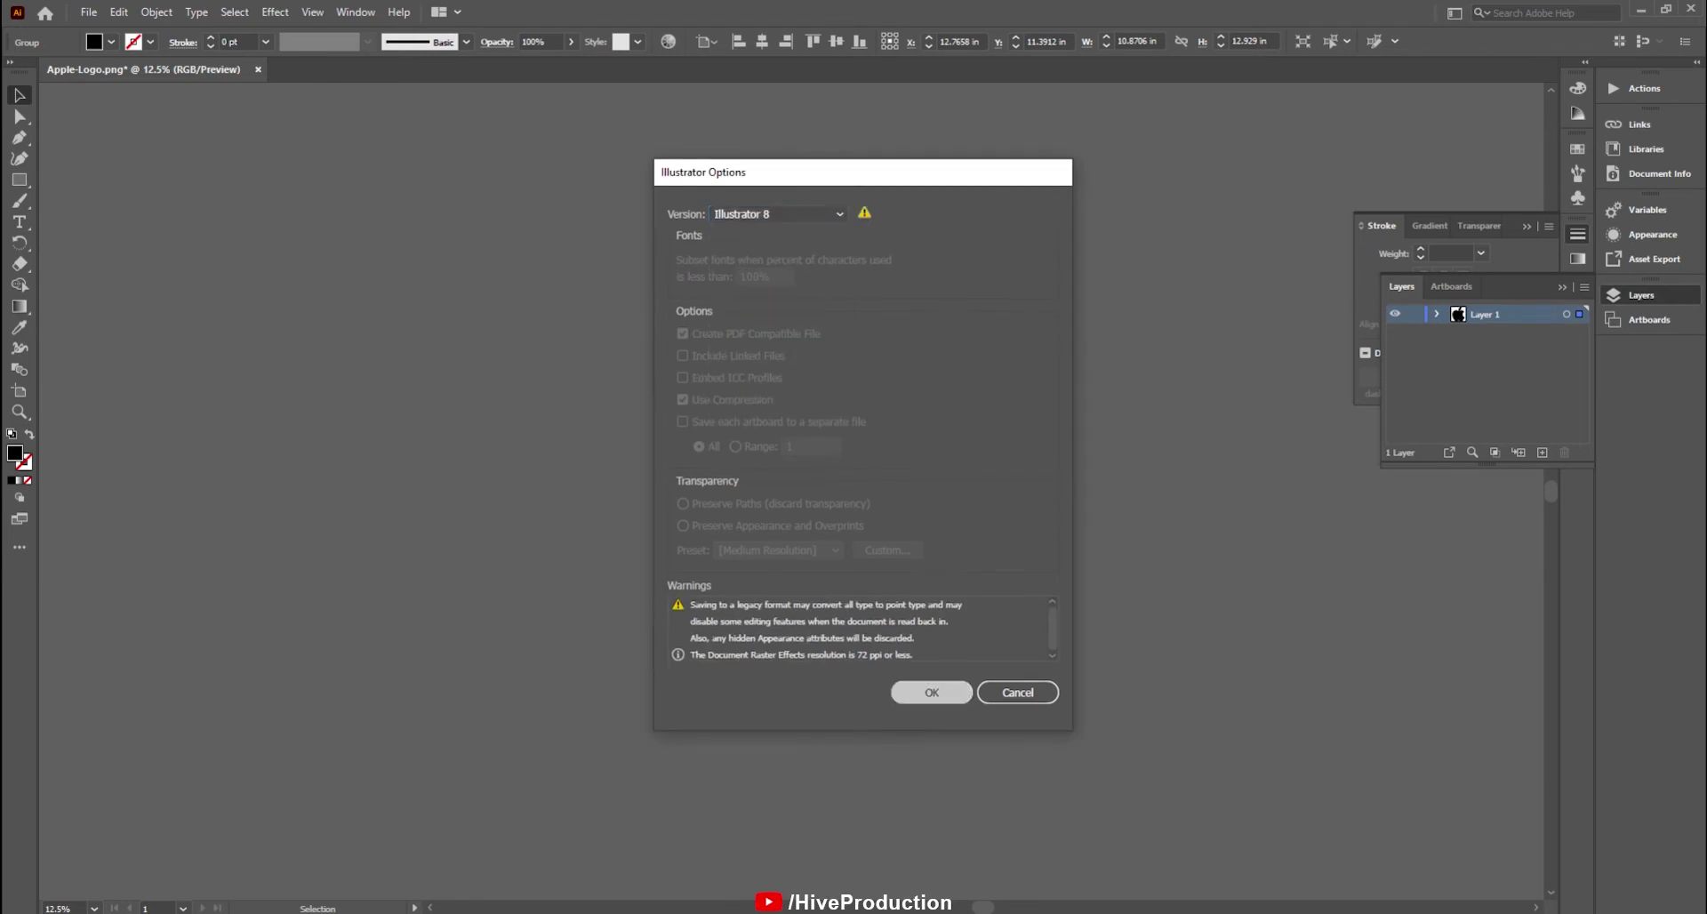
click(931, 710)
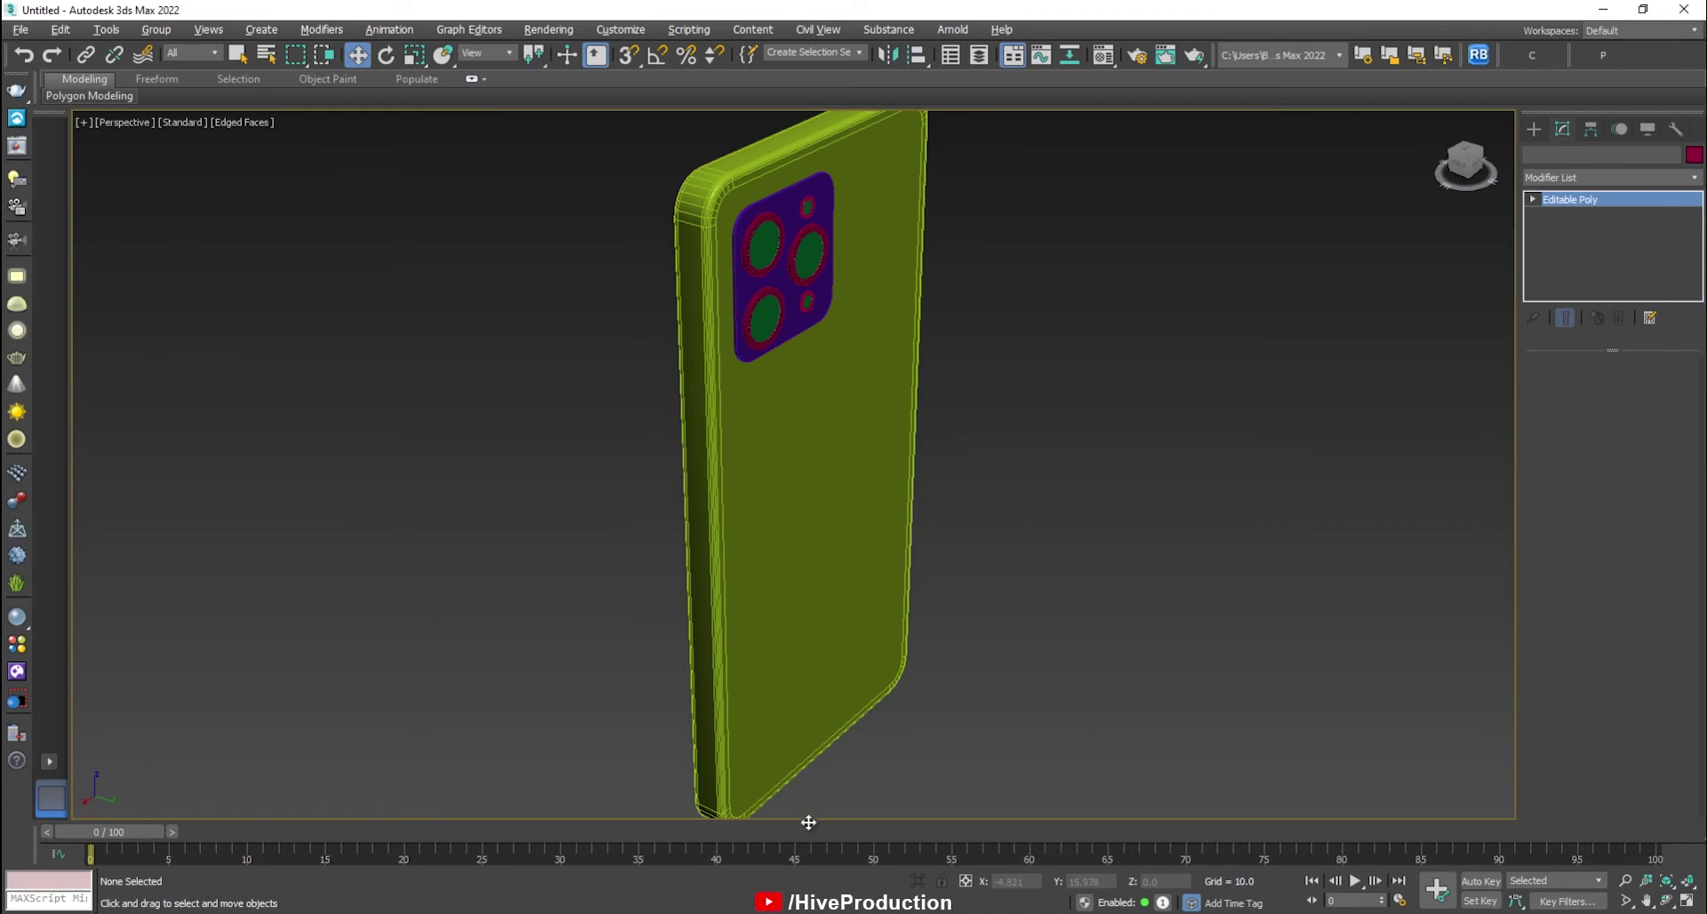
Import the Apple logo AI file from the Iphone folder into the phone scene.
click(822, 498)
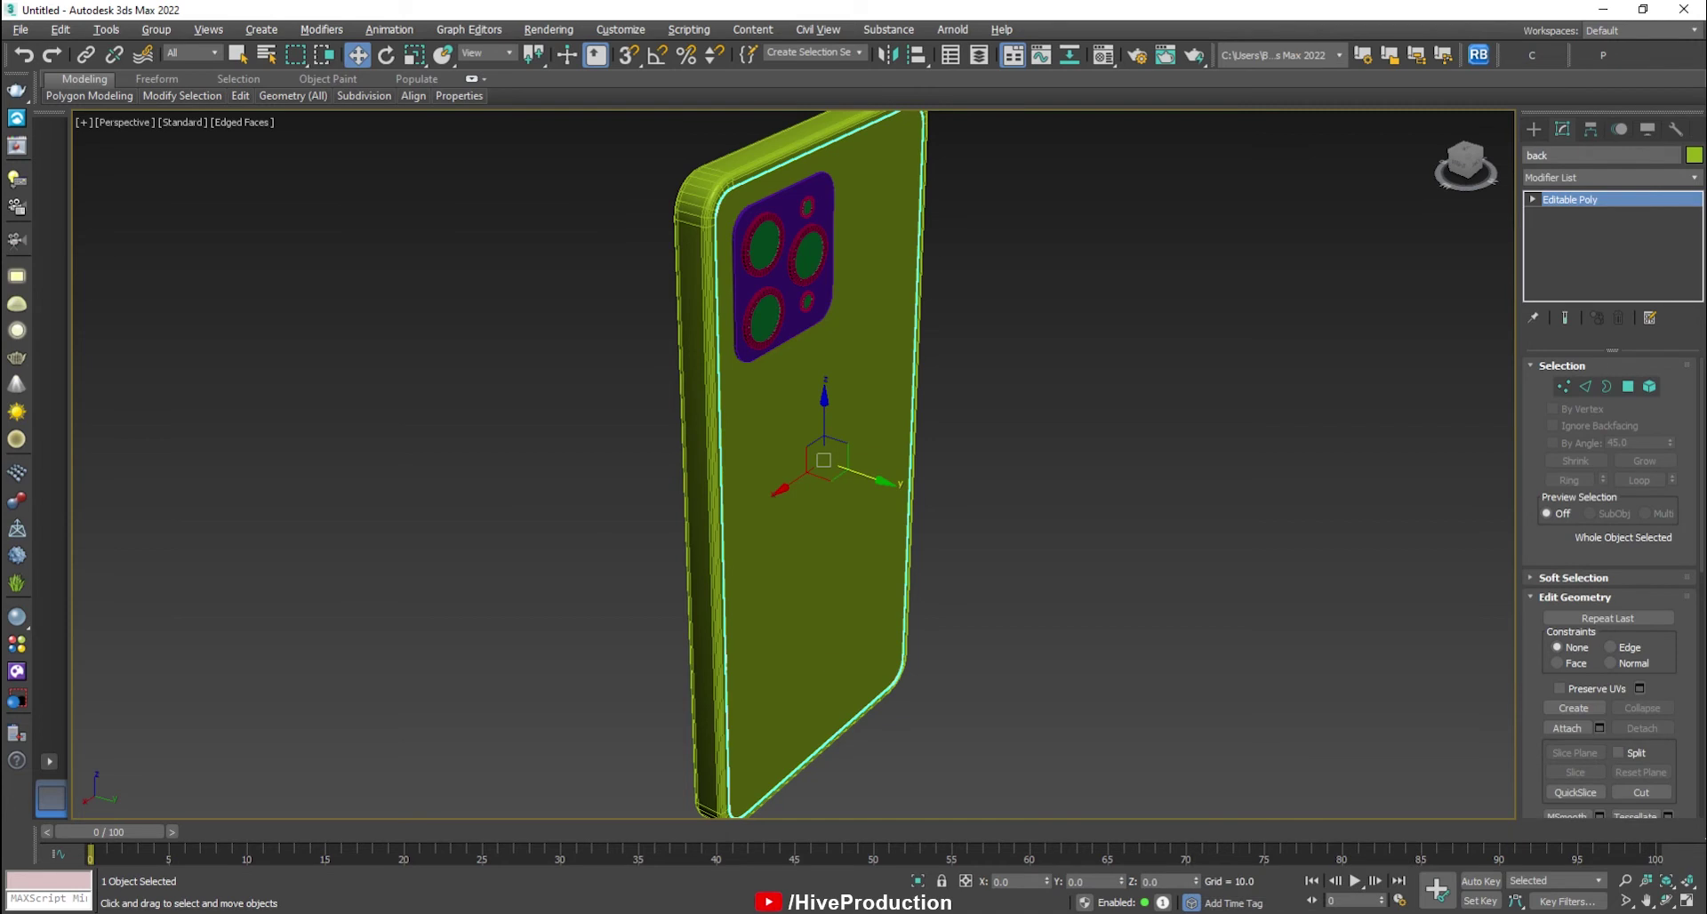
click(19, 30)
mouse_move(98, 256)
click(222, 267)
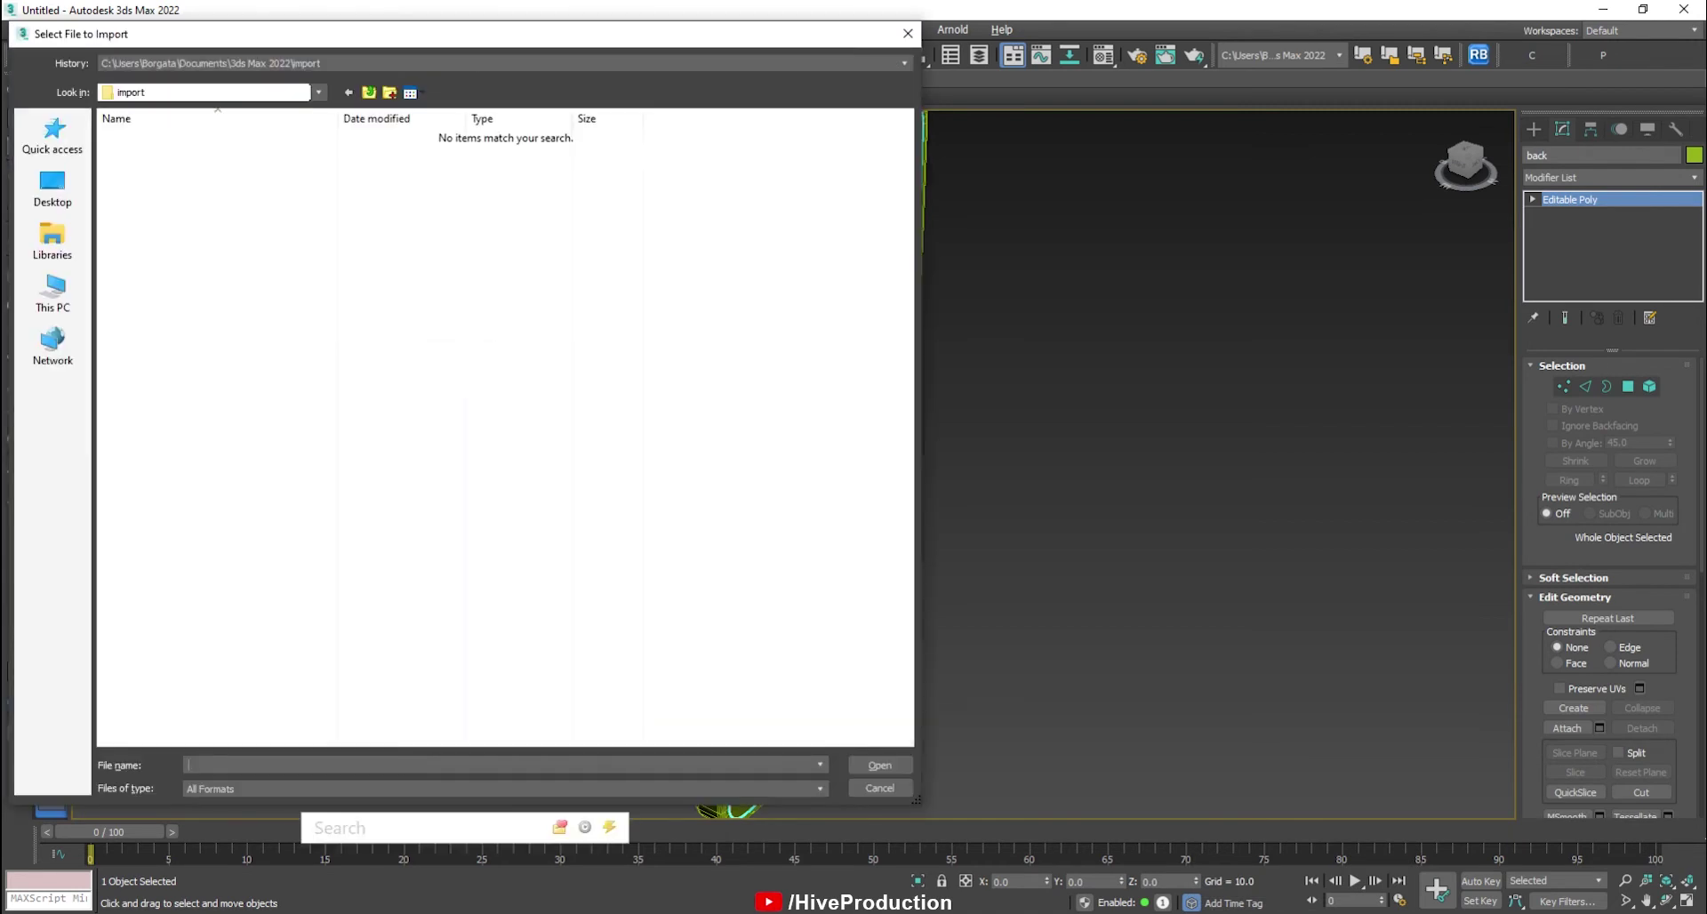
click(285, 63)
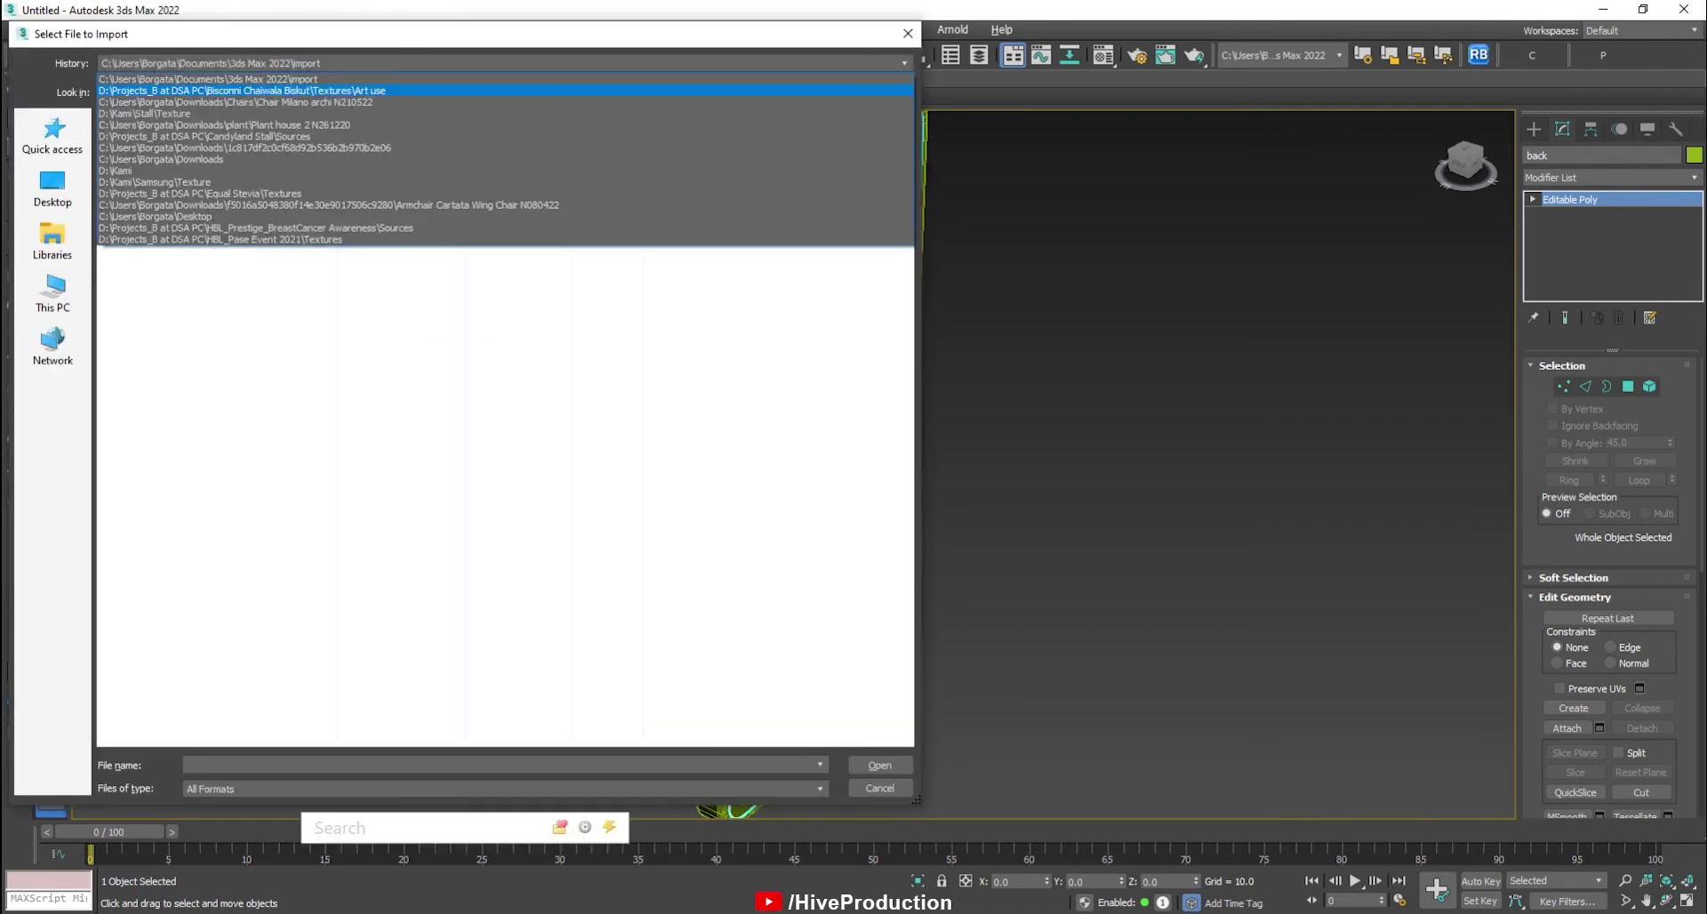
click(285, 114)
click(370, 92)
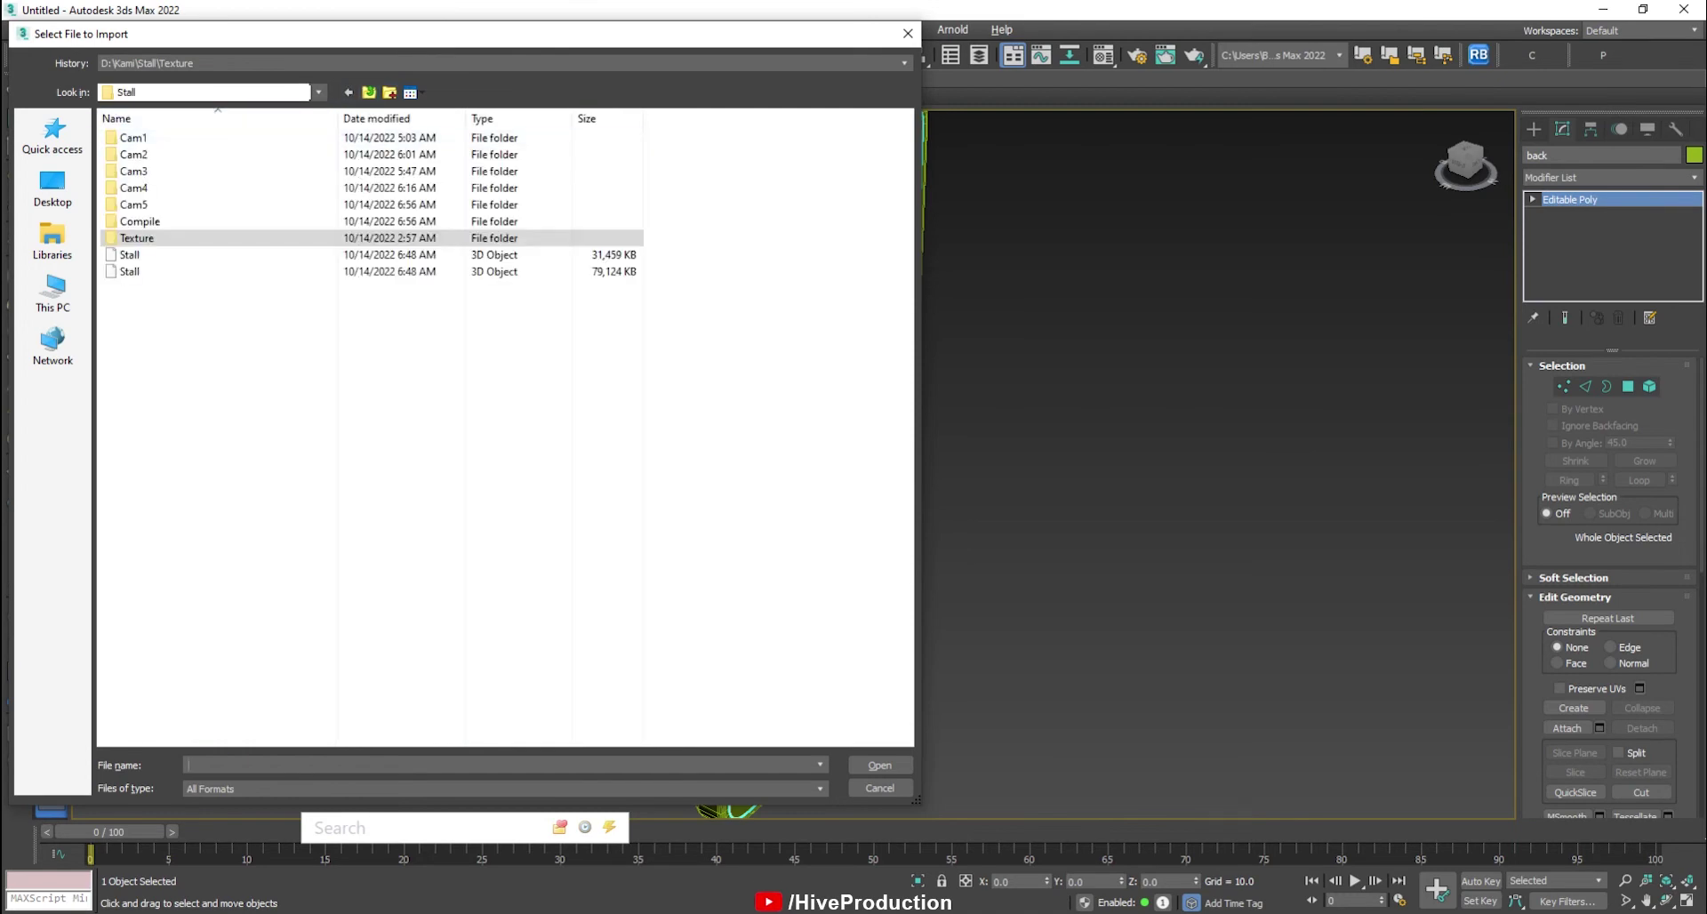
click(370, 92)
double_click(152, 171)
double_click(156, 137)
click(898, 497)
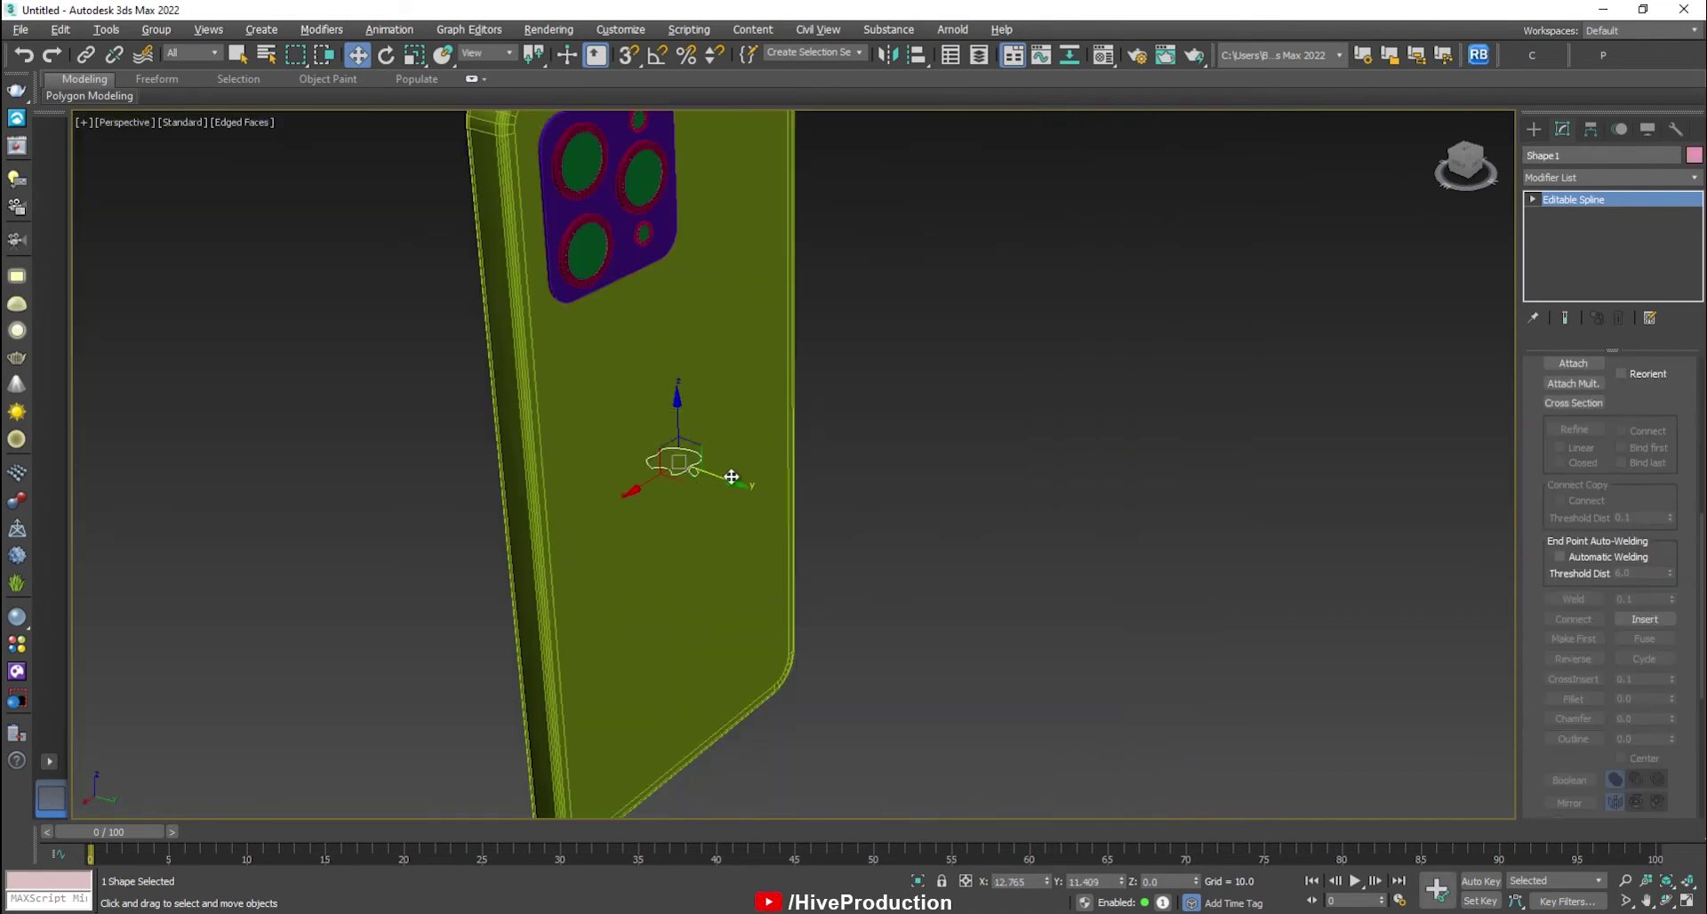
Move the Apple logo shape clear of the phone and rotate it to 90 degrees on X and 180 degrees on Z, standing upright.
drag(676, 473, 933, 560)
key(e)
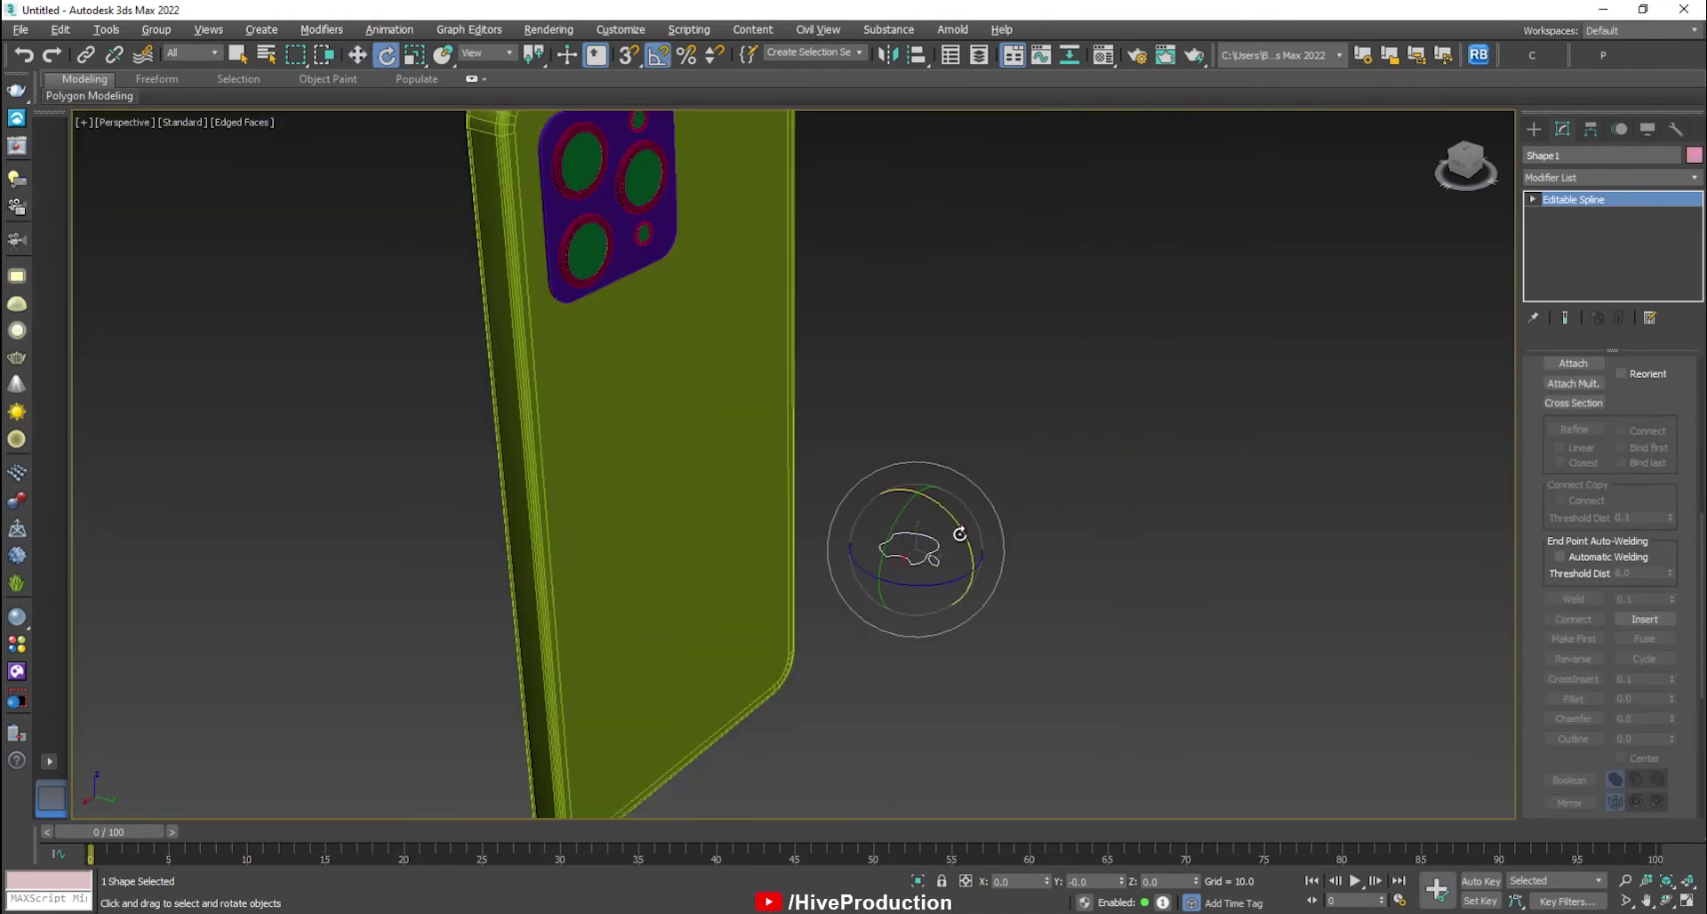
drag(924, 463, 924, 464)
alt+middle_drag(980, 556, 858, 537)
drag(964, 565, 787, 552)
Reset the logo shape's X and Y position to 0, centring it across the phone's back surface.
key(alt+w)
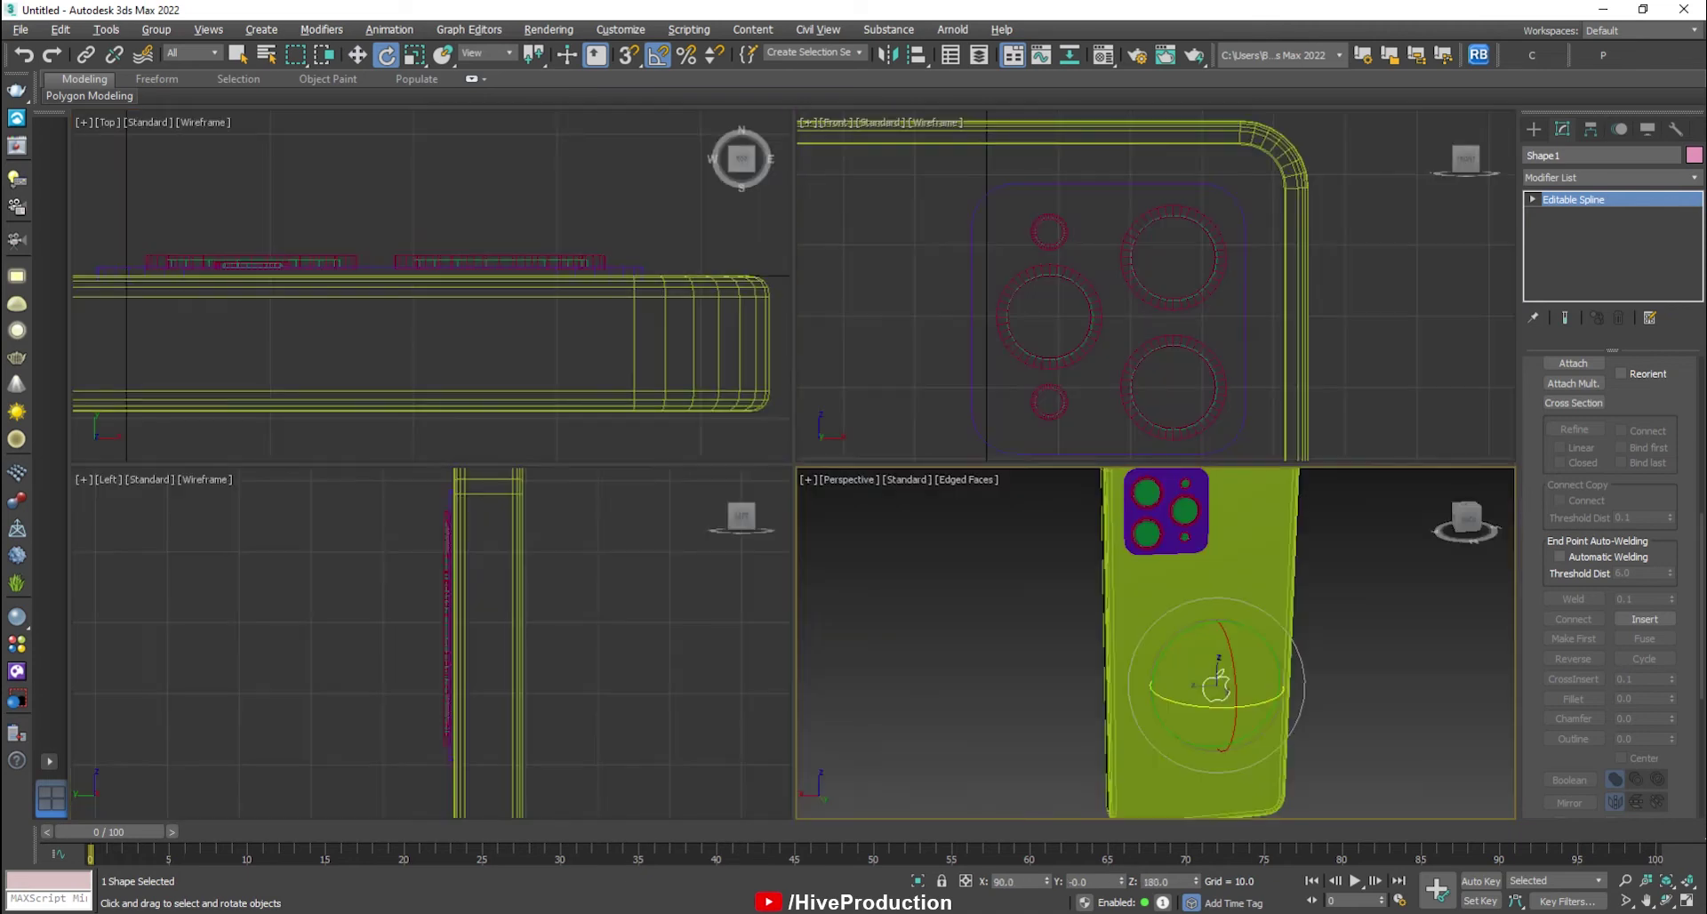
scroll(1067, 395, down, 8)
middle_drag(1072, 425, 1077, 380)
scroll(1078, 380, up, 3)
key(w)
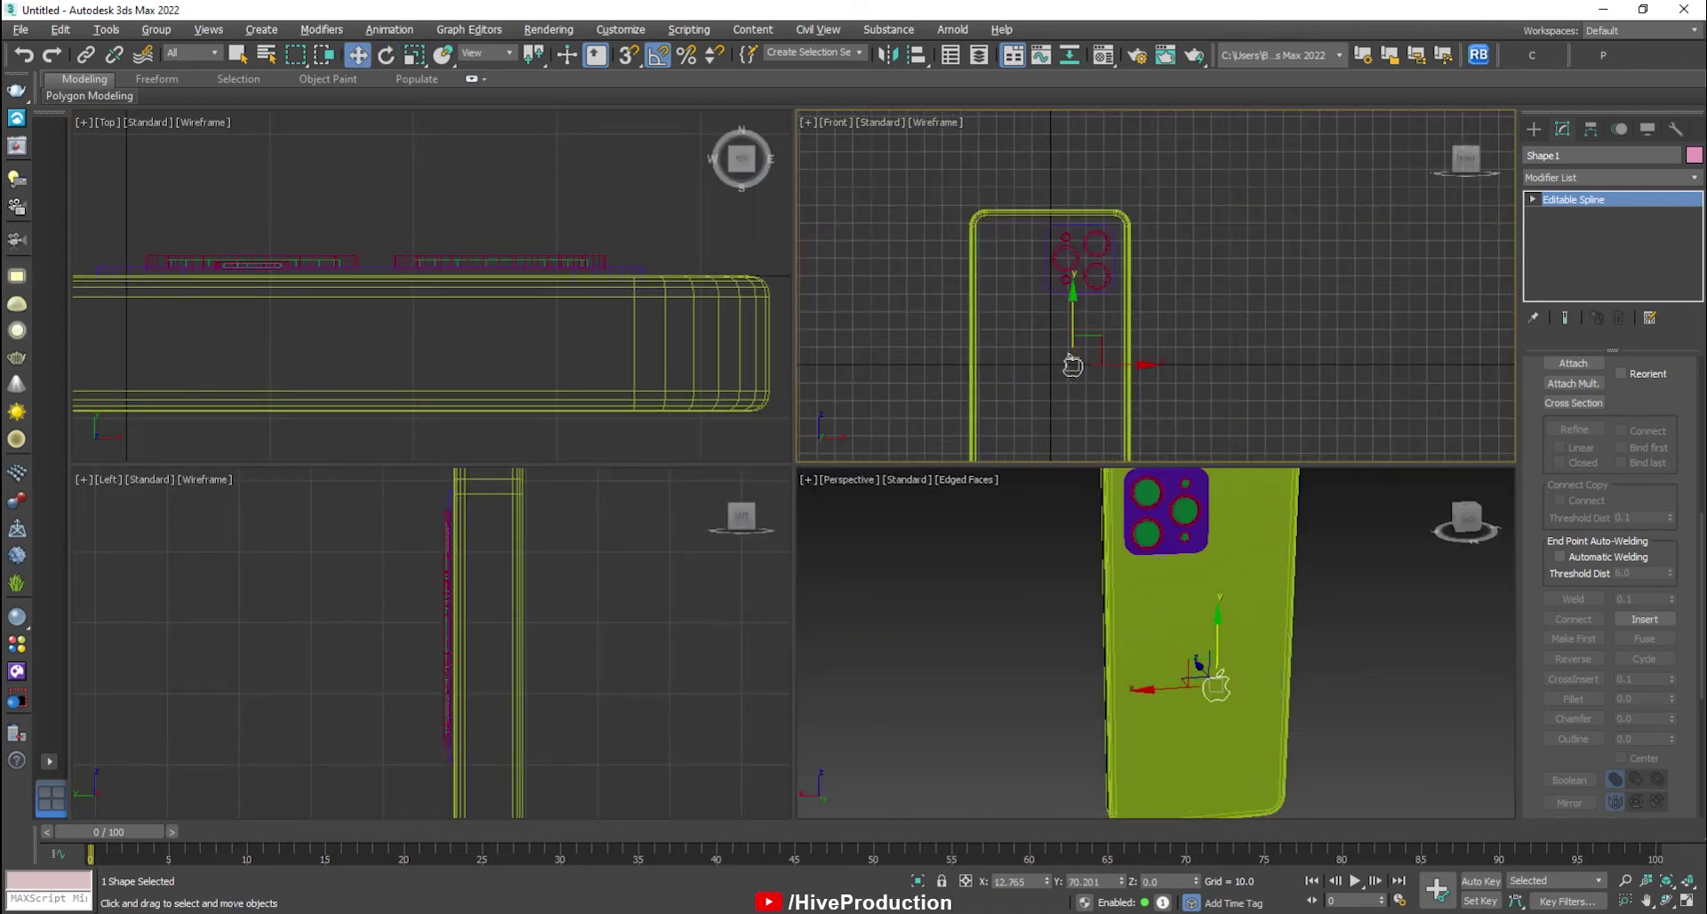
right_click(1122, 881)
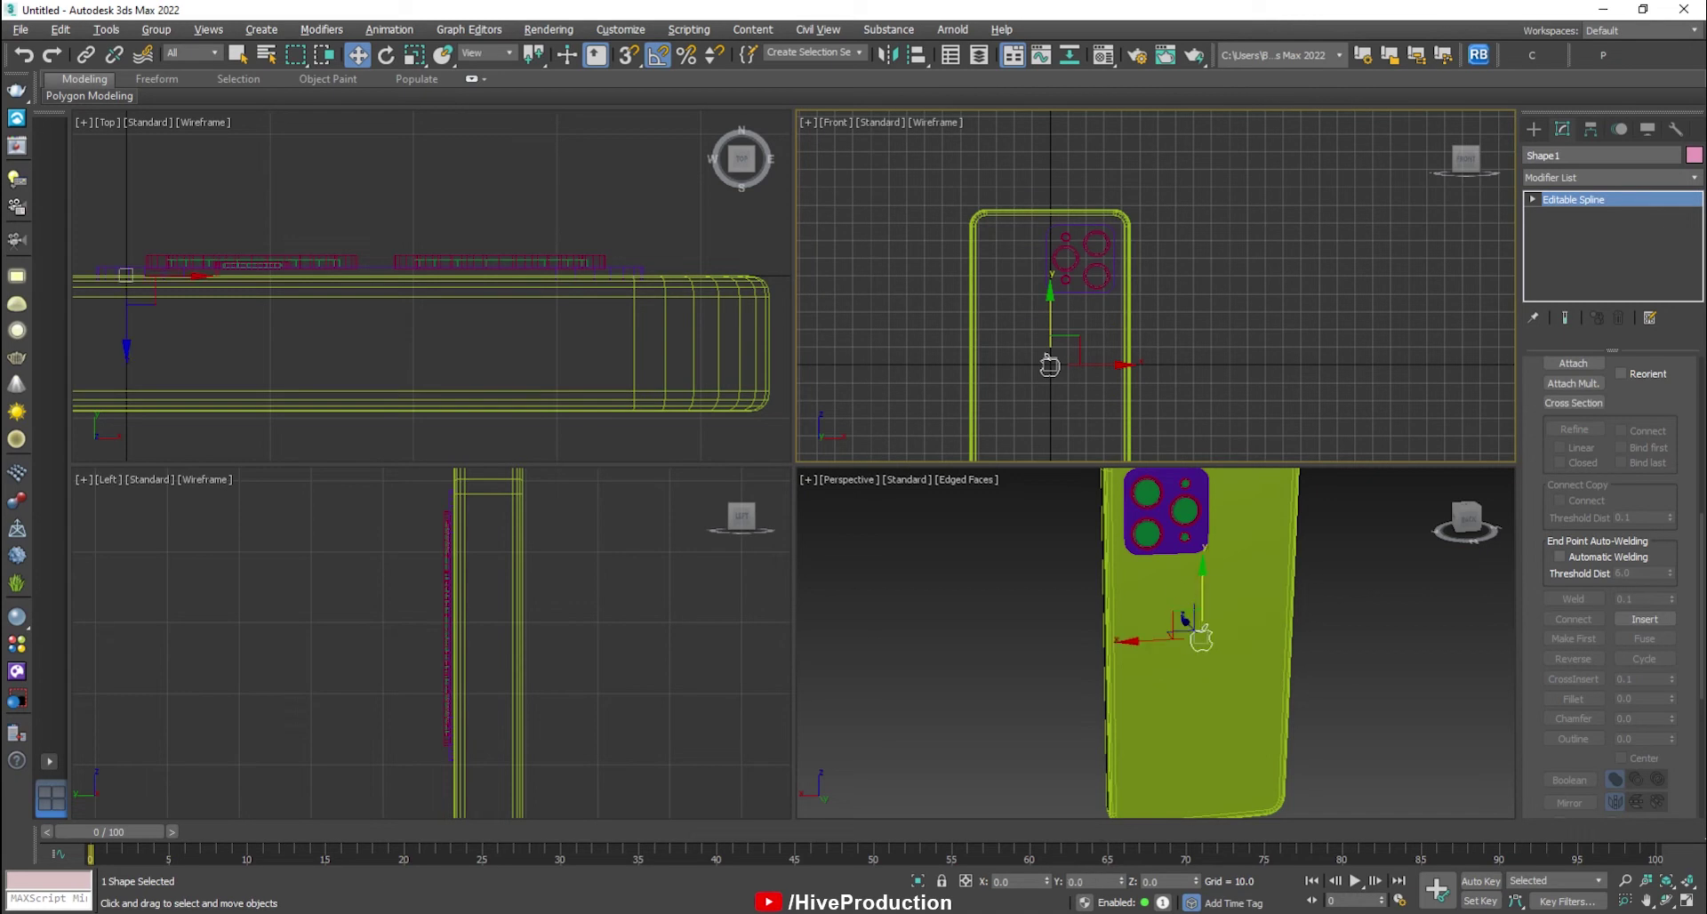
Check the logo's alignment with the back surface from the side, and scale it up uniformly to about 198 percent.
click(601, 694)
scroll(600, 694, down, 5)
drag(1029, 347, 1065, 394)
middle_drag(598, 639, 573, 525)
scroll(573, 524, down, 2)
key(alt+w)
scroll(1302, 640, up, 5)
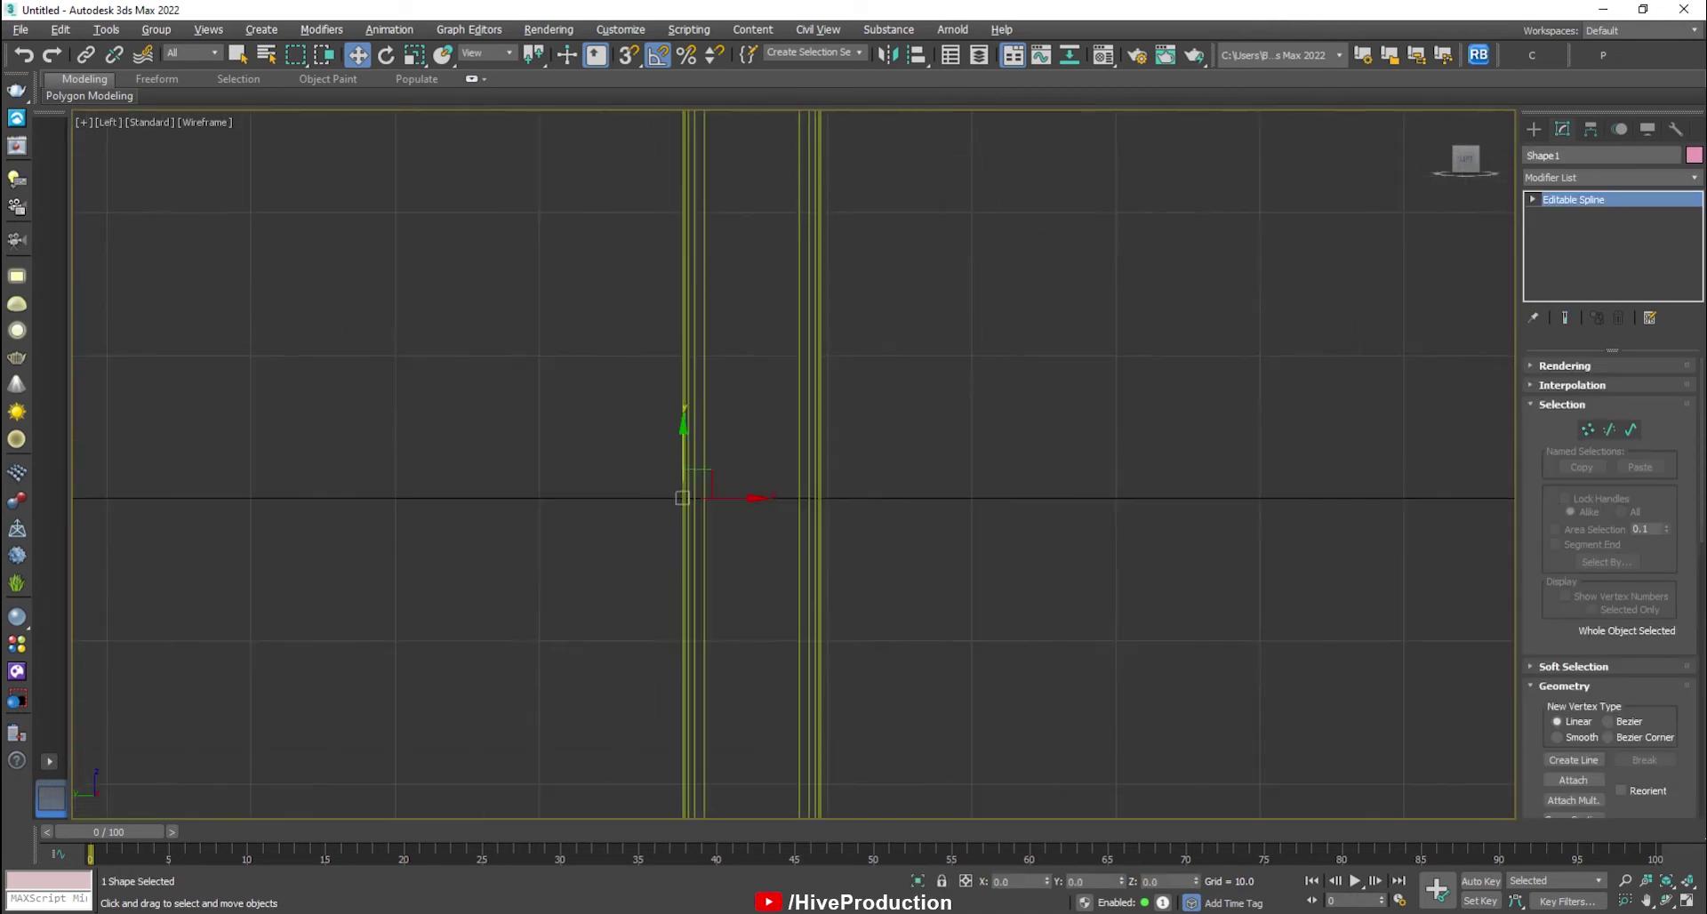
key(alt+w)
key(r)
drag(1050, 365, 1061, 268)
Extrude the Apple logo by 1.0 and sink it into the phone's back so it sits nearly flush.
click(1611, 178)
key(e)
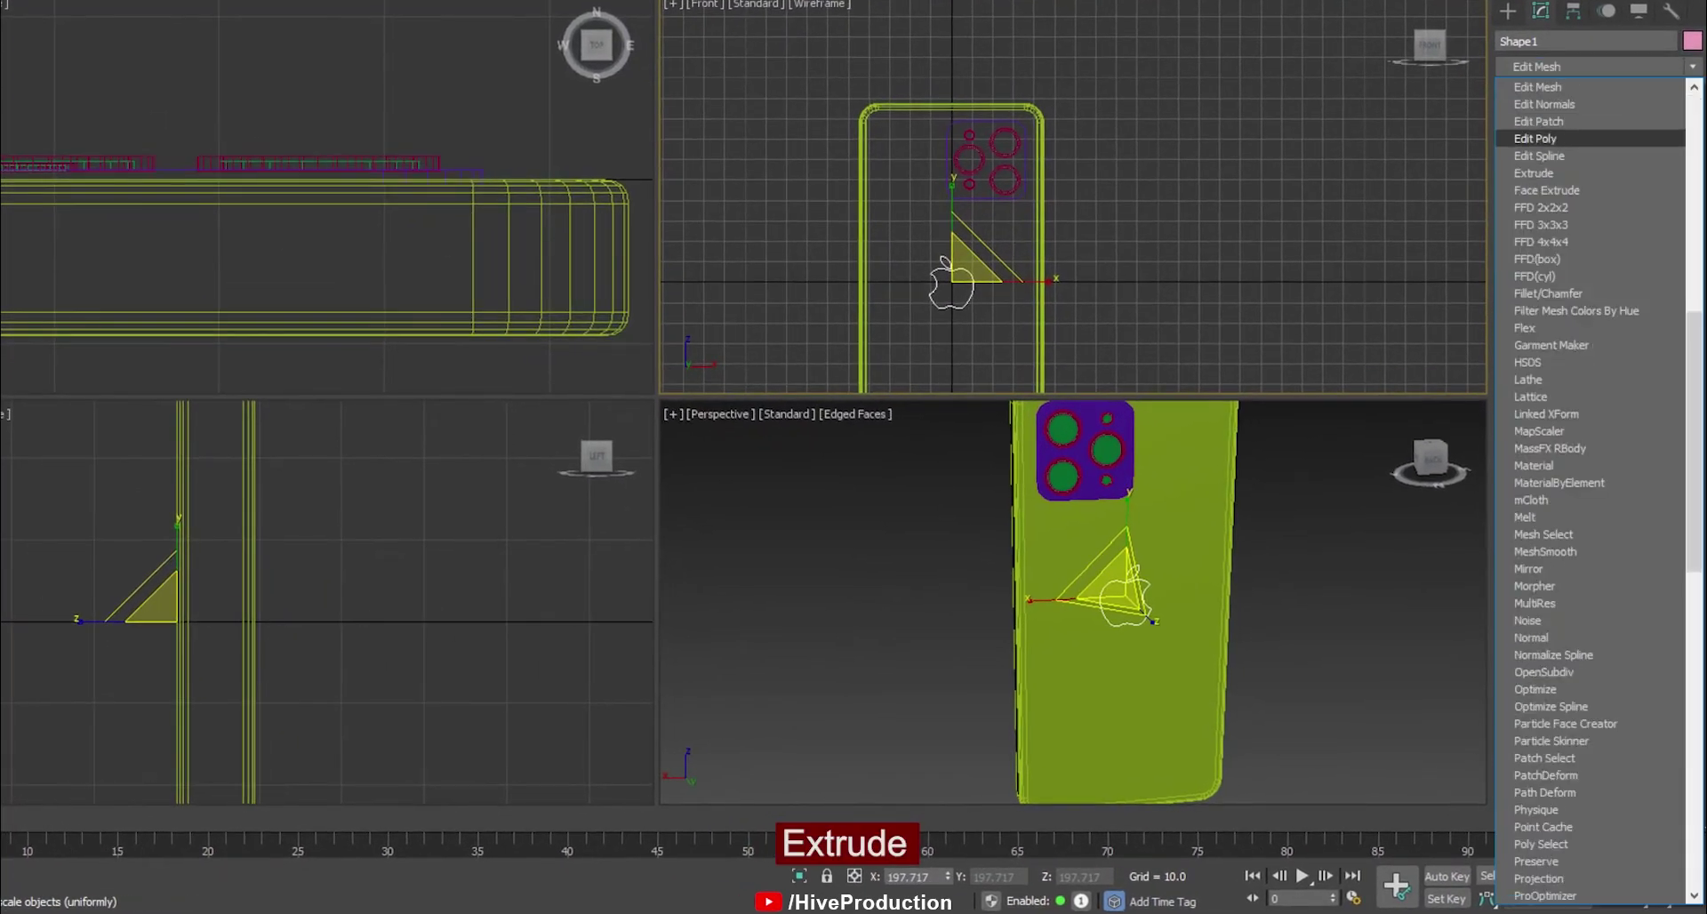
key(Return)
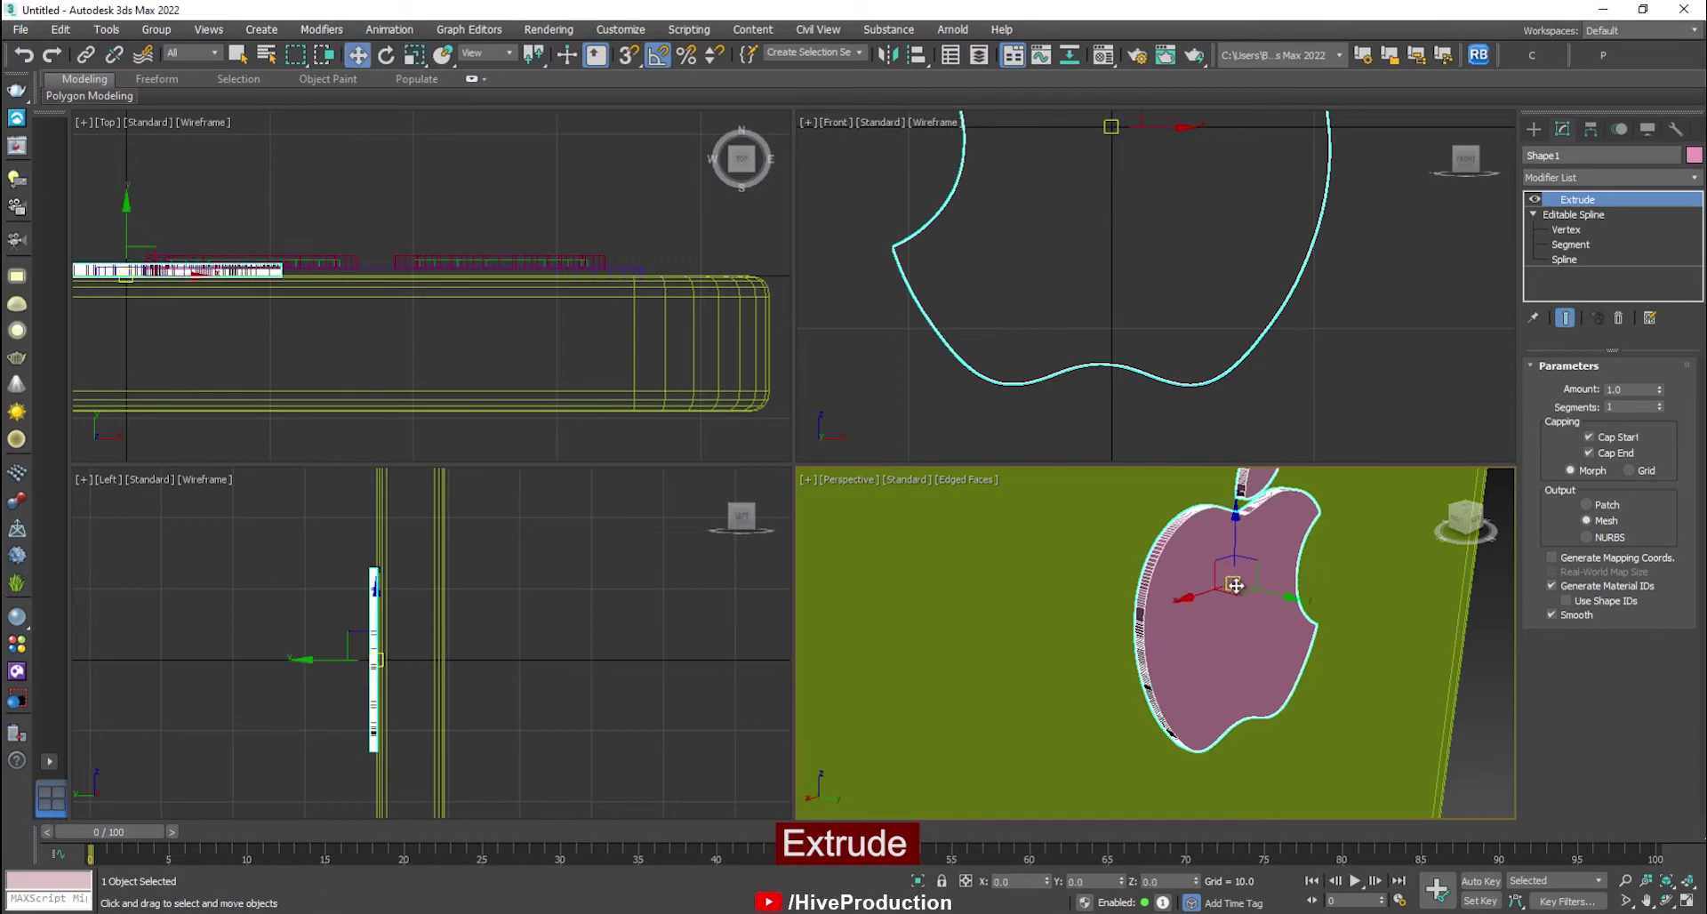
scroll(1237, 585, up, 4)
mouse_move(1256, 584)
mouse_down()
mouse_move(1216, 561)
mouse_move(1243, 570)
mouse_up()
scroll(1214, 642, down, 5)
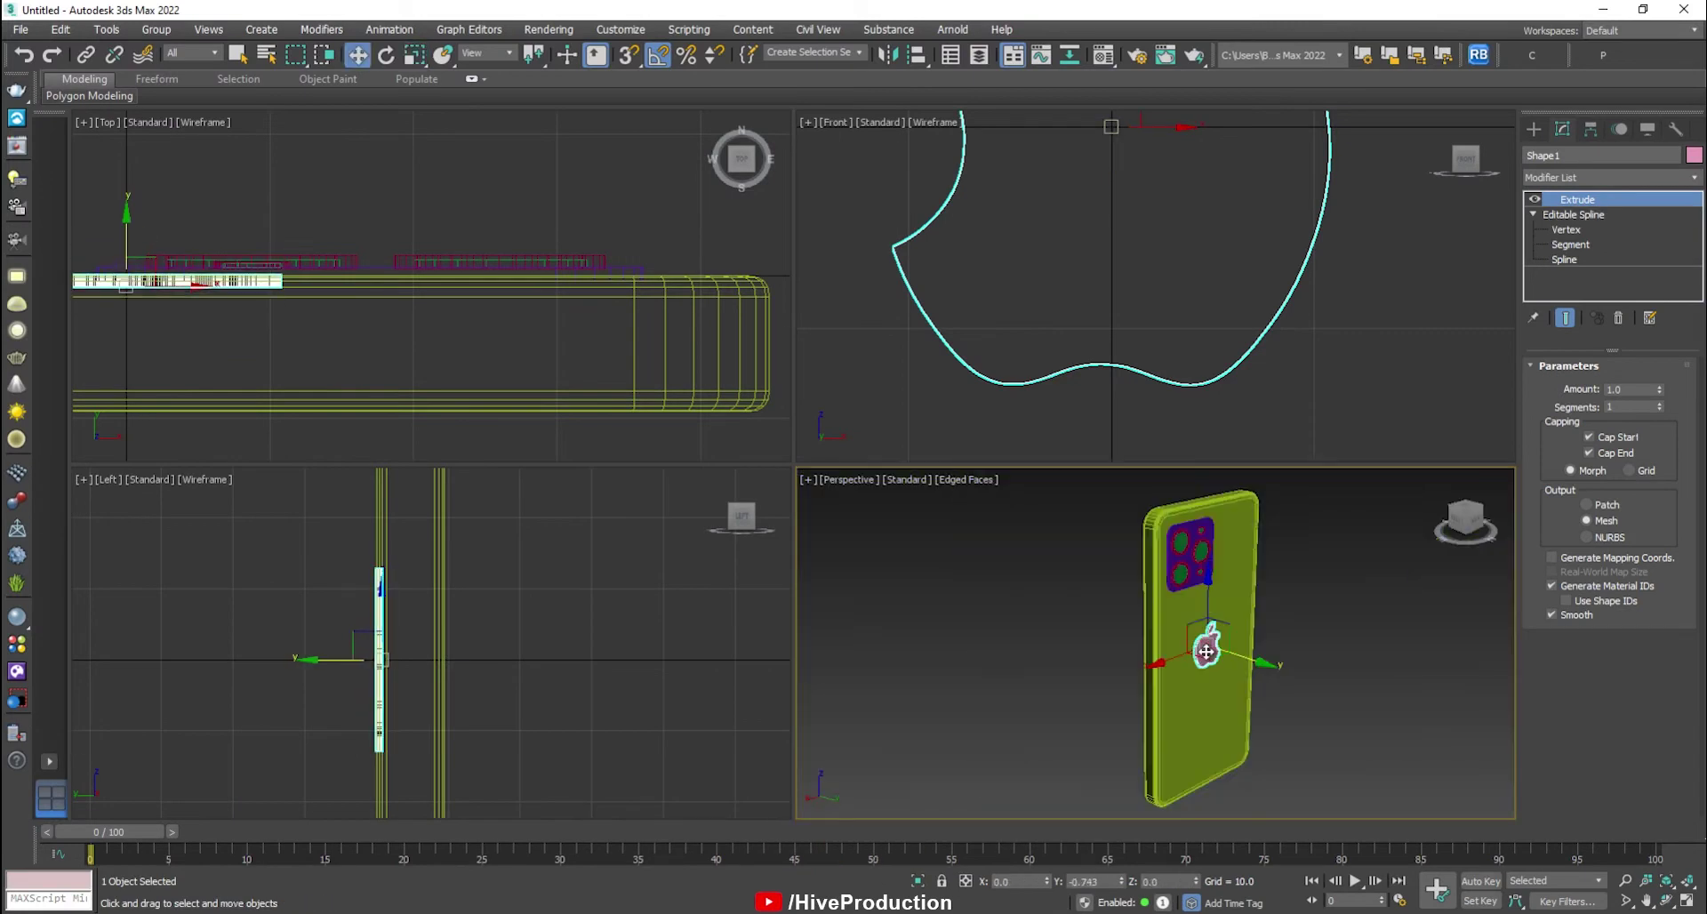
Examine the phone's side, compare it with the iPhone 14 photos in the browser, and return to 3ds Max.
click(1277, 745)
alt+middle_drag(1276, 745, 987, 721)
scroll(416, 664, down, 6)
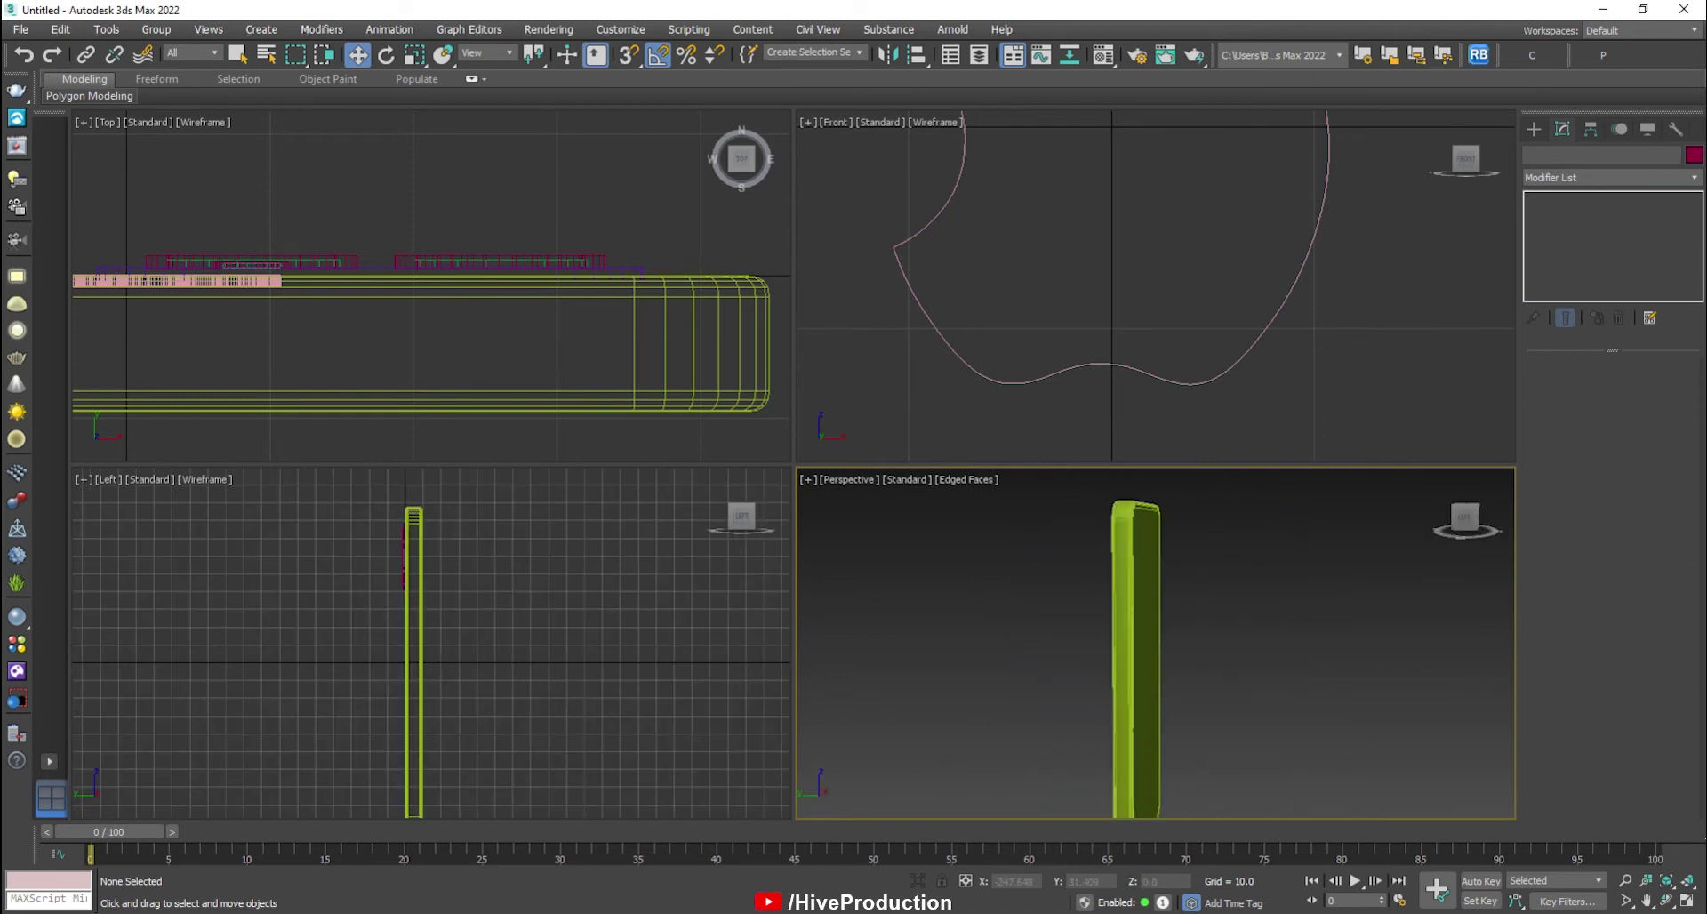
key(alt+Tab)
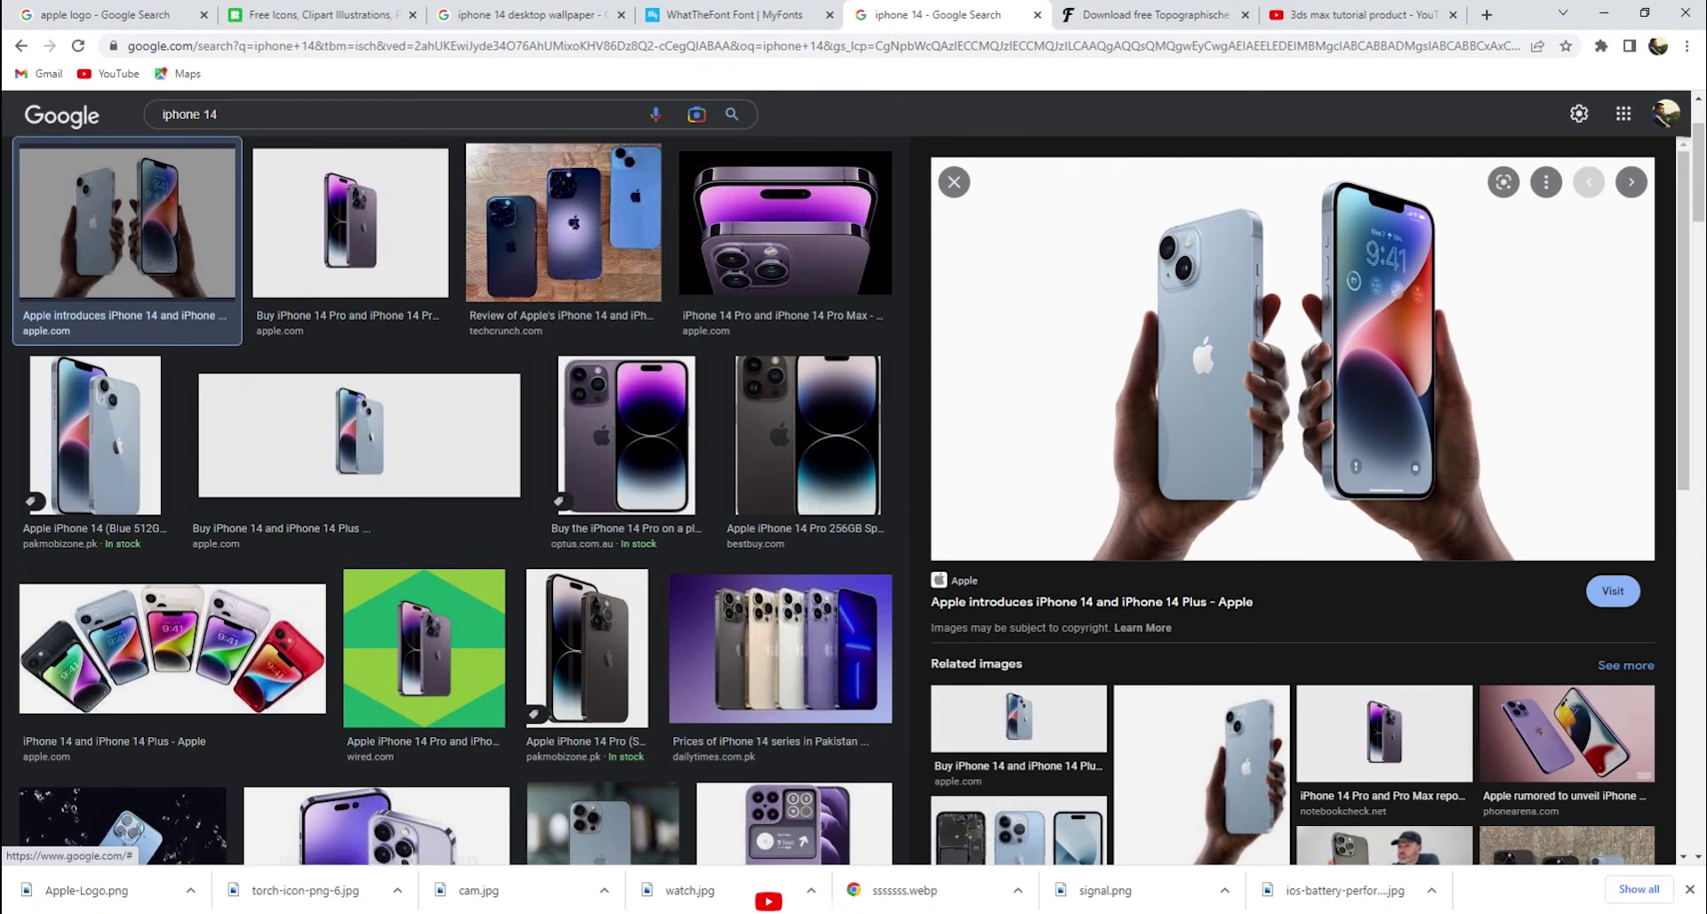
click(1567, 733)
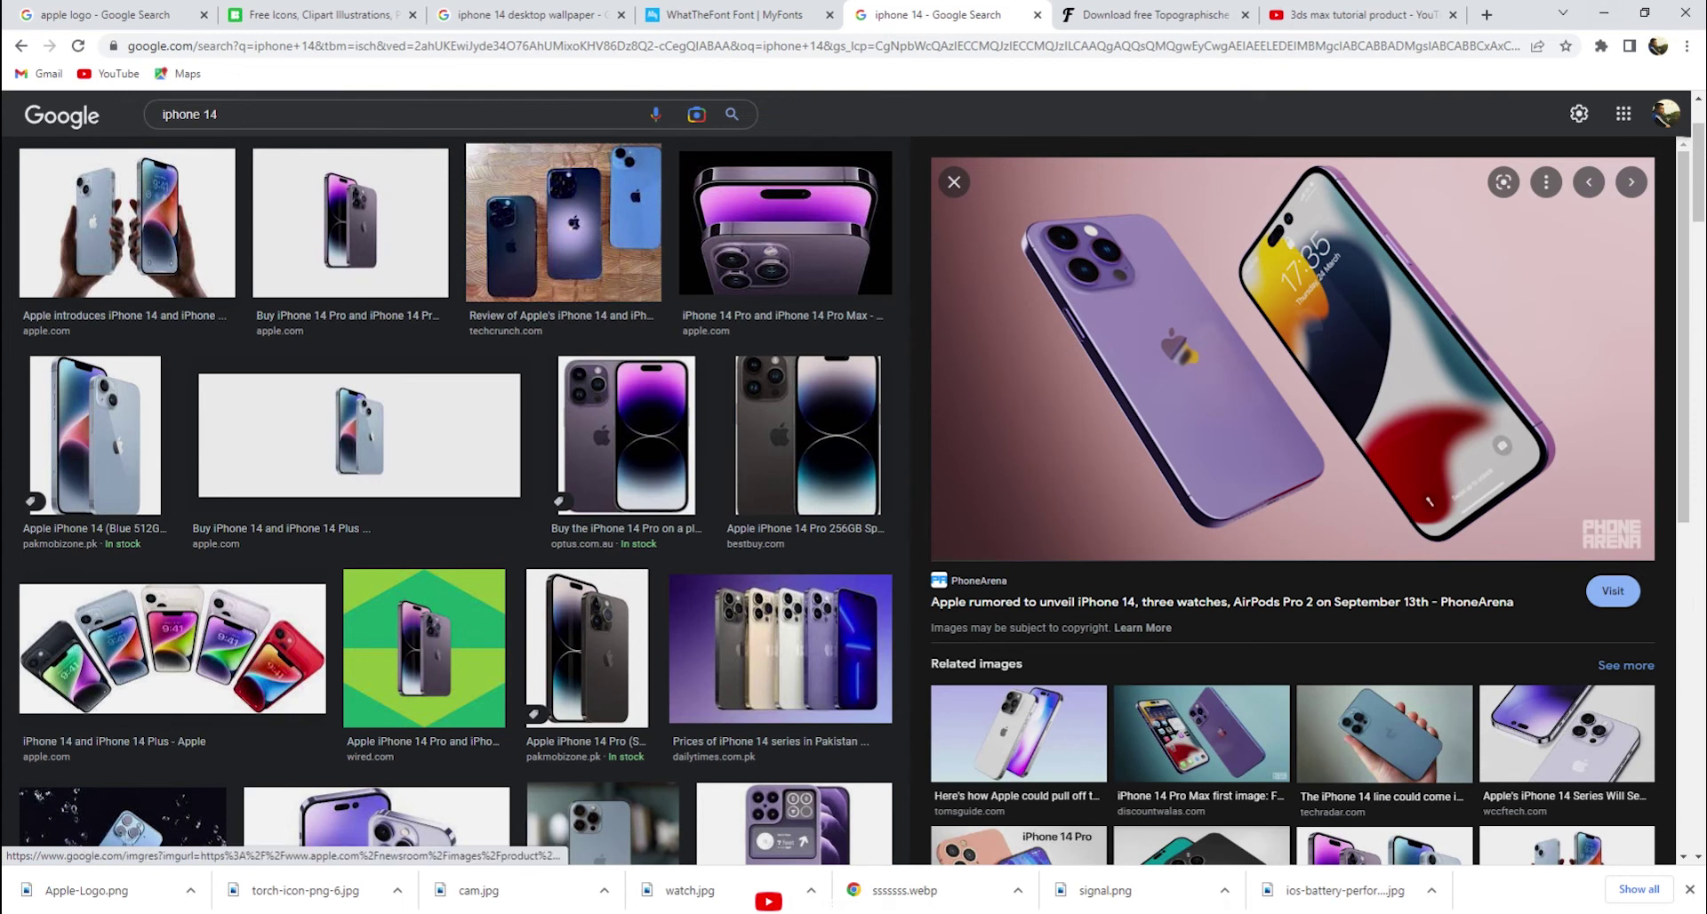
click(127, 222)
click(1604, 14)
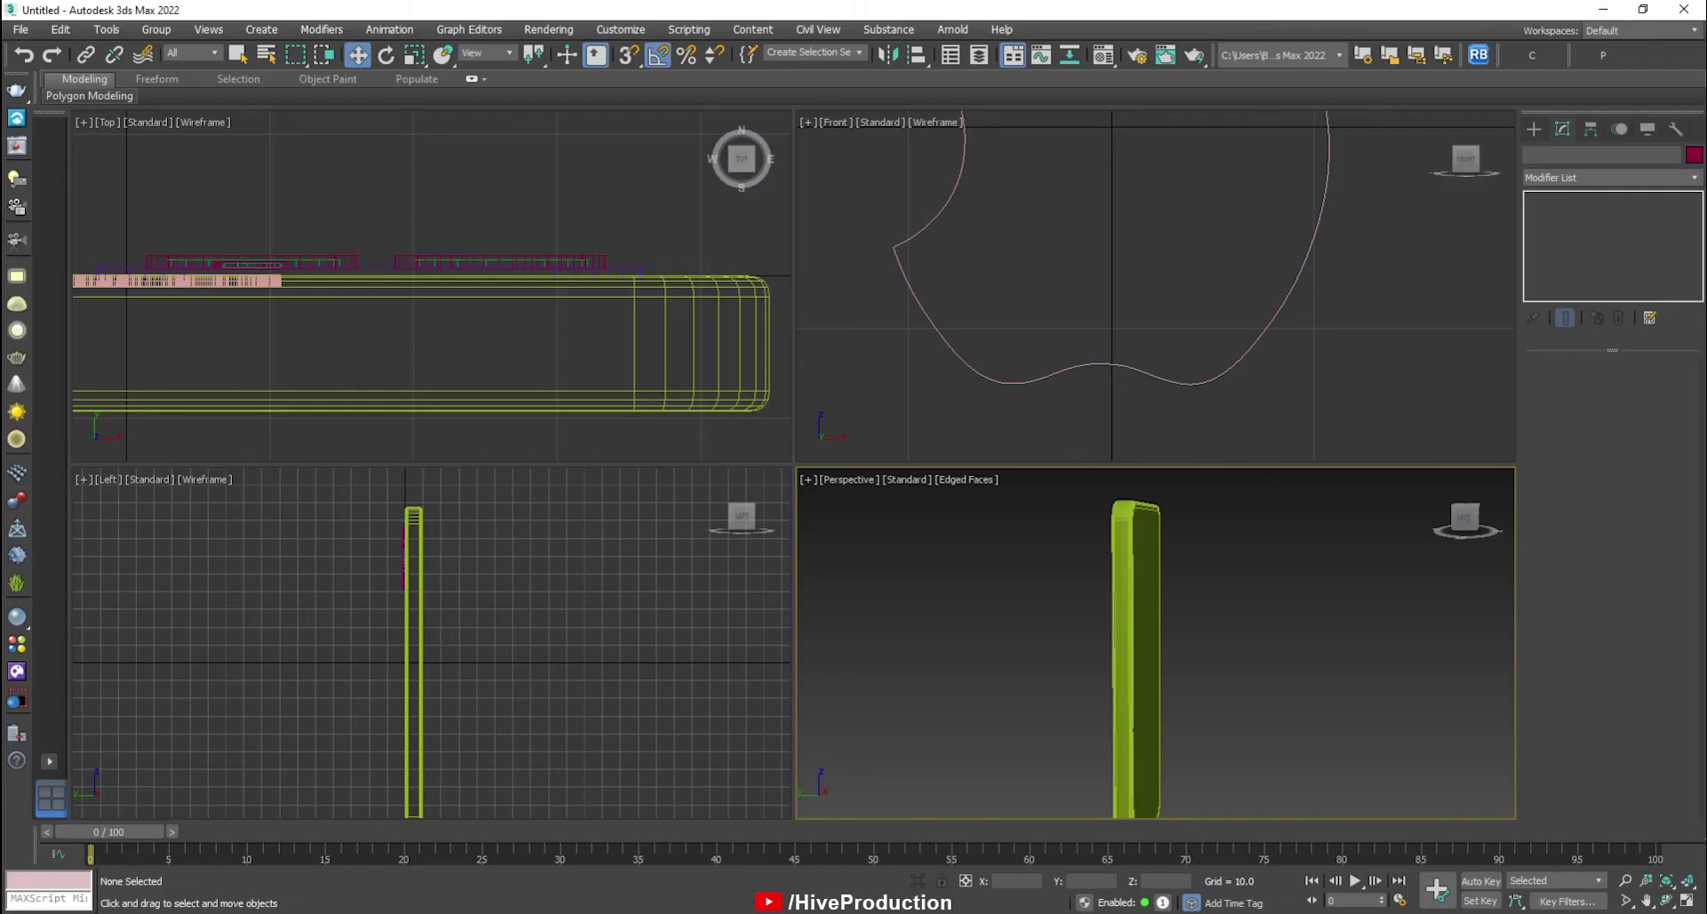
Draw two rectangles on the phone's side in the Left view, about 8.7 by 1.8, and below it about 12.4 by 3.6.
key(alt+w)
click(1534, 130)
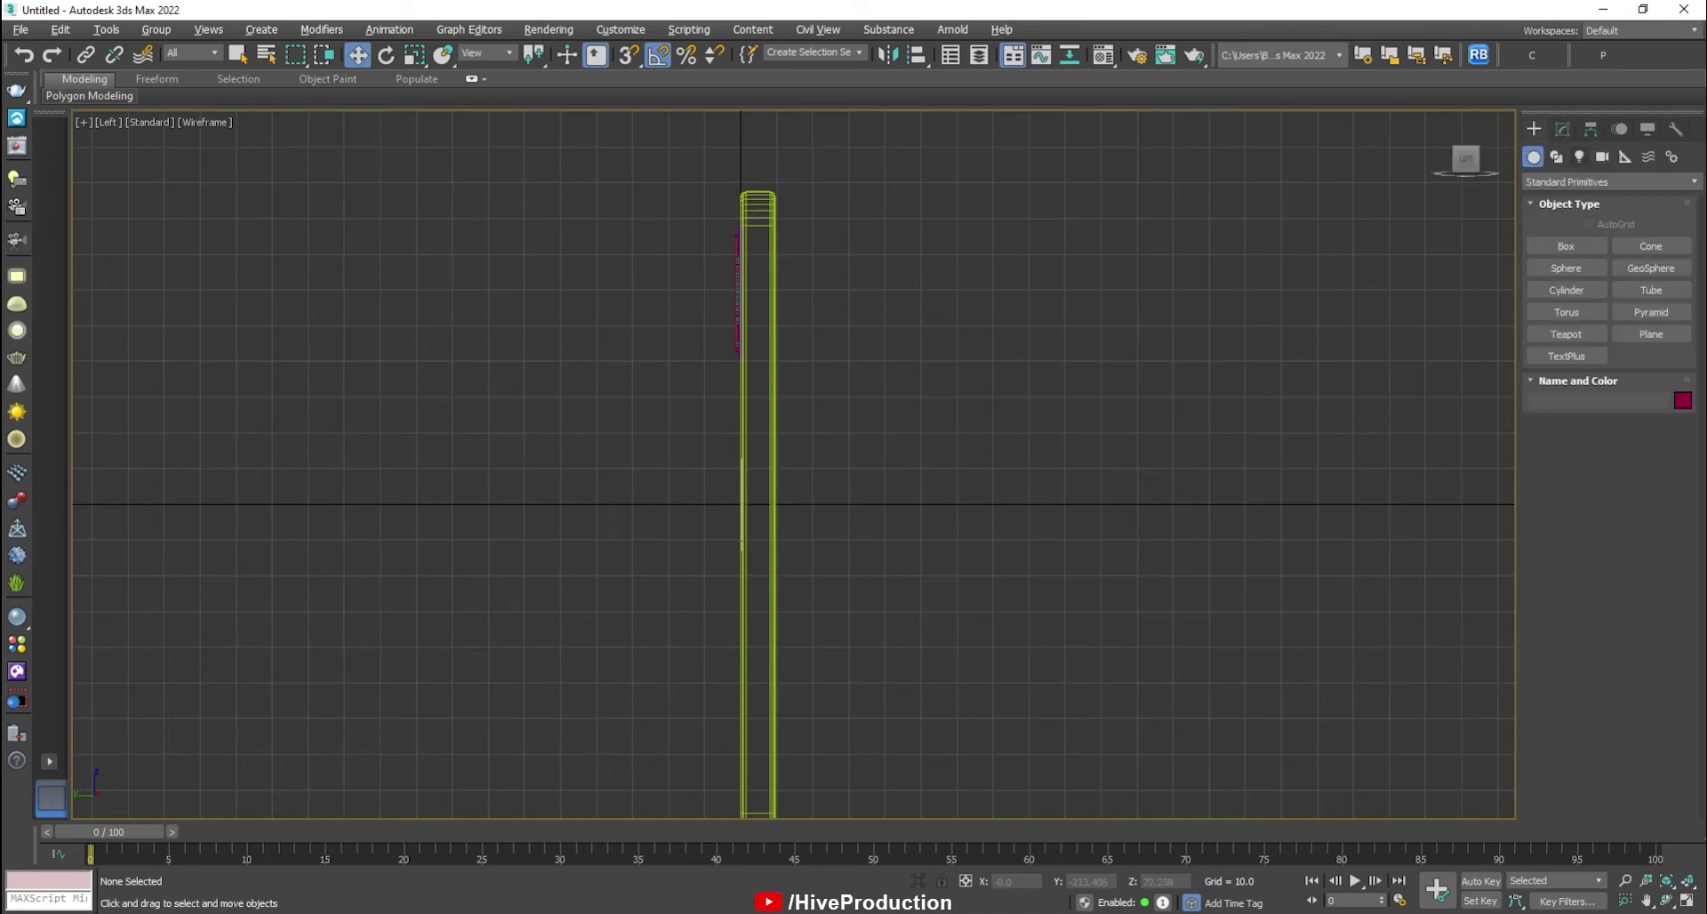
click(1556, 157)
click(1651, 267)
scroll(896, 374, up, 4)
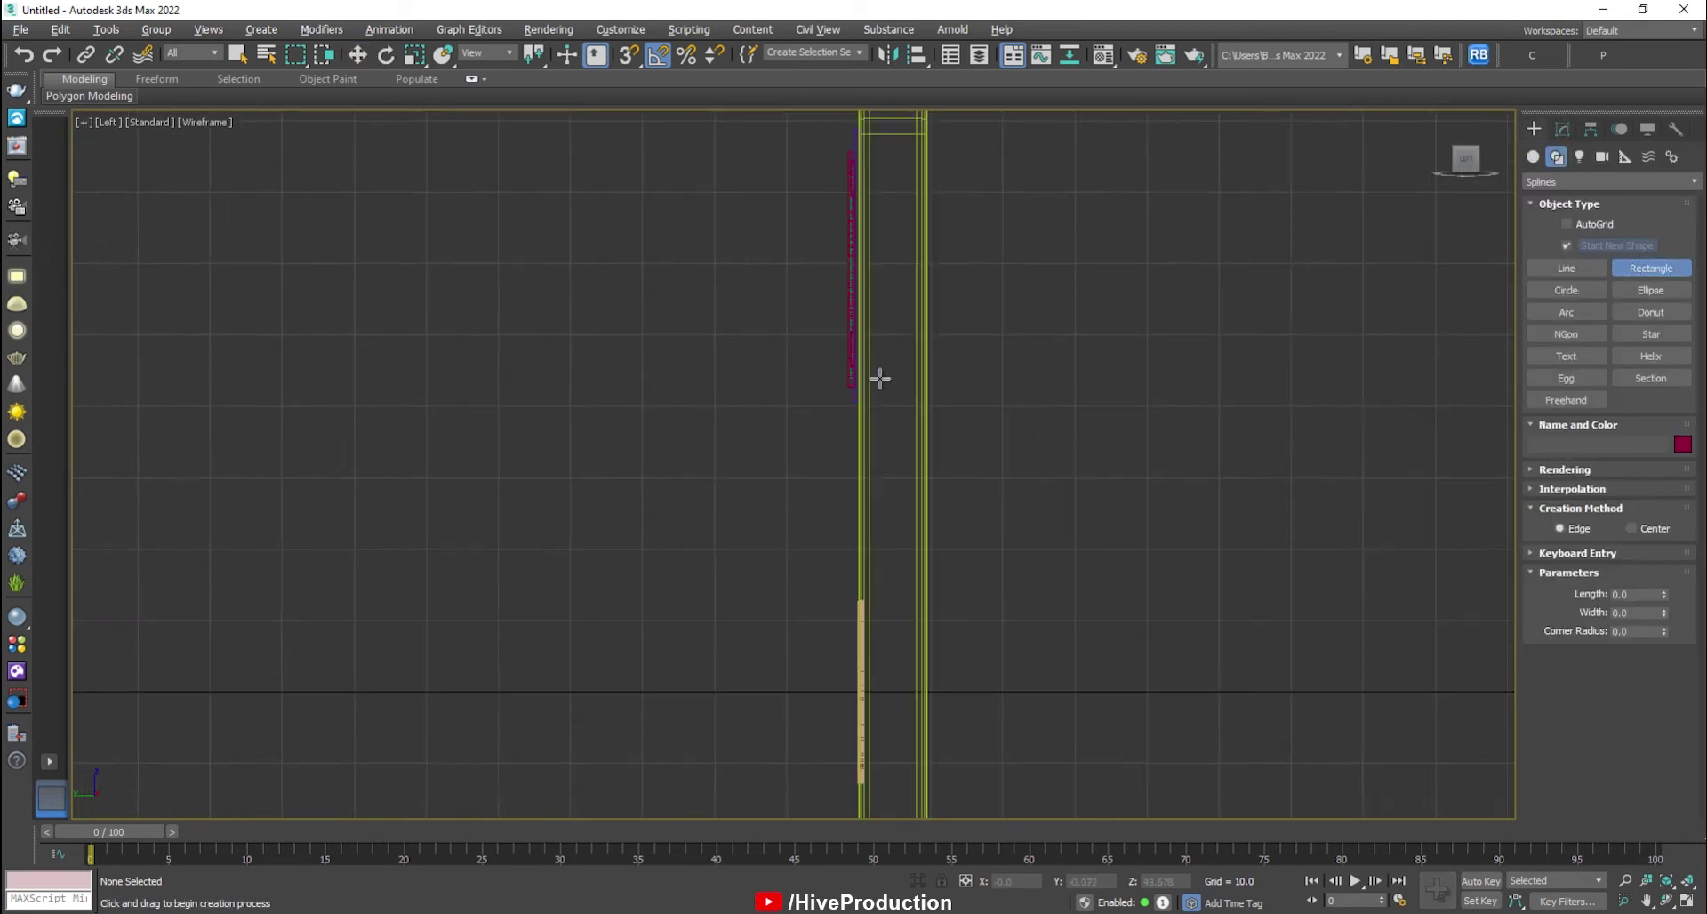
drag(886, 246, 900, 293)
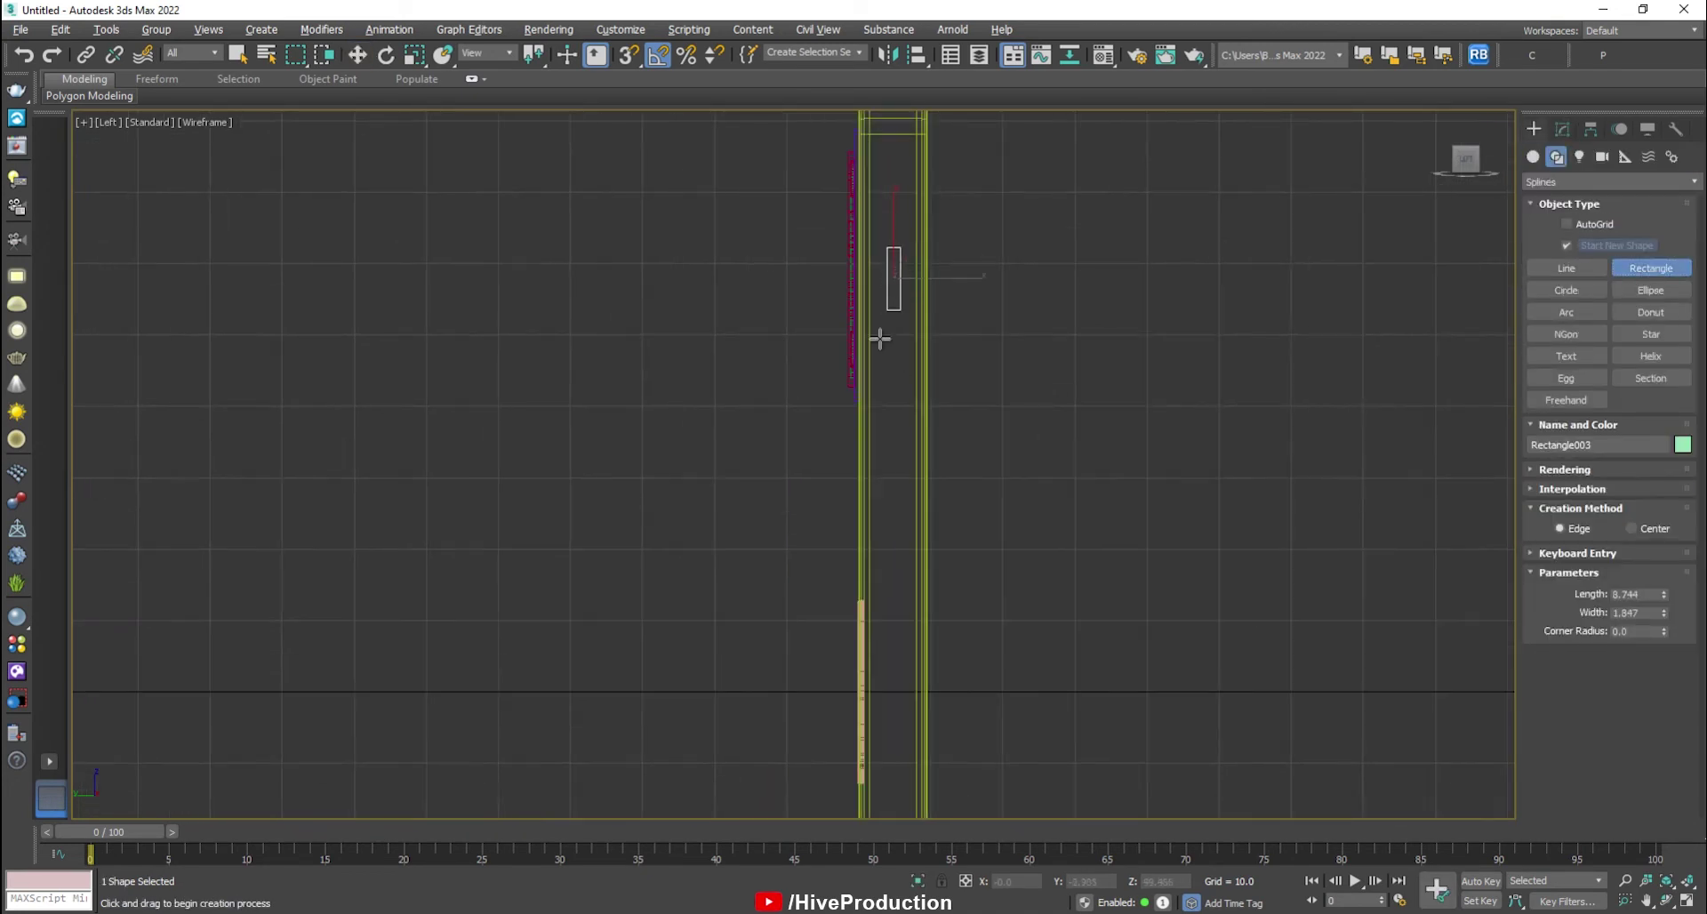
drag(894, 406, 903, 413)
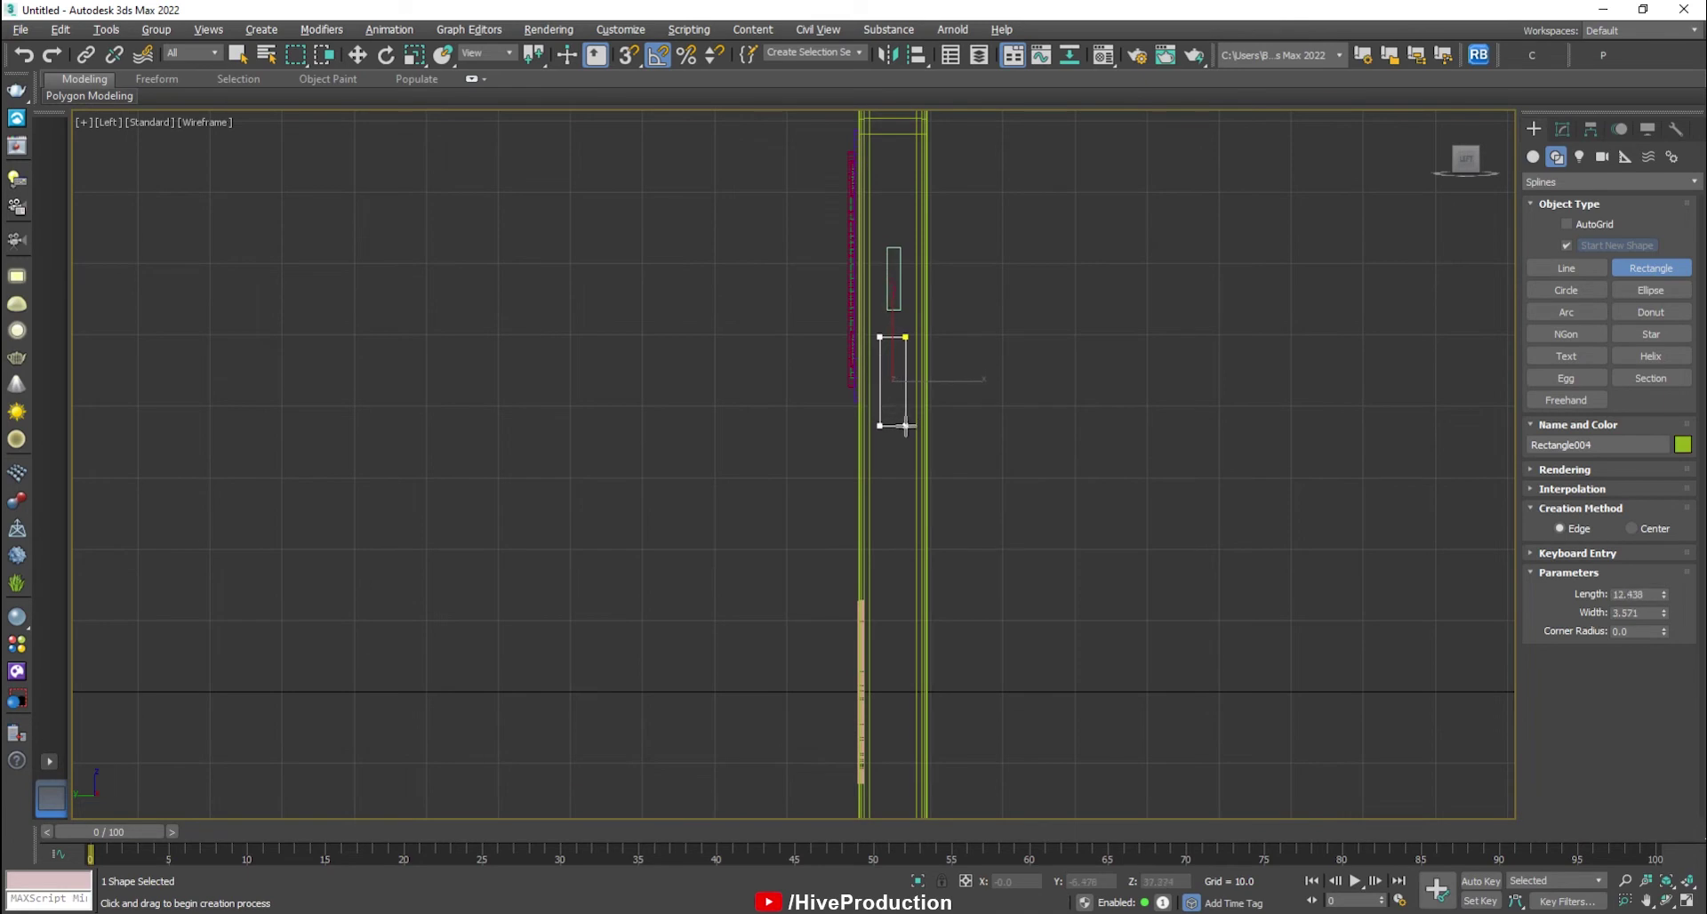
Convert the lower rectangle to an editable spline and fillet all its corner vertices into fully rounded ends.
scroll(904, 432, up, 2)
key(w)
right_click(906, 315)
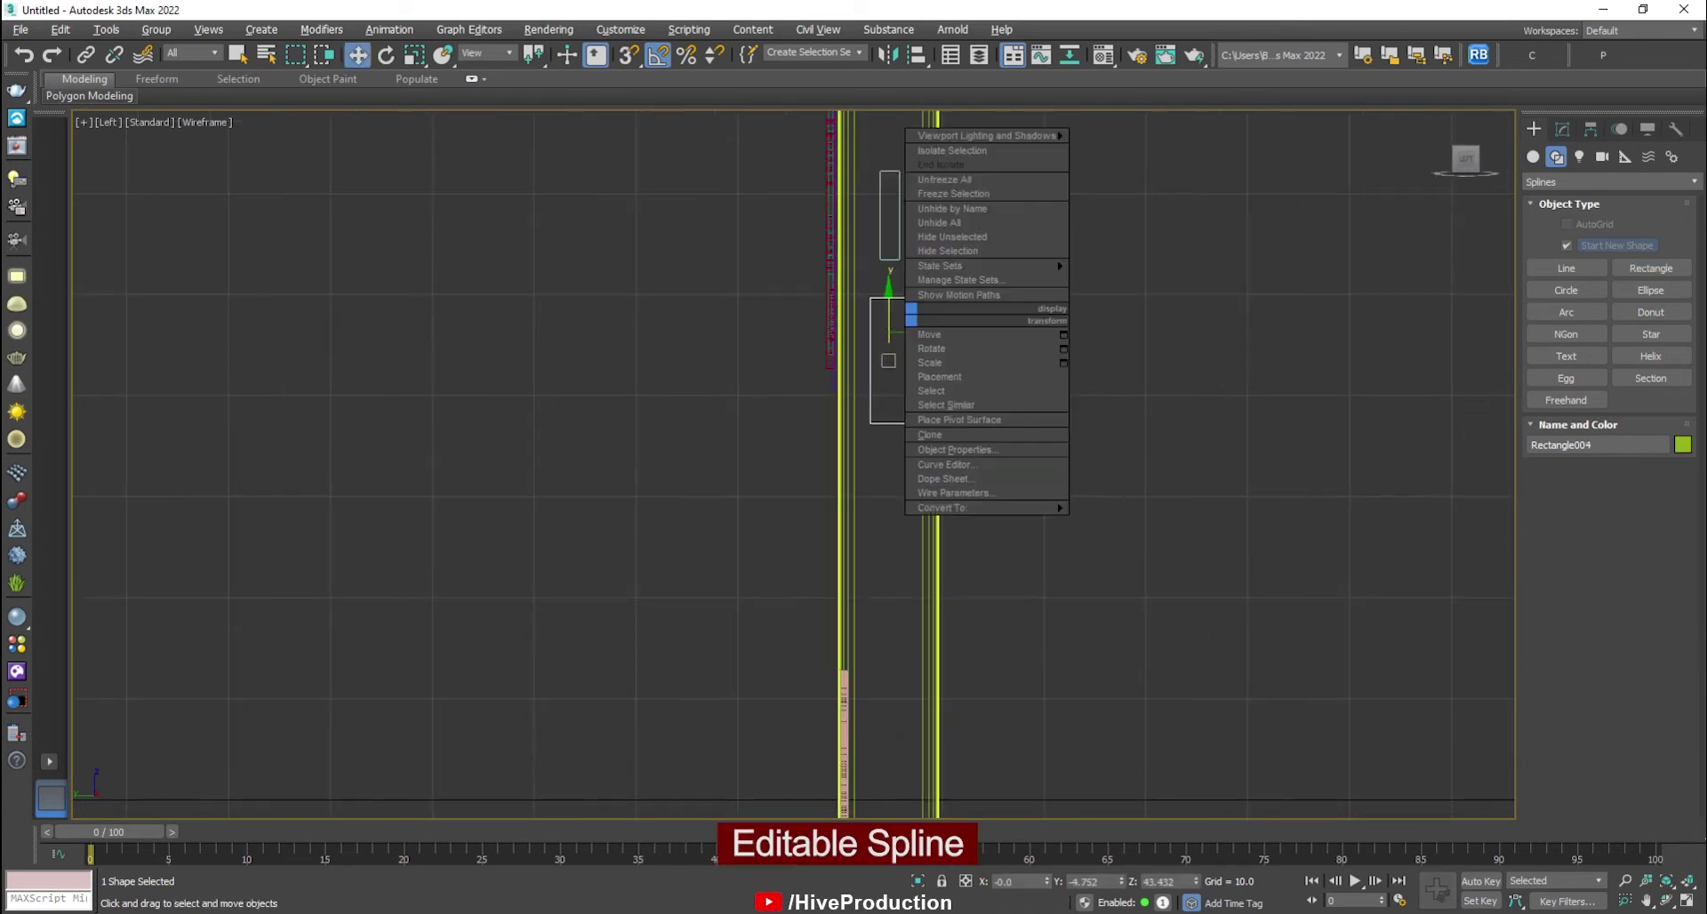
mouse_move(978, 508)
click(1133, 508)
key(1)
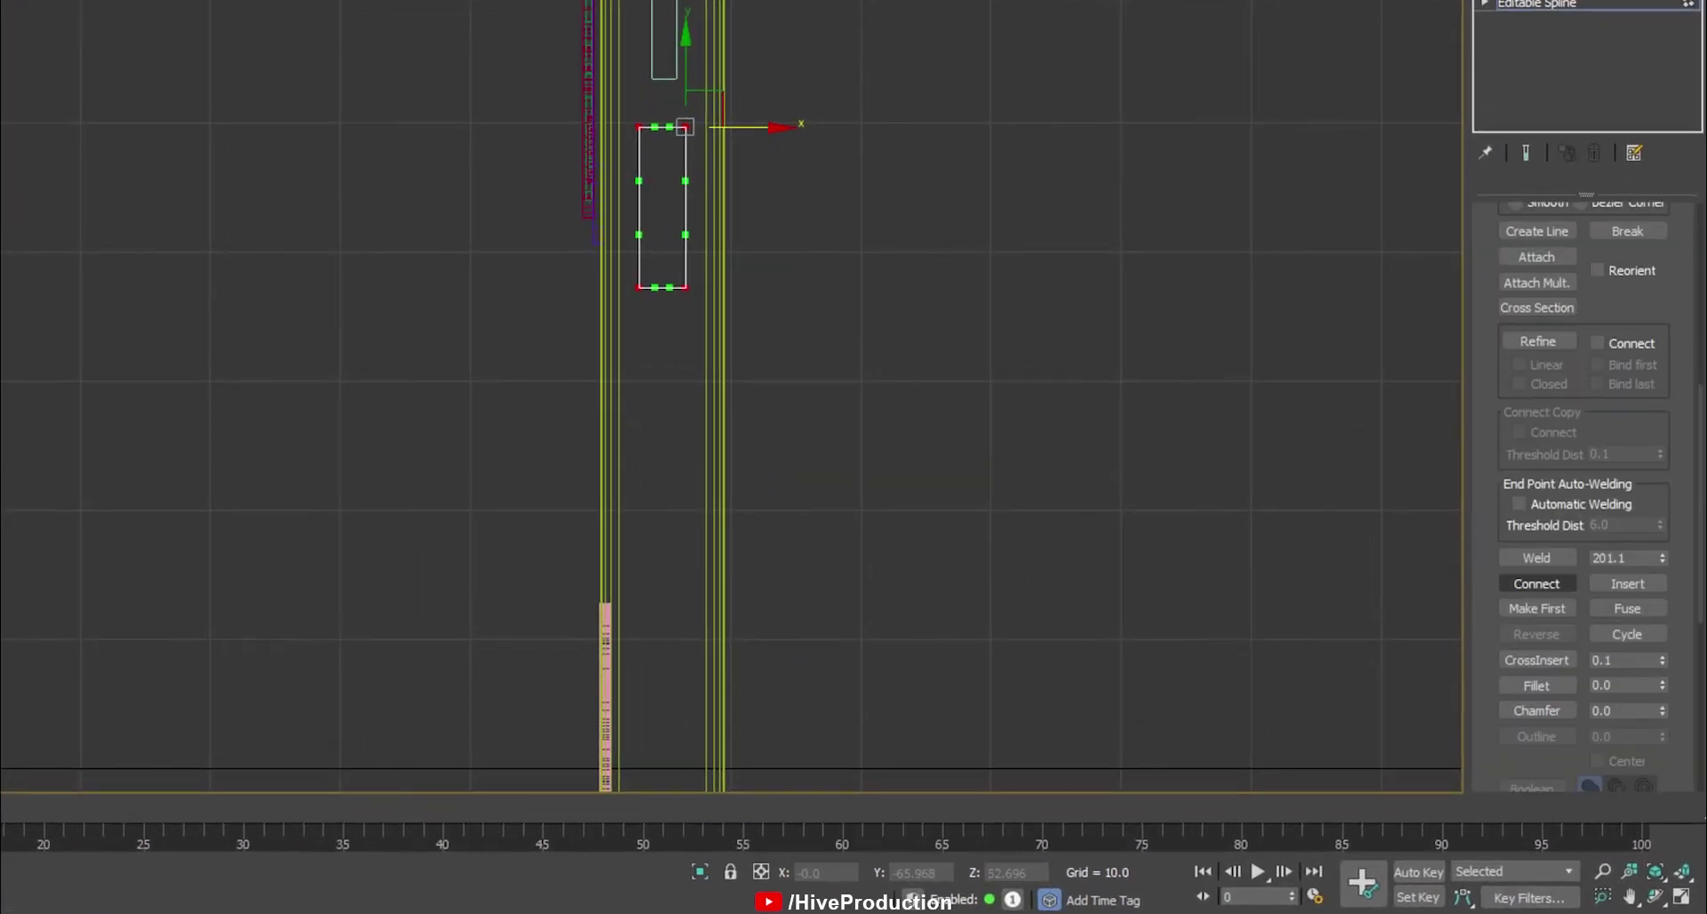
click(1537, 558)
scroll(674, 151, down, 3)
key(ctrl+z)
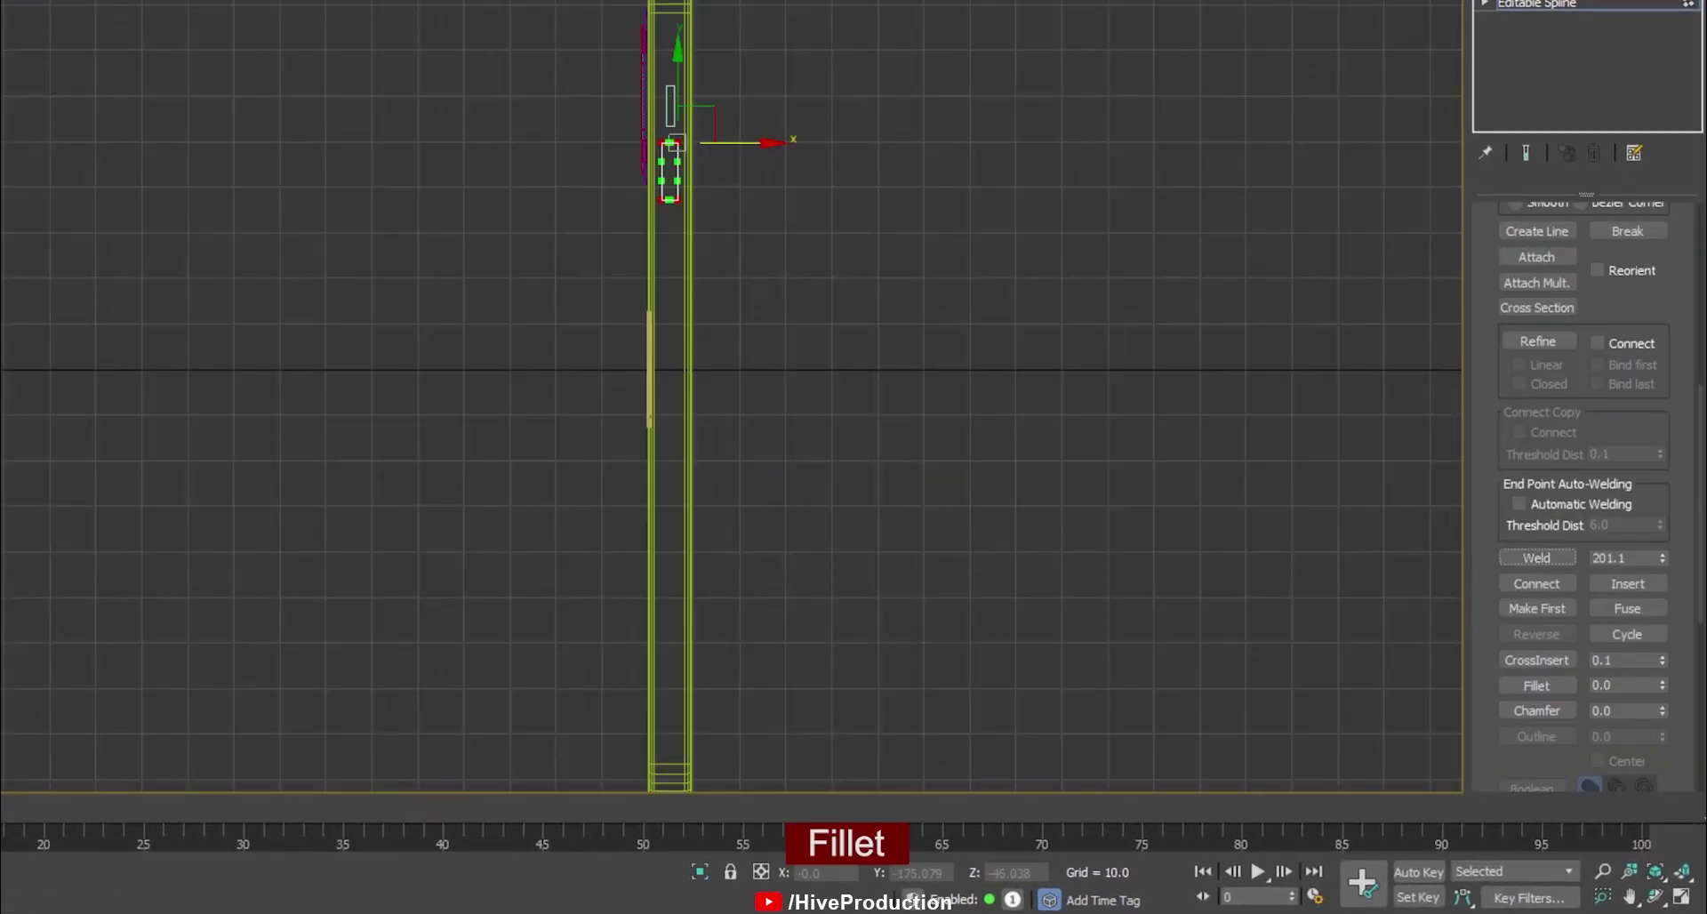
drag(682, 94, 683, 93)
scroll(681, 165, up, 3)
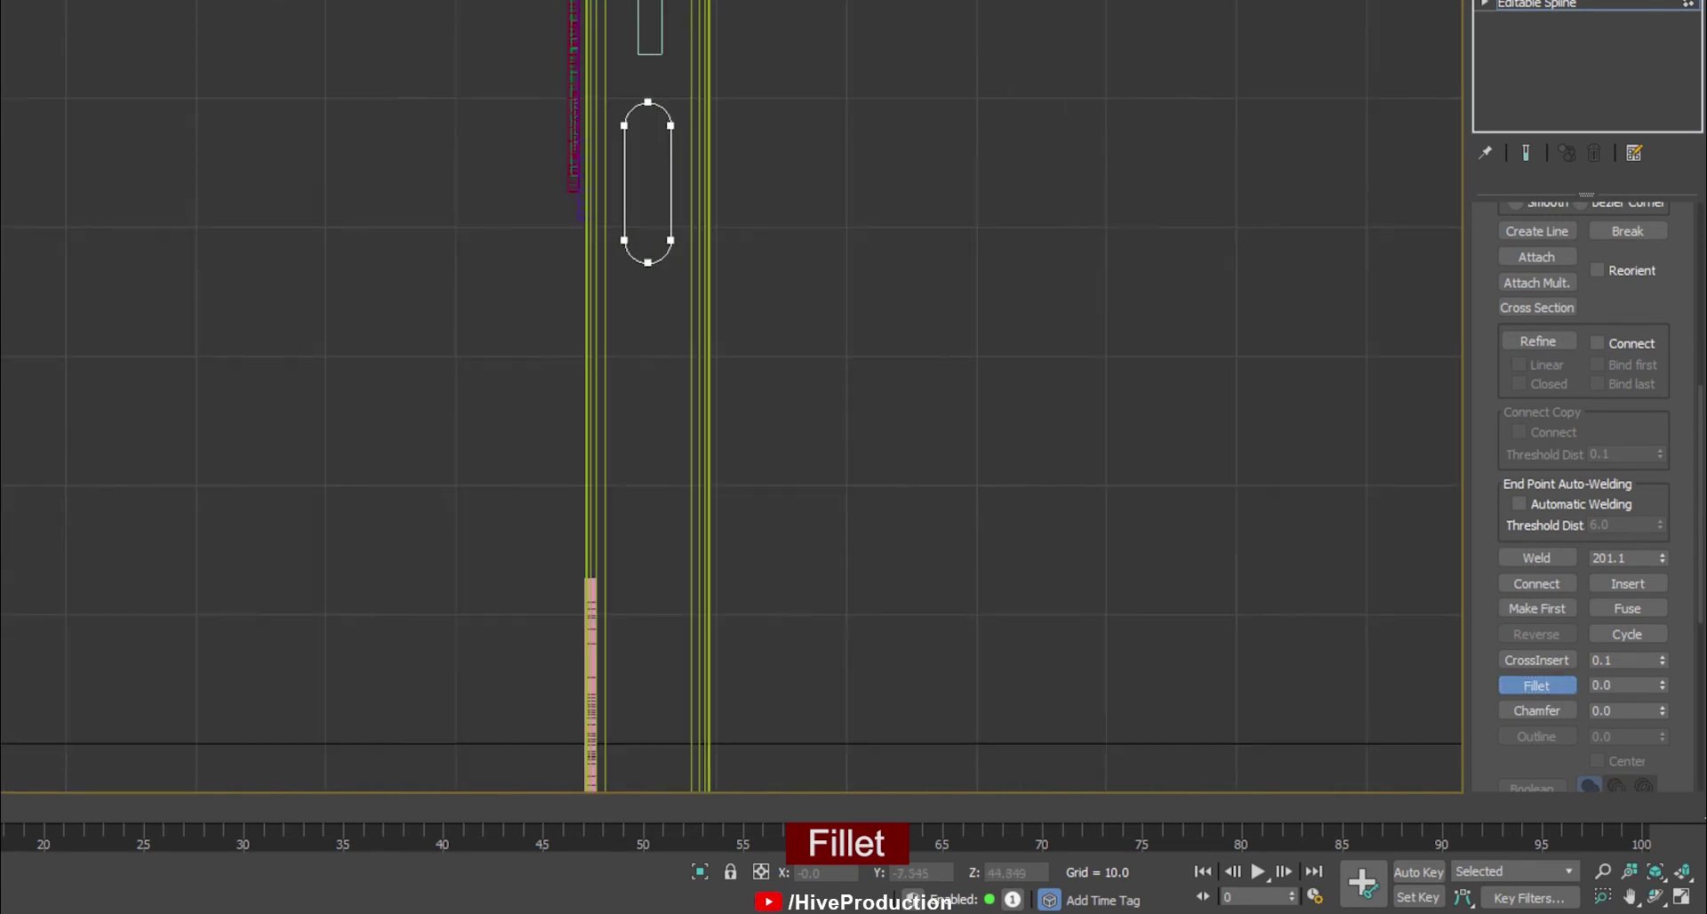
key(1)
Extrude the rounded side button shape by 1.0.
click(1583, 118)
scroll(1578, 525, down, 5)
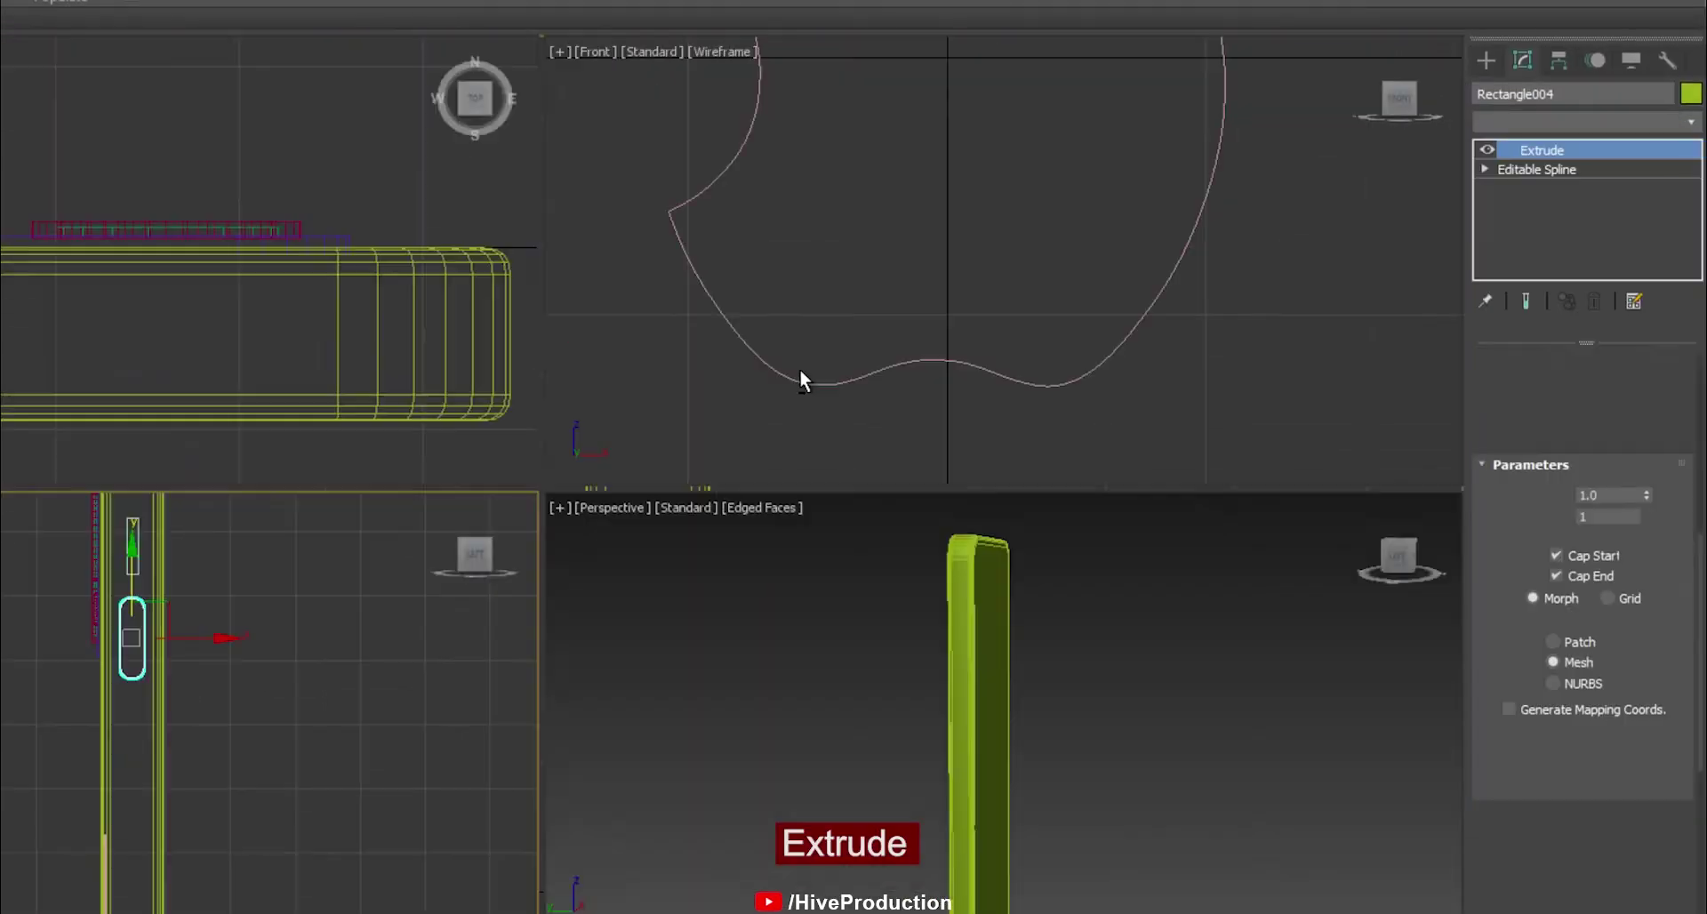
key(alt+w)
key(alt+w)
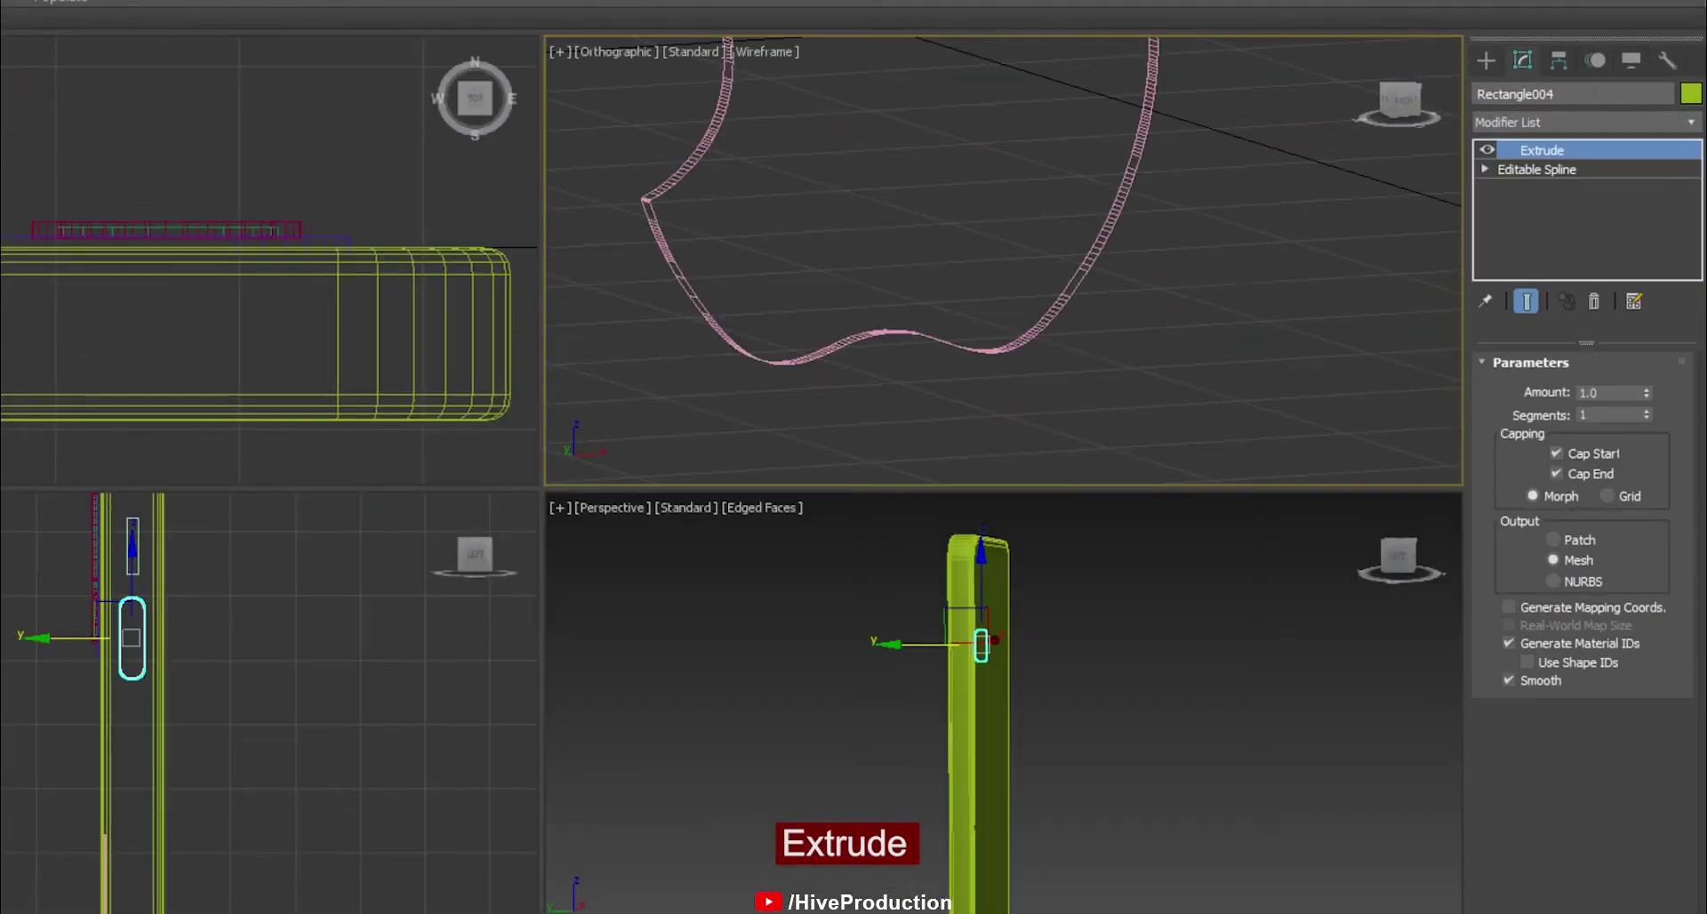
Move the extruded button along X onto the phone's side edge so it protrudes slightly from the frame.
scroll(802, 233, down, 9)
key(f)
scroll(1013, 427, down, 5)
mouse_move(1091, 200)
mouse_down()
mouse_move(1007, 195)
mouse_move(1058, 201)
mouse_up()
alt+middle_drag(1076, 667, 1152, 720)
drag(914, 630, 965, 645)
key(z)
scroll(824, 650, down, 4)
alt+middle_drag(823, 650, 931, 712)
key(alt+w)
scroll(719, 609, down, 2)
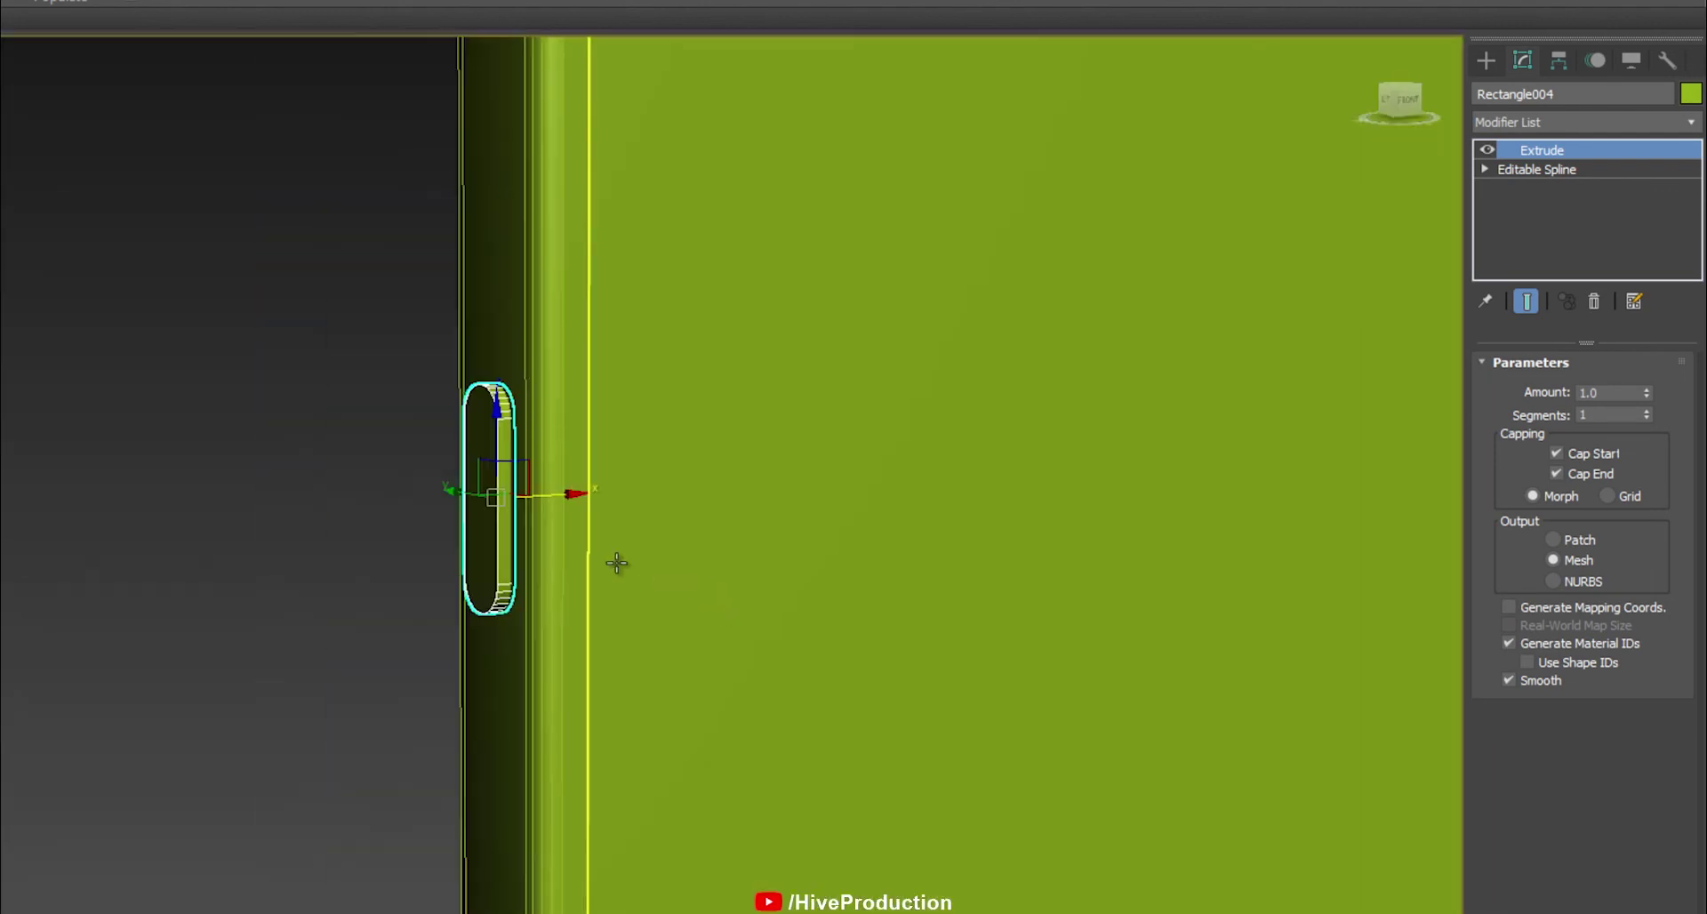
drag(550, 497, 555, 495)
Duplicate the side button straight down as a copy, and delete the leftover unrounded rectangle.
key(alt+w)
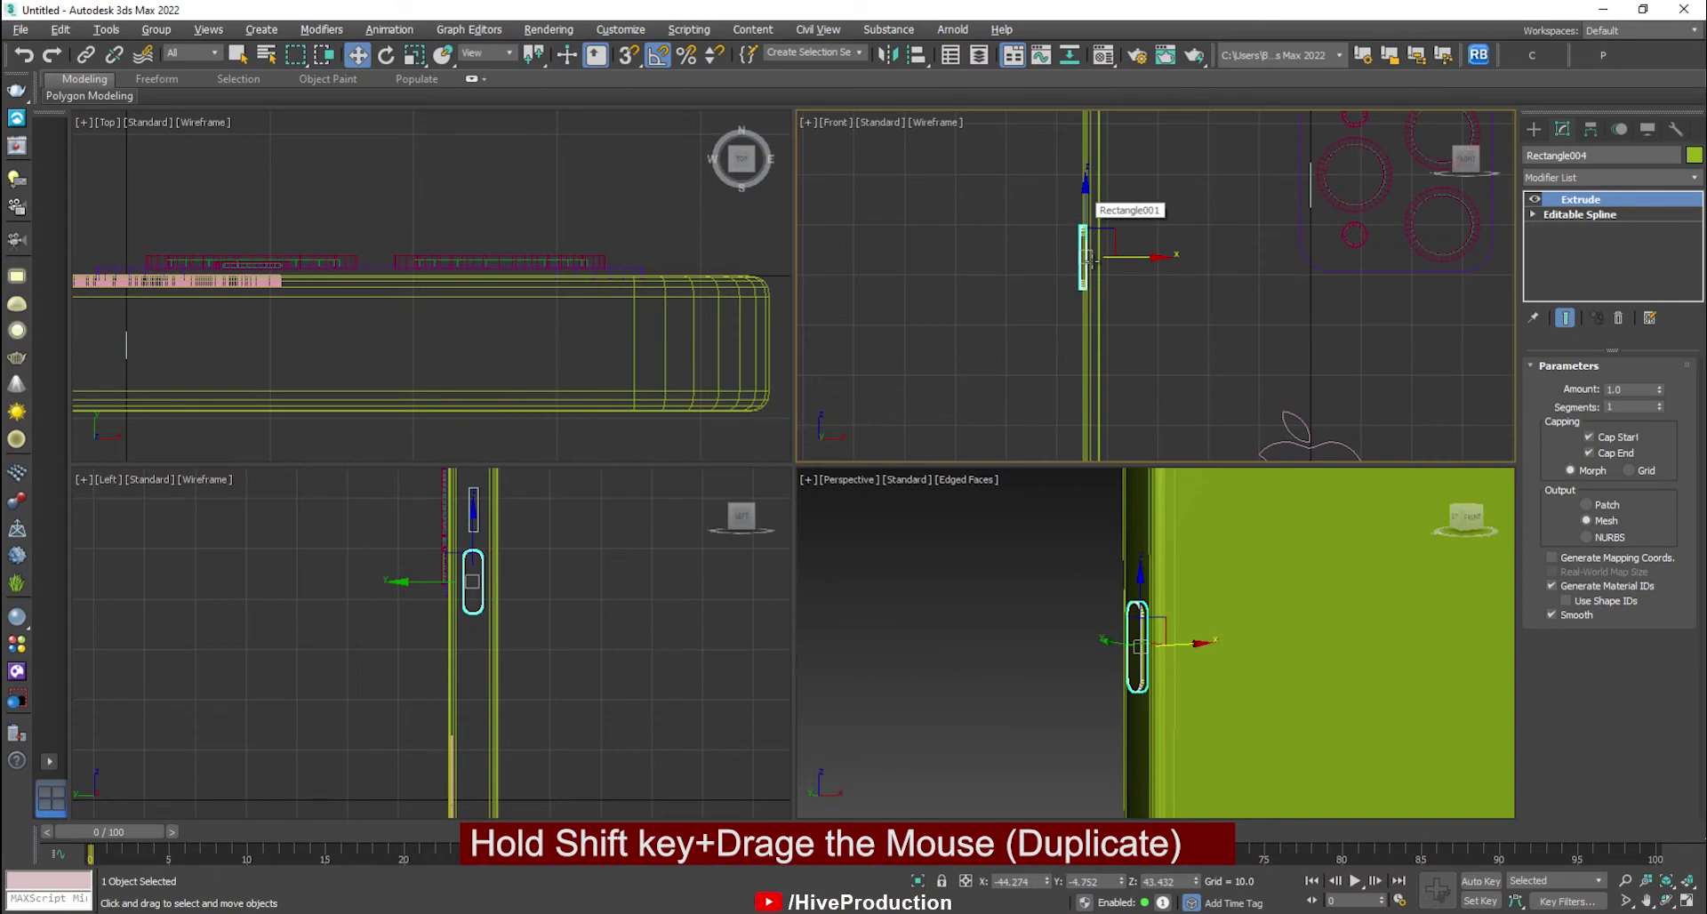
shift+drag(1088, 257, 1086, 339)
click(856, 540)
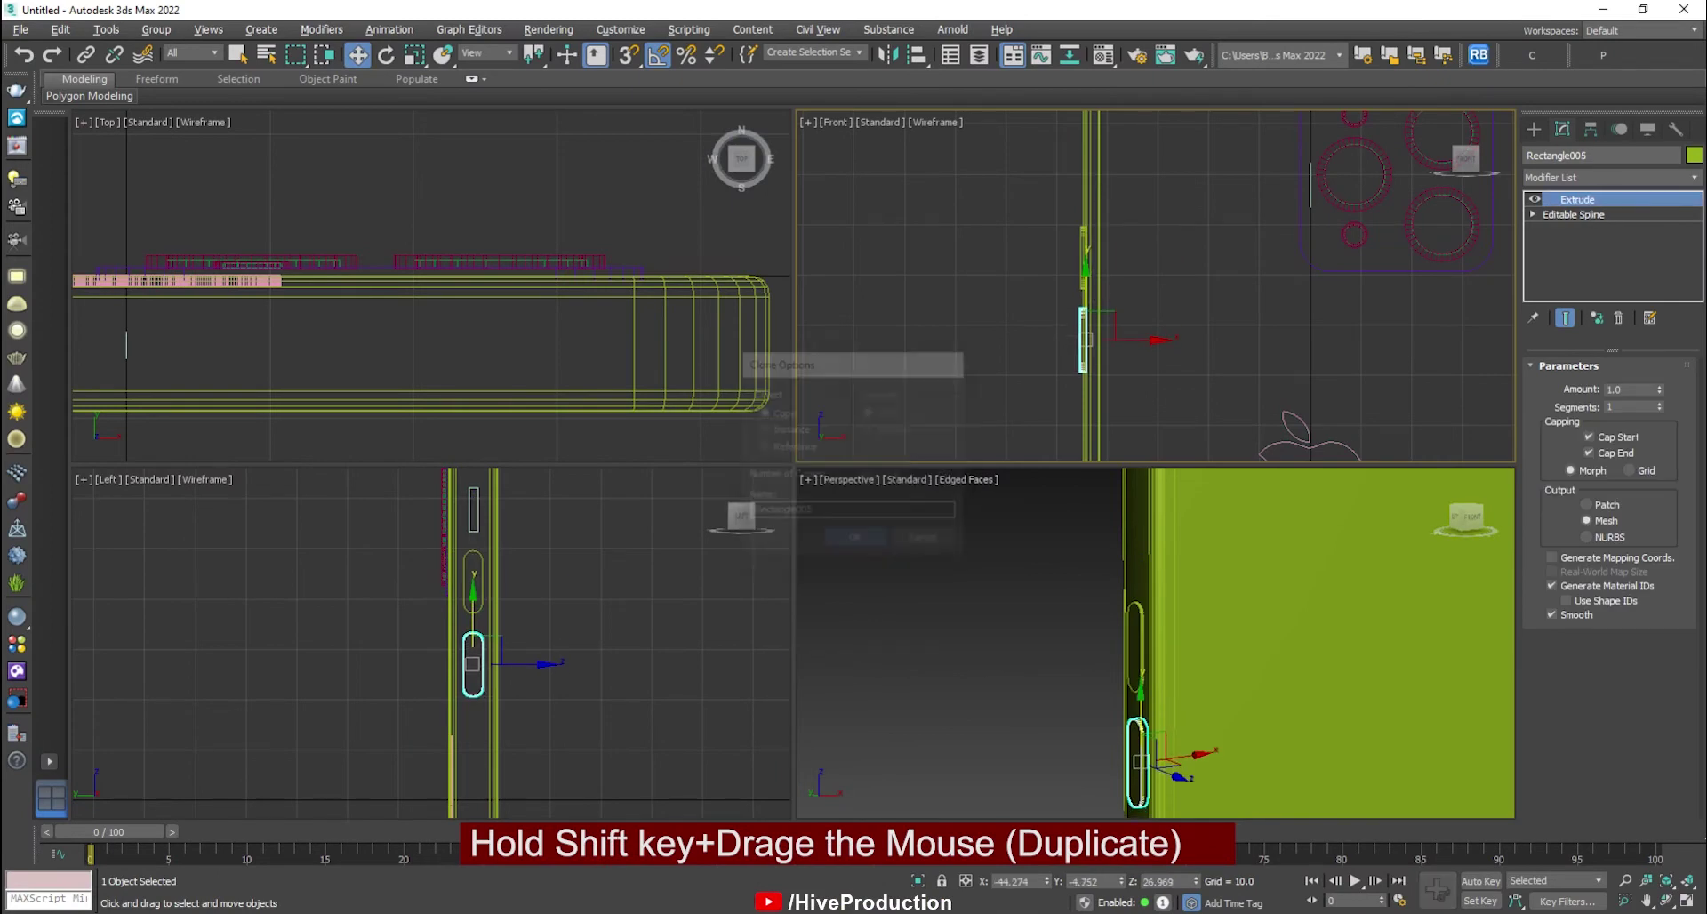
click(1309, 189)
Duplicate the original side button straight up along the edge as a copy.
click(474, 582)
key(alt+w)
mouse_move(833, 451)
shift+mouse_down()
mouse_move(833, 284)
mouse_move(830, 307)
shift+mouse_up()
click(856, 541)
Scale down the uppermost button and lower its top vertices to form a shorter switch.
key(r)
click(1567, 229)
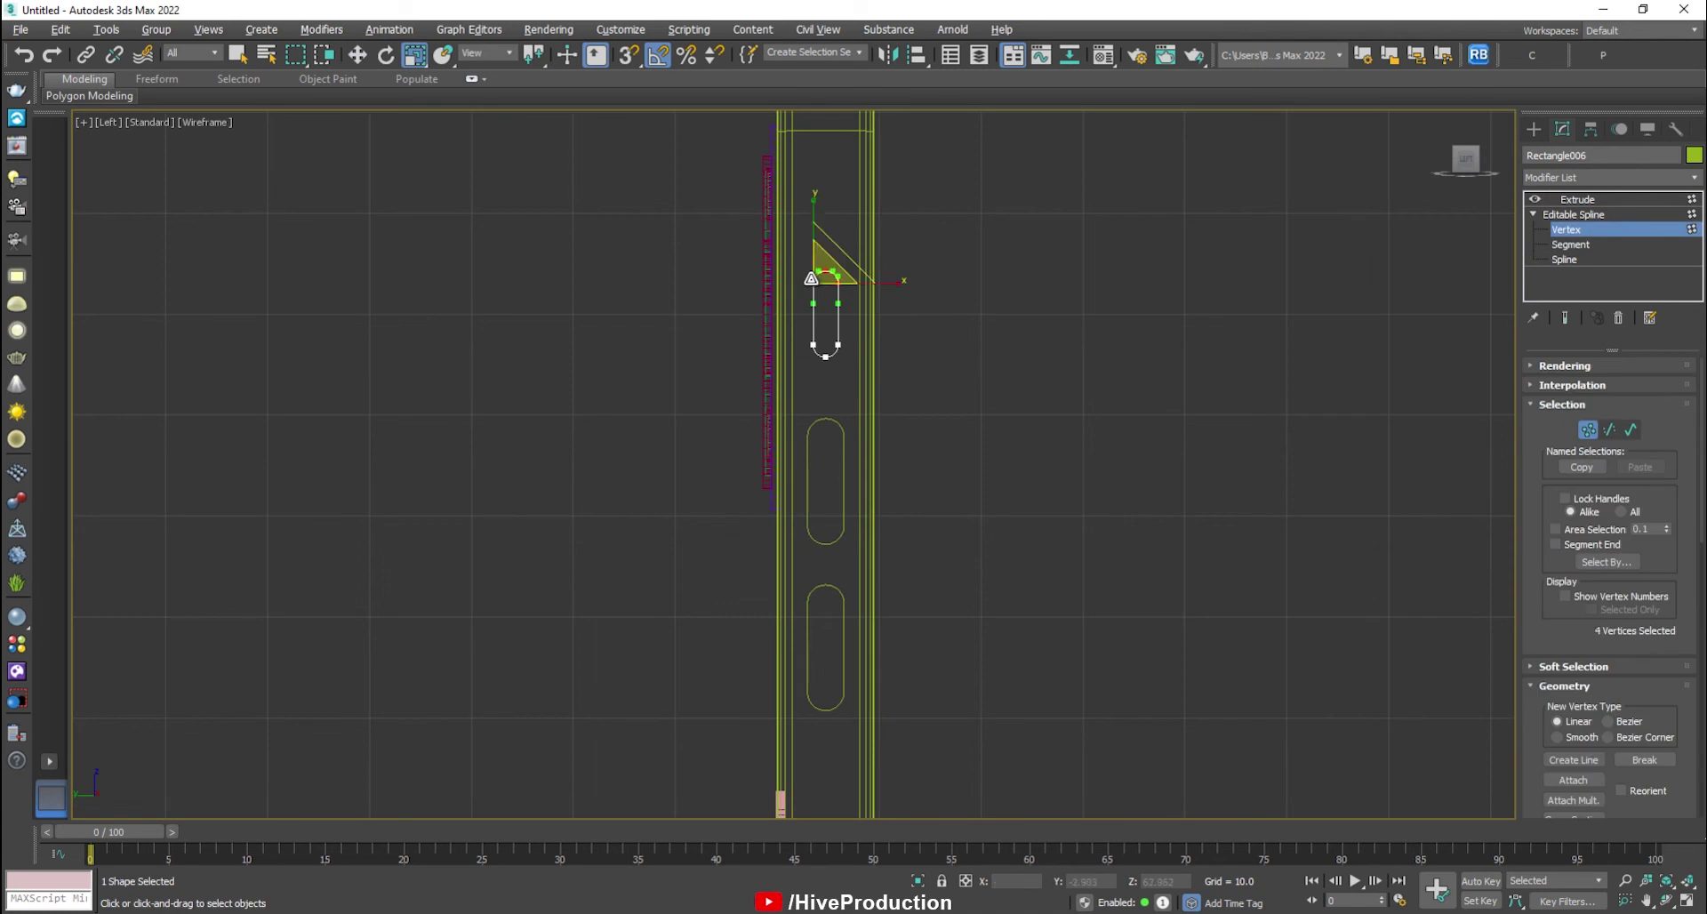
key(w)
drag(812, 237, 813, 251)
click(1578, 200)
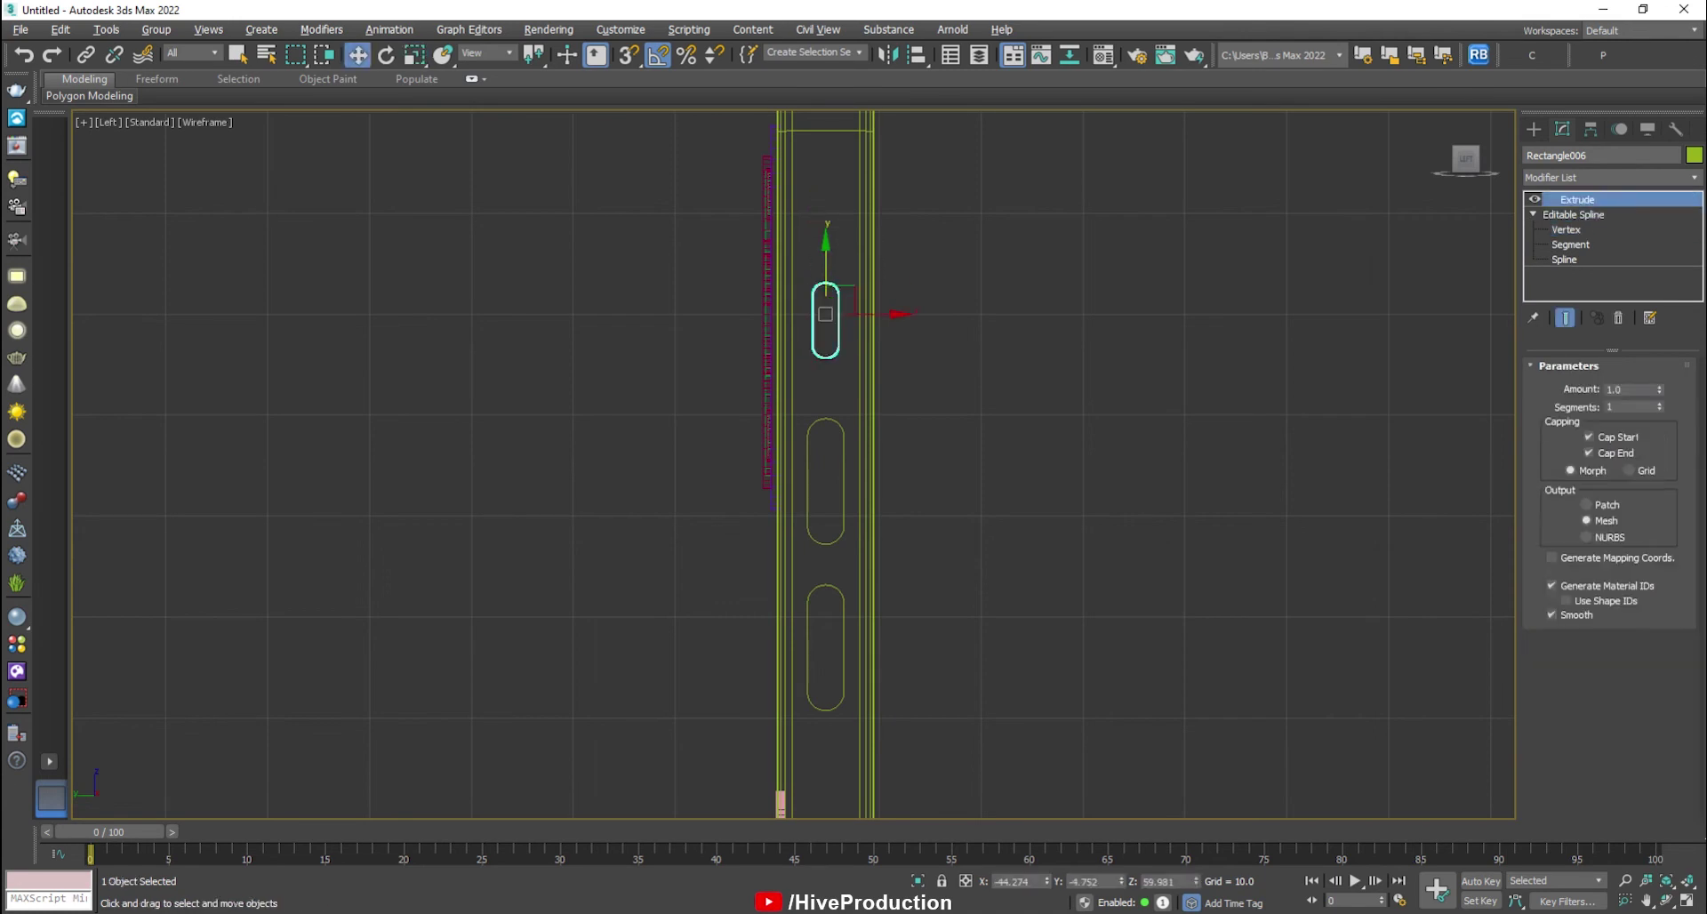
Duplicate the middle side button straight across to the phone's opposite side edge as a copy.
key(alt+w)
right_click(1202, 620)
key(alt+w)
click(692, 560)
scroll(692, 561, down, 5)
alt+middle_drag(736, 574, 827, 632)
click(734, 535)
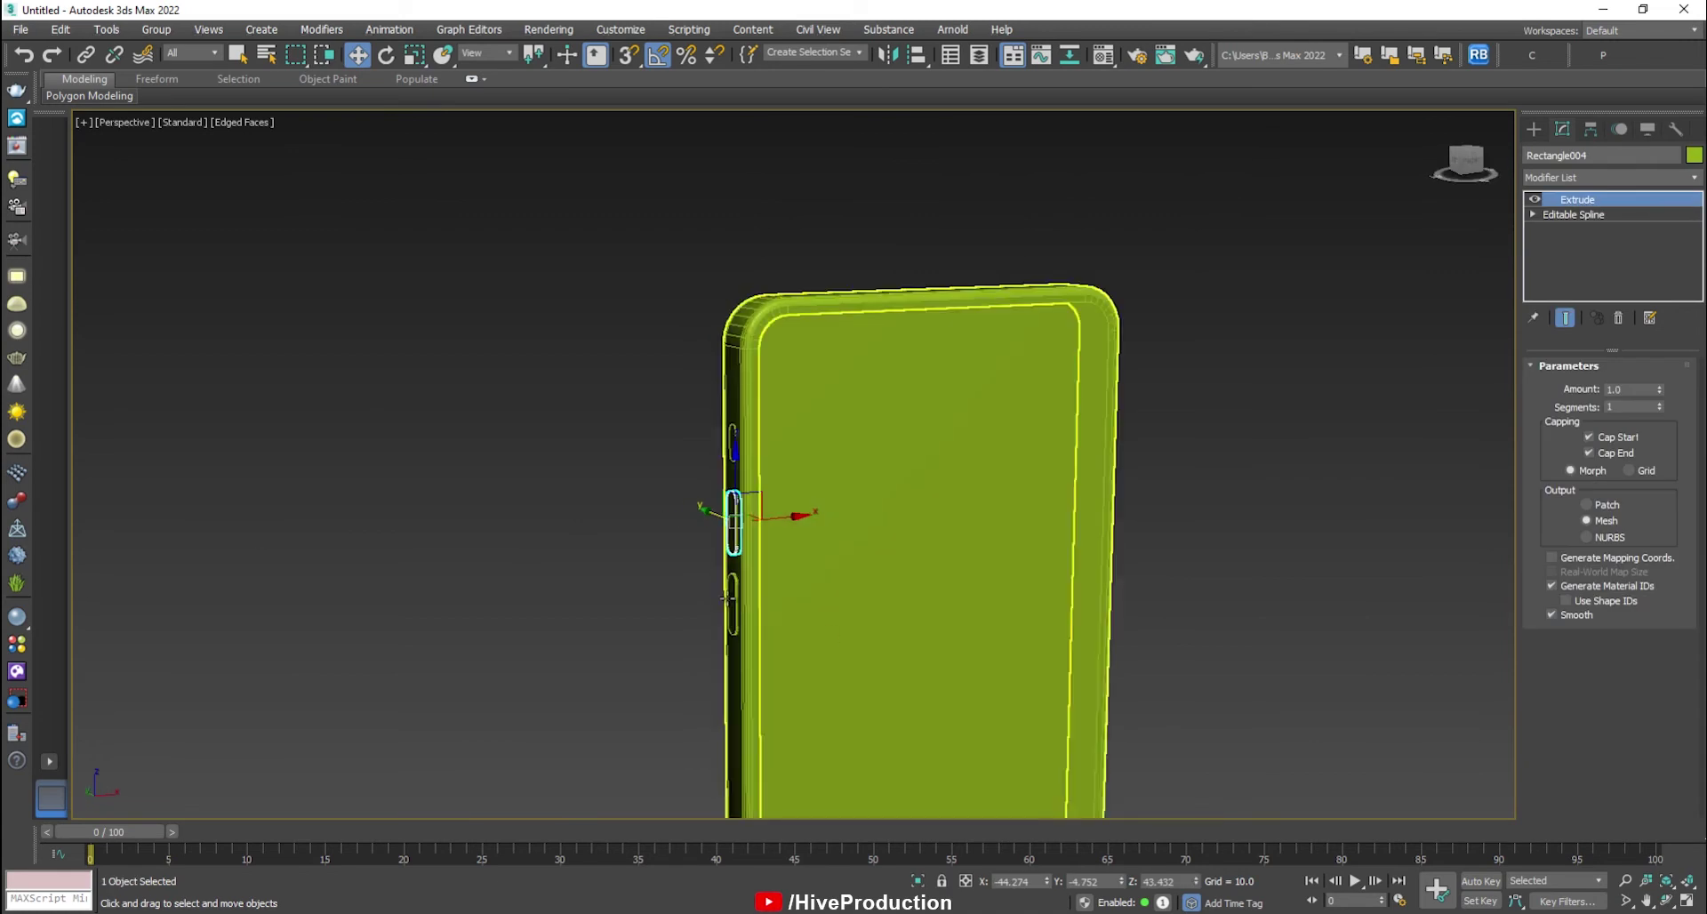
key(alt+w)
scroll(1156, 285, down, 4)
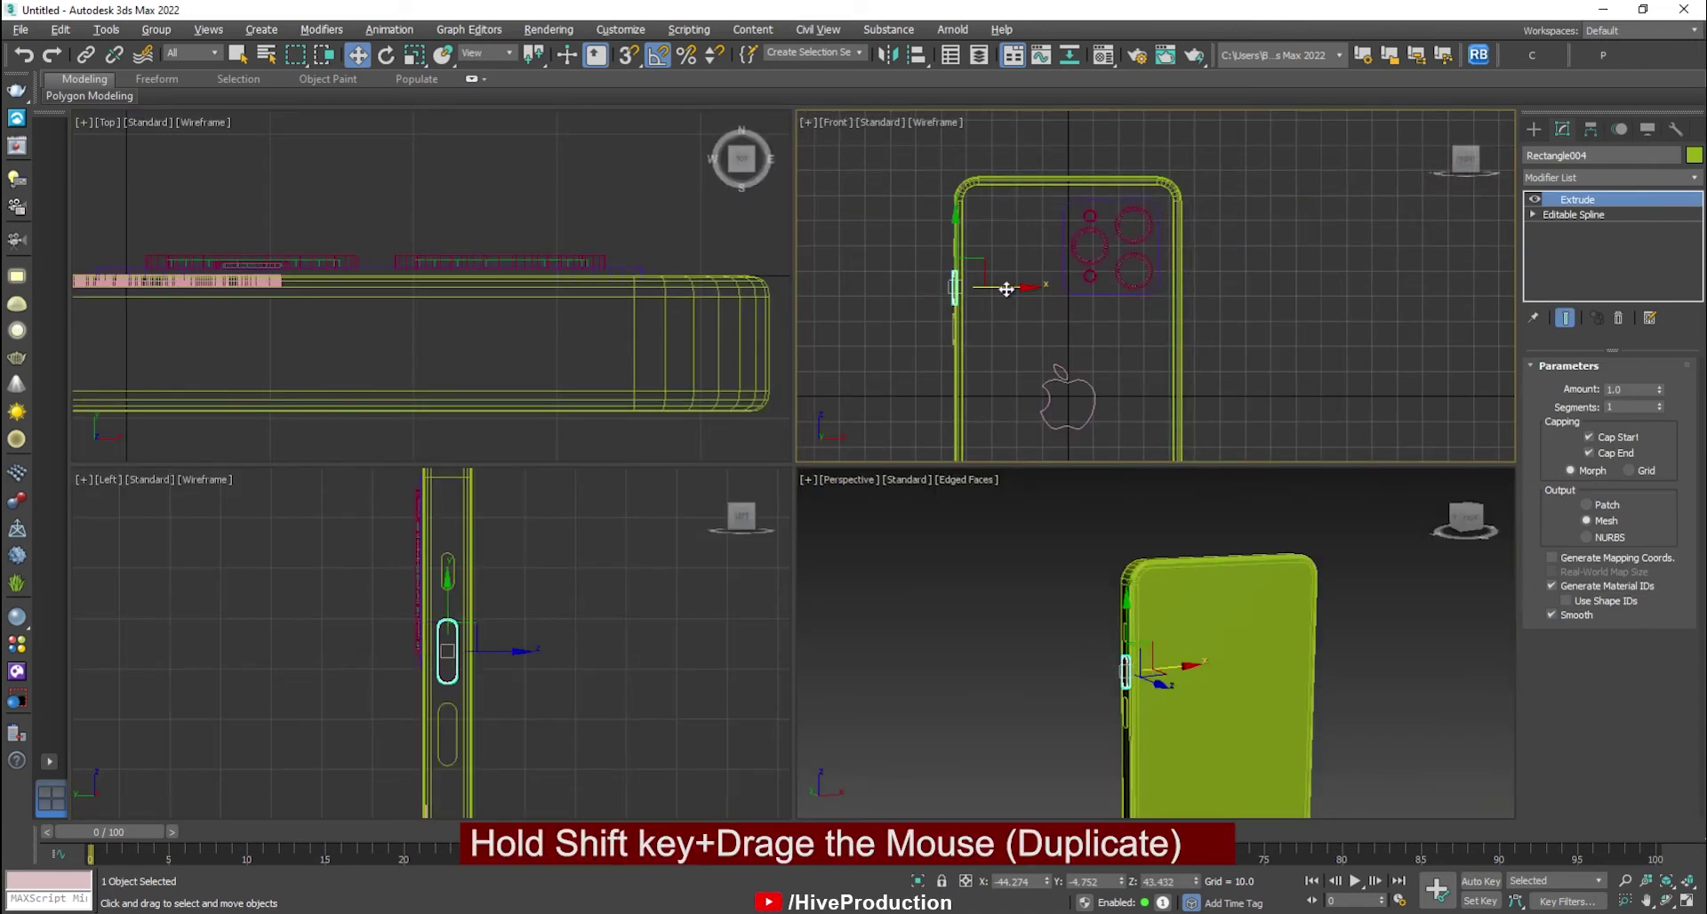
shift+drag(952, 286, 1172, 286)
click(857, 540)
Lower the single button on the opposite side edge to a Z position of about 33.
mouse_move(1413, 701)
alt+middle_down()
mouse_move(1194, 664)
mouse_move(1114, 554)
mouse_move(1056, 399)
alt+middle_up()
key(alt+w)
scroll(1114, 554, up, 2)
drag(1056, 402, 1055, 466)
middle_drag(1055, 482, 1053, 386)
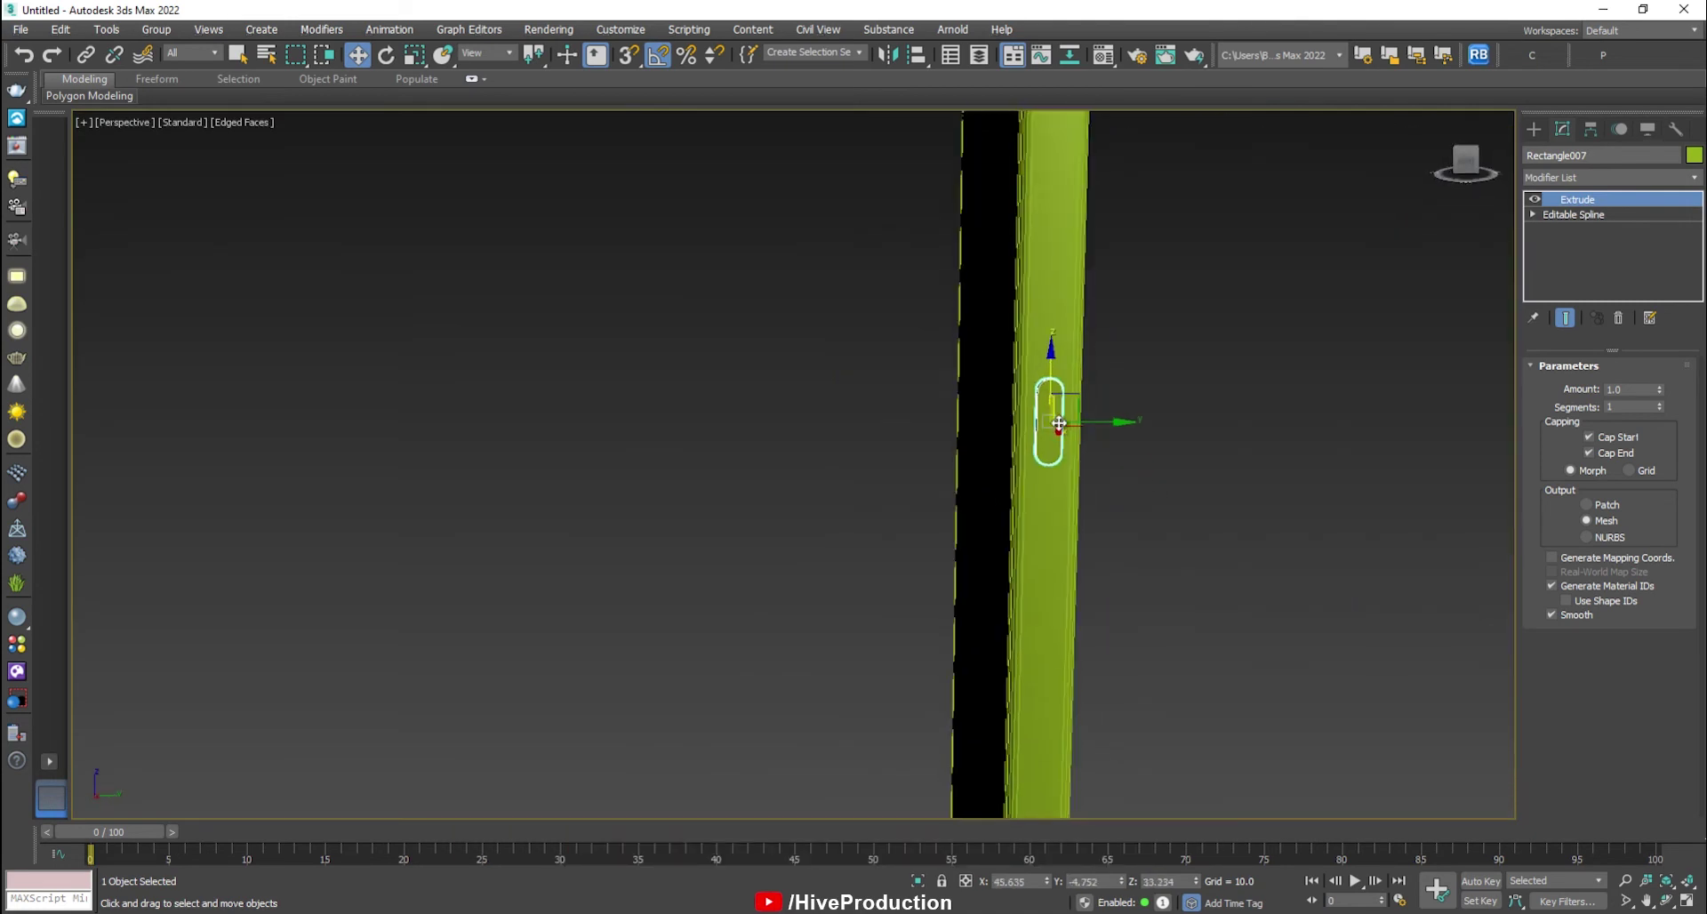
Raise the single button on the opposite side edge to about Z 37.8 and lengthen it by lowering its bottom vertices.
drag(1053, 386, 1056, 359)
click(1566, 229)
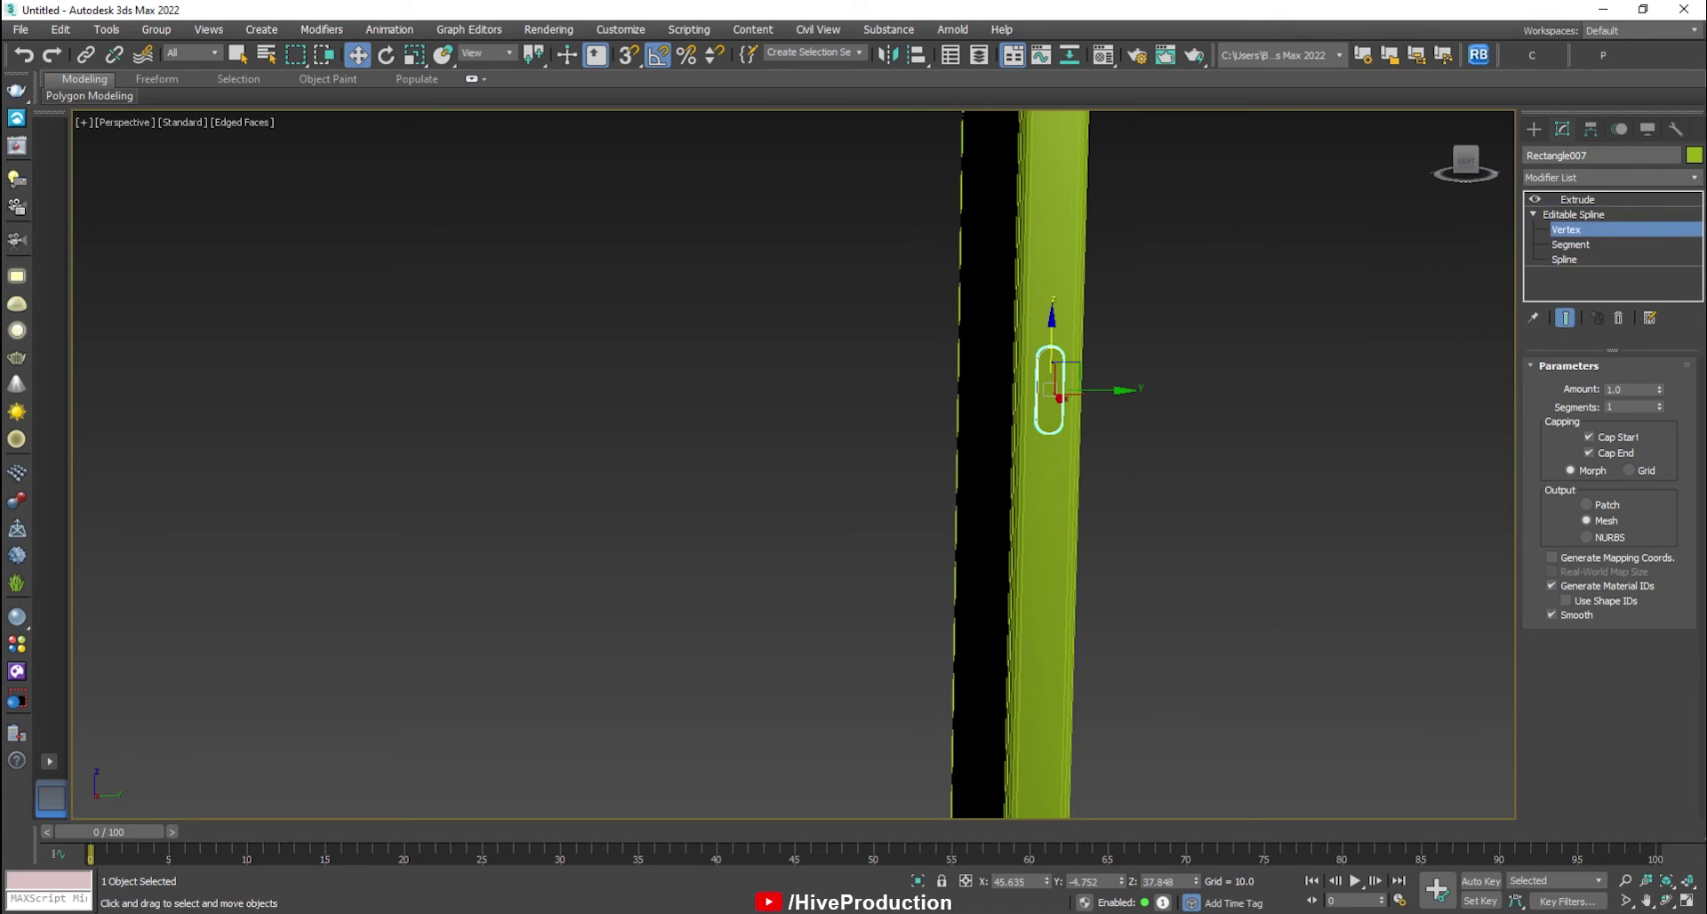
drag(1040, 394, 1045, 512)
click(1577, 200)
alt+middle_drag(1050, 418, 1183, 427)
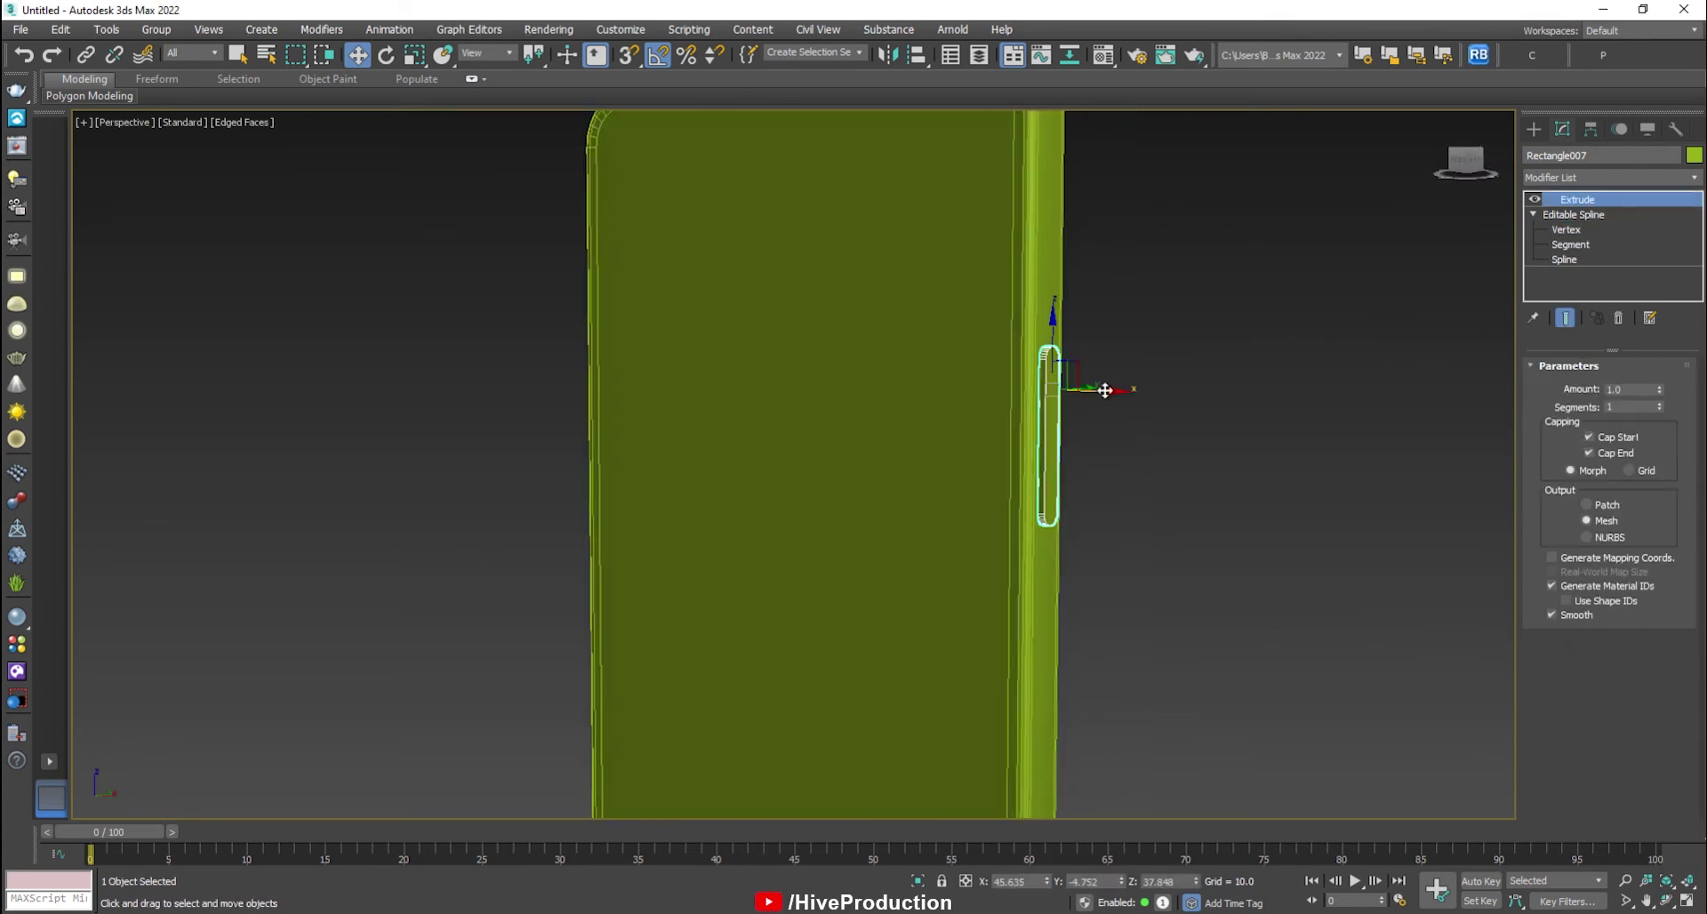
drag(1103, 390, 1098, 390)
Duplicate the lengthened side button about 47 units straight down the same edge as a copy.
mouse_move(1042, 353)
middle_down()
mouse_move(1017, 211)
mouse_move(1006, 232)
middle_up()
shift+drag(1024, 212, 1023, 531)
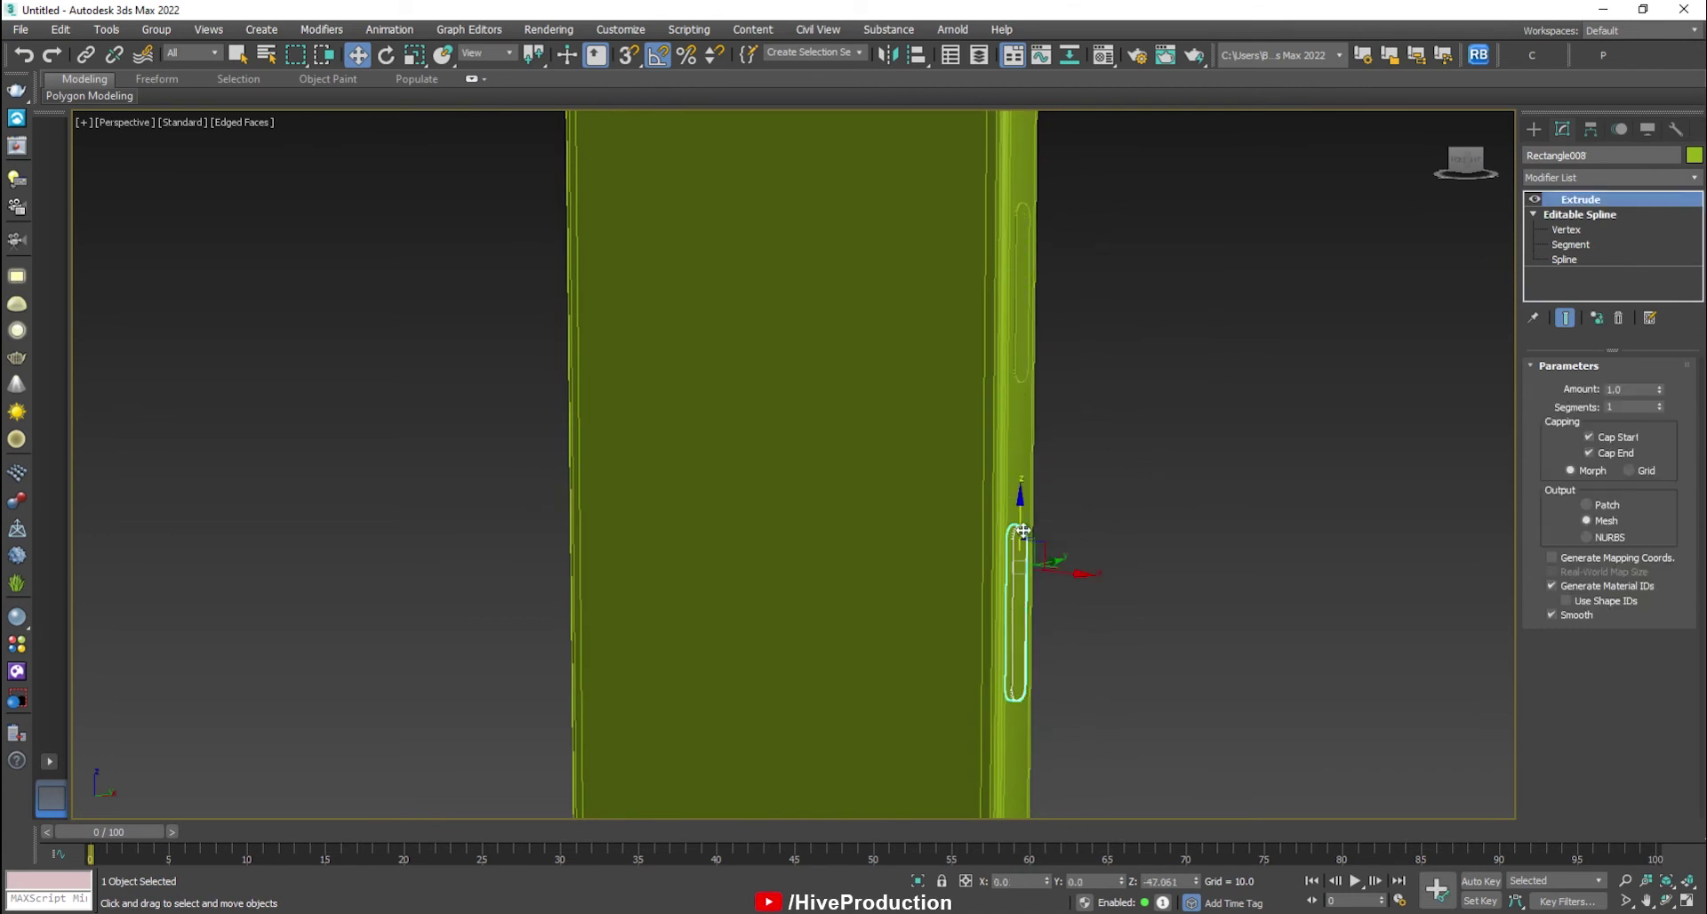
key(Return)
click(1248, 592)
Examine the whole phone model from the back, the front and the side edge with both buttons.
scroll(1249, 592, down, 5)
mouse_move(1248, 592)
alt+middle_down()
mouse_move(1181, 613)
mouse_move(1249, 625)
mouse_move(1083, 629)
alt+middle_up()
click(1134, 619)
click(1196, 622)
scroll(1086, 628, down, 3)
key(ctrl+s)
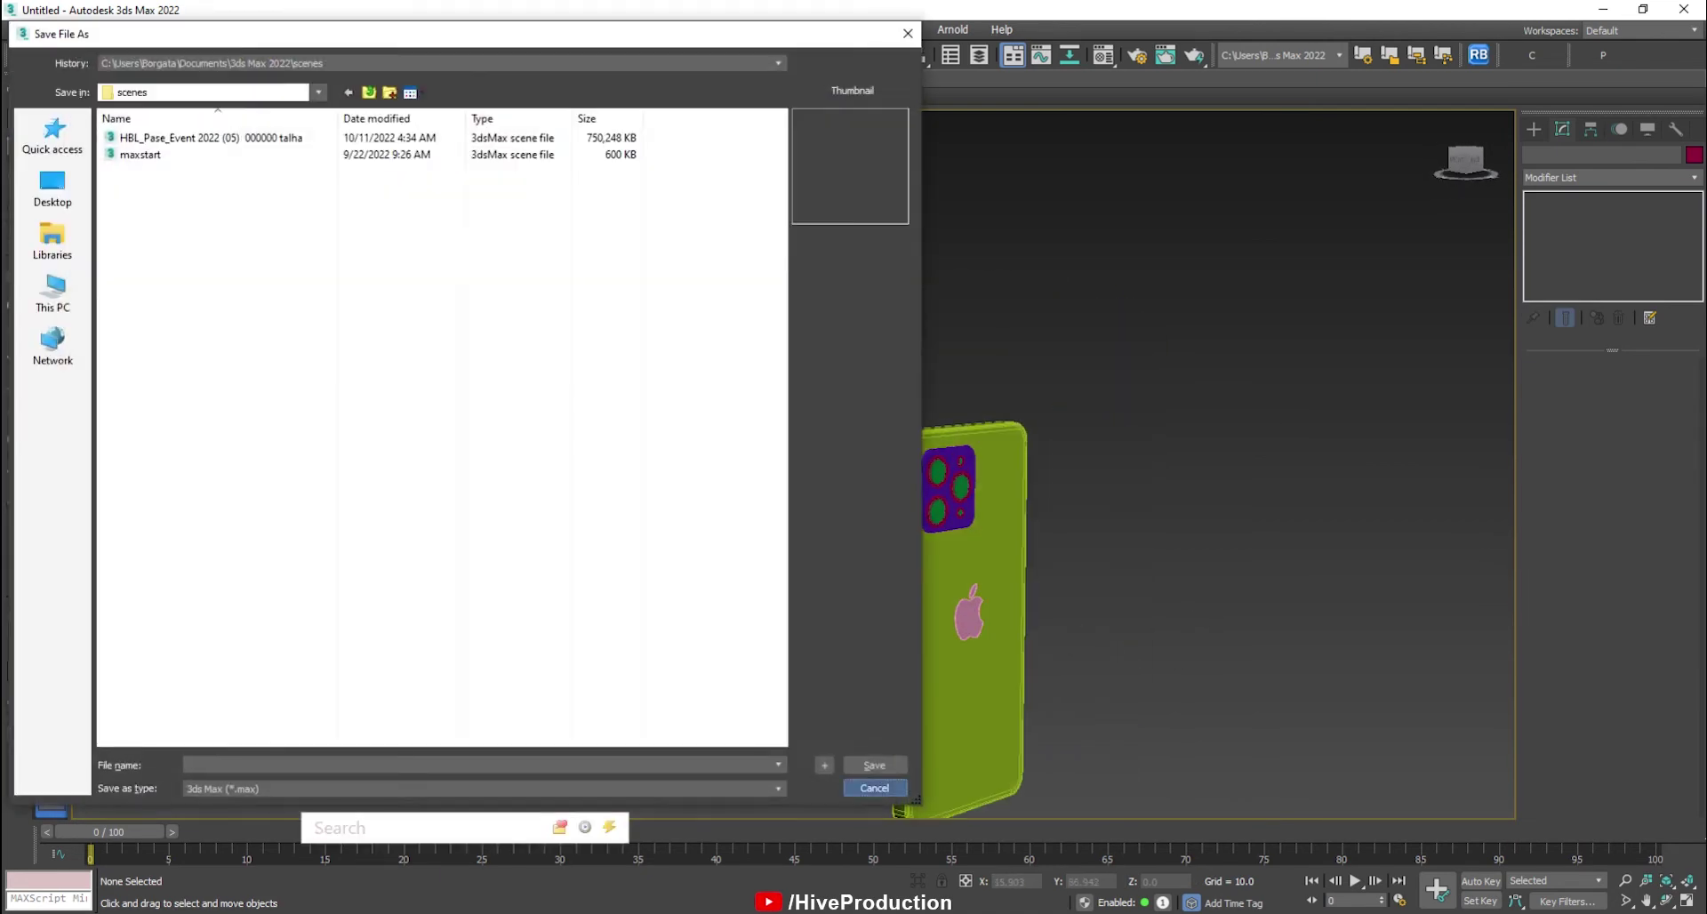
key(Escape)
middle_drag(982, 620, 983, 470)
alt+middle_drag(915, 533, 1013, 534)
drag(1126, 225, 818, 577)
key(z)
alt+middle_drag(769, 589, 781, 505)
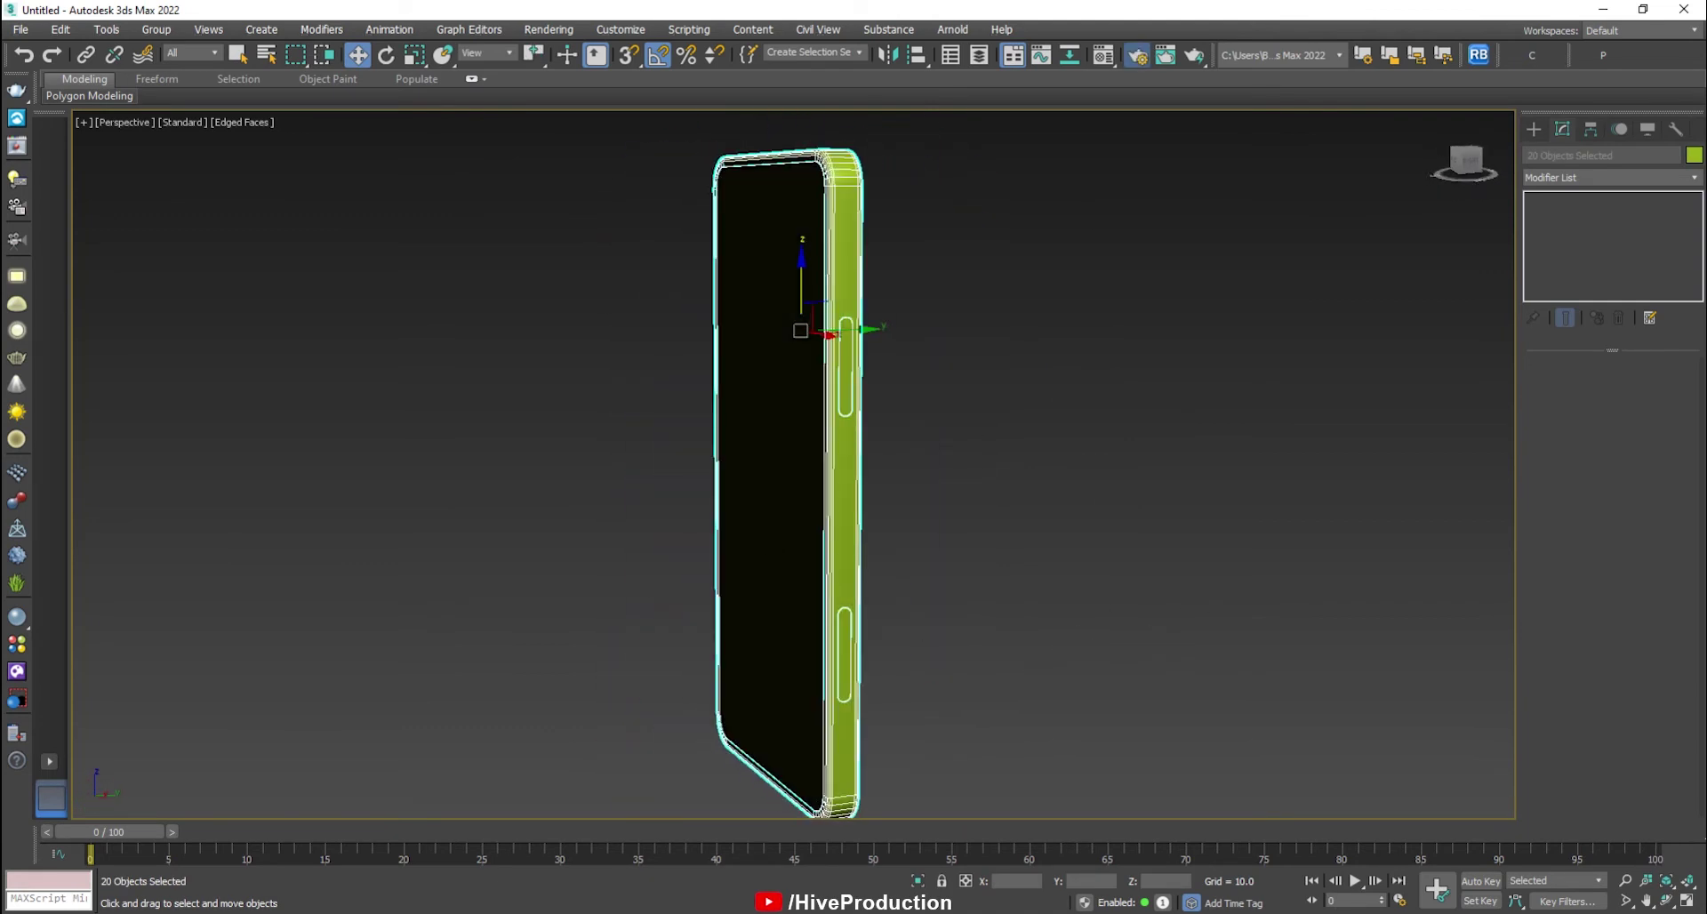
Switch the production renderer to V-Ray 5, update 1.1 in the render setup.
key(F10)
click(384, 261)
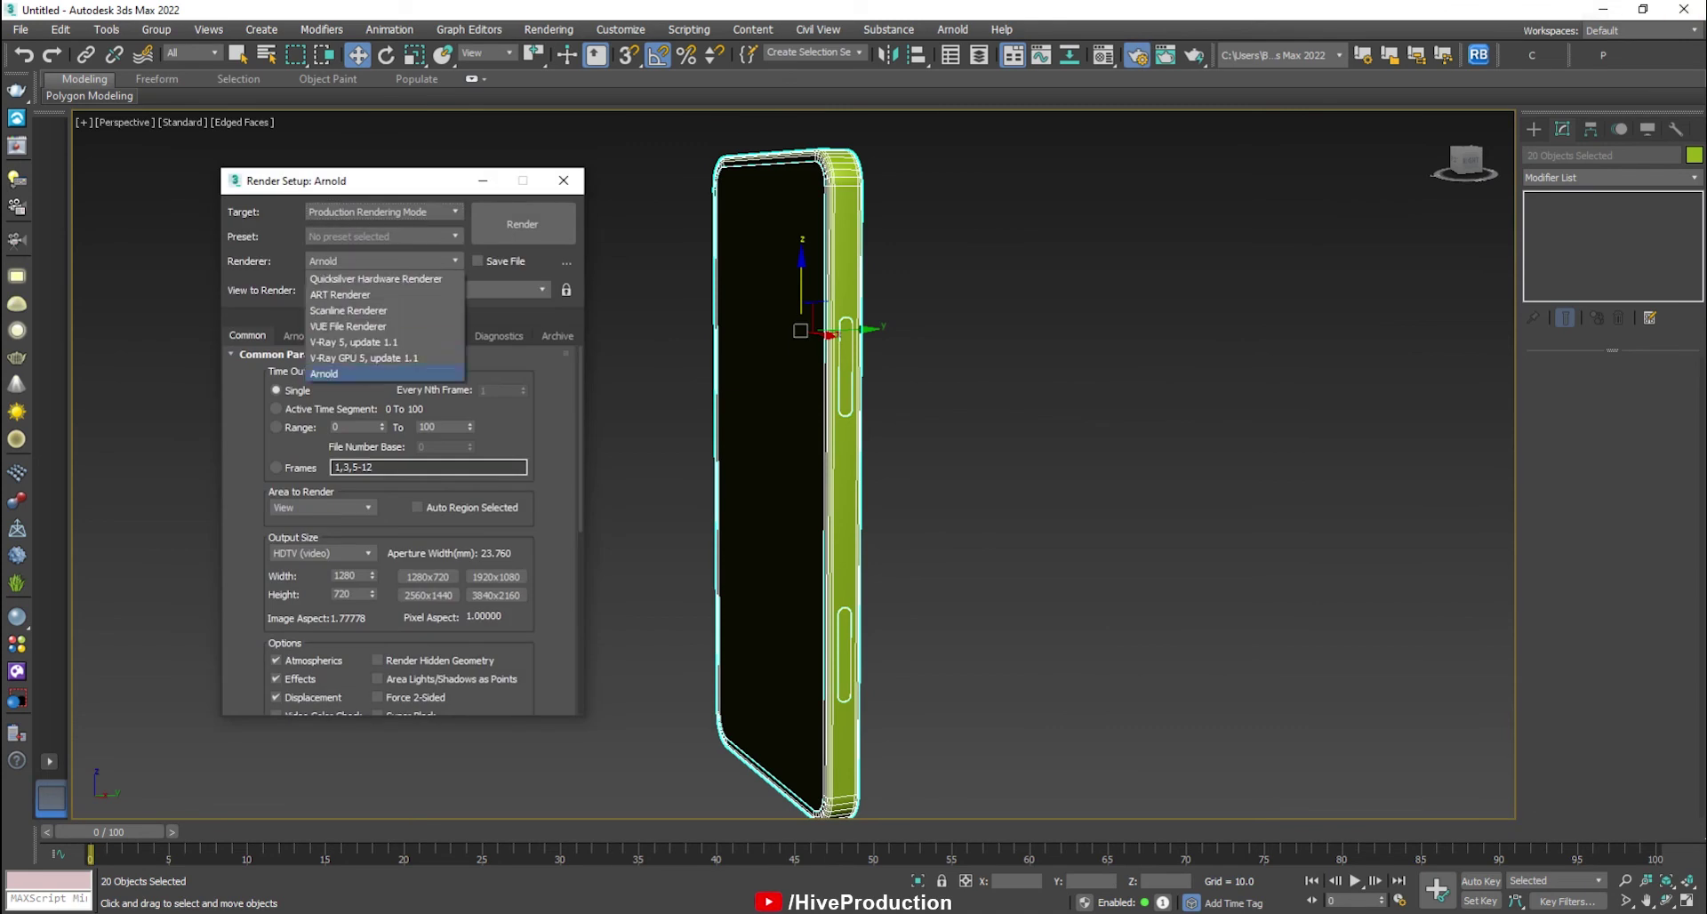
click(353, 342)
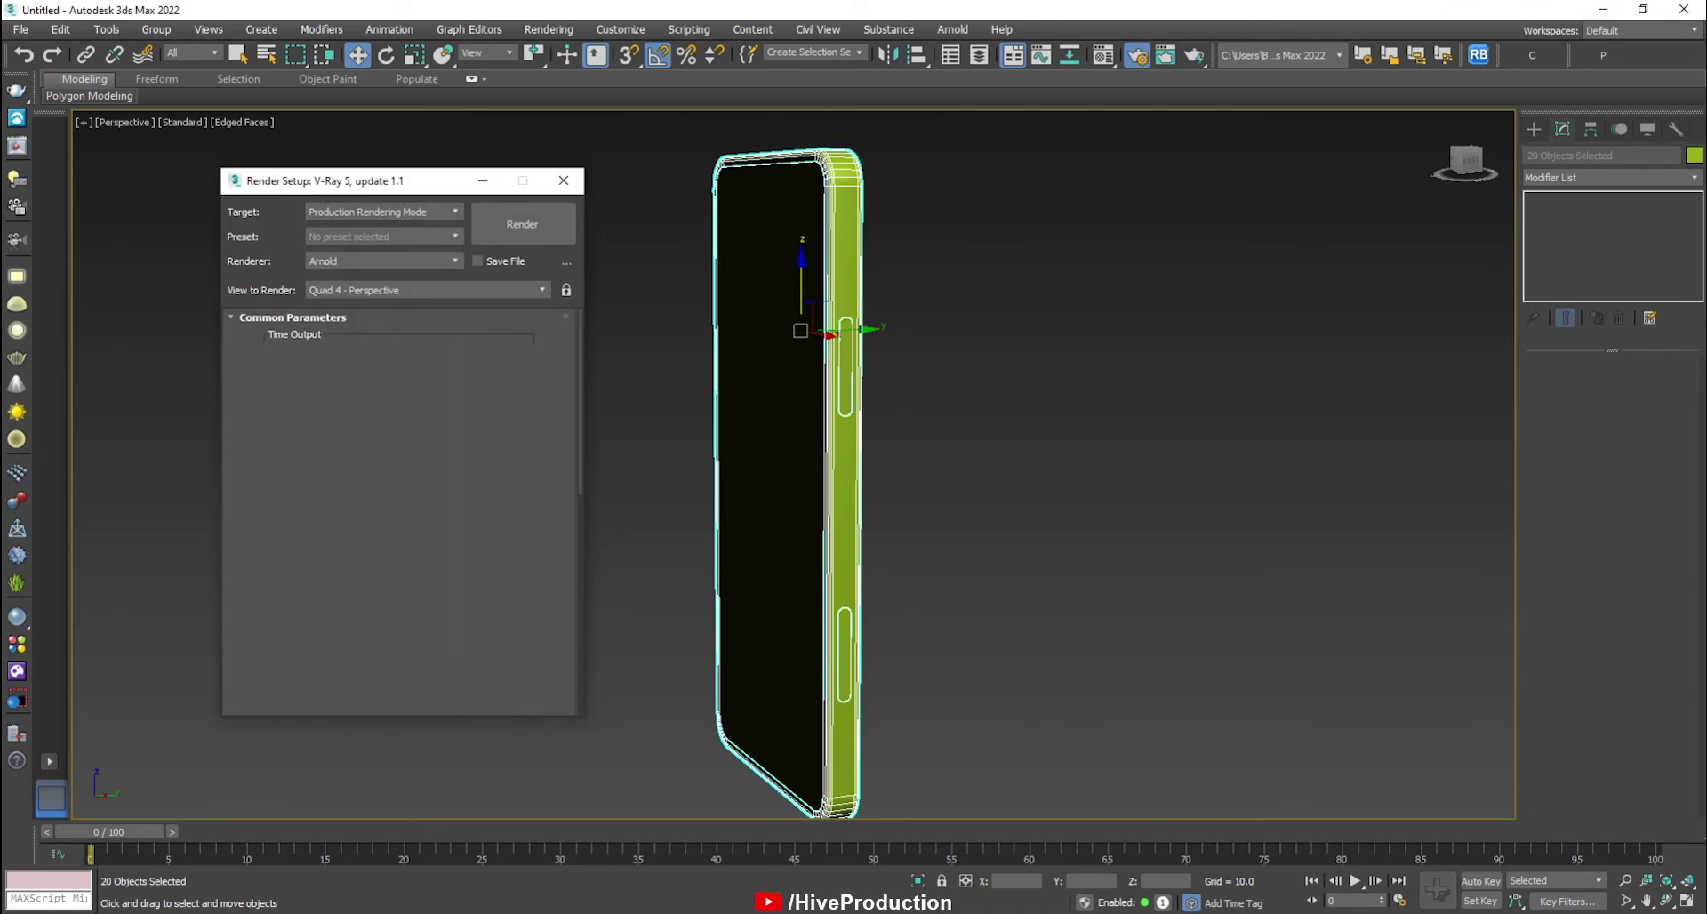
click(494, 355)
click(560, 408)
key(F10)
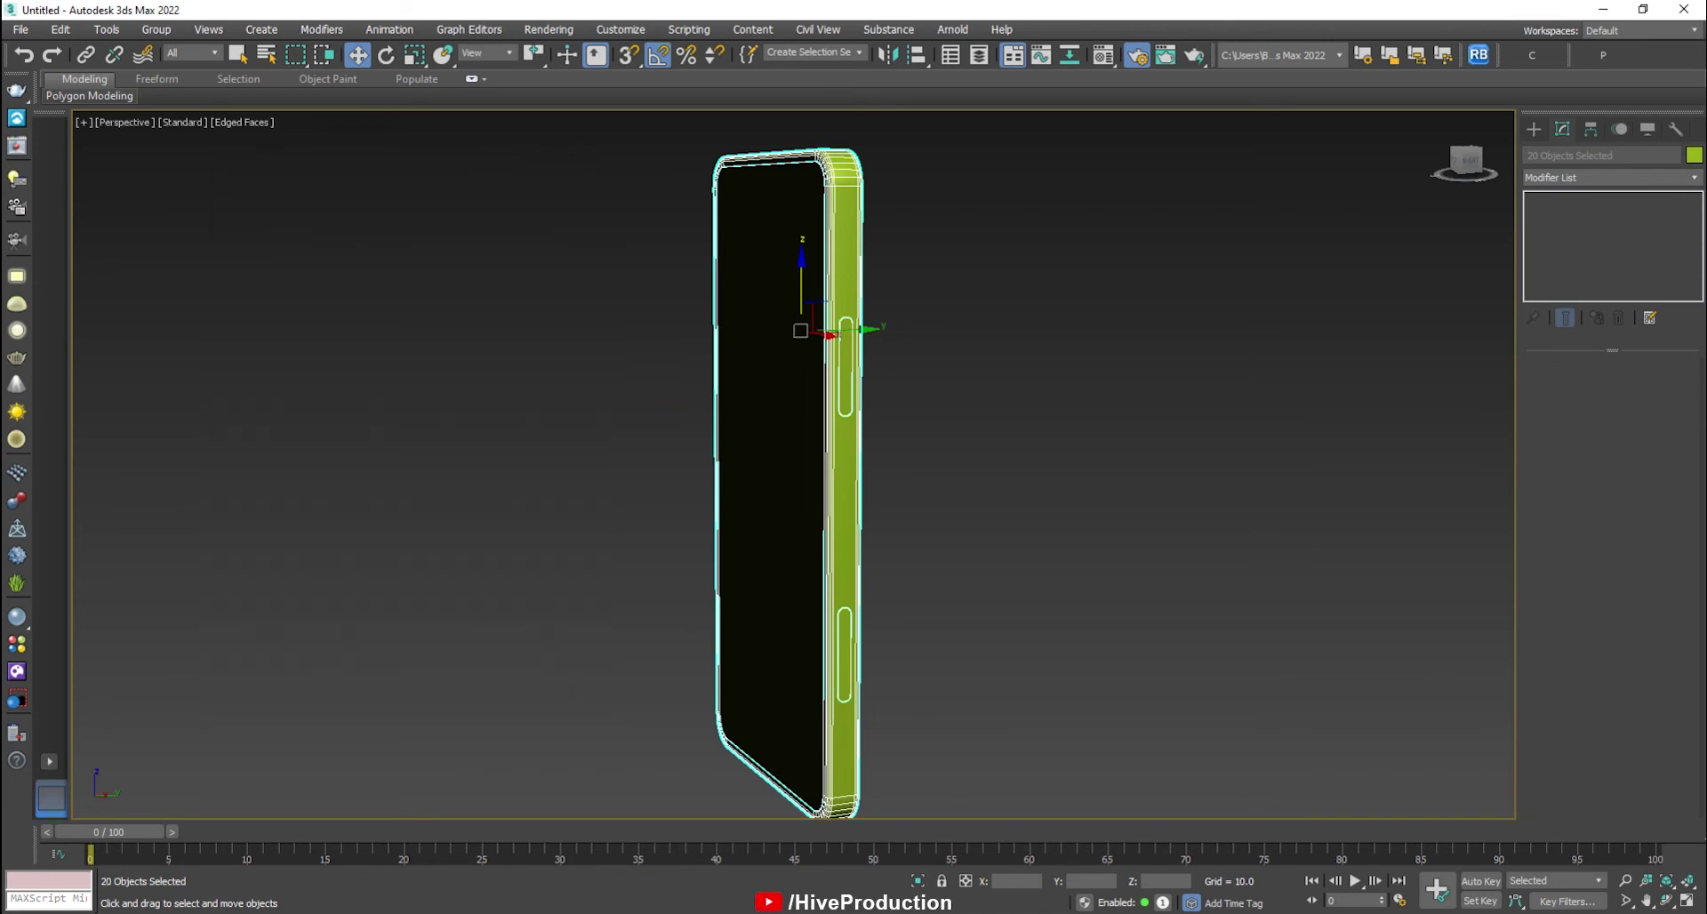
Set the V-Ray image sampler (antialiasing) type to Bucket in the render setup.
key(F10)
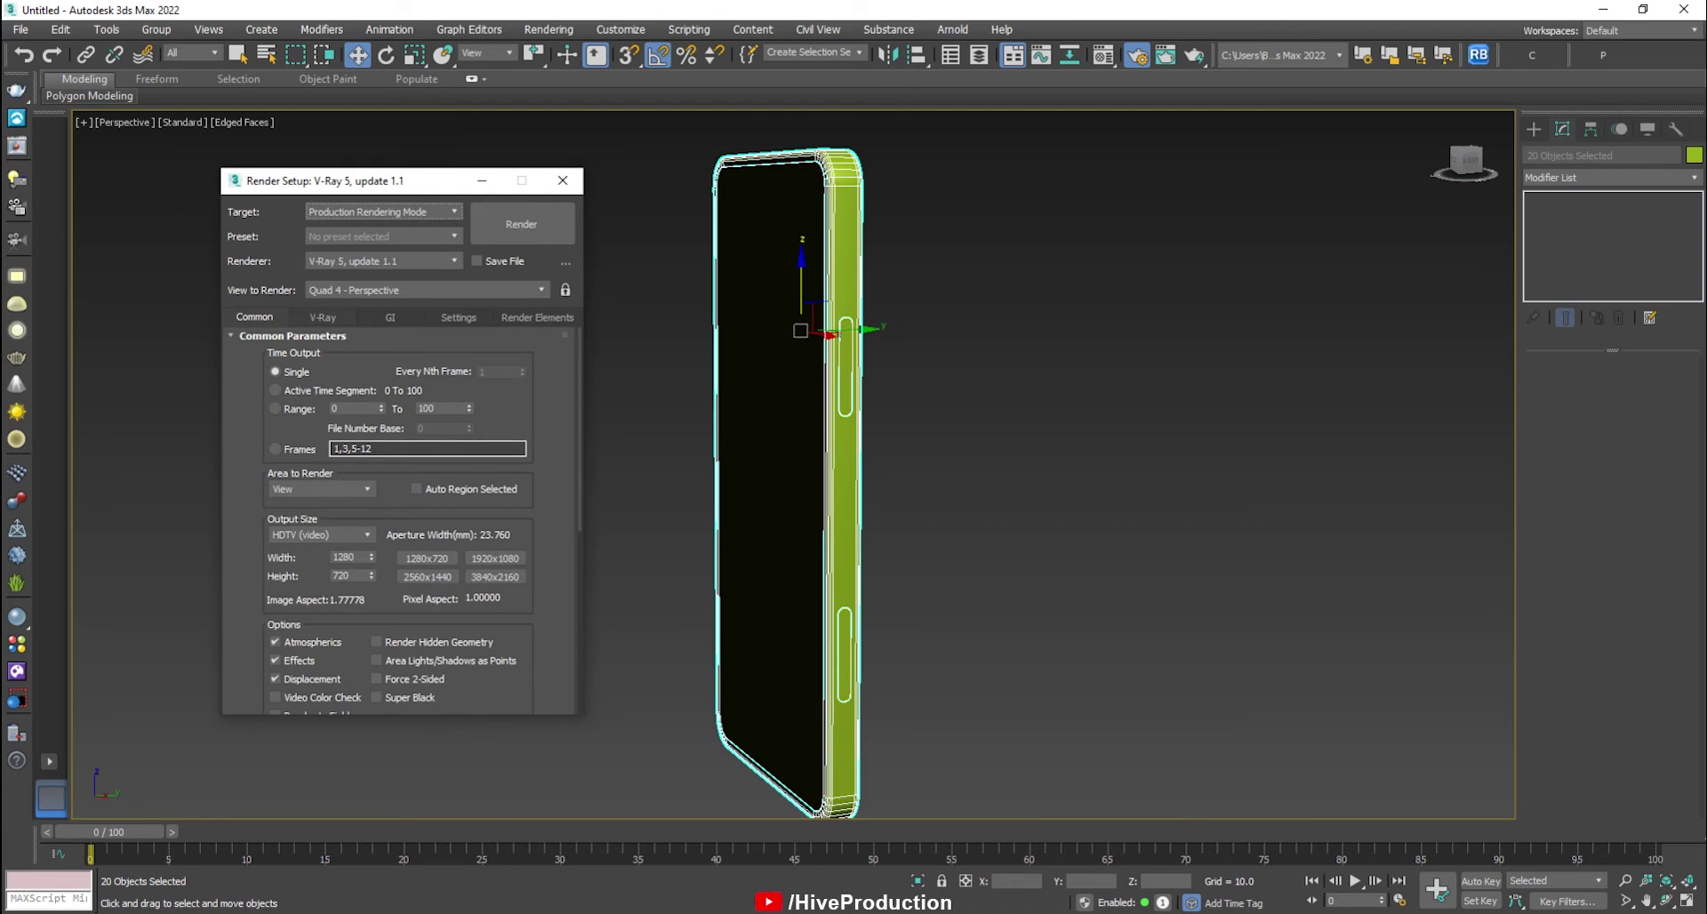
click(391, 317)
click(384, 394)
click(374, 391)
click(323, 317)
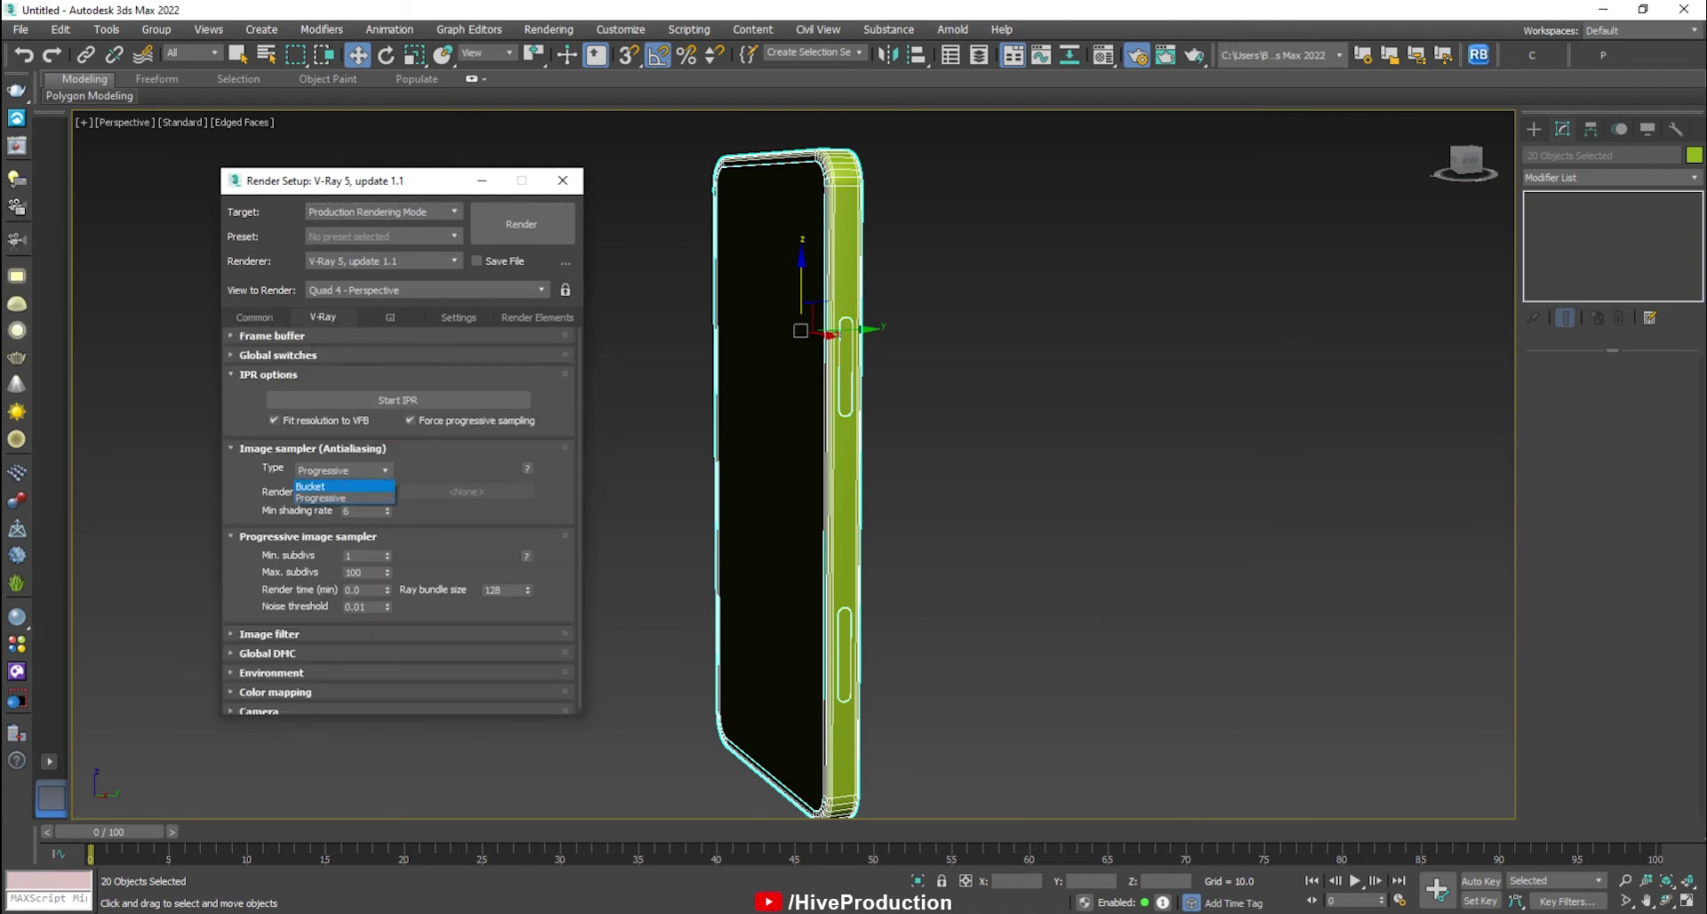
click(320, 487)
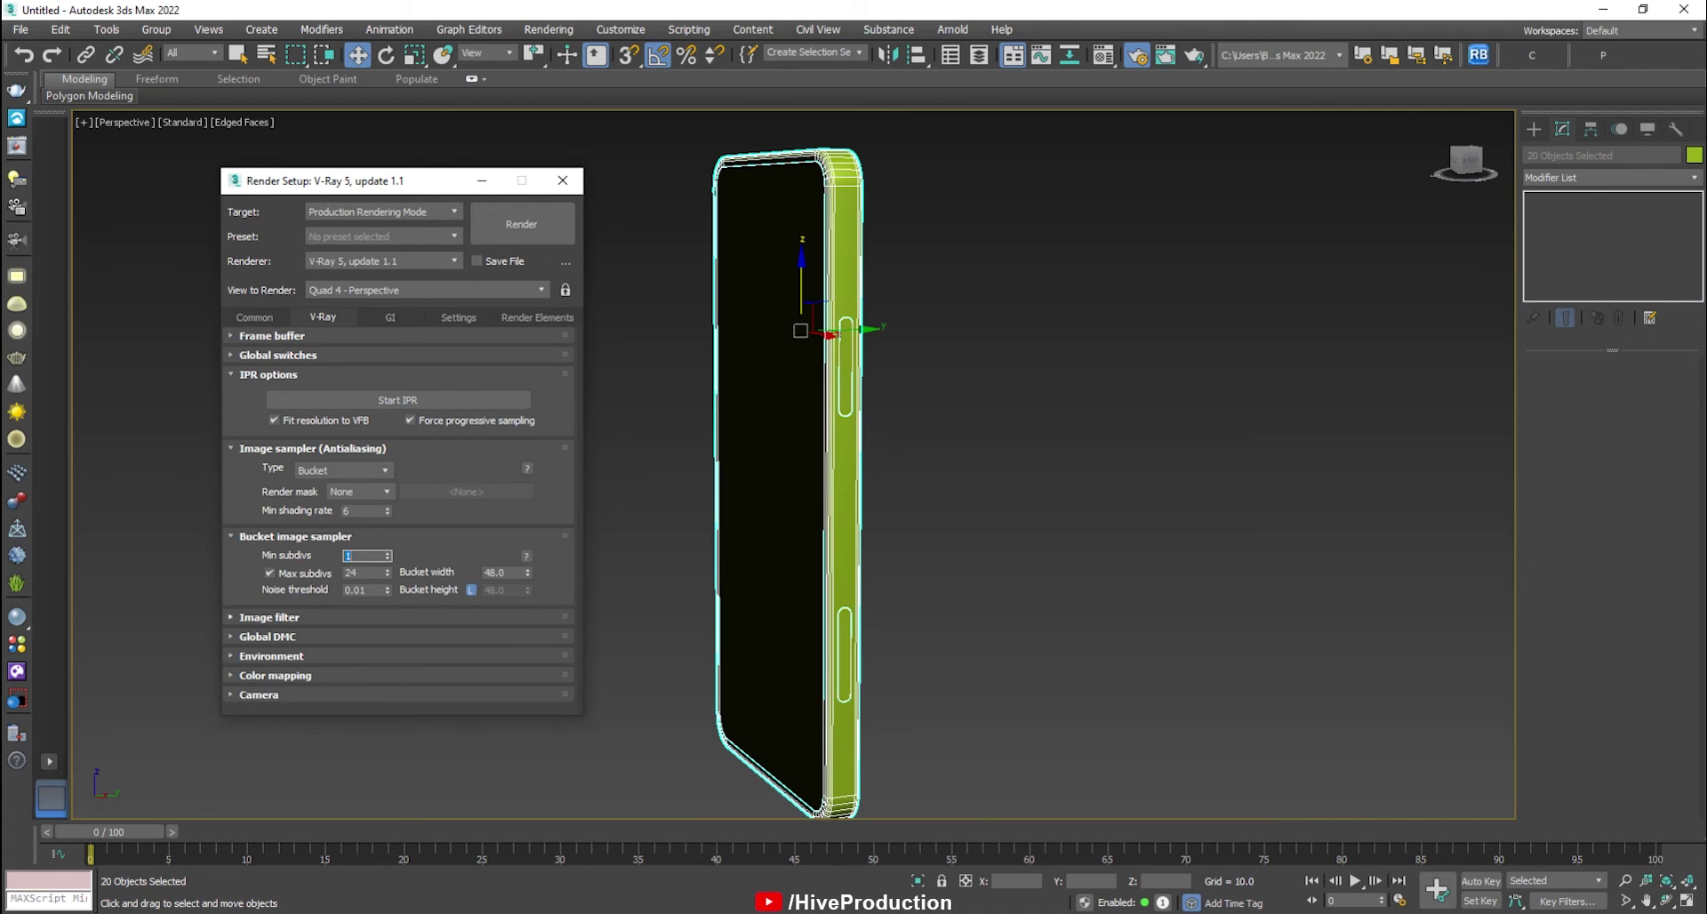
click(255, 318)
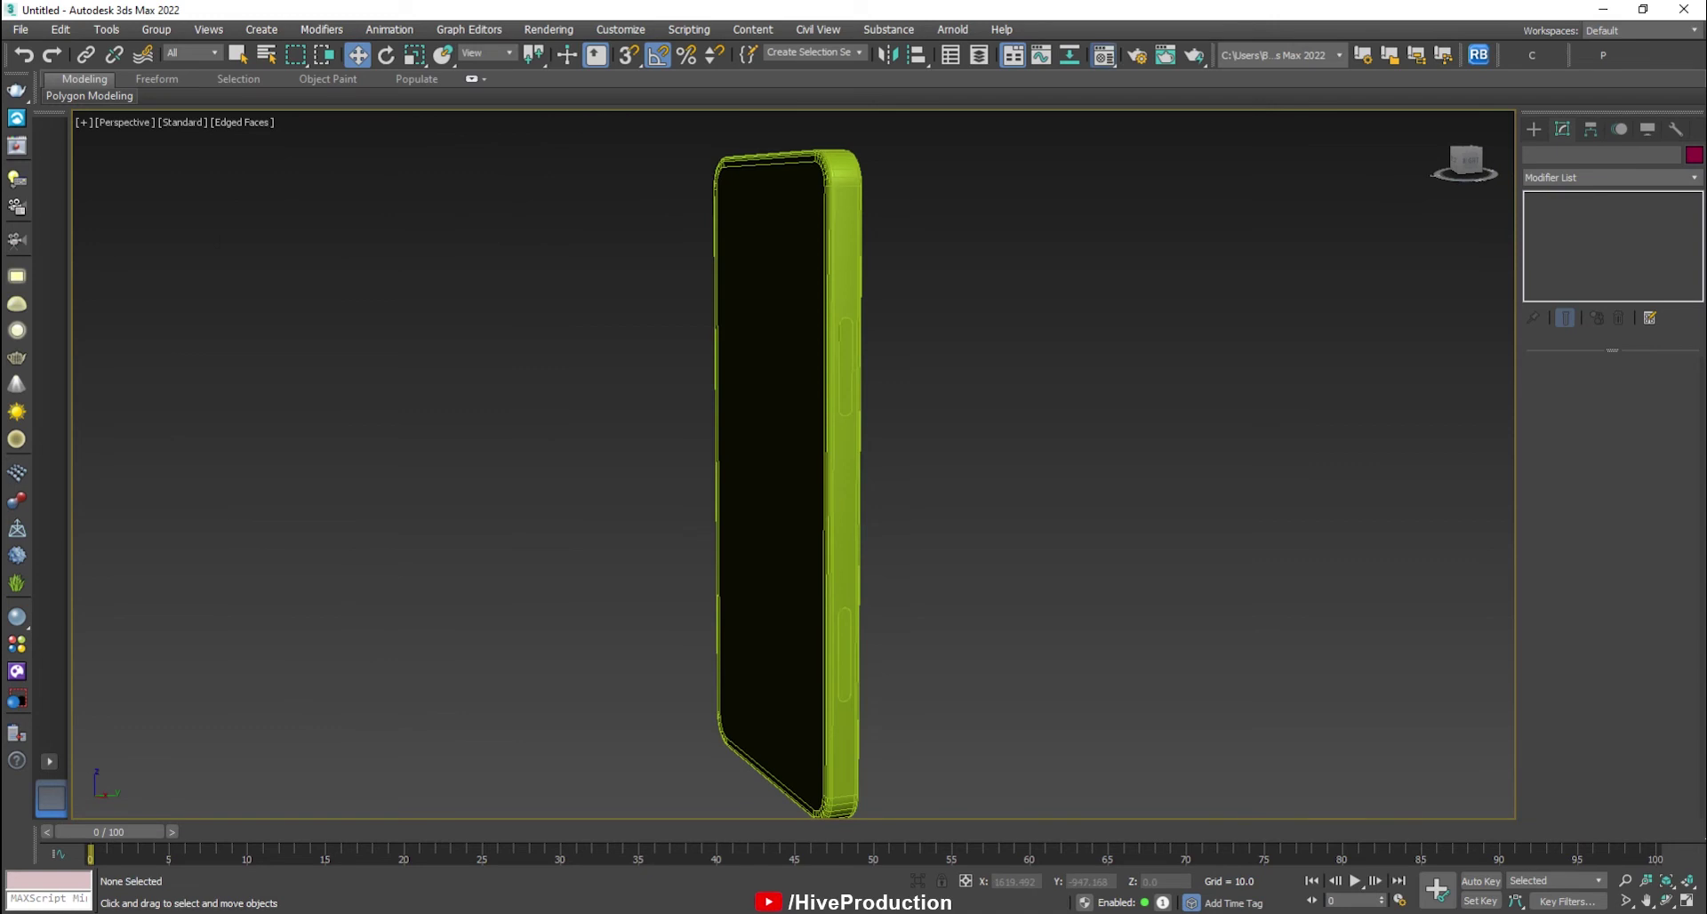
Open the Material Editor and change the first material slot to a VRayMtl material.
key(m)
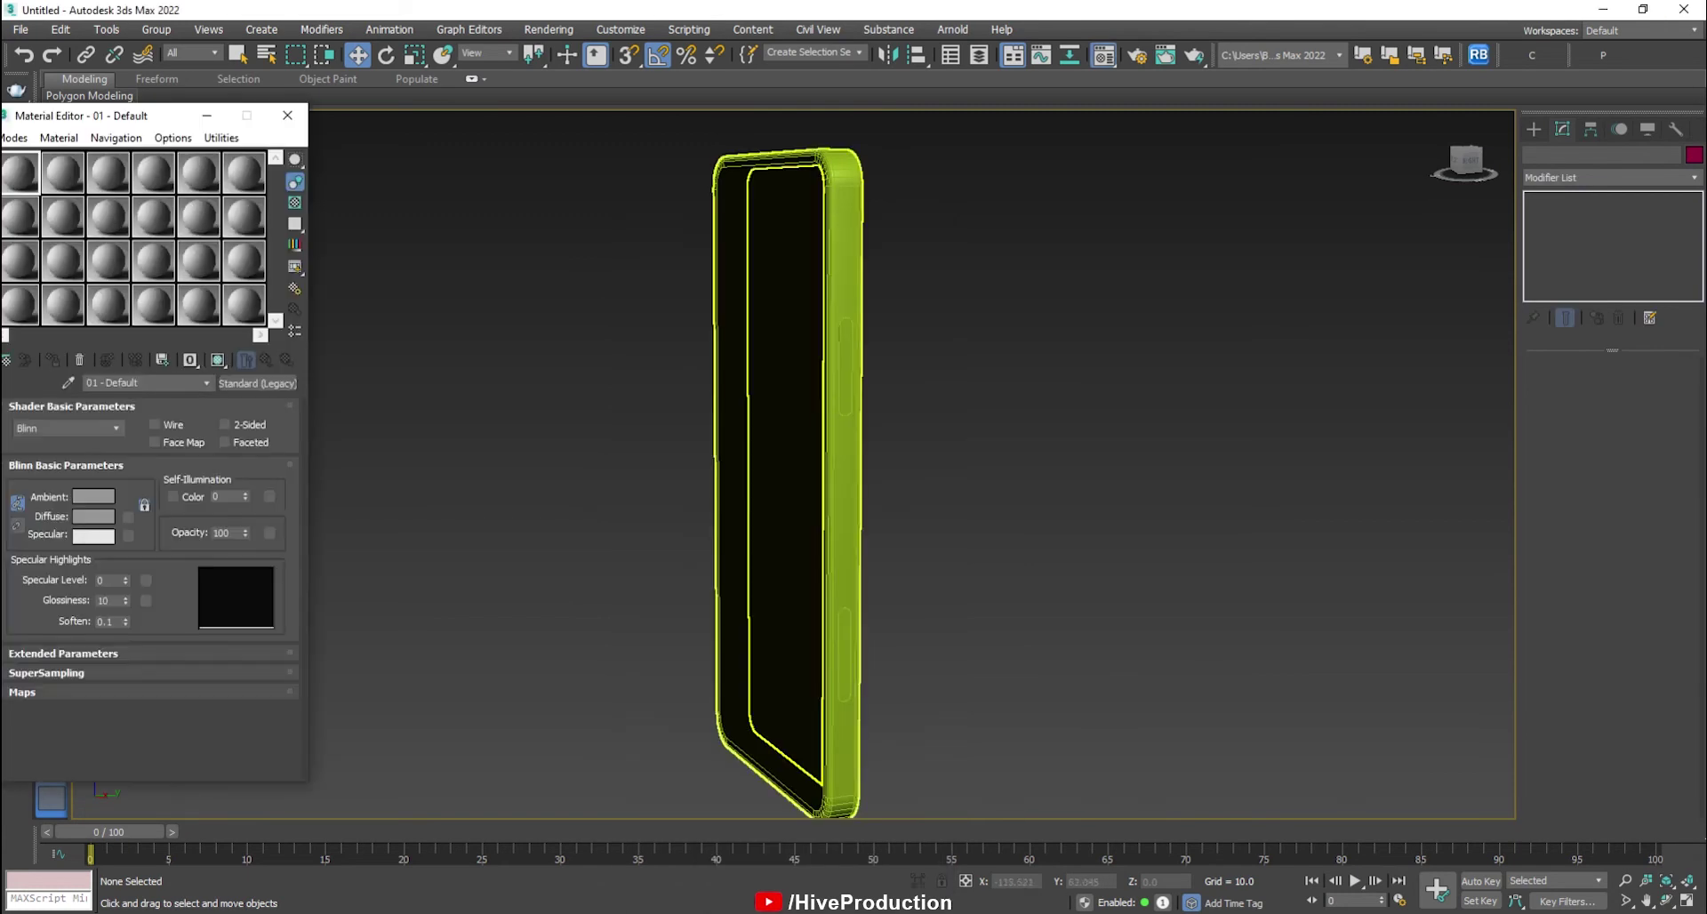
alt+middle_drag(777, 482, 834, 493)
scroll(819, 487, down, 2)
click(783, 477)
click(315, 257)
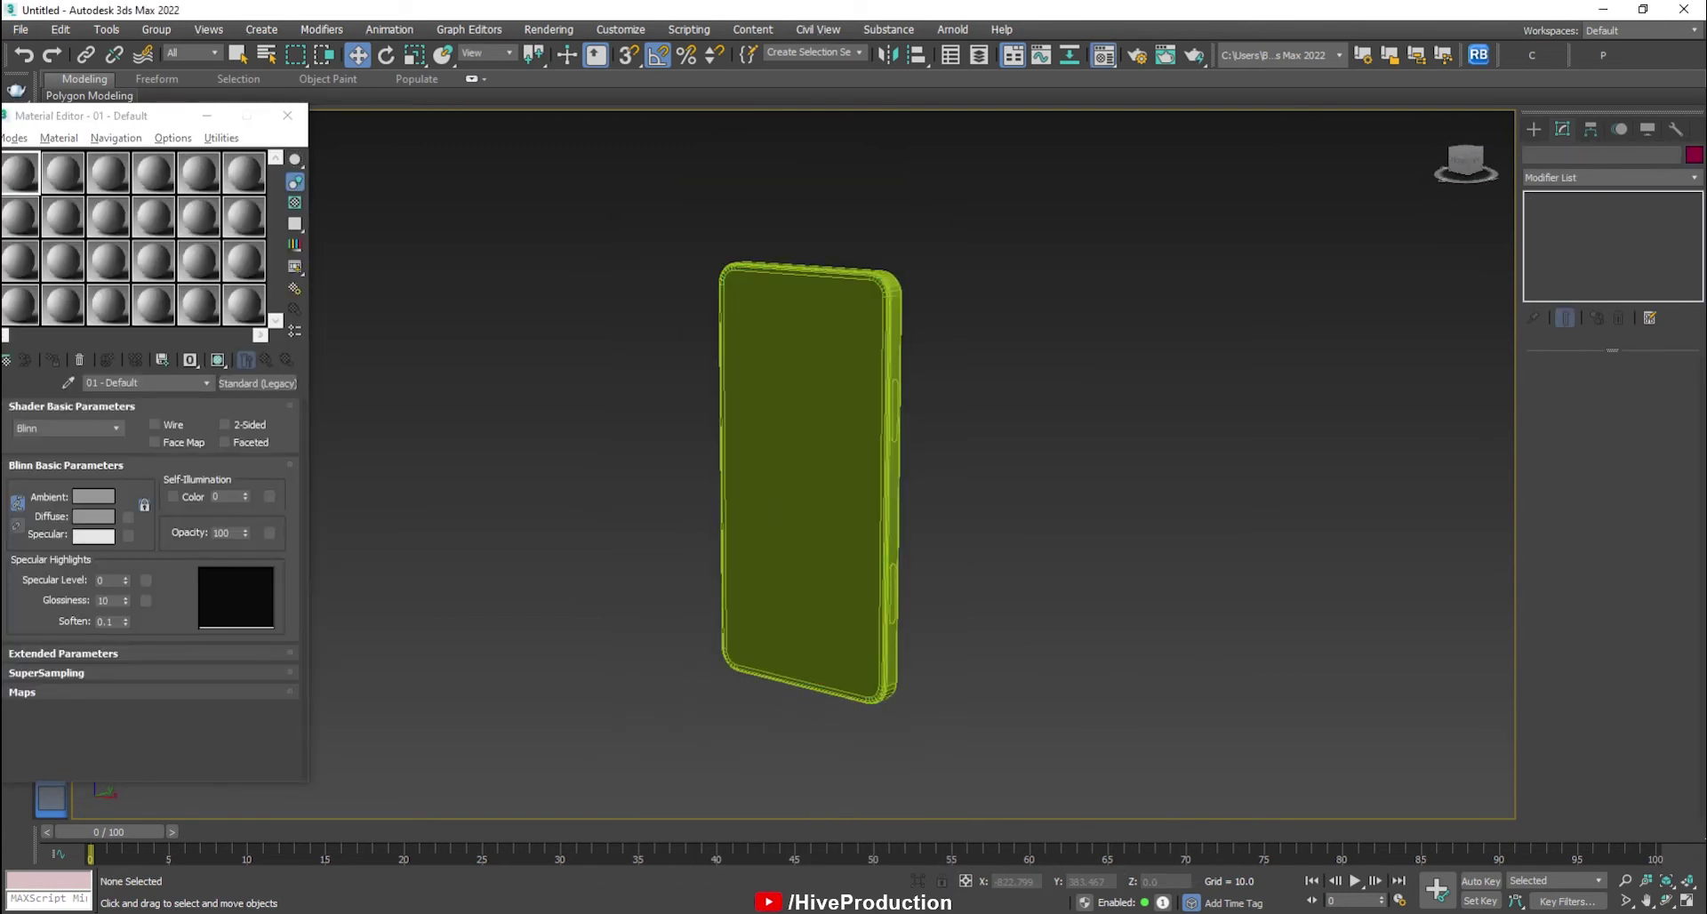
drag(178, 117, 320, 124)
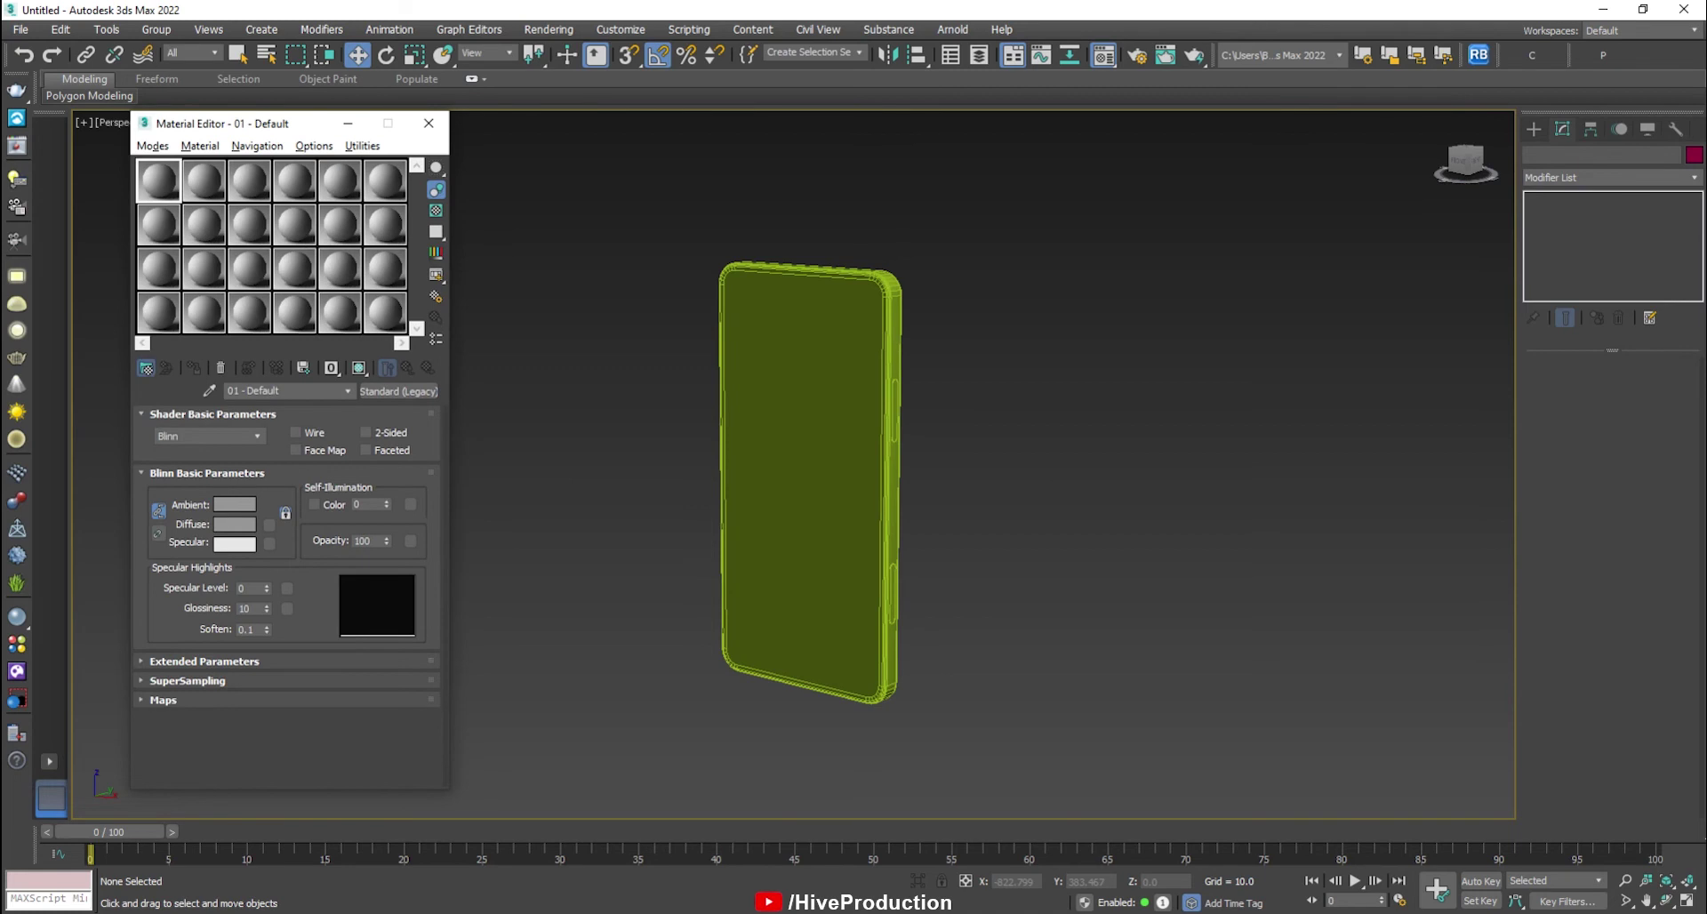
click(398, 391)
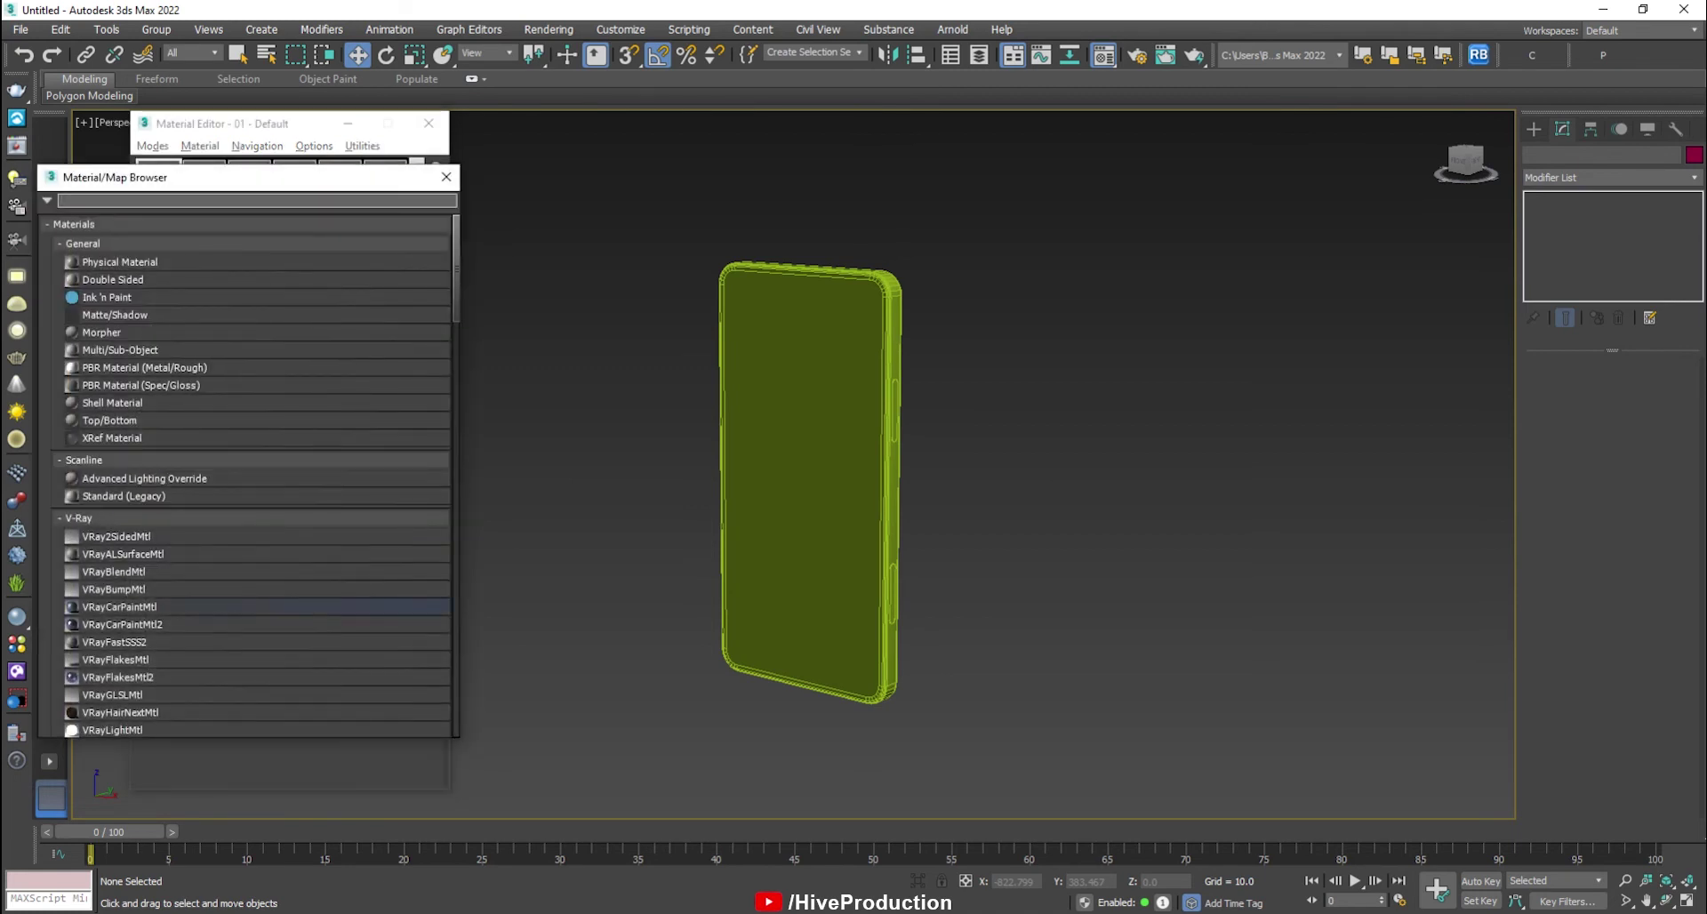
scroll(258, 568, down, 2)
double_click(178, 638)
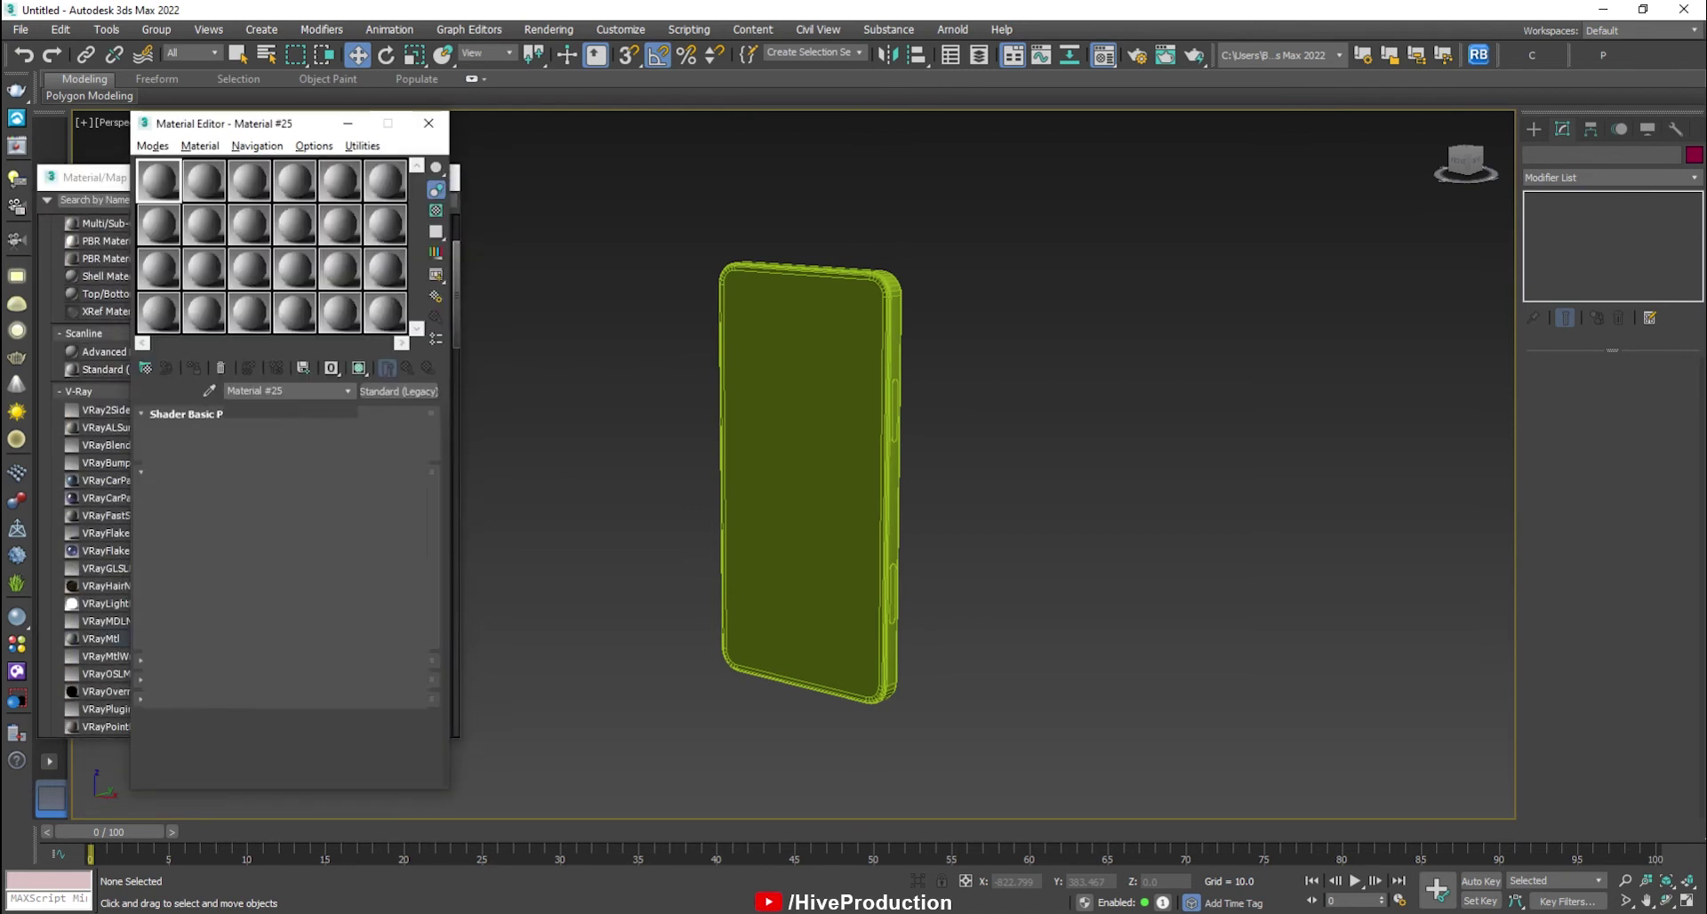
Assign the grey VRayMtl material to the front panel and all other parts of the phone.
click(751, 434)
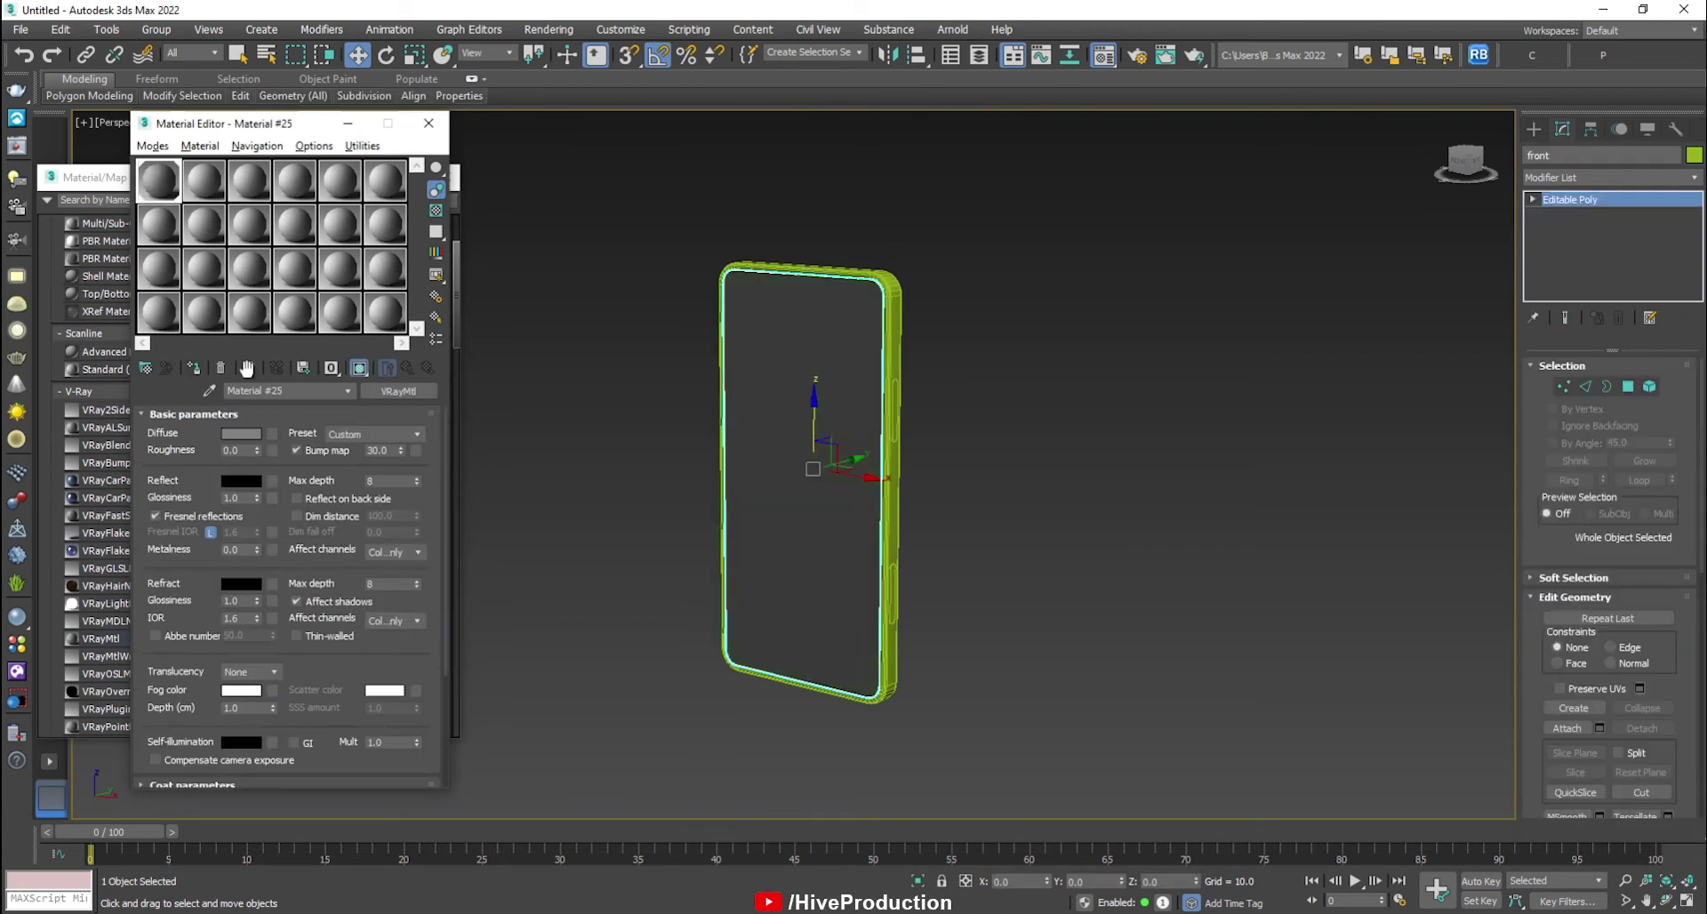
scroll(881, 302, up, 2)
scroll(881, 303, up, 3)
click(931, 302)
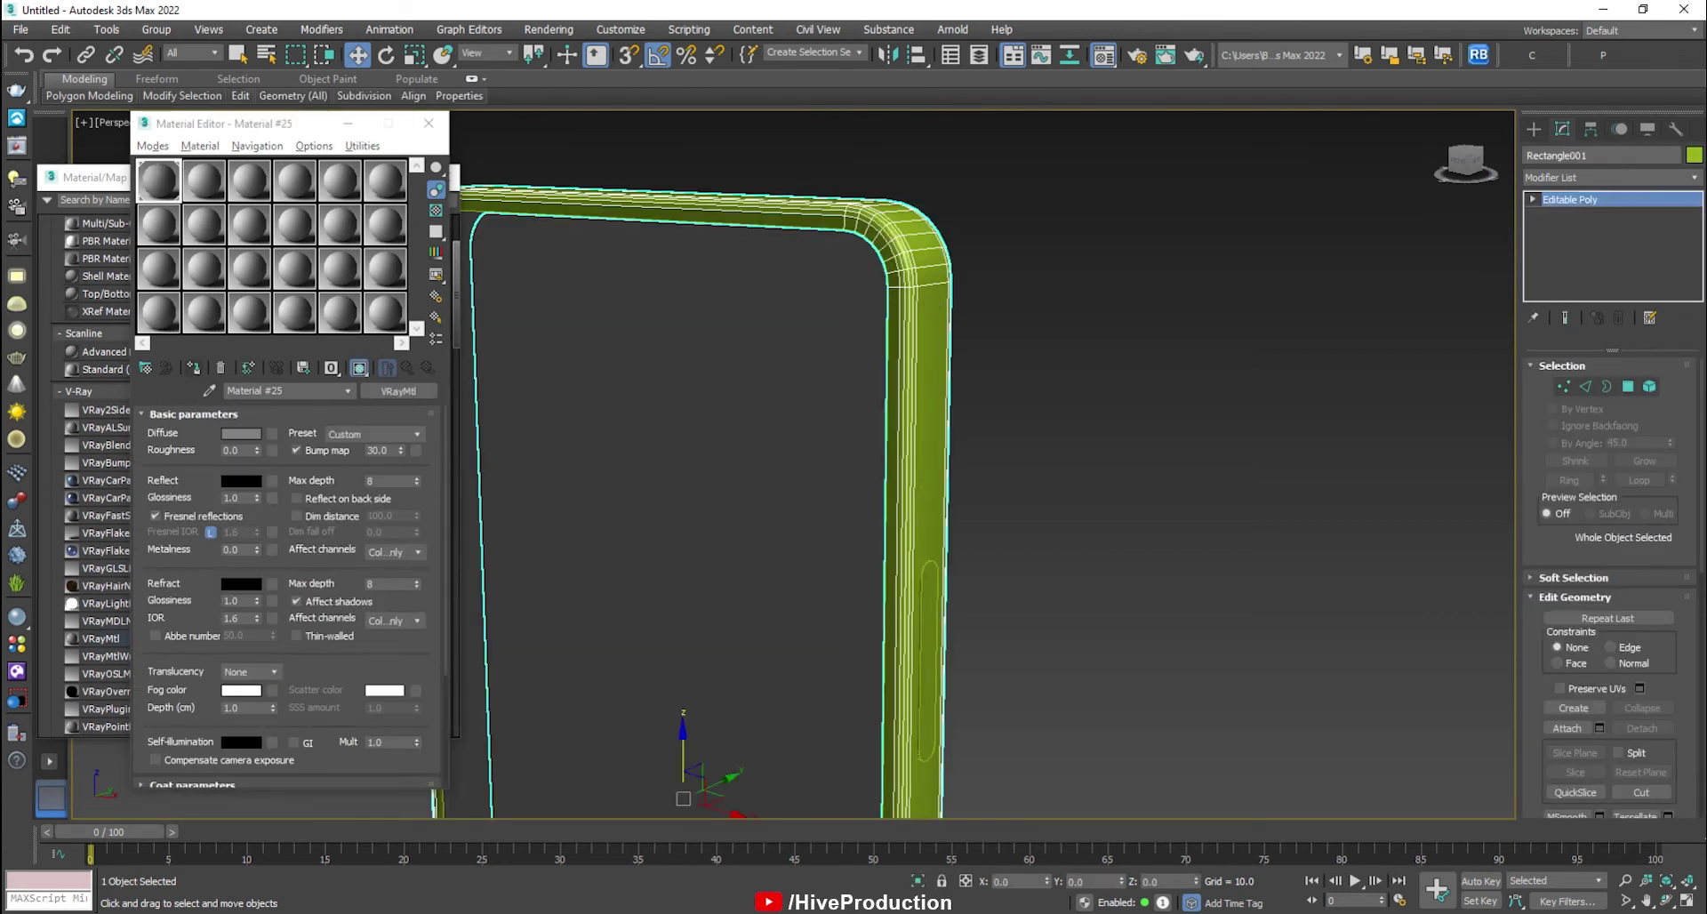
scroll(987, 533, down, 8)
key(ctrl+a)
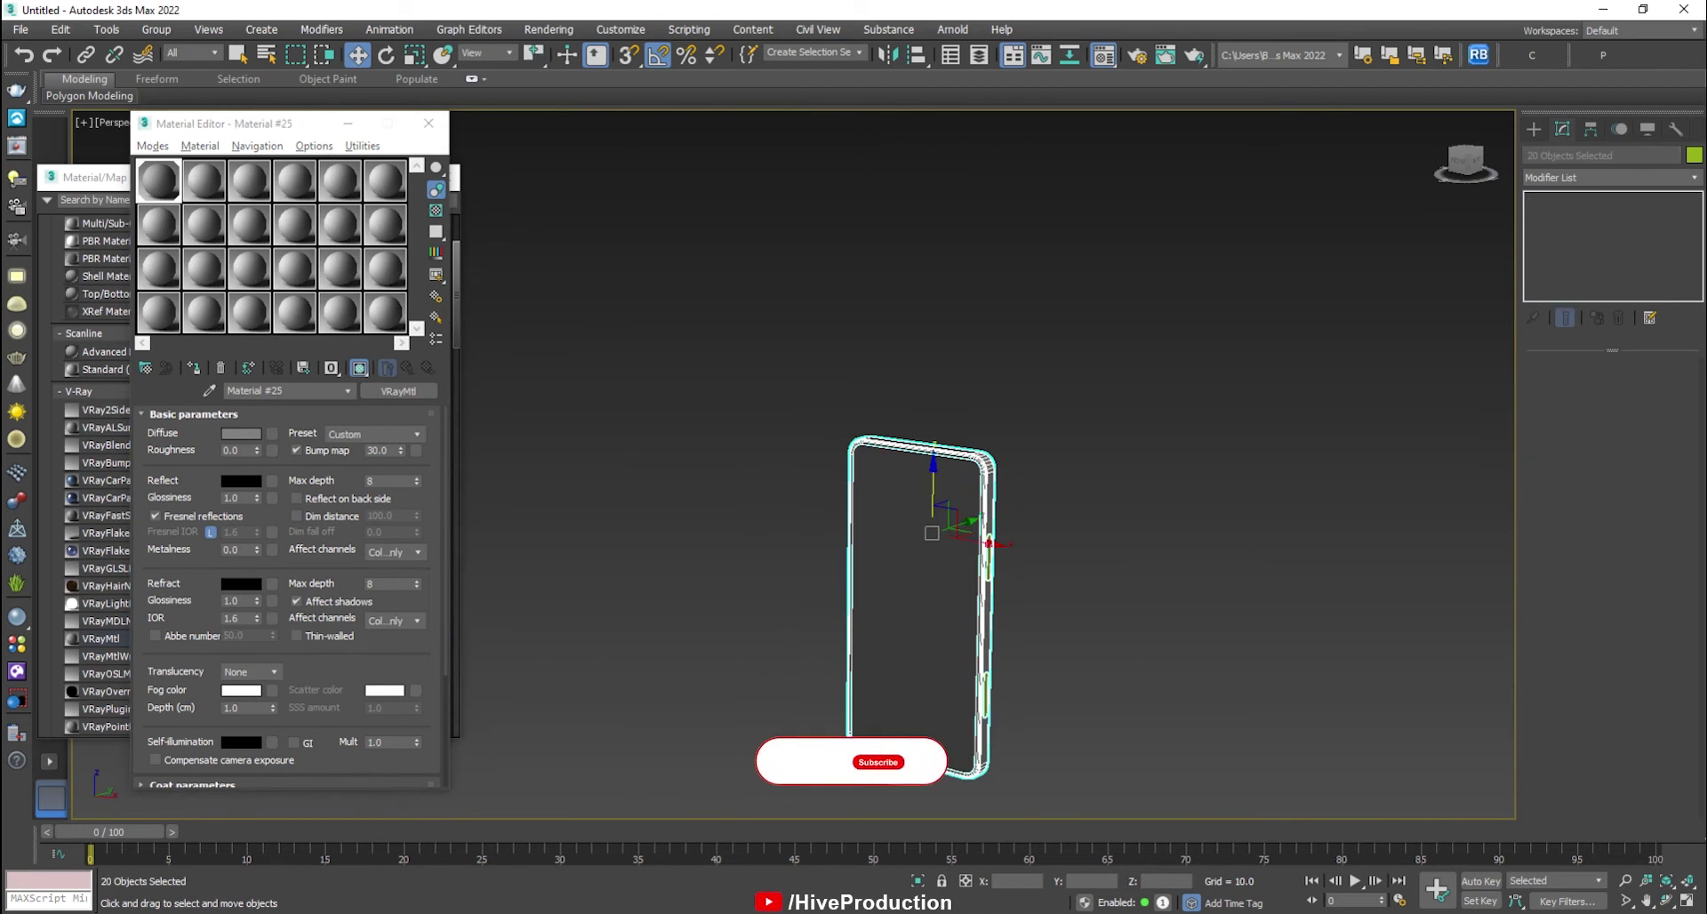
click(1065, 544)
scroll(1065, 544, up, 4)
alt+middle_drag(1058, 544, 978, 561)
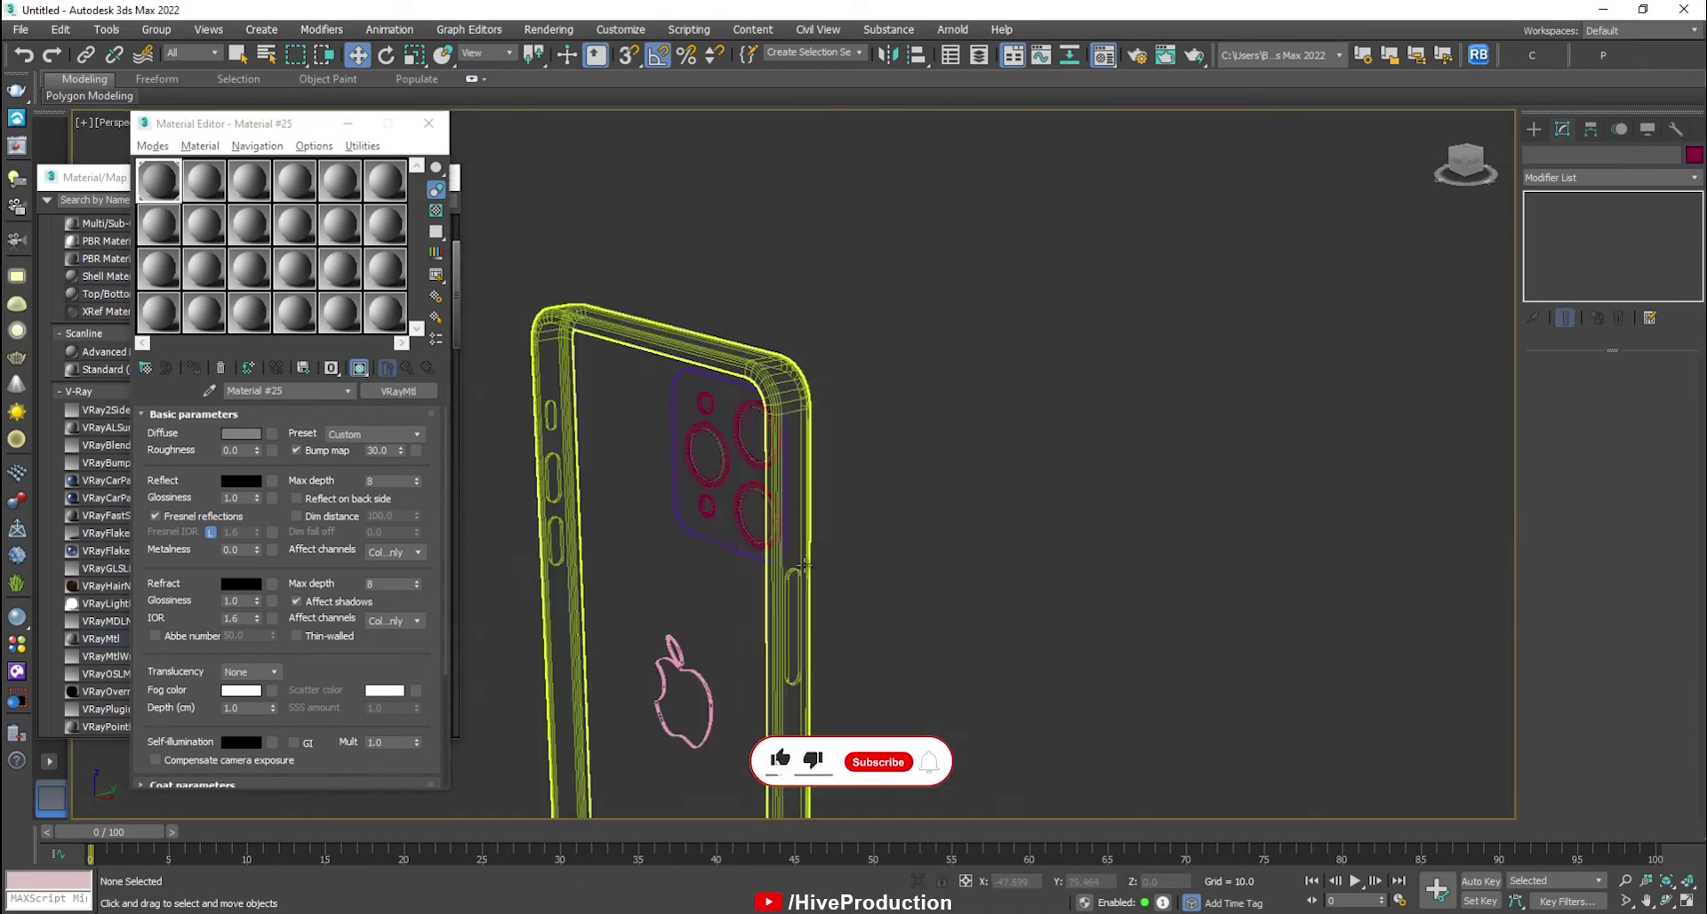
Select the Apple logo and give the second slot's "chrome" VRayMtl a near-black diffuse colour.
alt+middle_drag(804, 564, 716, 505)
click(604, 499)
click(205, 181)
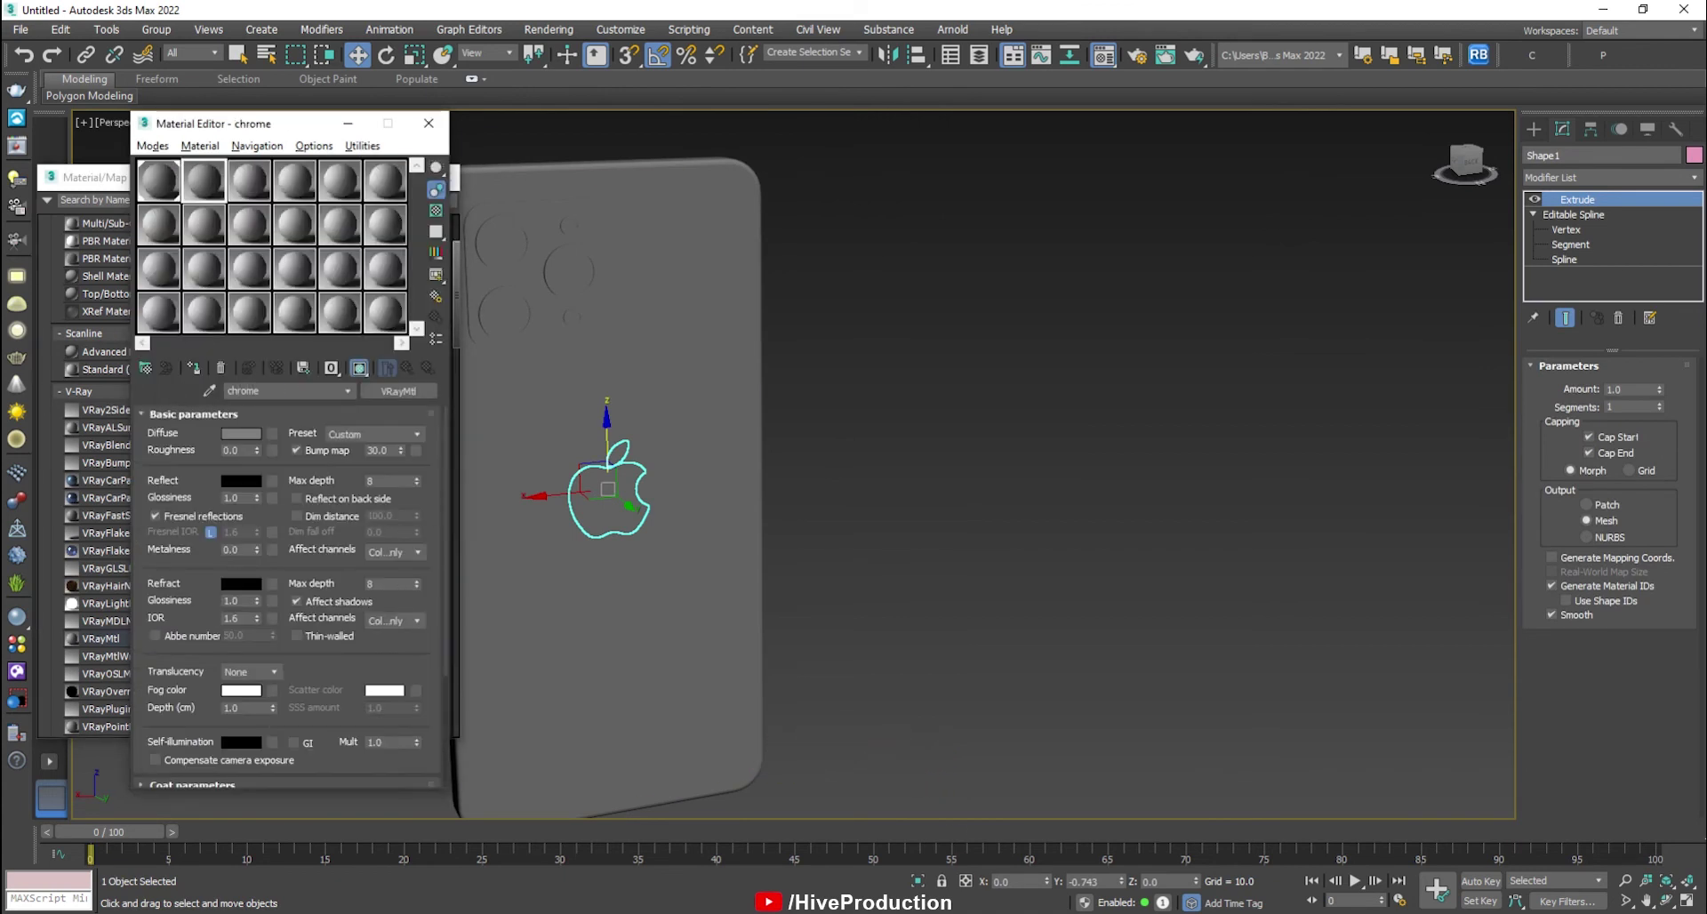
click(241, 433)
click(576, 201)
click(658, 270)
Set the chrome material to a grey reflection with Fresnel reflections off and assign it to the Apple logo.
click(240, 480)
drag(566, 204, 640, 205)
click(648, 267)
click(194, 368)
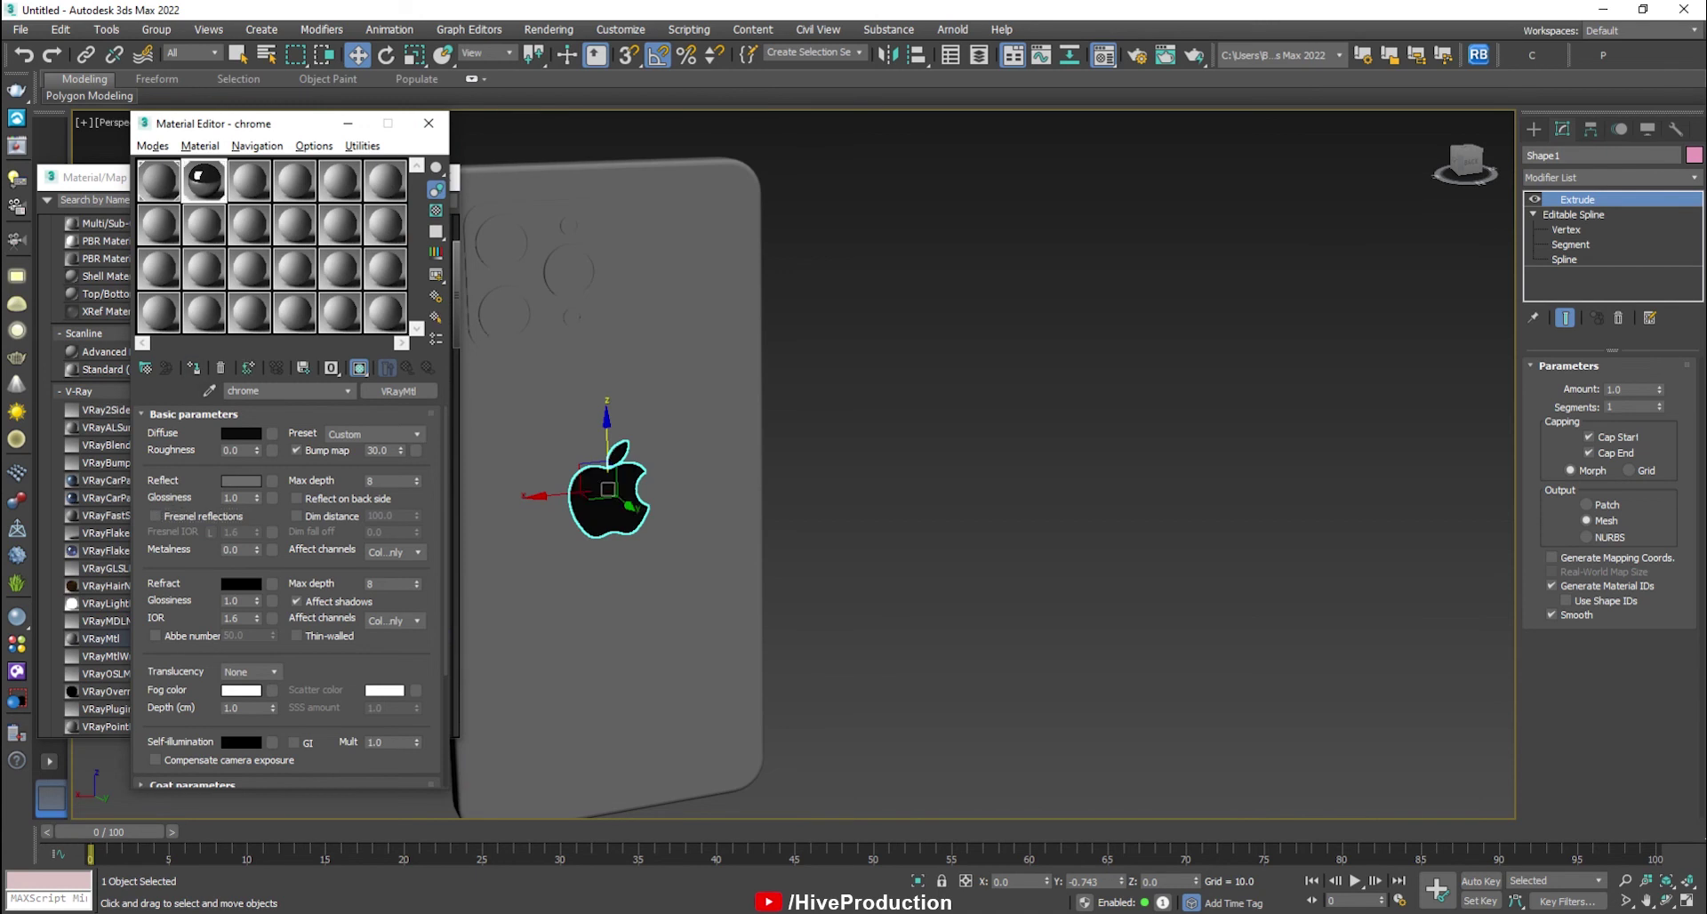
Assign the chrome material to the phone's outer frame.
click(524, 137)
alt+middle_drag(560, 385, 624, 393)
scroll(640, 357, up, 2)
click(586, 359)
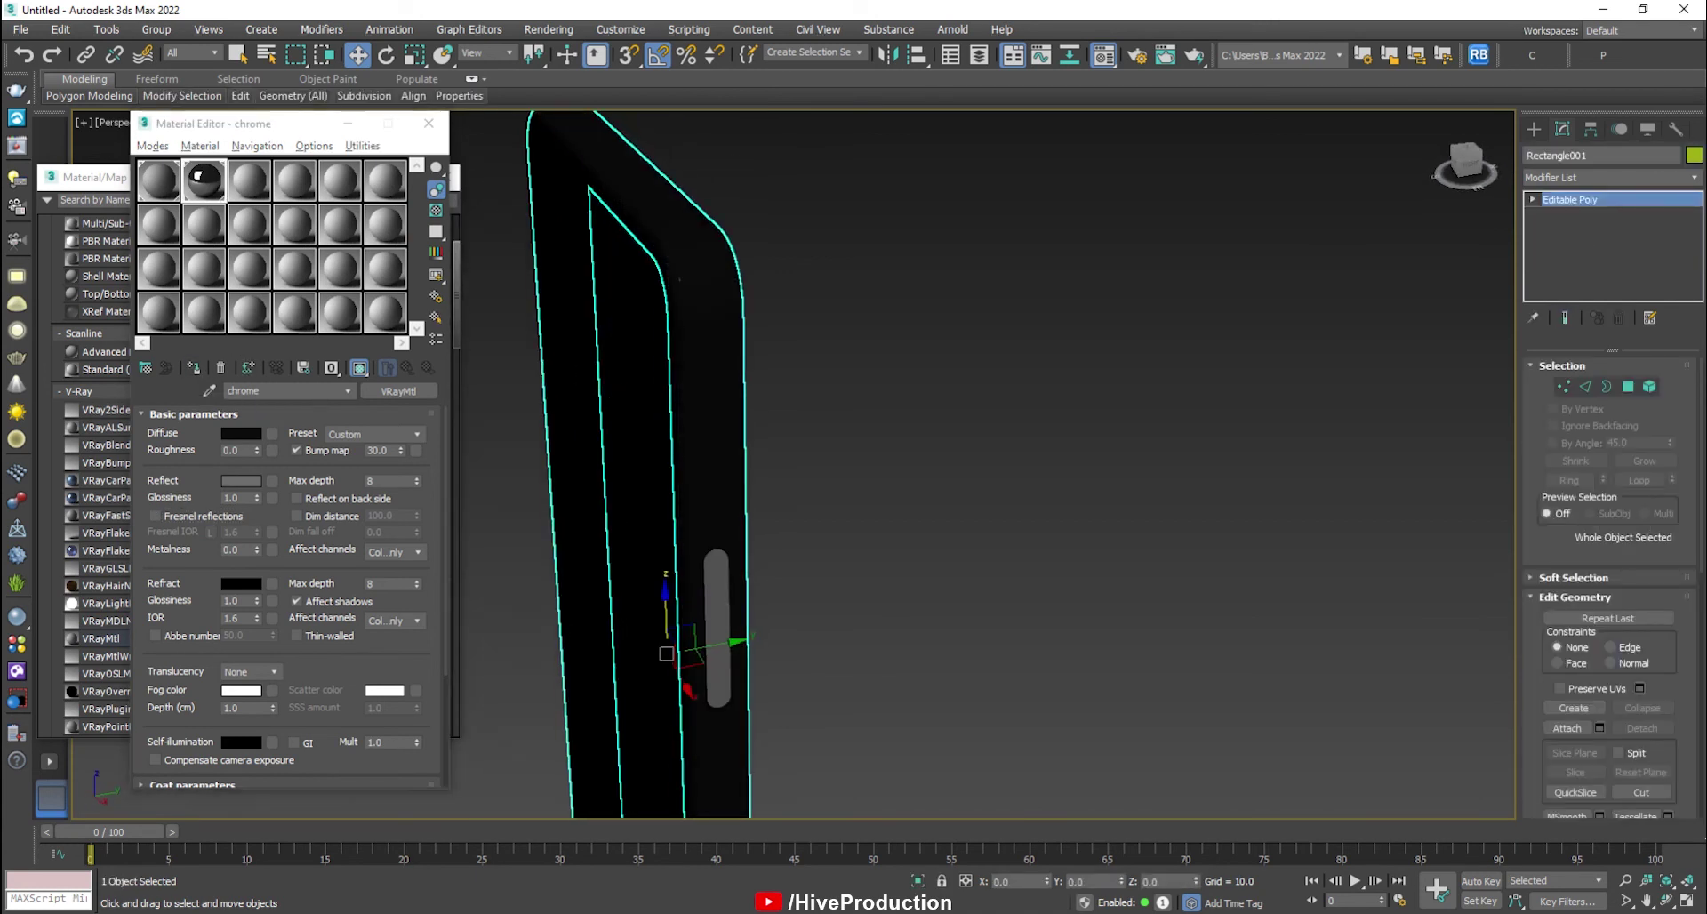
click(775, 405)
alt+middle_drag(770, 409, 850, 427)
scroll(850, 426, down, 3)
scroll(929, 432, up, 3)
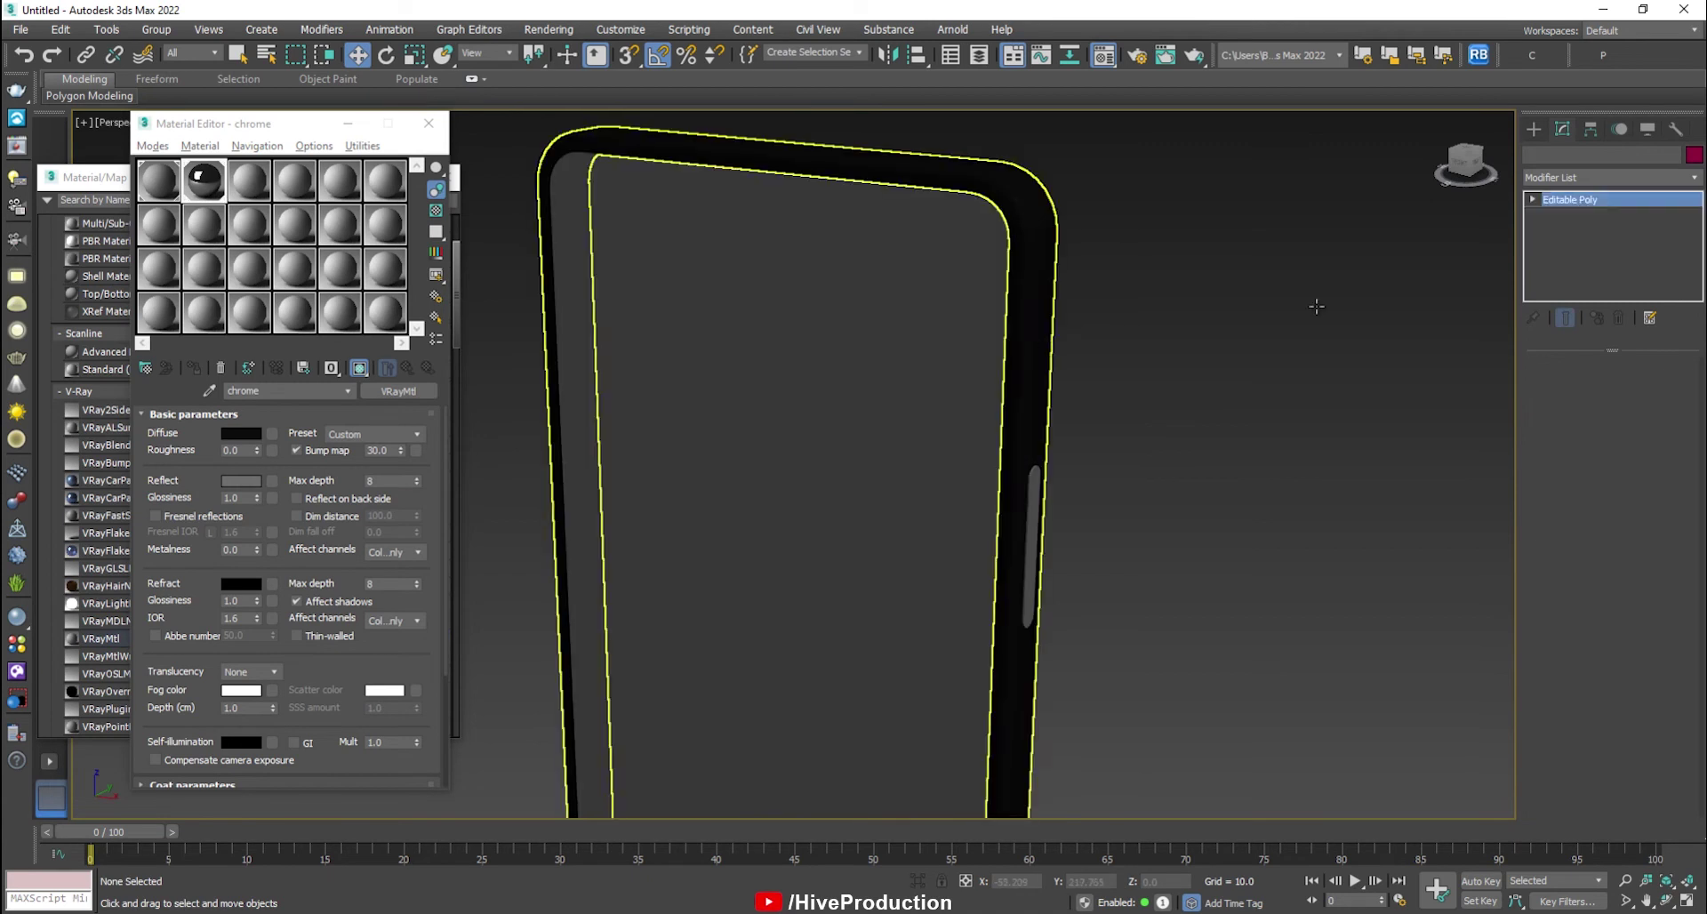
Select the vertical edges along both long sides of the phone's frame in wireframe display.
click(1036, 329)
right_click(1037, 323)
mouse_move(1138, 516)
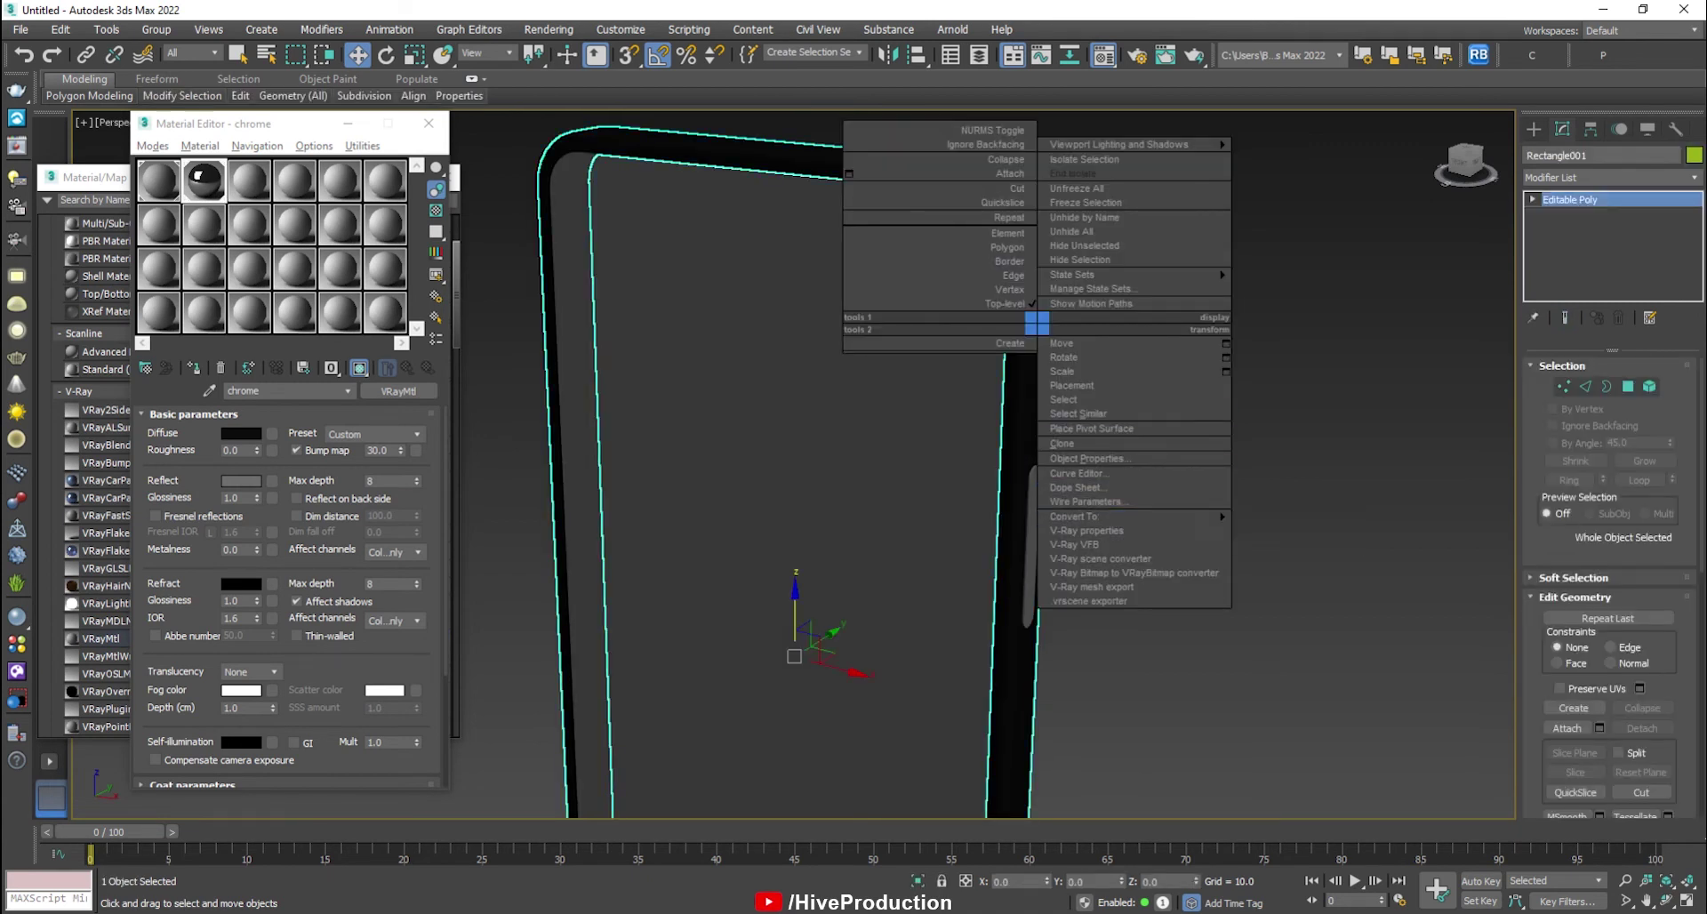
key(F3)
scroll(1131, 489, down, 3)
alt+middle_drag(1131, 489, 1027, 466)
drag(1182, 464, 1182, 463)
click(950, 283)
click(1585, 386)
drag(1006, 412, 1007, 412)
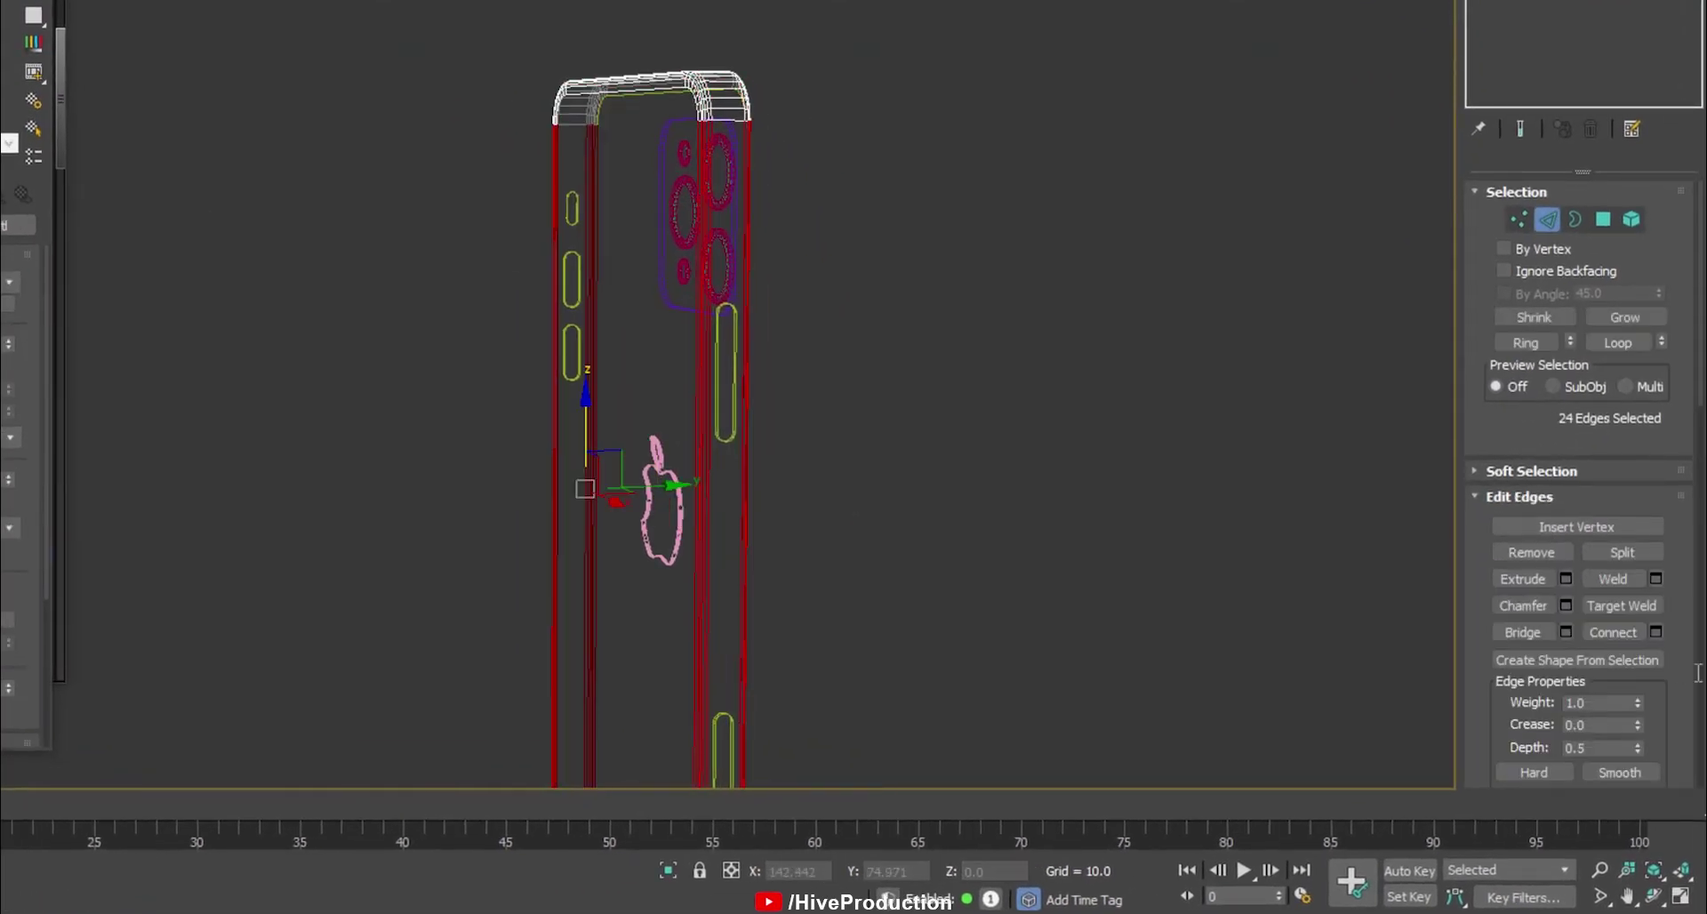
Connect the selected vertical frame edges with 2 segments and a pinch of 81.
click(1655, 633)
middle_drag(740, 452, 691, 249)
alt+drag(457, 487, 465, 488)
alt+middle_drag(465, 488, 556, 496)
click(522, 331)
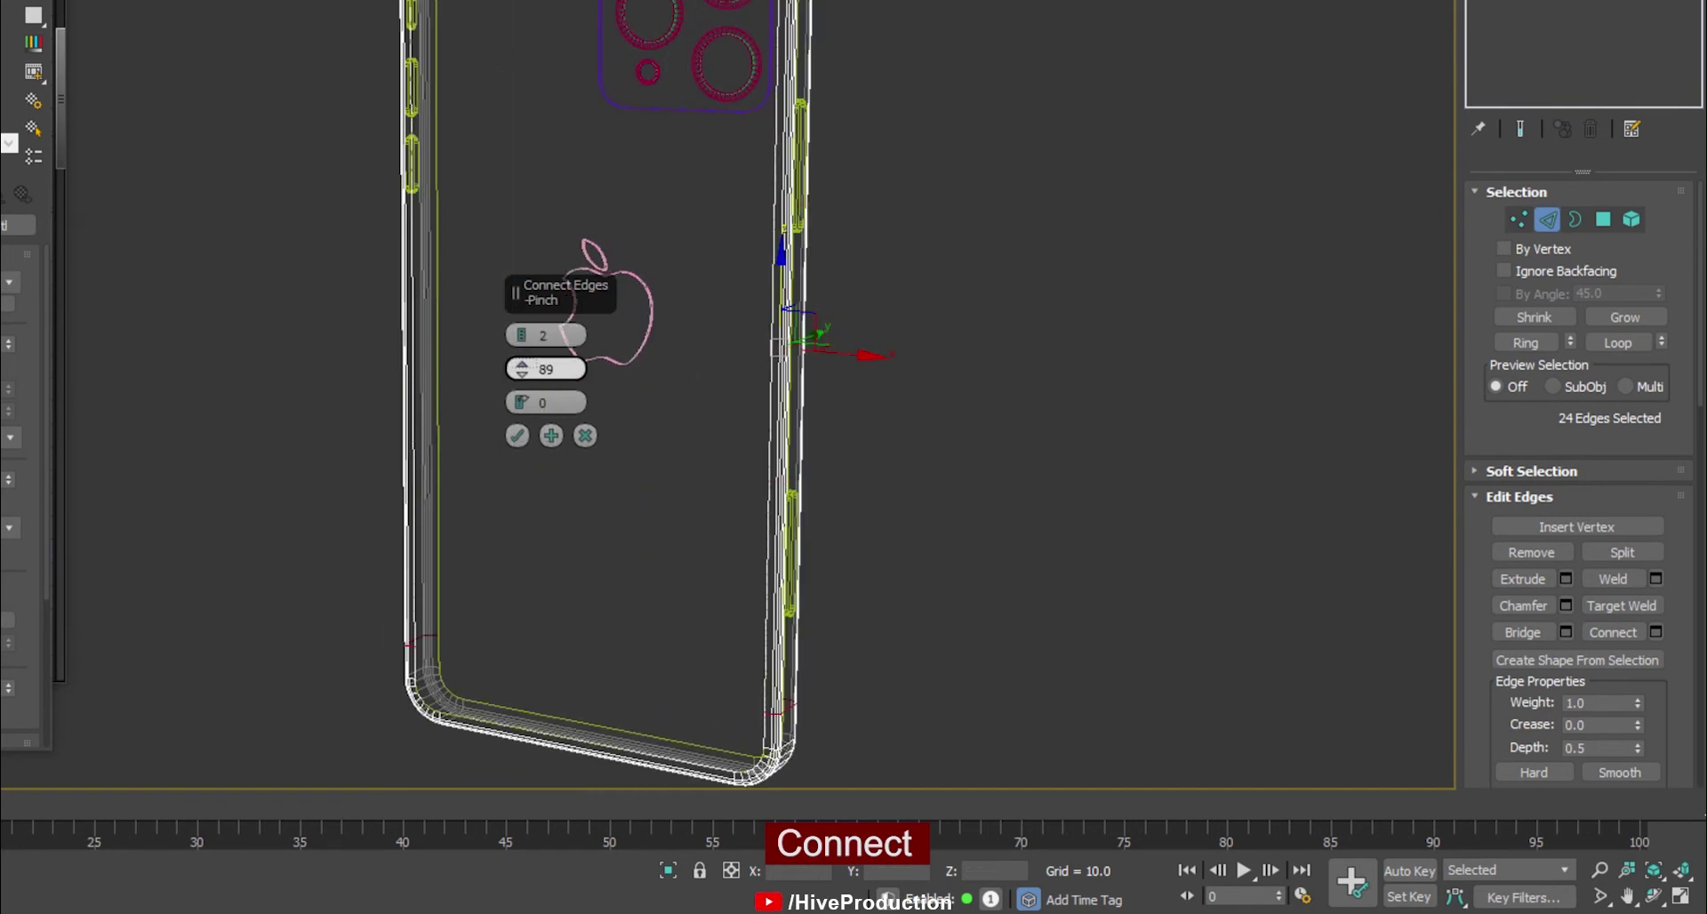
drag(522, 369, 522, 372)
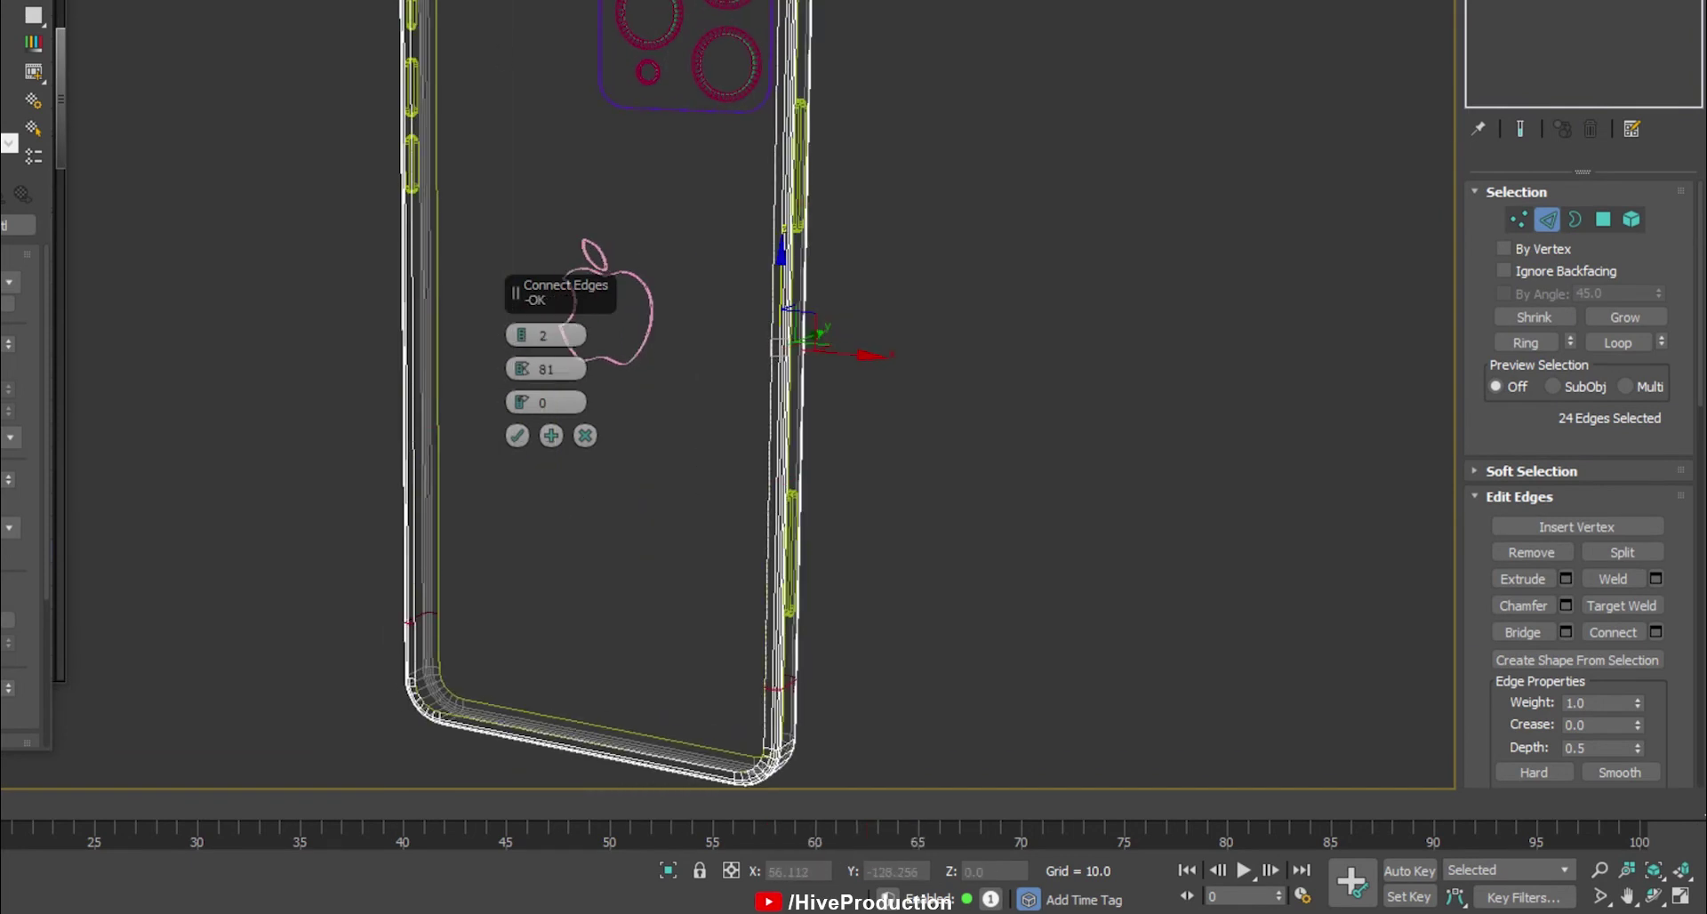
click(517, 435)
Chamfer the newly connected edge loops near the ends of the frame's long sides into narrow bands.
alt+middle_drag(667, 307, 765, 135)
scroll(765, 135, up, 4)
click(1565, 605)
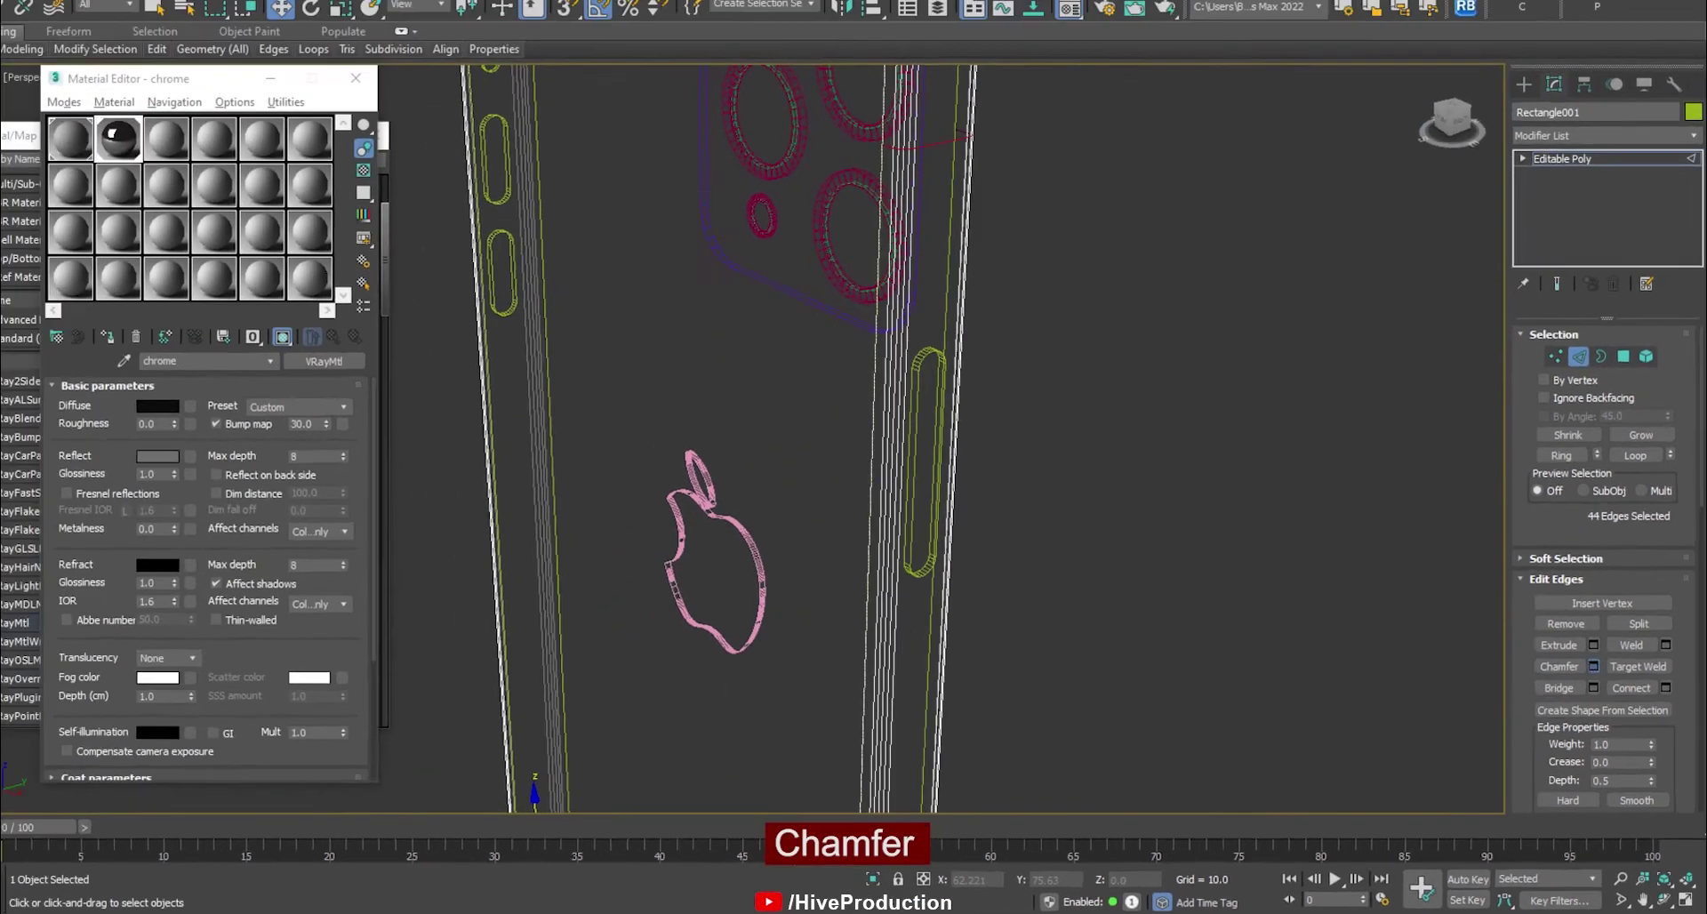
key(ctrl+shift+c)
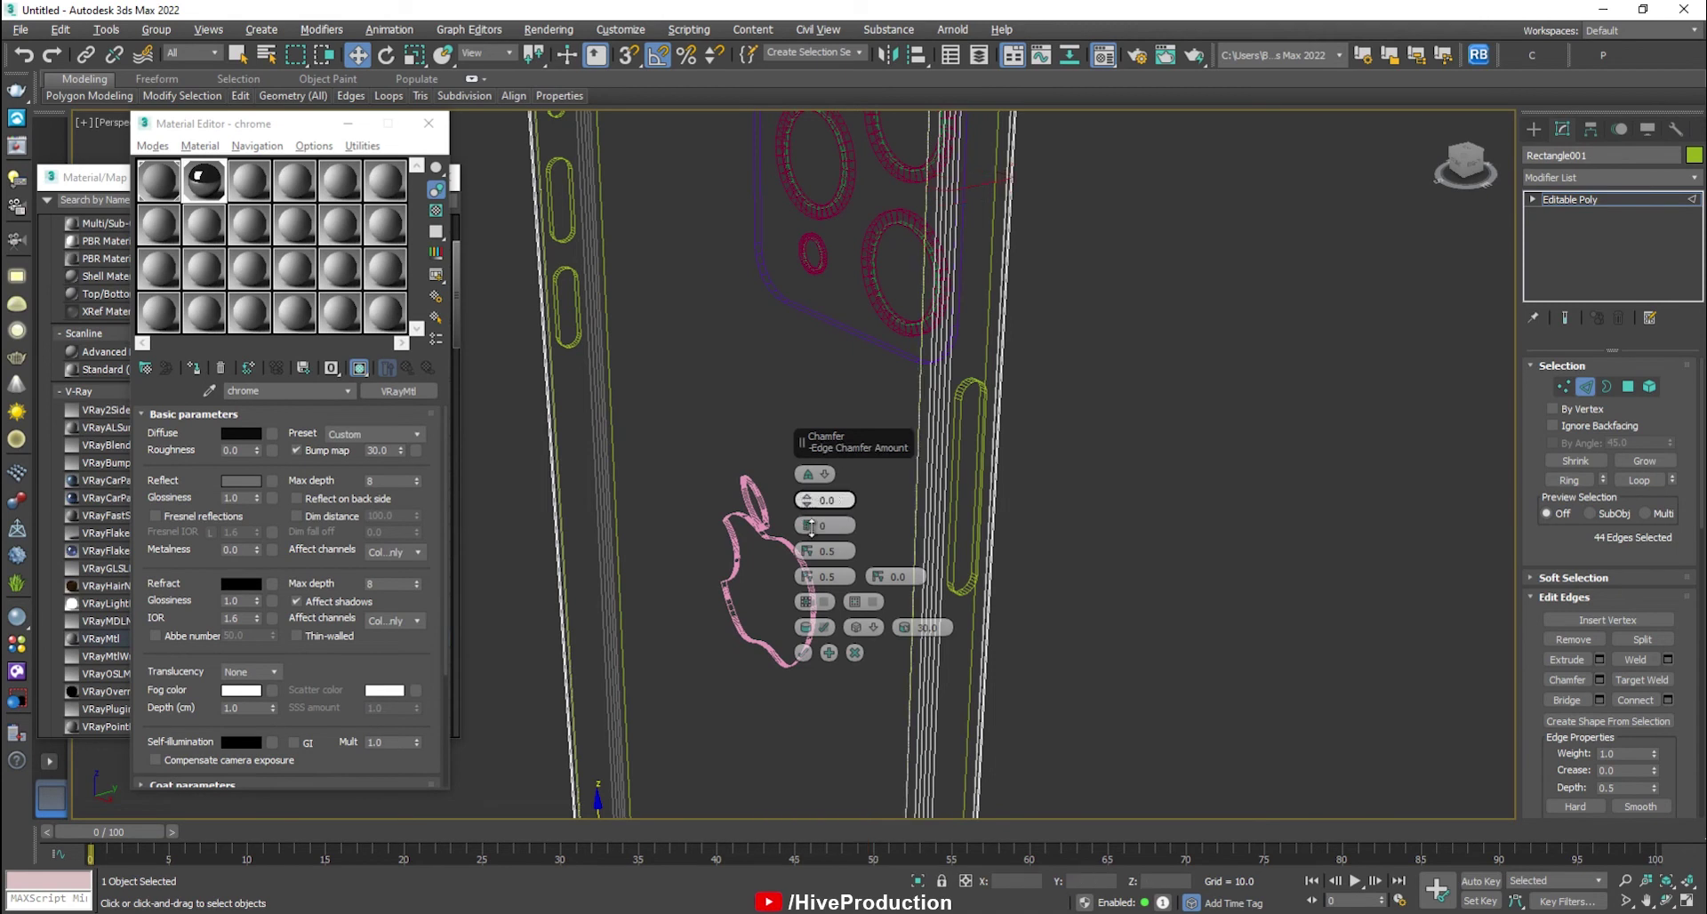
click(803, 652)
Select the upper band's polygons on one long side of the frame in shaded display with visible edges.
scroll(856, 573, down, 4)
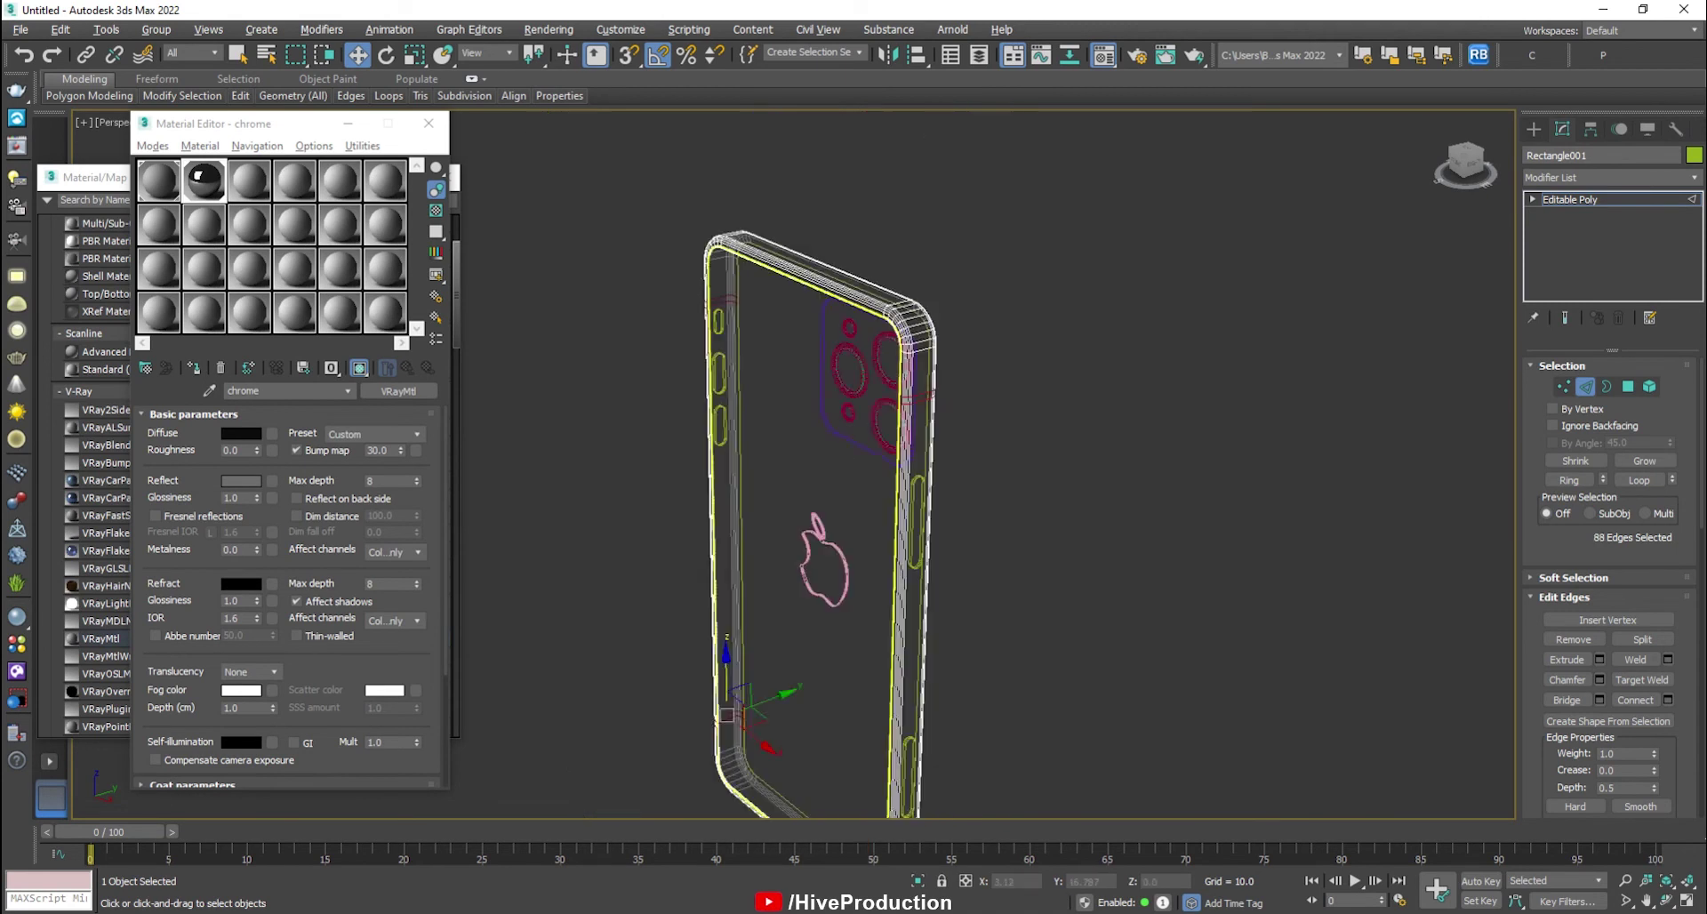
alt+middle_drag(855, 574, 939, 575)
key(4)
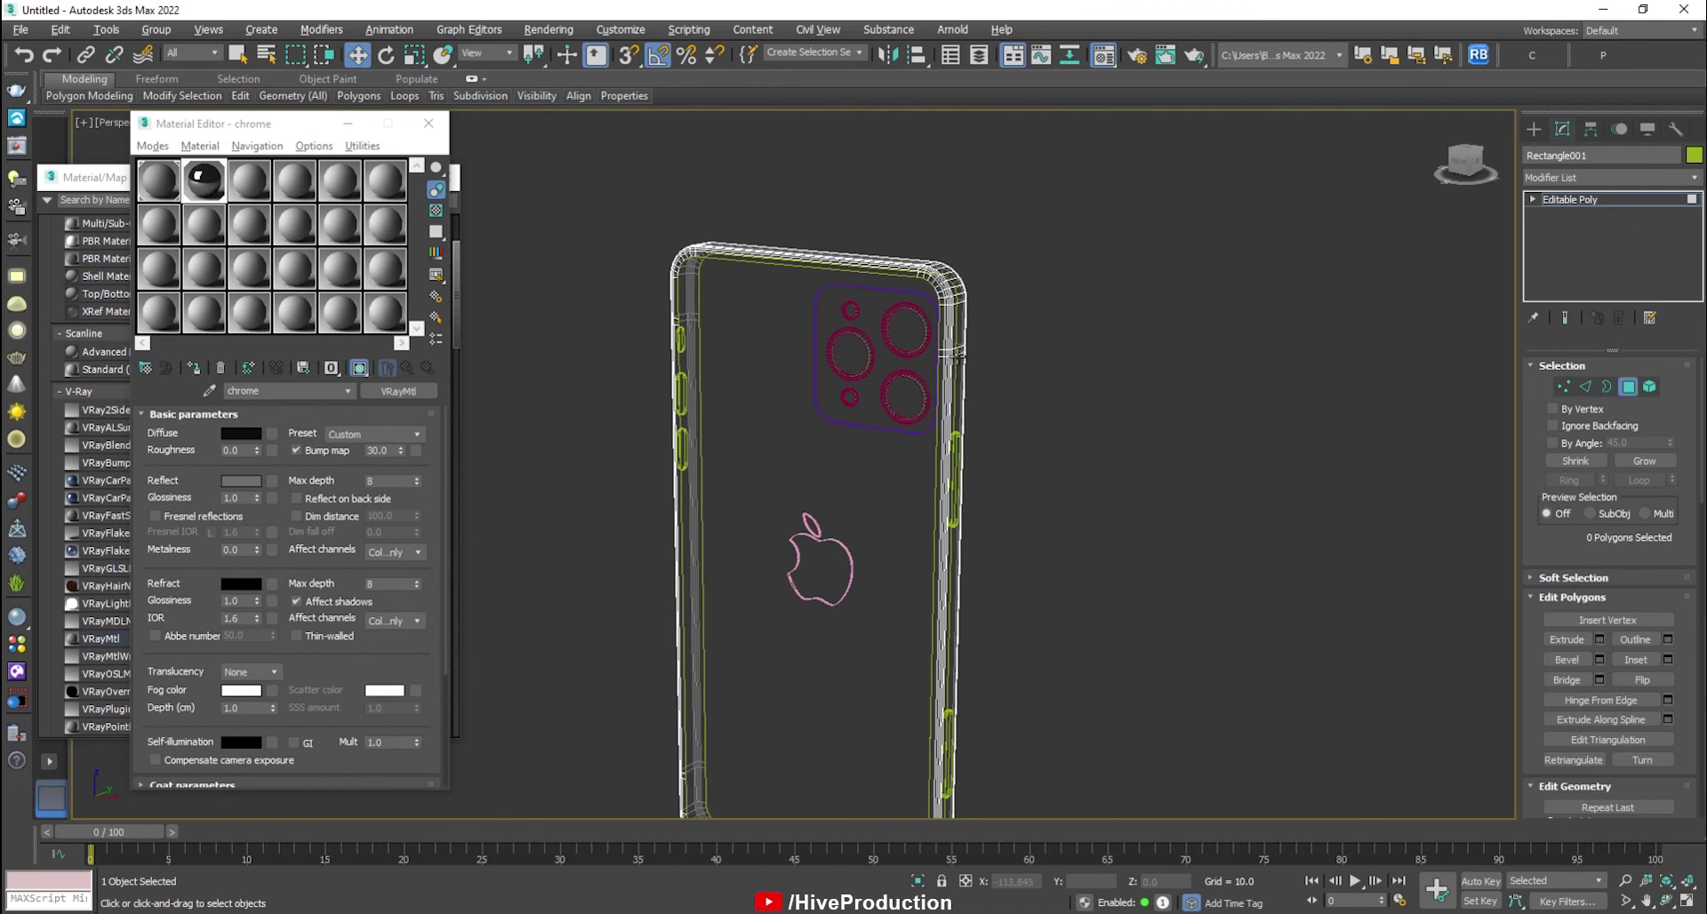
key(F3)
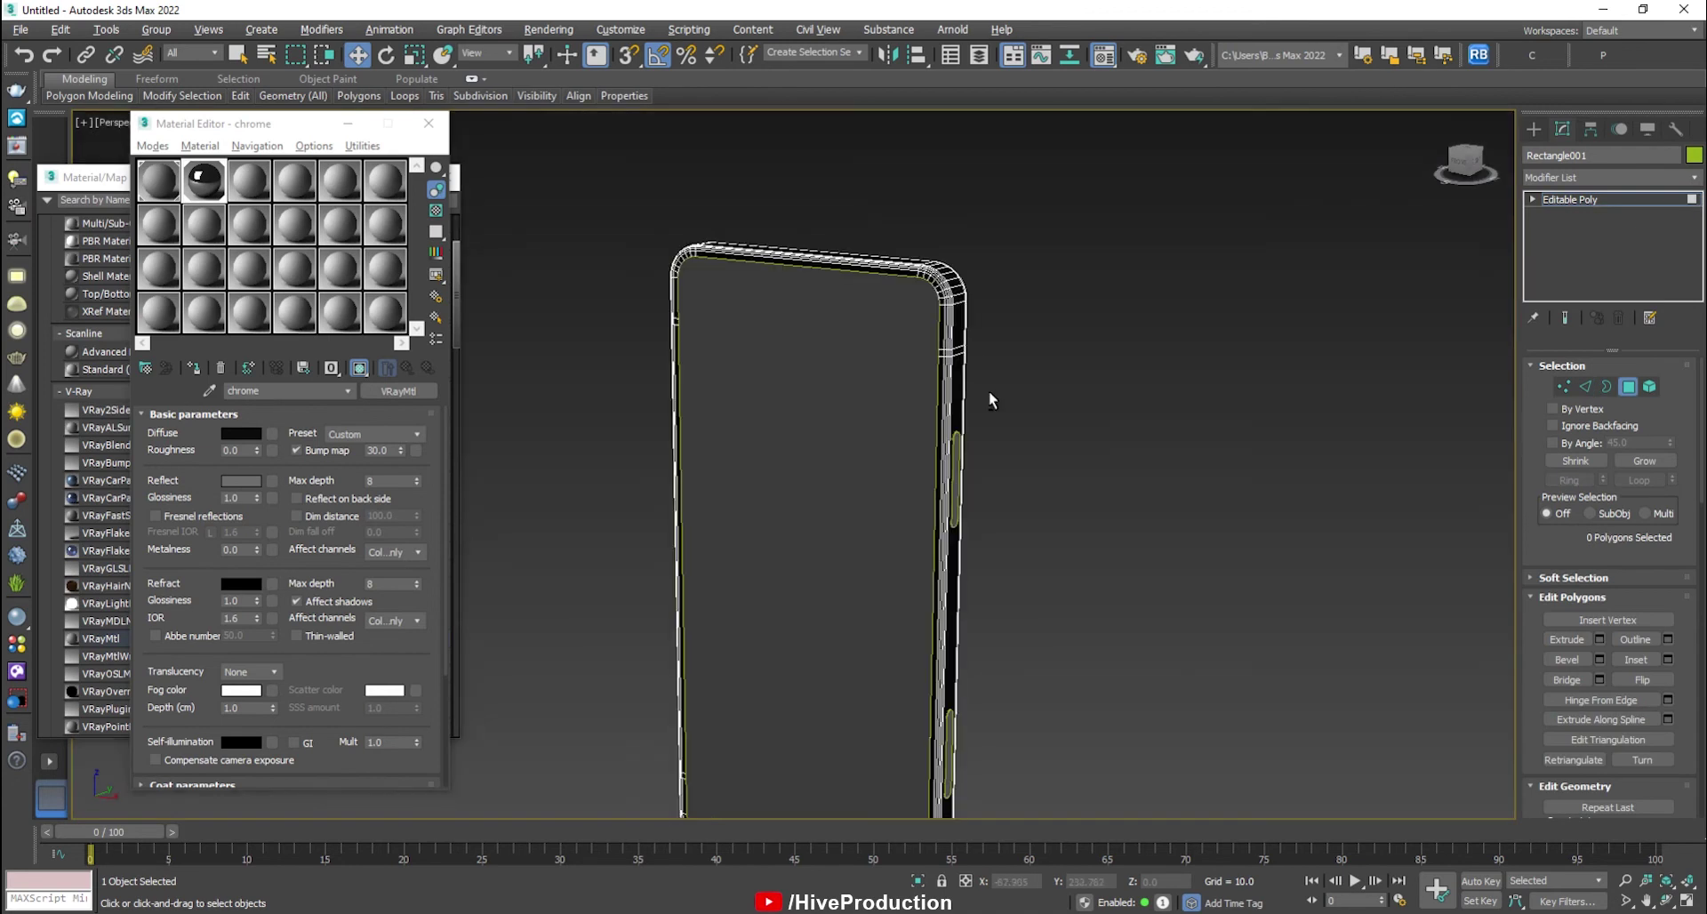
key(F4)
scroll(960, 397, up, 5)
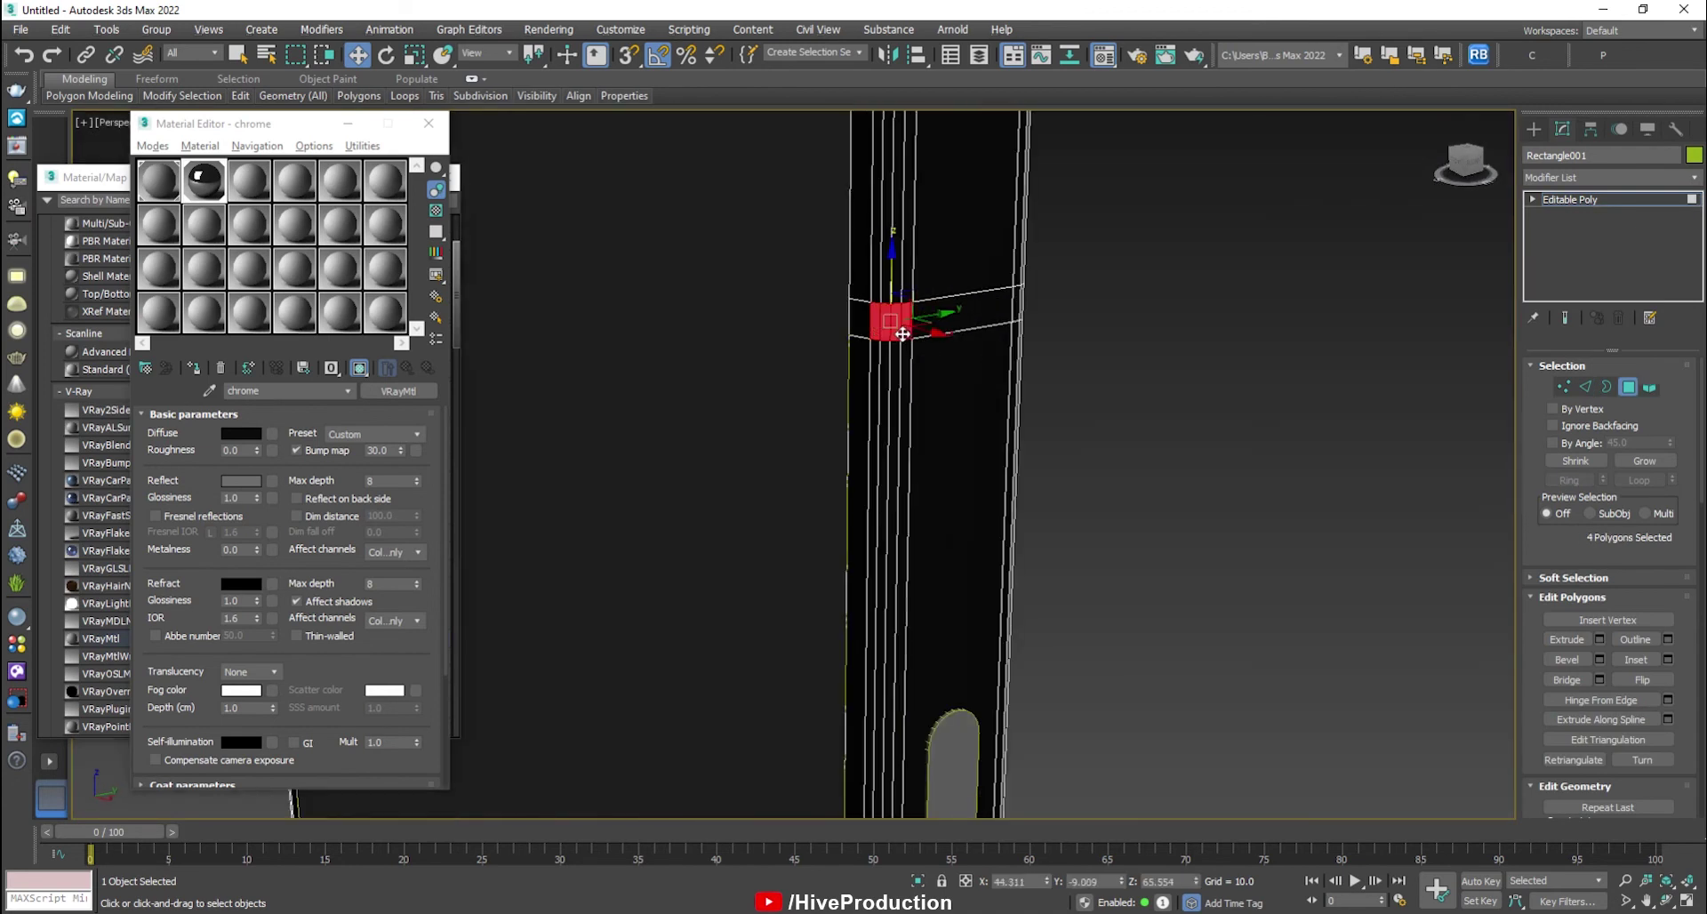
ctrl+click(938, 328)
mouse_move(1024, 329)
alt+middle_down()
mouse_move(993, 332)
mouse_move(1002, 344)
alt+middle_up()
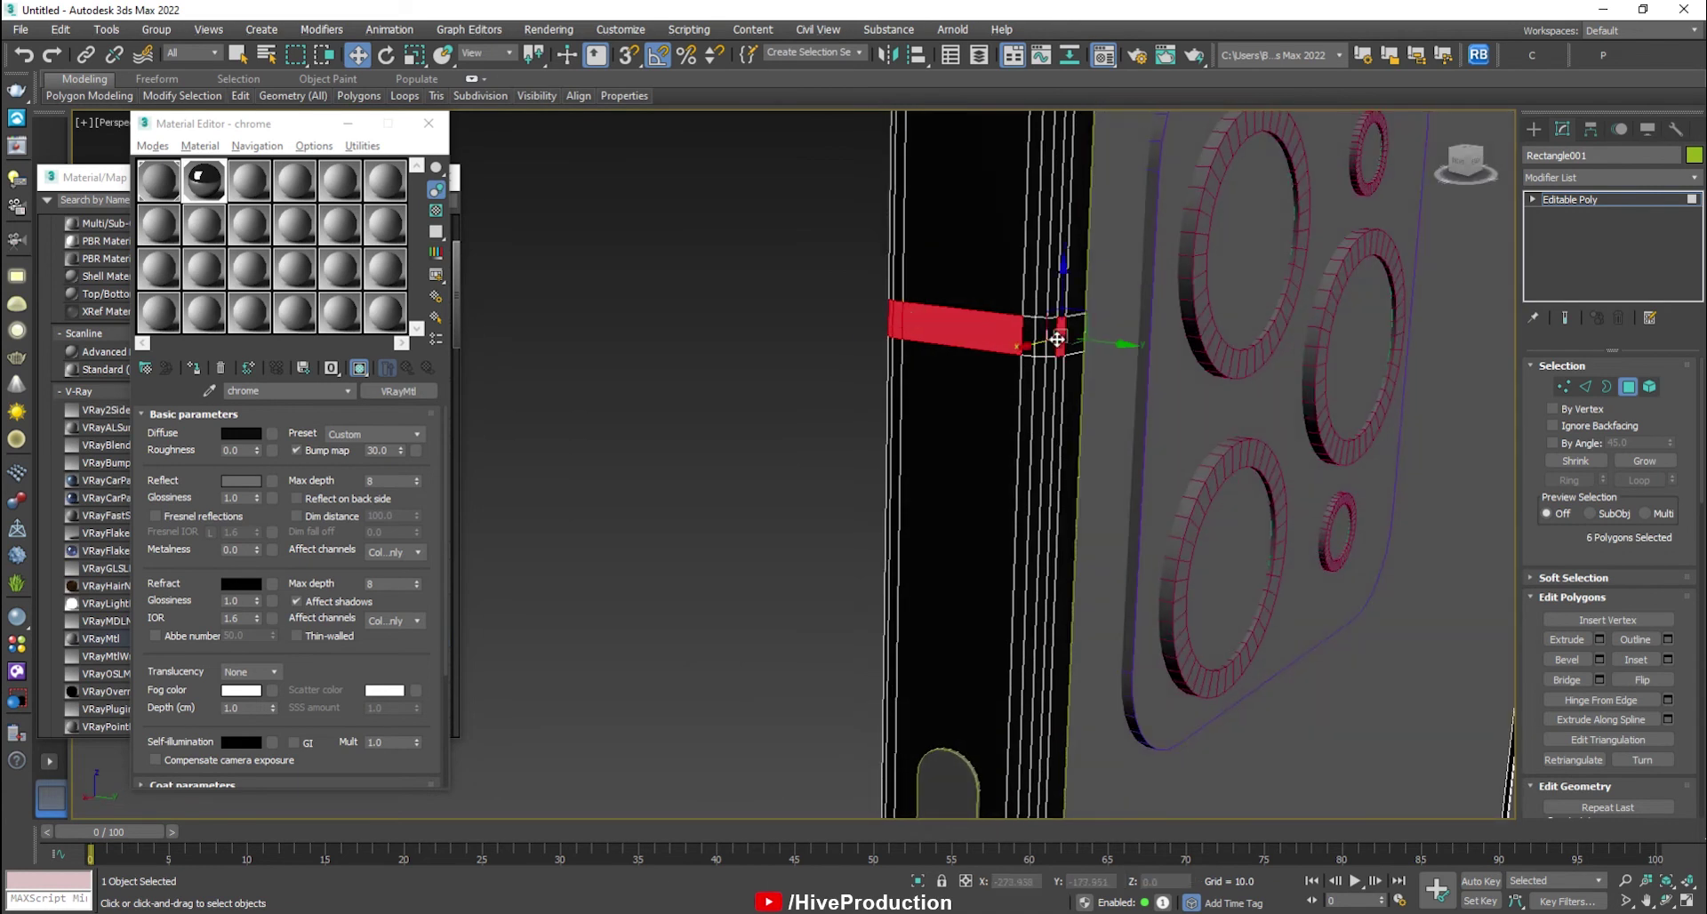
ctrl+click(1031, 339)
scroll(1023, 355, down, 3)
Add the upper band's polygons on the opposite long side of the frame to the selection.
alt+middle_drag(663, 427, 1098, 356)
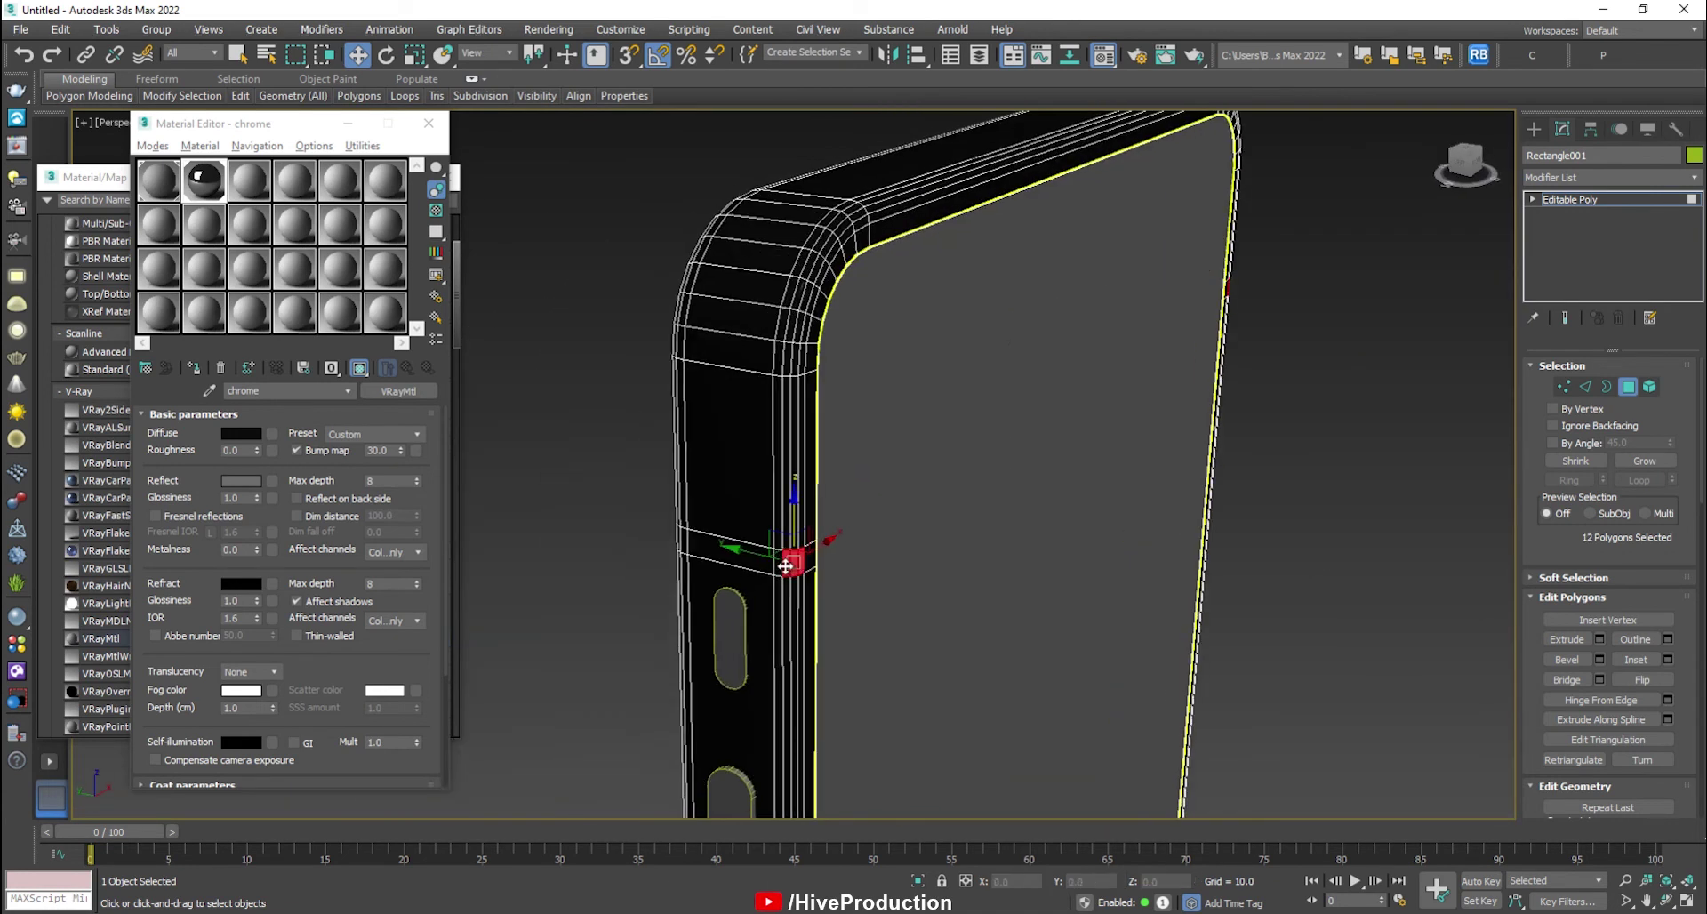
ctrl+click(786, 565)
alt+middle_drag(762, 560, 1207, 575)
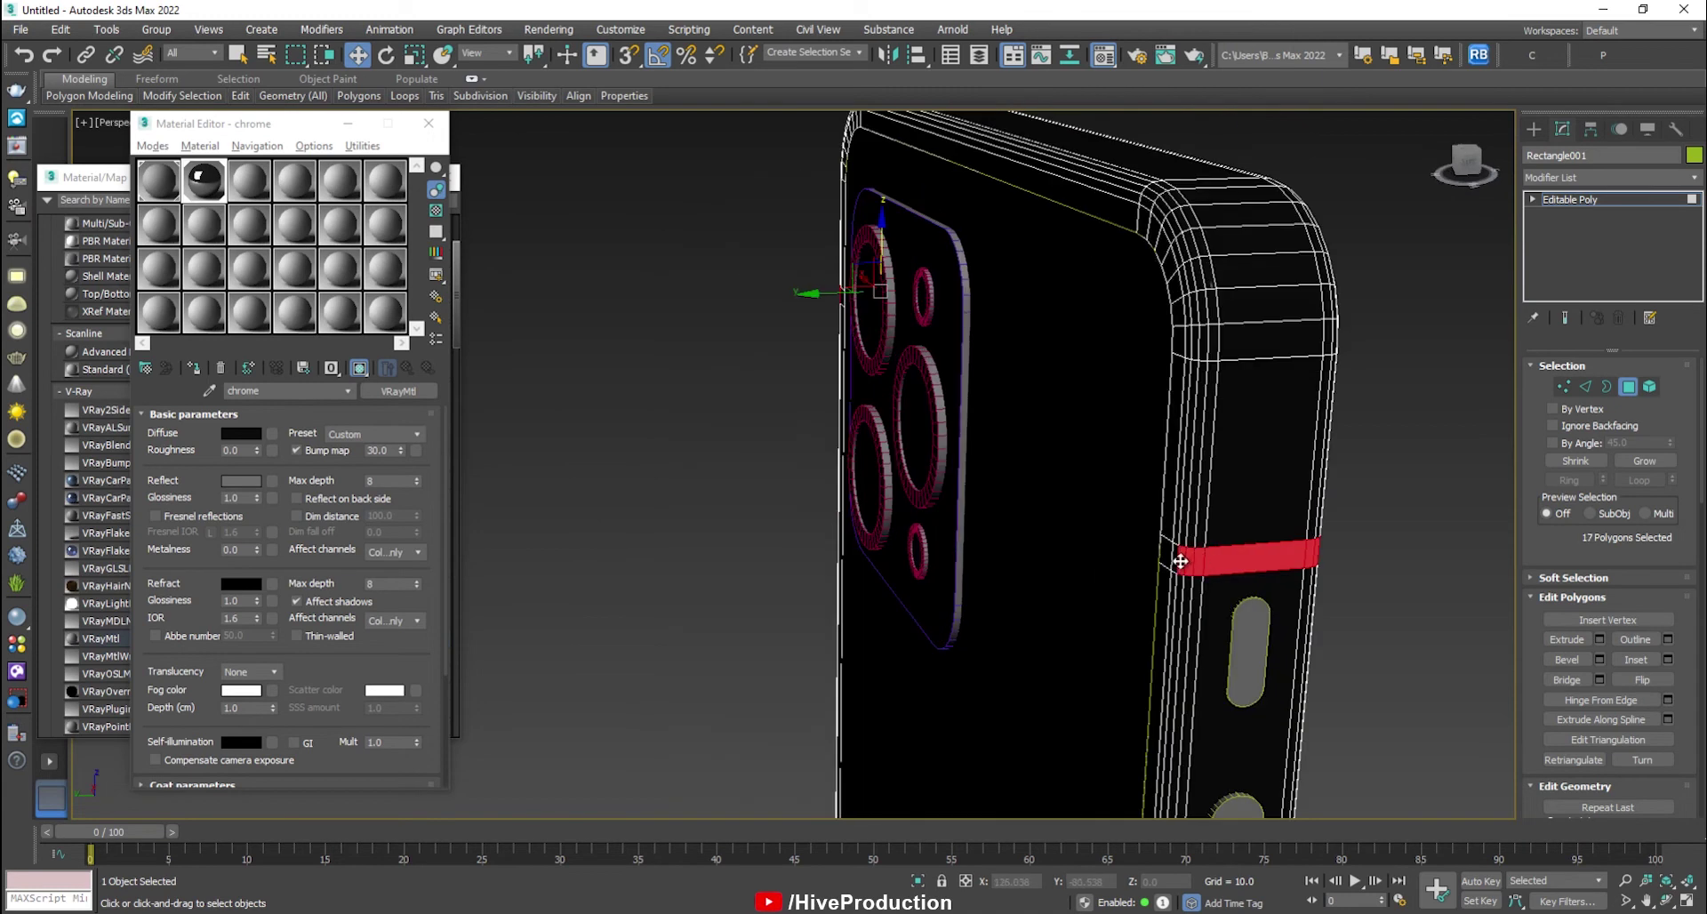
Add the lower band's polygons on both long sides of the frame to the selection.
alt+middle_drag(1226, 663, 1042, 507)
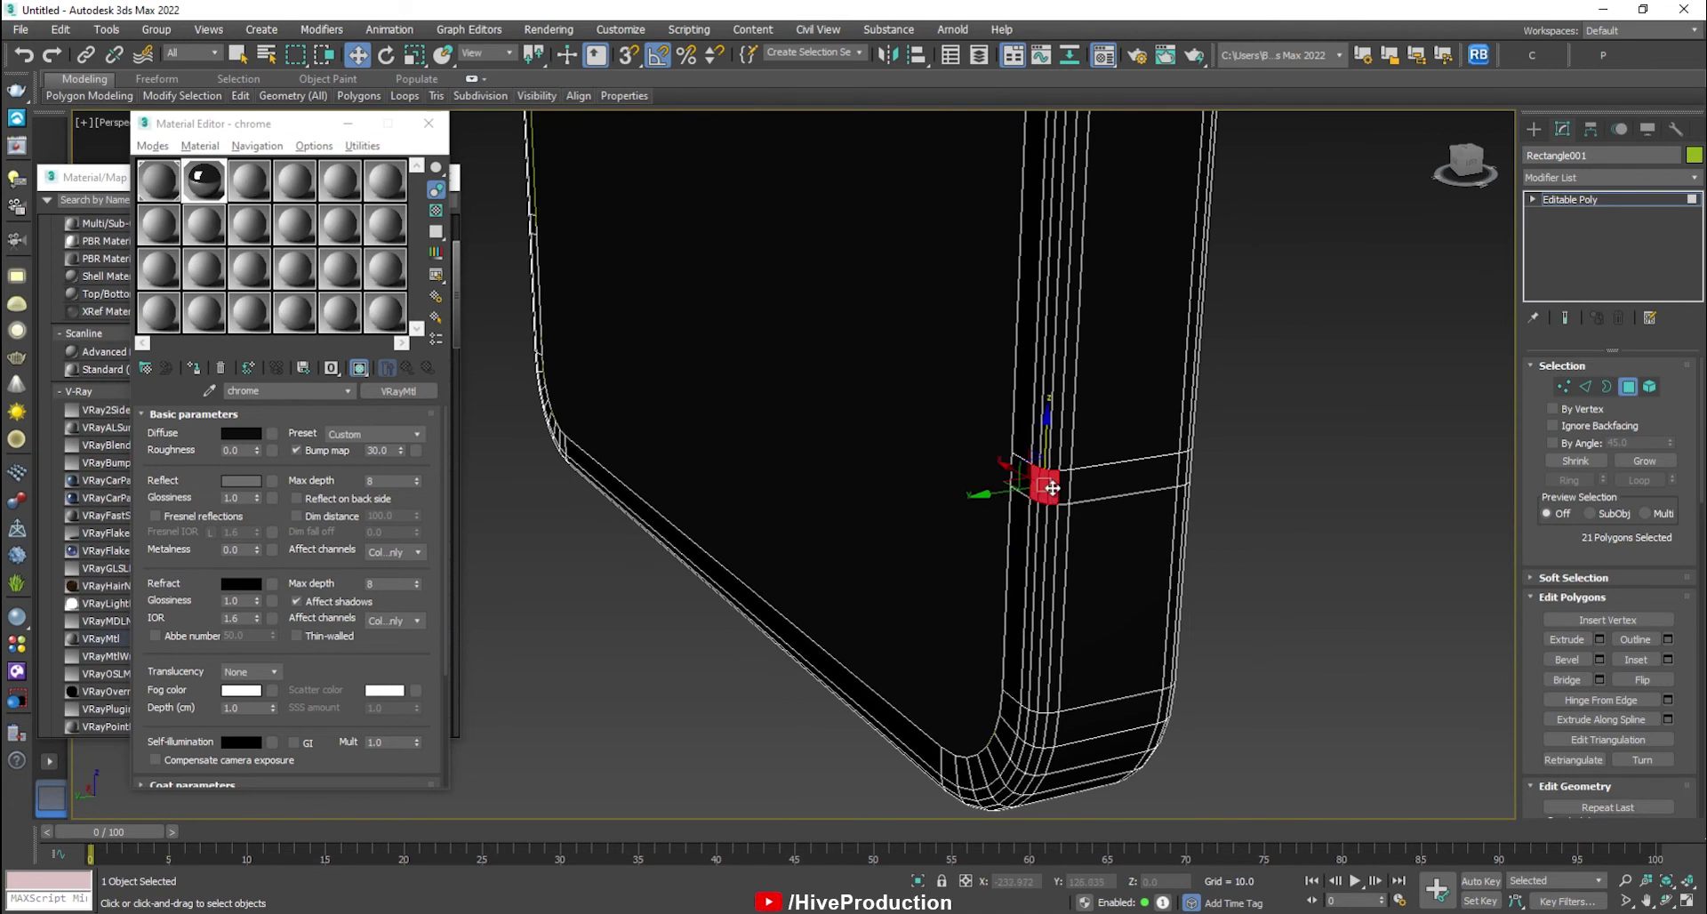
ctrl+click(1084, 486)
alt+middle_drag(1184, 537, 1067, 480)
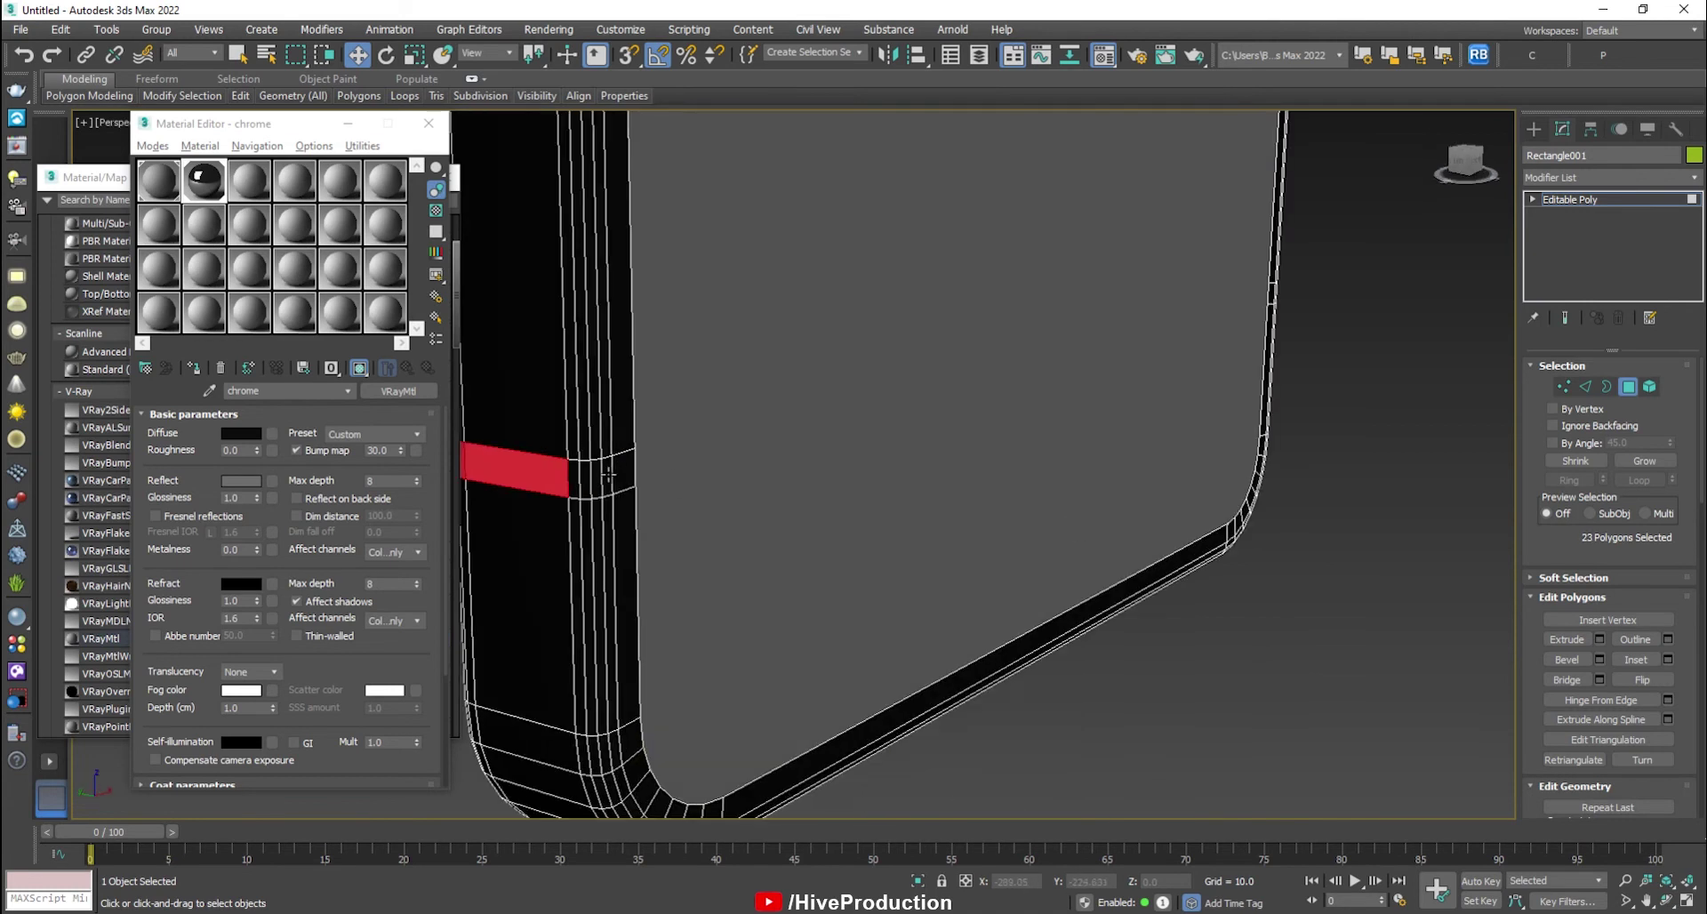
alt+middle_drag(1158, 540, 1138, 582)
ctrl+click(1161, 583)
ctrl+click(1209, 578)
alt+middle_drag(1254, 582, 1019, 572)
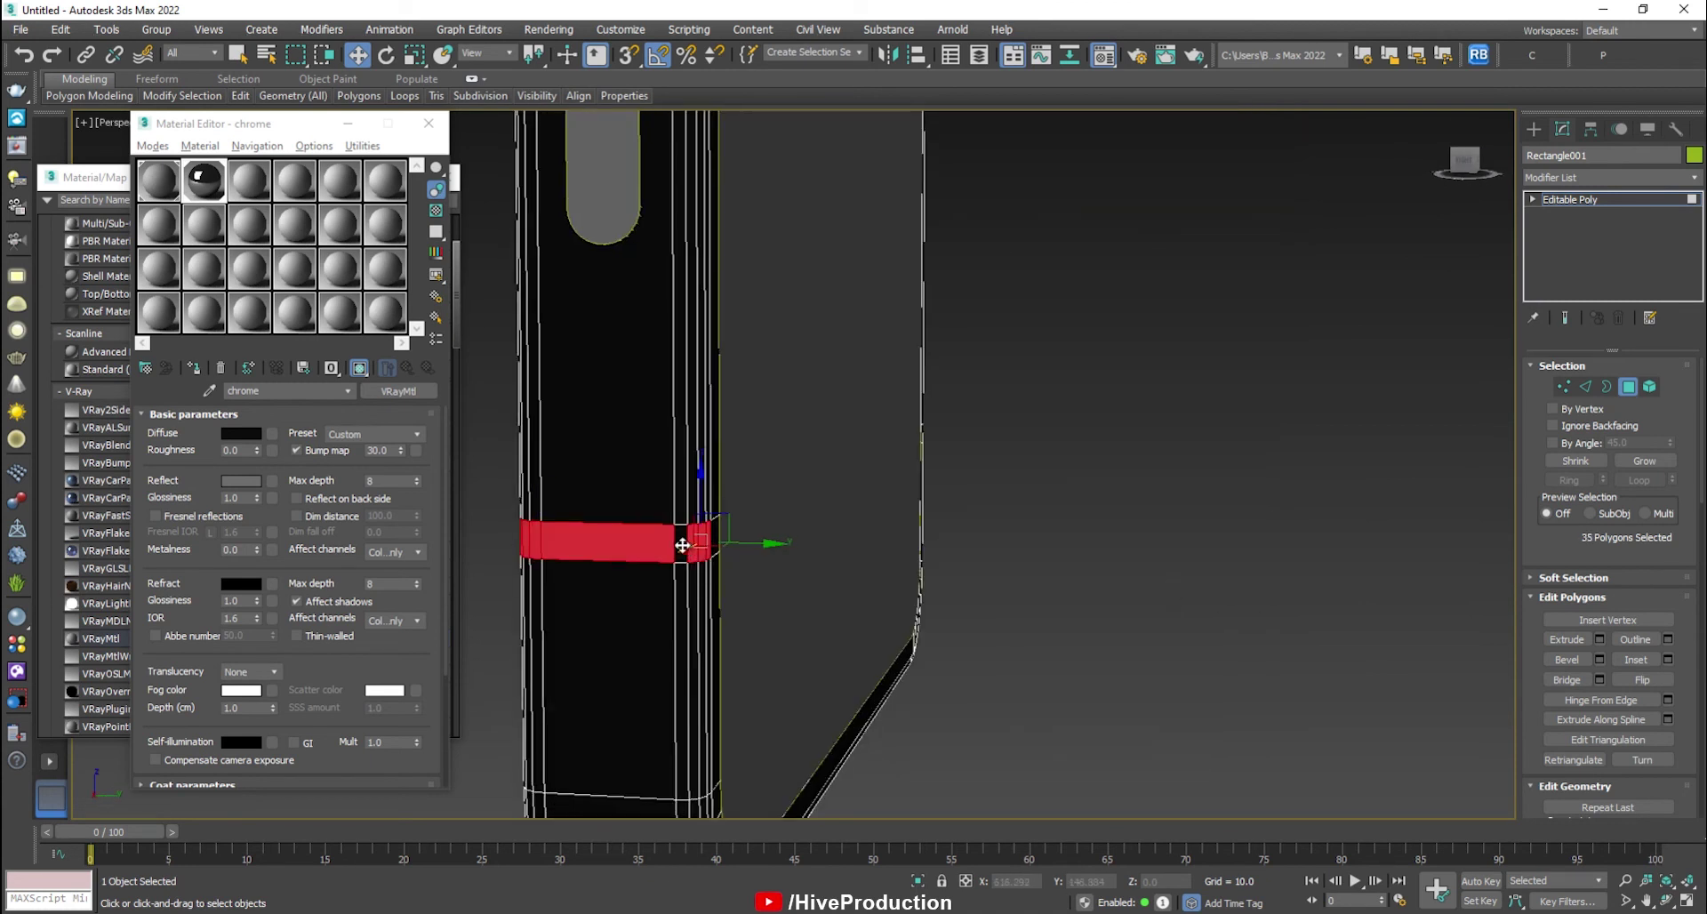
Assign a new VRayMtl with a diffuse grey of 158 and a mid-grey reflection to the selected band polygons.
click(250, 181)
double_click(100, 639)
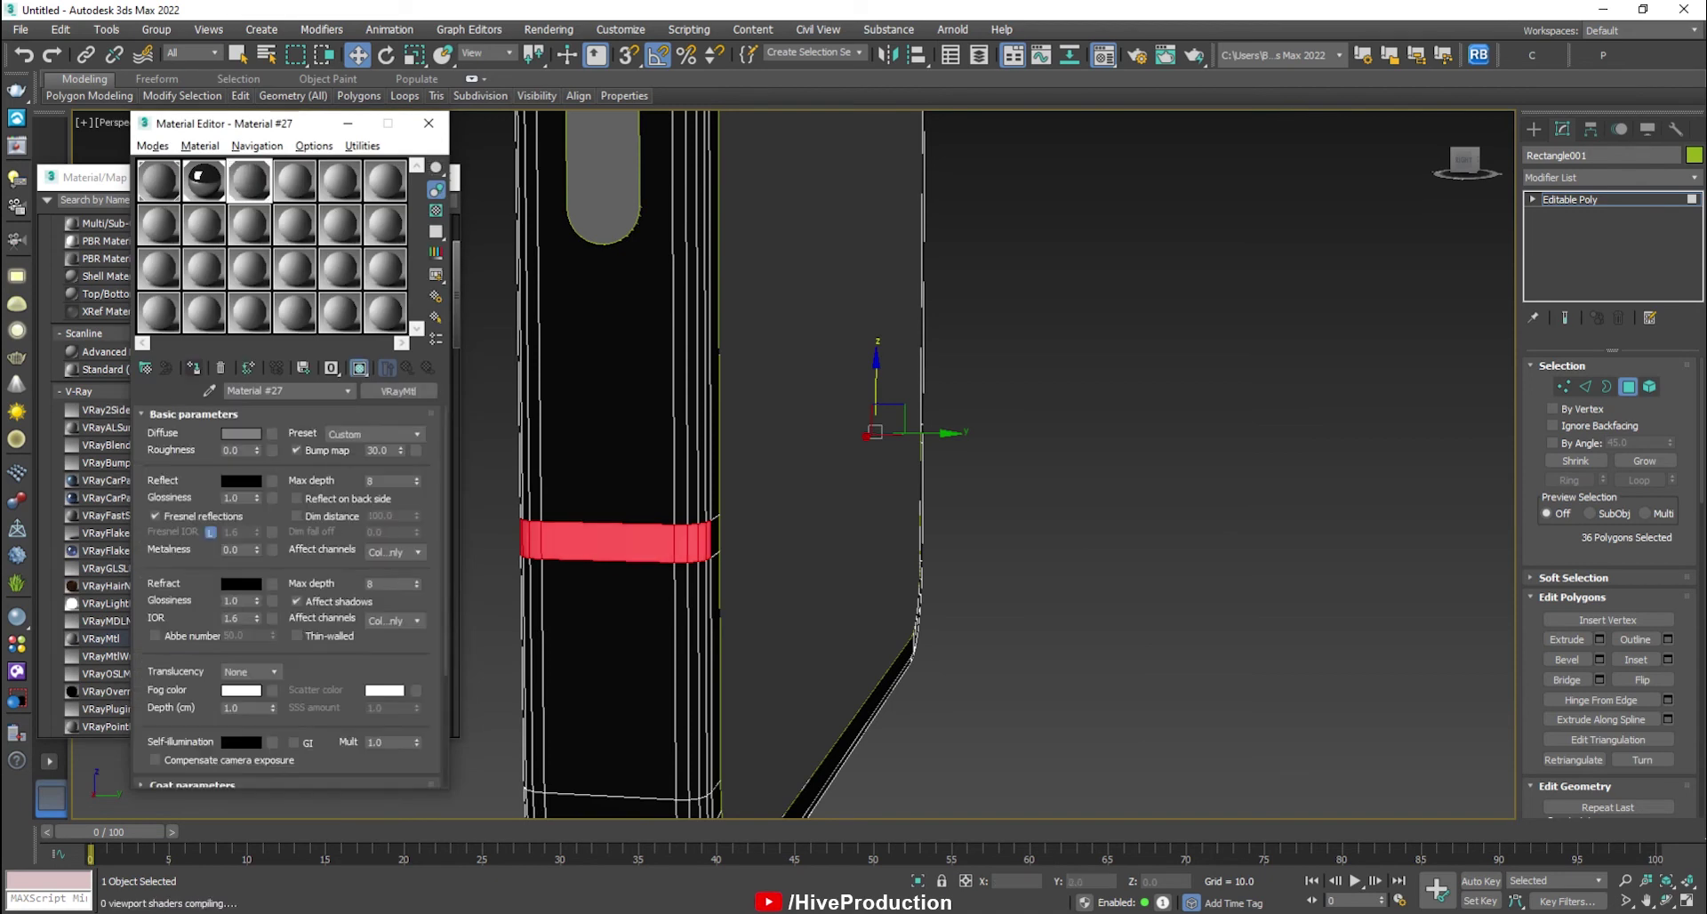
click(240, 434)
click(640, 198)
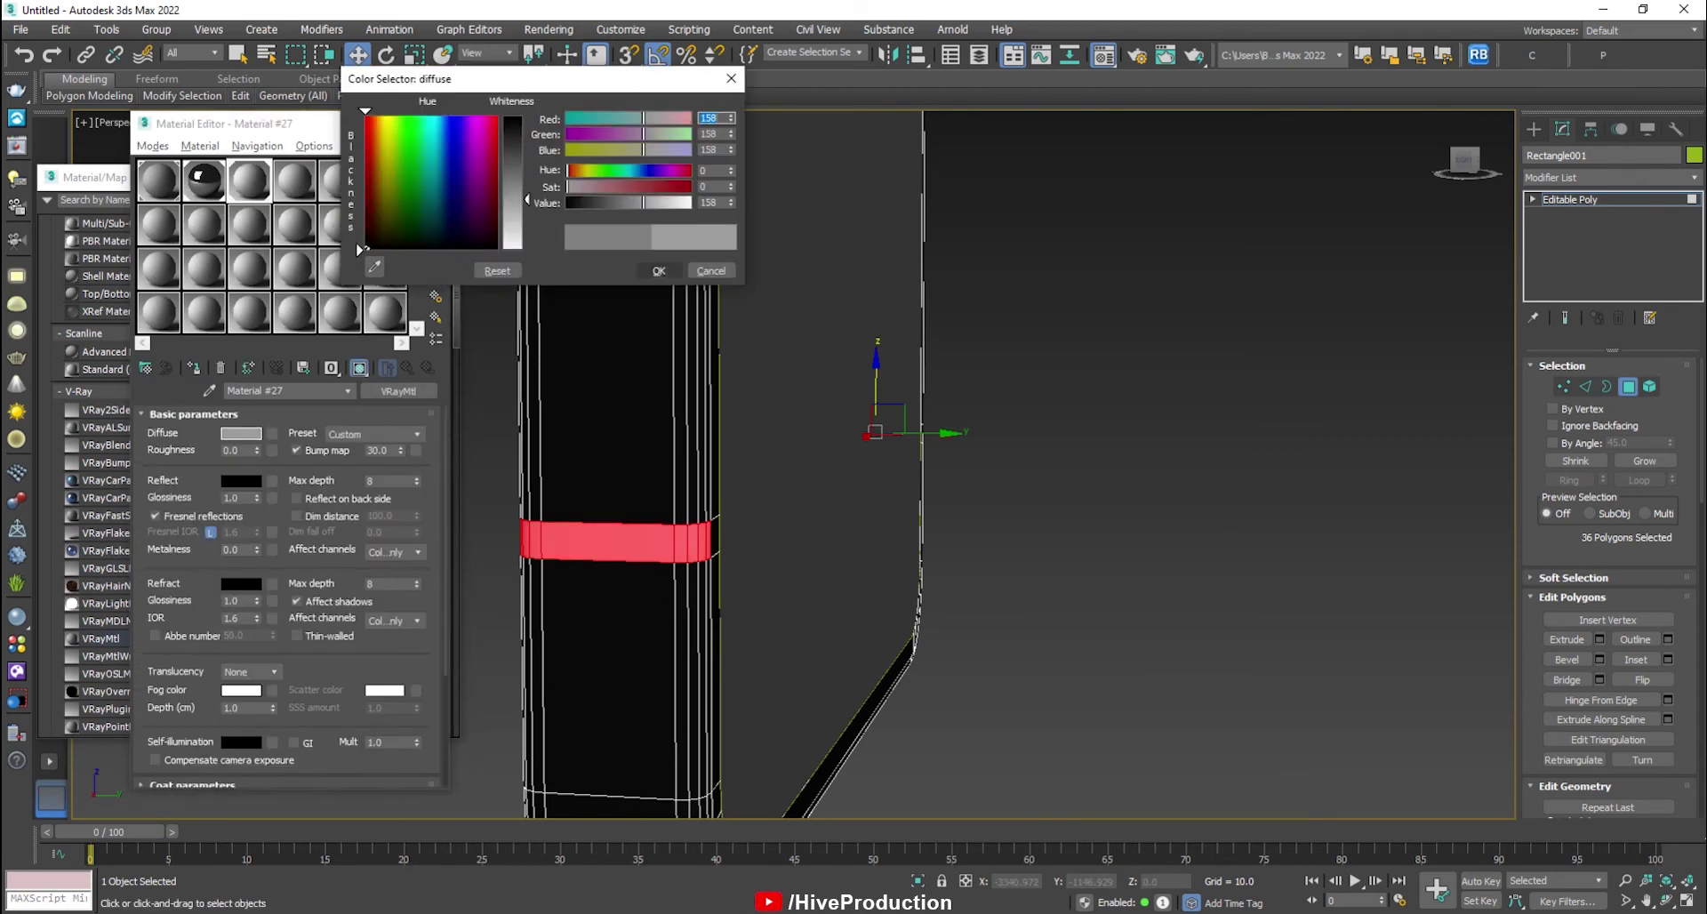
click(657, 271)
click(241, 481)
click(621, 203)
click(658, 270)
Deselect the bands, hide the edge overlay in the viewport and leave polygon editing of the frame.
click(885, 553)
scroll(880, 556, down, 4)
alt+middle_drag(880, 556, 805, 545)
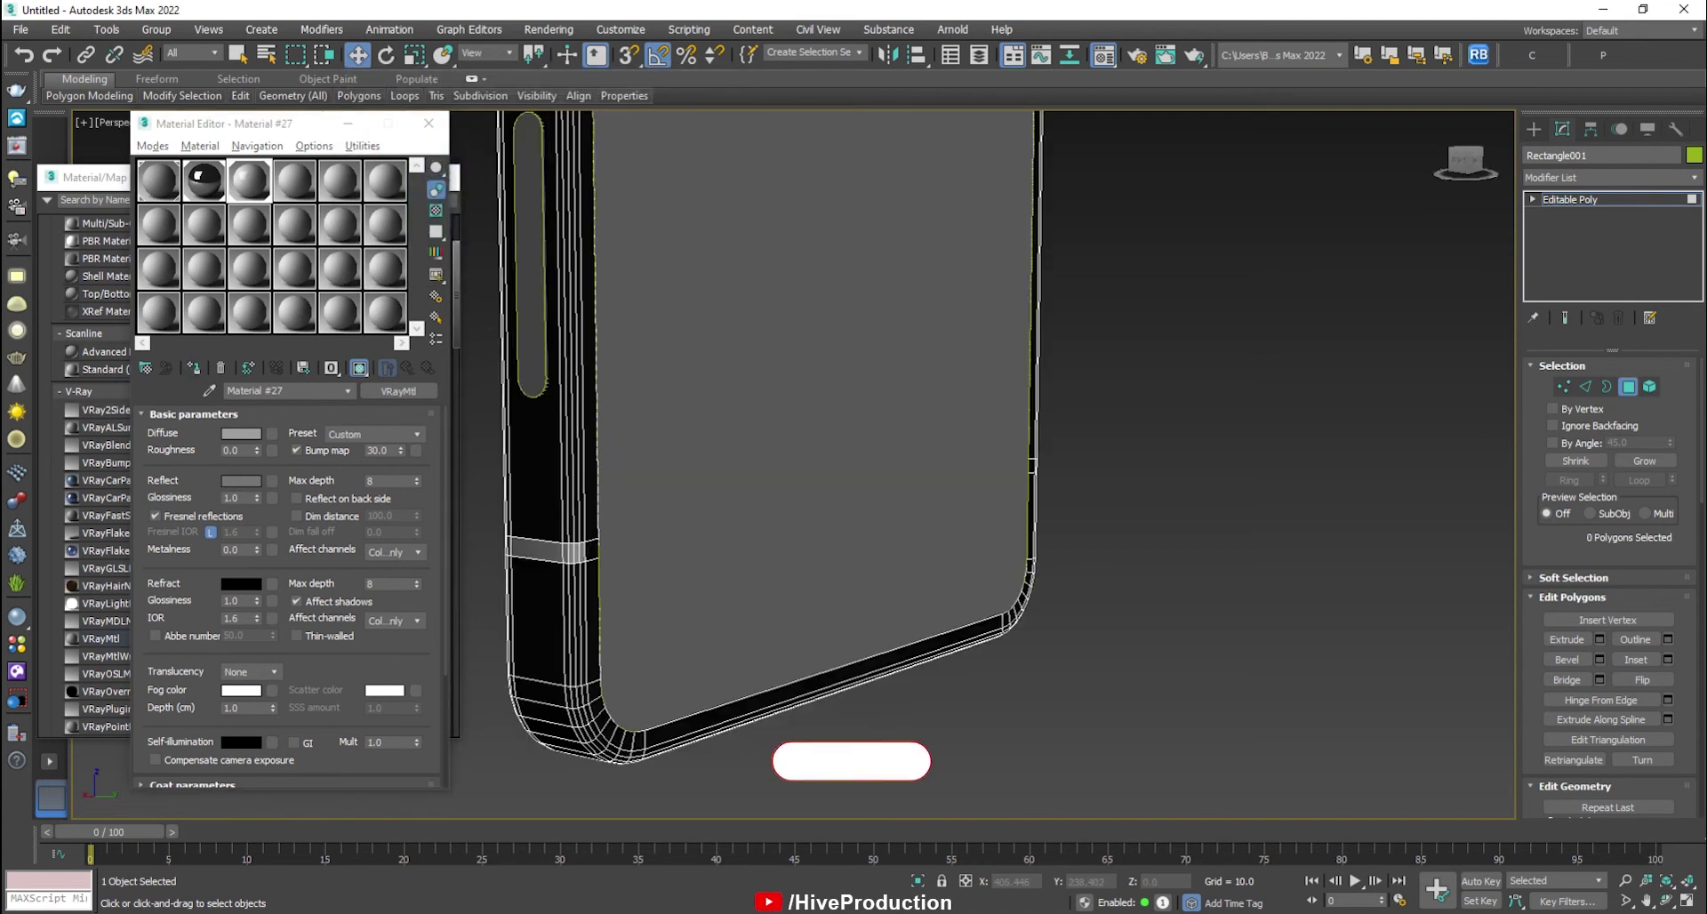
key(F4)
scroll(1022, 622, down, 3)
alt+middle_drag(818, 407, 801, 544)
click(777, 408)
click(1626, 388)
click(1182, 551)
Copy the chrome material as chromes and assign it to the two long rounded inserts on one side of the phone.
scroll(892, 647, down, 3)
click(827, 563)
ctrl+click(828, 188)
click(295, 182)
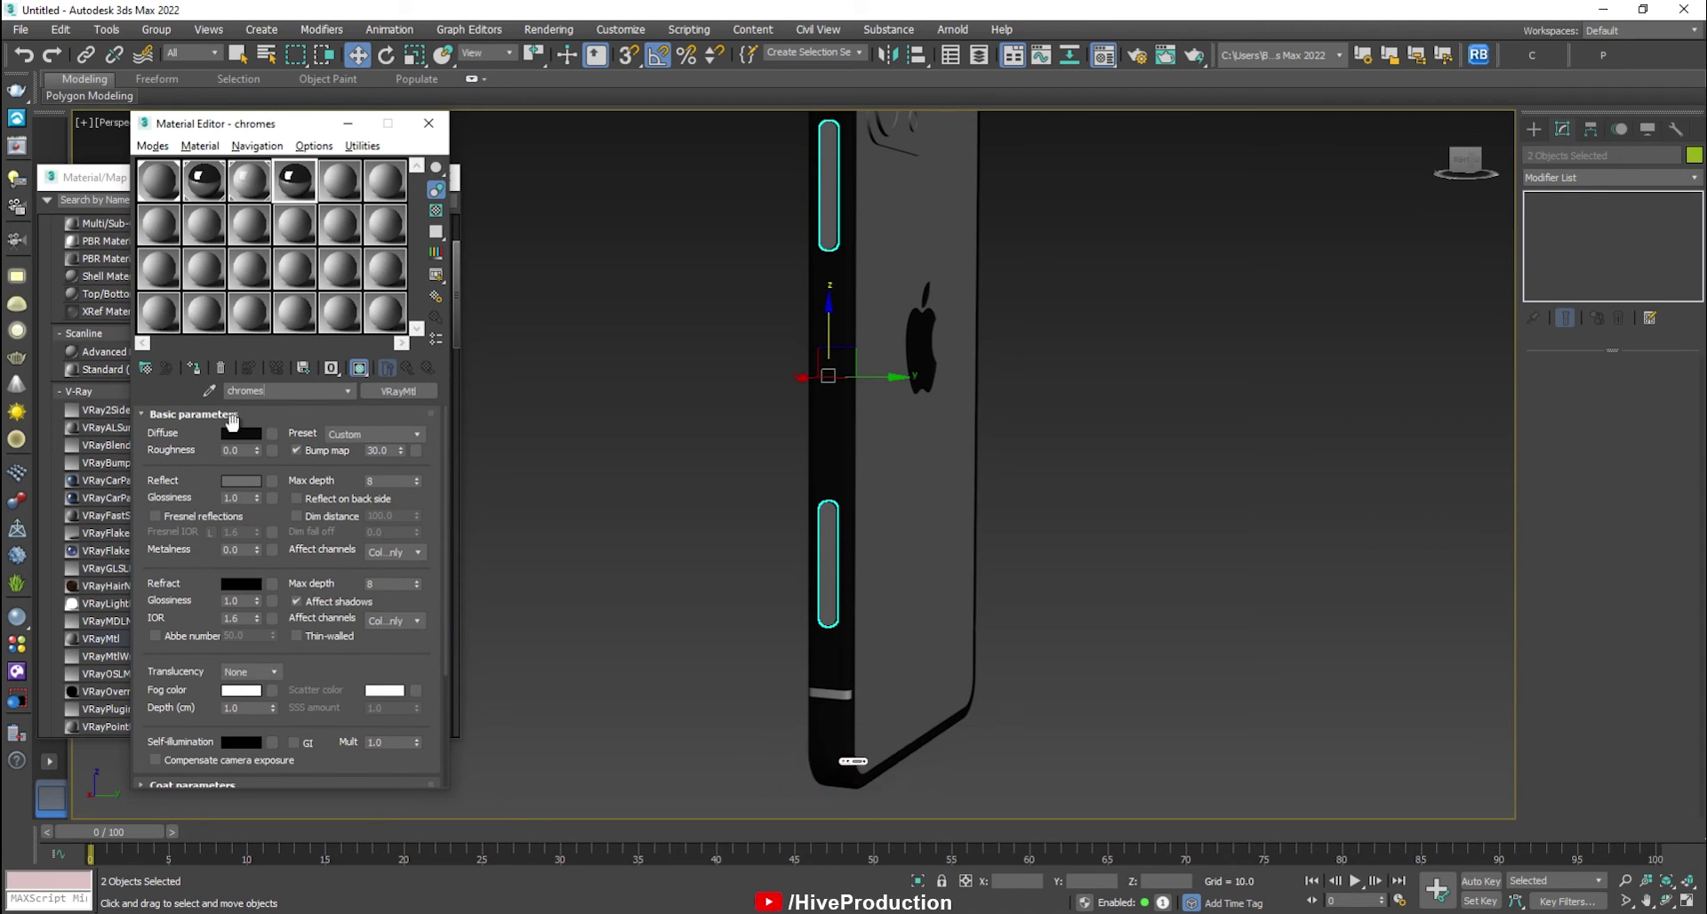
click(194, 368)
Assign the chromes material to the three buttons on the other side and set the chrome material's reflection glossiness to 0.8.
alt+middle_drag(929, 480, 752, 466)
click(1094, 231)
ctrl+click(1090, 298)
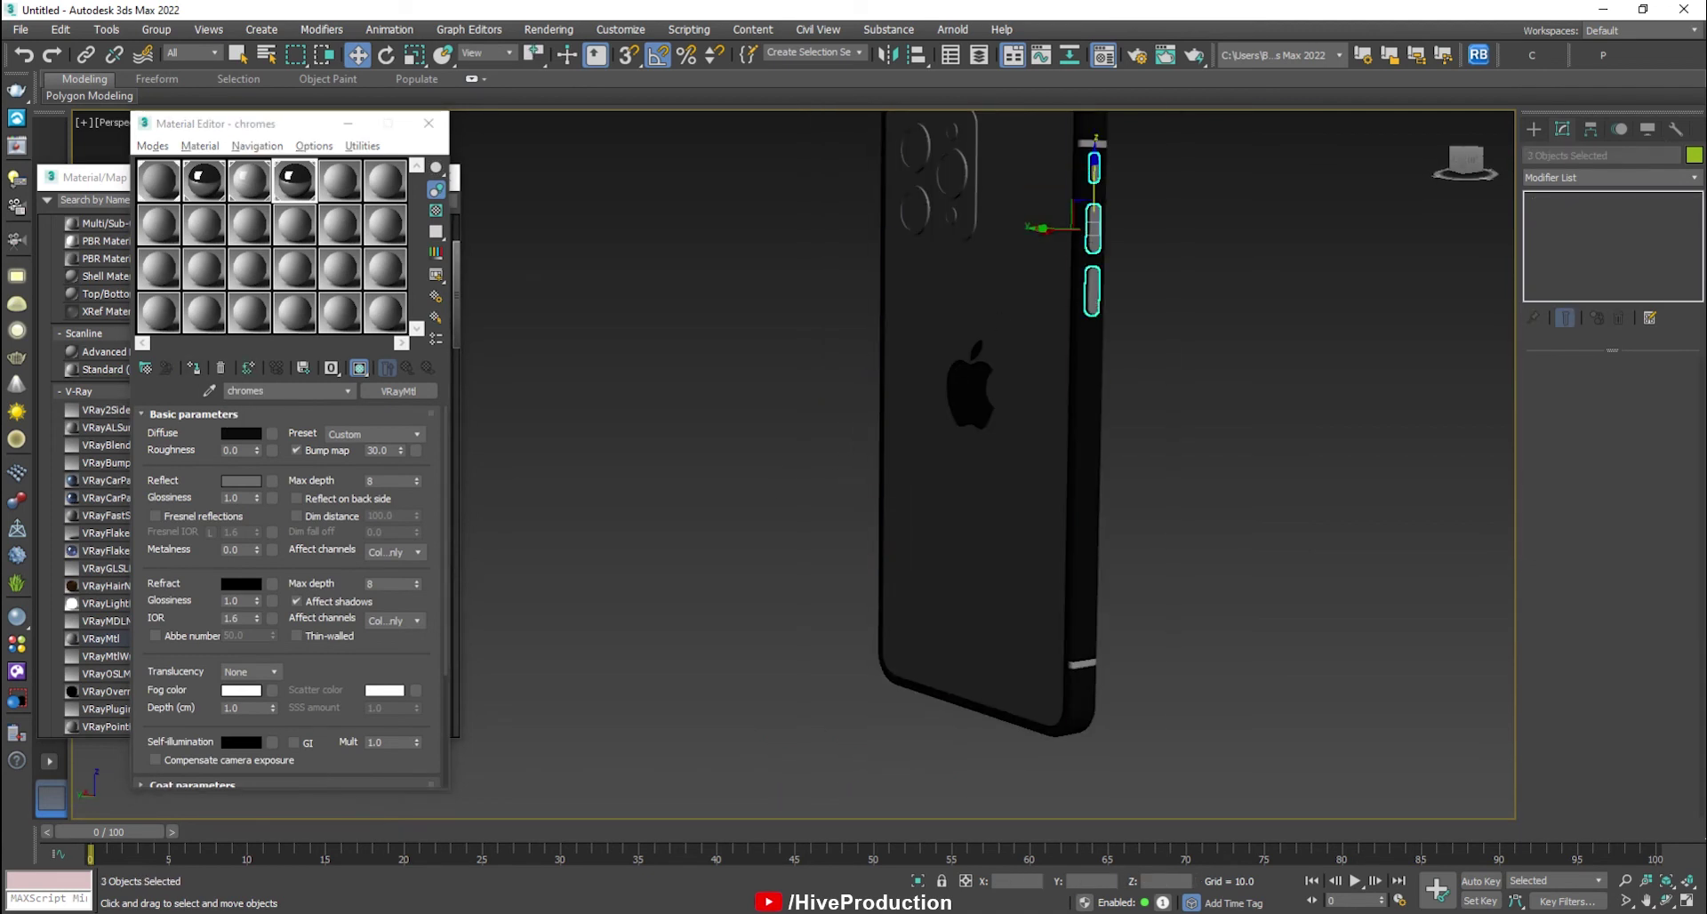
click(194, 368)
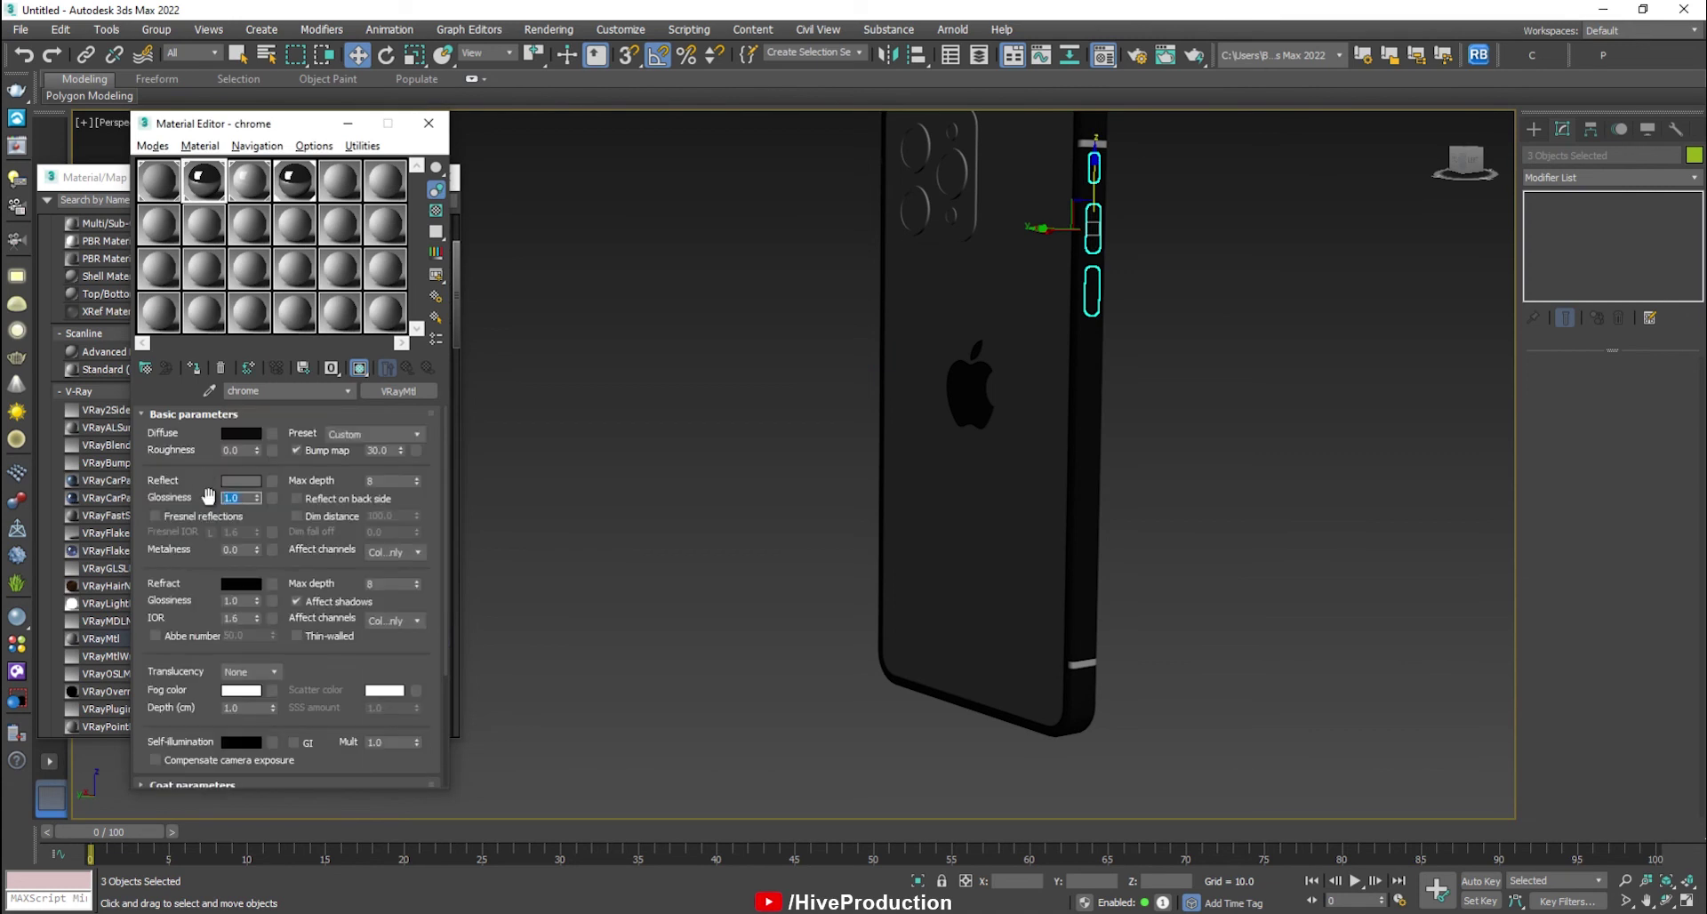
click(702, 494)
Create a new VRayMtl in an empty material slot and assign it to the phone's back panel.
middle_drag(939, 489, 985, 333)
click(890, 430)
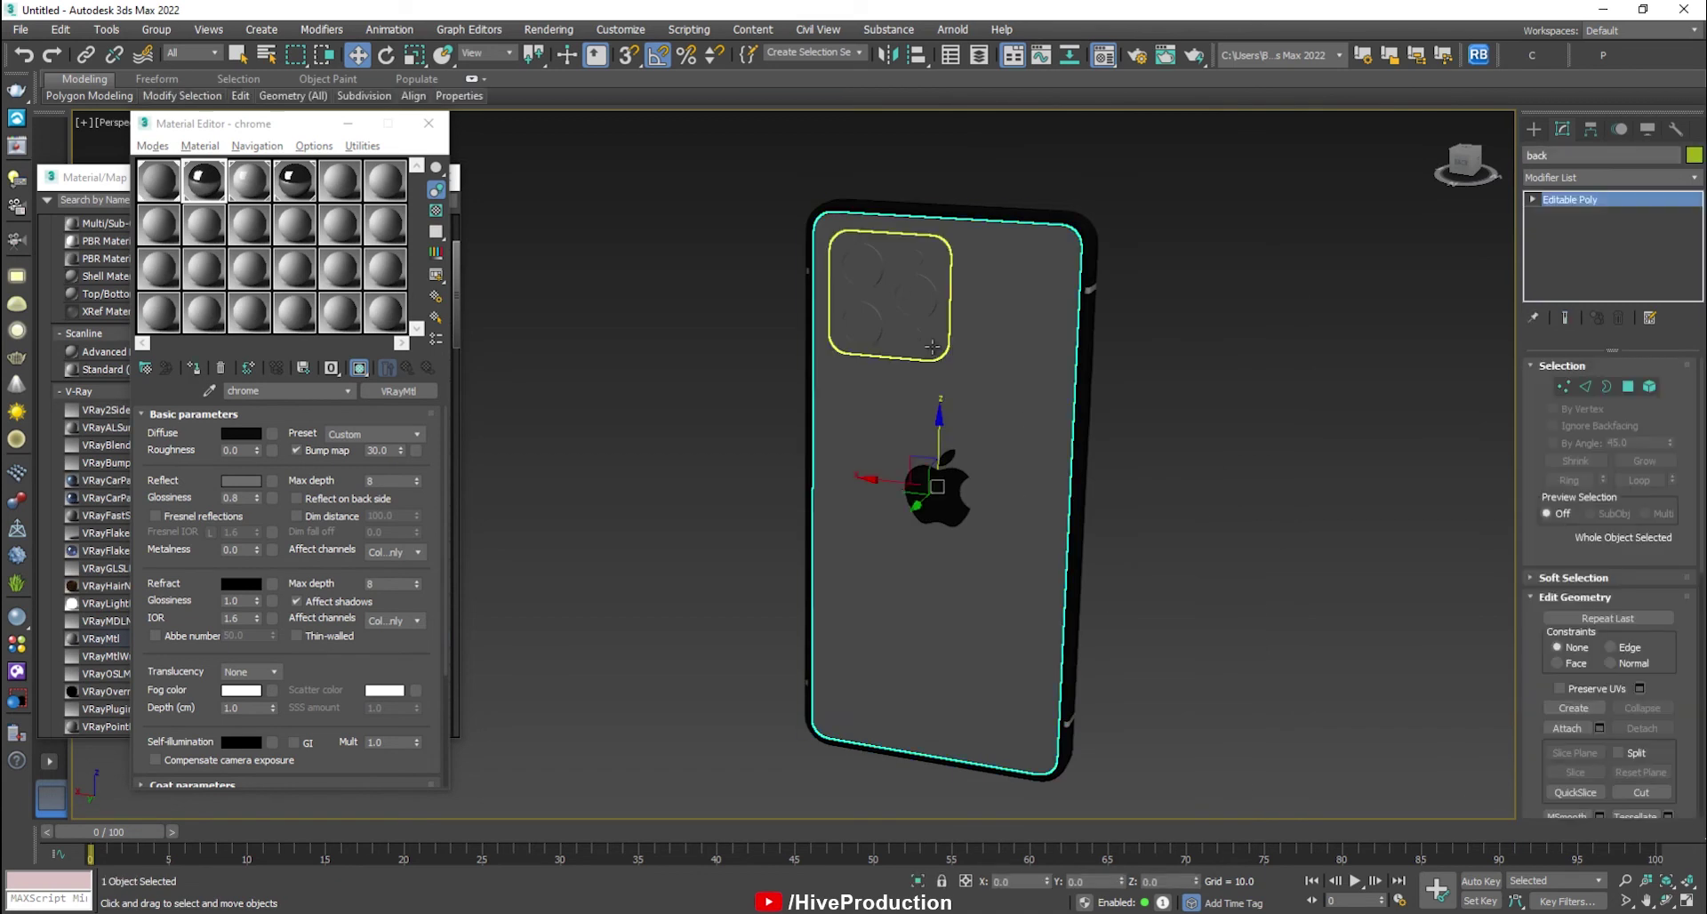
click(340, 181)
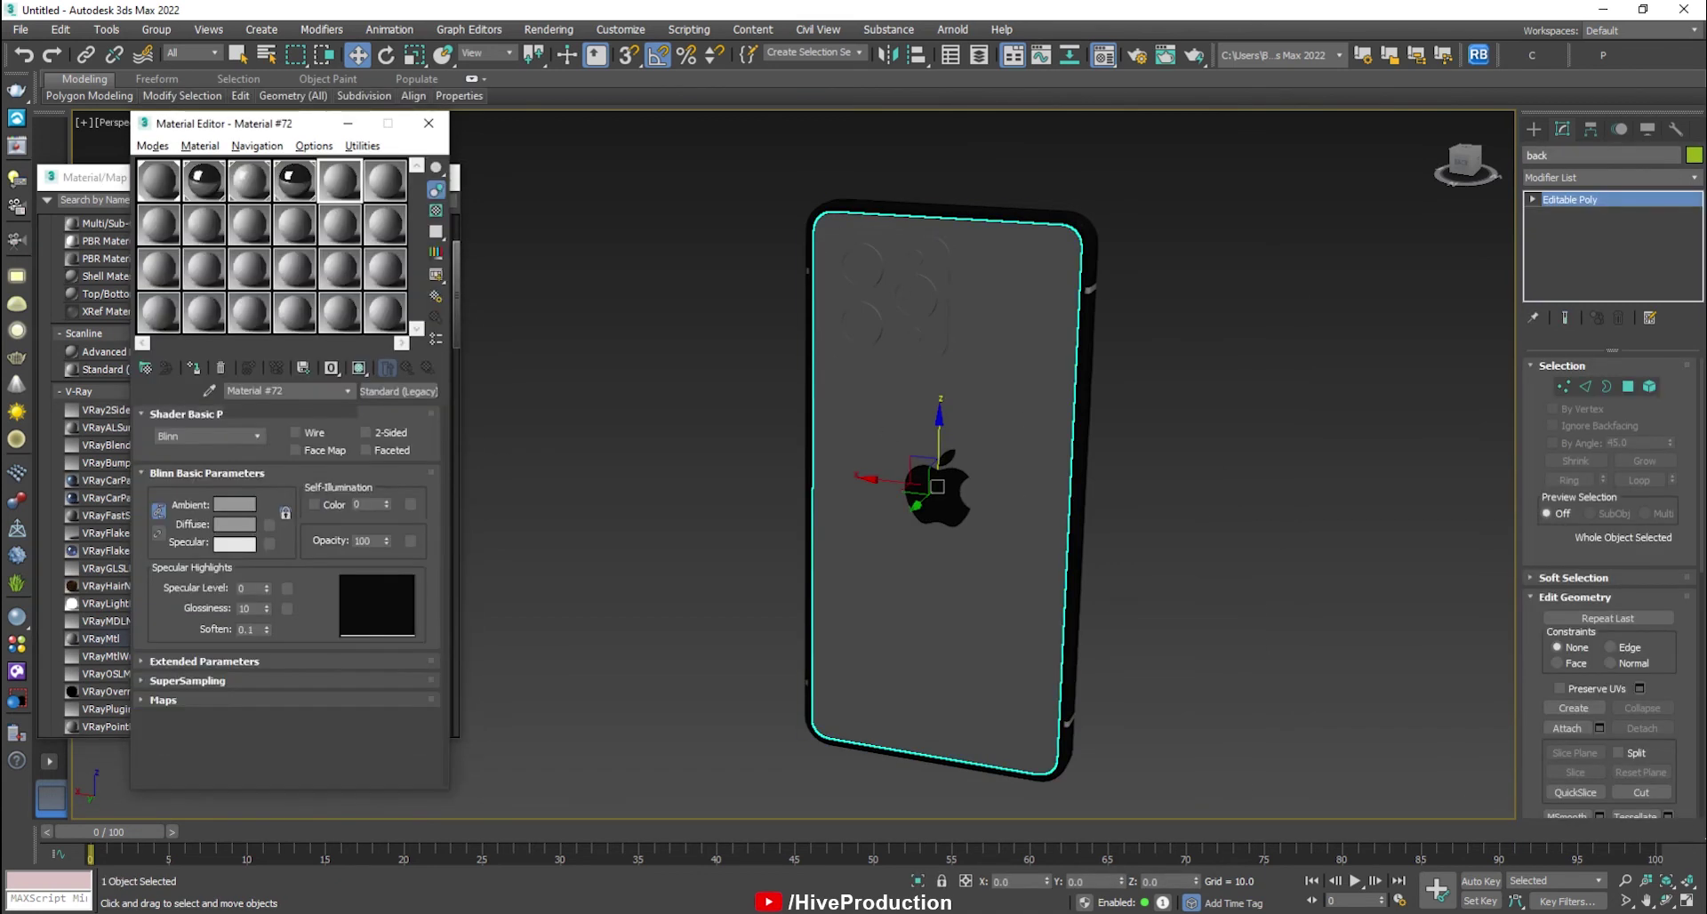
click(194, 368)
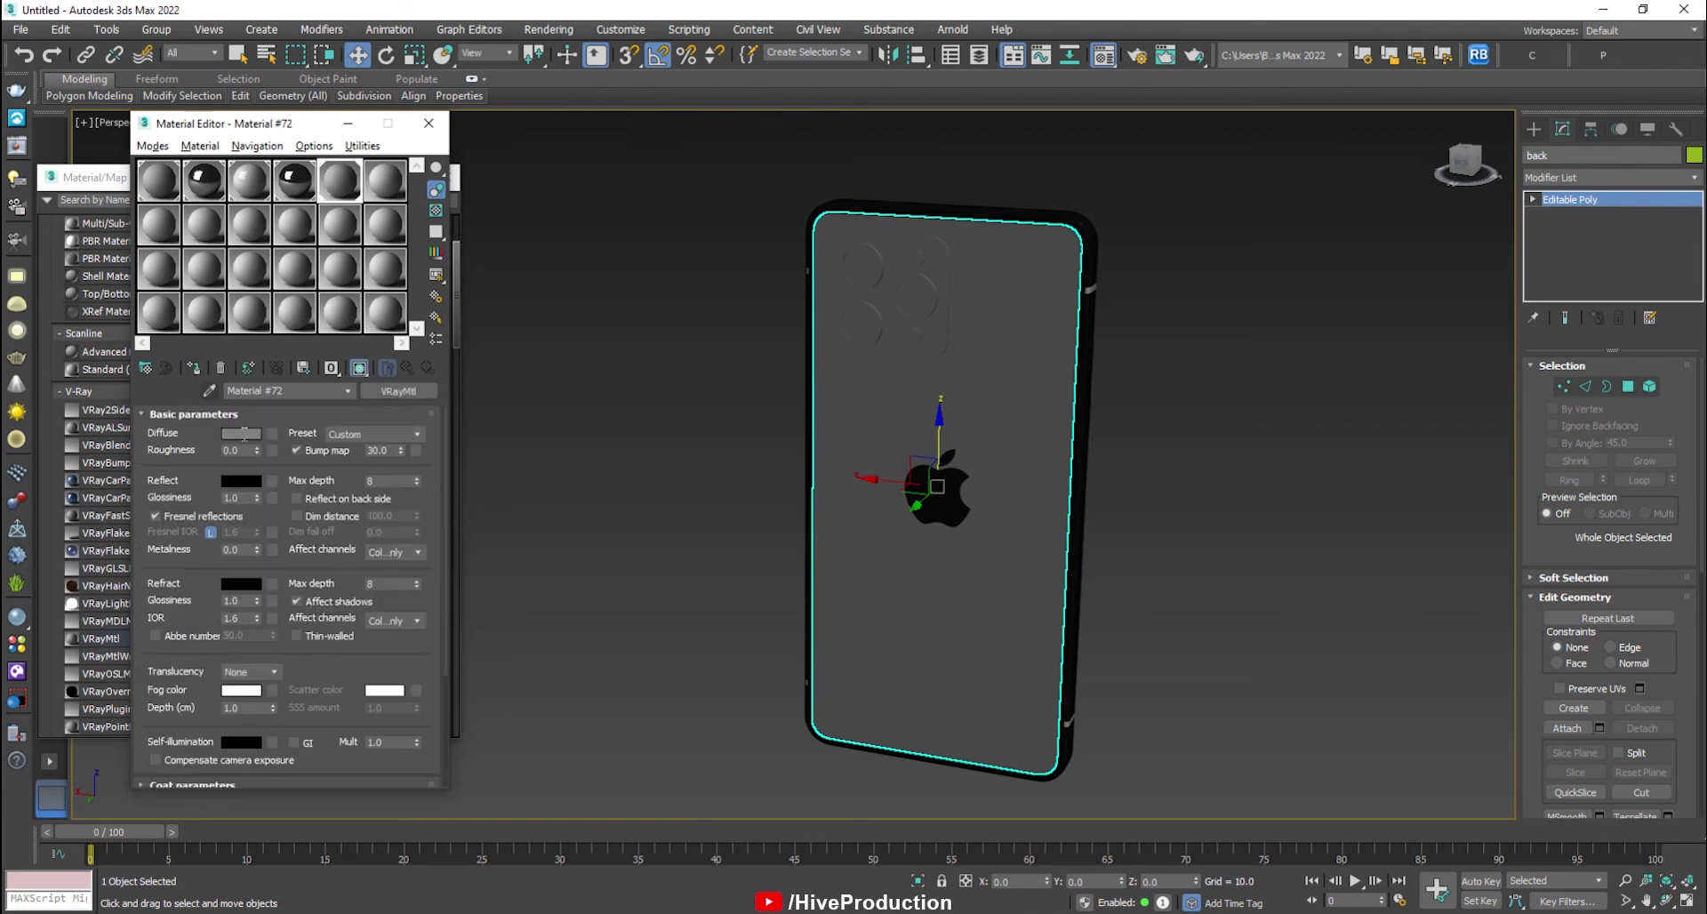
Set the back panel material's diffuse to a dark grey of 42 and its reflection to mid grey.
click(241, 433)
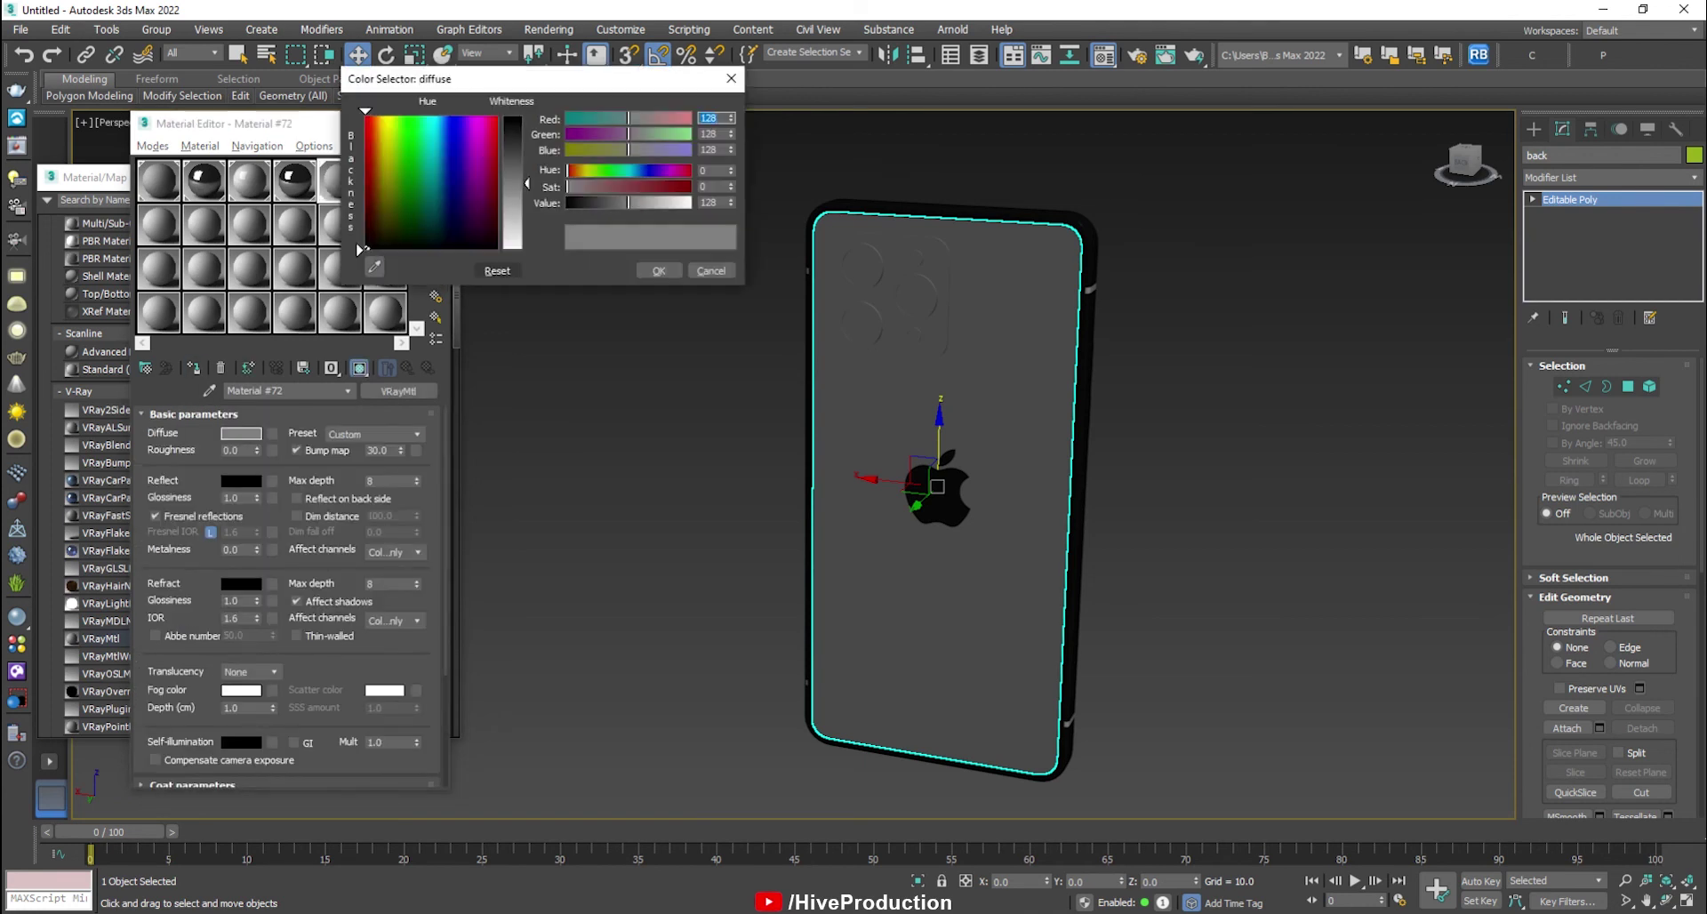
mouse_move(528, 183)
mouse_down()
mouse_move(527, 140)
mouse_move(527, 162)
mouse_up()
click(659, 270)
click(241, 481)
click(658, 270)
Set the back panel material's diffuse to a light grey of 200 and its reflection to a lighter grey.
click(241, 433)
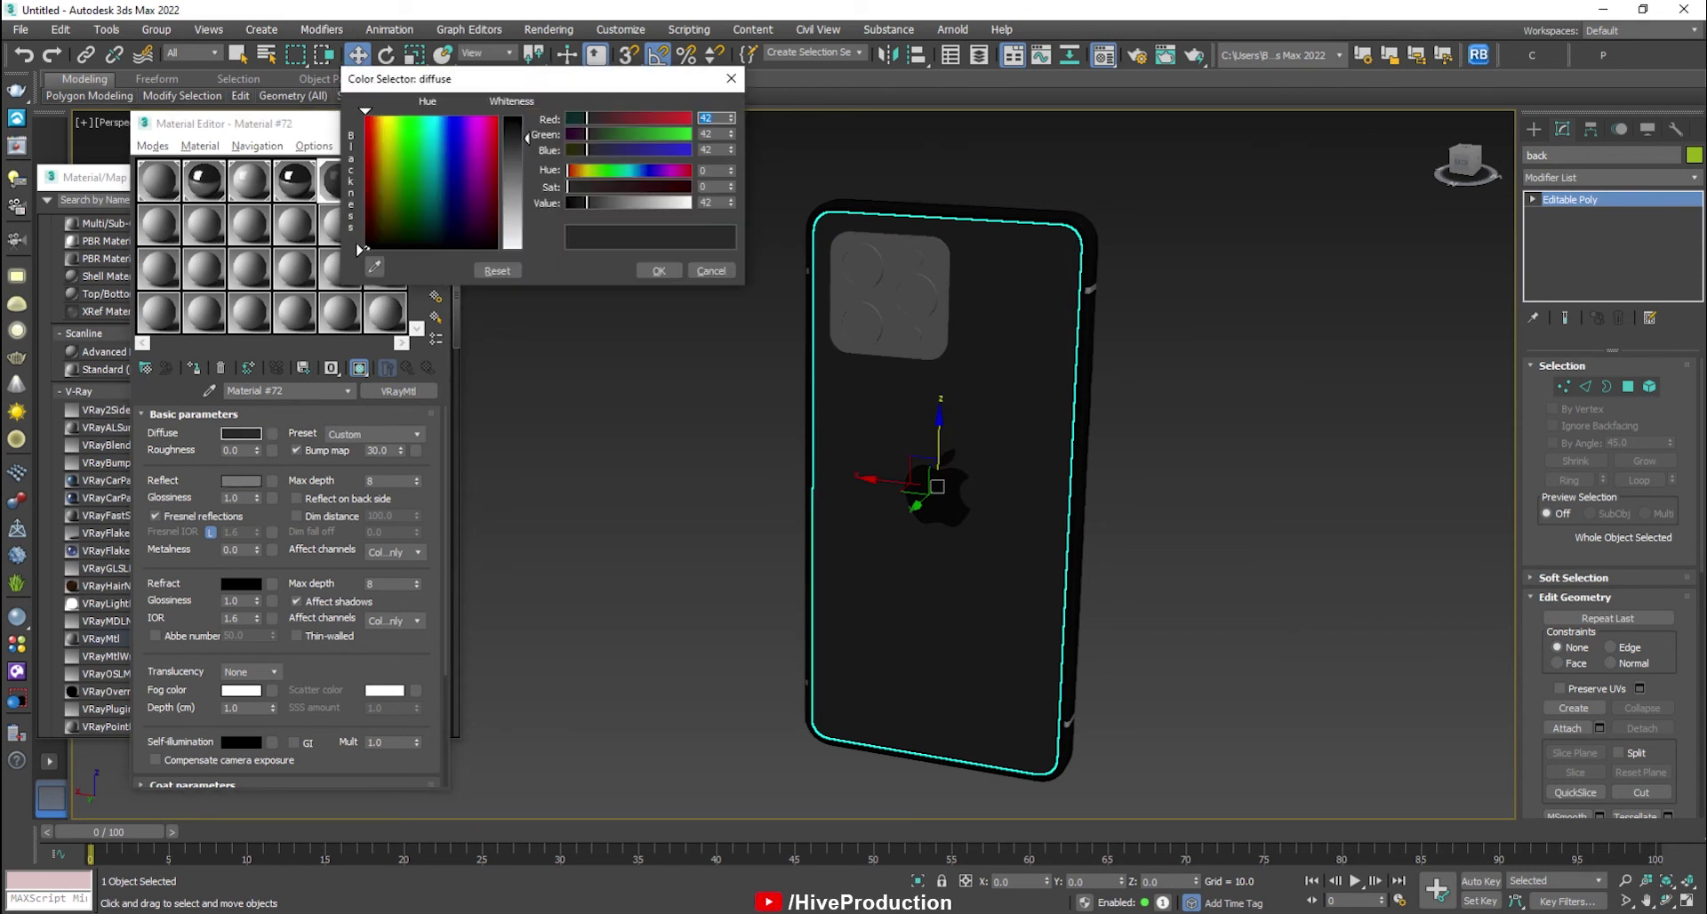
text(112)
key(Return)
drag(528, 178, 528, 183)
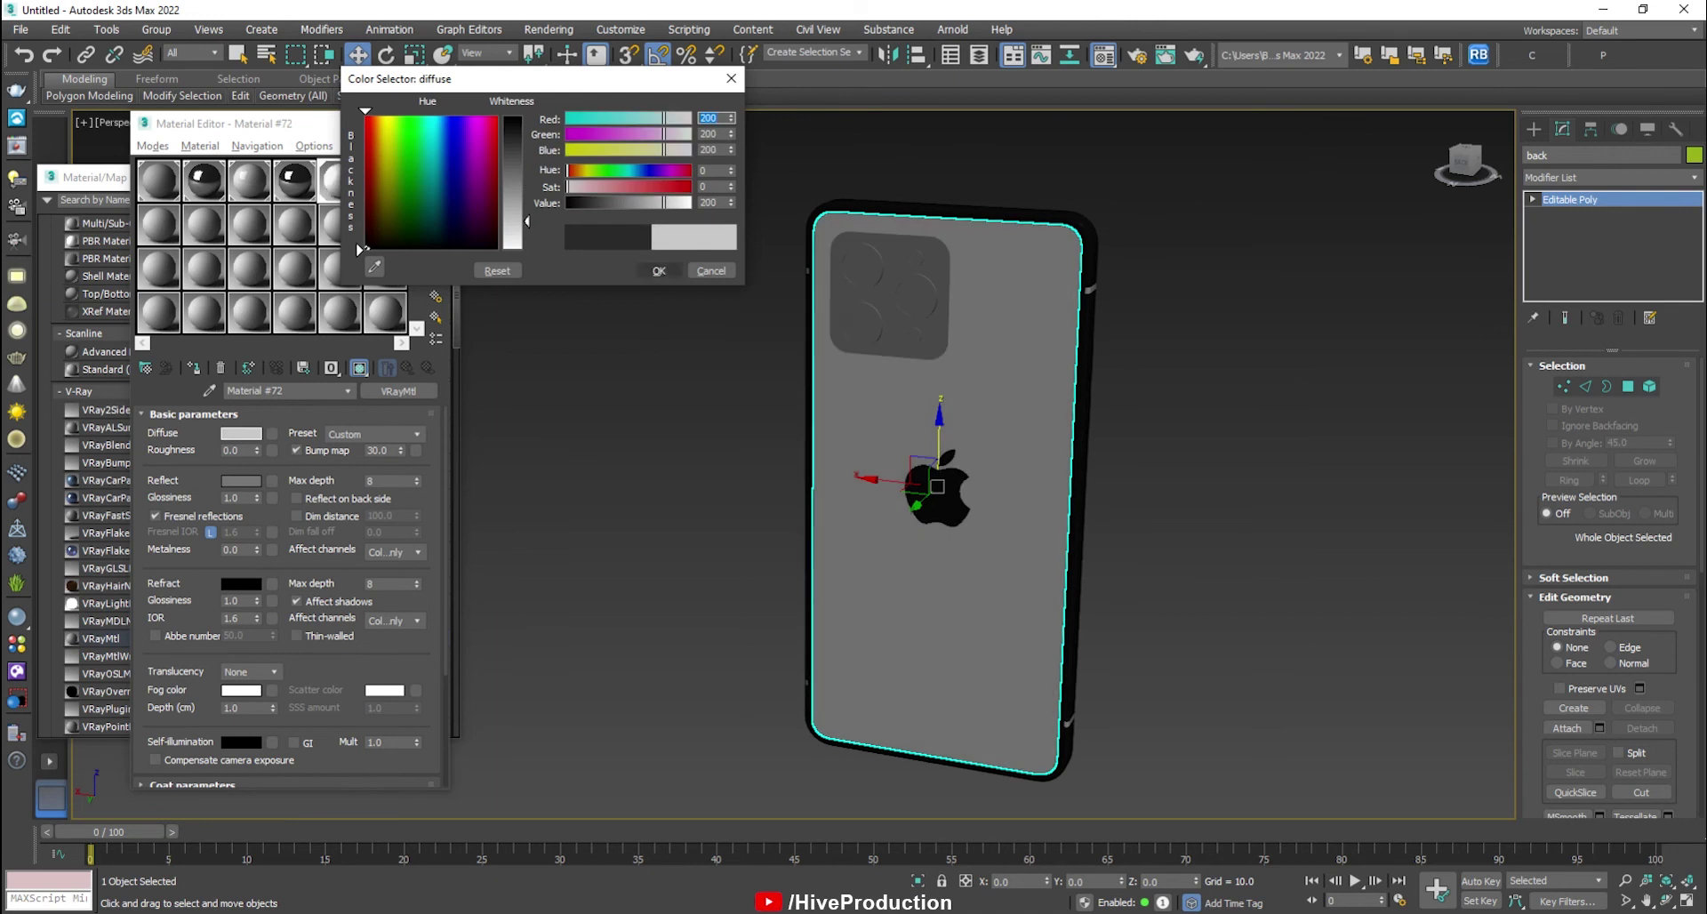
click(659, 270)
click(241, 481)
drag(527, 179, 527, 196)
click(659, 270)
Assign the back panel's light grey material to the camera block.
click(662, 382)
scroll(908, 339, up, 3)
click(1010, 347)
mouse_move(836, 388)
middle_down()
mouse_move(713, 427)
mouse_move(804, 393)
middle_up()
scroll(798, 397, up, 5)
Select the five camera rings and assign the back panel's light grey material to them.
click(720, 378)
ctrl+click(740, 210)
ctrl+click(889, 257)
ctrl+click(935, 323)
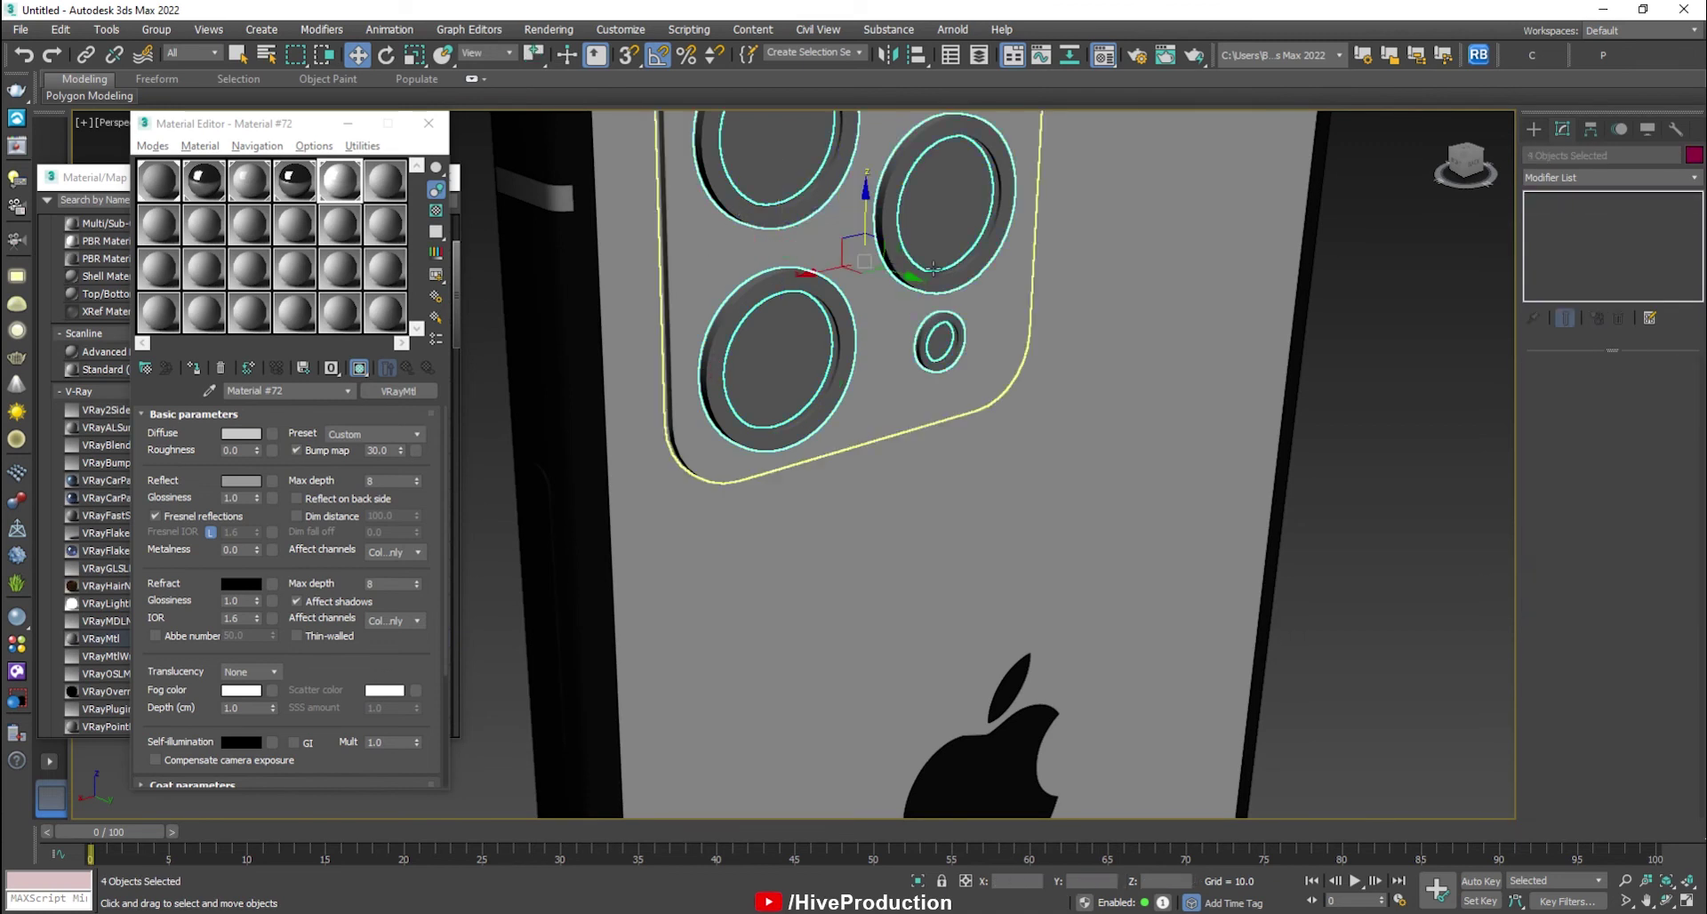
middle_drag(943, 203, 922, 343)
ctrl+click(916, 219)
click(194, 367)
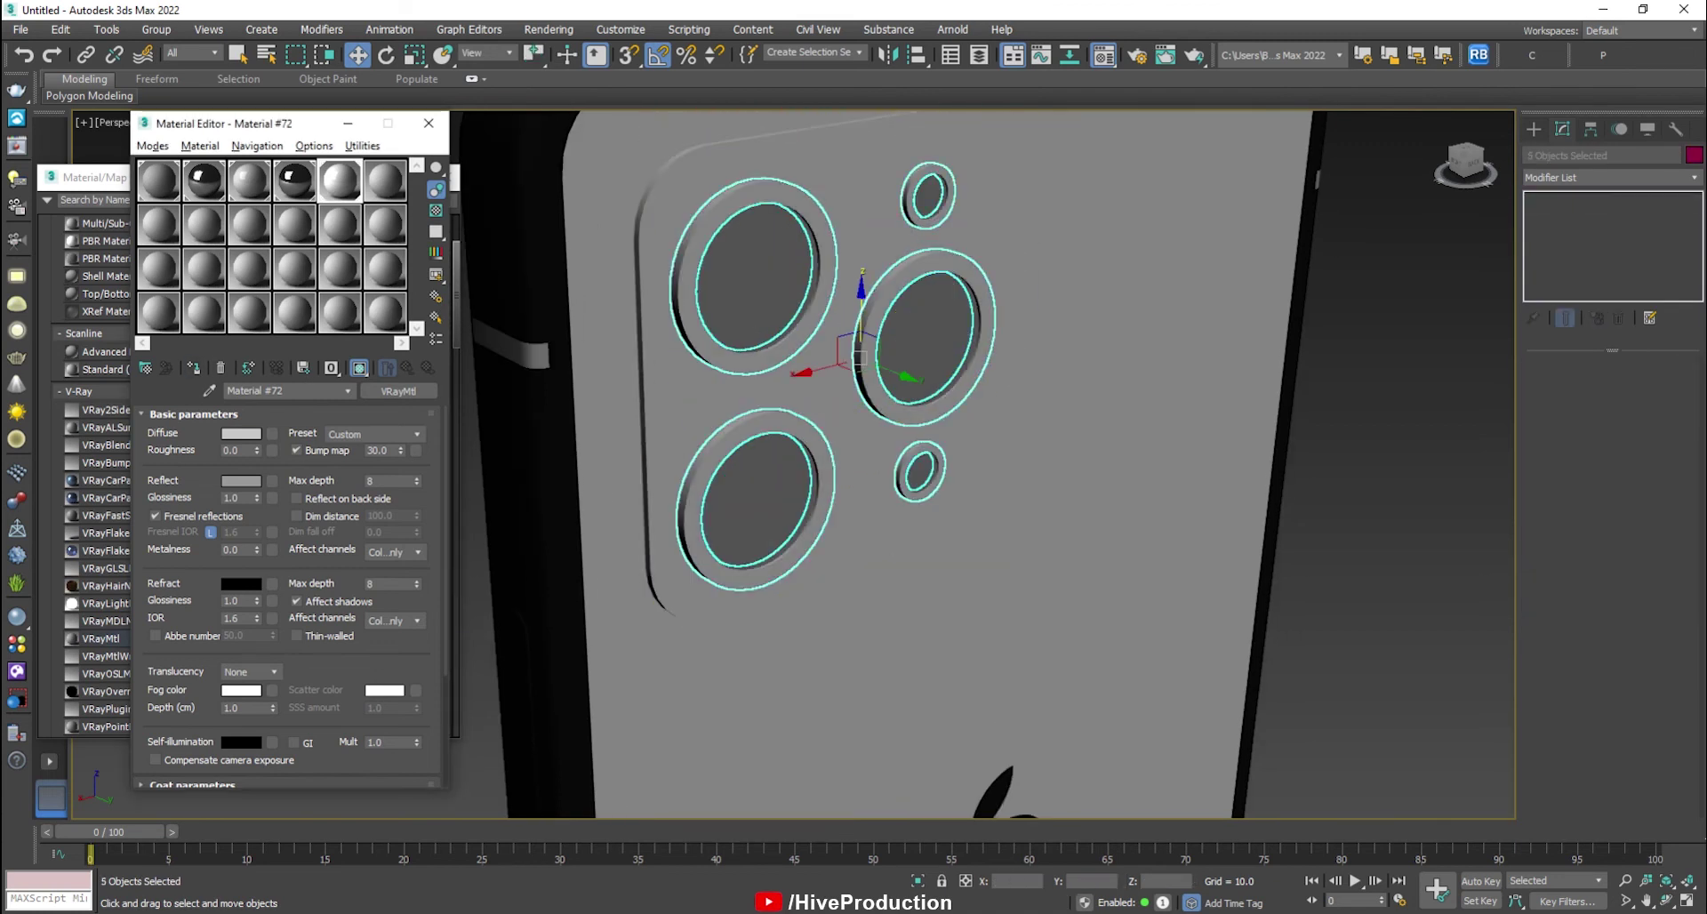
click(1373, 489)
Show the model's edges again and check the iPhone 14 reference images in the browser.
scroll(1082, 495, down, 3)
alt+middle_drag(1024, 537, 976, 487)
key(F4)
key(alt+Tab)
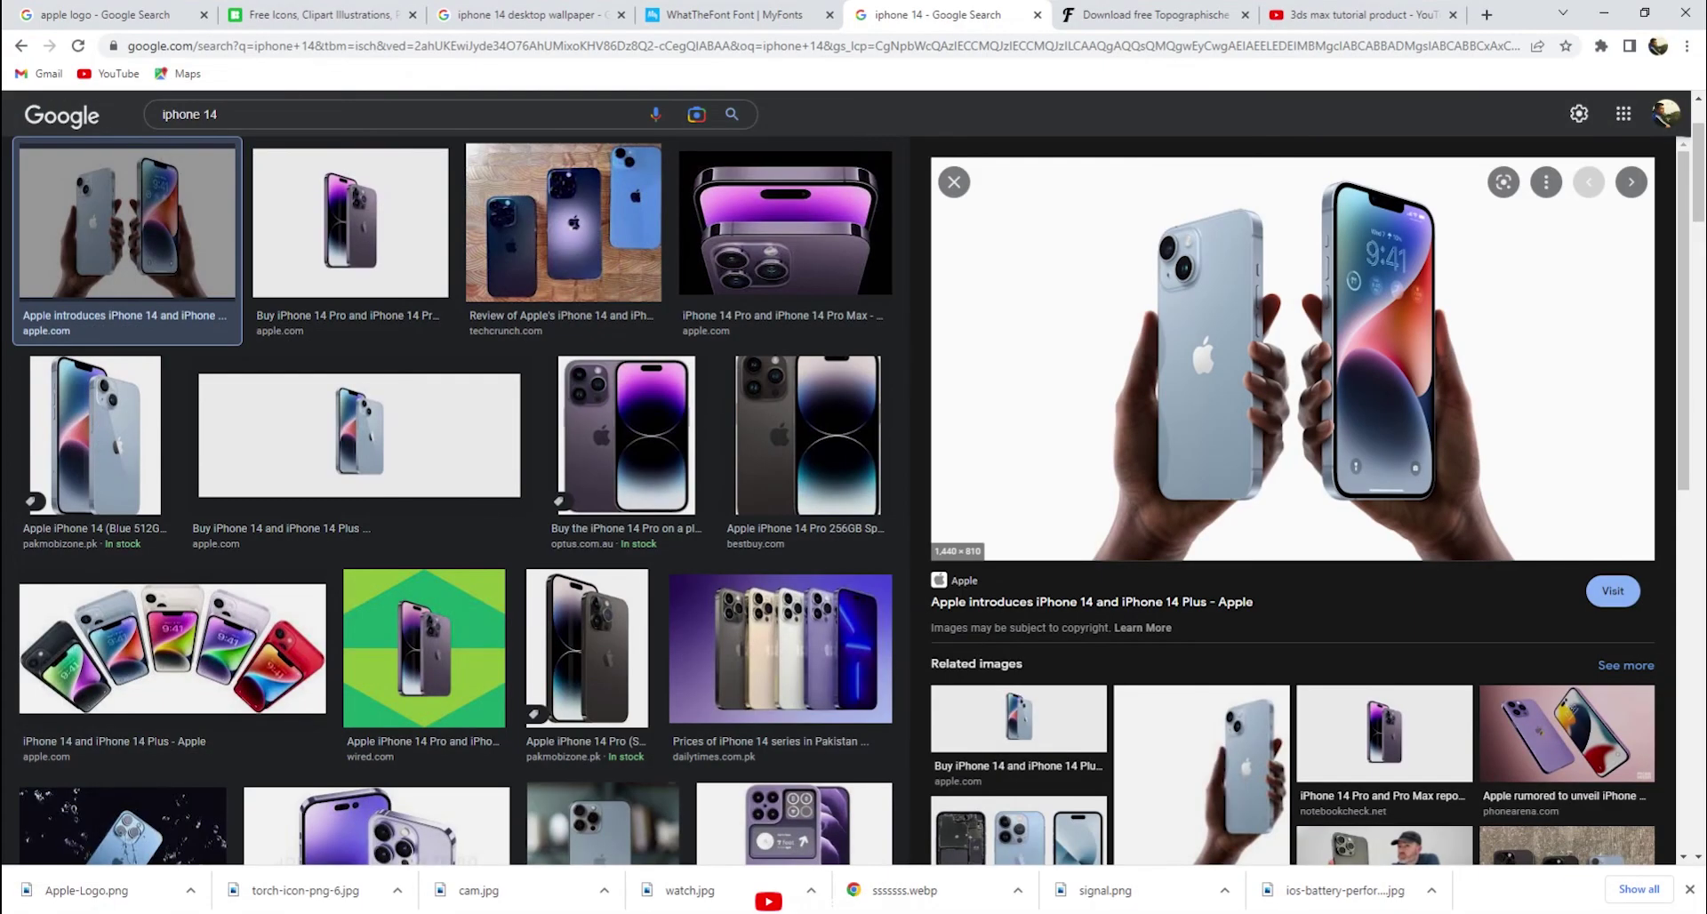
key(alt+Tab)
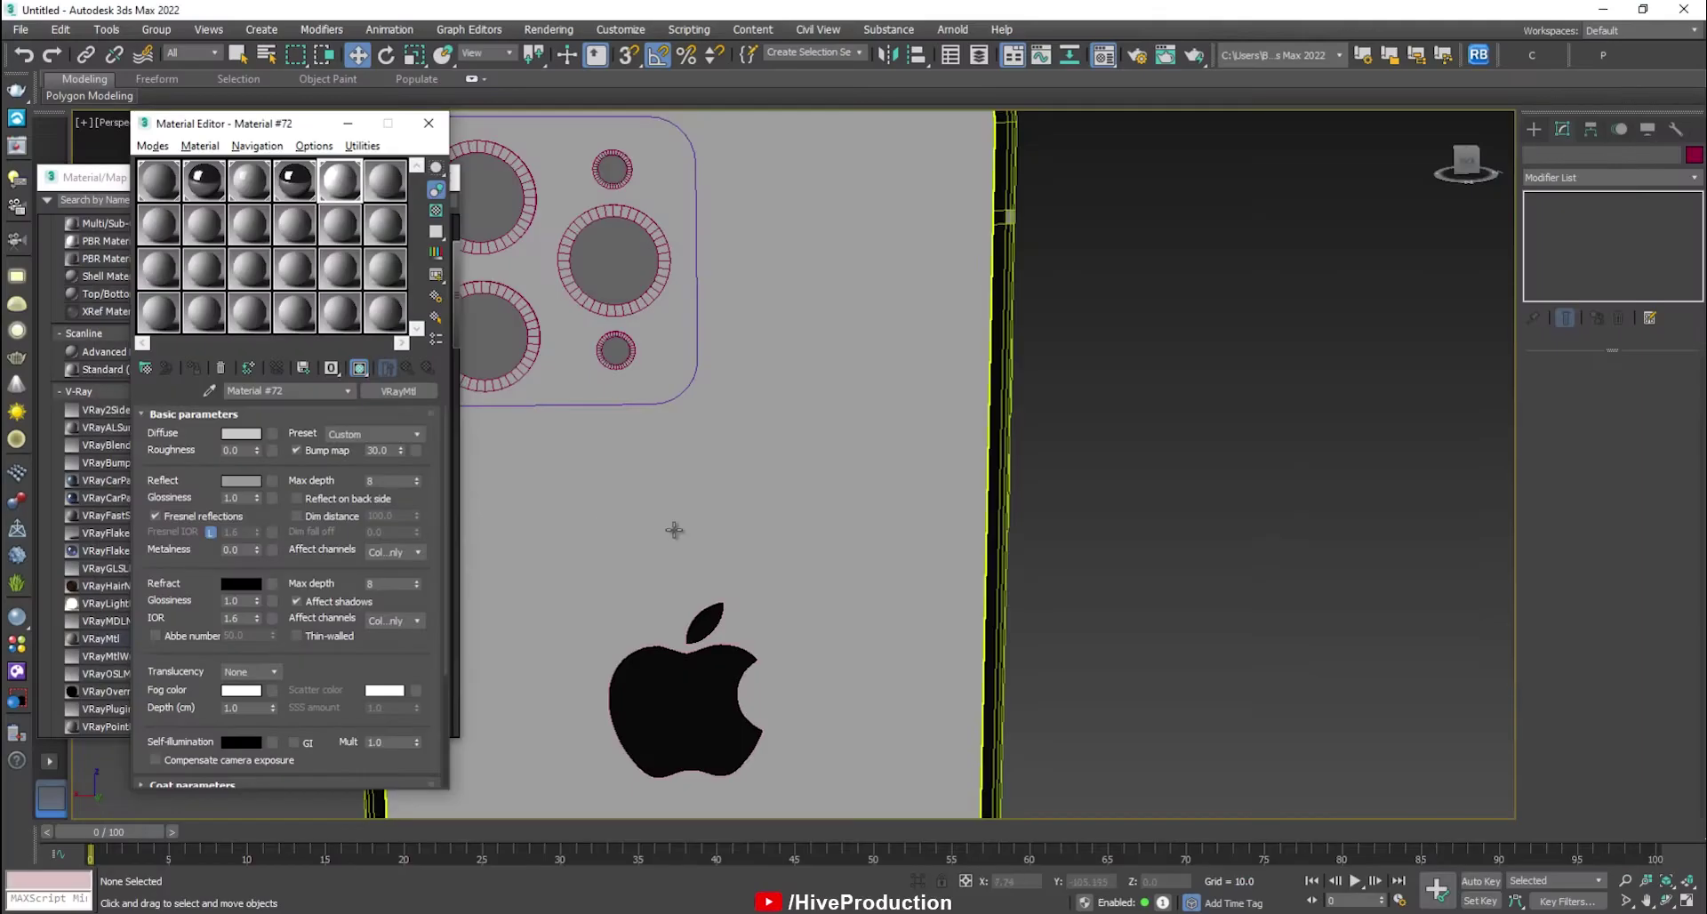
scroll(800, 489, down, 3)
alt+middle_drag(842, 461, 696, 469)
click(697, 469)
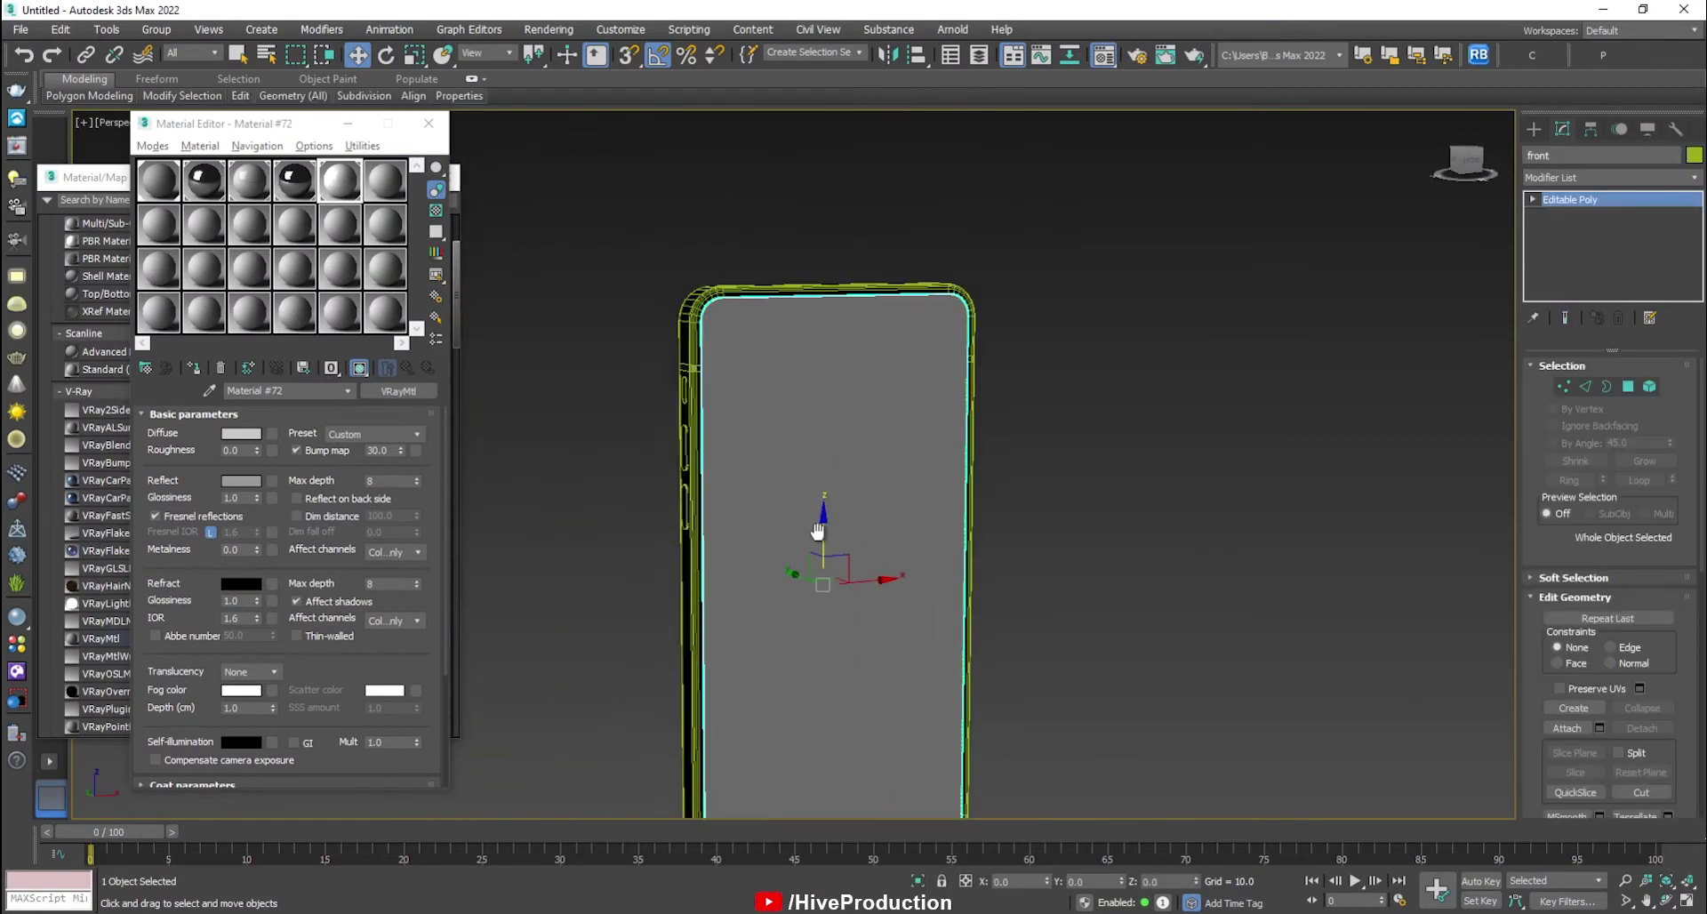
scroll(781, 541, up, 5)
key(2)
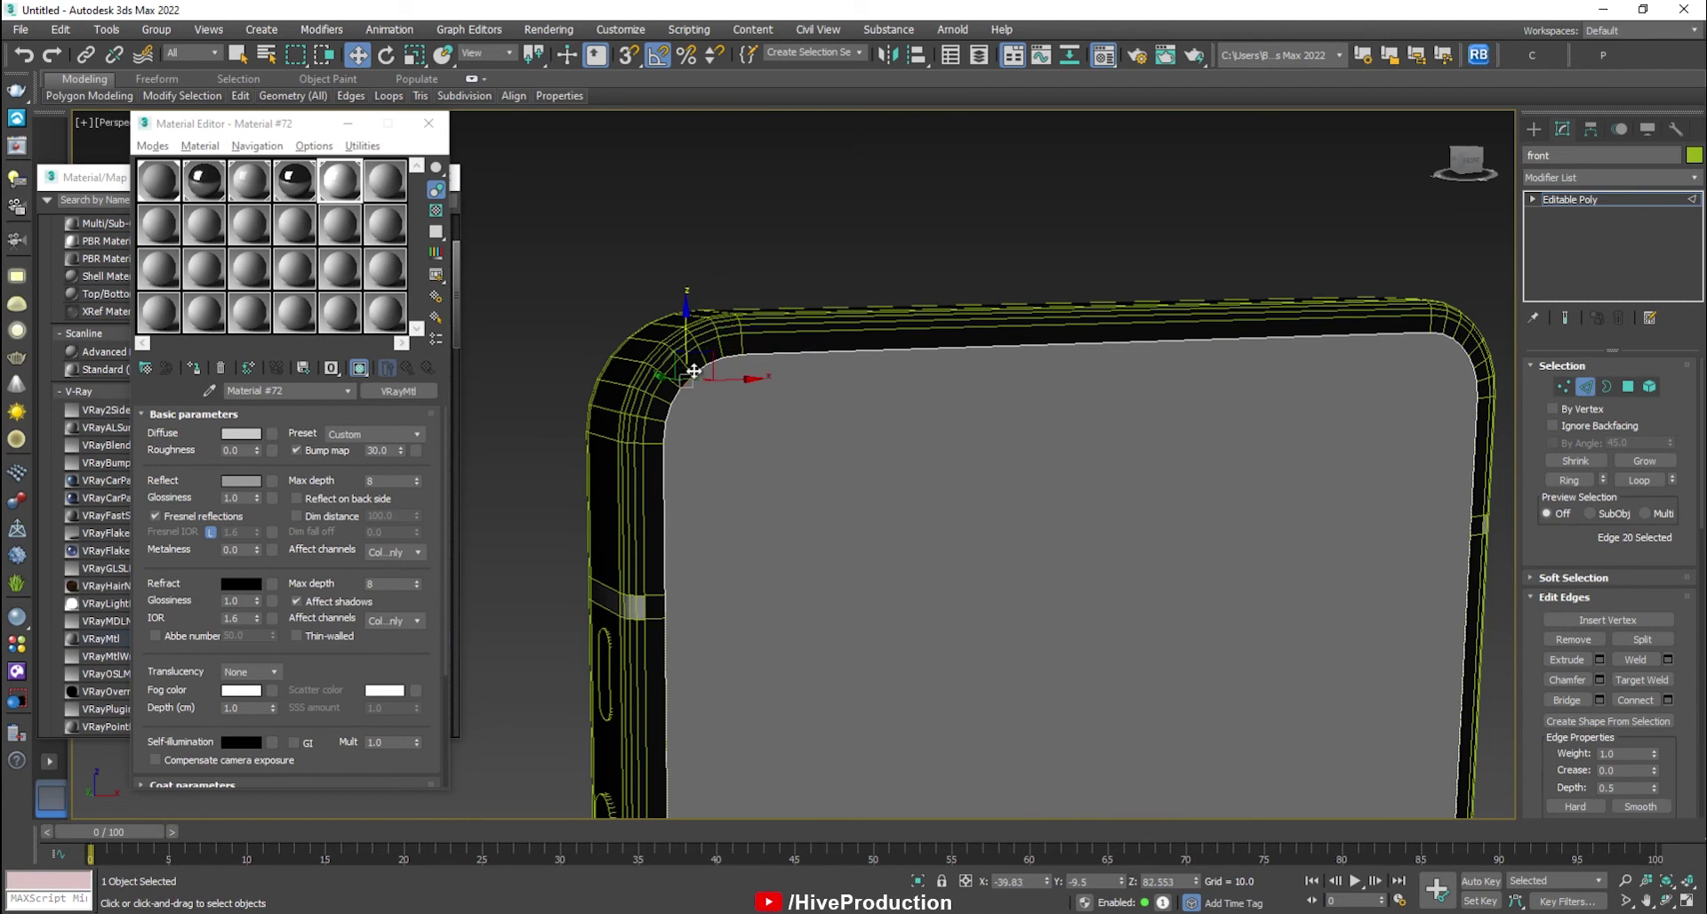
key(2)
Select the inner strip of frame polygons running all the way around the front screen.
click(1302, 319)
key(2)
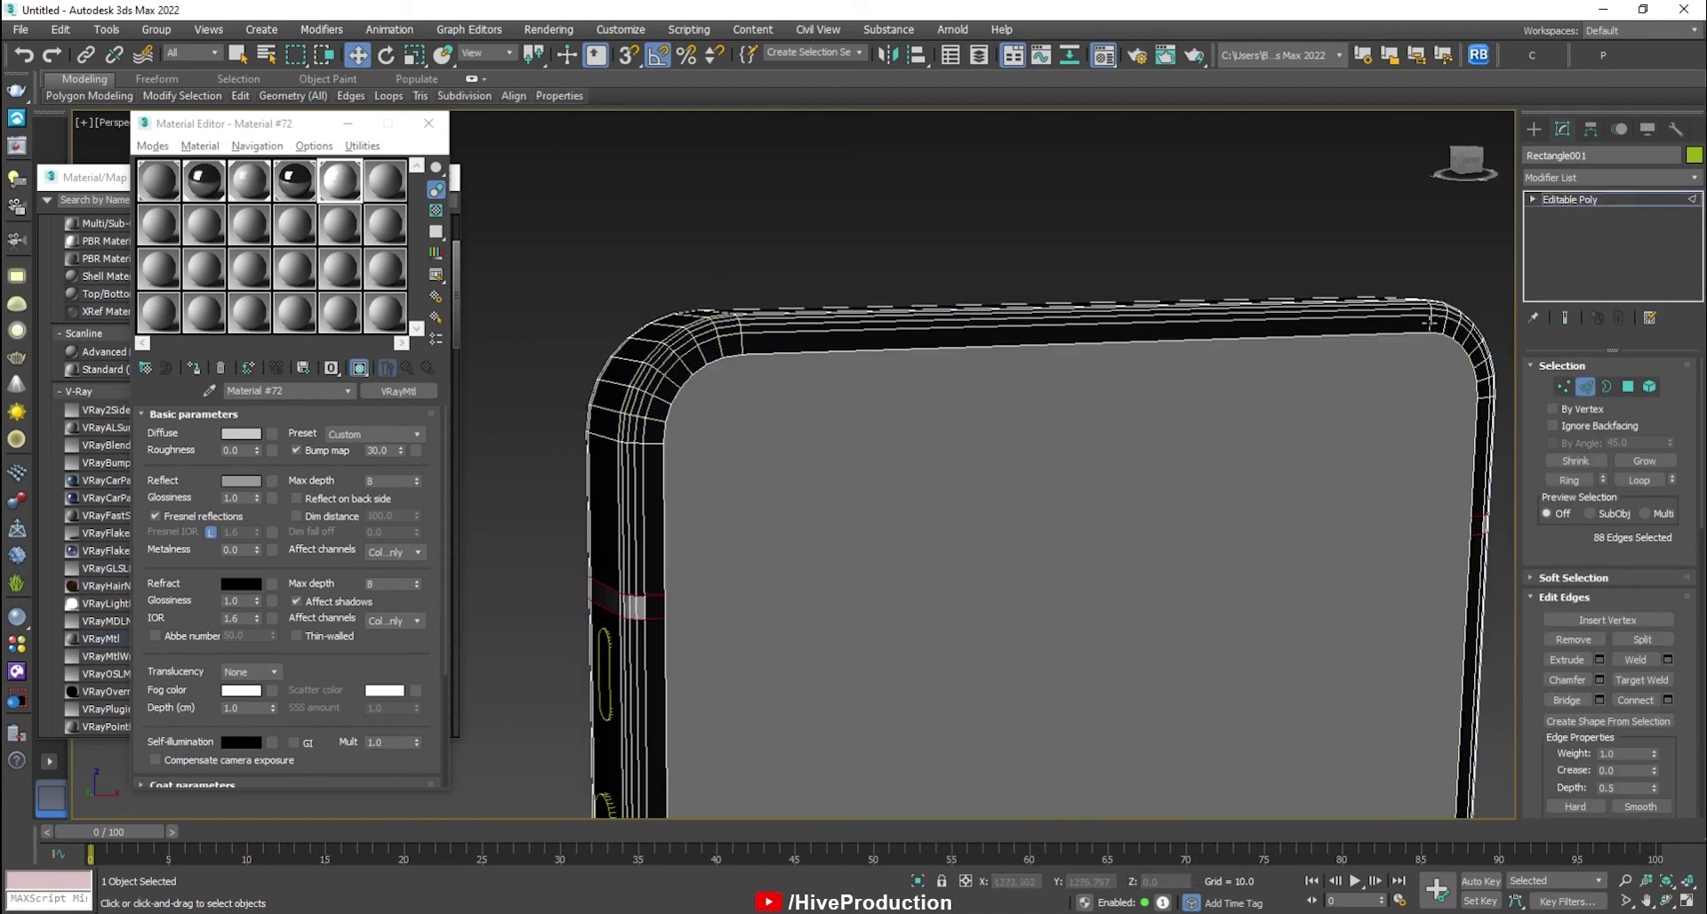
click(1430, 323)
click(1570, 480)
ctrl+click(1628, 387)
Create another VRayMtl in an empty material slot and assign it to the selected inner frame strip.
click(340, 181)
click(385, 181)
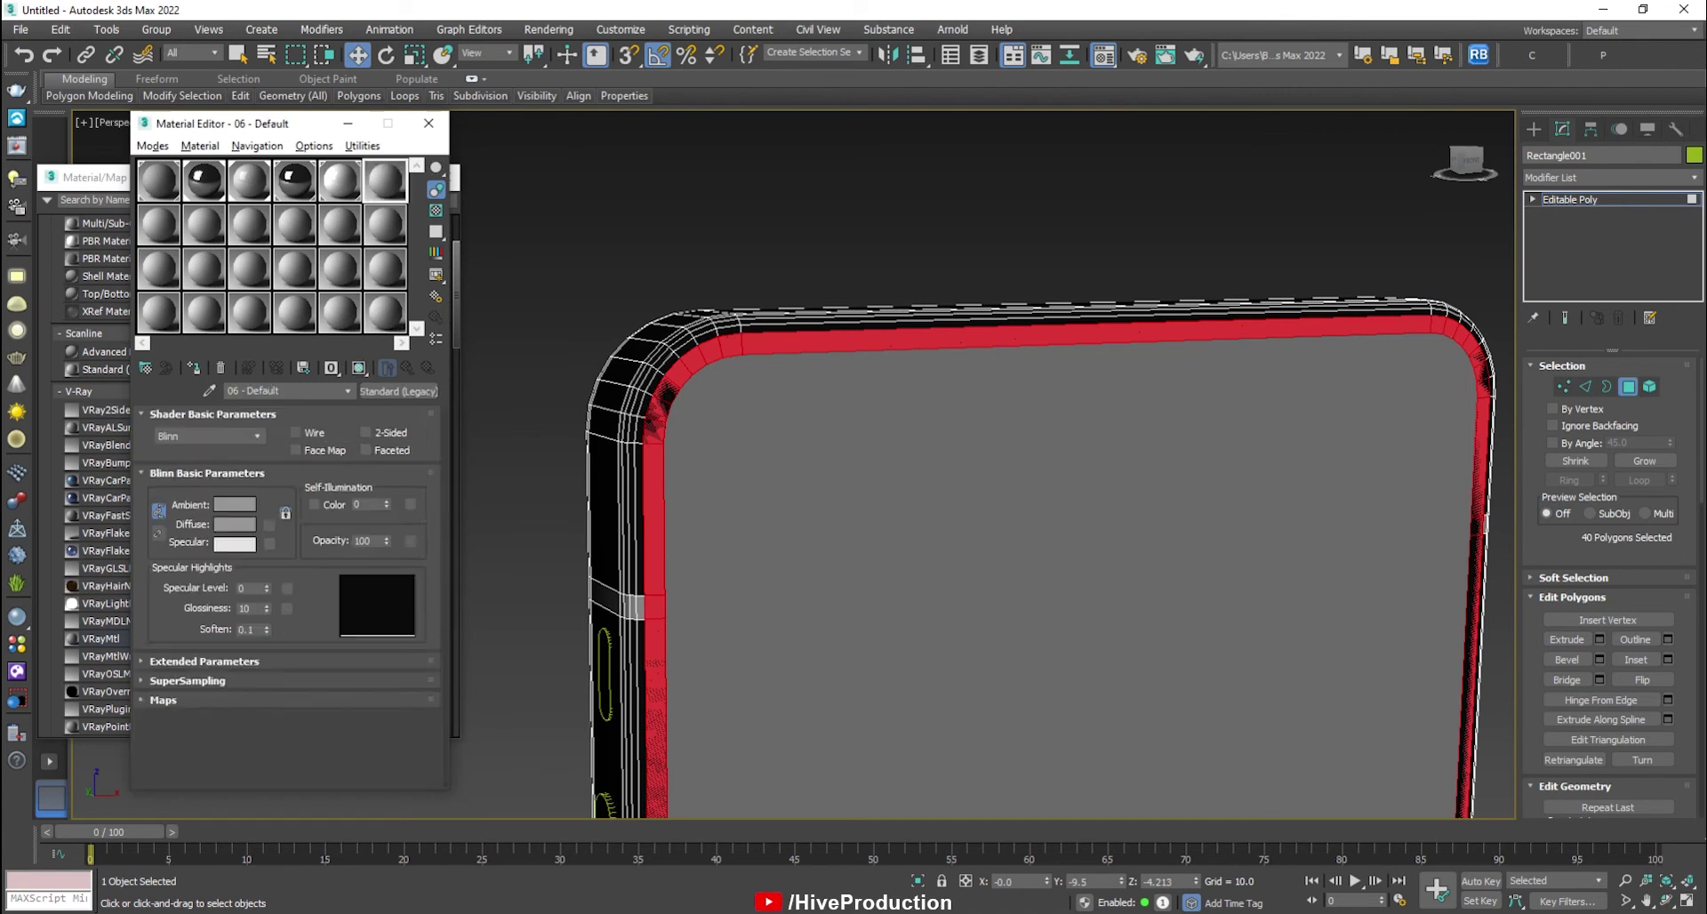
double_click(101, 639)
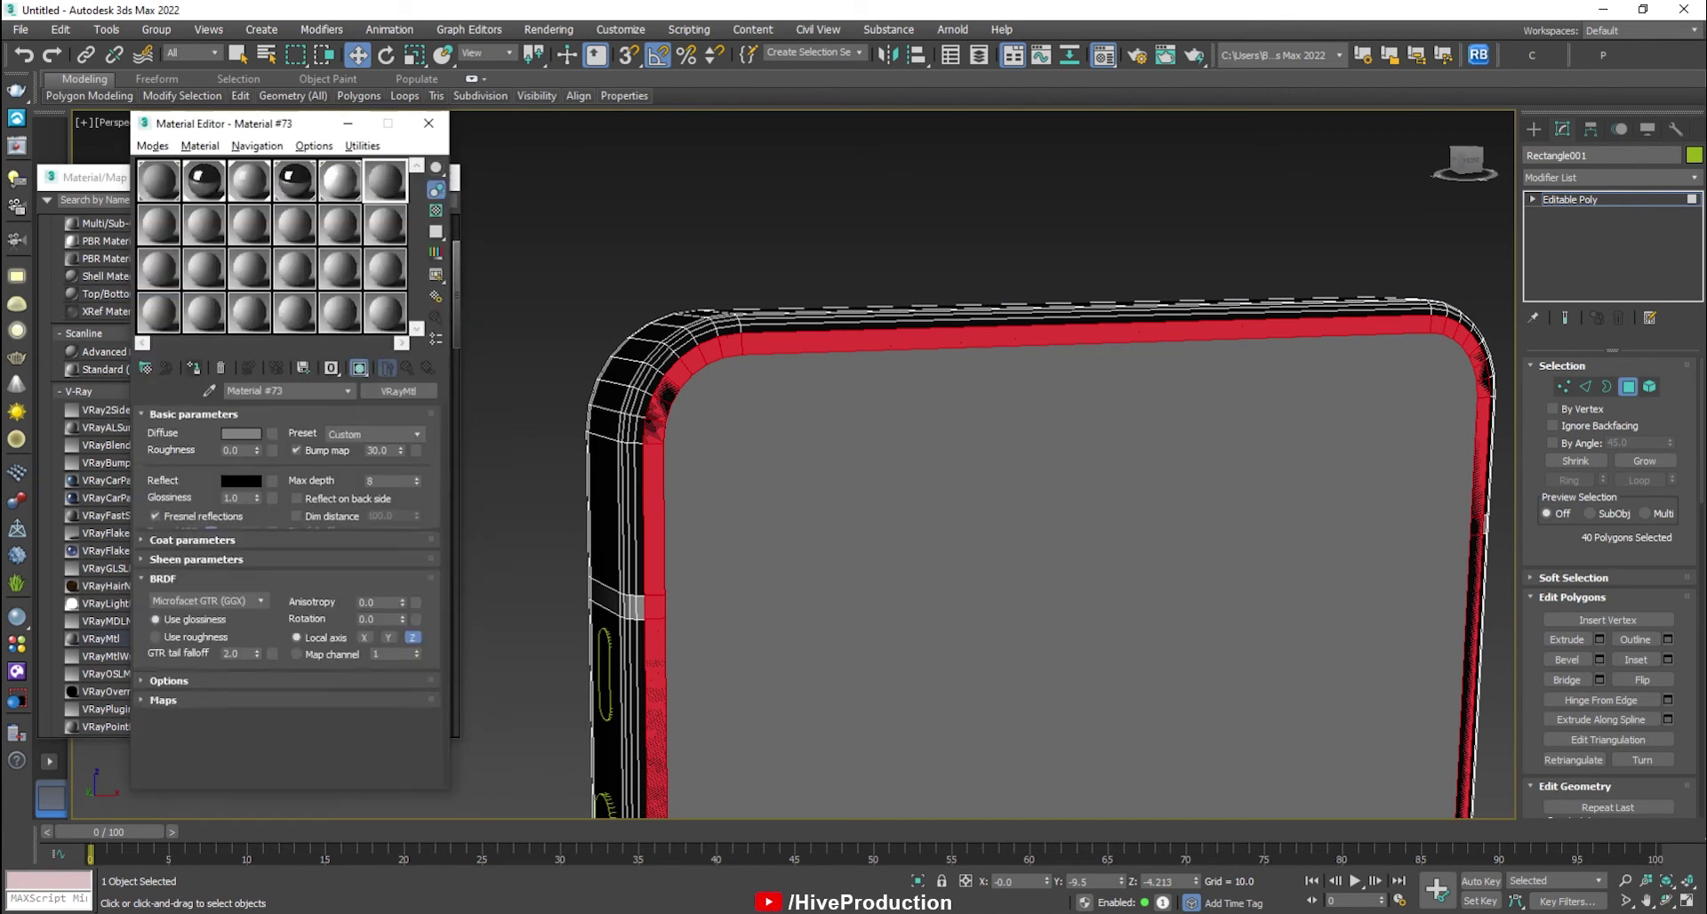
click(194, 367)
Set the inner strip material's diffuse to a near-black value of 3 and its reflection to dark grey.
click(242, 434)
drag(628, 202, 565, 202)
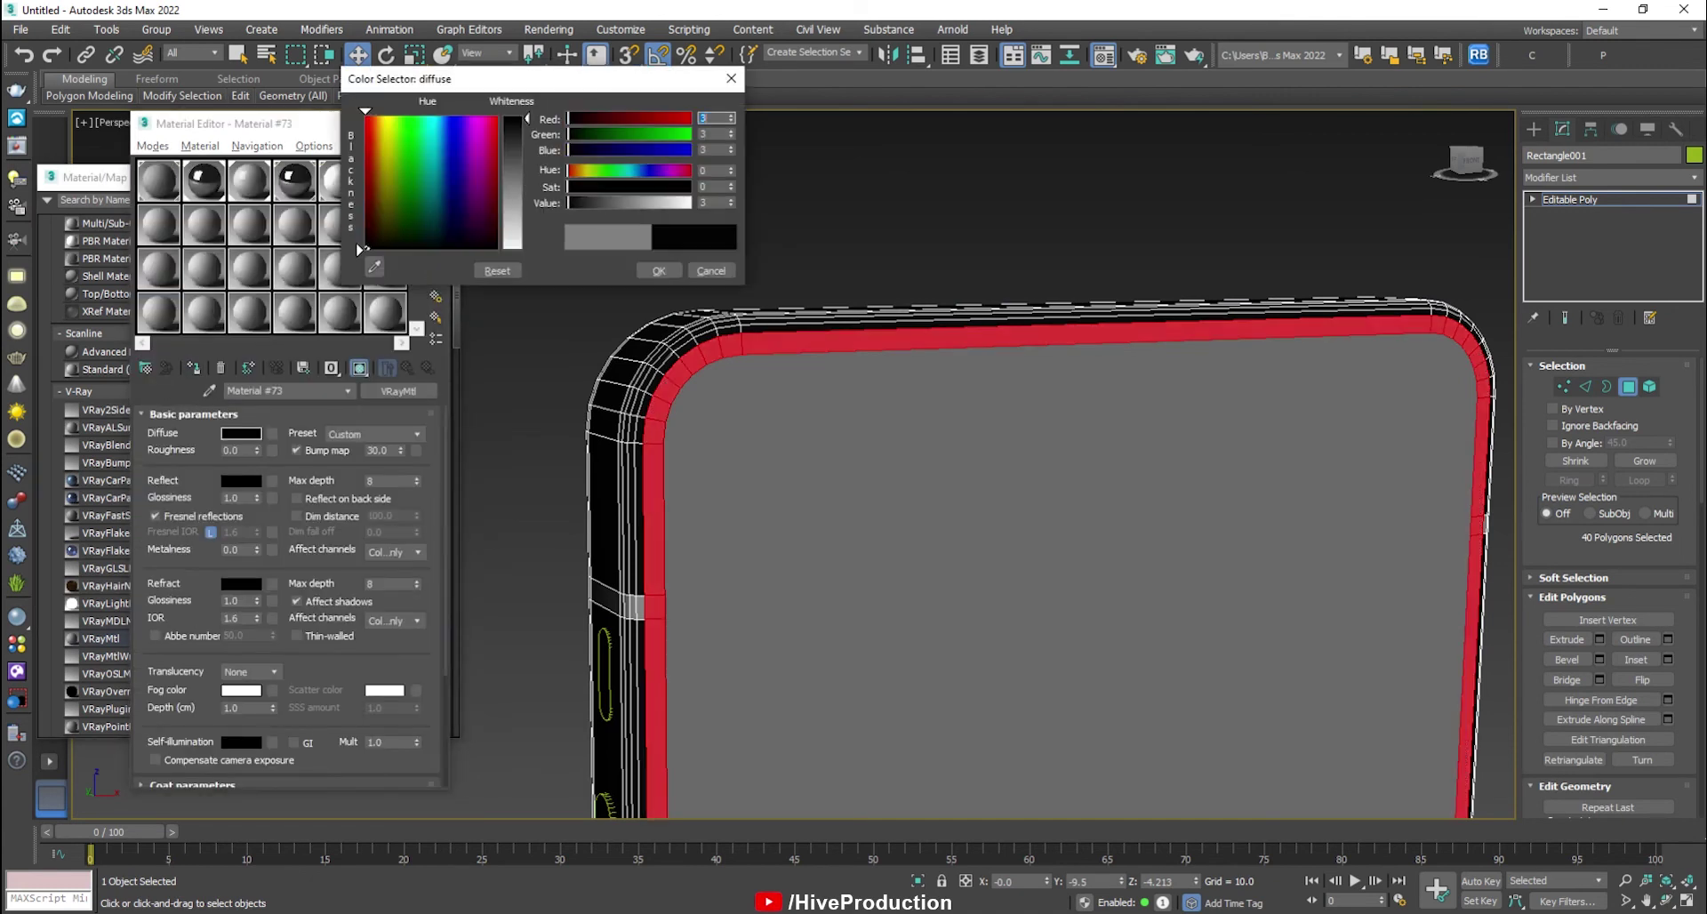
click(659, 270)
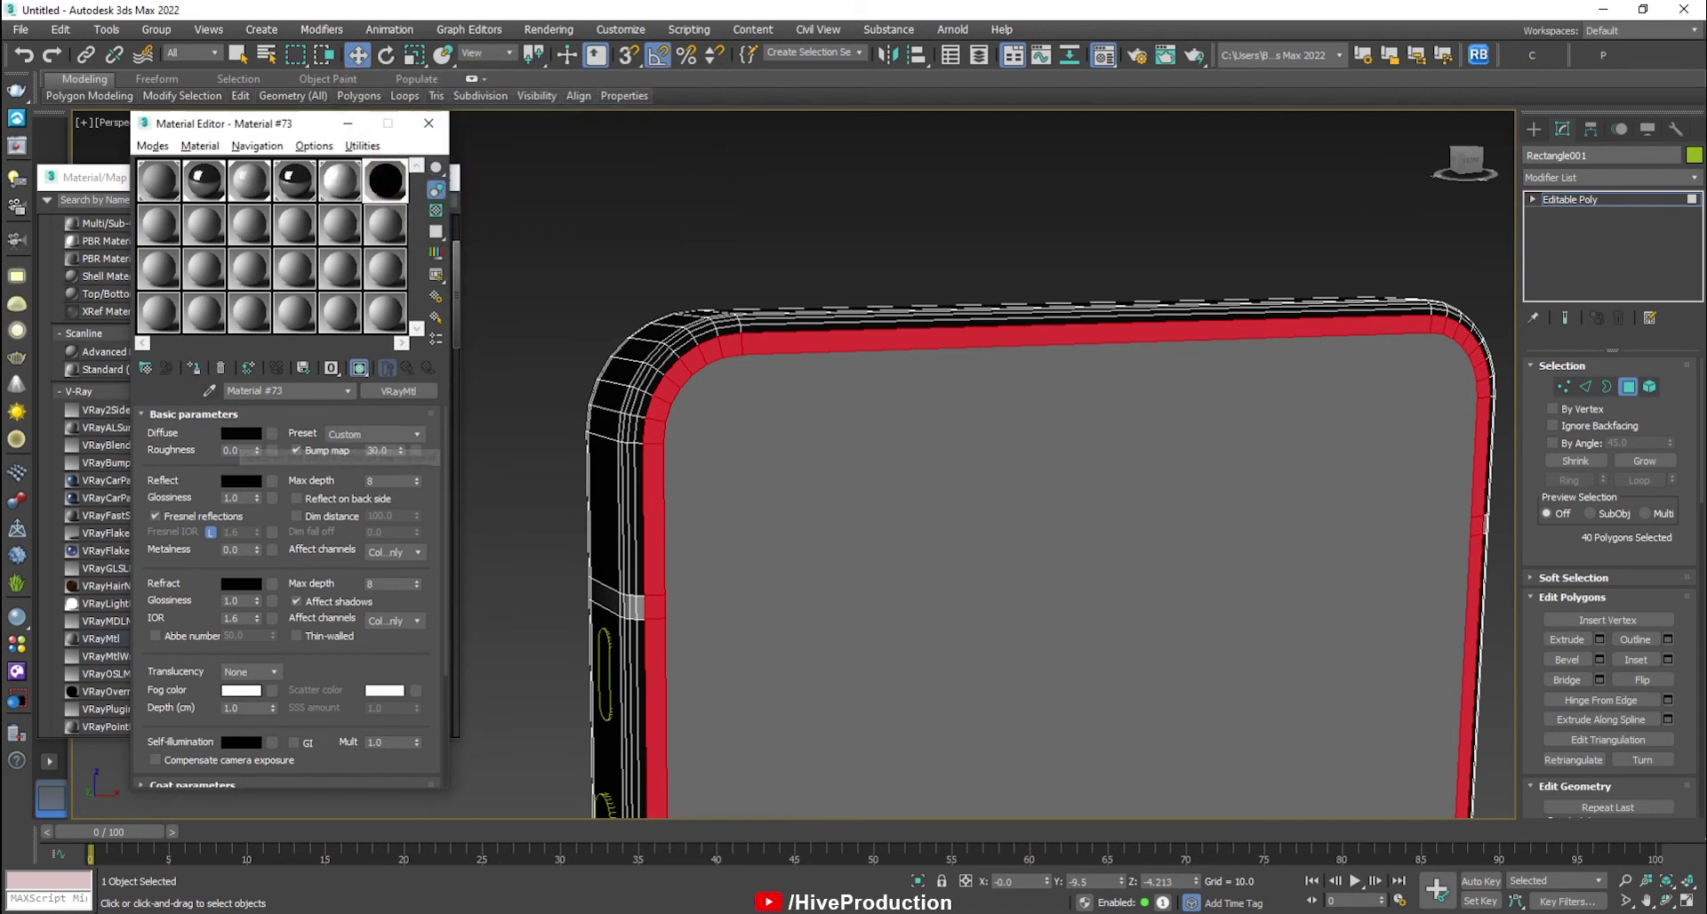
click(242, 481)
click(601, 203)
click(659, 270)
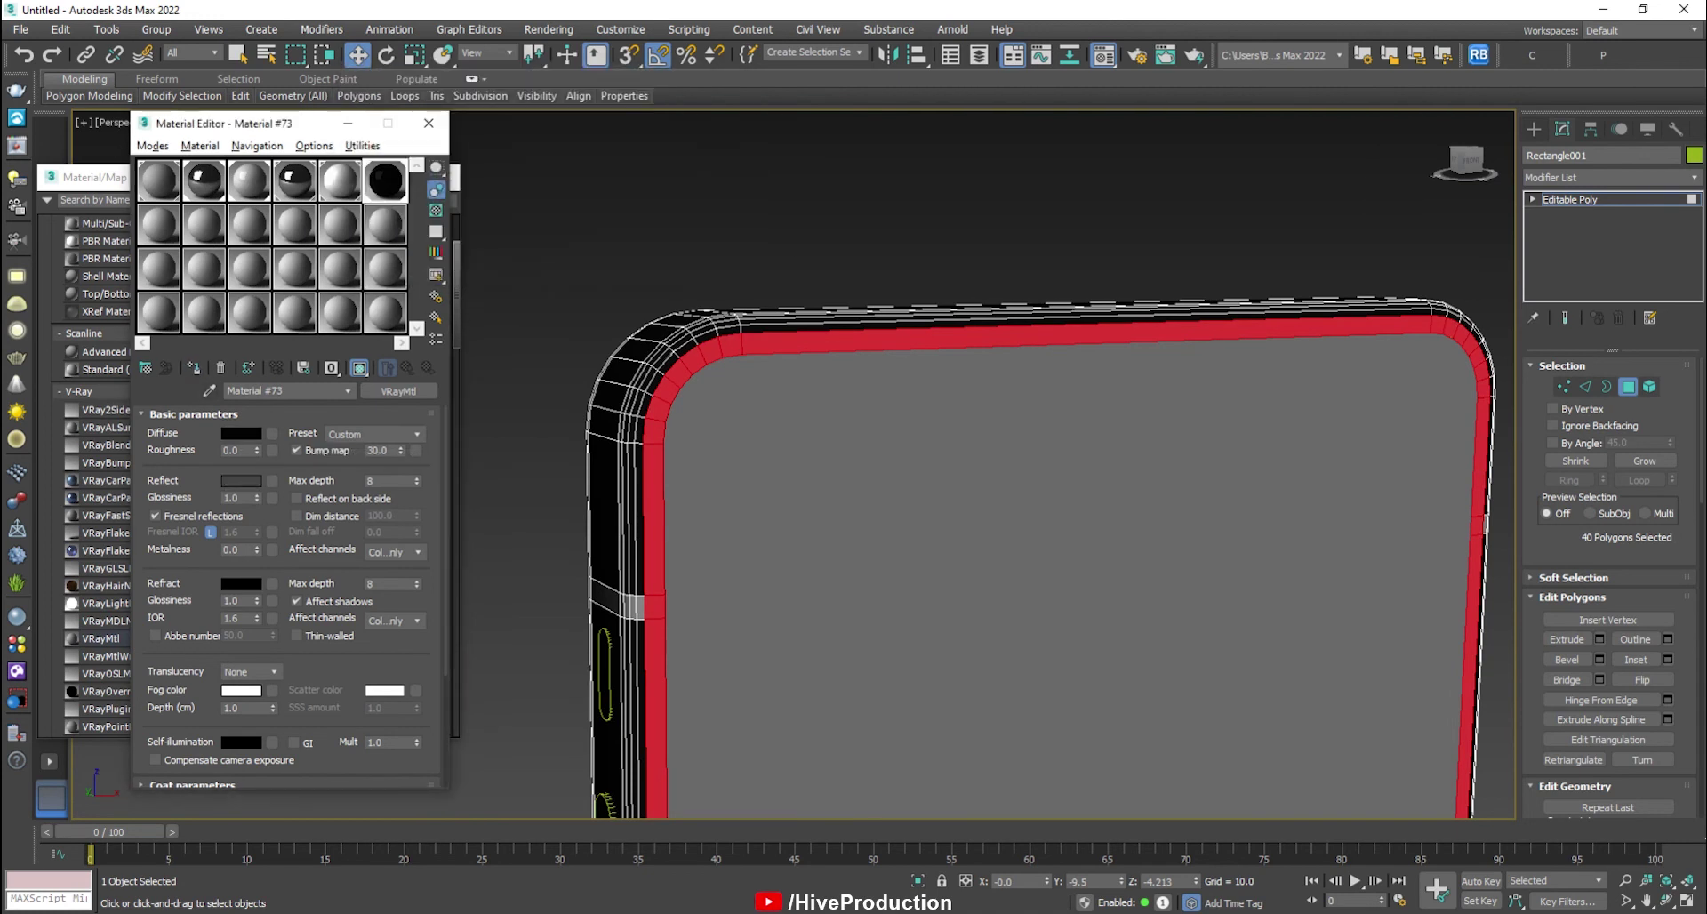
Leave polygon editing, select the front screen object and pick an empty material slot for it.
click(1628, 386)
click(1162, 489)
scroll(1161, 489, down, 3)
middle_drag(1156, 499, 1104, 336)
scroll(1104, 336, down, 2)
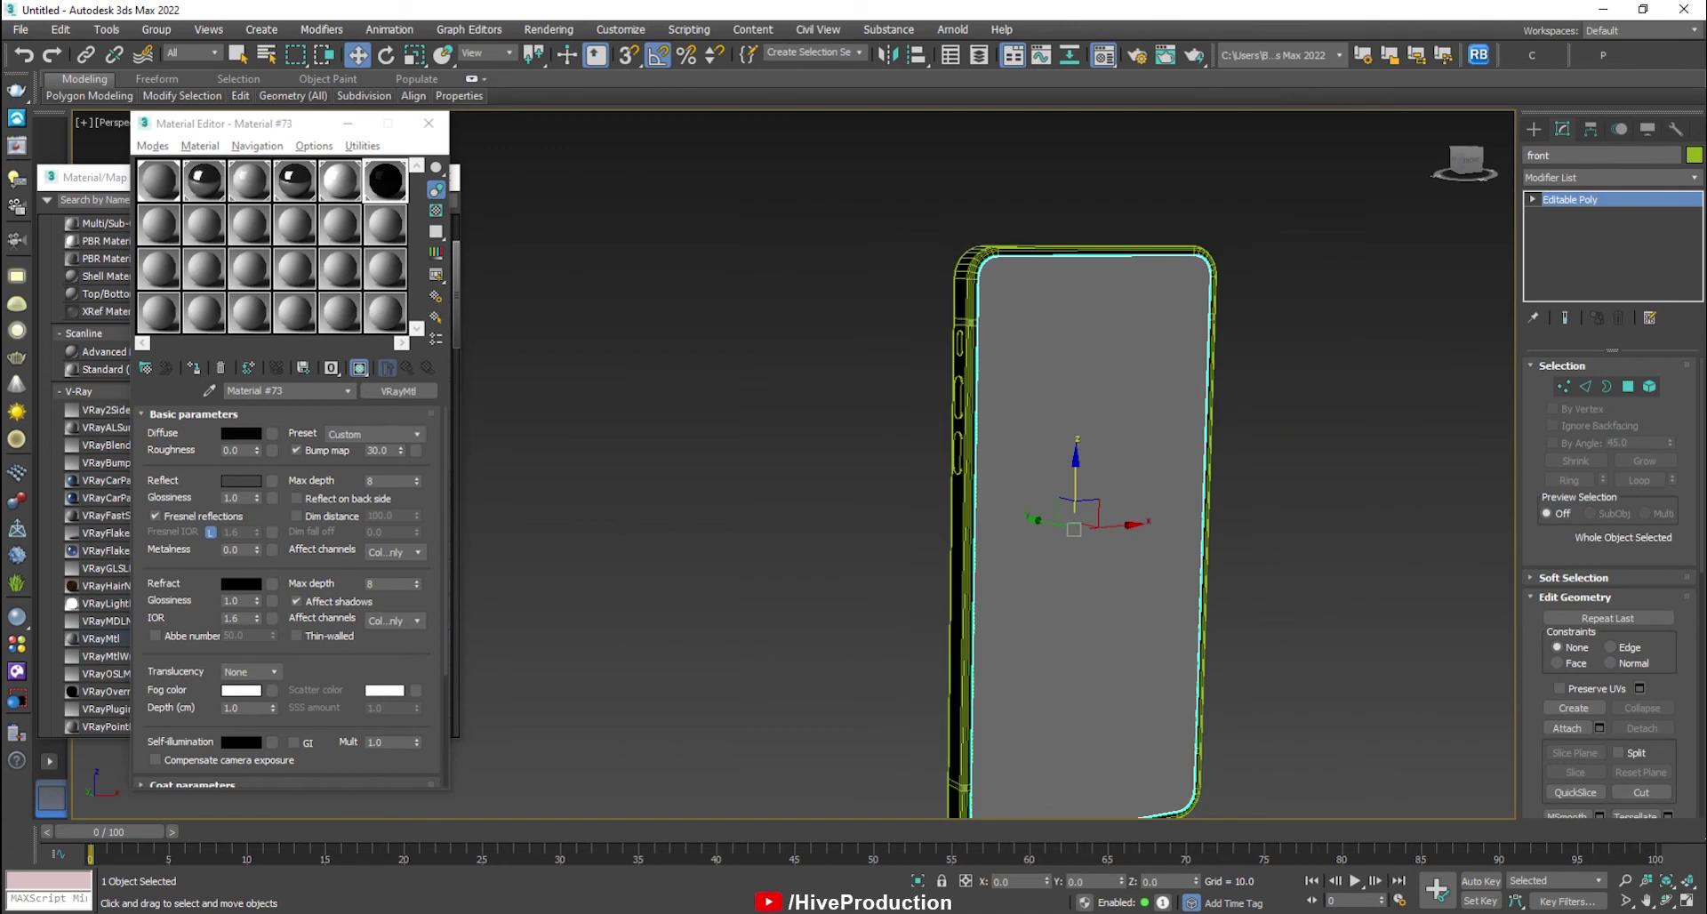
click(158, 225)
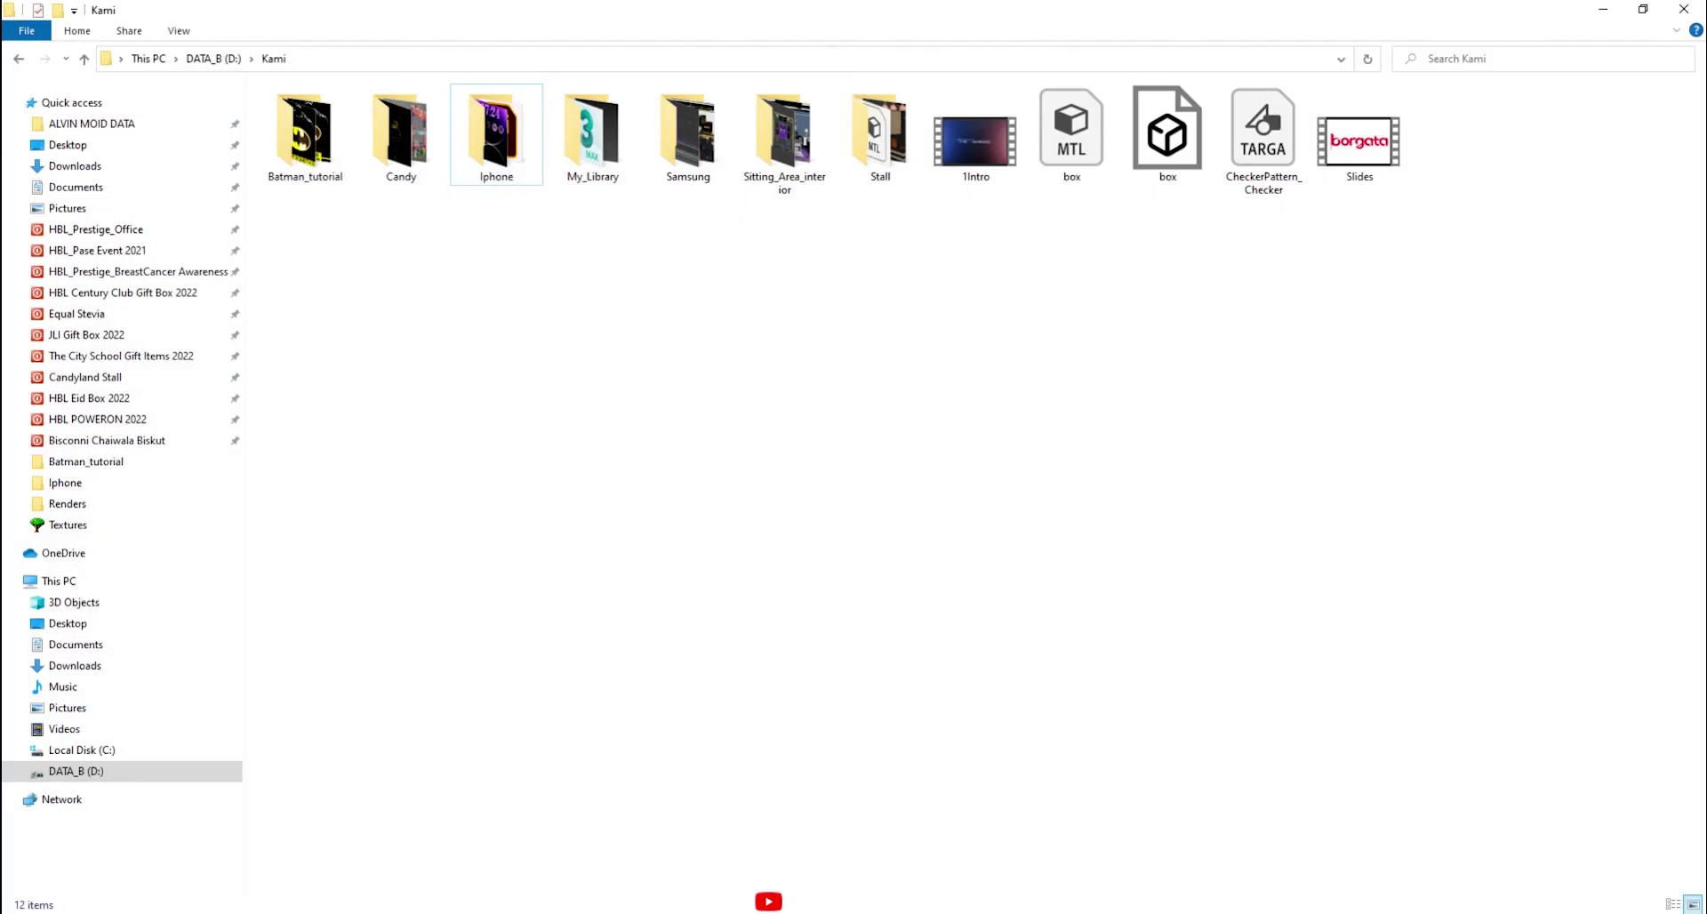
Switch to File Explorer, open the Iphone folder in D:\Kami and preview the phone wallpaper images.
double_click(495, 147)
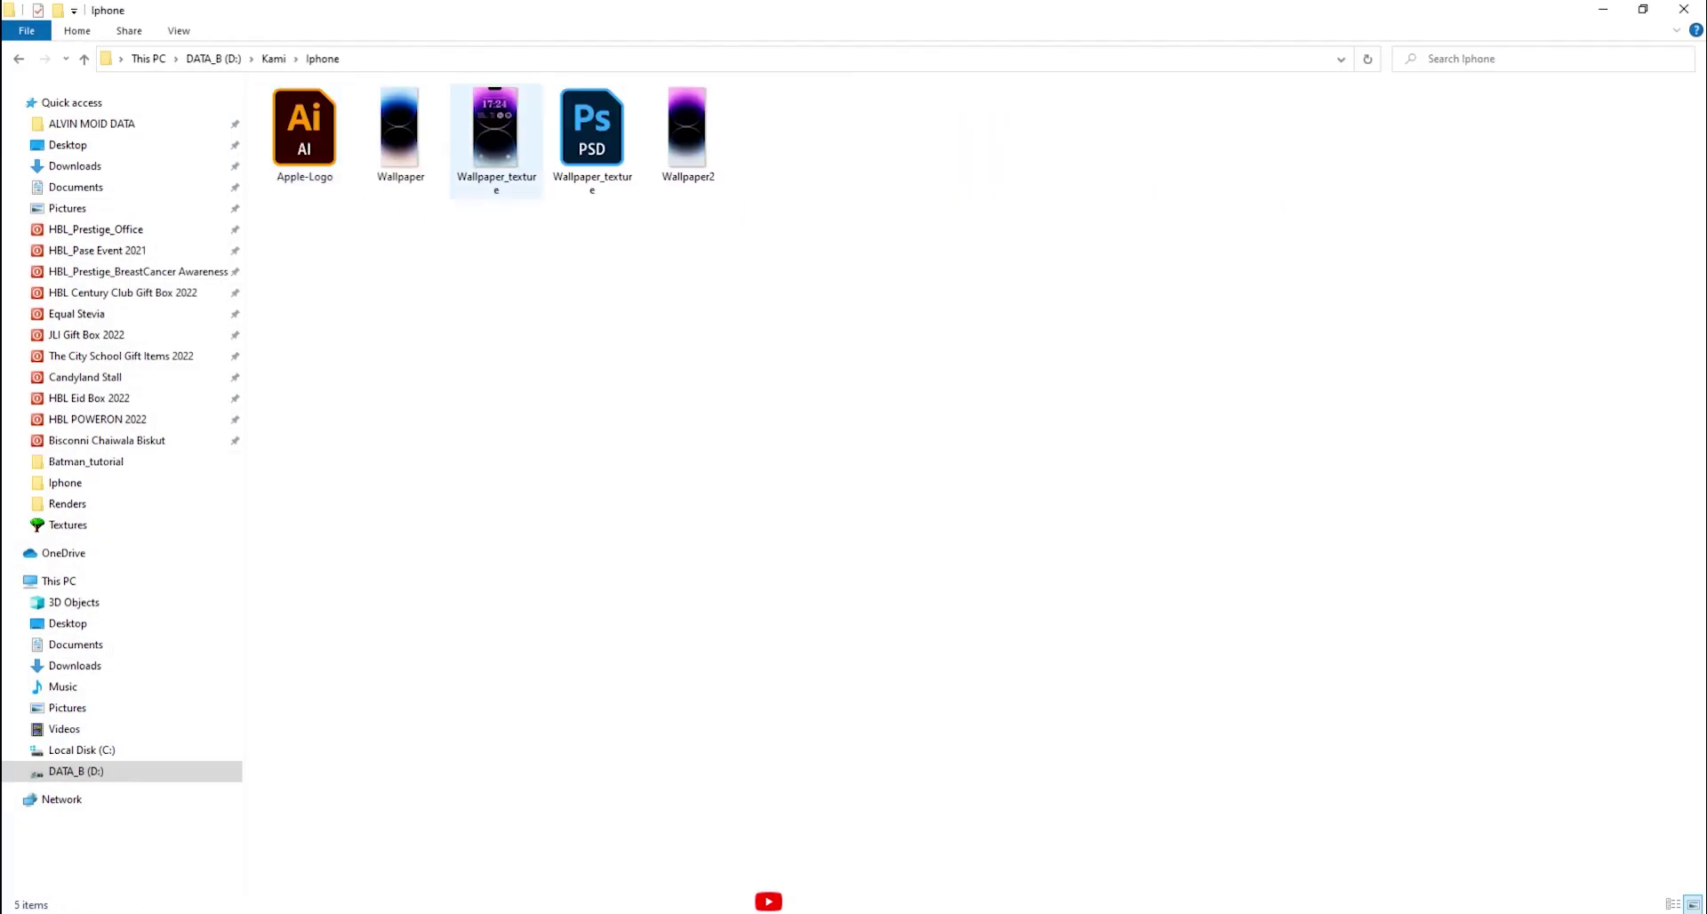
double_click(401, 136)
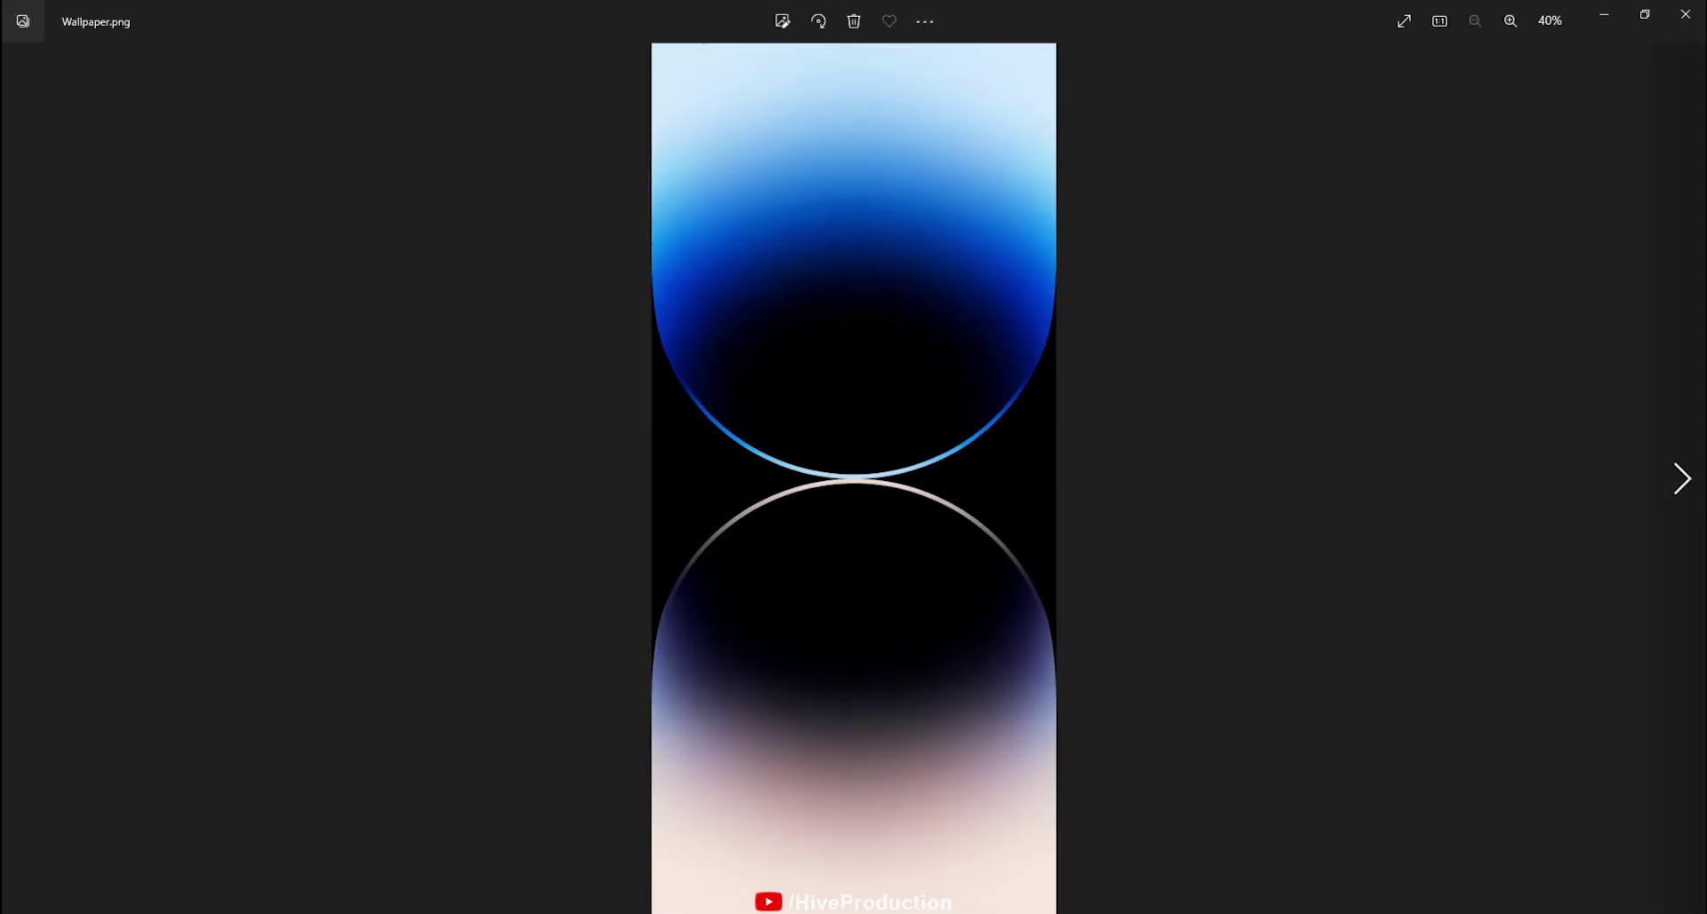
key(Right)
key(Right)
key(Left)
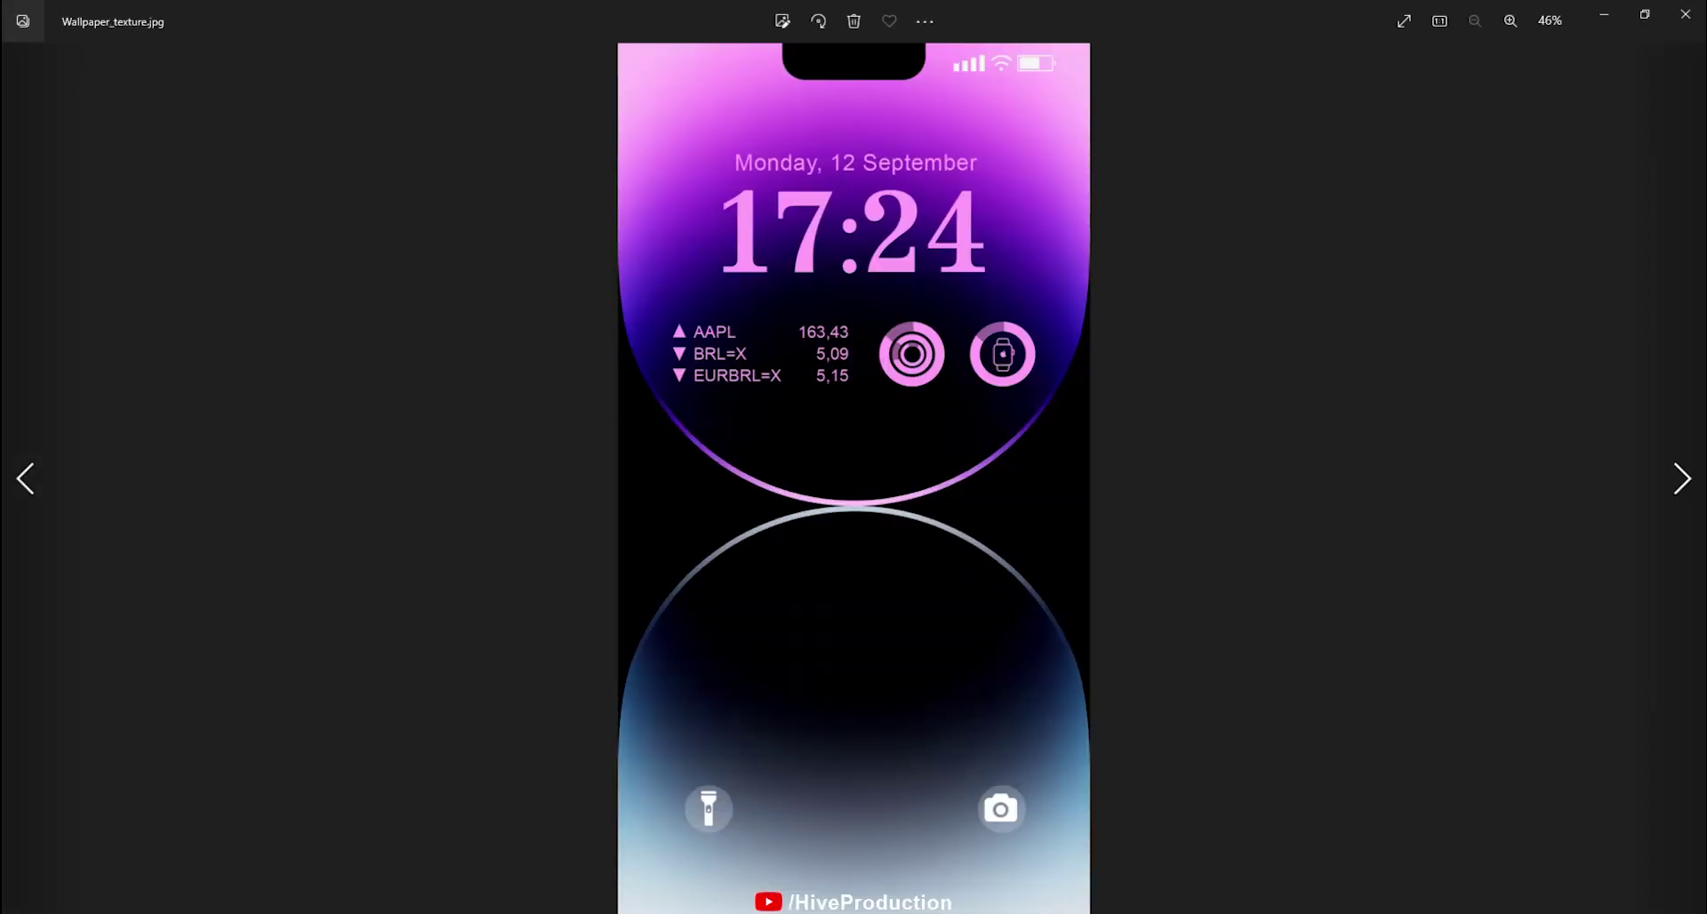
click(1685, 14)
click(514, 134)
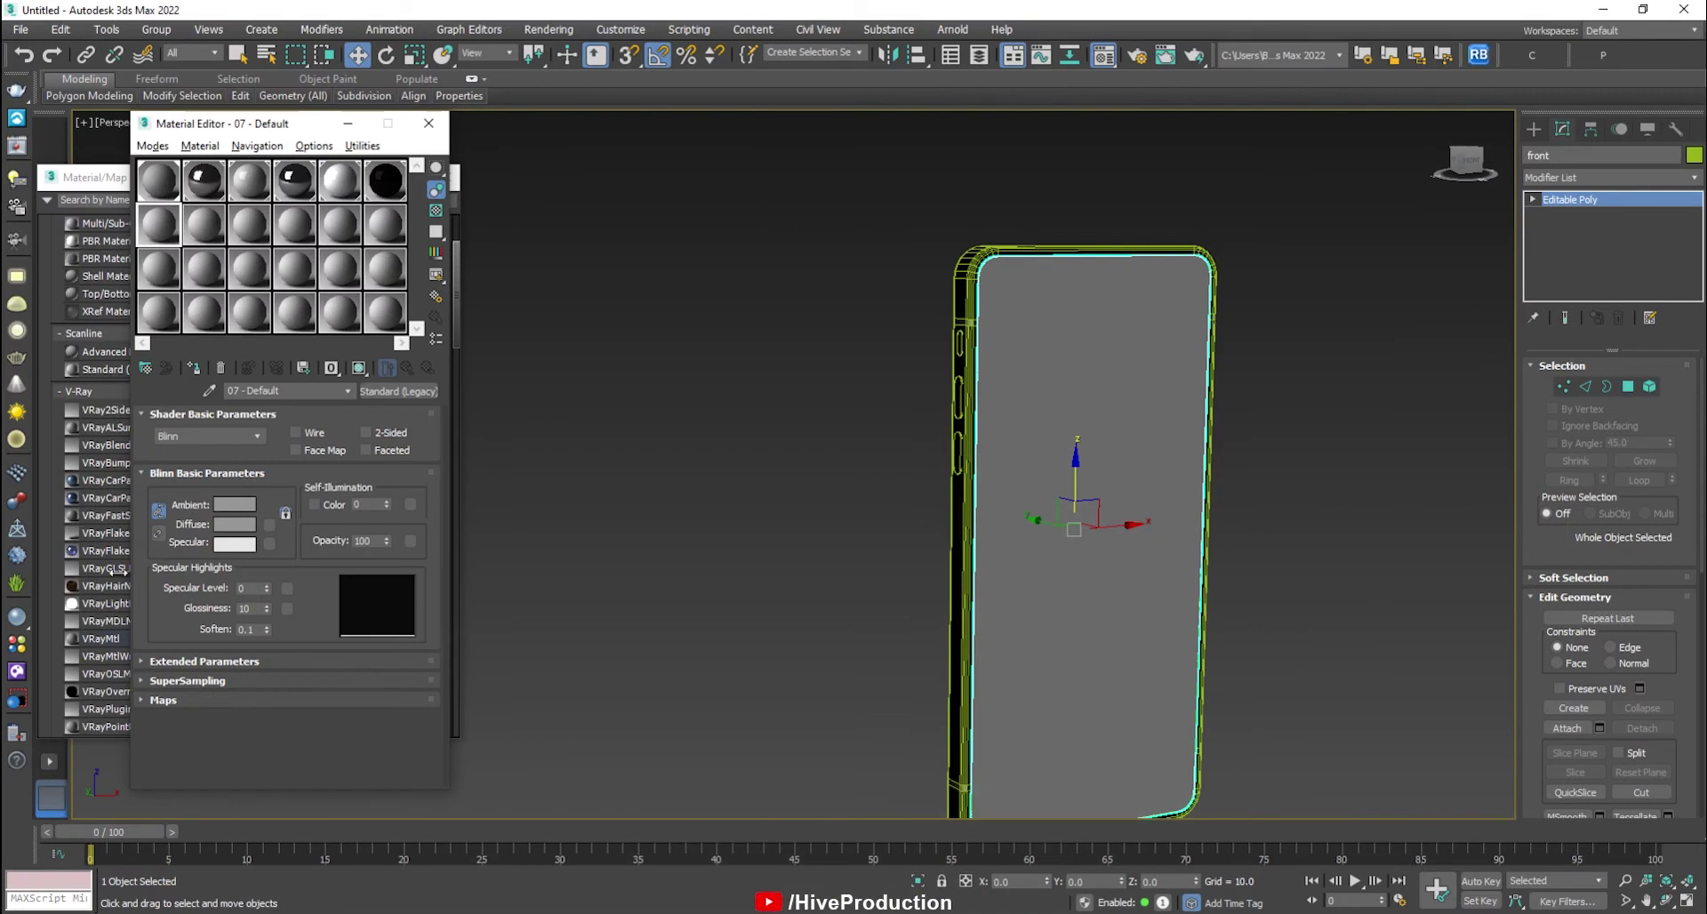
Create a VRayMtl in the empty slot and add a Bitmap map to its diffuse.
double_click(124, 572)
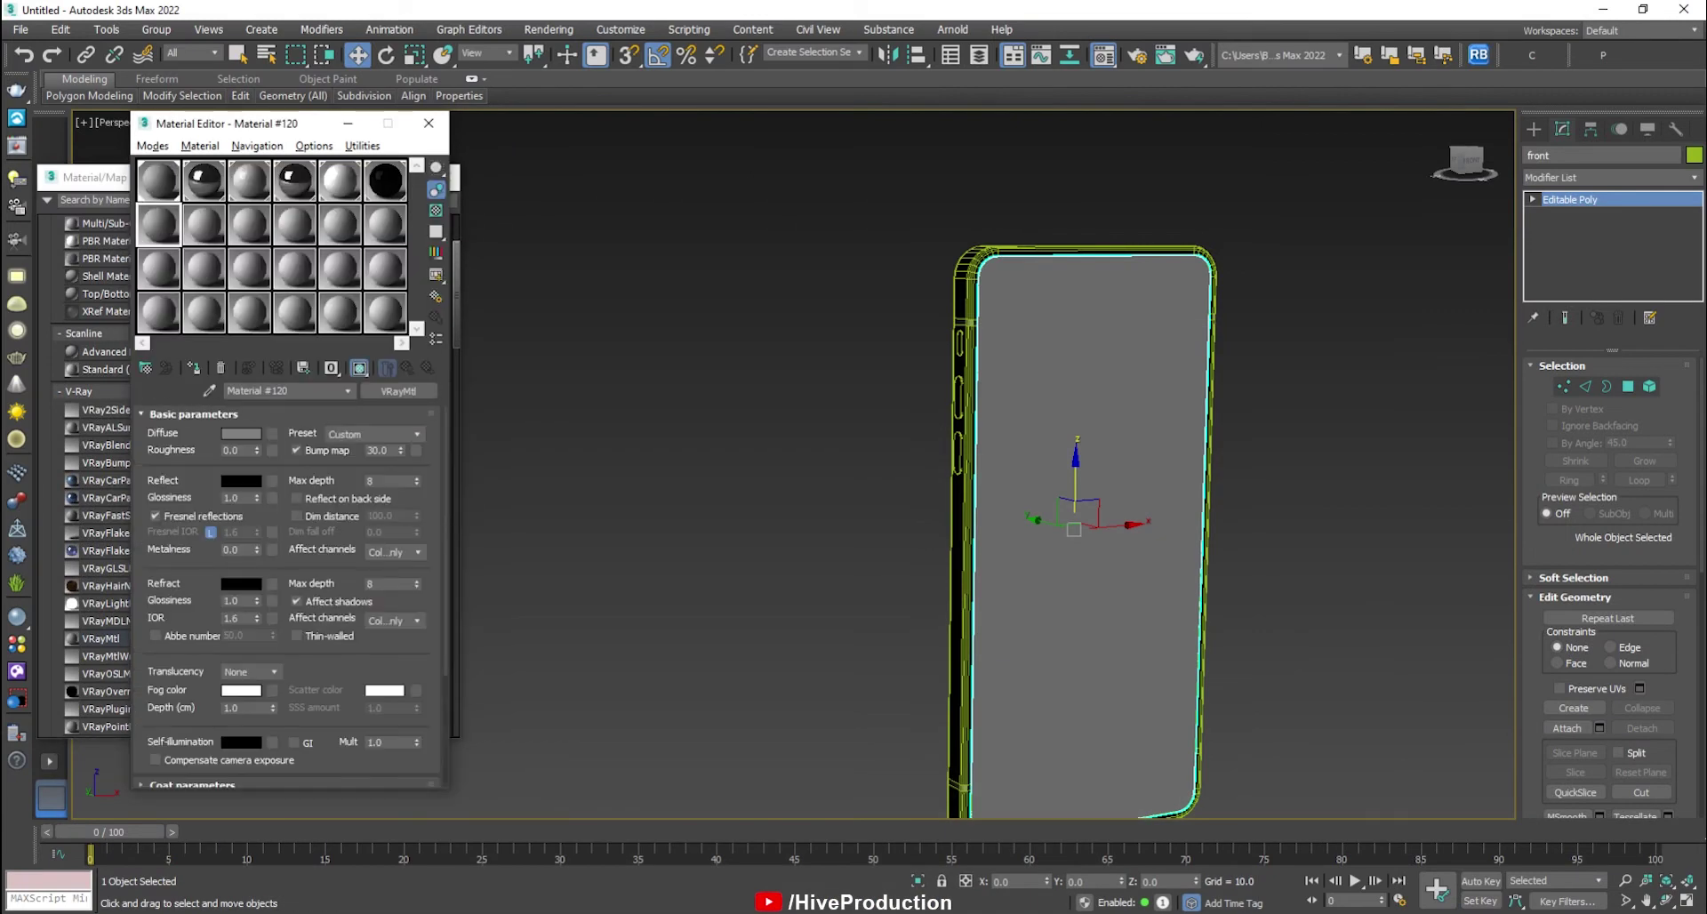
click(272, 434)
double_click(108, 279)
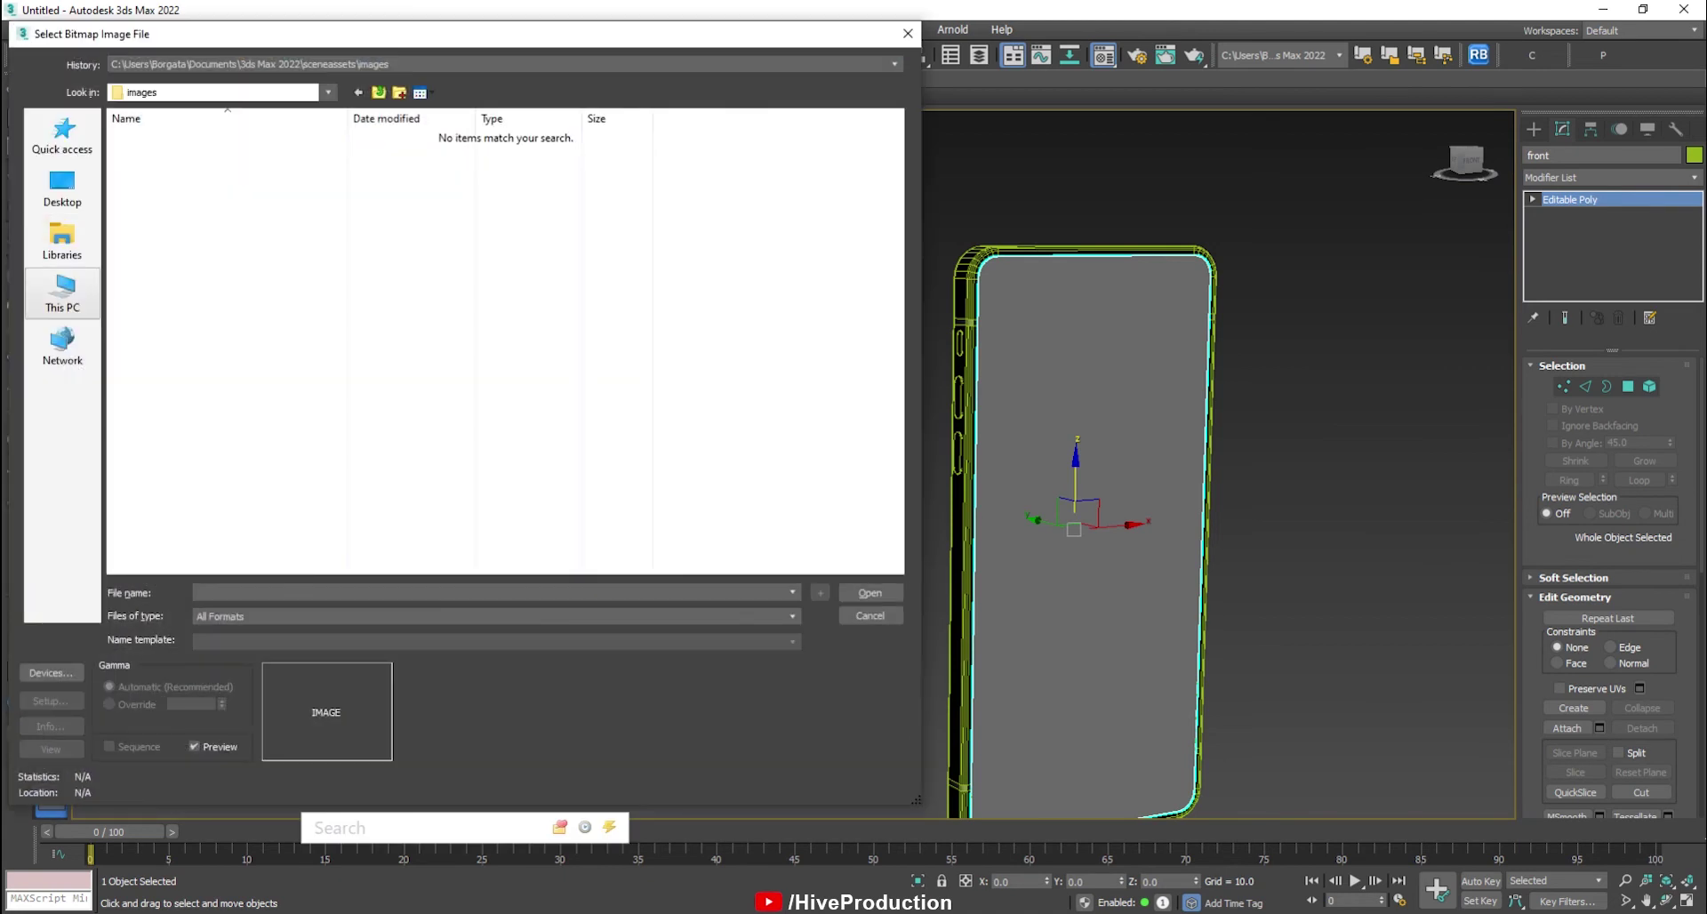
Load Wallpaper_texture.jpg from D:\Kami\Iphone as the diffuse bitmap for the front screen's material.
click(62, 293)
click(895, 64)
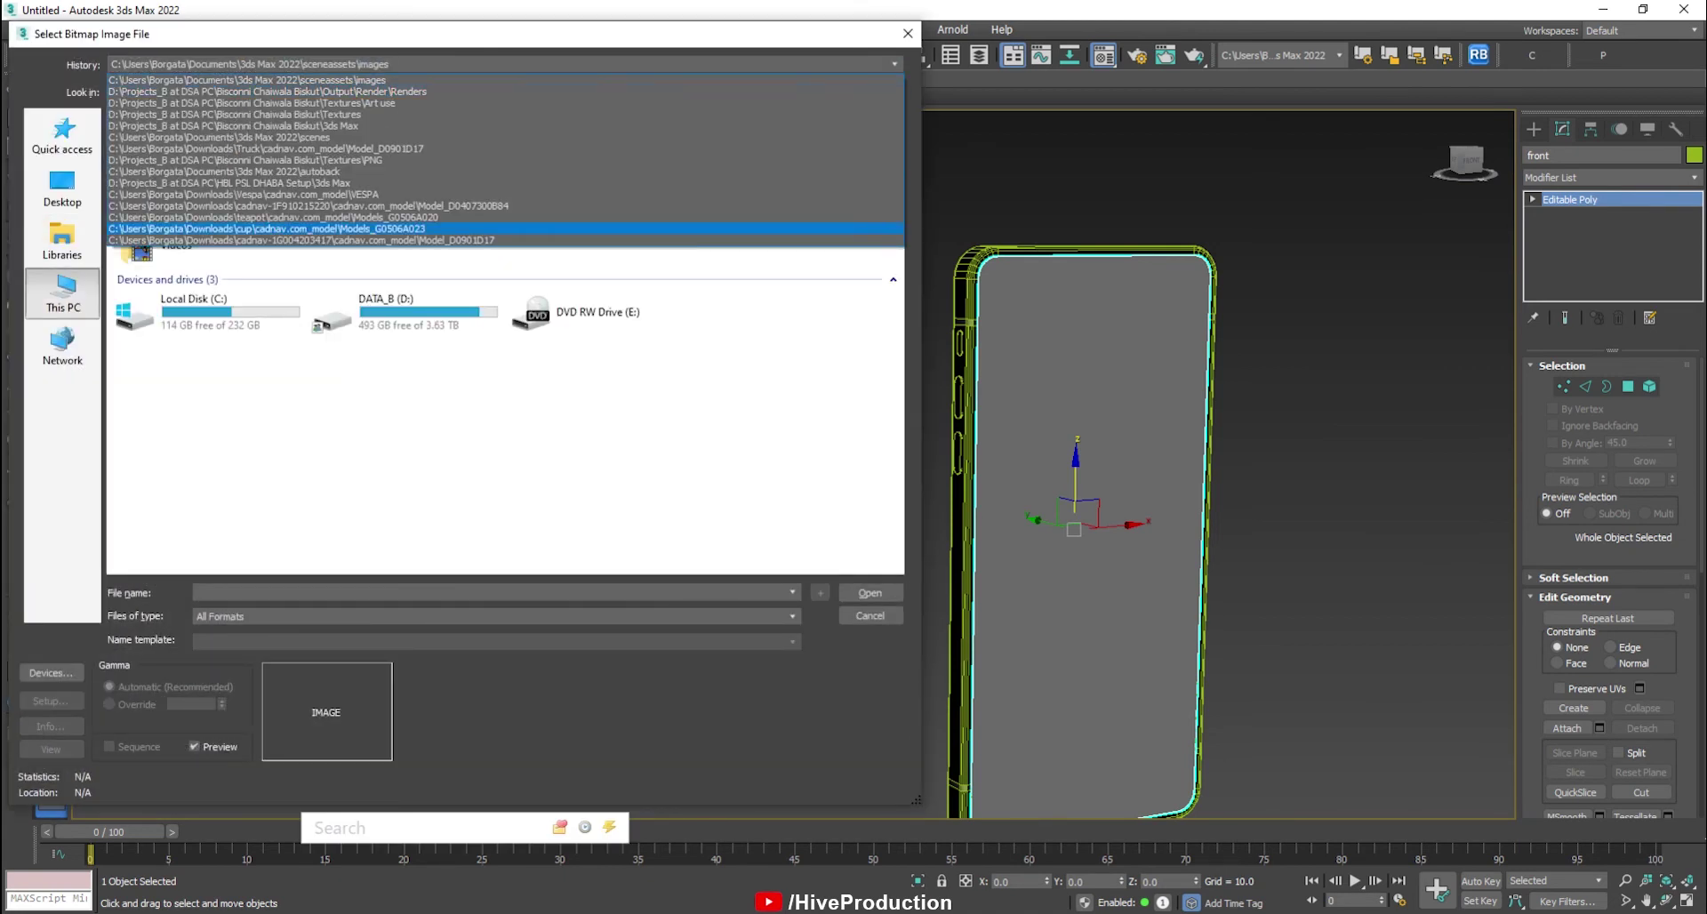
double_click(406, 312)
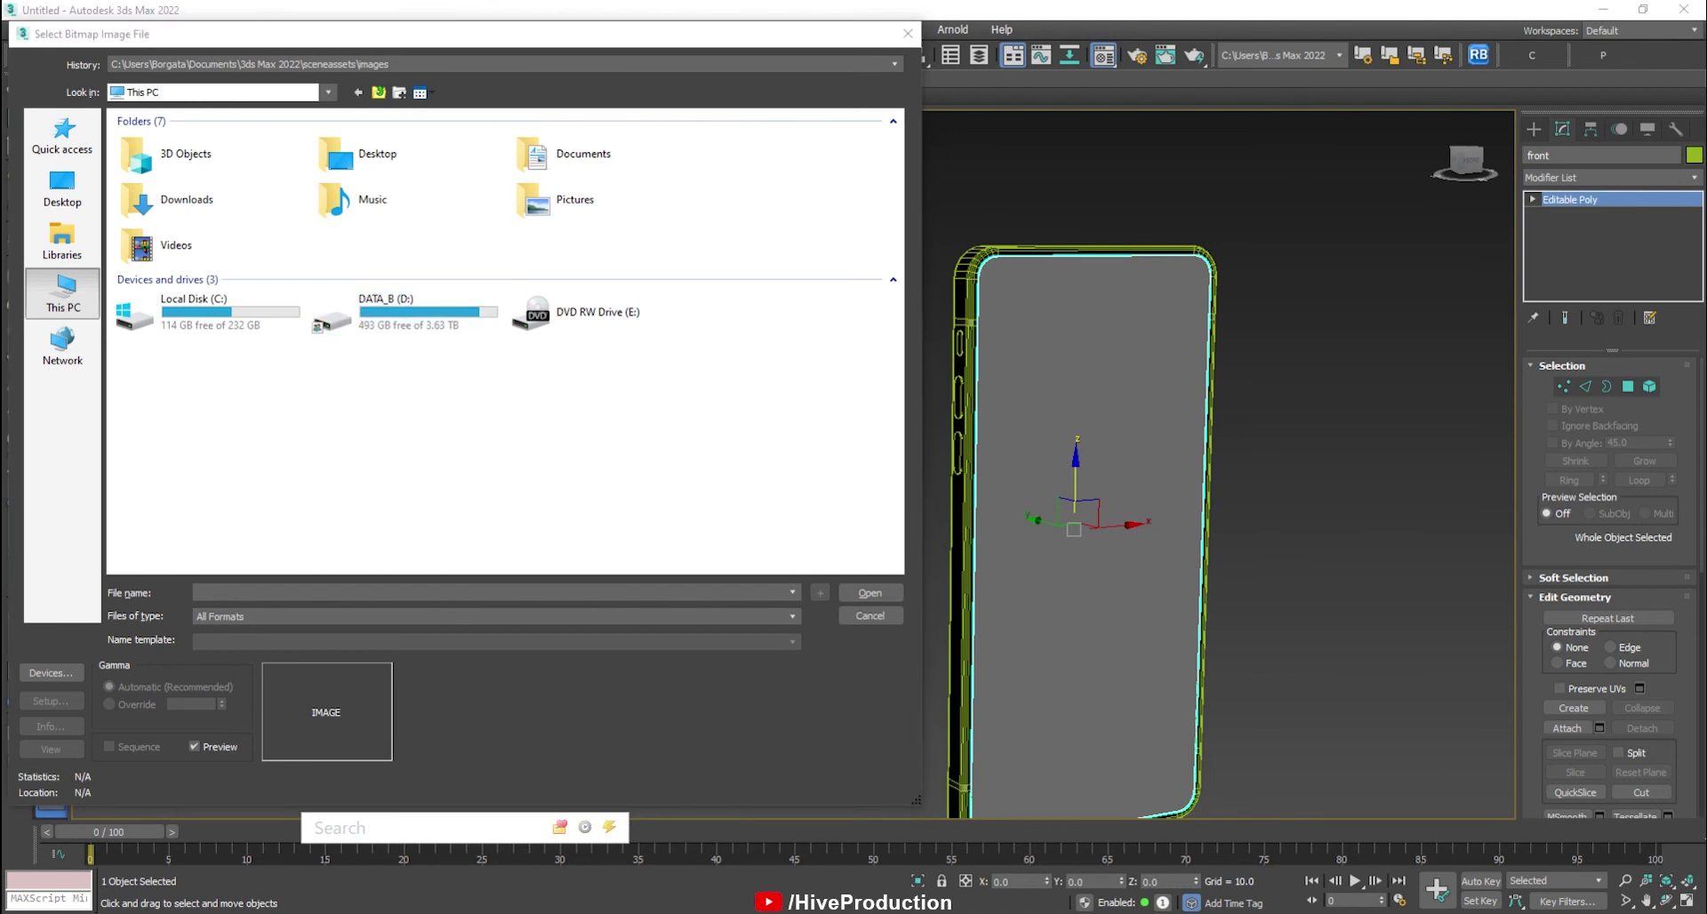
double_click(314, 320)
text(k)
double_click(240, 455)
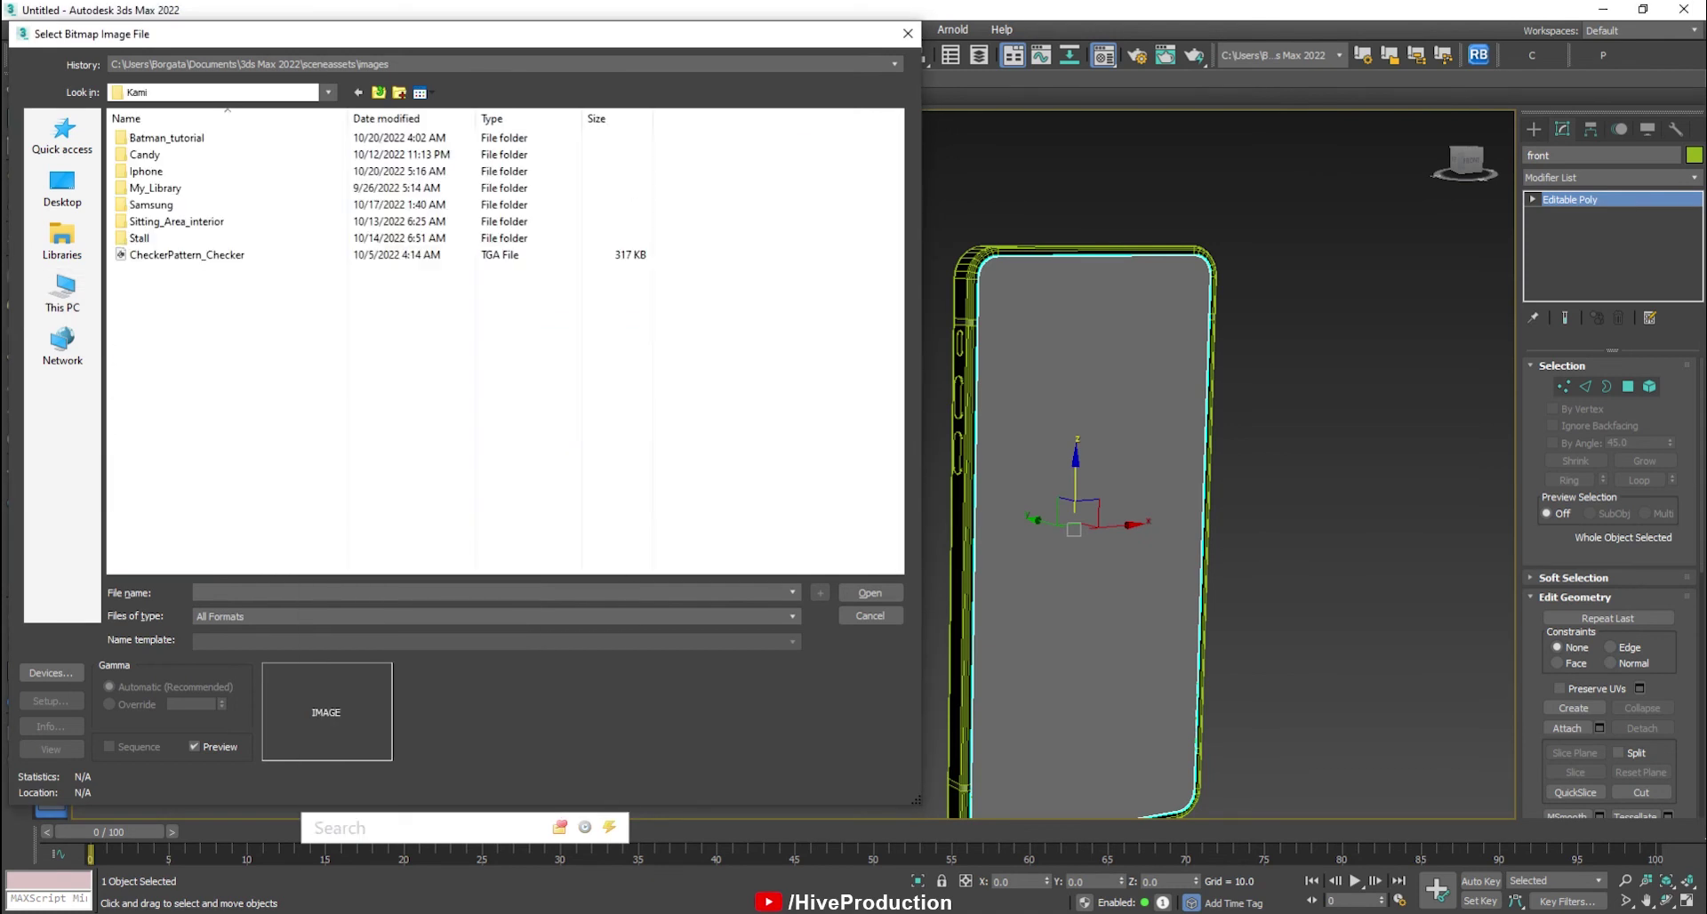
double_click(245, 172)
double_click(246, 171)
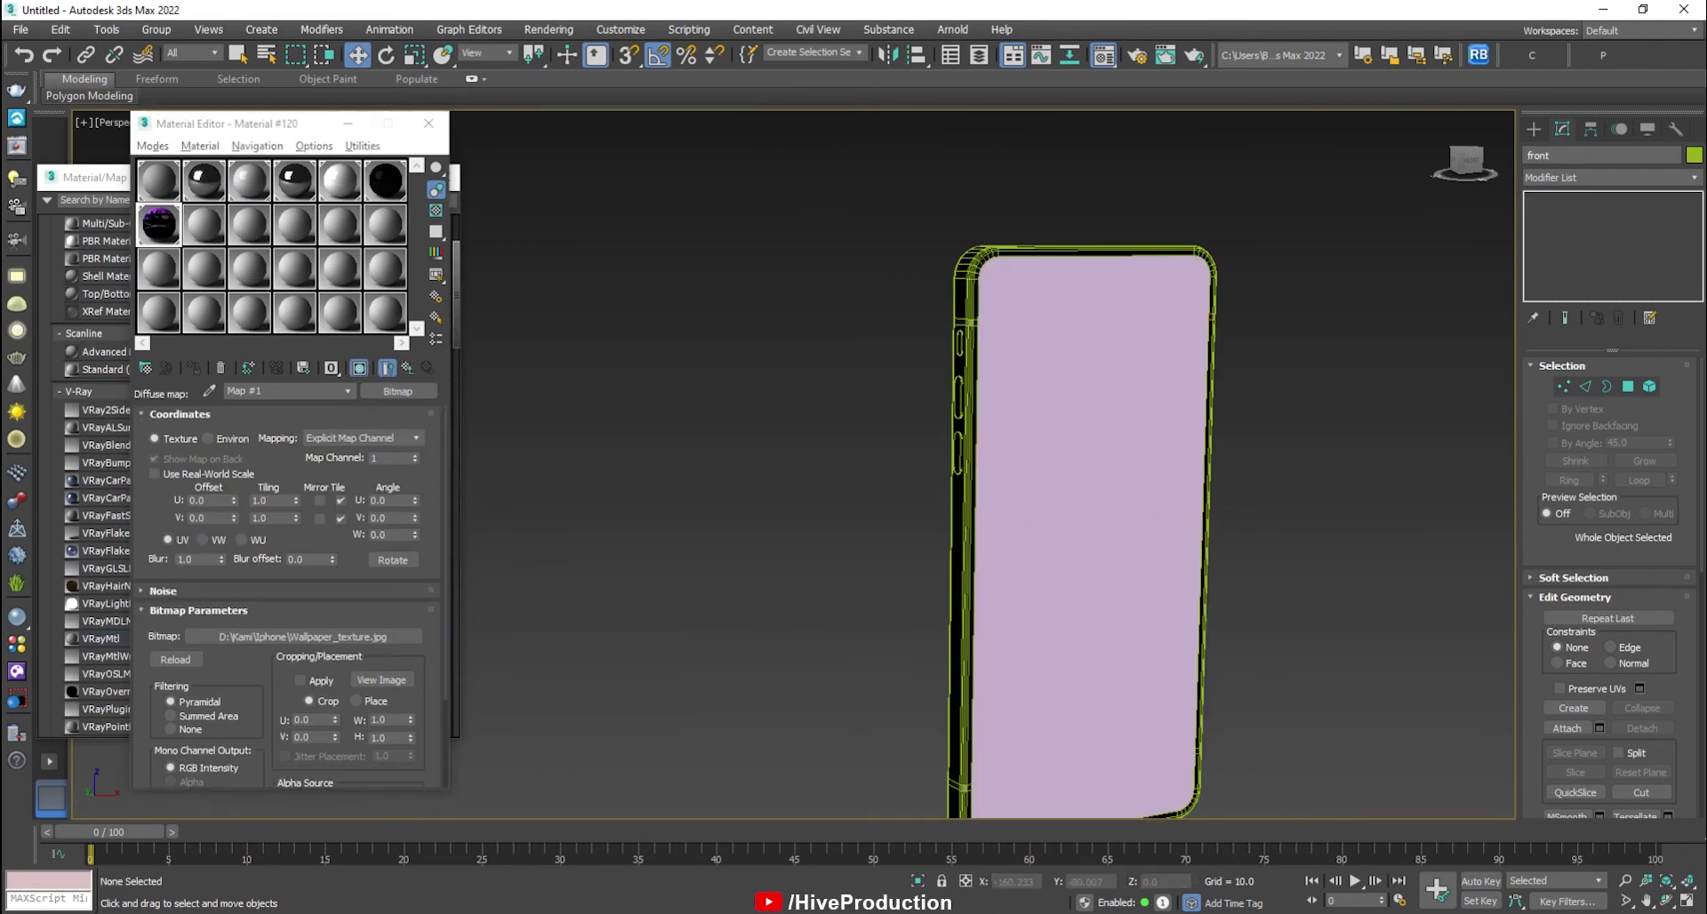
Add a UVW Map modifier to the front screen object so the wallpaper maps across it.
click(653, 534)
click(1086, 453)
click(1610, 178)
key(u)
key(u)
key(u)
key(u)
key(u)
key(u)
key(Return)
key(Return)
scroll(1039, 391, down, 3)
drag(1632, 539, 1630, 527)
key(ctrl+z)
click(1245, 462)
alt+middle_drag(1023, 422, 1093, 442)
click(1093, 442)
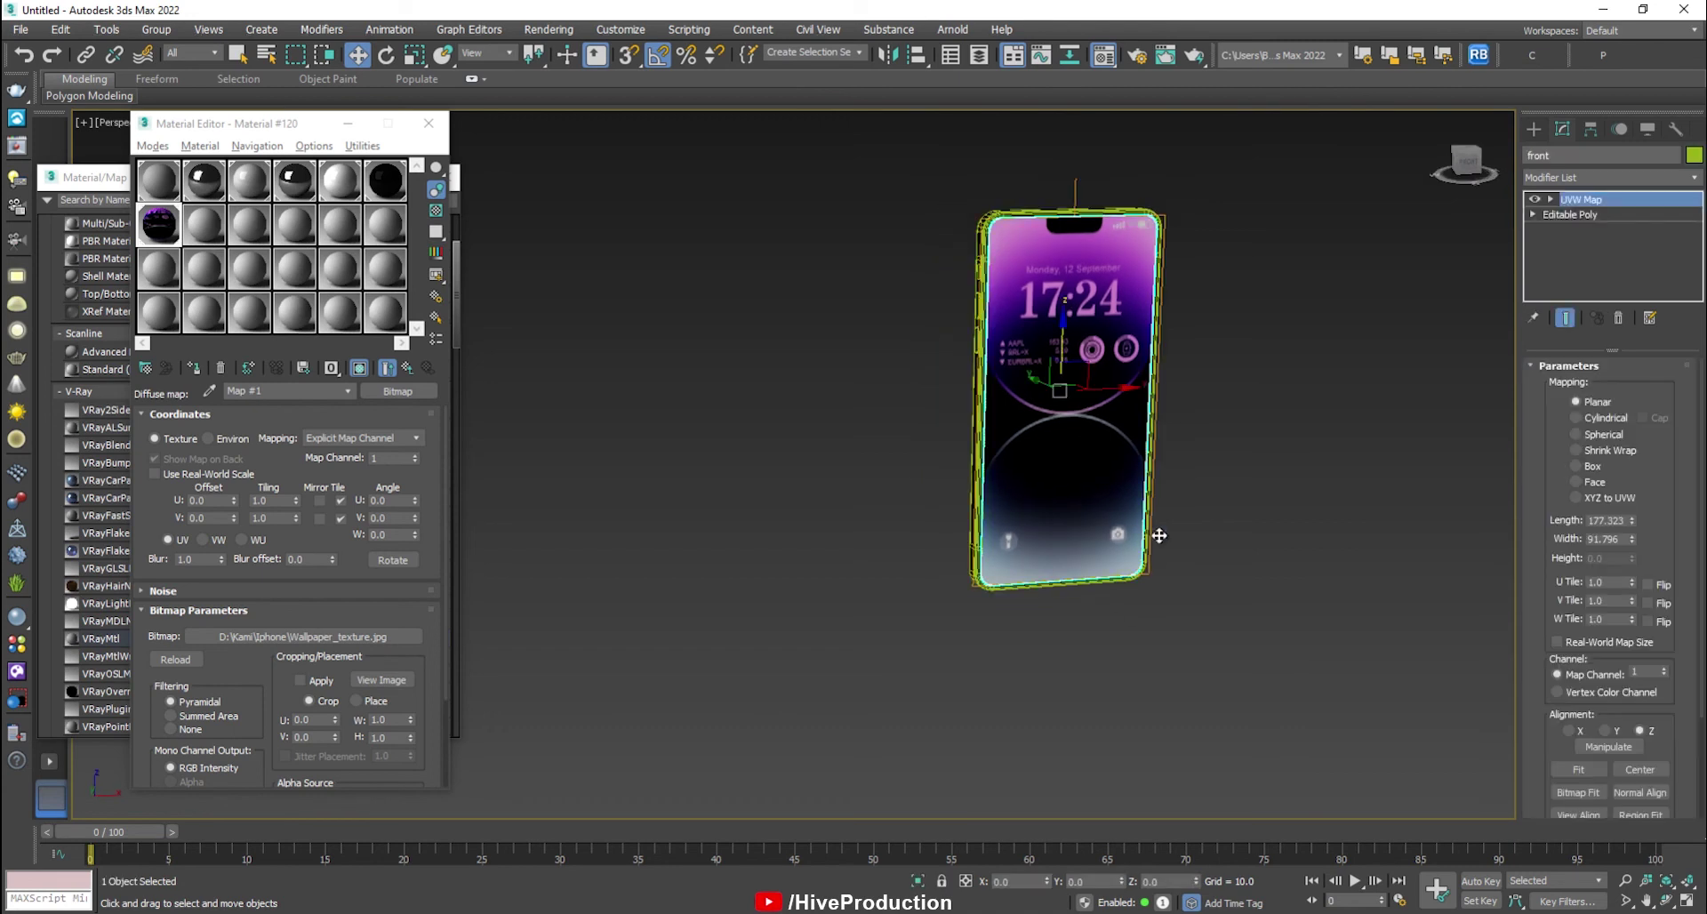
Return to the screen's VRayMtl and set its reflection colour to RGB 70, 70, 70.
click(407, 367)
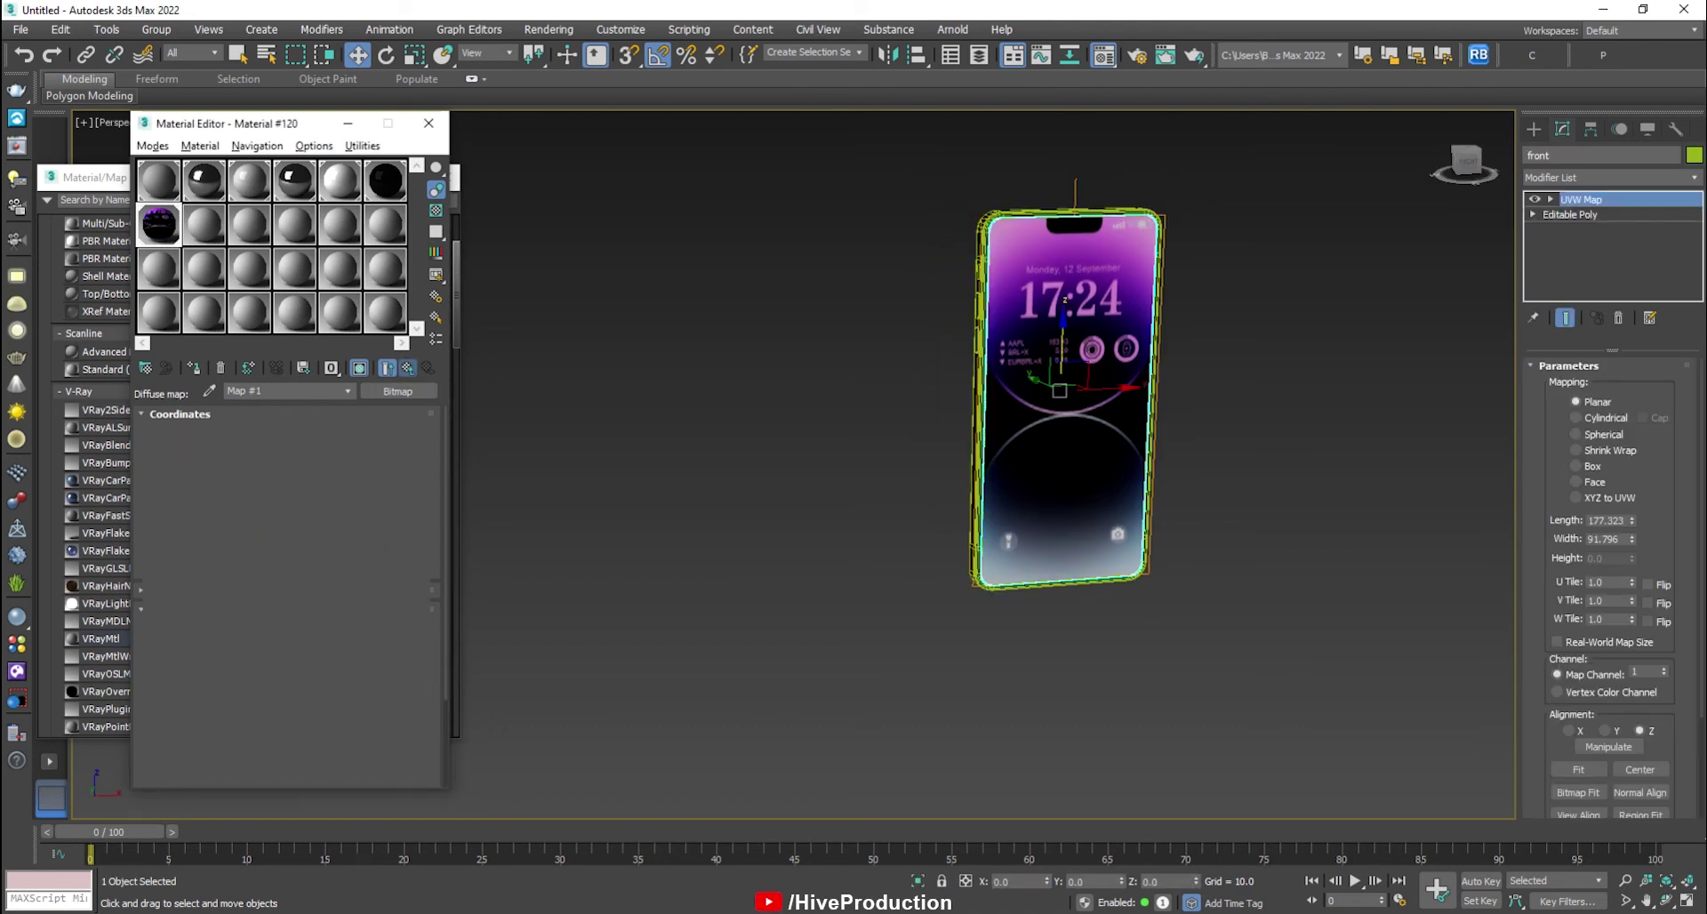
click(241, 480)
text(70)
key(Tab)
text(70)
key(Tab)
text(70)
key(Tab)
key(Return)
click(853, 382)
middle_drag(1029, 415, 972, 473)
alt+middle_drag(1118, 480, 1197, 483)
middle_drag(1044, 426, 957, 426)
scroll(957, 427, up, 5)
scroll(976, 457, down, 5)
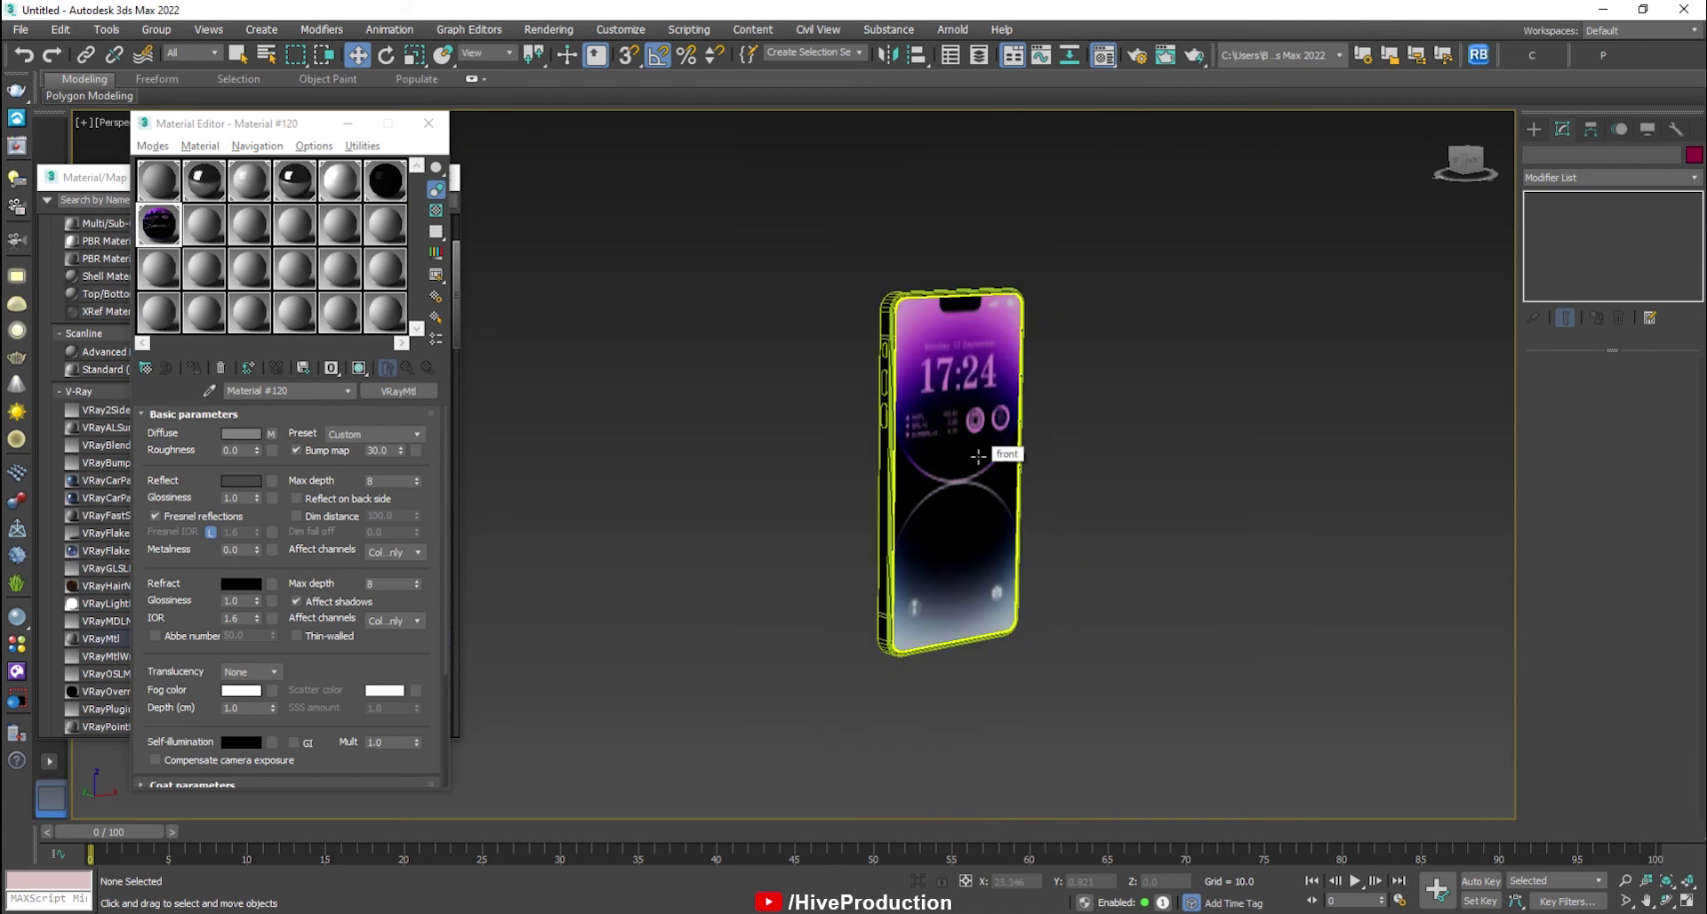
click(986, 471)
key(F9)
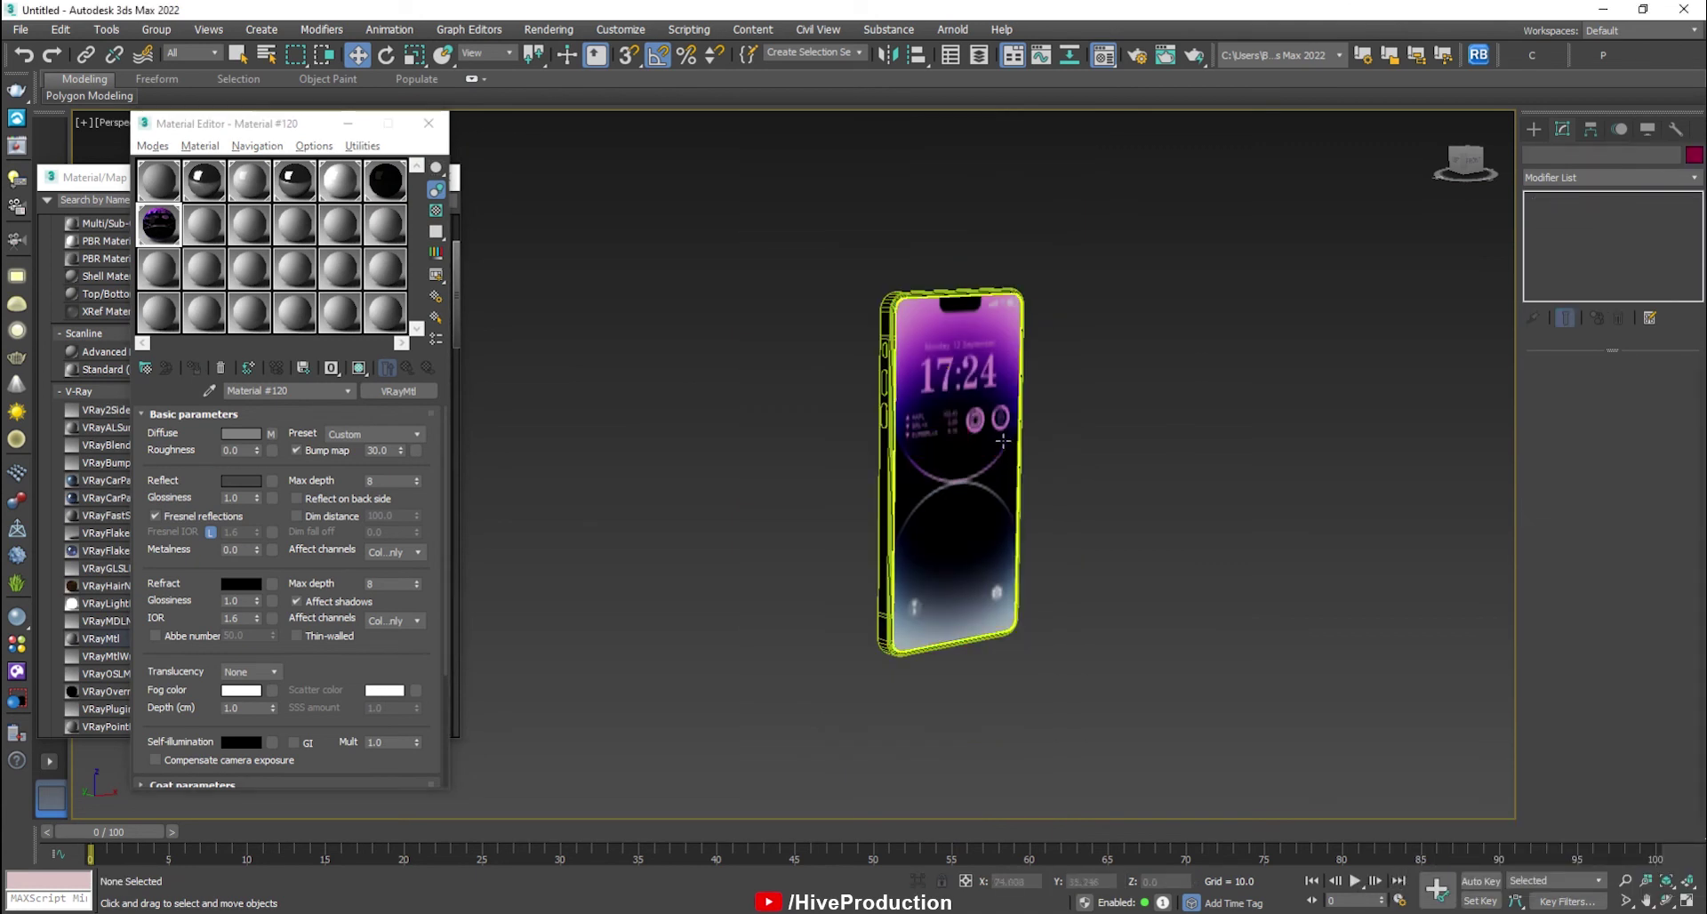
Select the glass cylinder of the upper large camera on the back and create a VRayMtl in an empty slot.
mouse_move(800, 400)
alt+middle_down()
mouse_move(769, 351)
mouse_move(808, 408)
alt+middle_up()
scroll(769, 351, up, 3)
scroll(789, 391, up, 5)
click(789, 396)
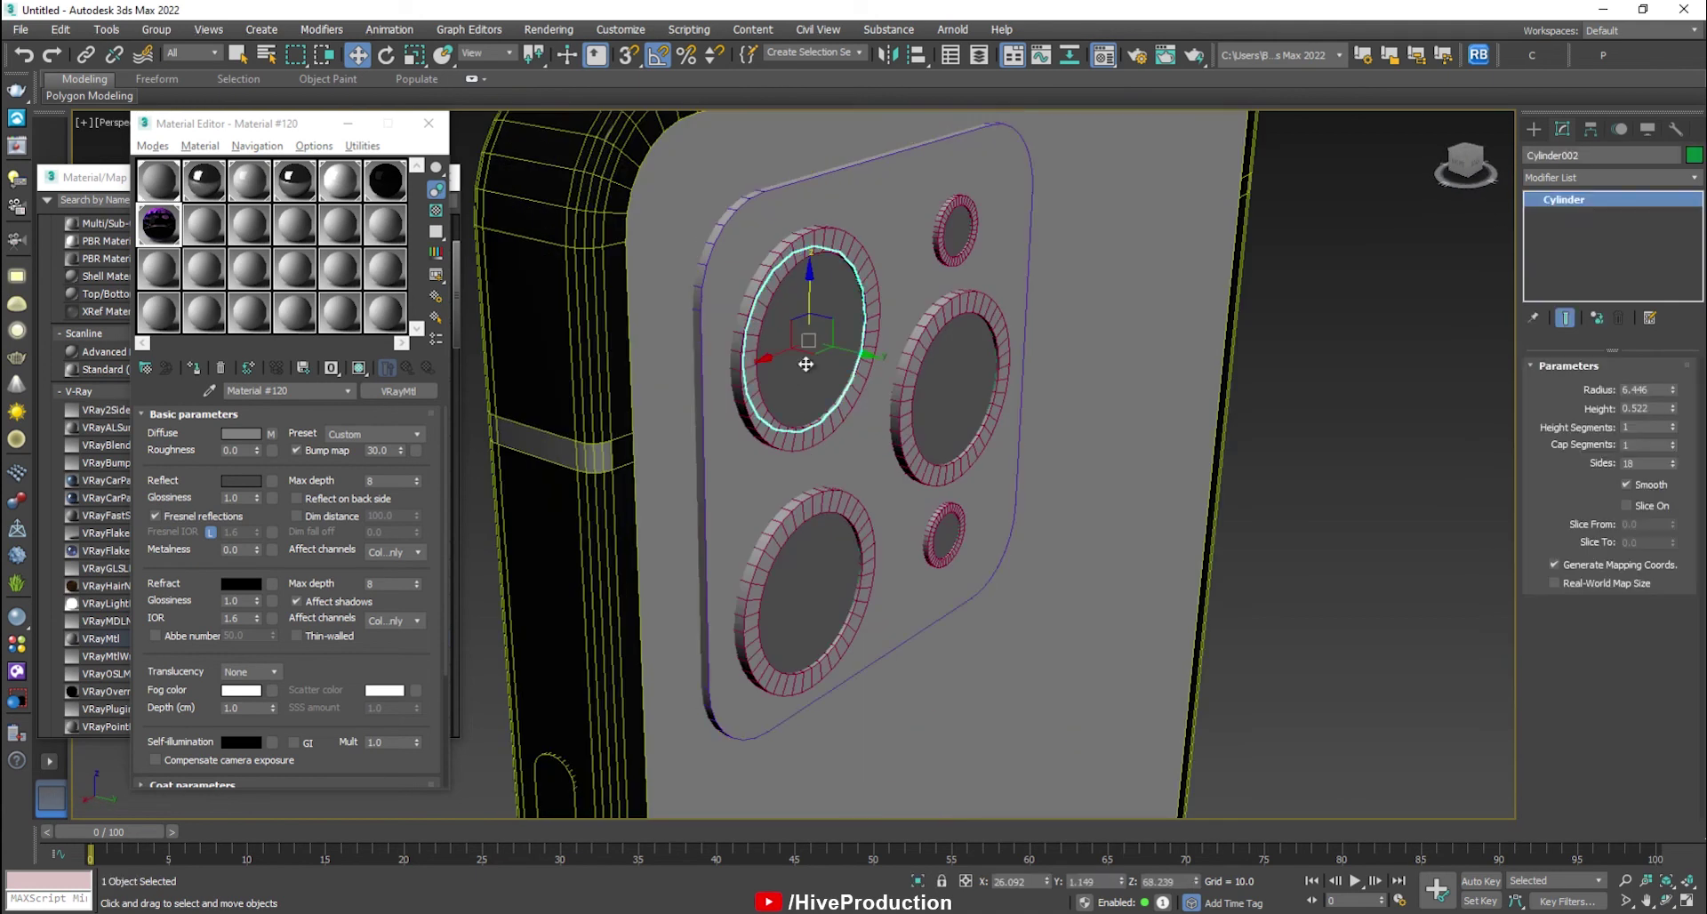
click(204, 225)
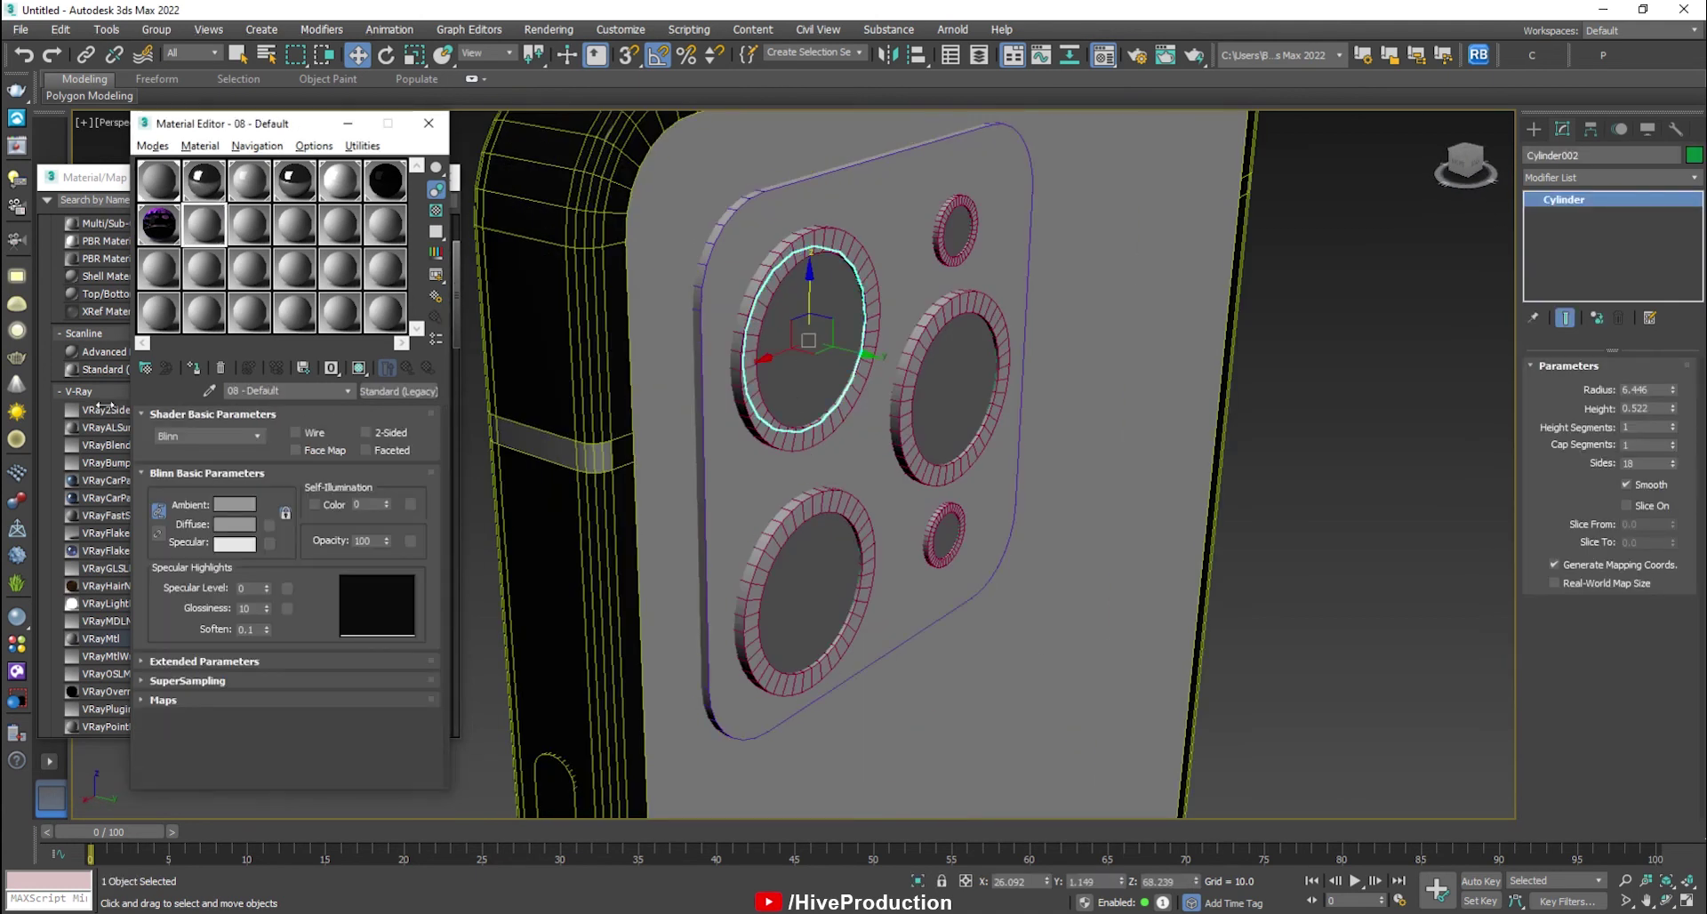
double_click(100, 638)
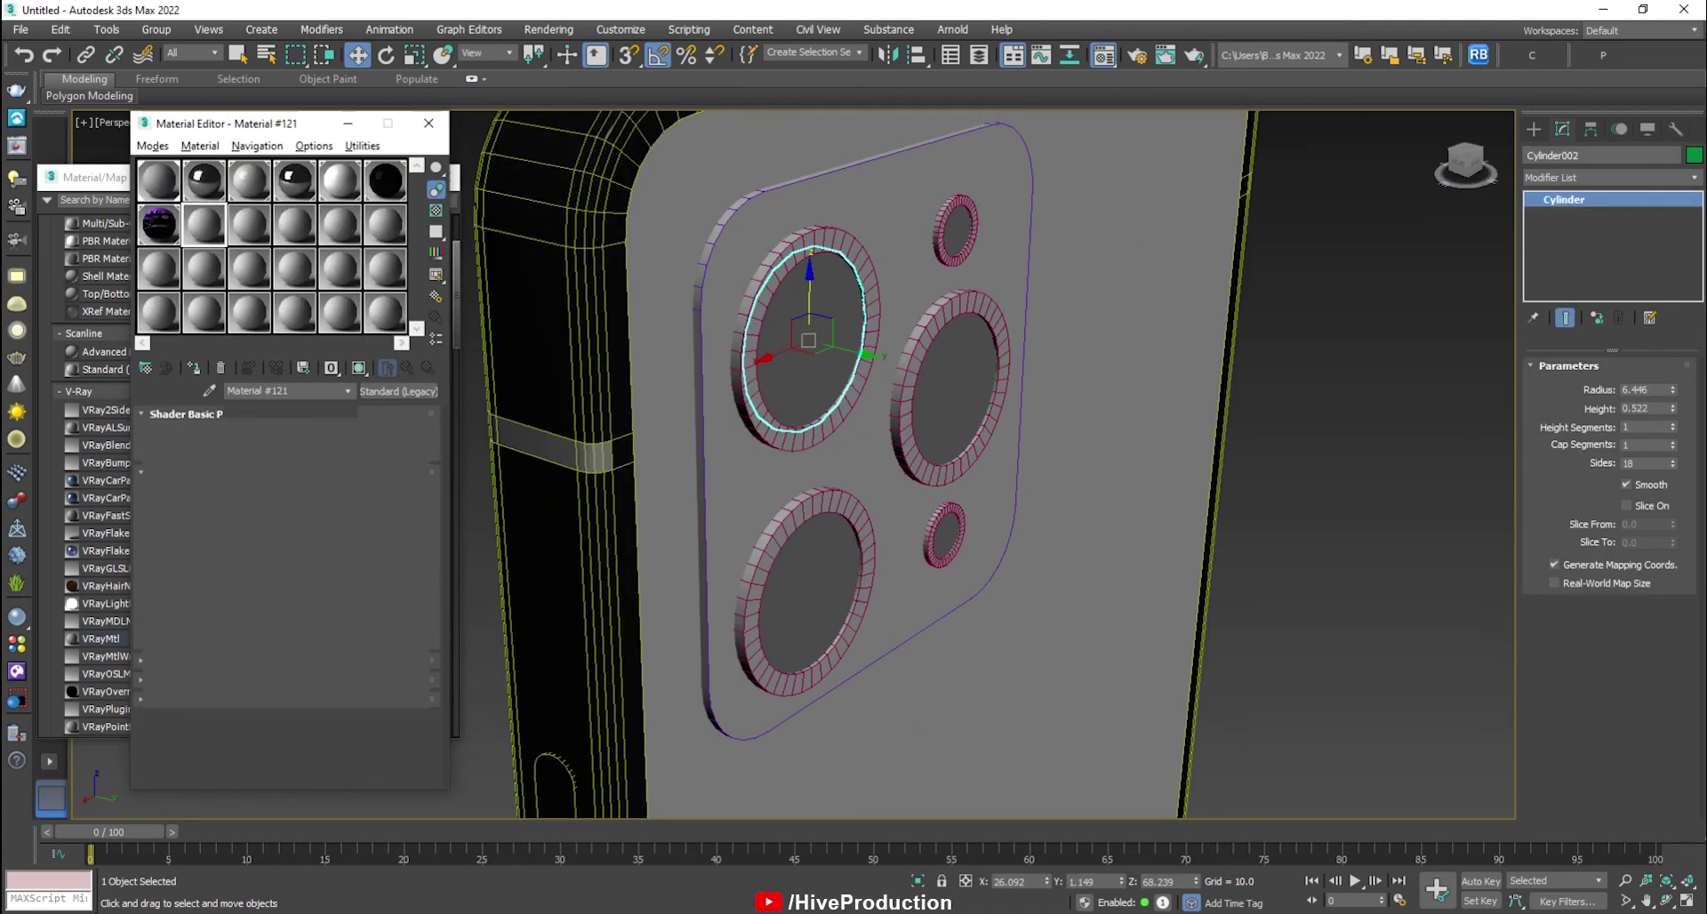
Load lens.JPG from the Iphone folder as the bitmap in the lens material's diffuse.
click(272, 432)
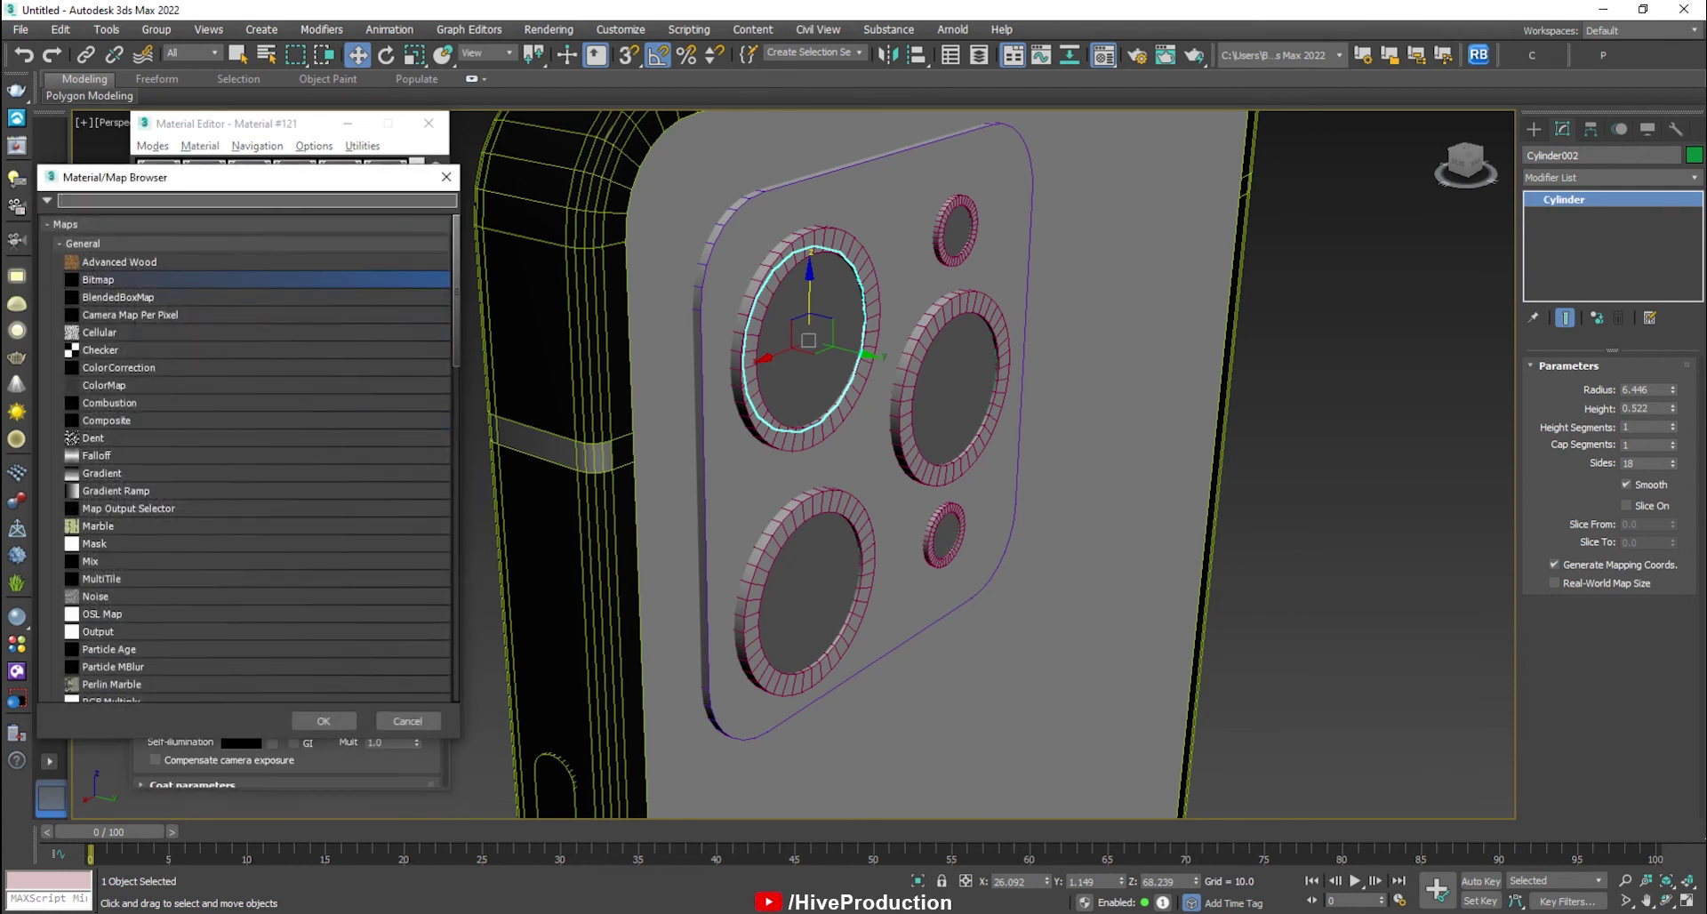
double_click(99, 280)
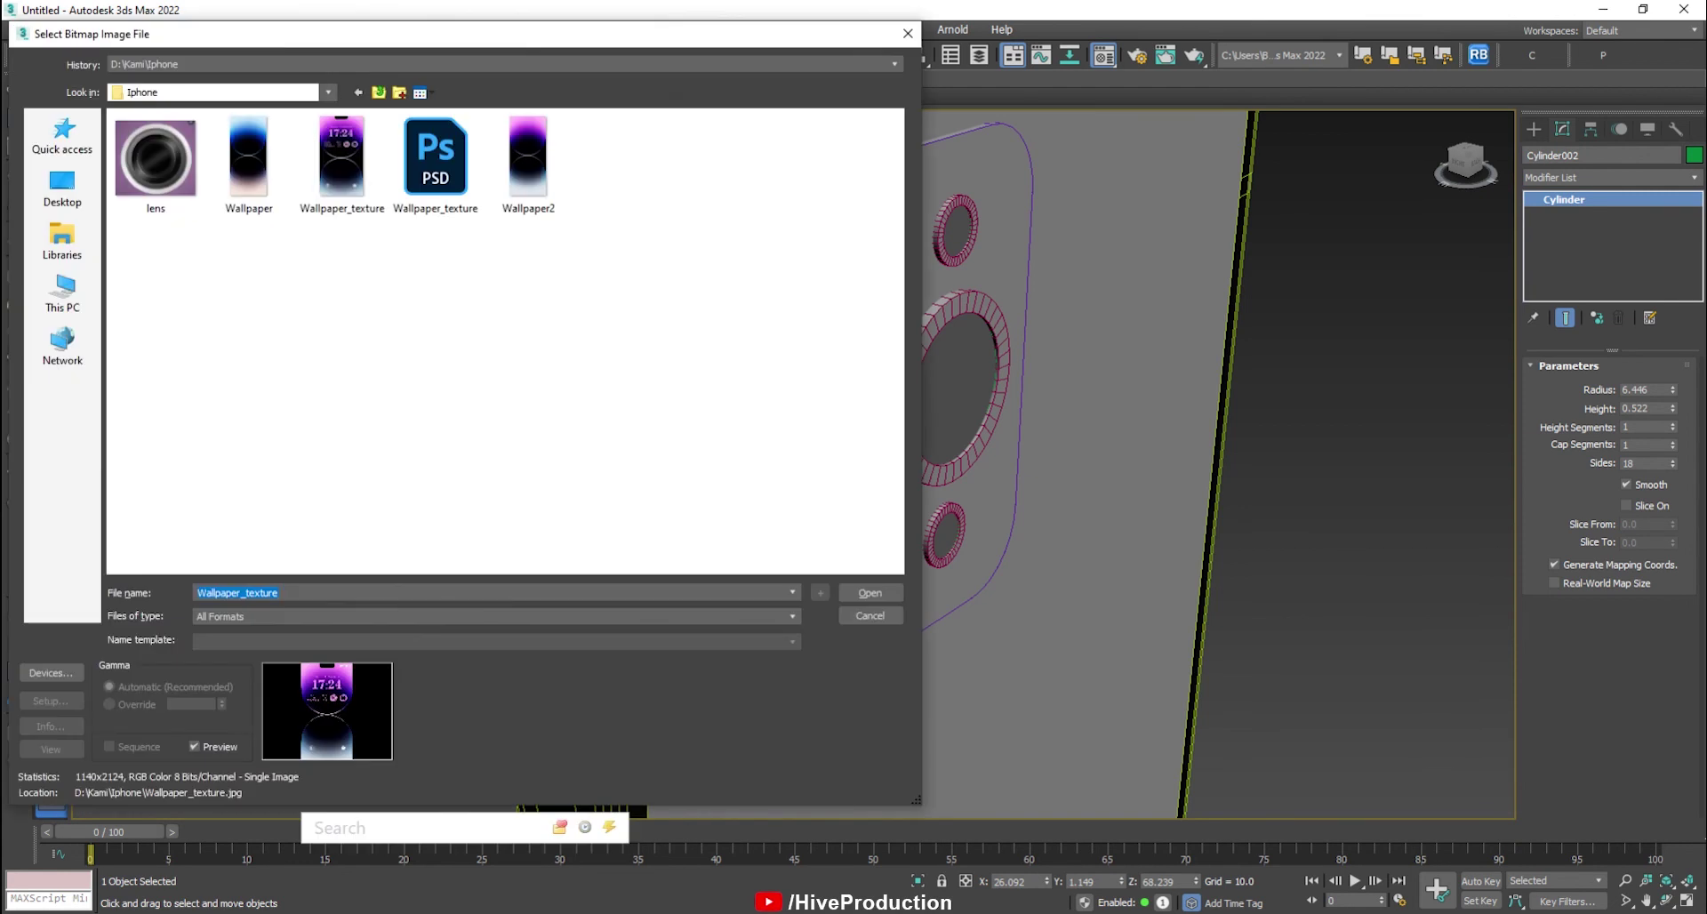
click(158, 161)
double_click(158, 161)
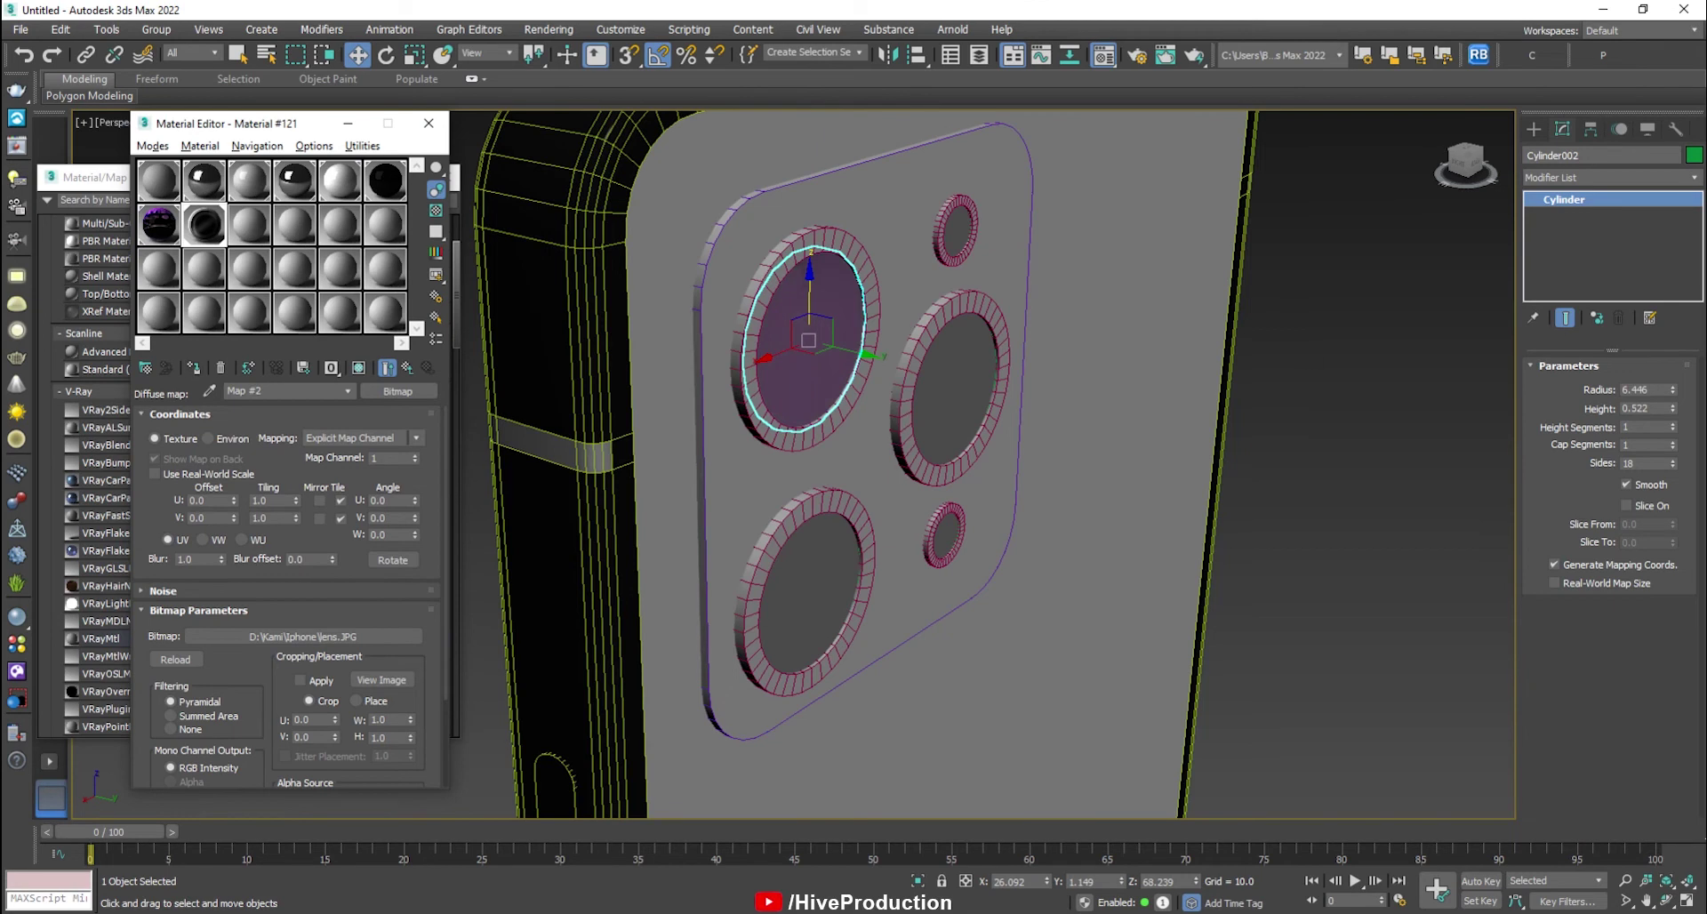
Add a UVW Map modifier to the upper large lens cylinder and undo the accidental move.
click(1603, 177)
key(u)
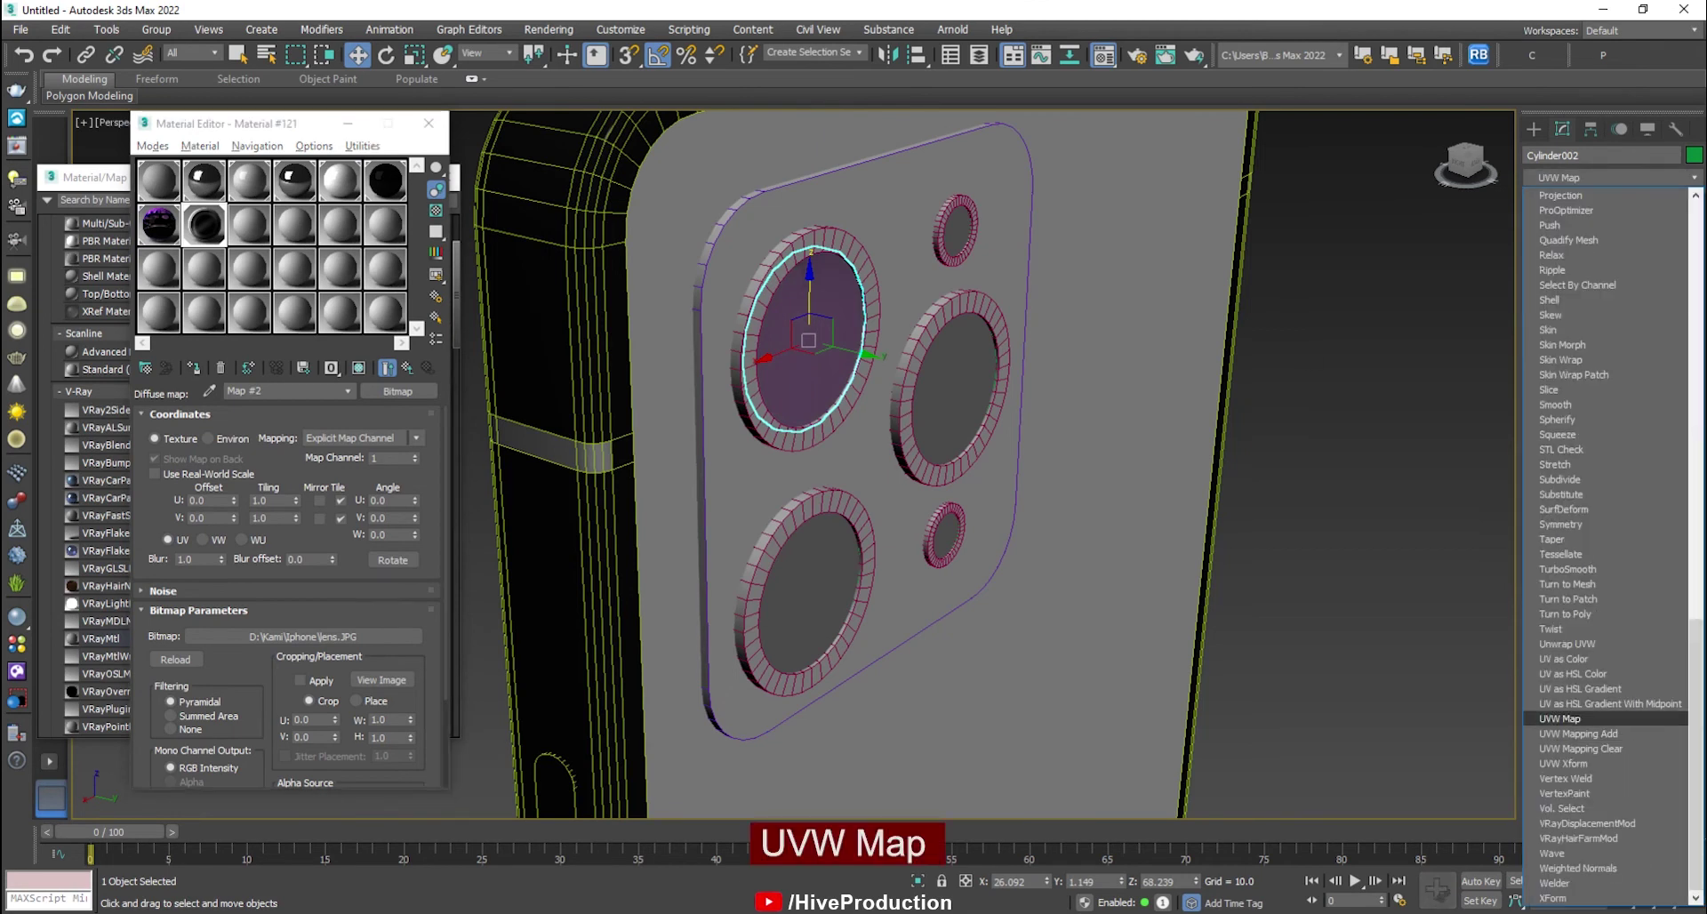
click(1578, 719)
alt+middle_drag(1012, 441, 840, 383)
scroll(840, 383, up, 3)
mouse_move(702, 336)
mouse_down()
mouse_move(781, 285)
mouse_move(720, 325)
mouse_up()
key(ctrl+z)
Fit the lens mapping gizmo to the cylinder with length 15.49 and width 16.245, and centre it on the glass.
key(1)
alt+middle_drag(744, 362, 735, 363)
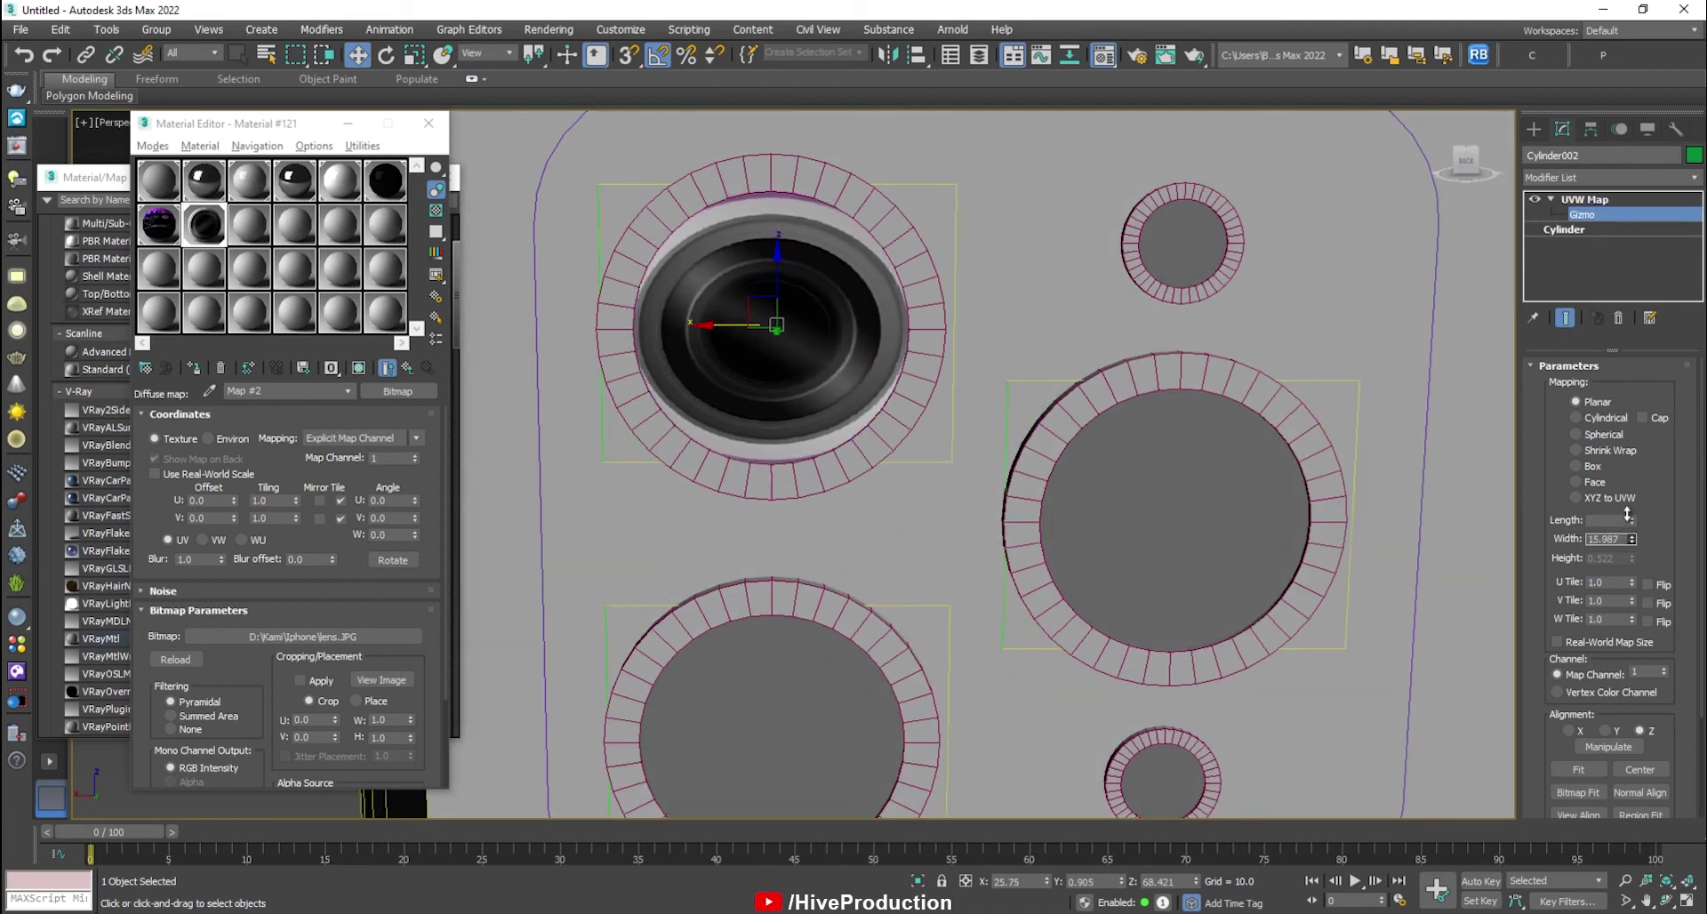
drag(1632, 520, 1627, 499)
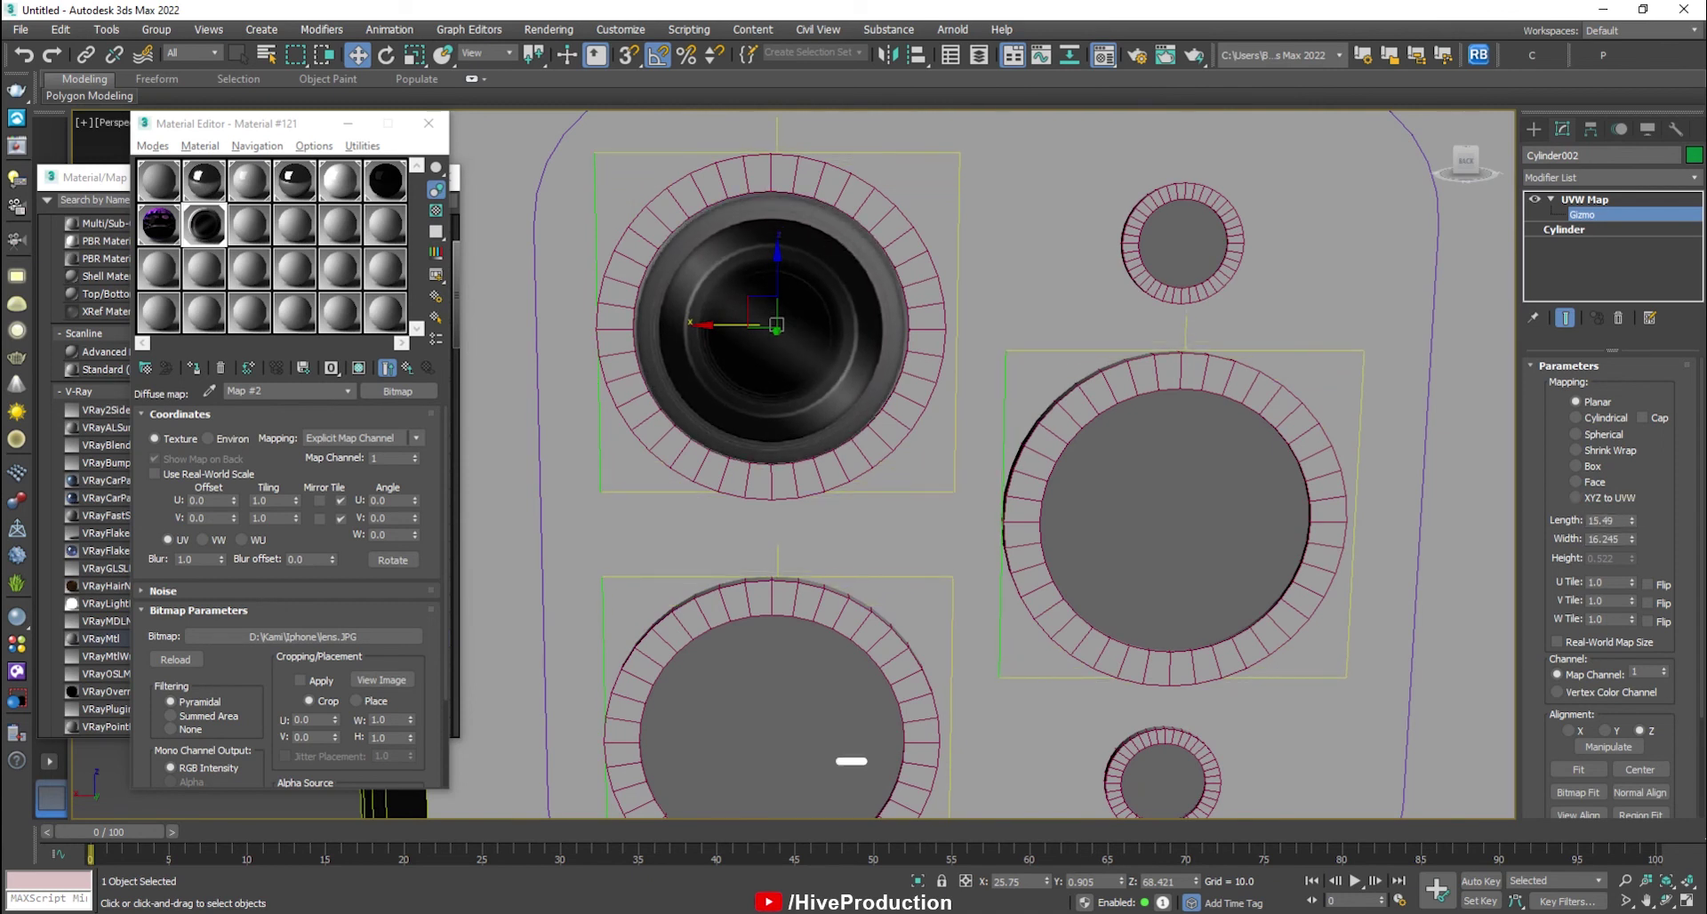
drag(775, 272, 774, 273)
Set the lens material's reflection to dark grey and apply the material to the other two large camera lenses.
click(407, 367)
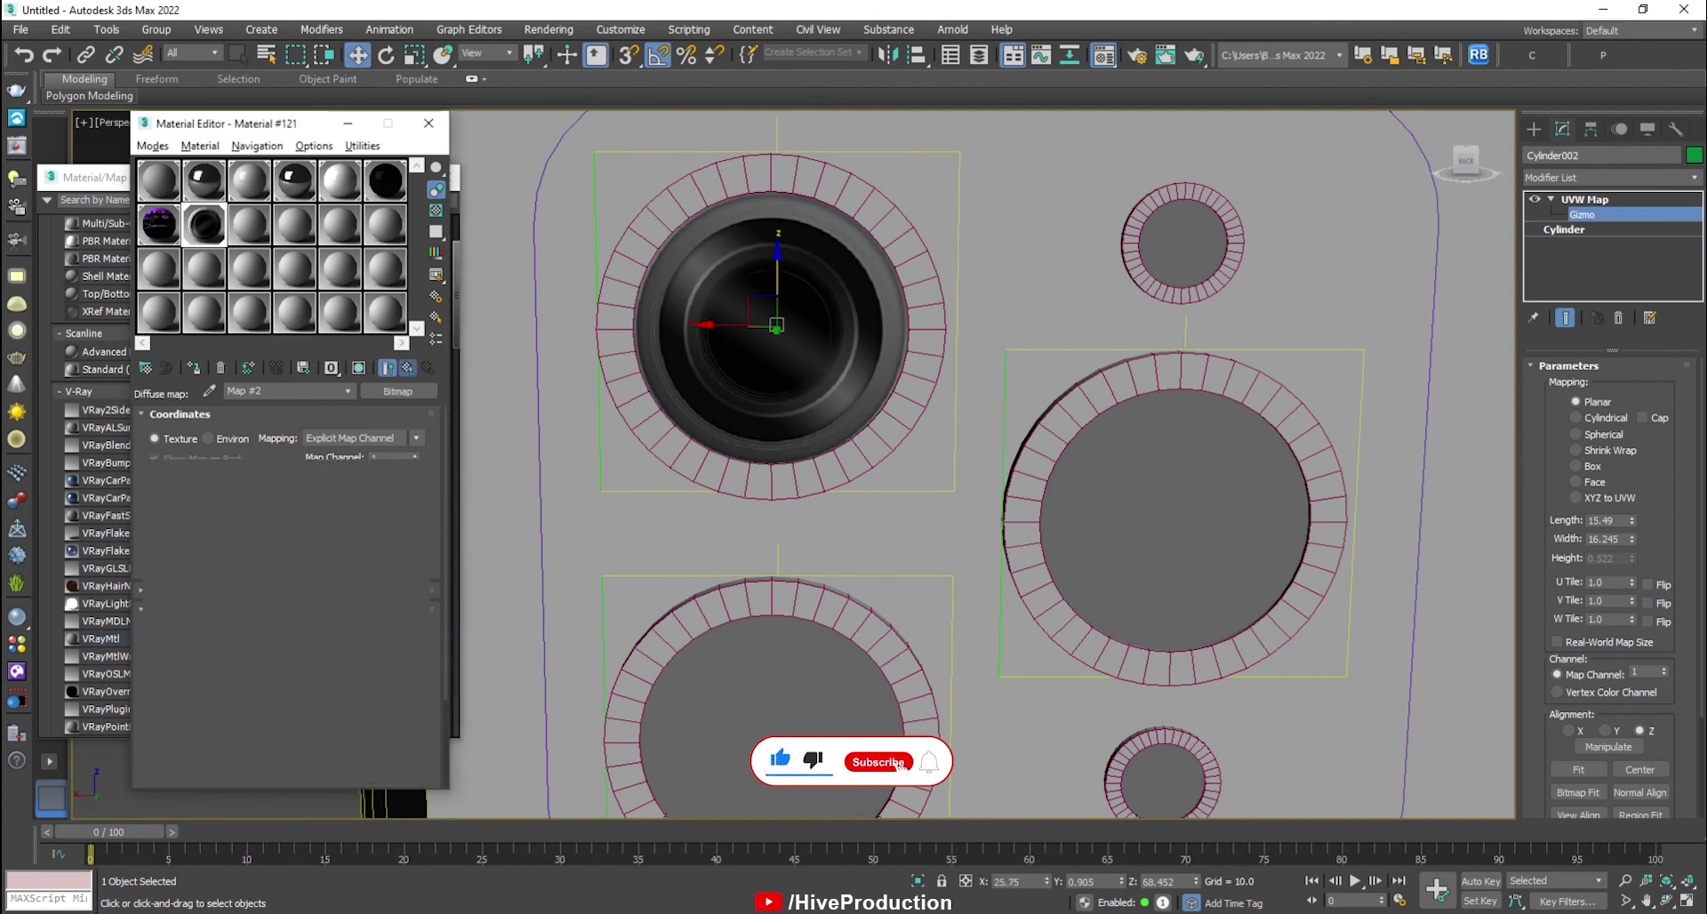
click(241, 481)
drag(526, 119, 526, 146)
click(659, 271)
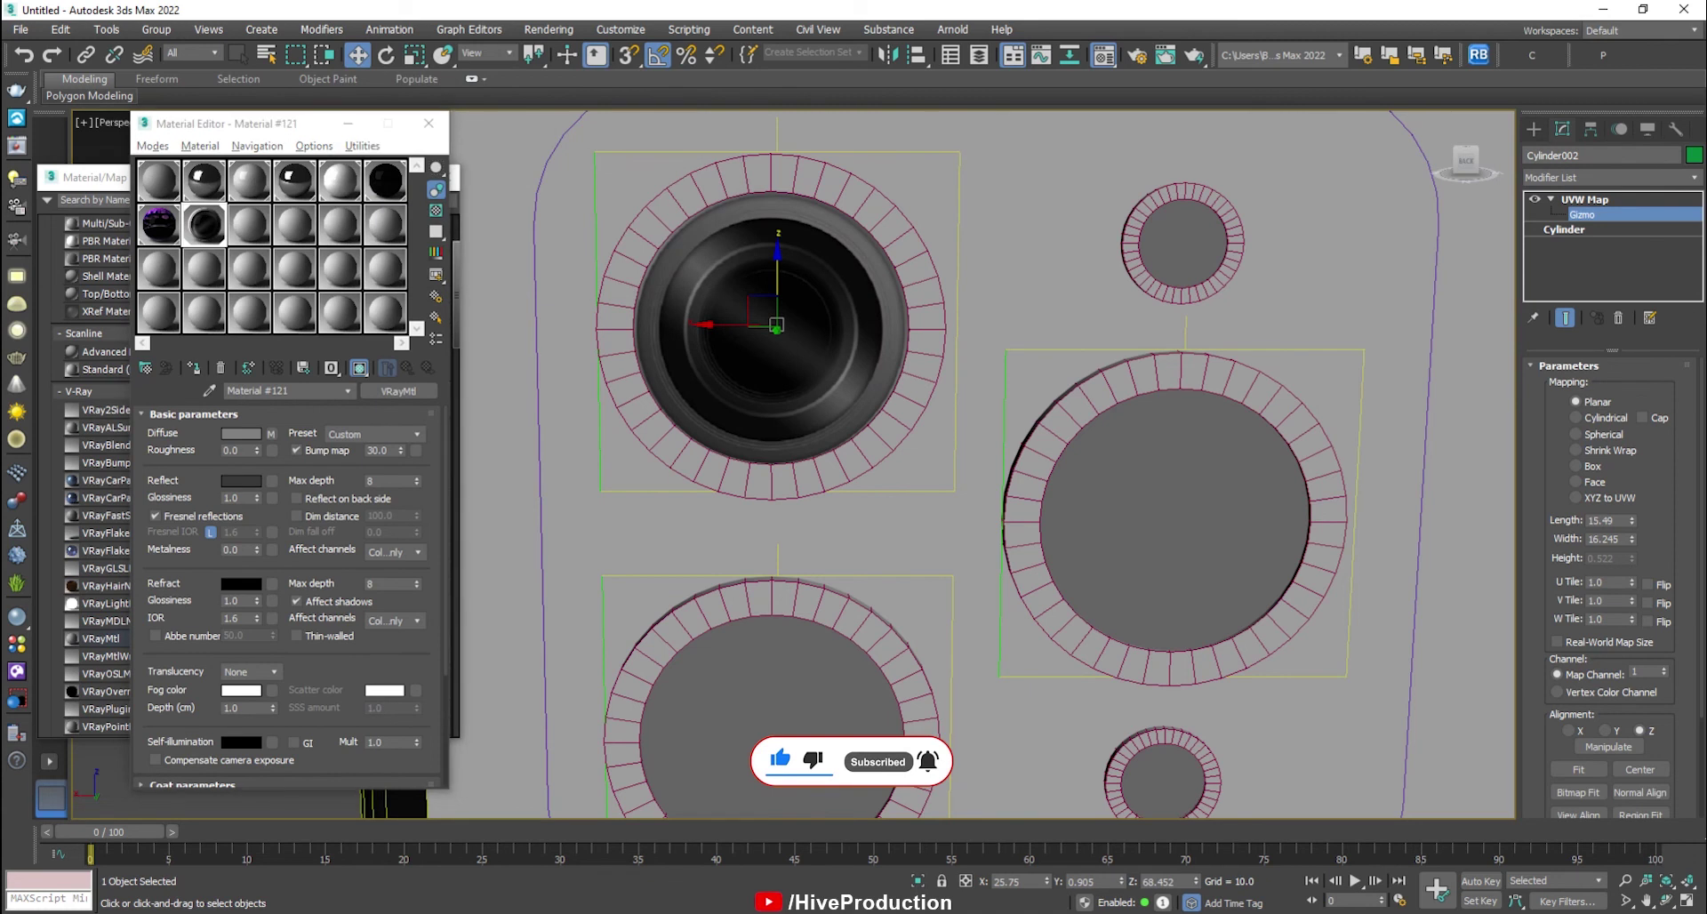
click(1143, 475)
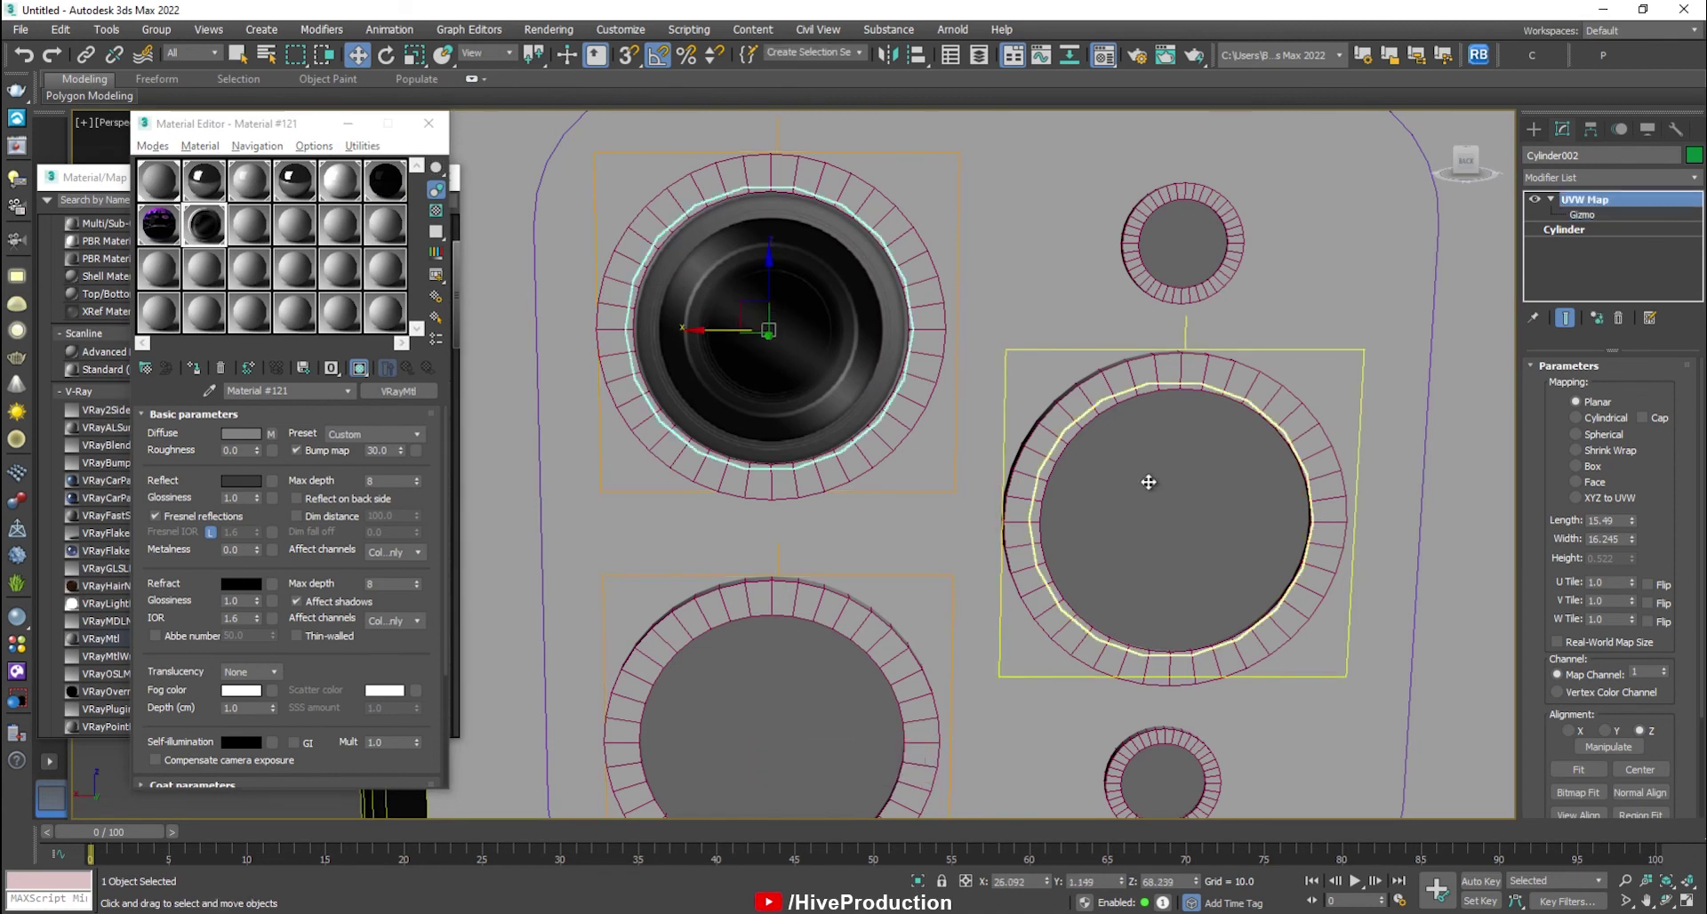
click(702, 703)
Assign the near-black inner frame strip material to the lower small cylinder in the camera bump.
click(1161, 783)
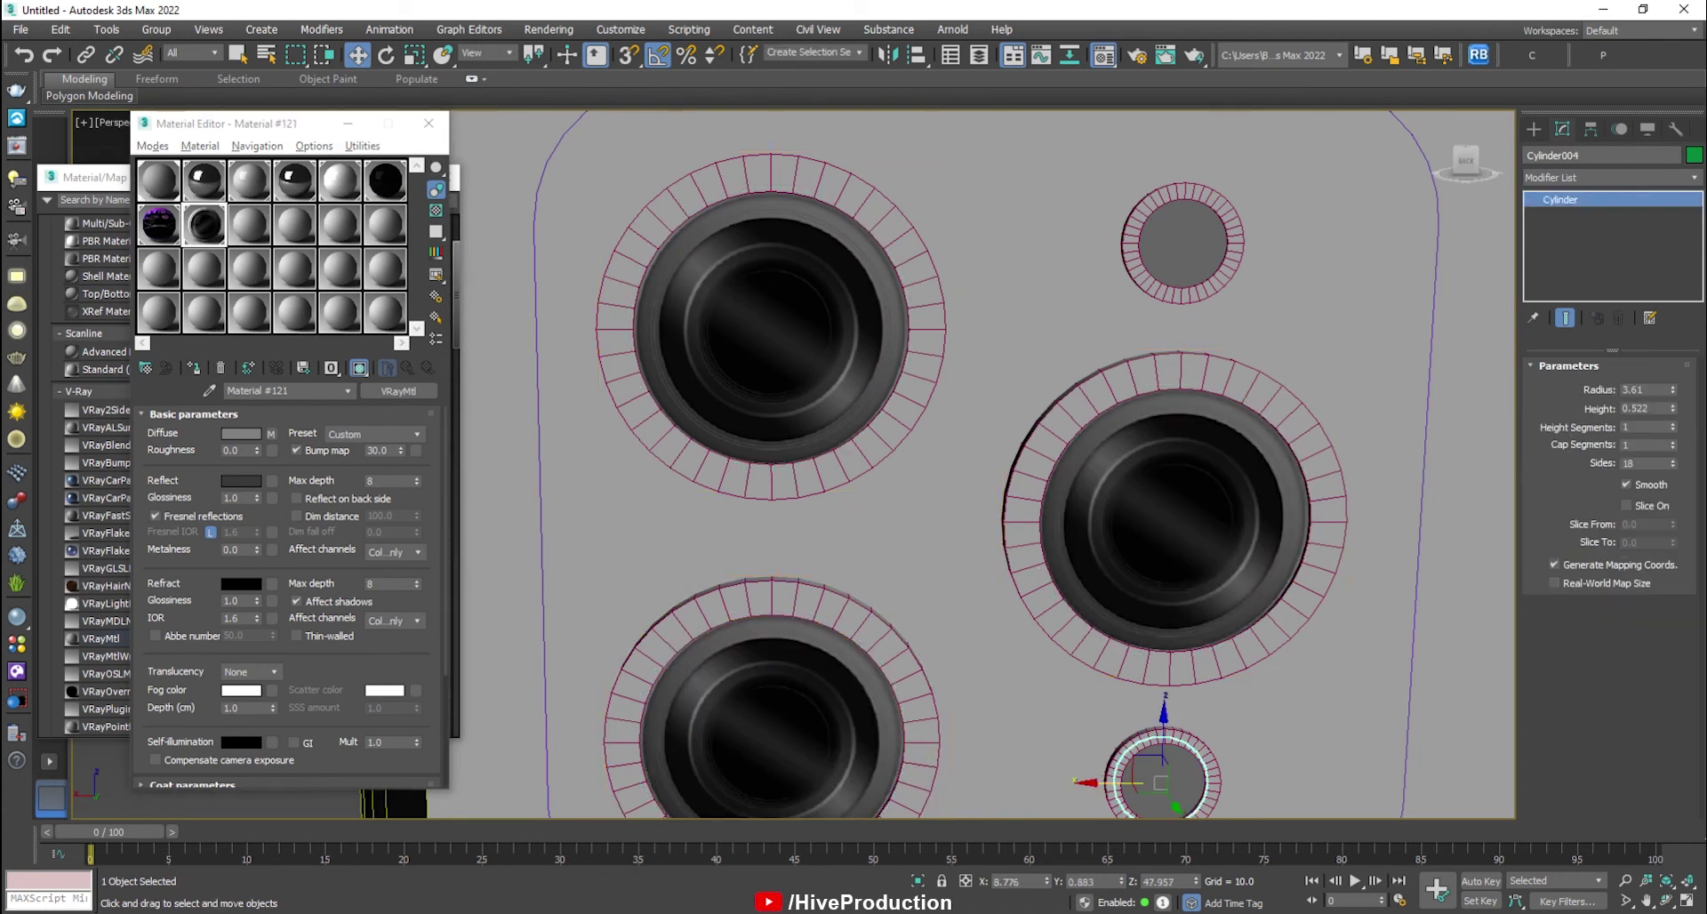
click(385, 180)
click(194, 368)
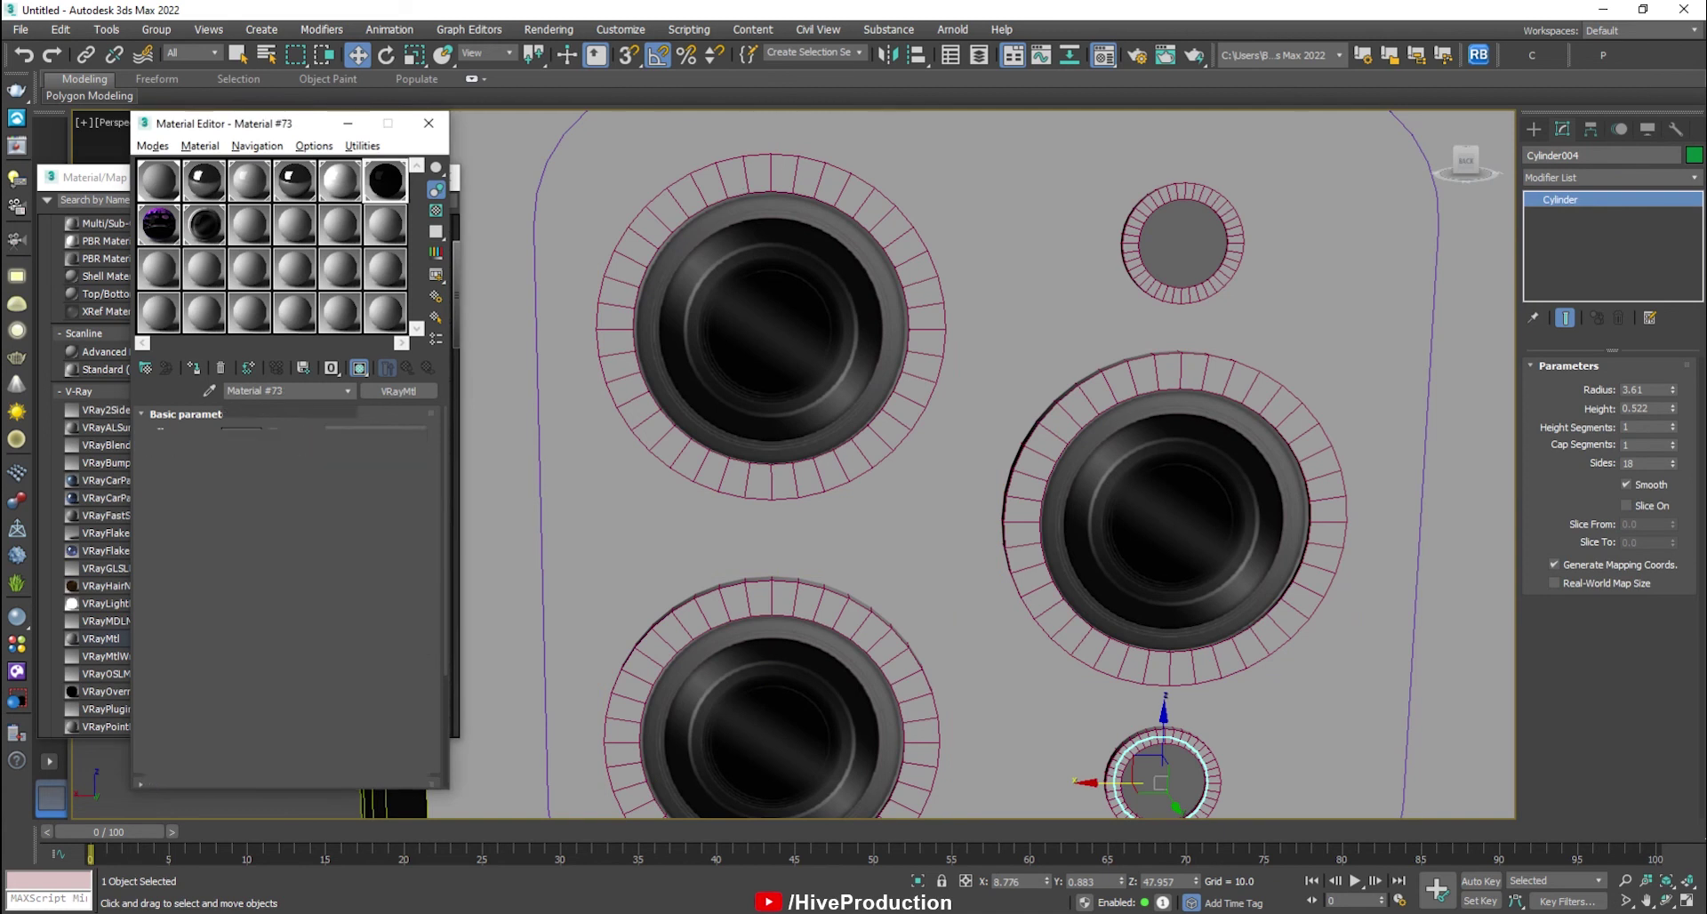
Select the upper small flash cylinder and choose VRayMtl as the material type for an empty slot.
click(1181, 267)
click(250, 225)
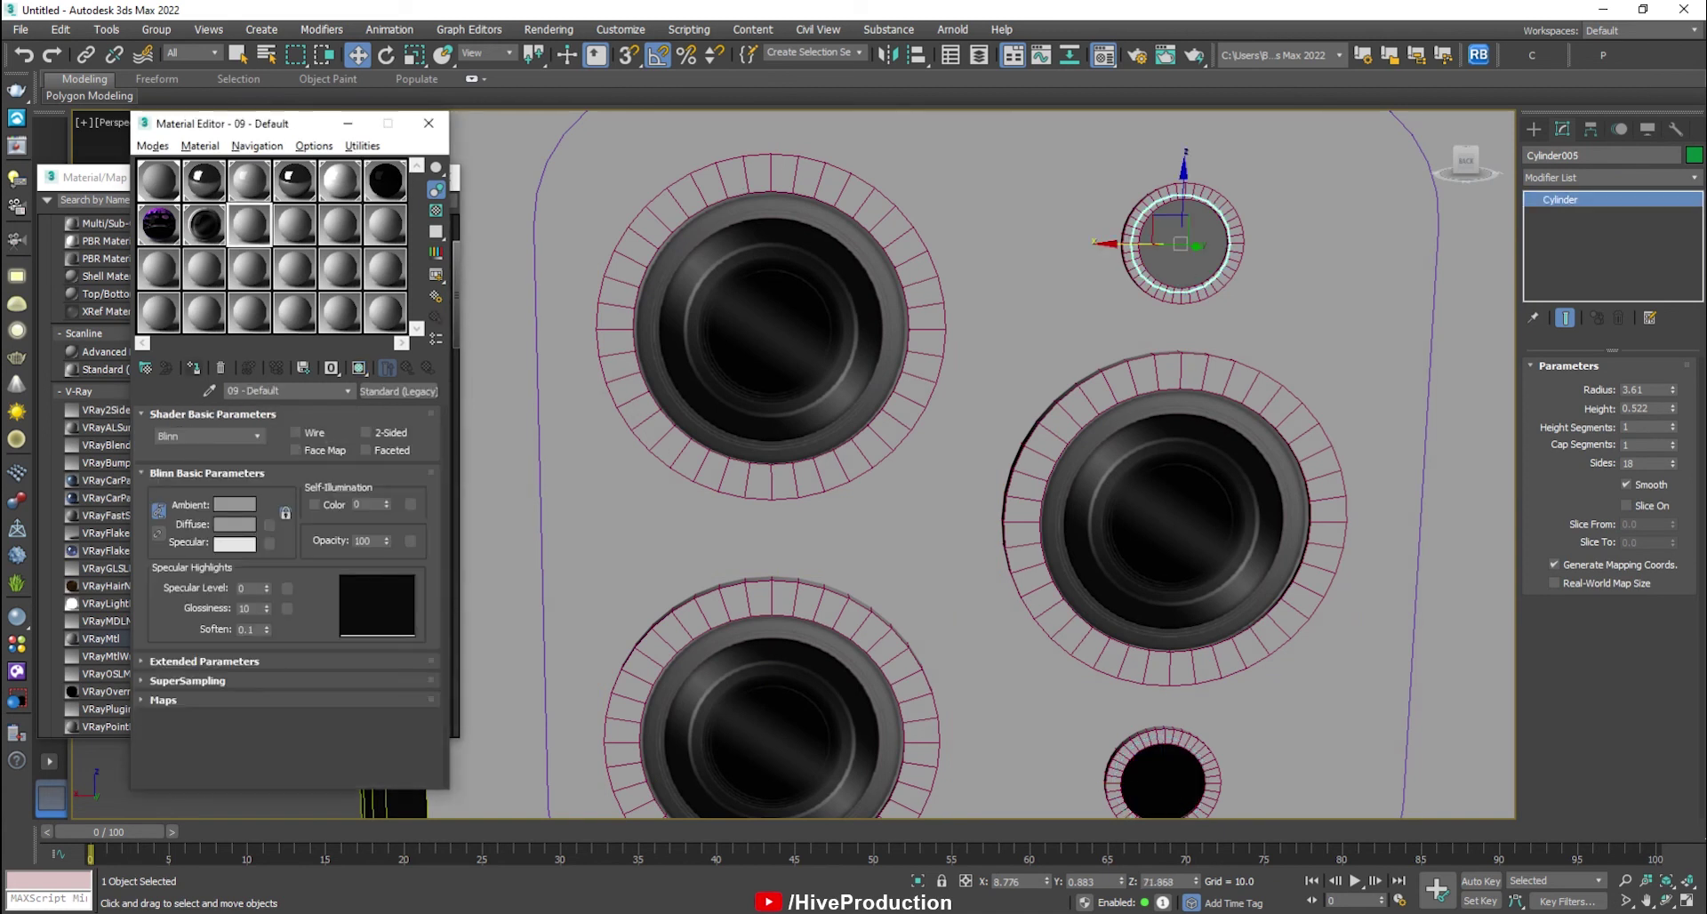
click(111, 639)
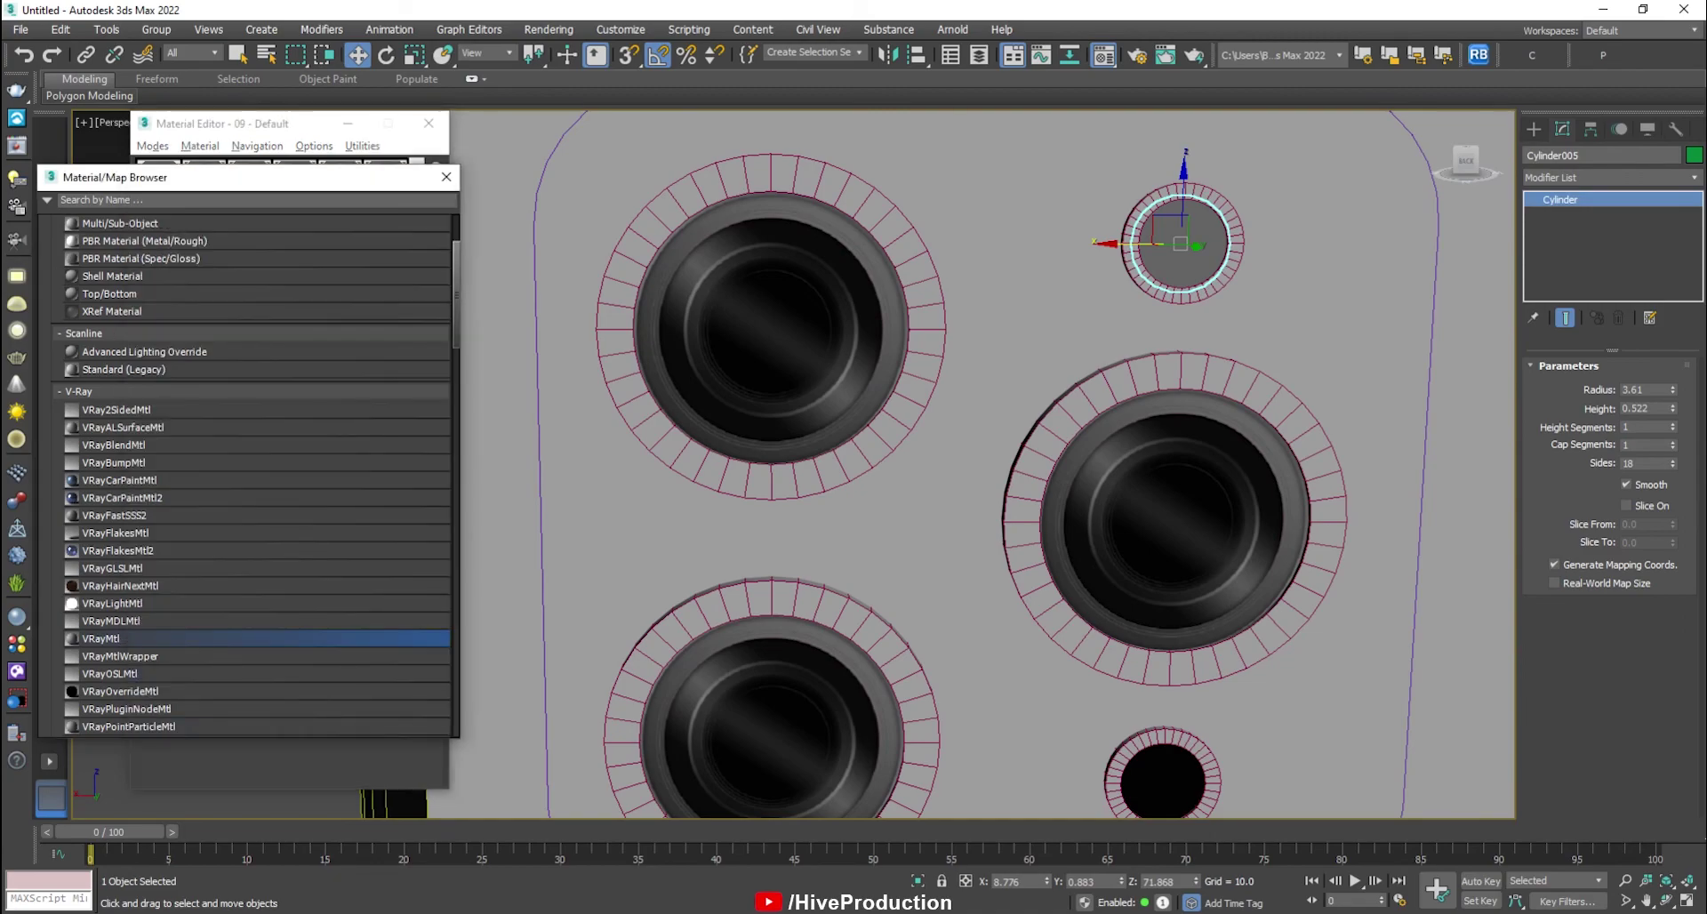
Switch to the browser and search Google Images for "flash light texture".
key(alt+Tab)
drag(356, 114, 66, 117)
text(f)
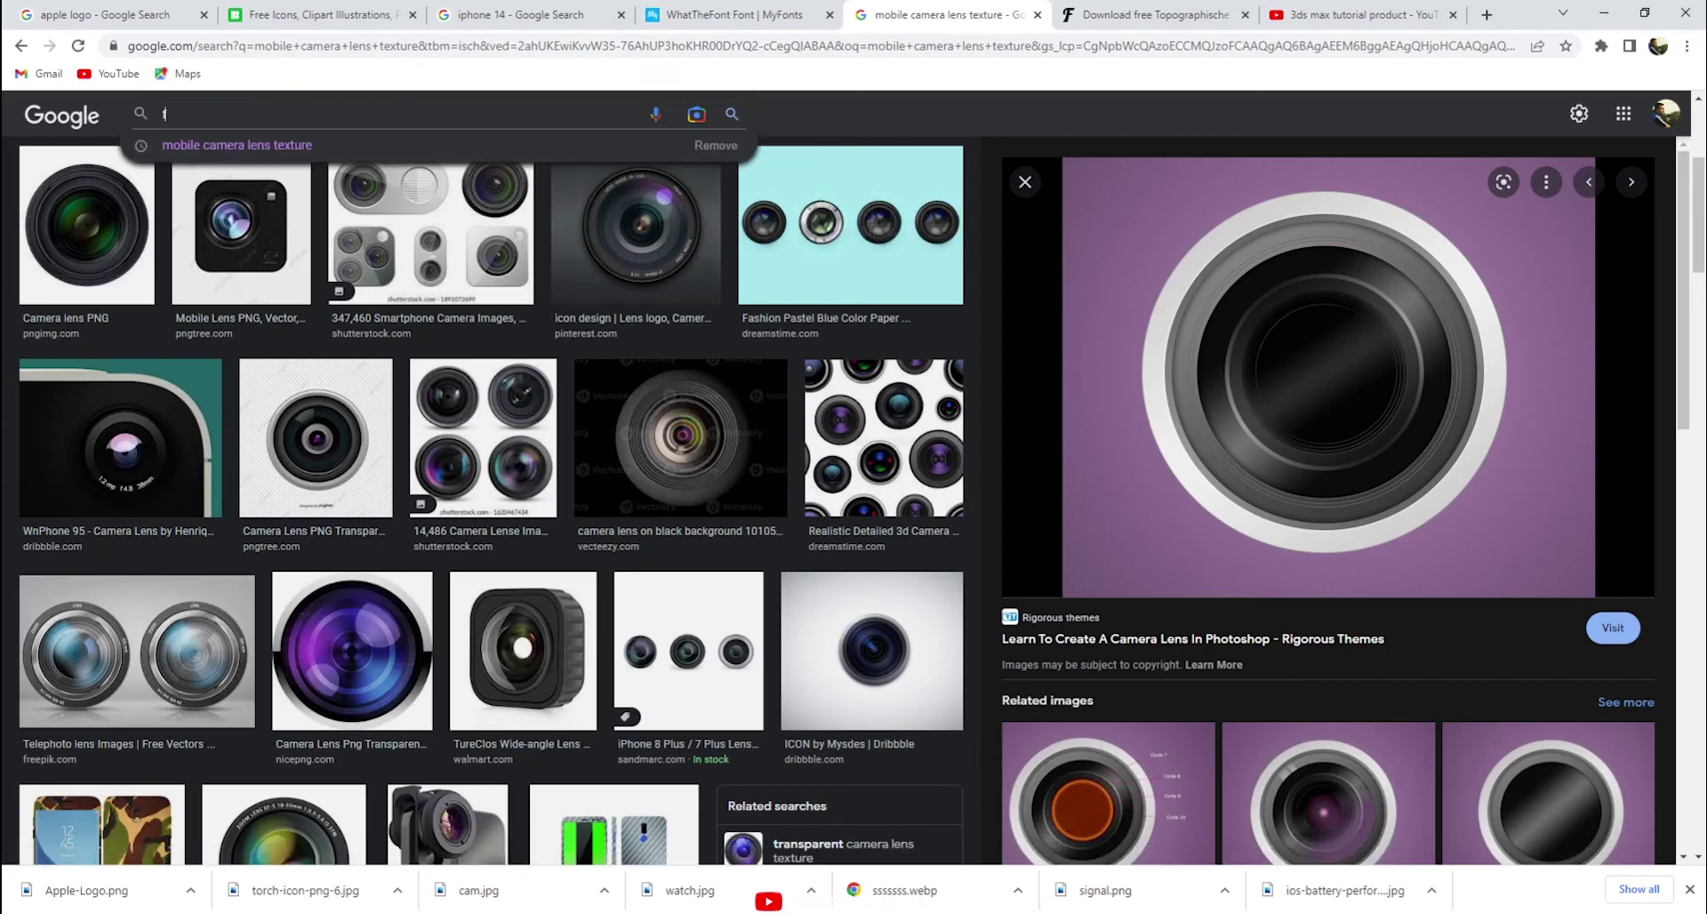
text(lash light texture)
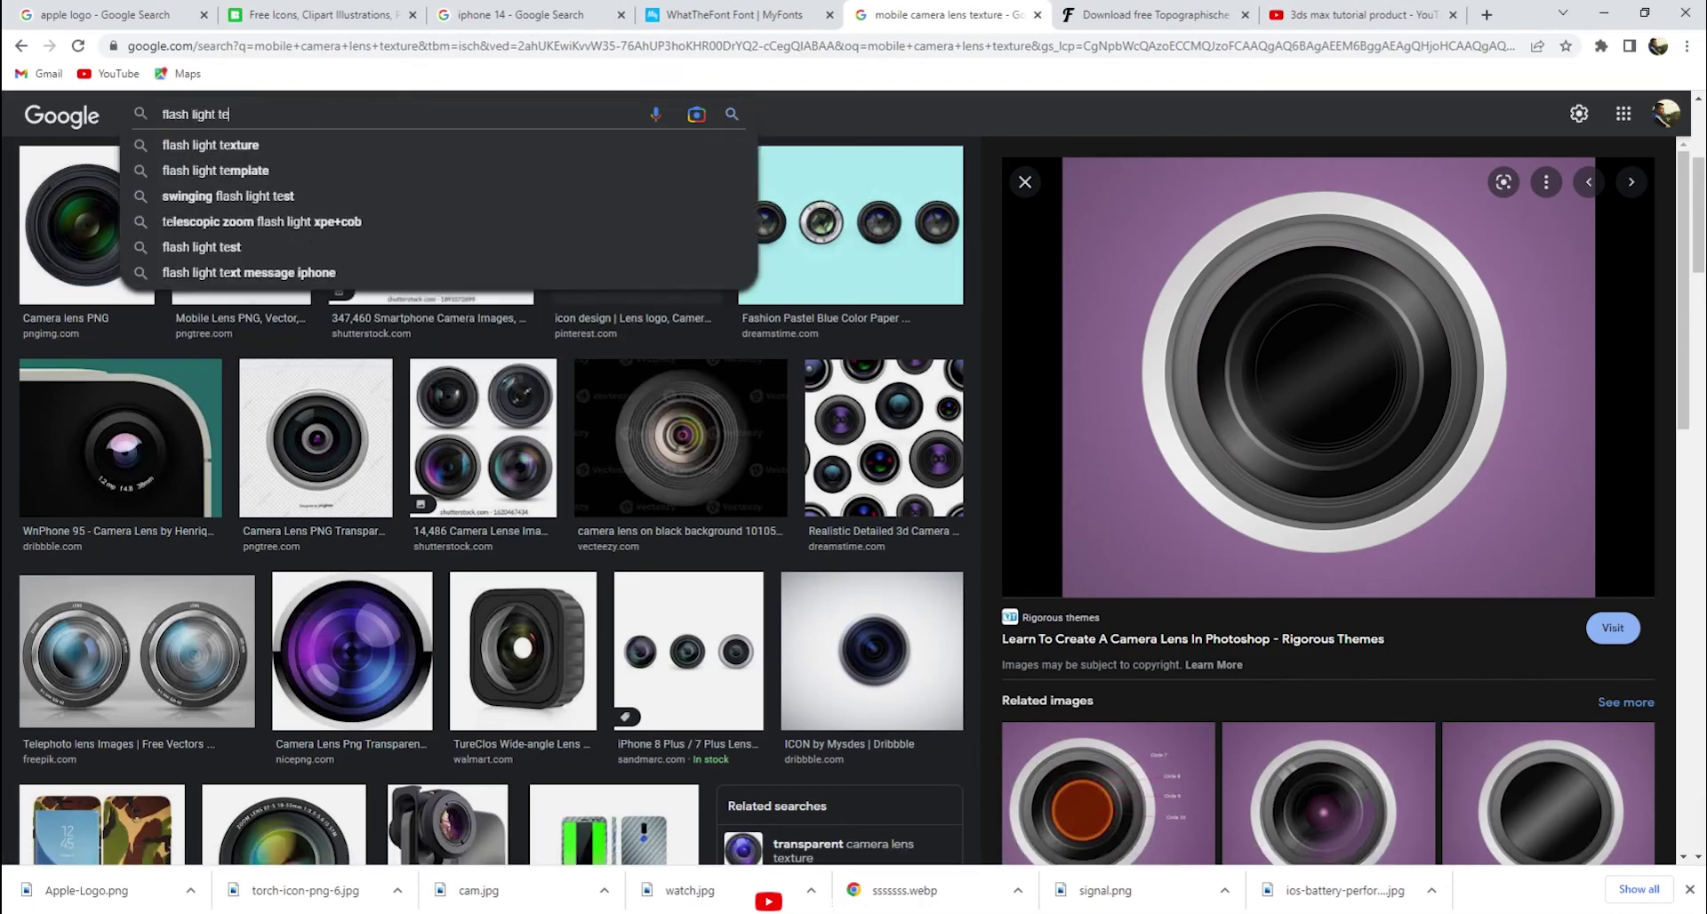
key(Return)
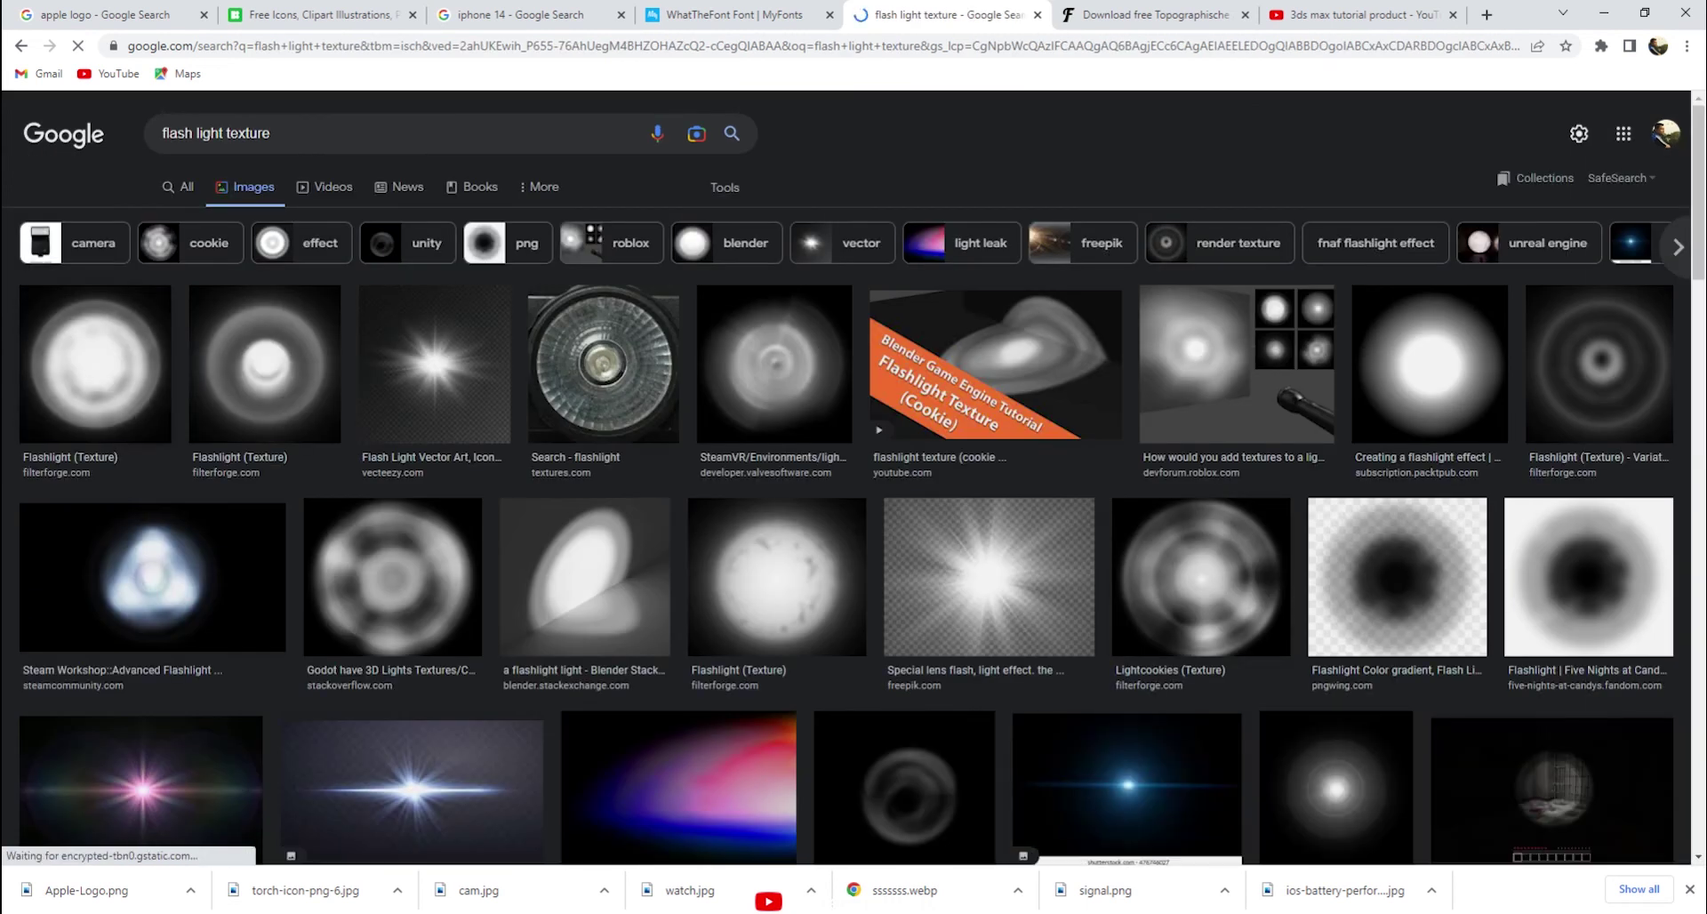
Save the first flashlight texture image from the results into the Iphone folder as "flashlight".
click(98, 365)
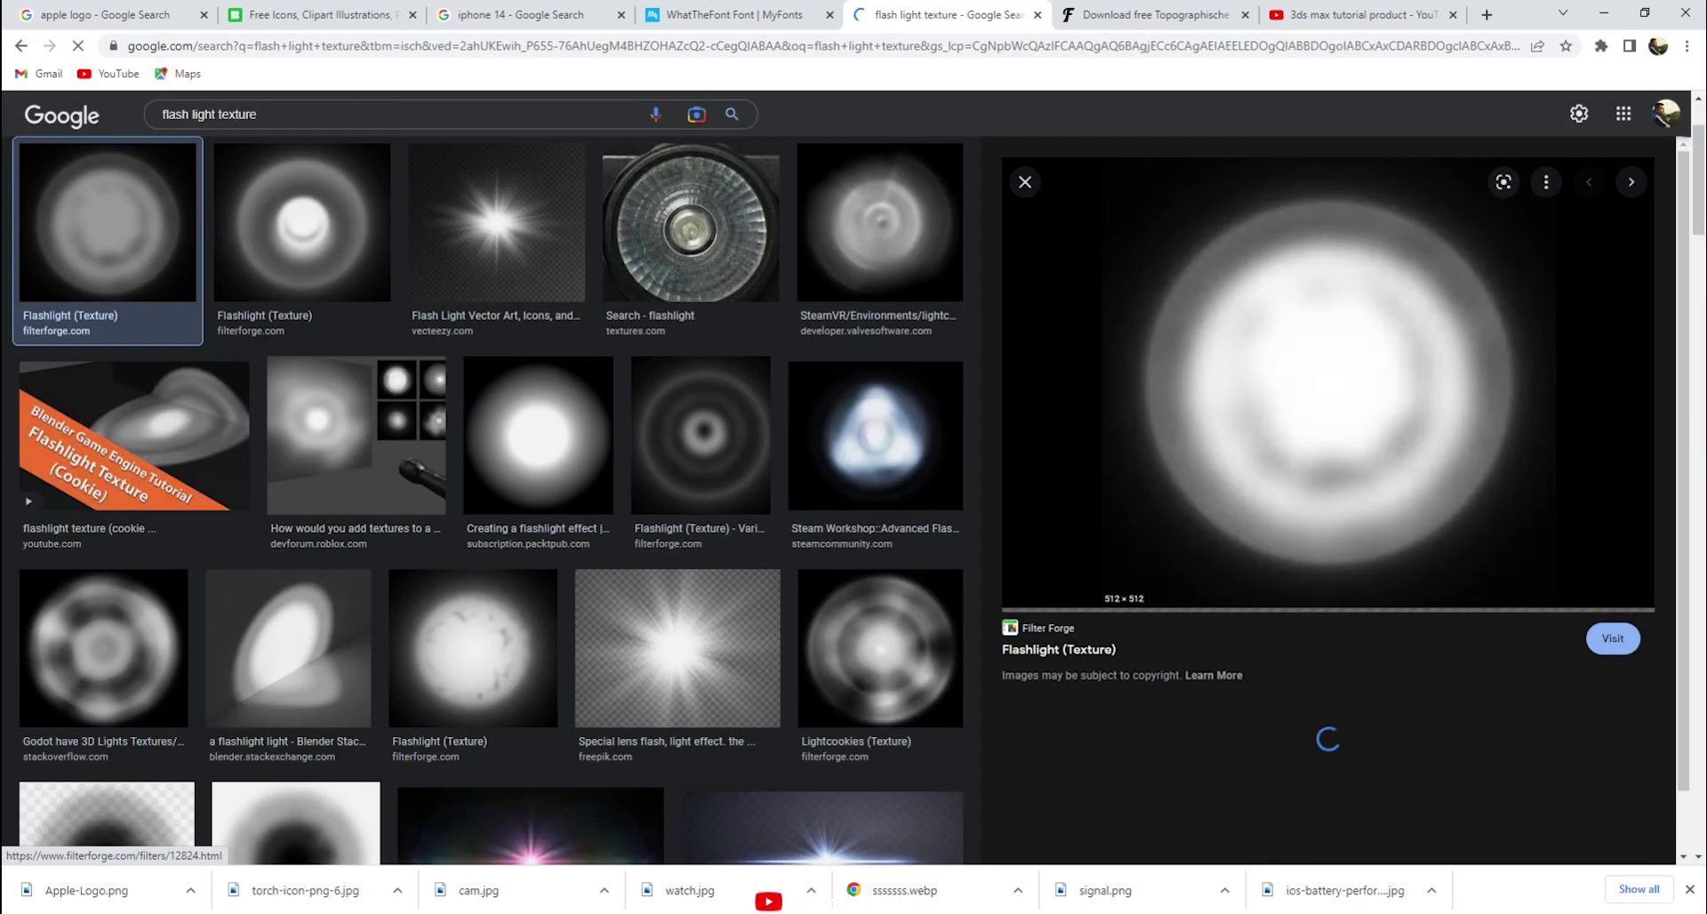
right_click(1325, 408)
click(1388, 616)
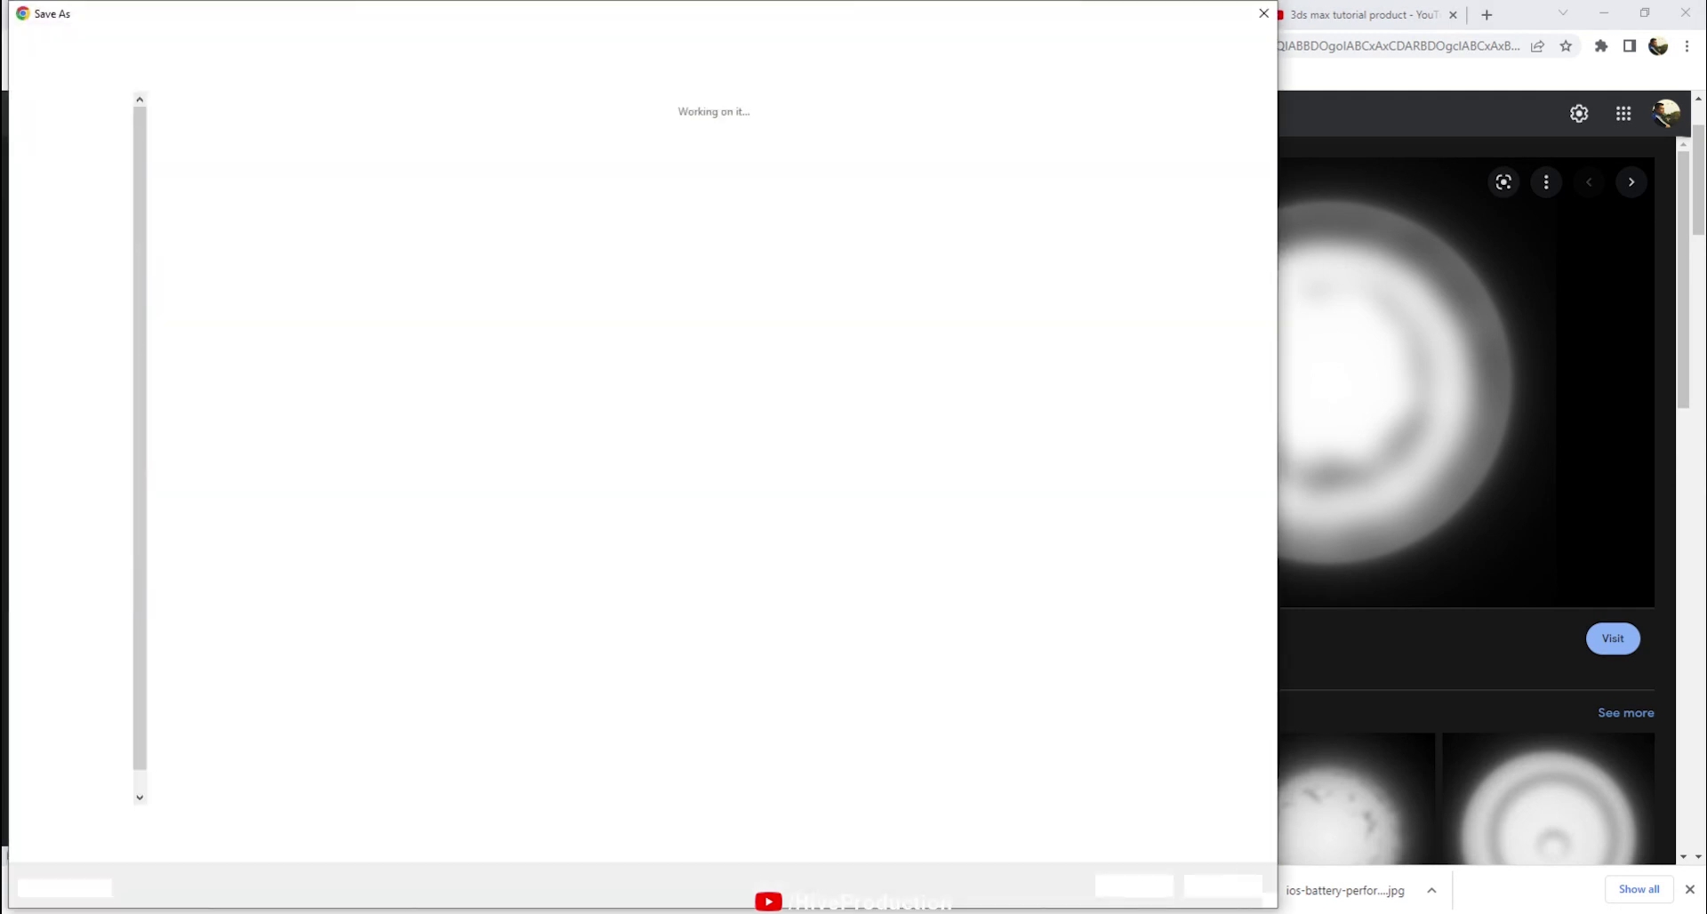
click(72, 495)
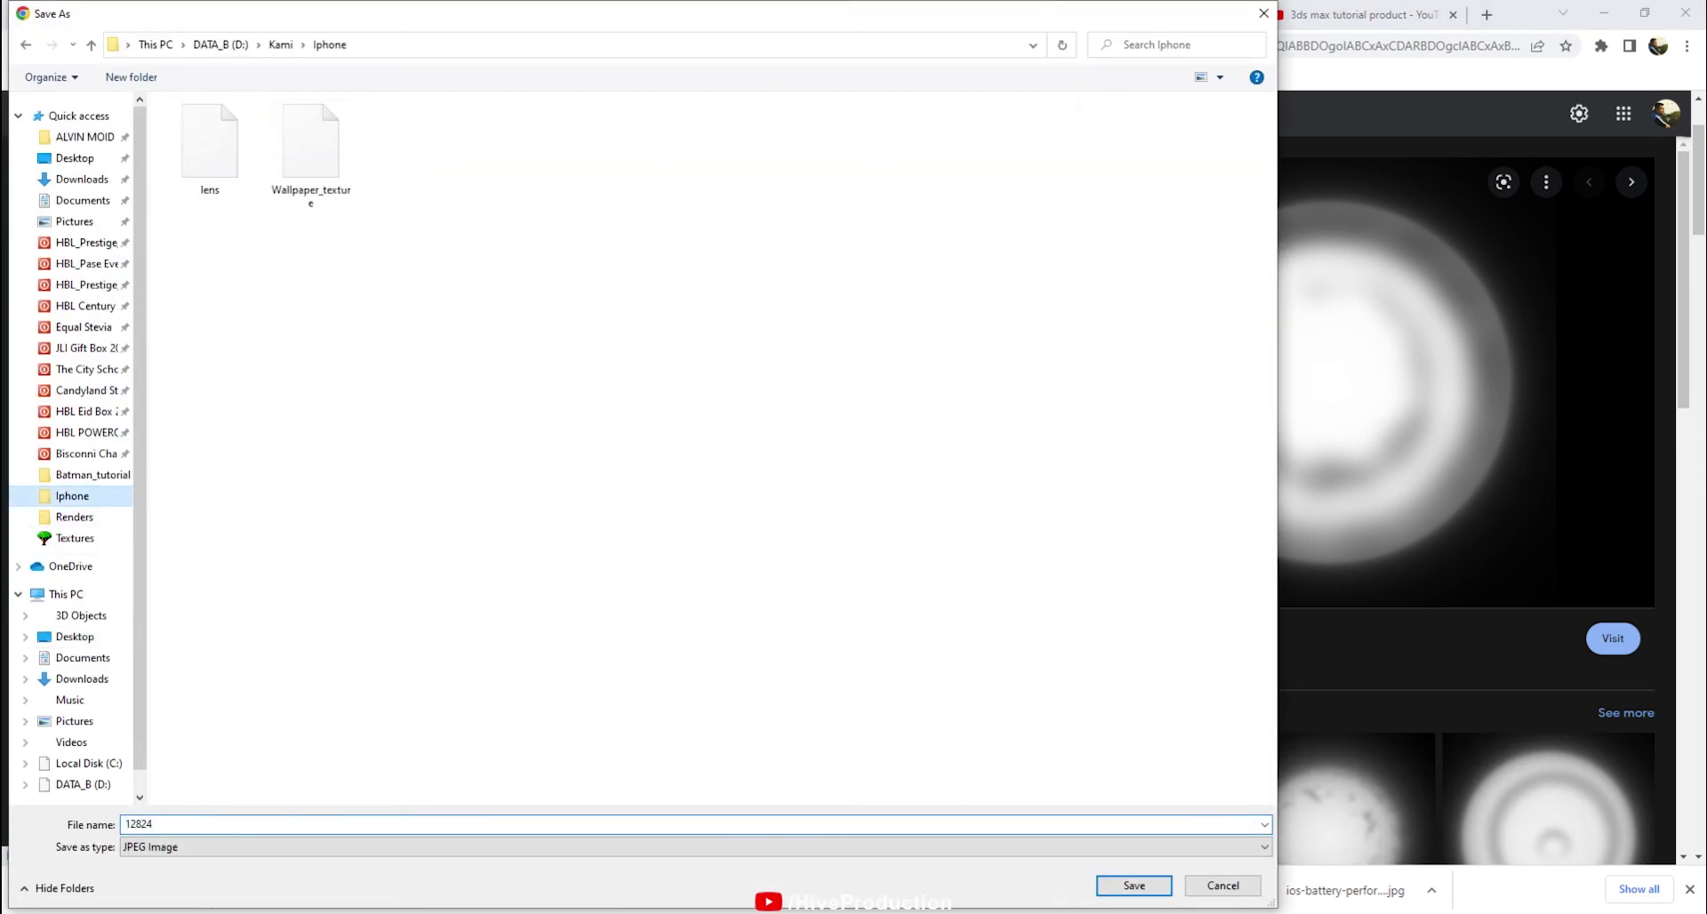
click(269, 819)
text(flashlight)
key(Return)
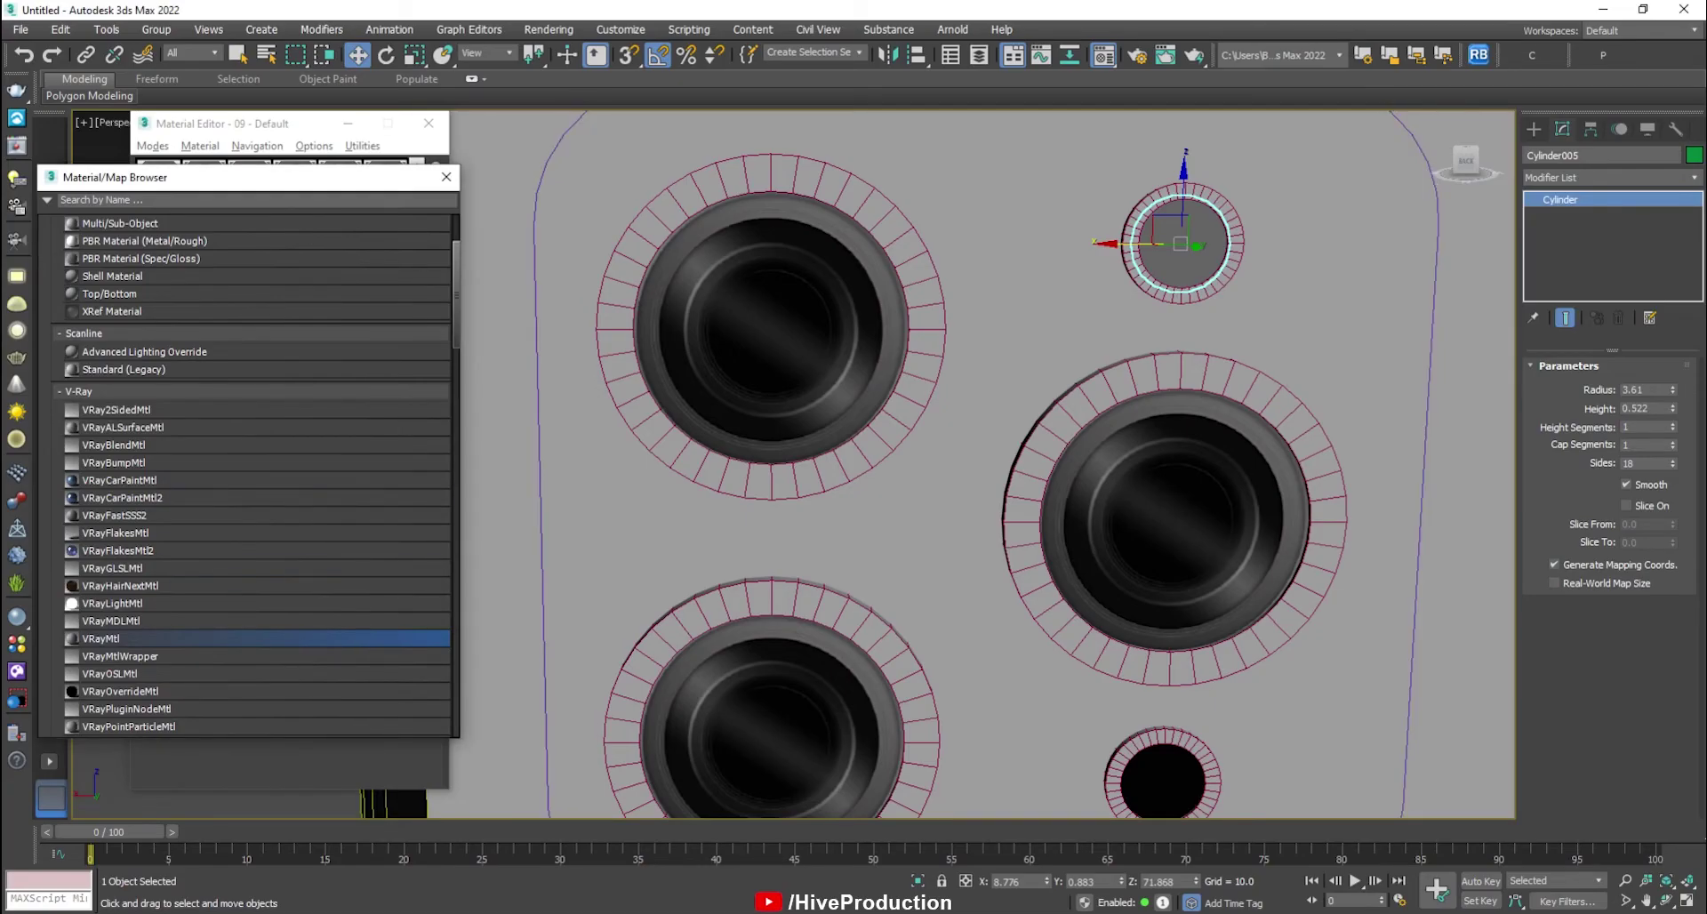
Return to 3ds Max, create the VRayMtl with flashlight.jpg as its diffuse bitmap and apply it to the upper flash cylinder.
double_click(120, 639)
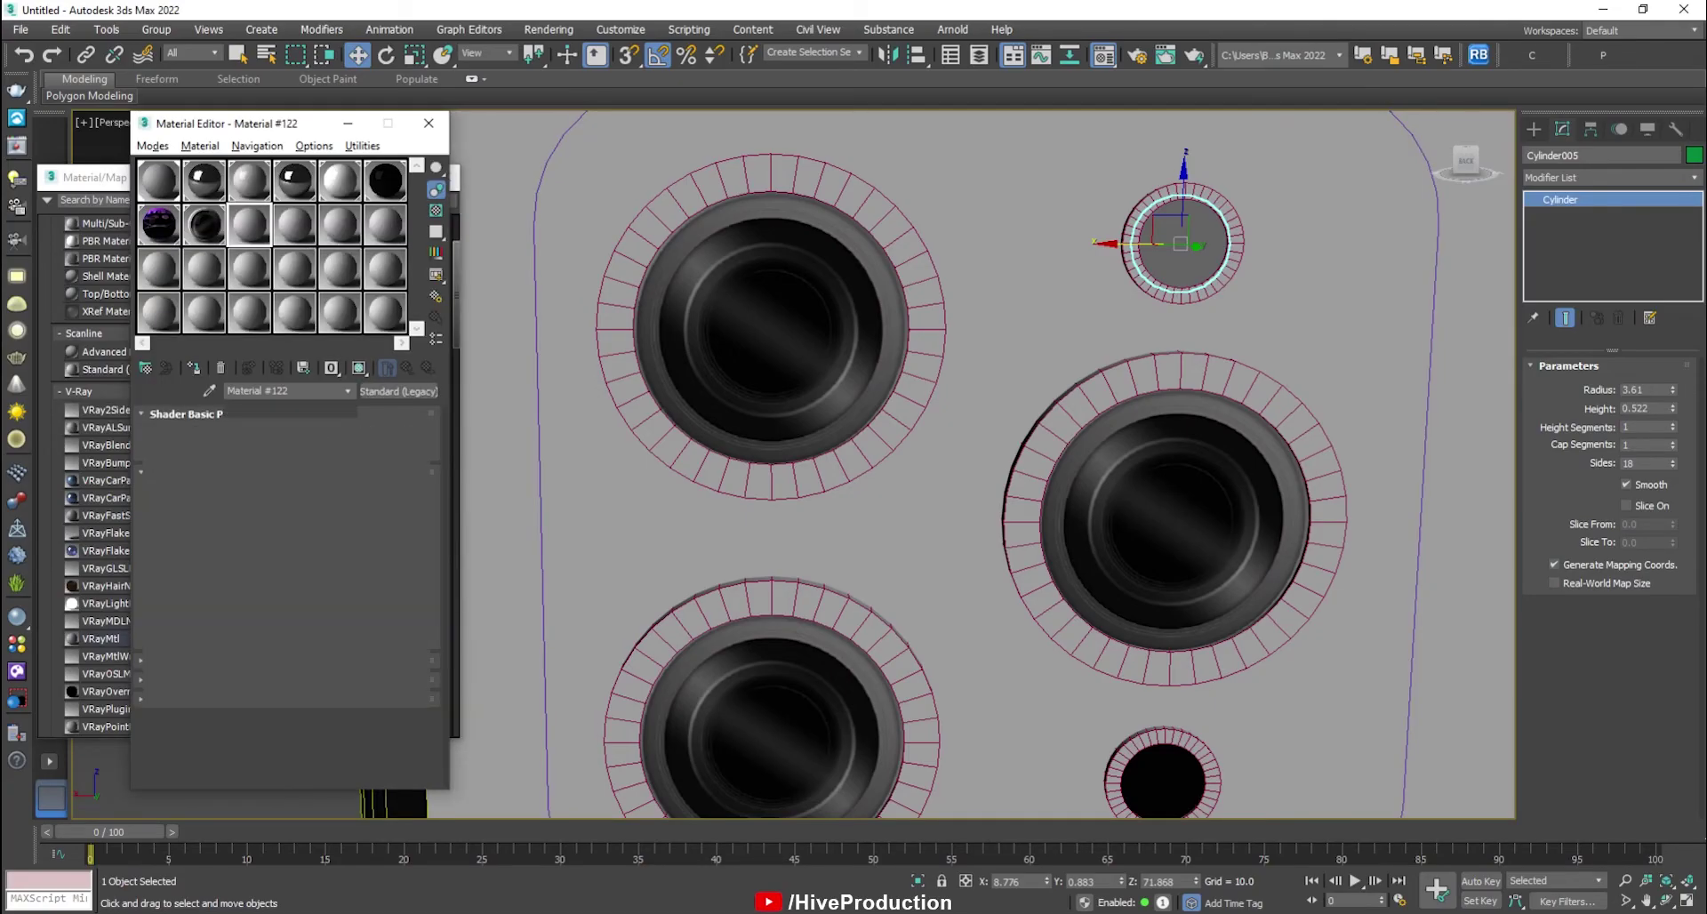
click(272, 433)
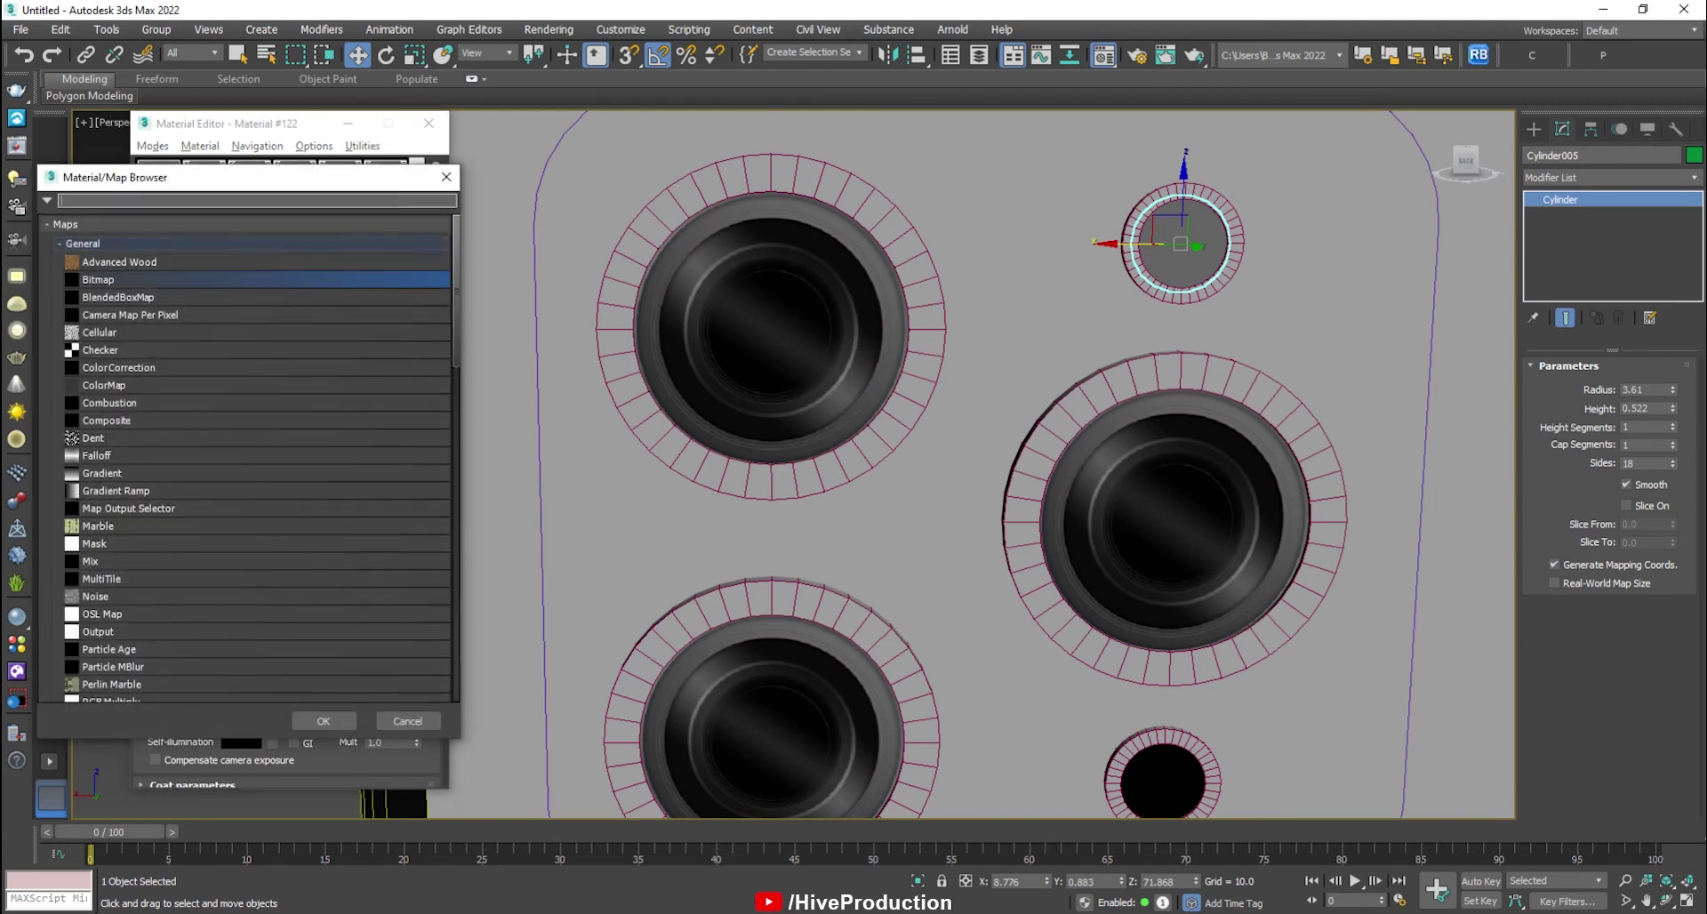
double_click(145, 279)
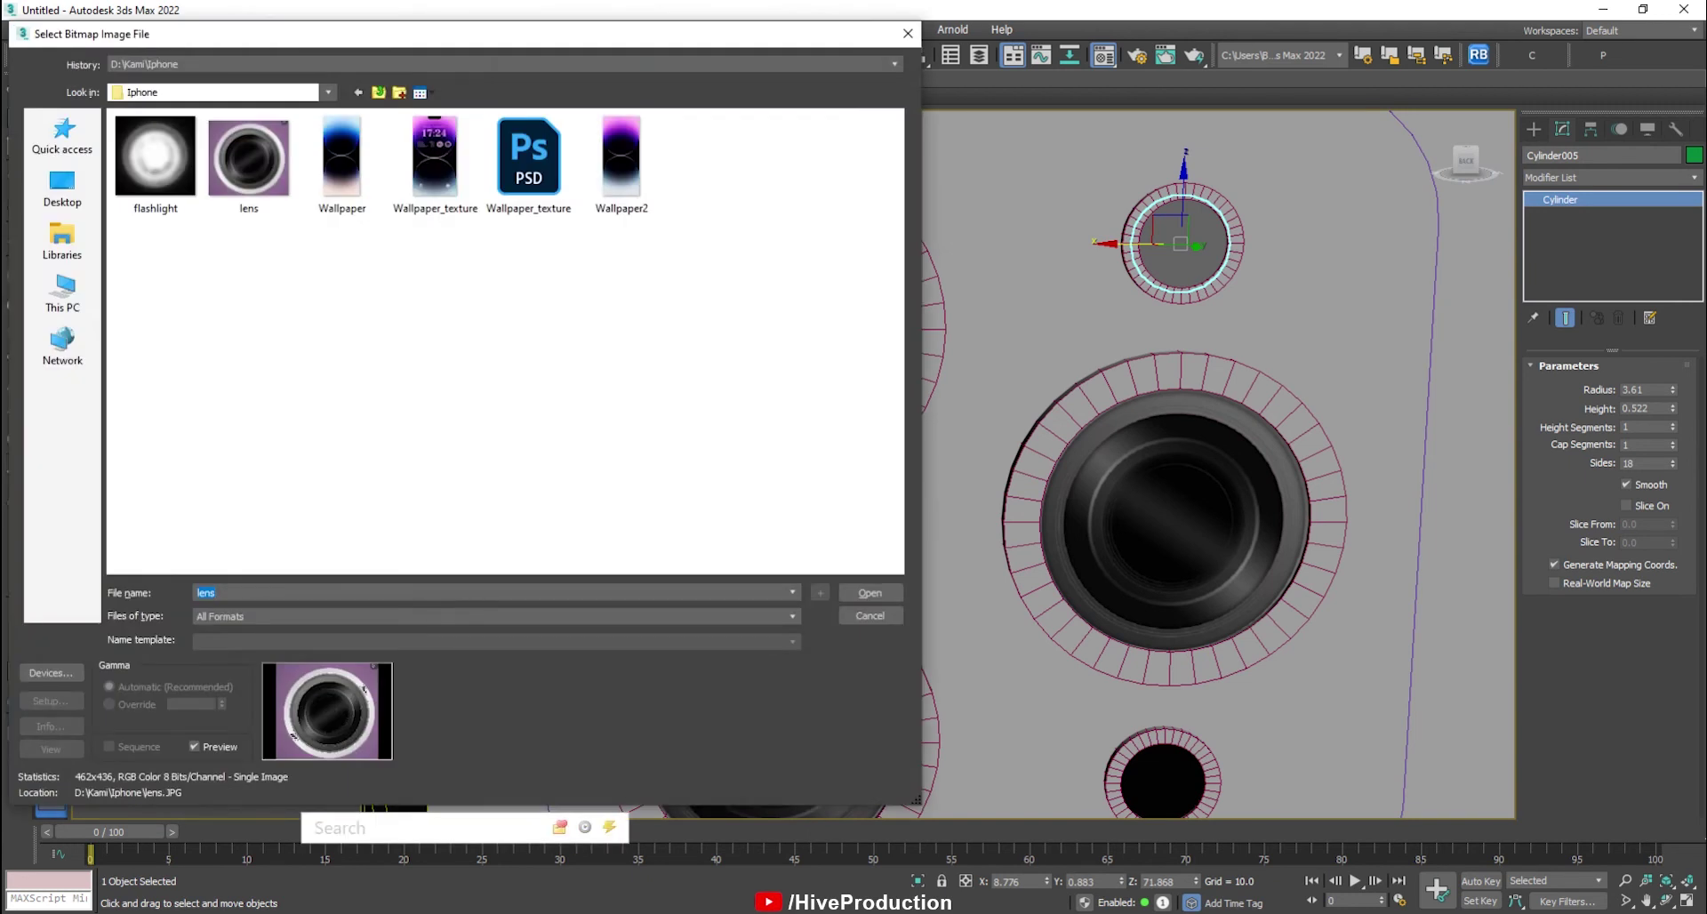
double_click(155, 156)
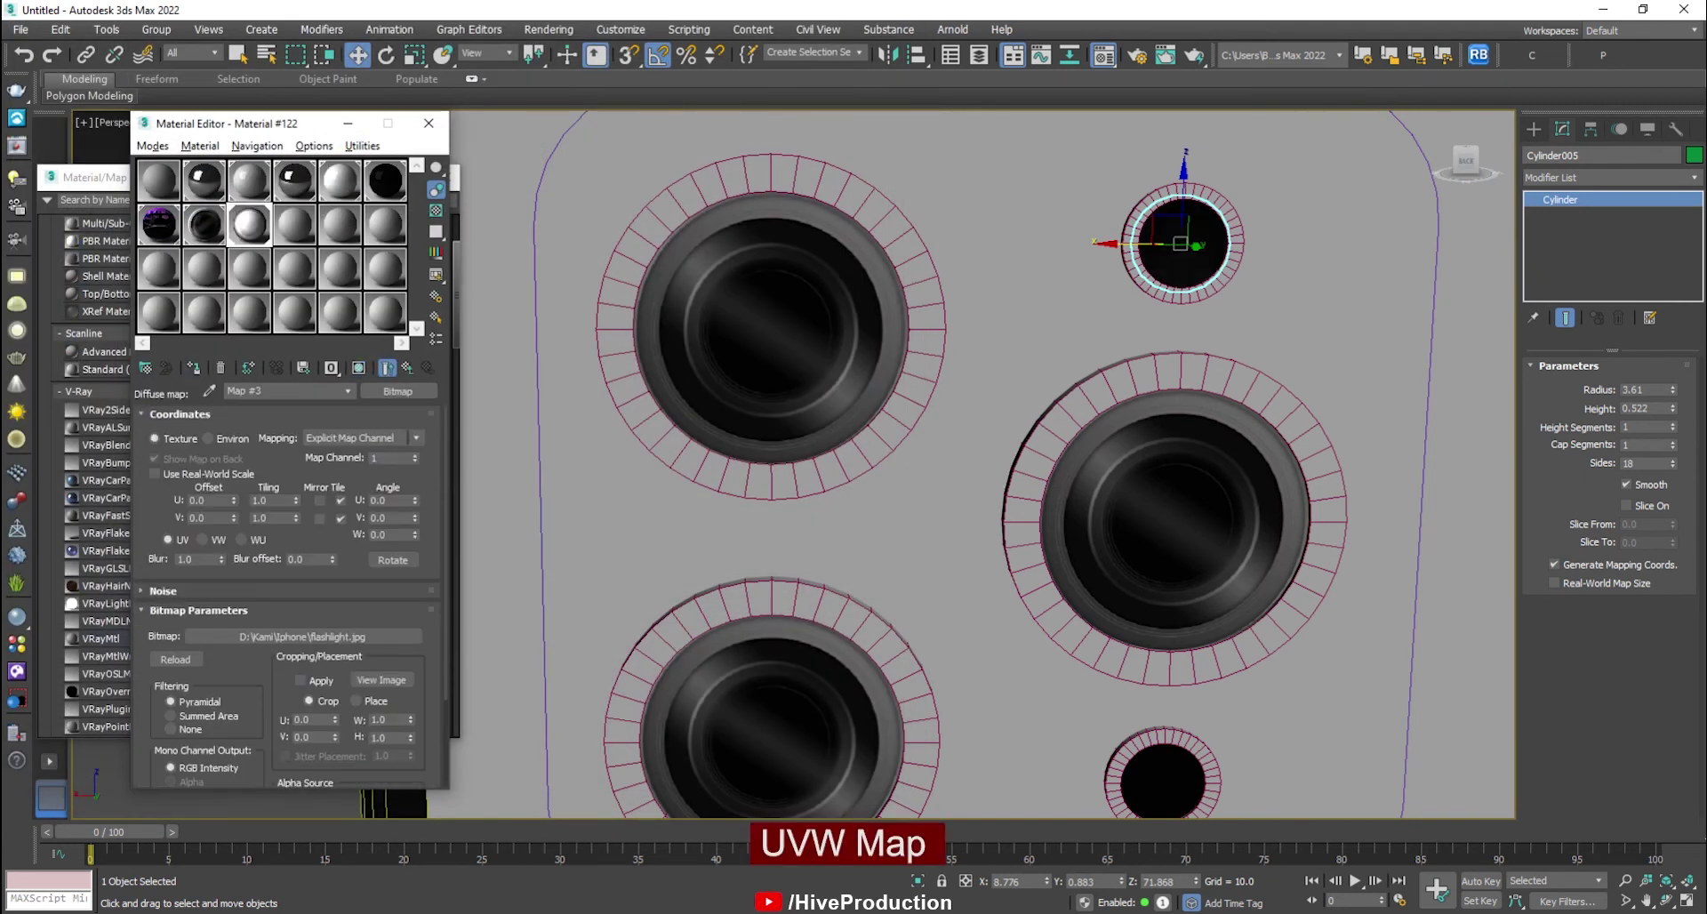
Add a UVW Map modifier to the flash cylinder and enlarge its planar mapping to about 8.39 by 8.386.
click(1609, 177)
text(u)
key(Return)
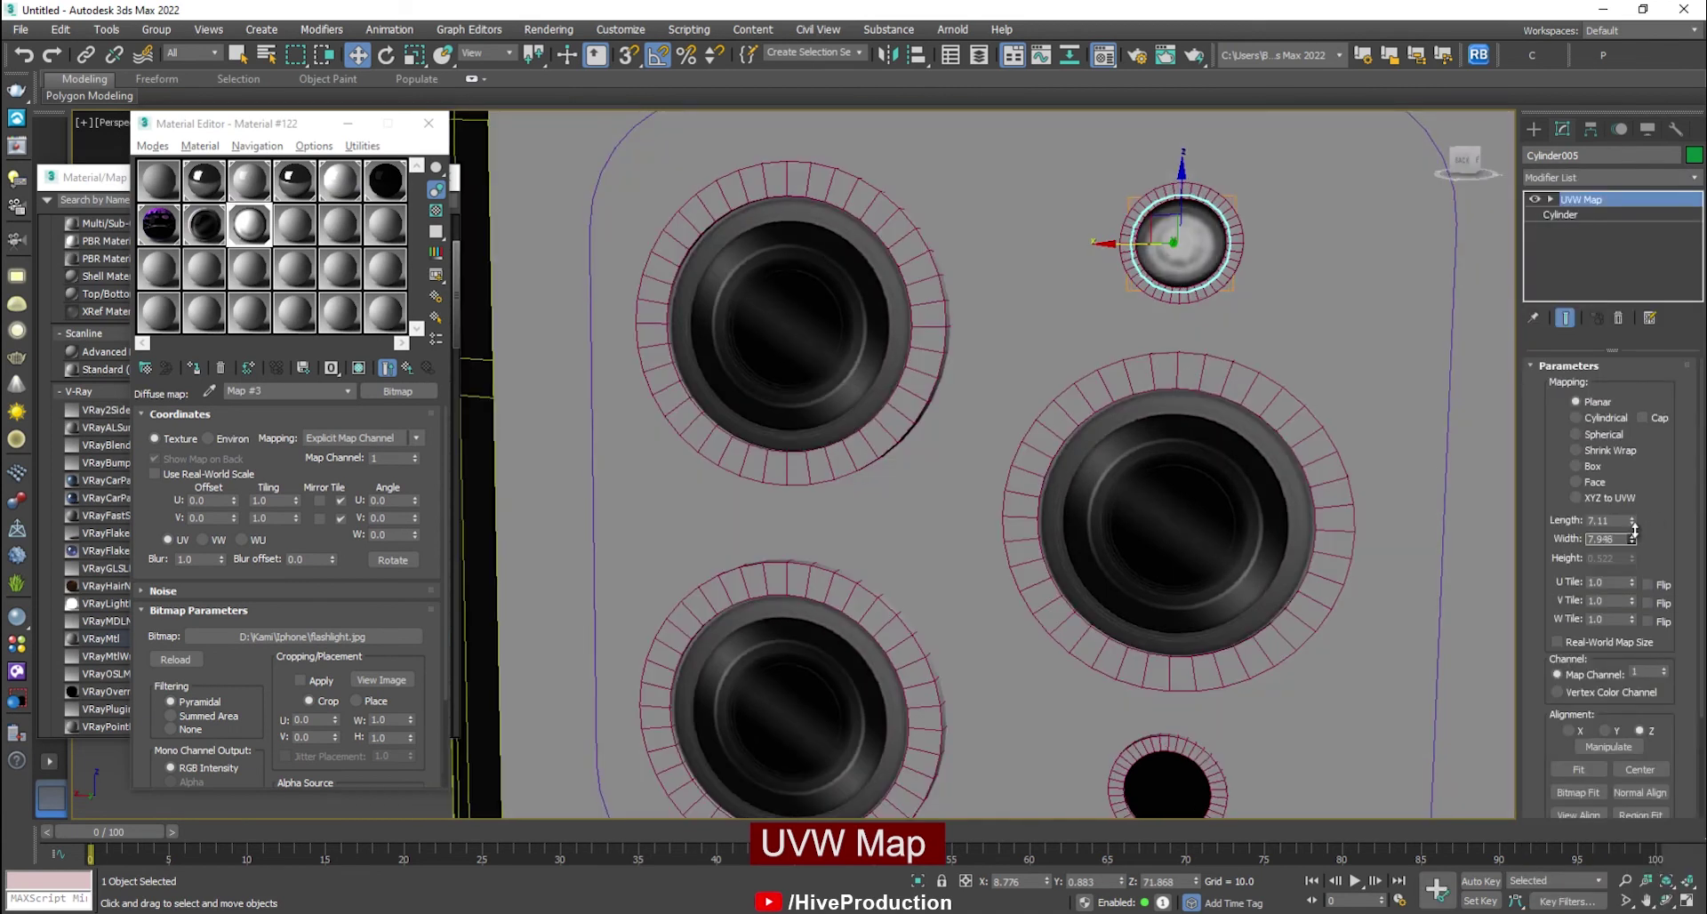
drag(1632, 520, 1633, 504)
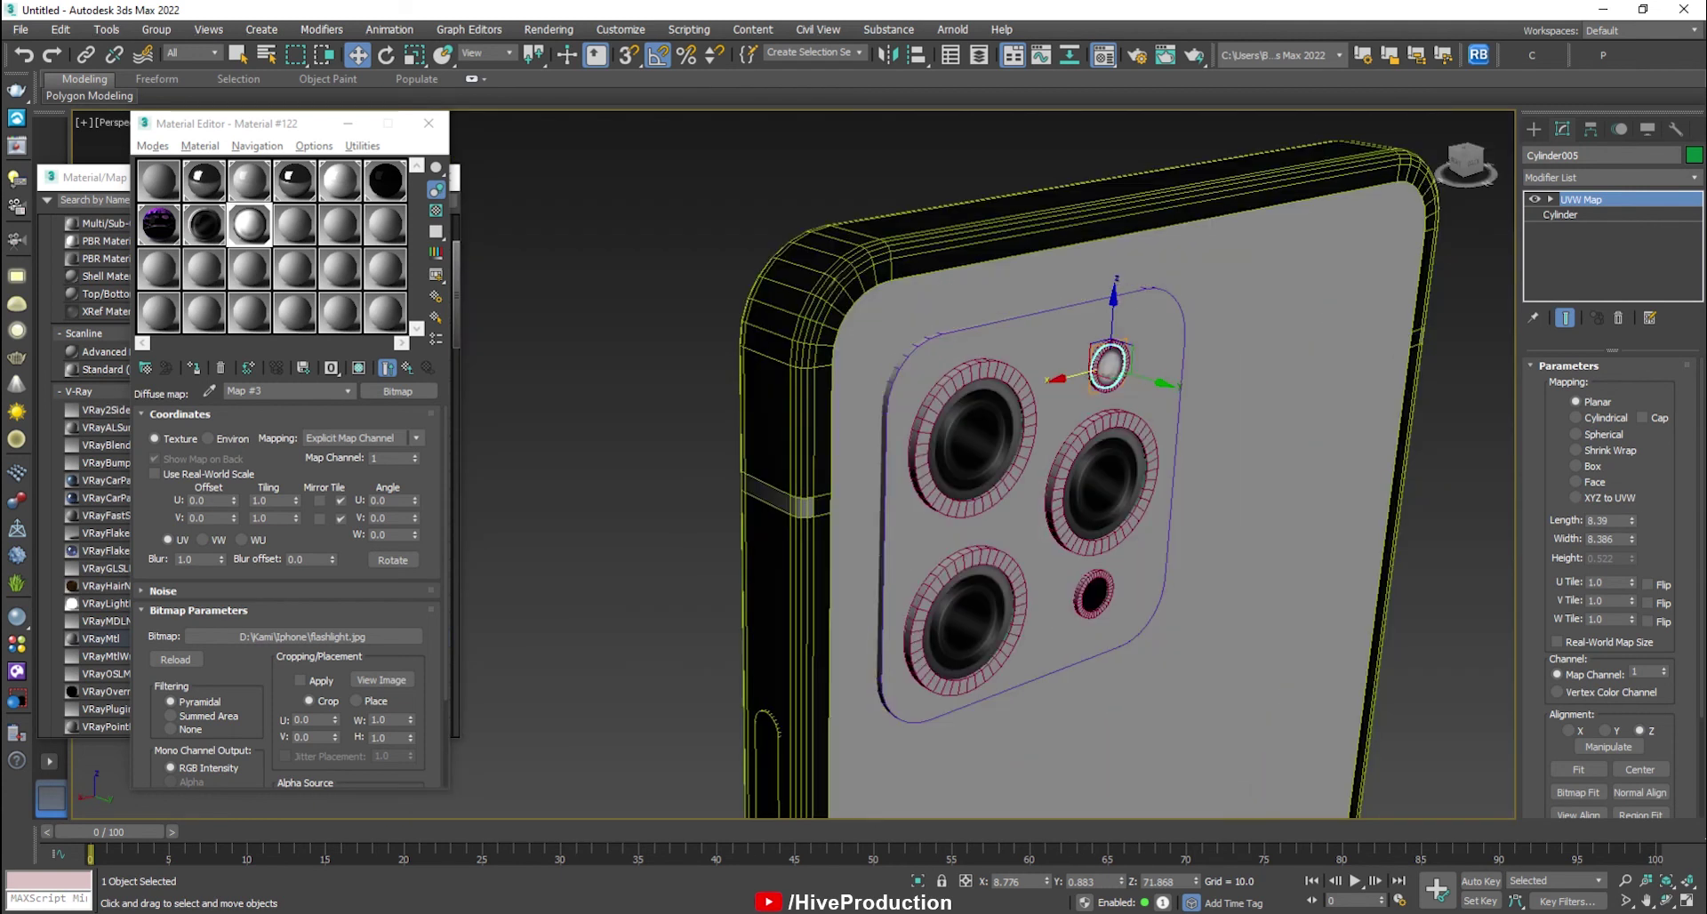
Clear the selection and hide the edged-face wireframe in the perspective view of the phone.
click(1449, 678)
key(F4)
scroll(1078, 560, down, 3)
alt+middle_drag(1123, 571, 1170, 594)
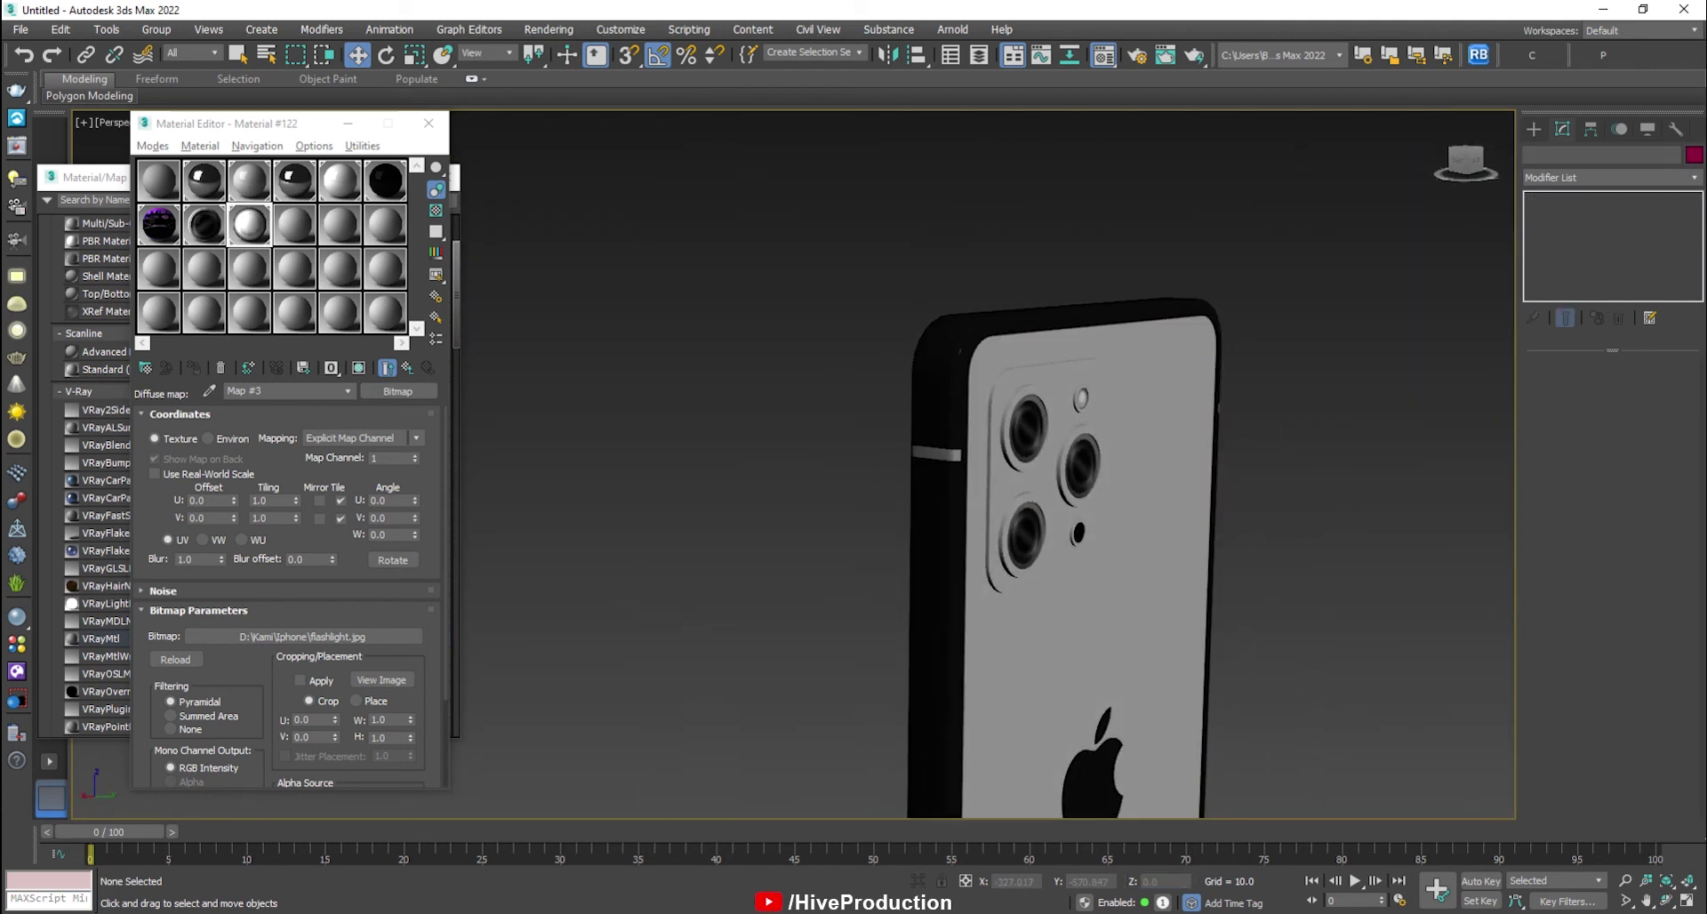
click(406, 367)
click(241, 433)
drag(527, 200, 526, 135)
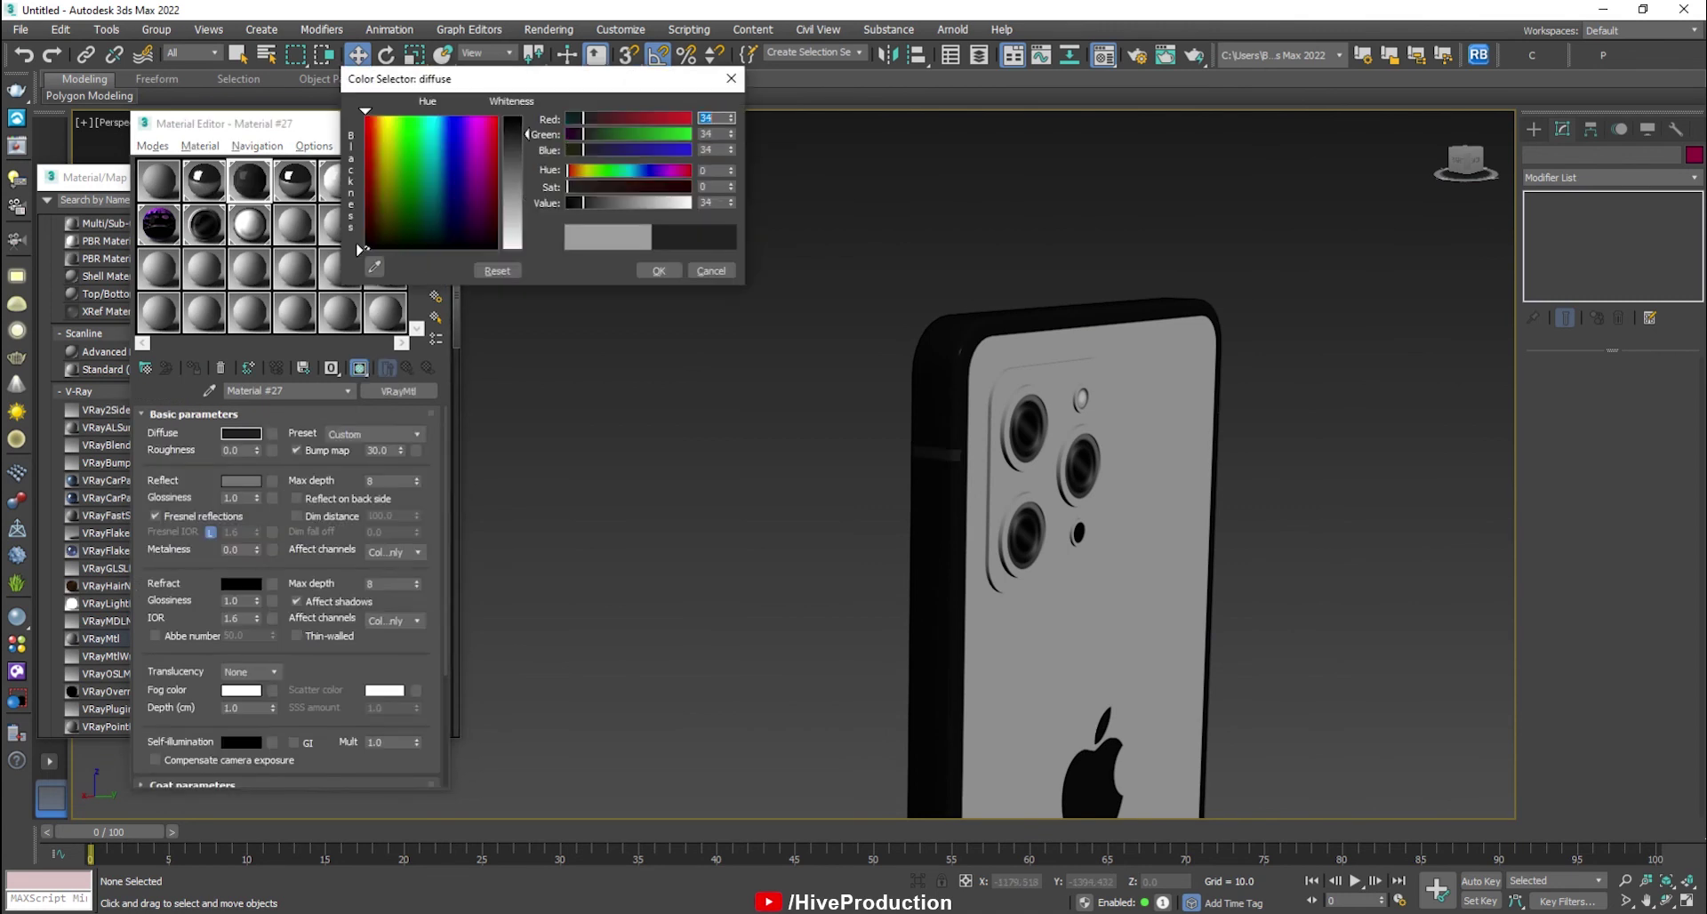
click(711, 271)
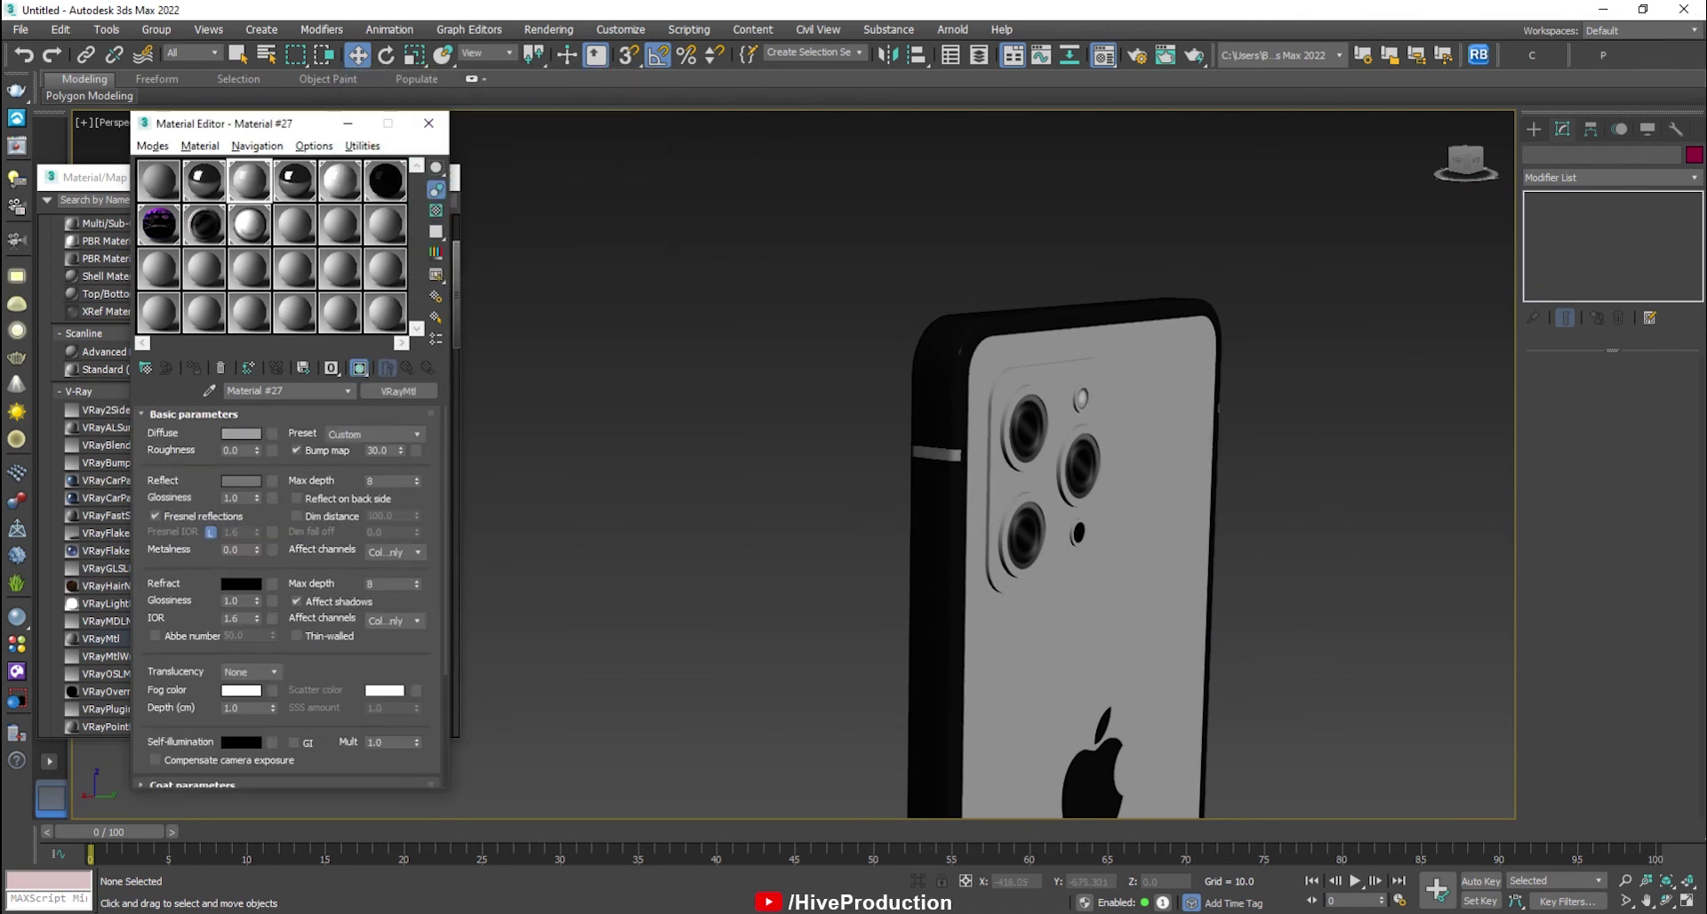
Darken the diffuse colour of the phone back's material, Material #72, to a grey value of 34.
click(241, 433)
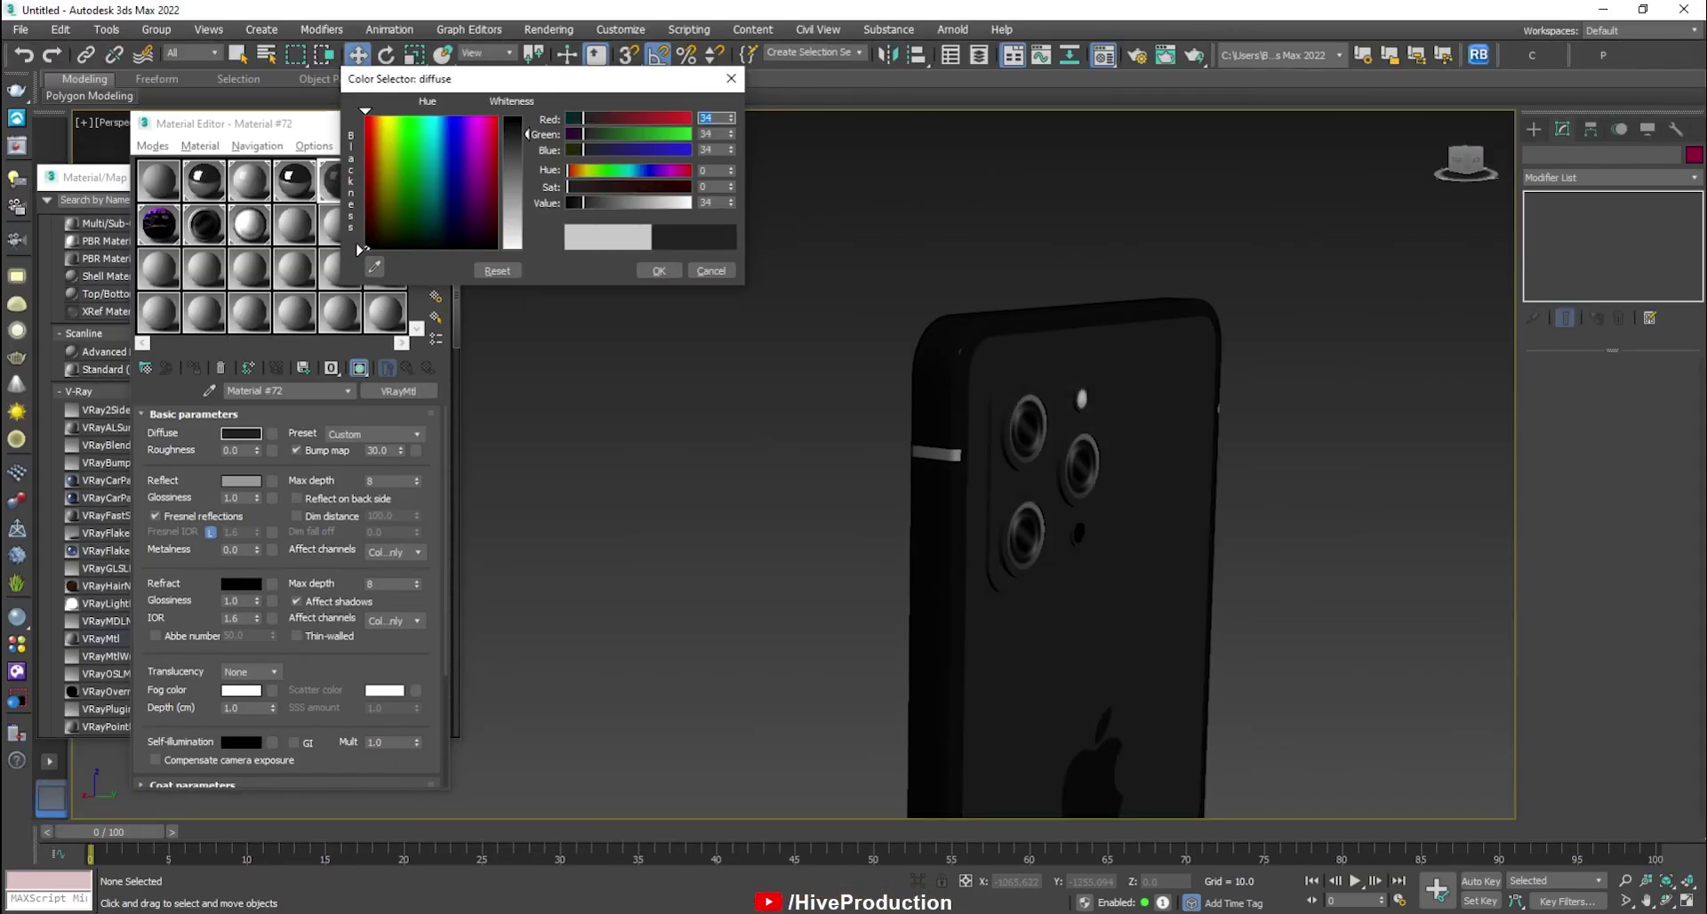
click(659, 271)
Select all the phone's objects and group them under the name "iphone".
mouse_move(726, 551)
alt+middle_down()
mouse_move(962, 561)
mouse_move(694, 546)
alt+middle_up()
scroll(960, 558, down, 5)
alt+middle_drag(823, 603, 941, 547)
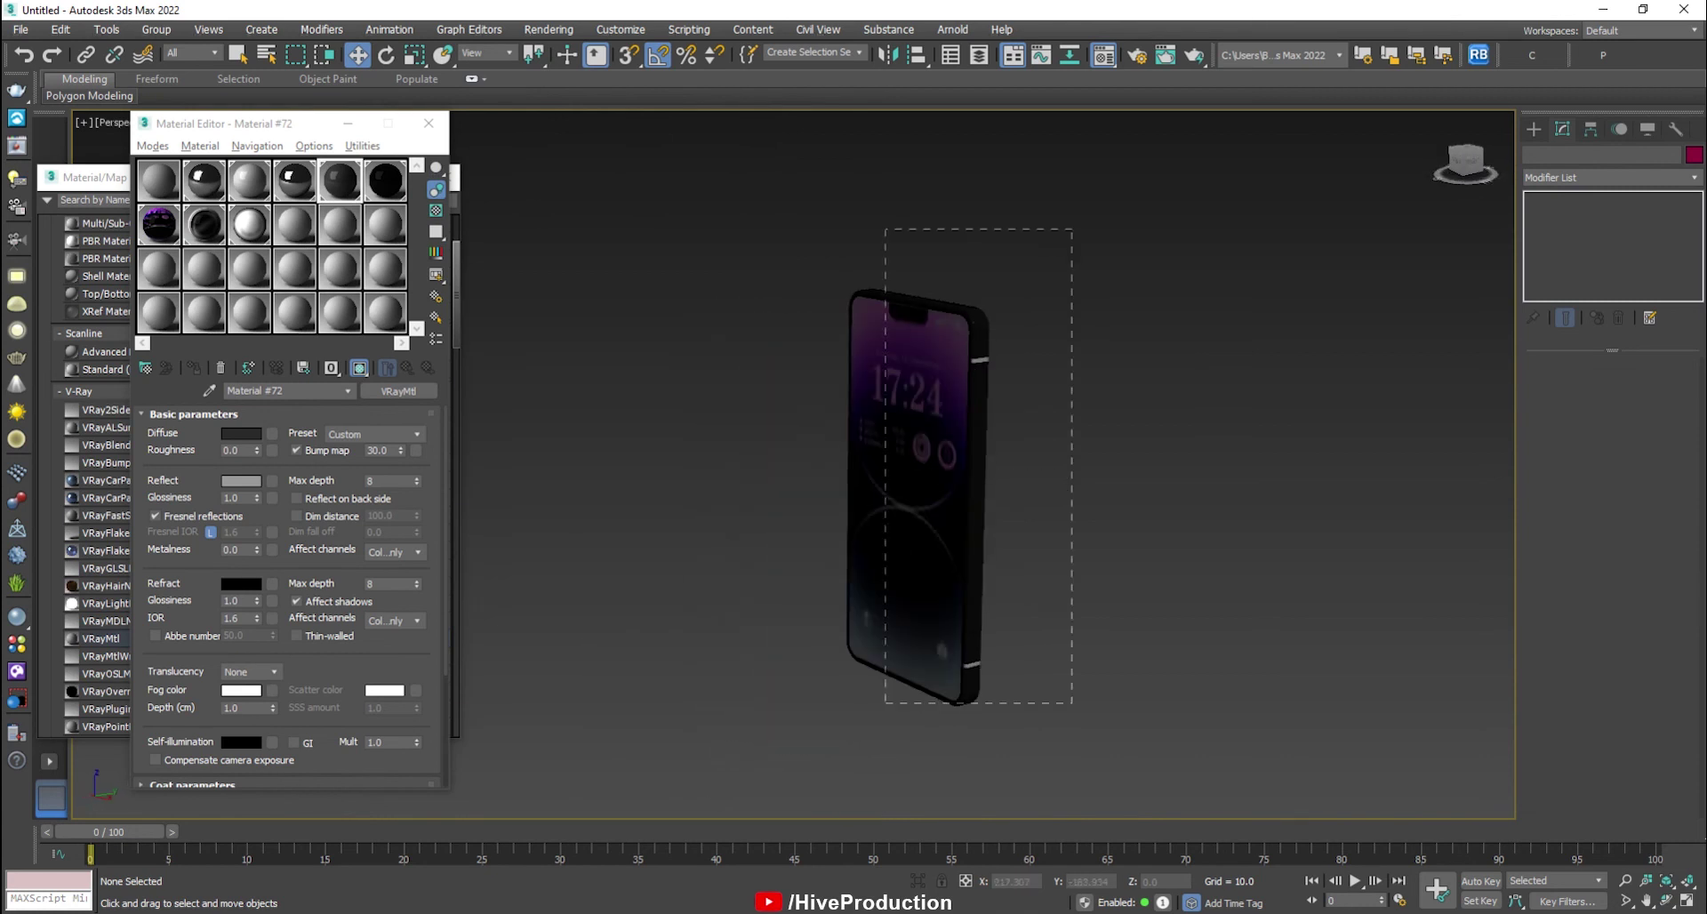
drag(1072, 764, 835, 229)
click(157, 30)
click(171, 60)
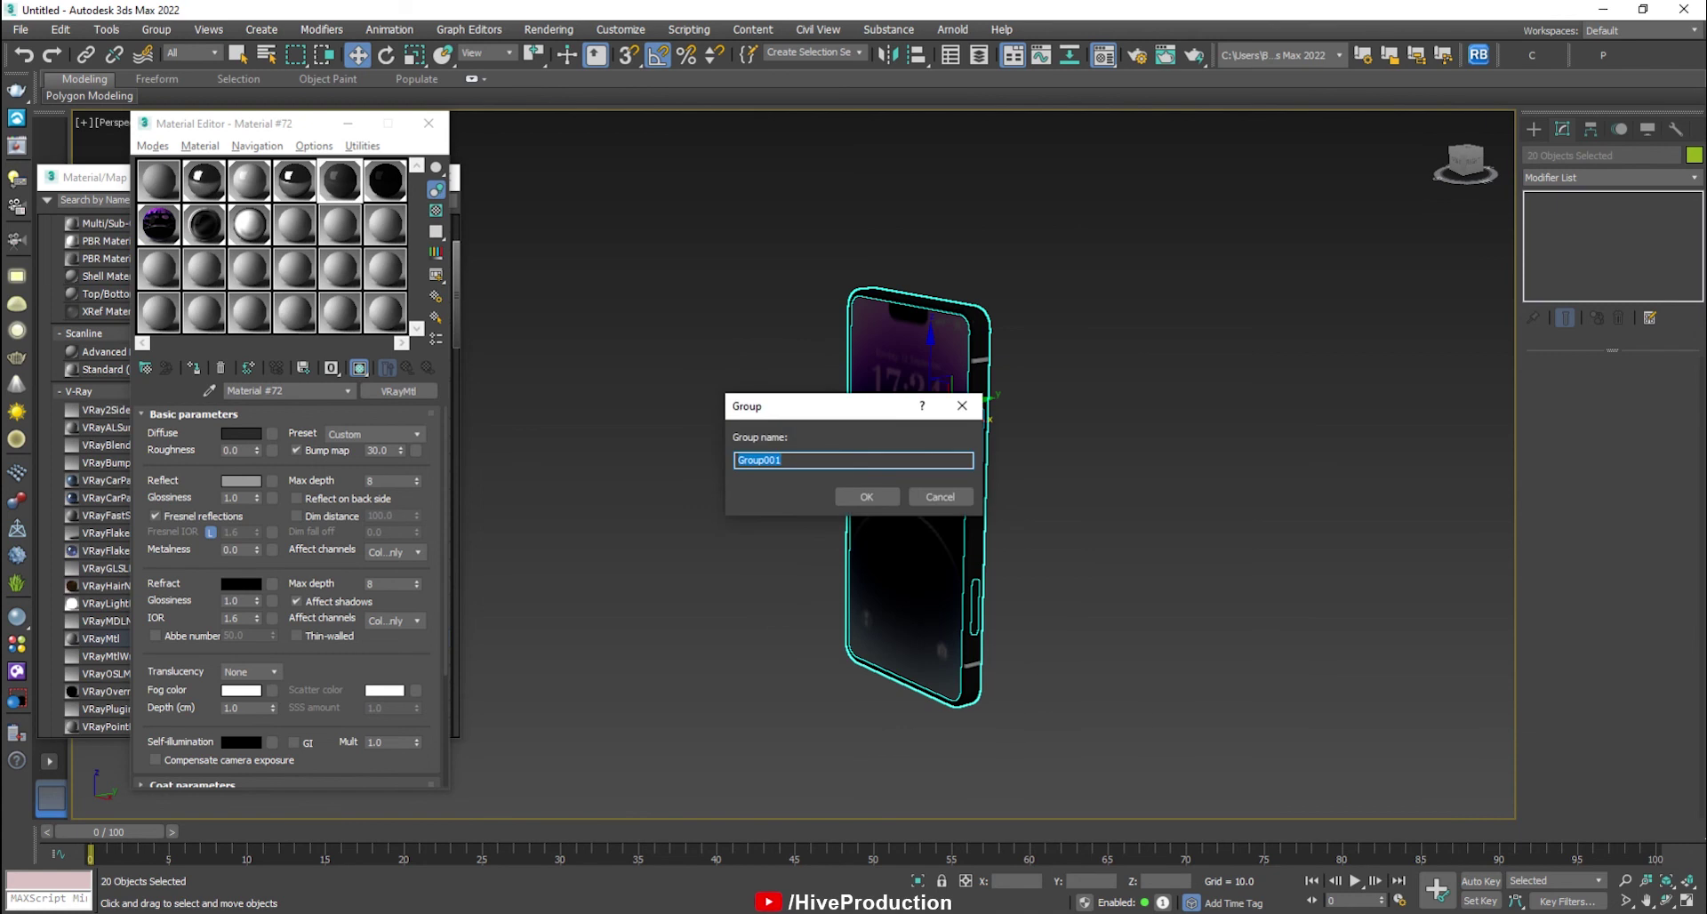
key(Return)
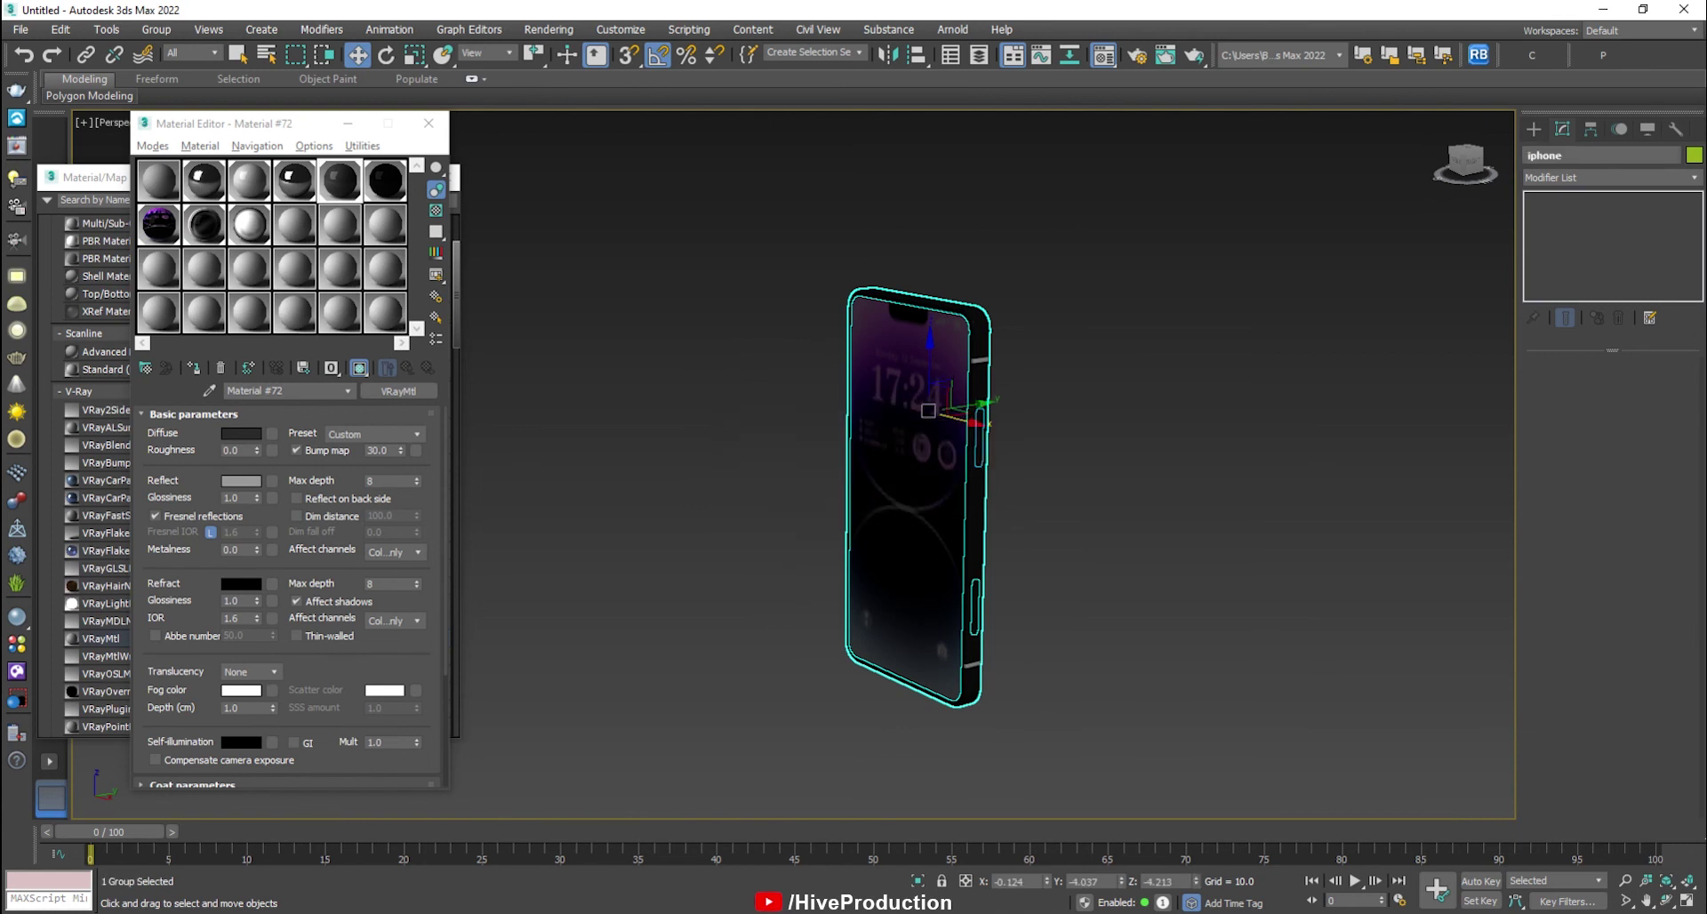
Close the Material Editor and the Material/Map Browser and clear the selection.
click(429, 123)
click(443, 178)
click(1094, 524)
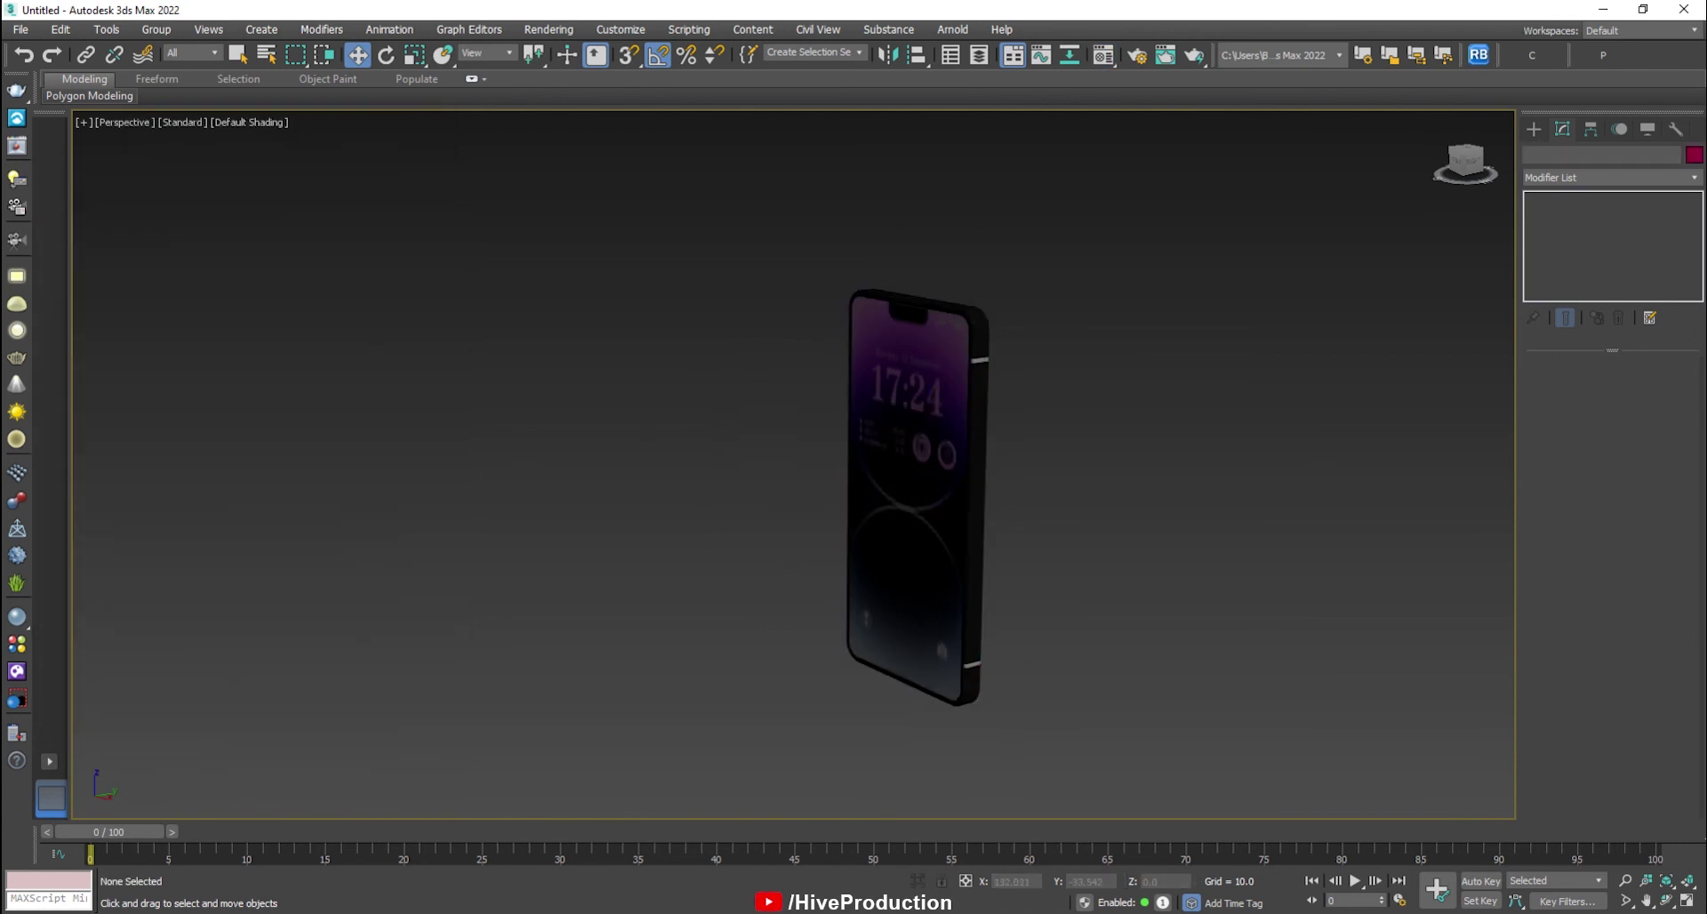
Create a target camera aimed at the phone's screen side from the Top view and look through it in a maximized viewport.
scroll(968, 552, up, 2)
scroll(979, 398, up, 3)
scroll(979, 399, down, 3)
middle_drag(863, 544, 953, 544)
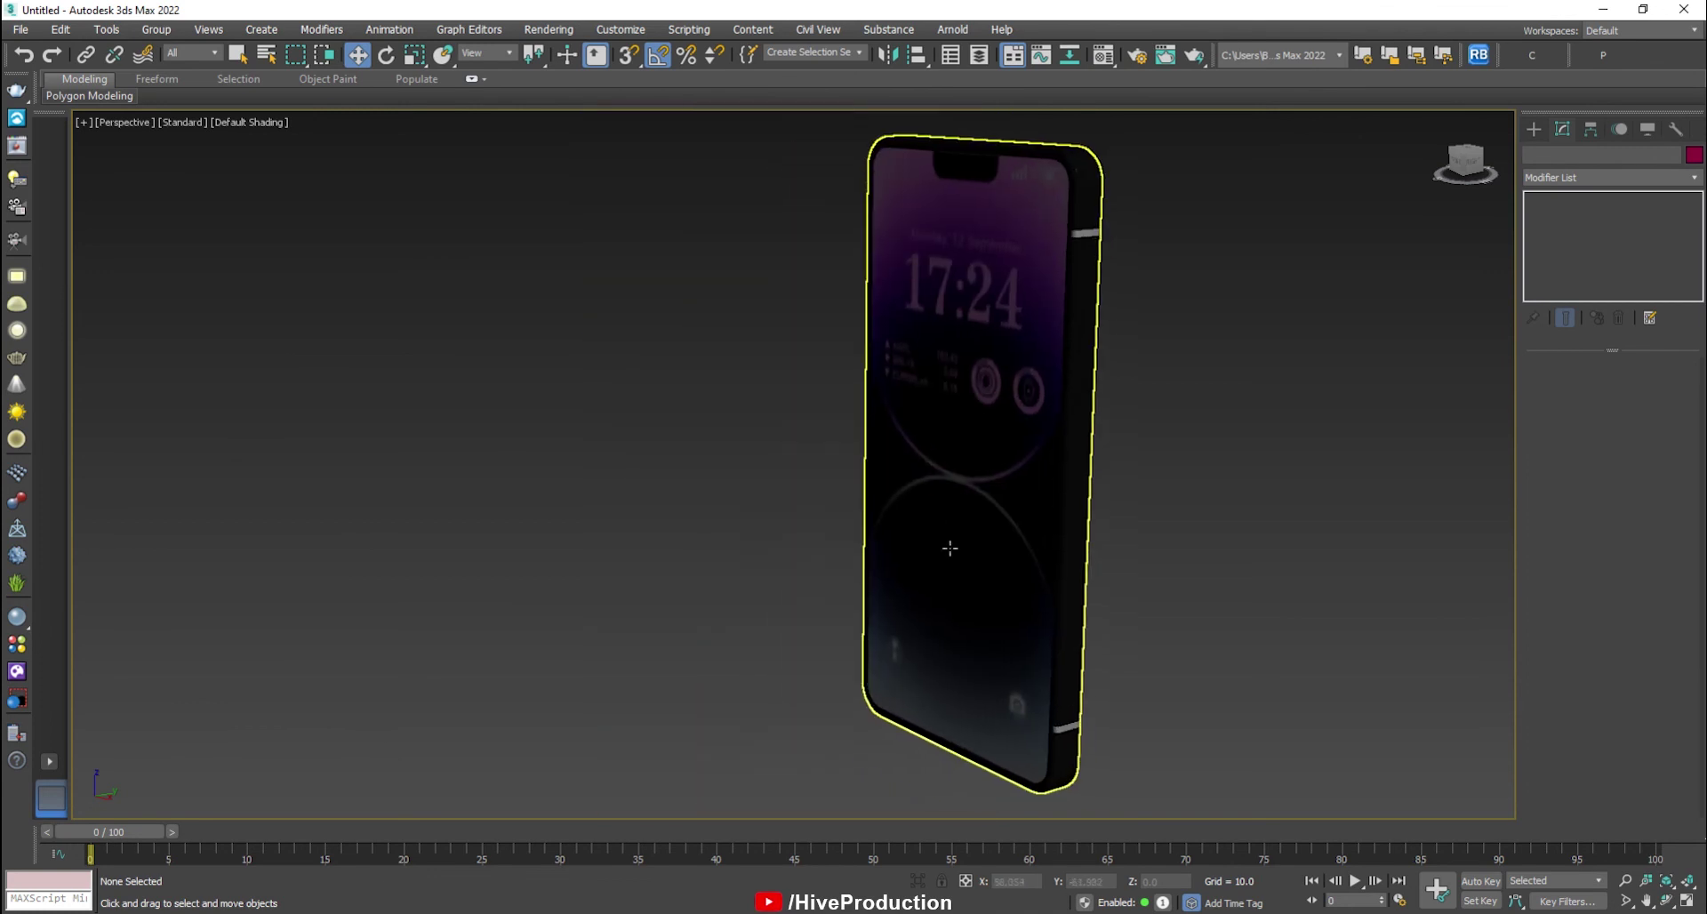
click(1534, 129)
click(1602, 157)
key(alt+w)
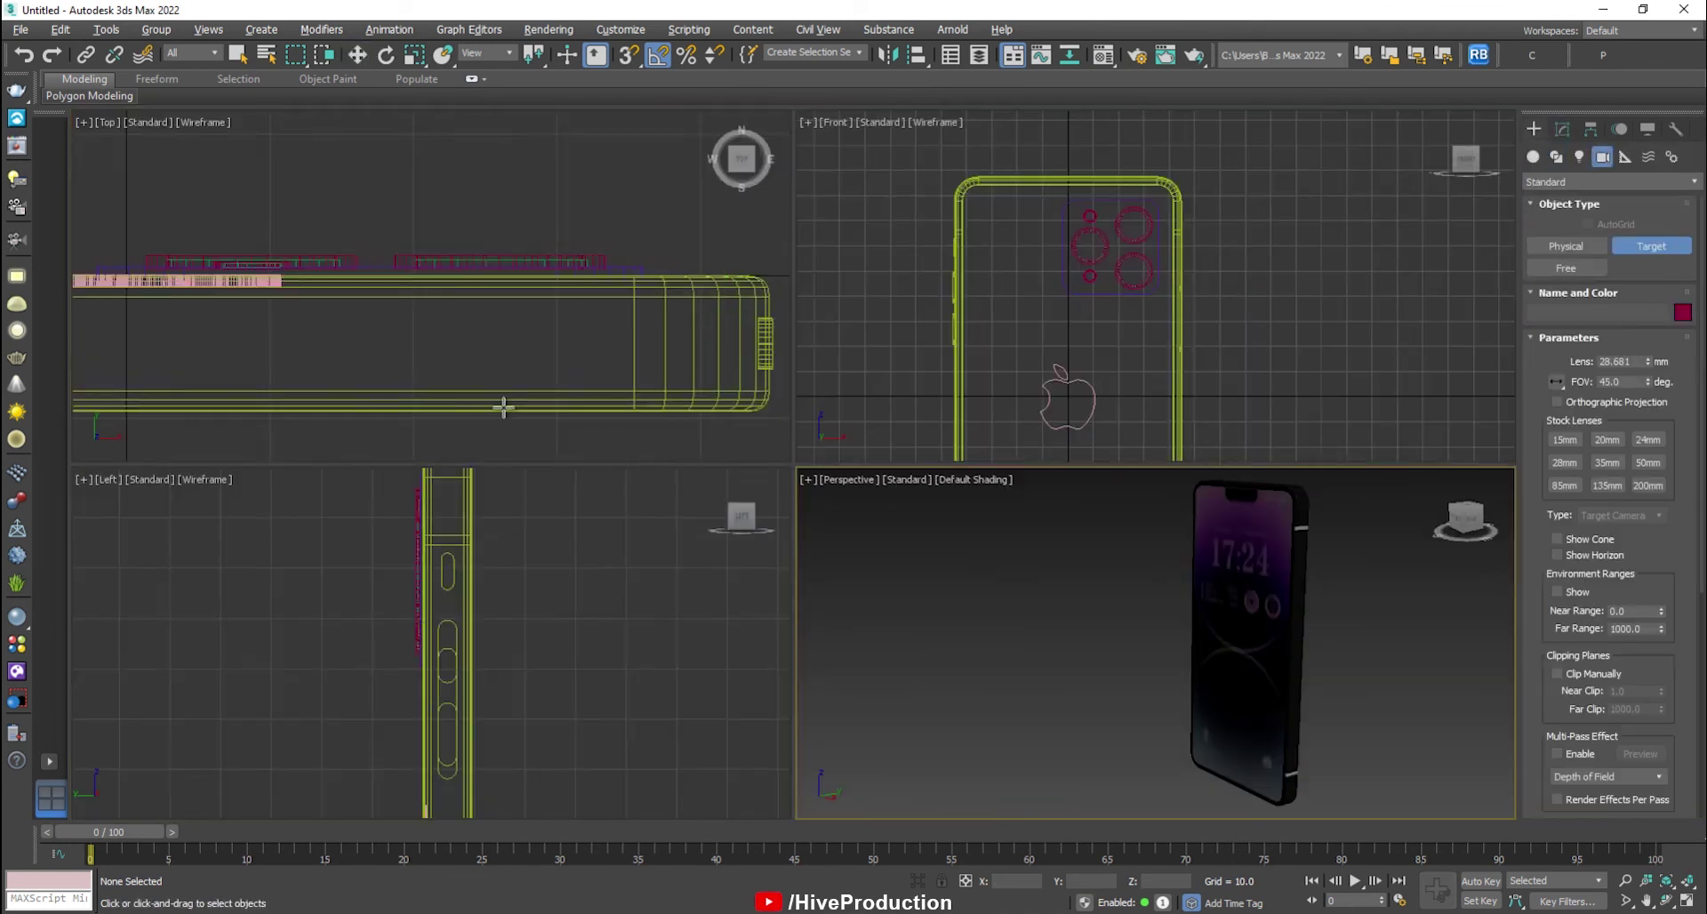
scroll(548, 377, down, 5)
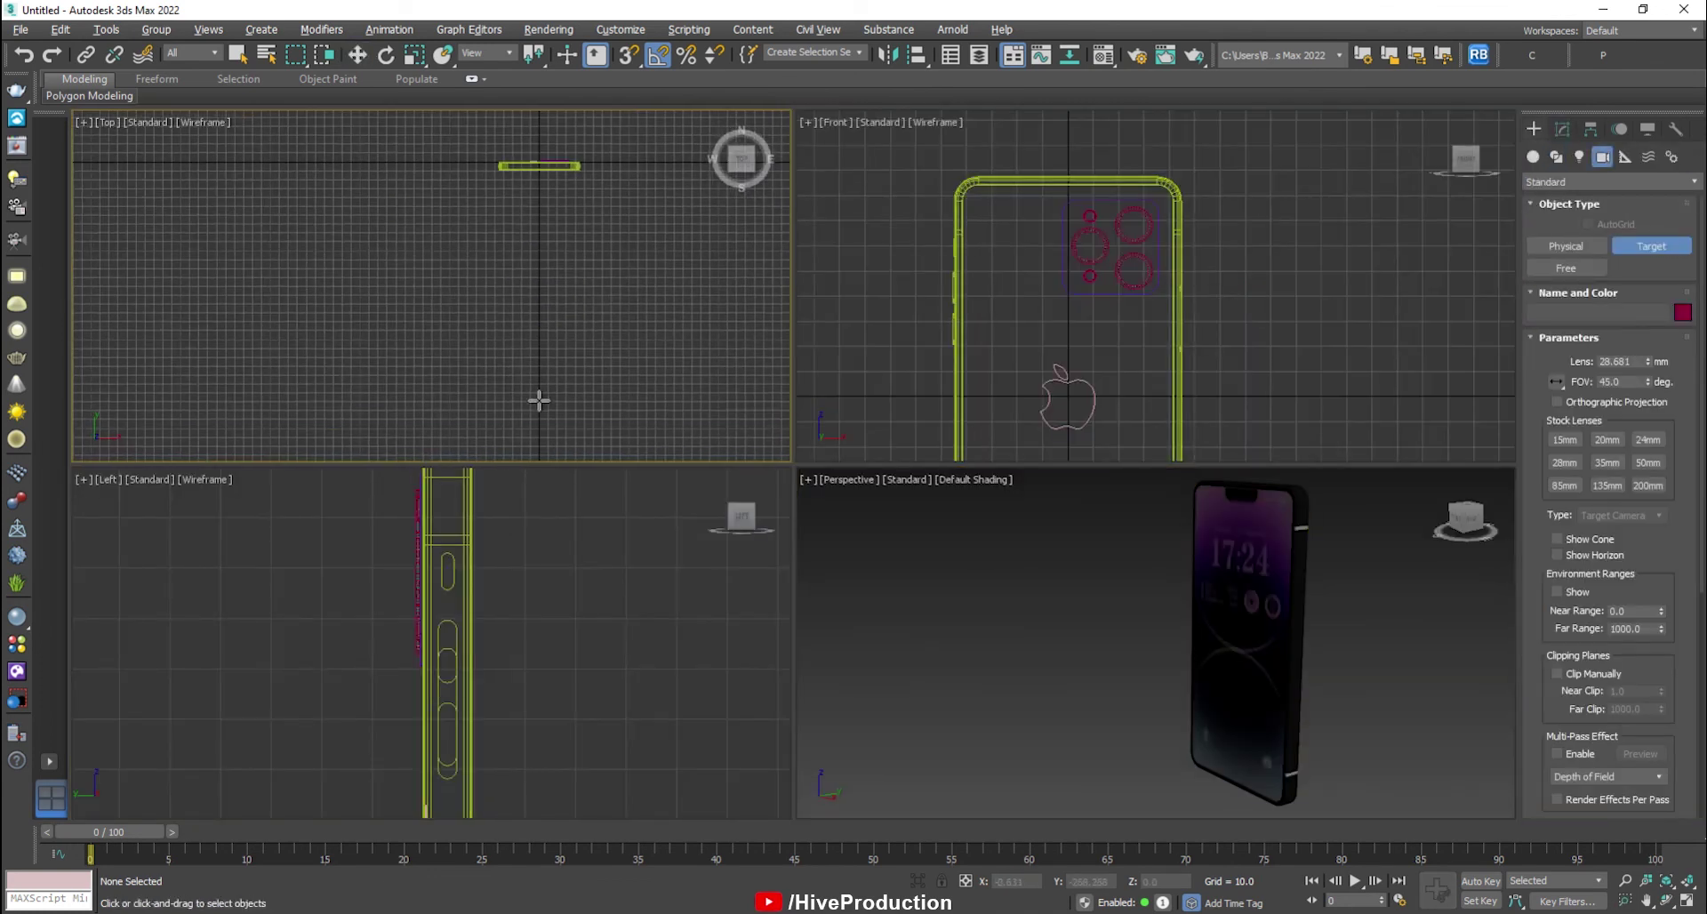
drag(539, 401, 538, 187)
right_click(1395, 560)
key(c)
key(alt+w)
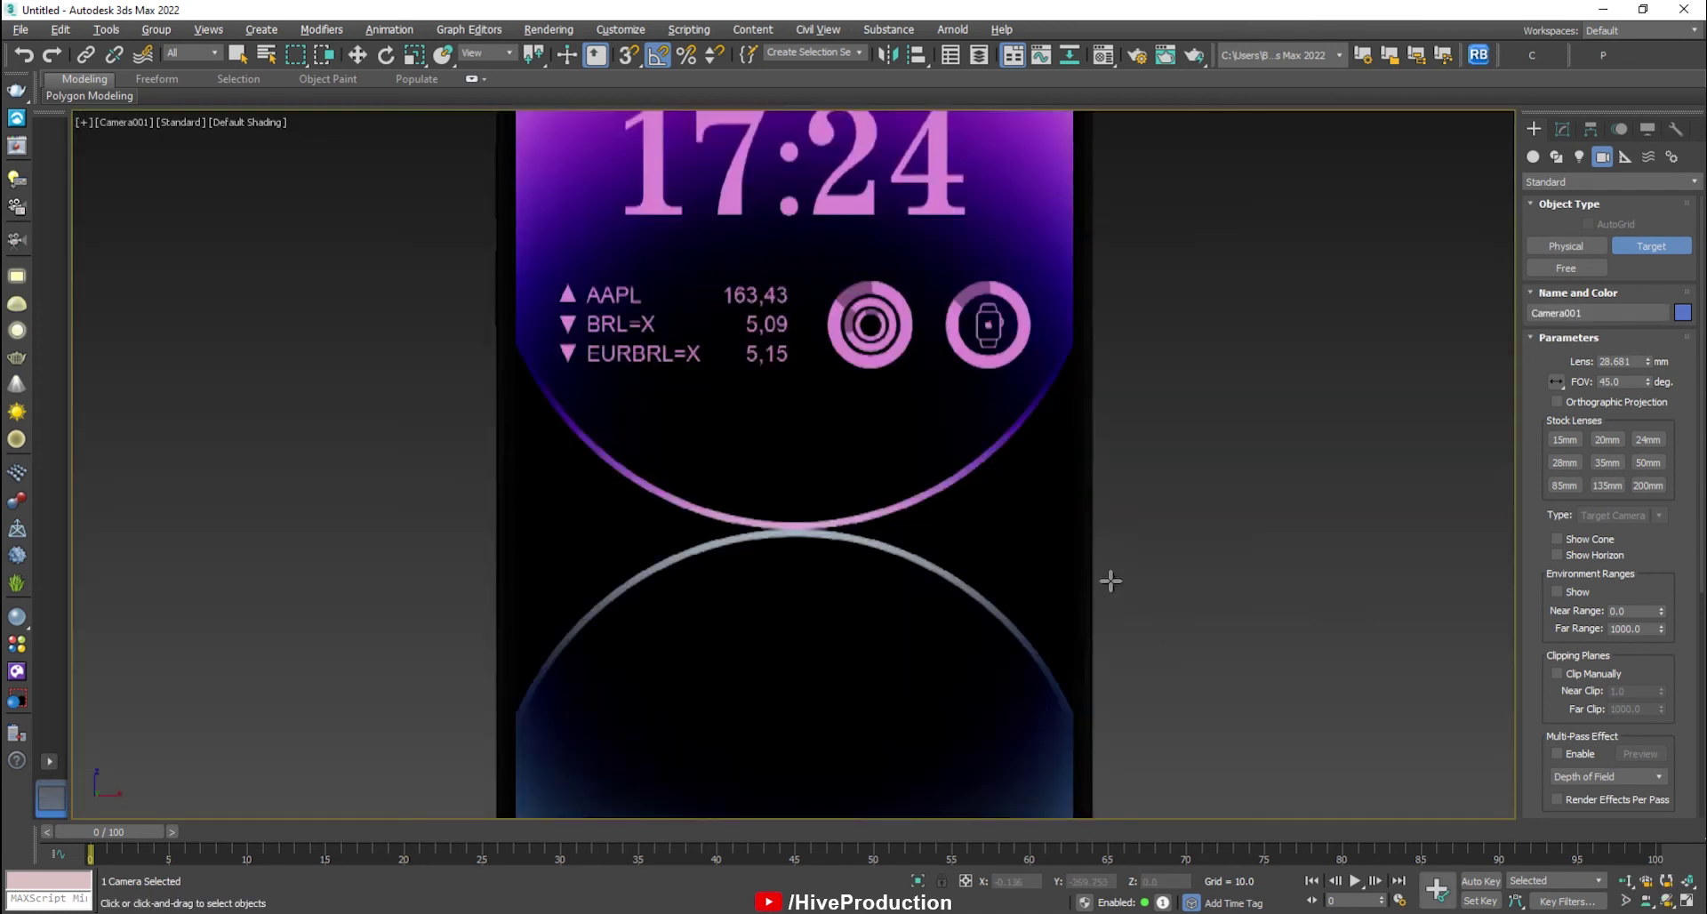
Pull the camera view back to frame the whole phone and rotate the phone about its vertical axis to an angled pose.
drag(940, 538, 940, 540)
click(829, 452)
key(e)
drag(864, 354, 1005, 372)
key(w)
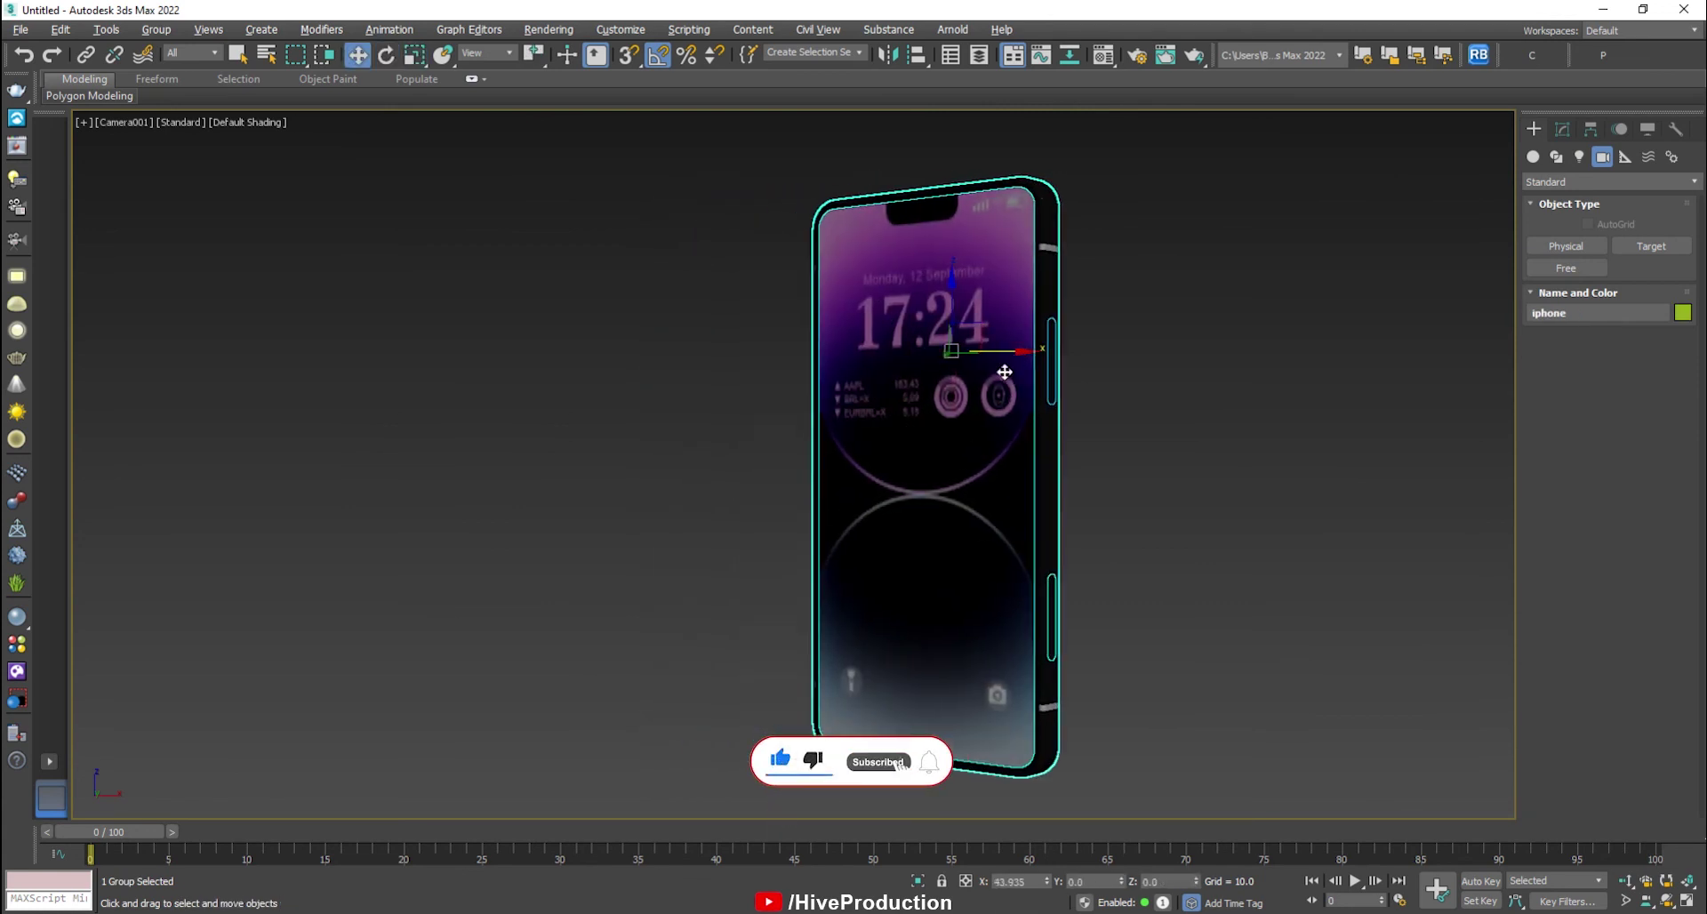
Copy the phone group to one side and rotate the copy 180 degrees about the vertical axis to show its back.
mouse_move(1011, 353)
shift+mouse_down()
mouse_move(1286, 353)
mouse_move(1126, 345)
shift+mouse_up()
click(861, 536)
key(e)
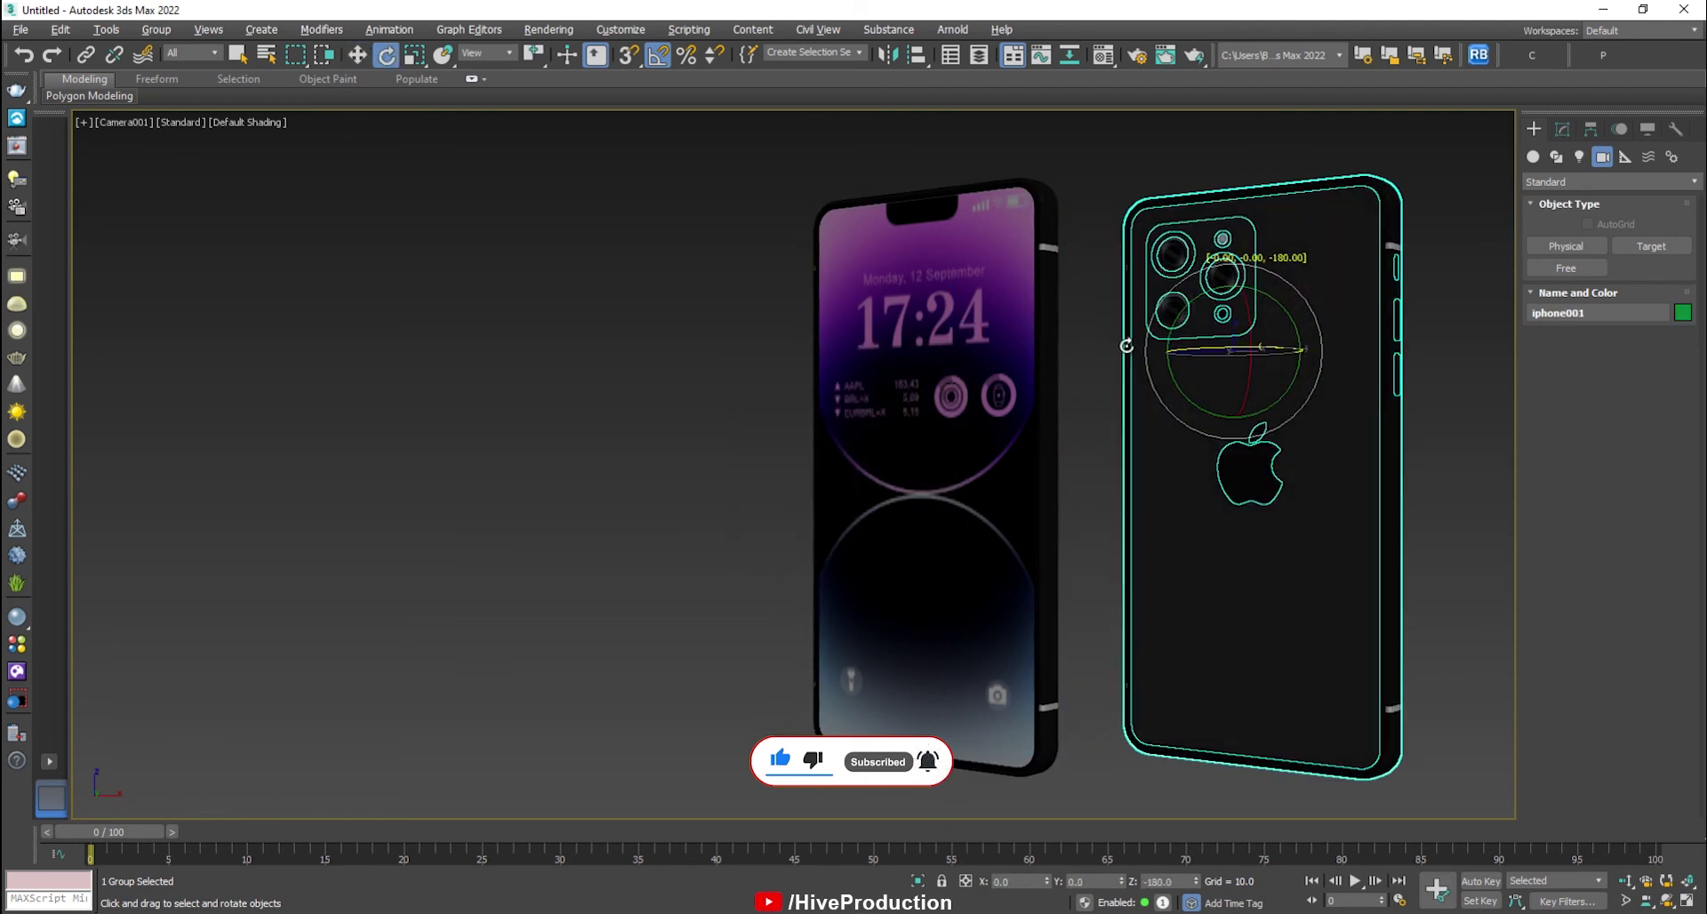
Move the two phones together so they stand overlapping, with the rear-facing copy just behind the front-facing phone.
key(w)
drag(1285, 358, 1124, 359)
click(1001, 371)
drag(1001, 372, 1107, 392)
key(alt+w)
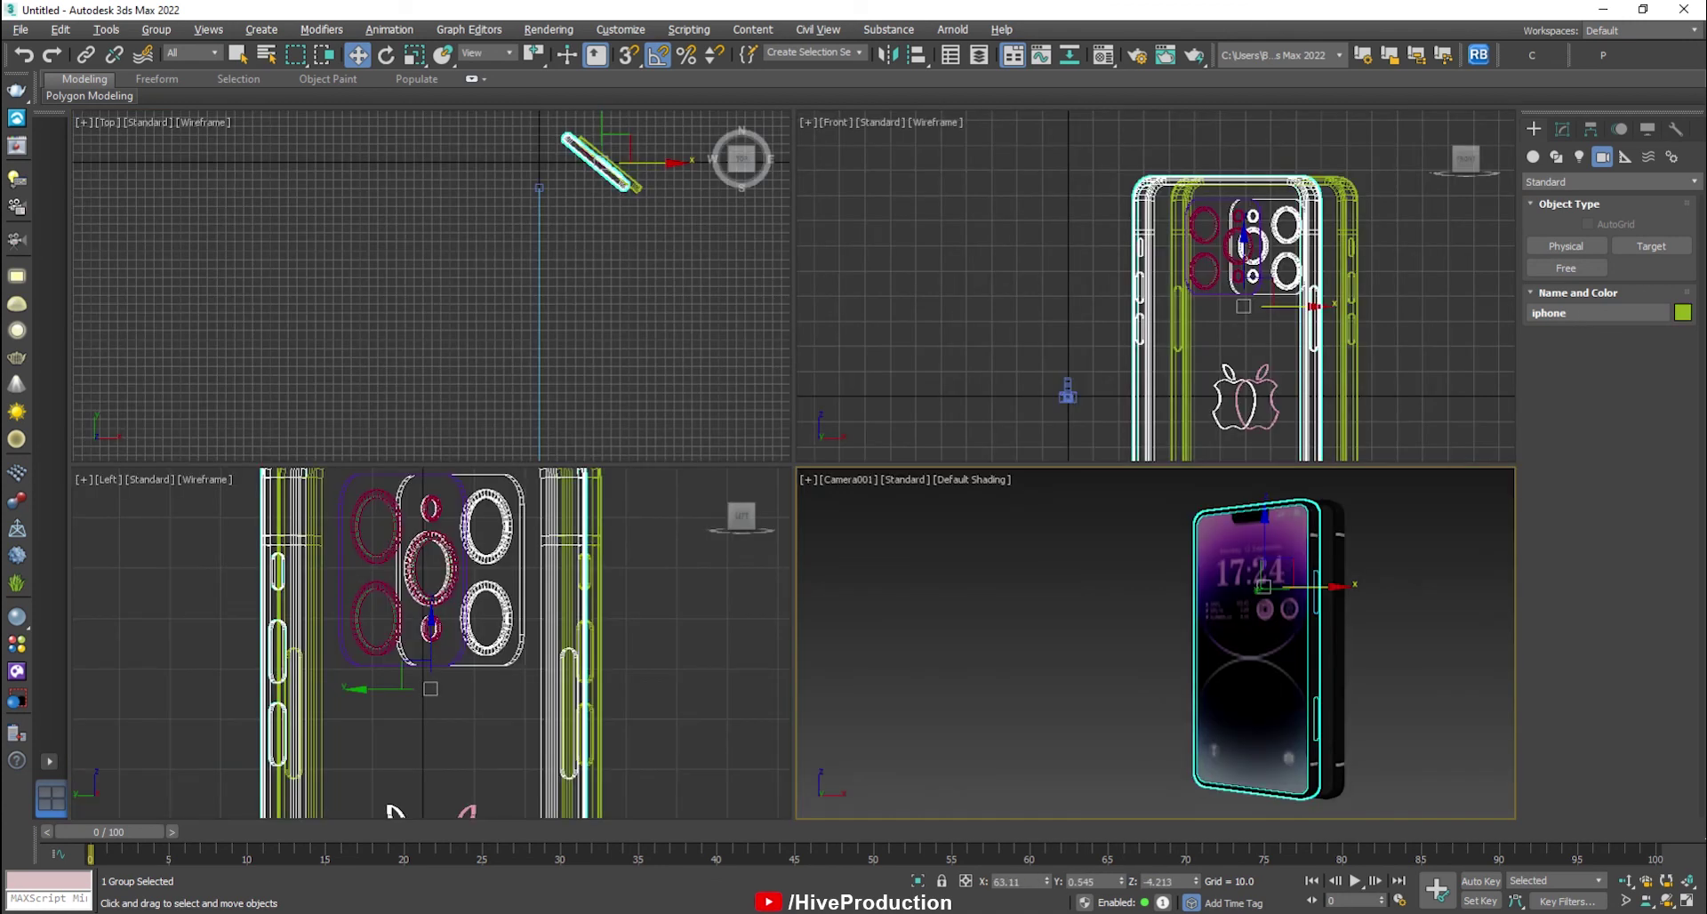
scroll(618, 146, up, 3)
middle_drag(618, 147, 344, 306)
drag(425, 240, 489, 301)
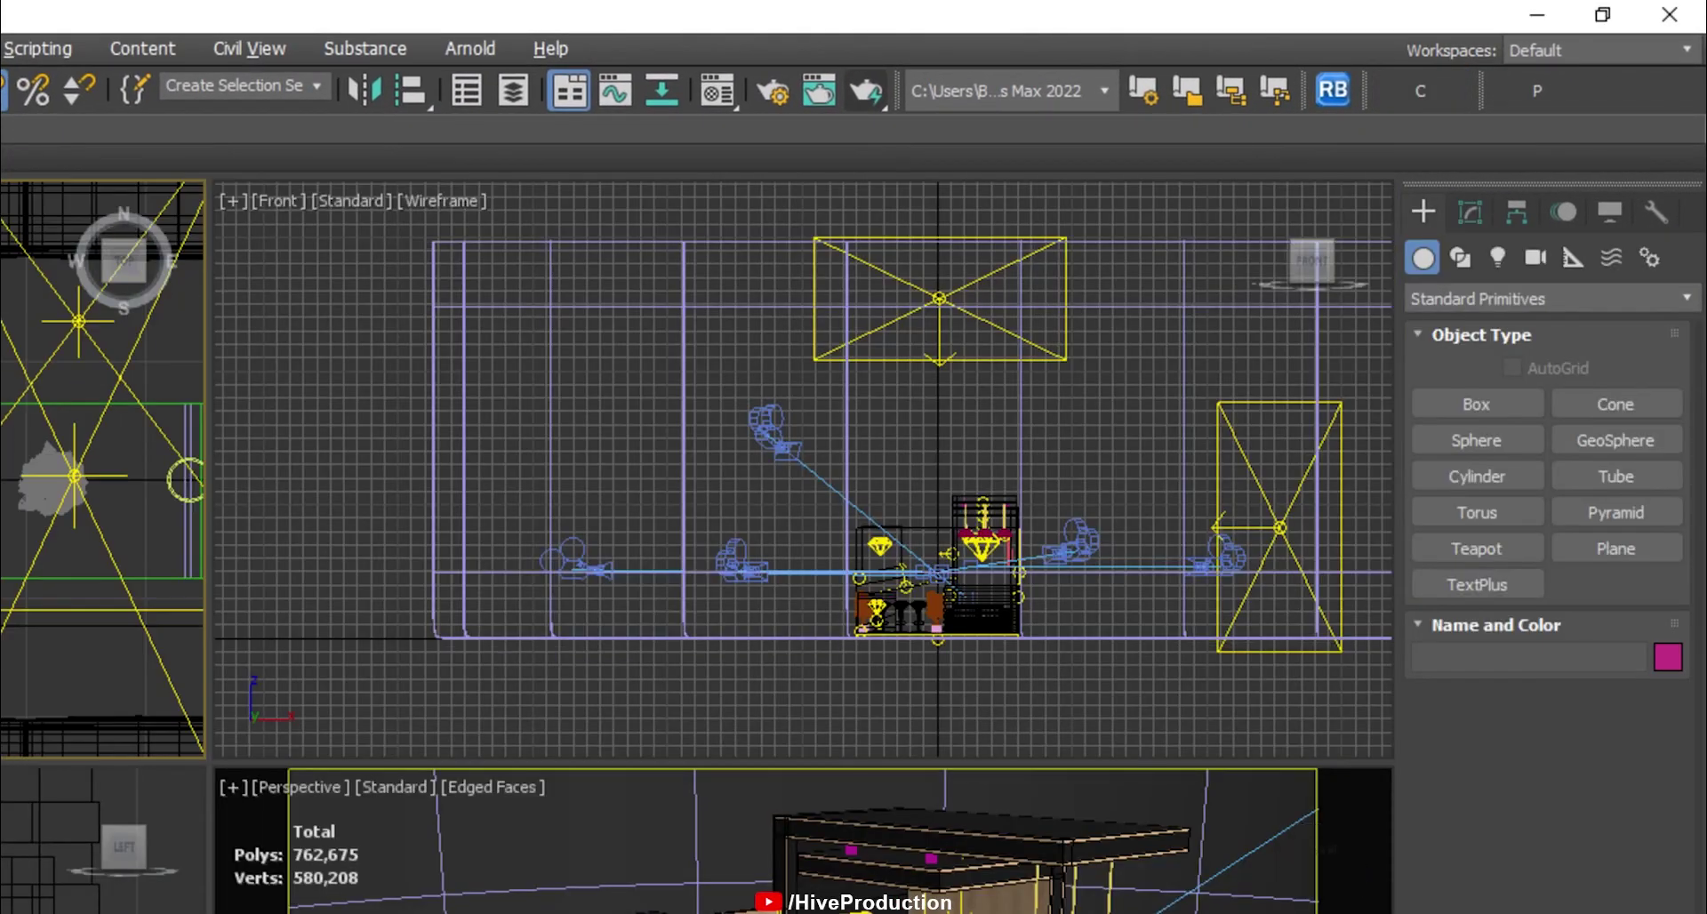
Paste the copied phones into the stall scene, merging duplicate-named objects under new names such as Shape1dhf and Cylinder008dff.
click(770, 909)
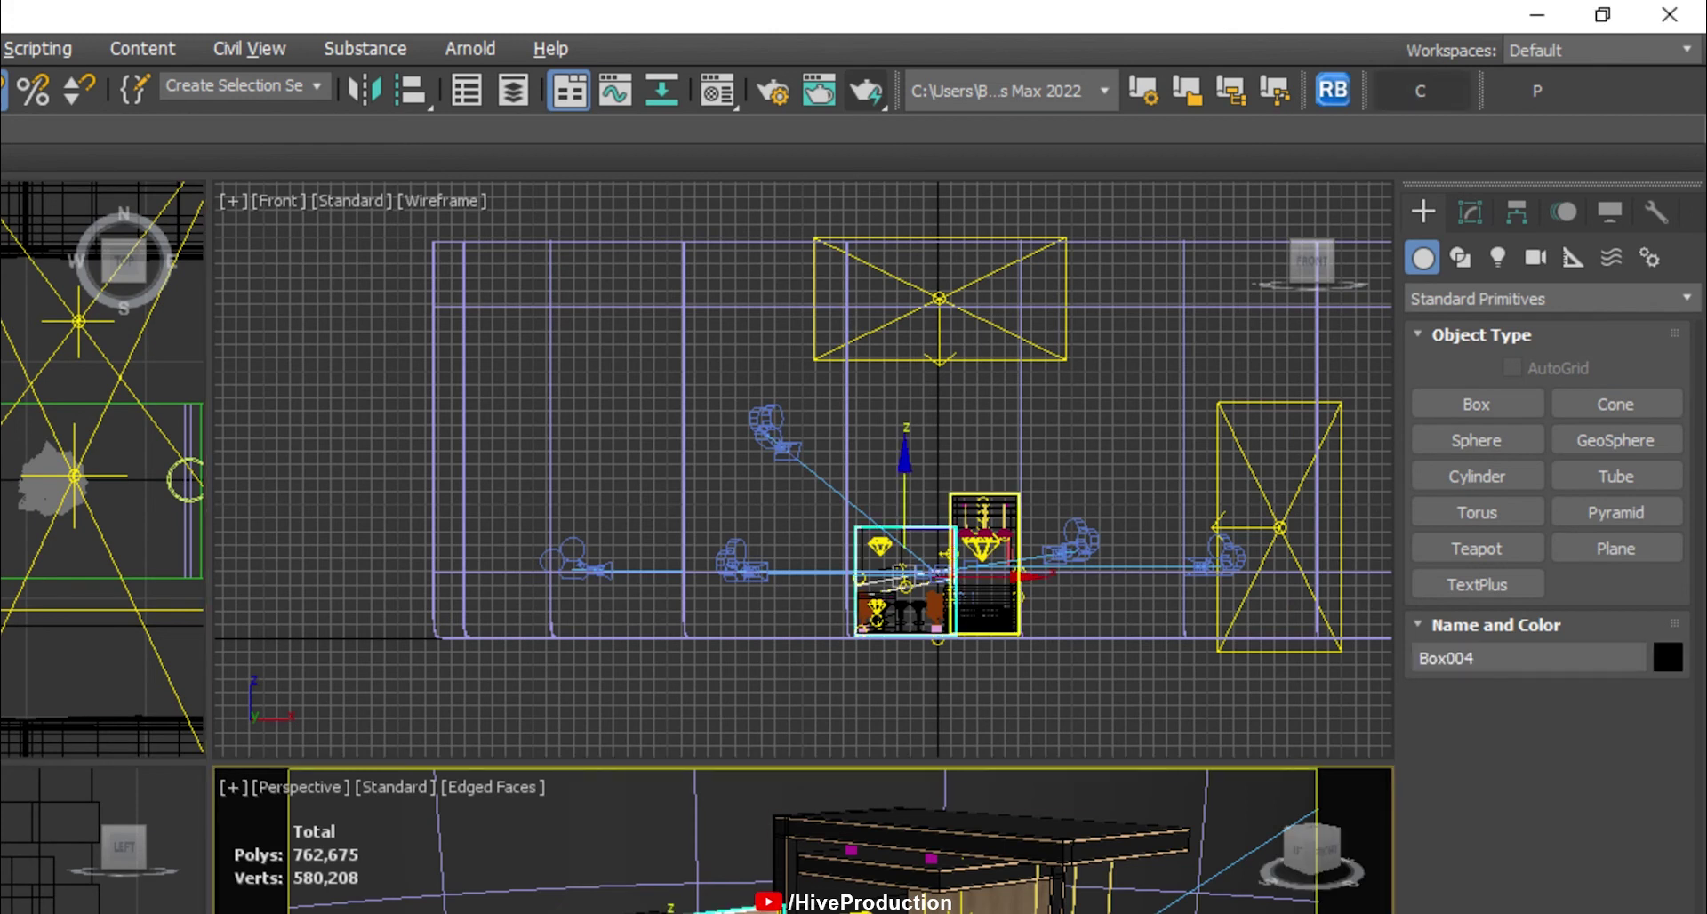
click(1539, 91)
key(Return)
text(dfh)
key(Return)
text(dfhd)
key(Return)
text(fh)
key(Return)
text(dfj)
key(Return)
key(Return)
key(Return)
key(Return)
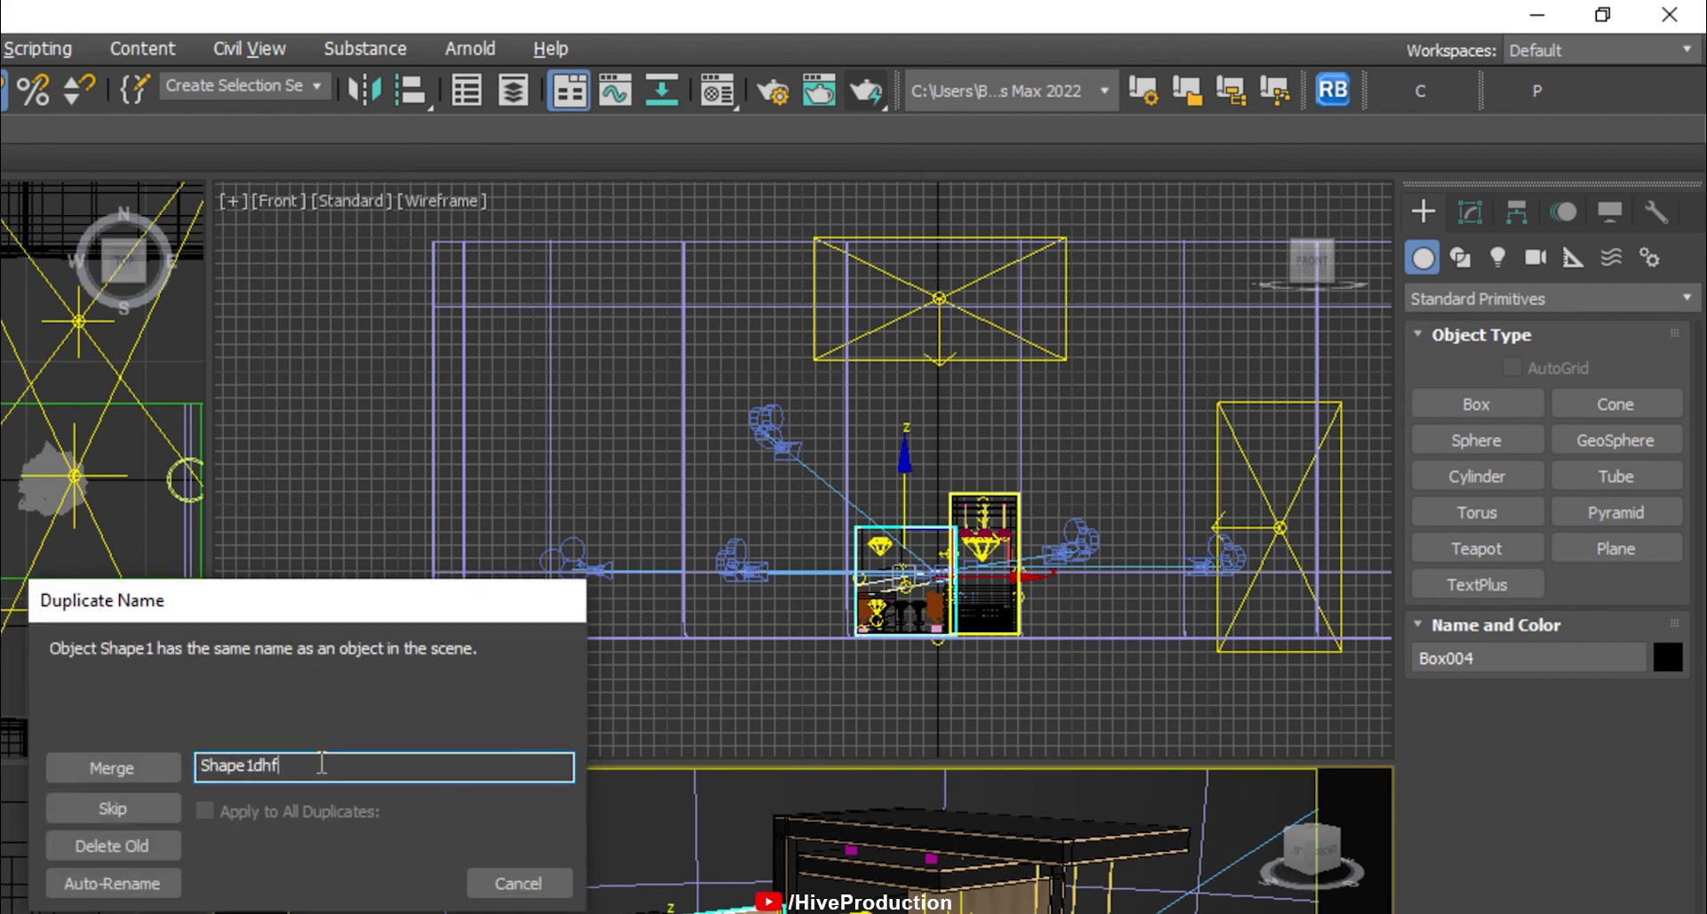
text(dfh)
key(Return)
text(dfj)
key(Return)
text(dff)
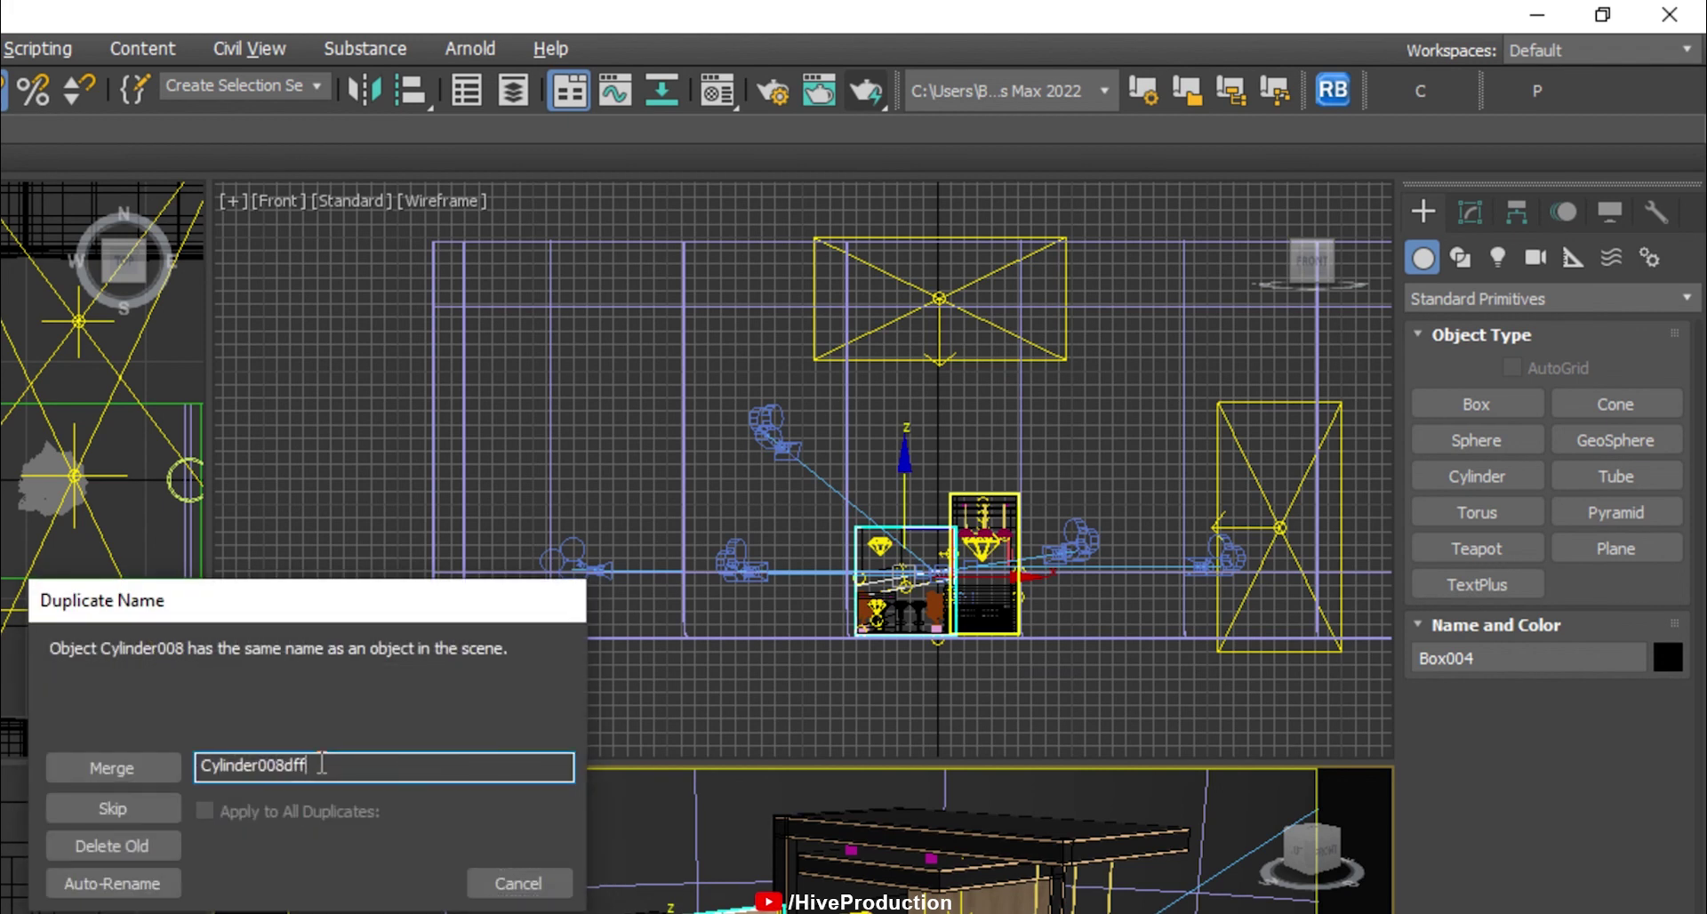
key(Return)
text(dfg)
key(Return)
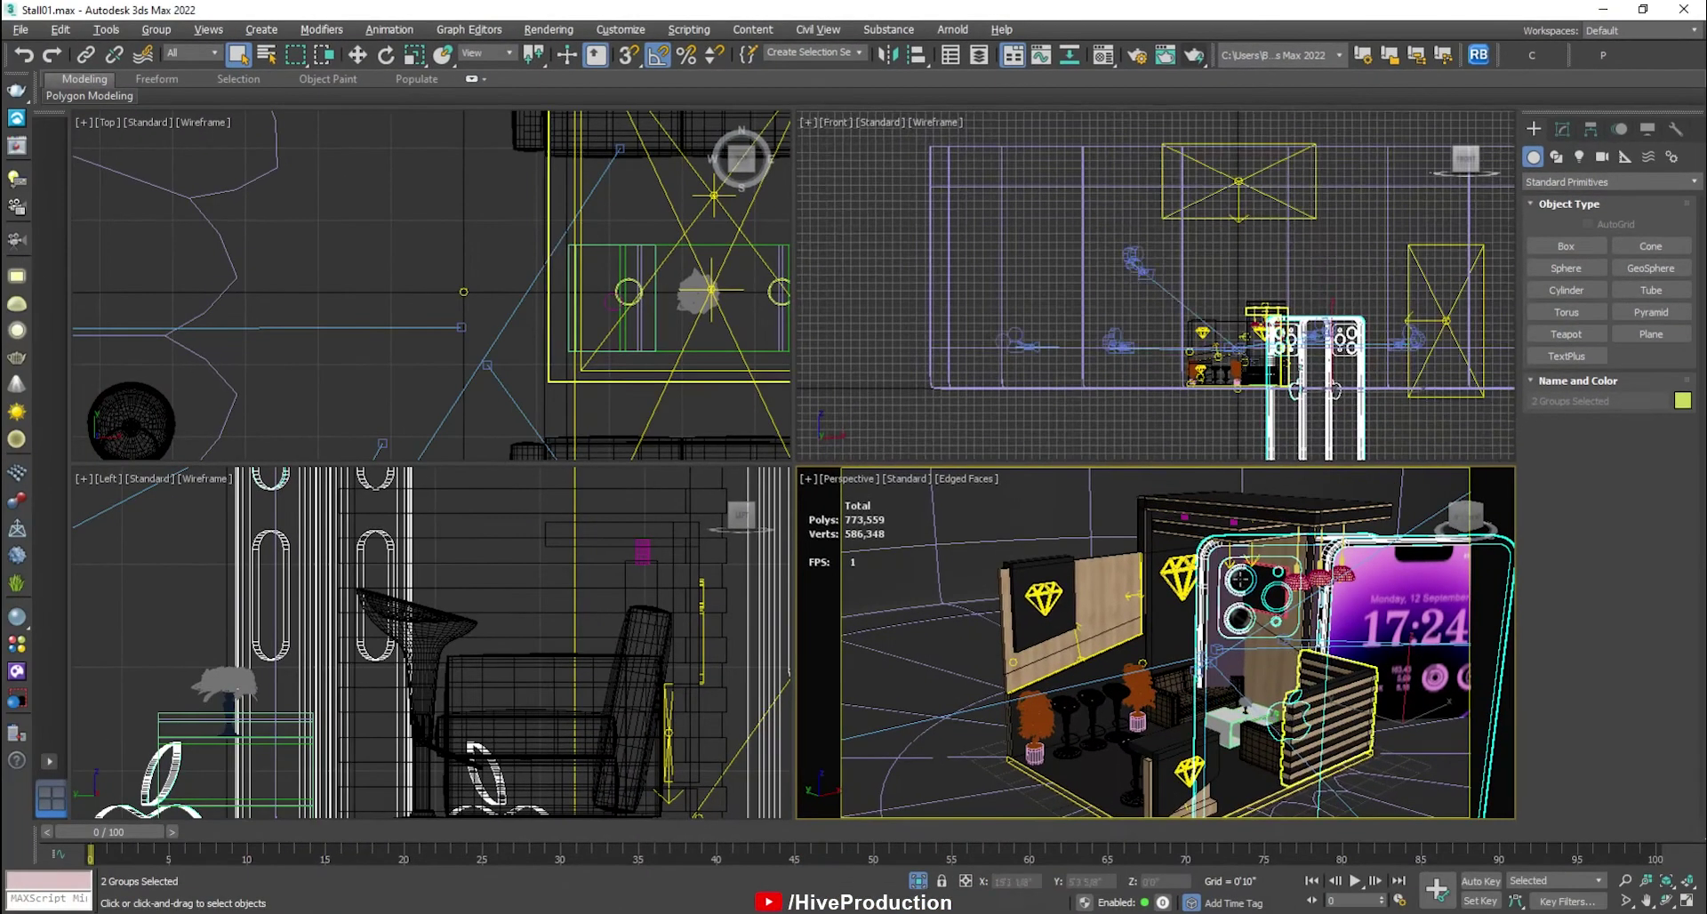
Scale both pasted phone groups down uniformly to suit the size of the exhibition stall.
scroll(1090, 569, down, 5)
middle_drag(1330, 346, 1222, 318)
scroll(1222, 319, up, 5)
key(r)
drag(1193, 219, 1170, 828)
Rotate both phones about the vertical axis in the Top view until they run parallel to the grid.
middle_drag(522, 285, 249, 285)
scroll(302, 273, down, 3)
key(e)
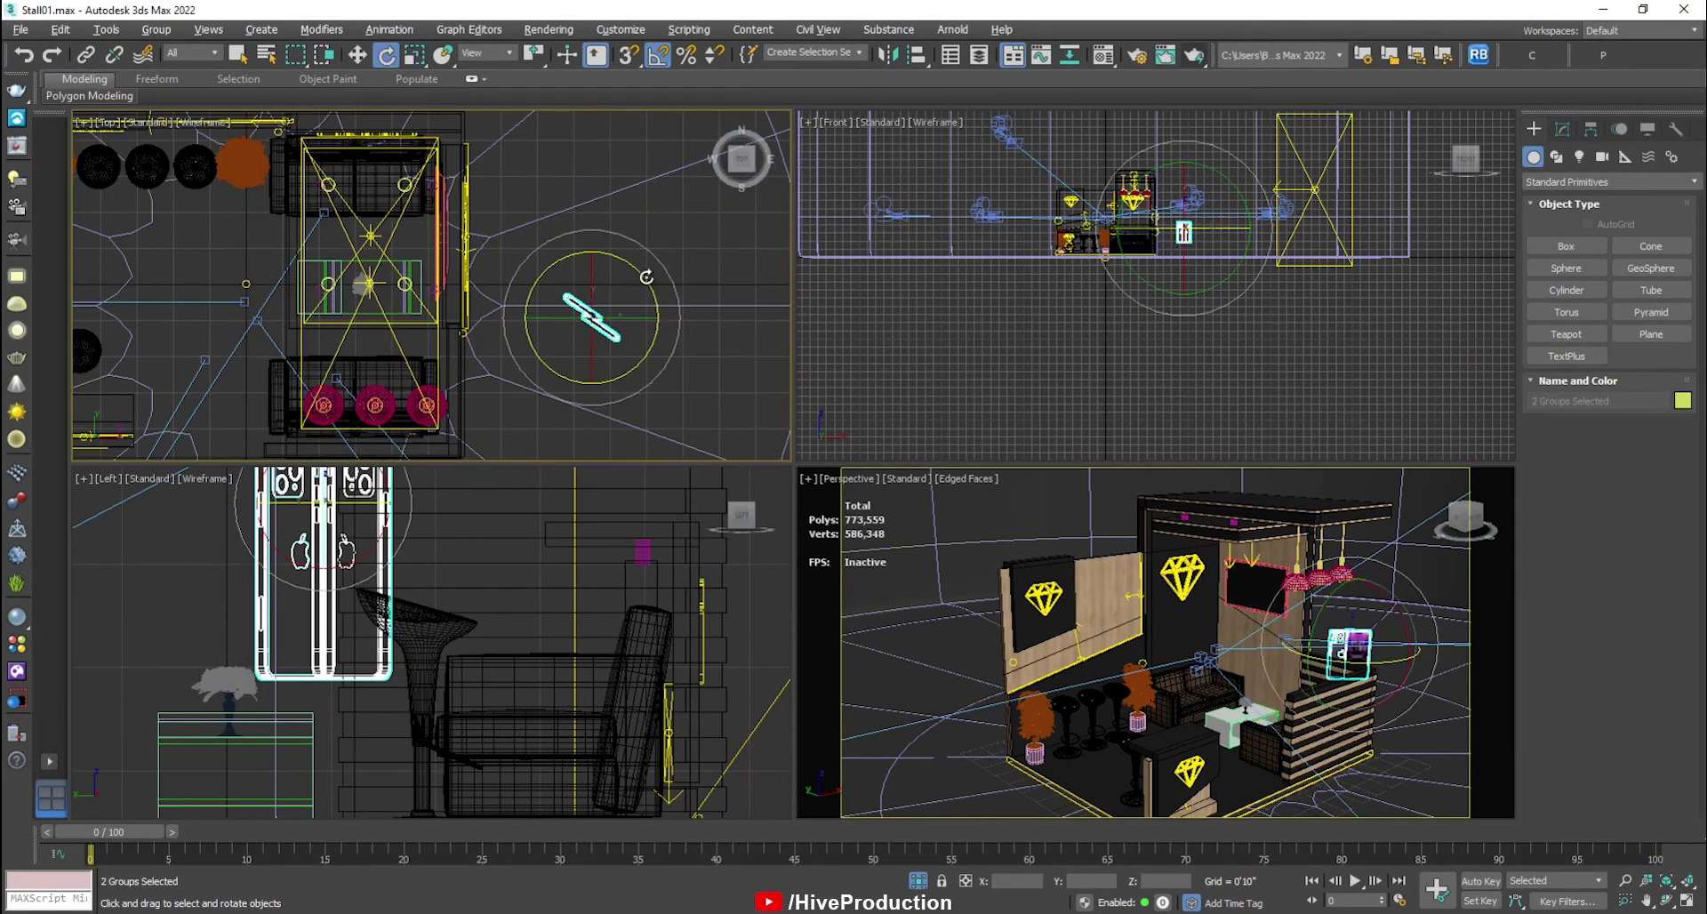
drag(668, 274, 651, 216)
scroll(574, 325, up, 4)
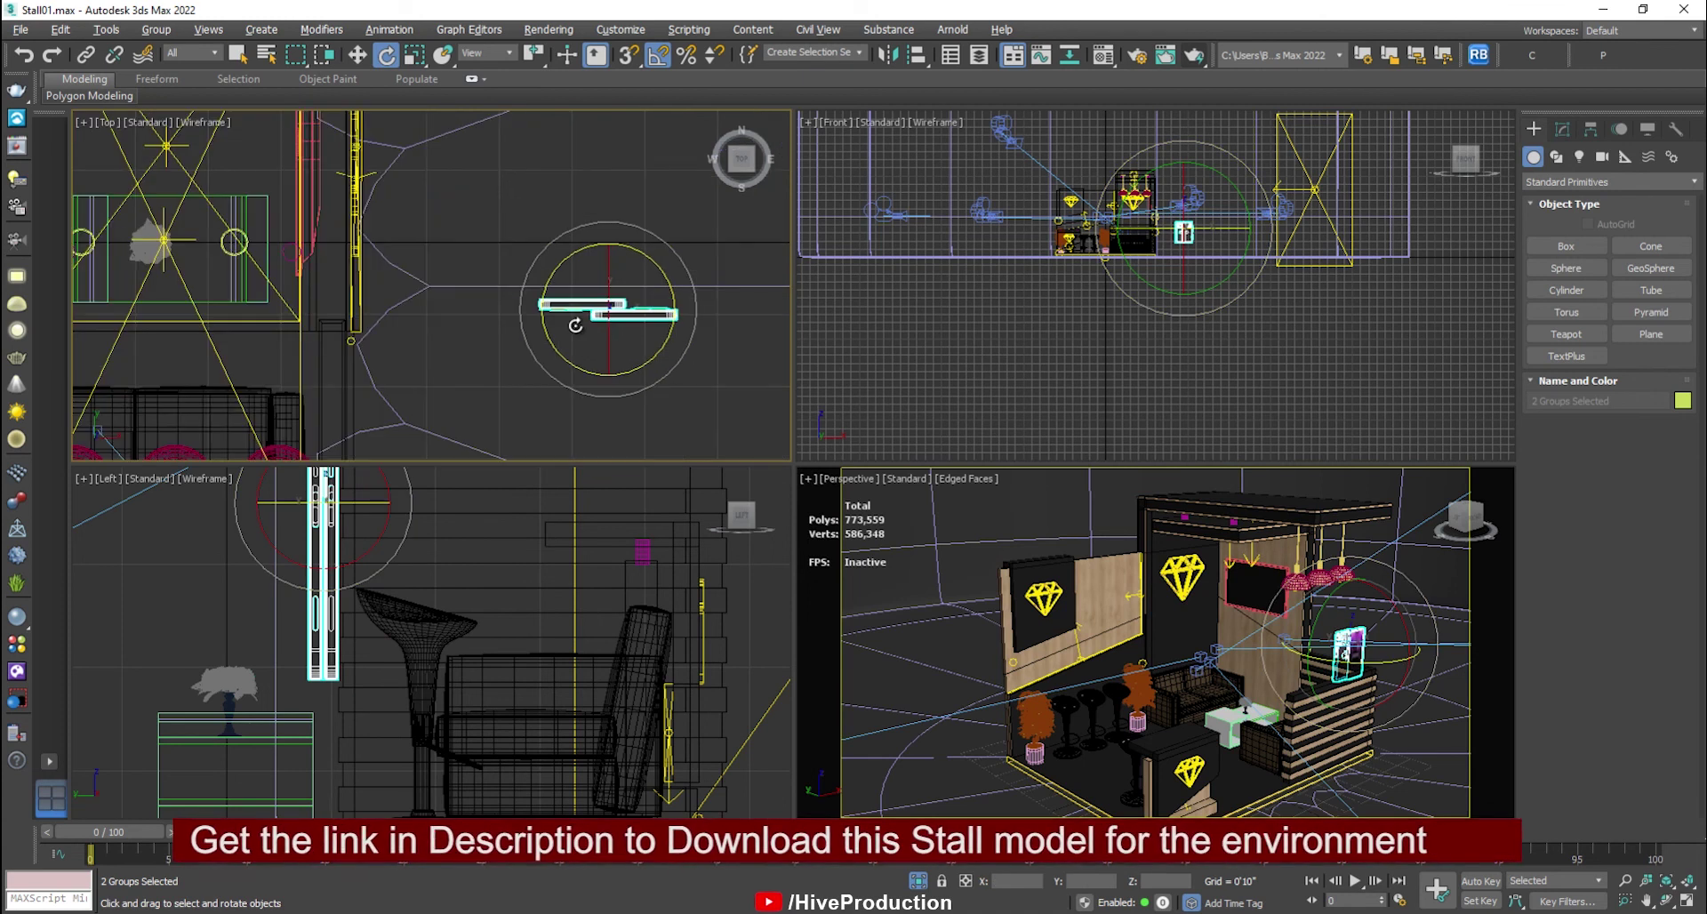
Move the phones over the stall's table beside the plant and scale them down further.
click(608, 287)
click(614, 307)
key(w)
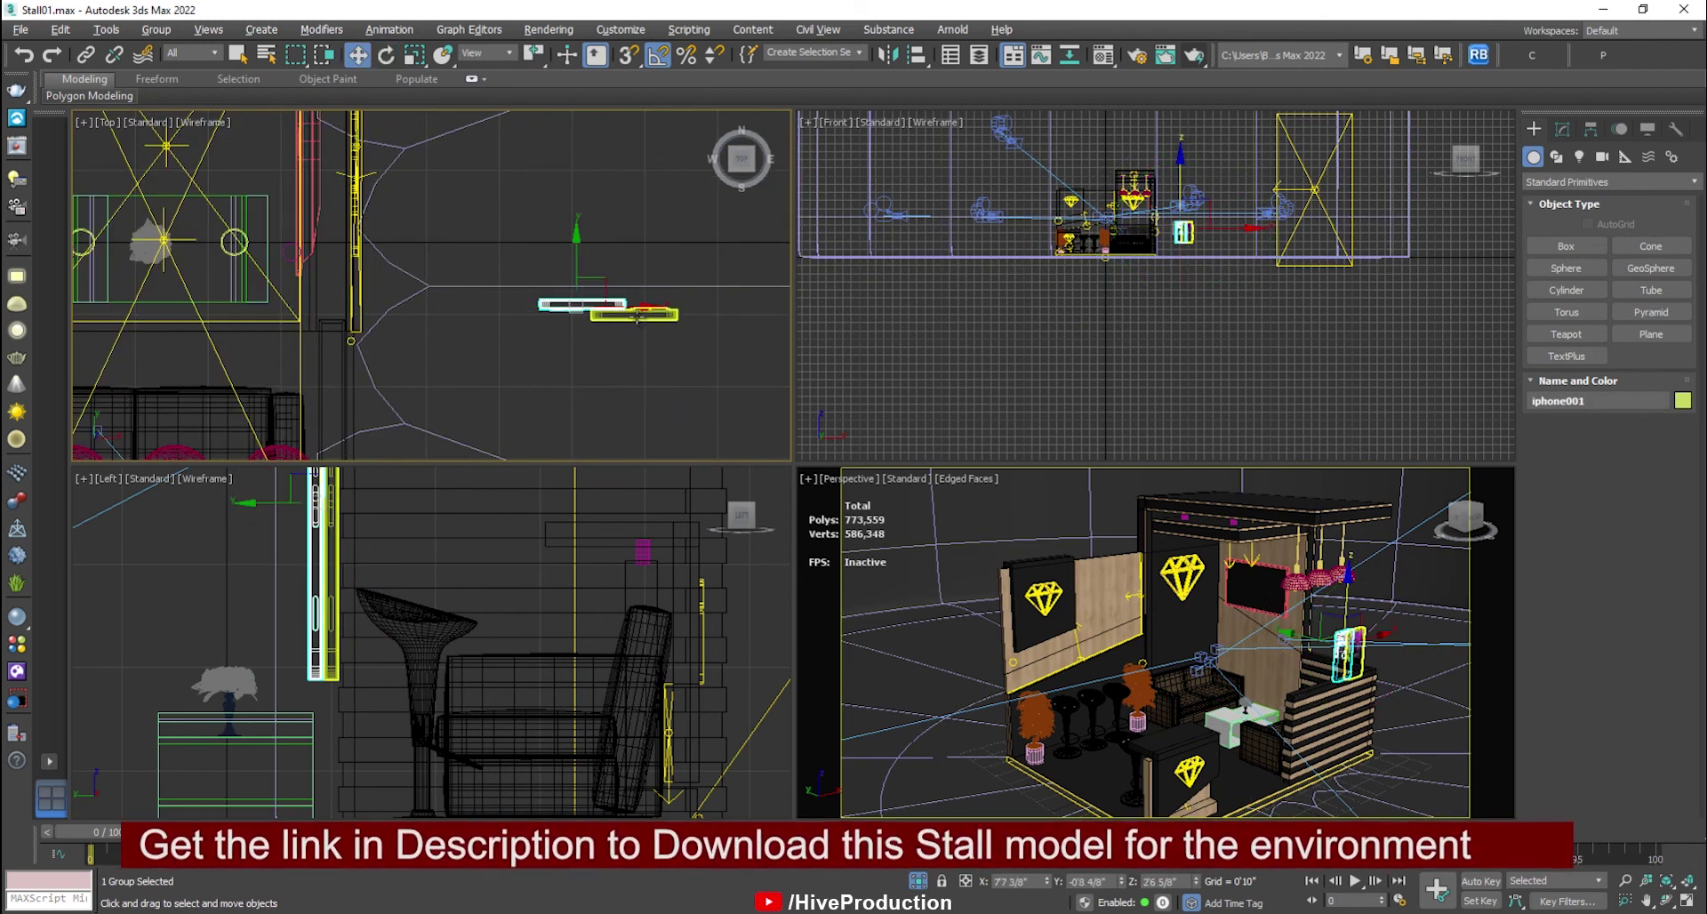
drag(630, 285, 138, 196)
middle_drag(138, 196, 422, 227)
scroll(414, 267, up, 2)
key(r)
drag(405, 229, 409, 368)
Rotate both phones -90 degrees about the X axis so they lie flat.
scroll(400, 241, up, 3)
key(e)
drag(417, 249, 421, 165)
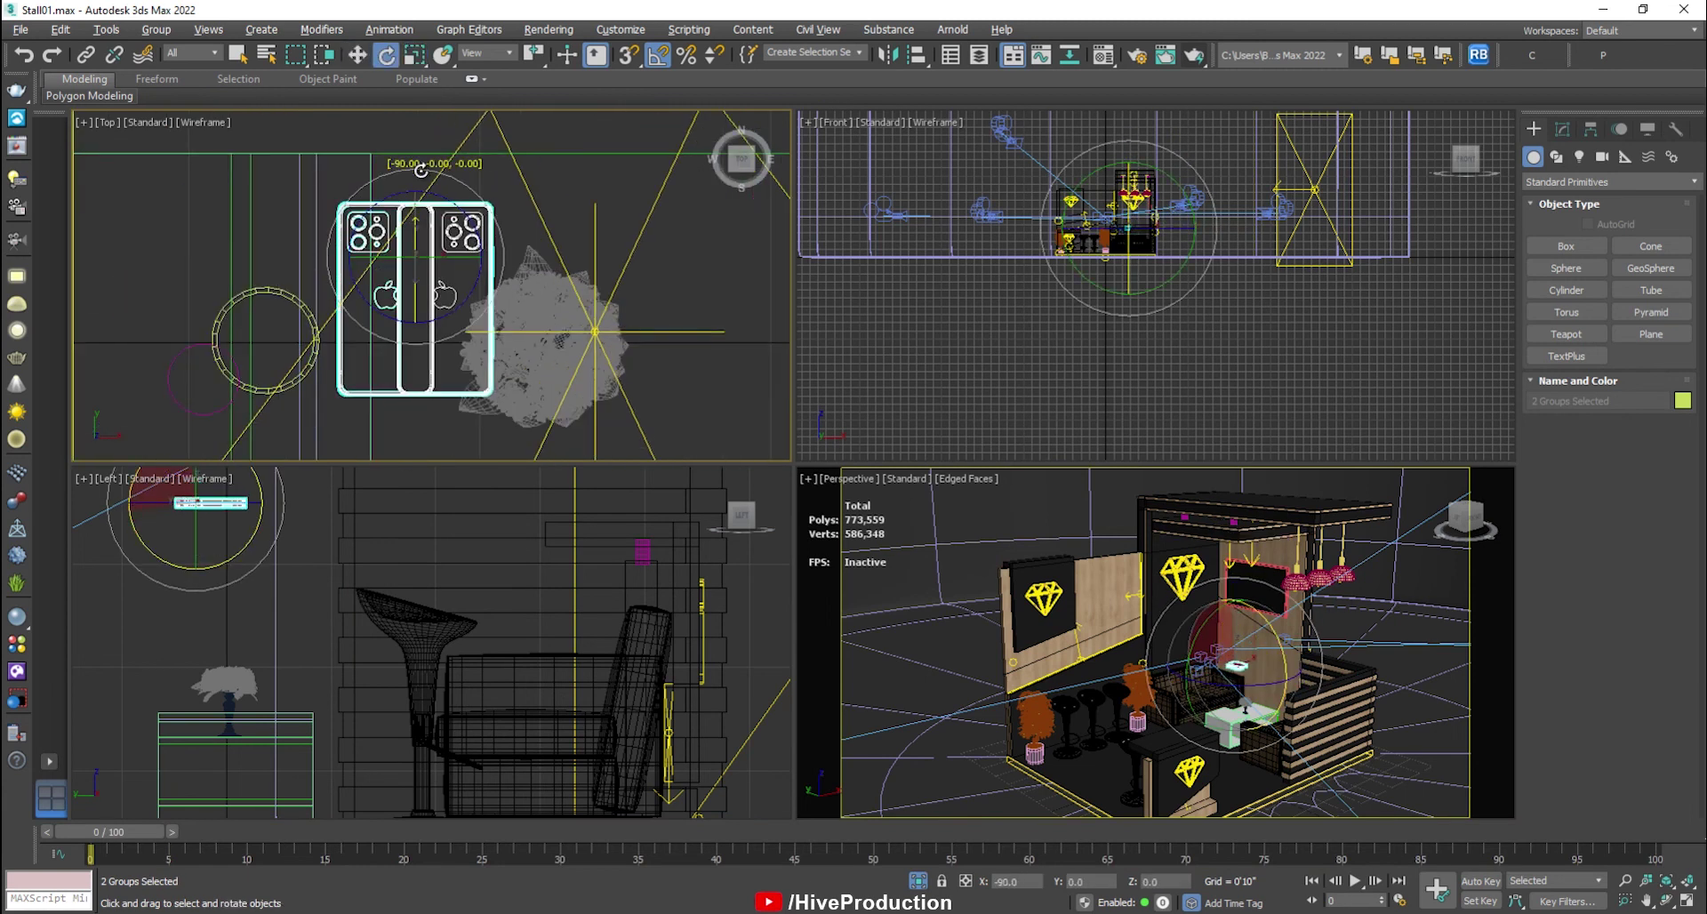
Position the flat phones over one end of the white table and lower them towards the tabletop.
scroll(434, 307, down, 3)
middle_drag(434, 307, 566, 307)
key(w)
drag(572, 268, 440, 304)
scroll(178, 613, down, 2)
drag(208, 614, 208, 626)
Move the screen-up phone apart from the back-up phone so they lie side by side on the table.
middle_click(1147, 680)
key(z)
alt+middle_drag(1147, 681, 1182, 743)
scroll(1182, 743, down, 4)
middle_drag(1010, 755, 950, 721)
click(996, 623)
drag(995, 624, 1032, 604)
Level the screen-up phone with the back-up phone by adjusting its height above the table.
middle_click(1122, 294)
key(z)
middle_drag(1123, 293, 1263, 382)
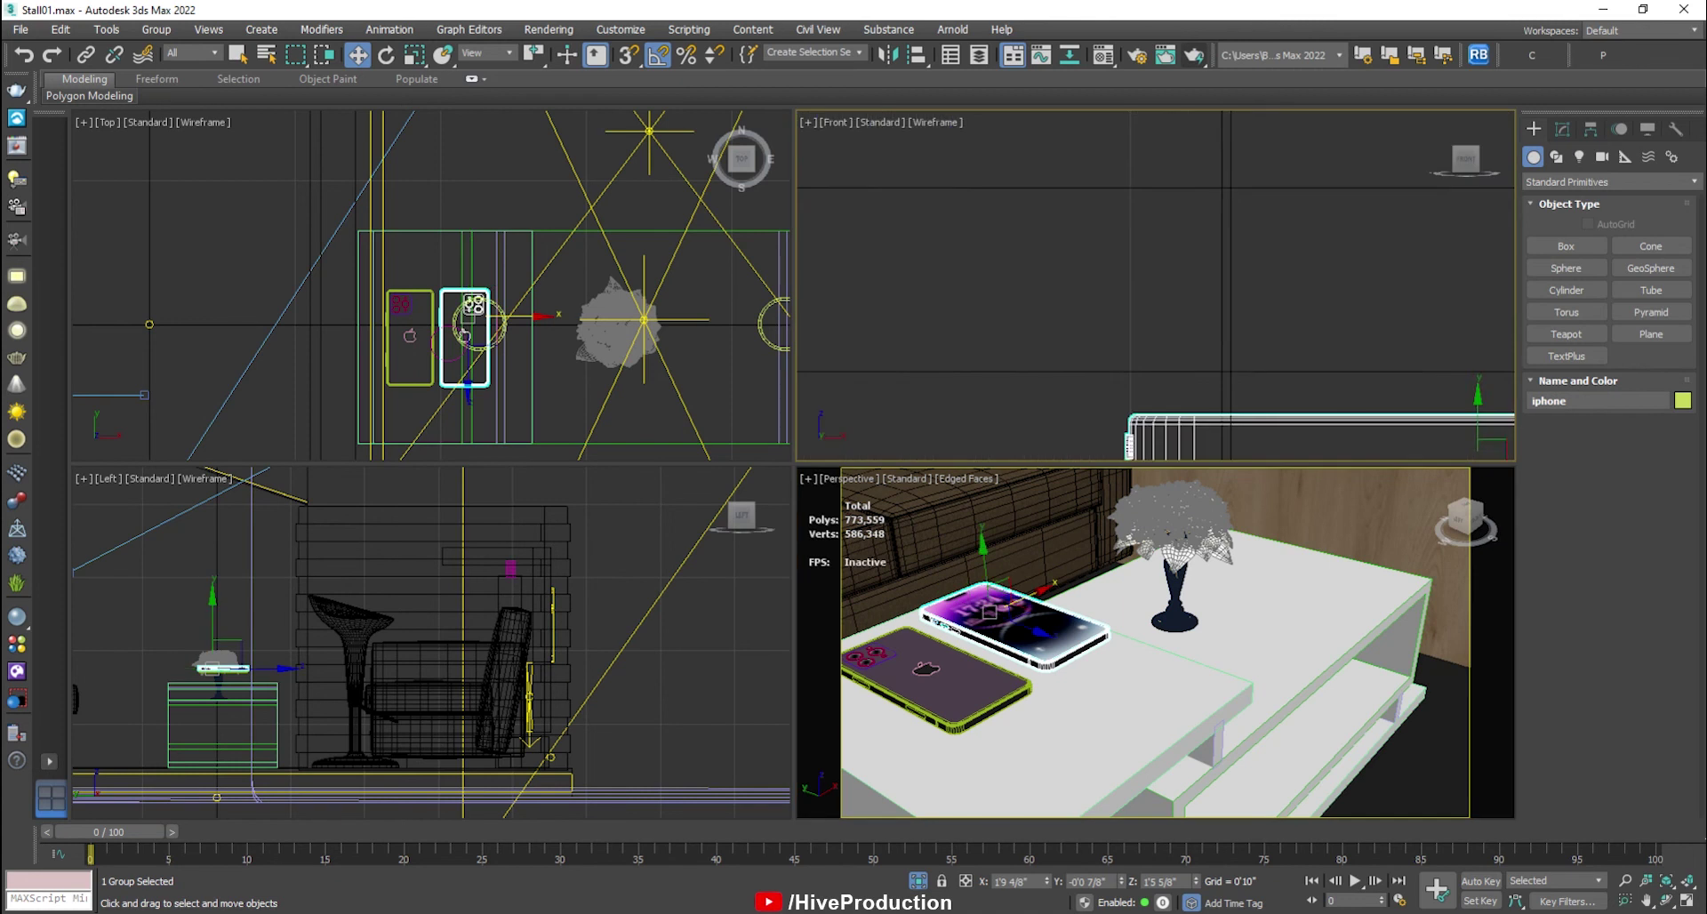
scroll(1244, 356, down, 3)
drag(1230, 318, 1227, 357)
Lower both phones together so they rest on the white tabletop.
ctrl+click(1003, 386)
middle_click(945, 611)
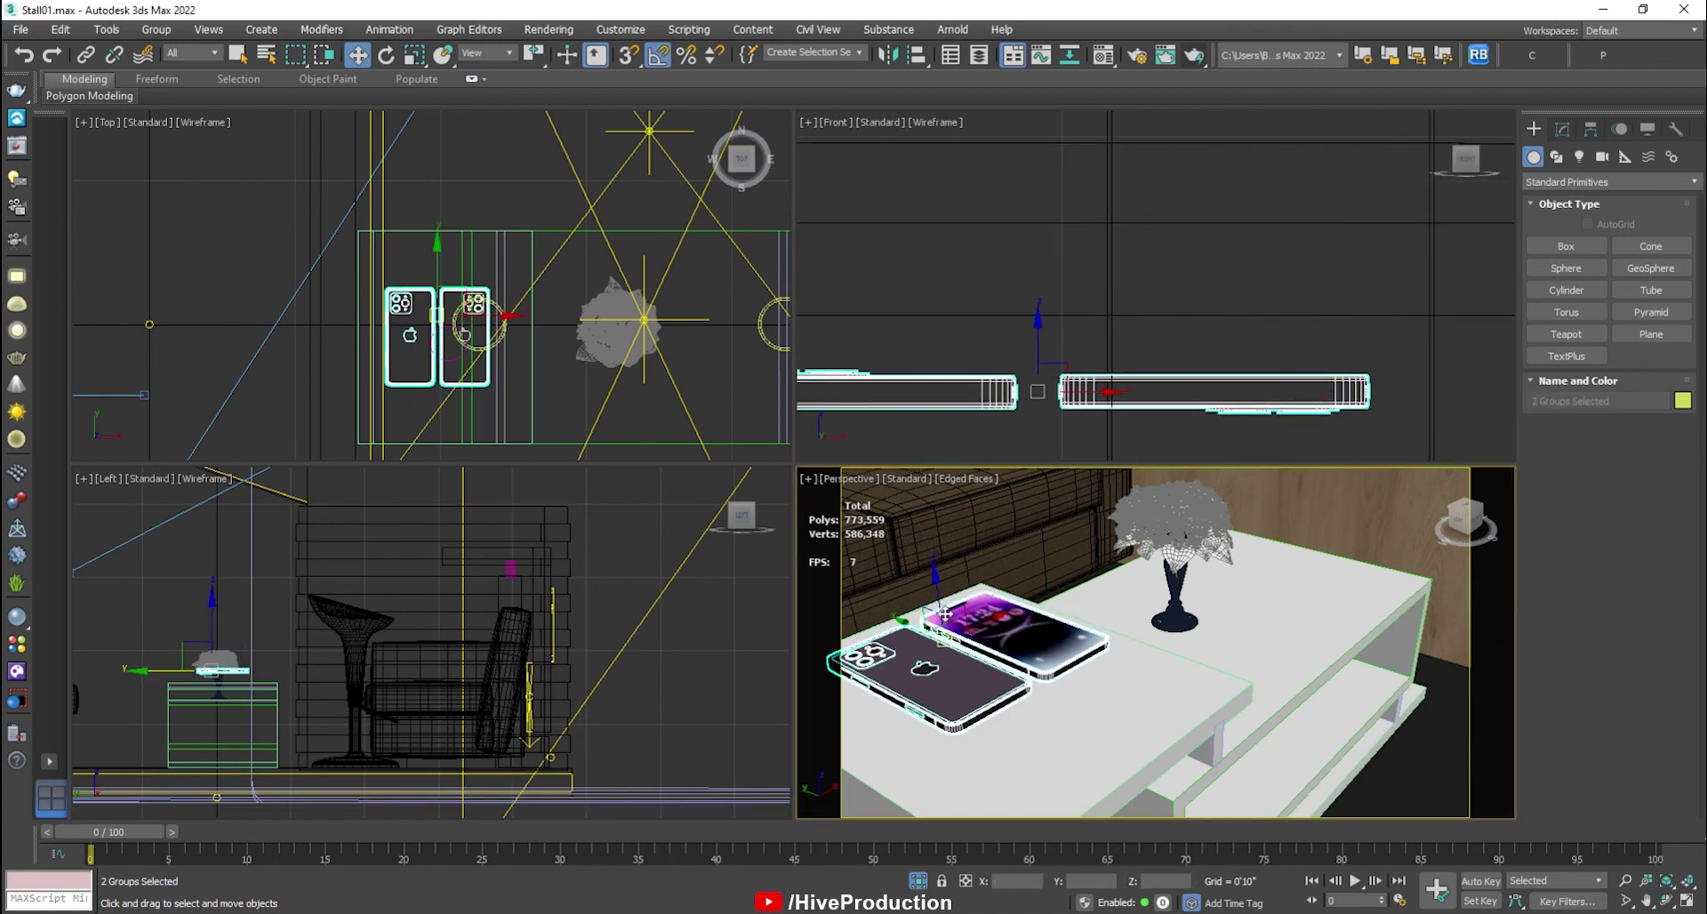
drag(939, 601, 919, 685)
scroll(987, 742, up, 2)
Create a standard camera in the top view aimed at the phones and look through it in a maximized viewport.
key(r)
click(1603, 157)
scroll(384, 364, down, 2)
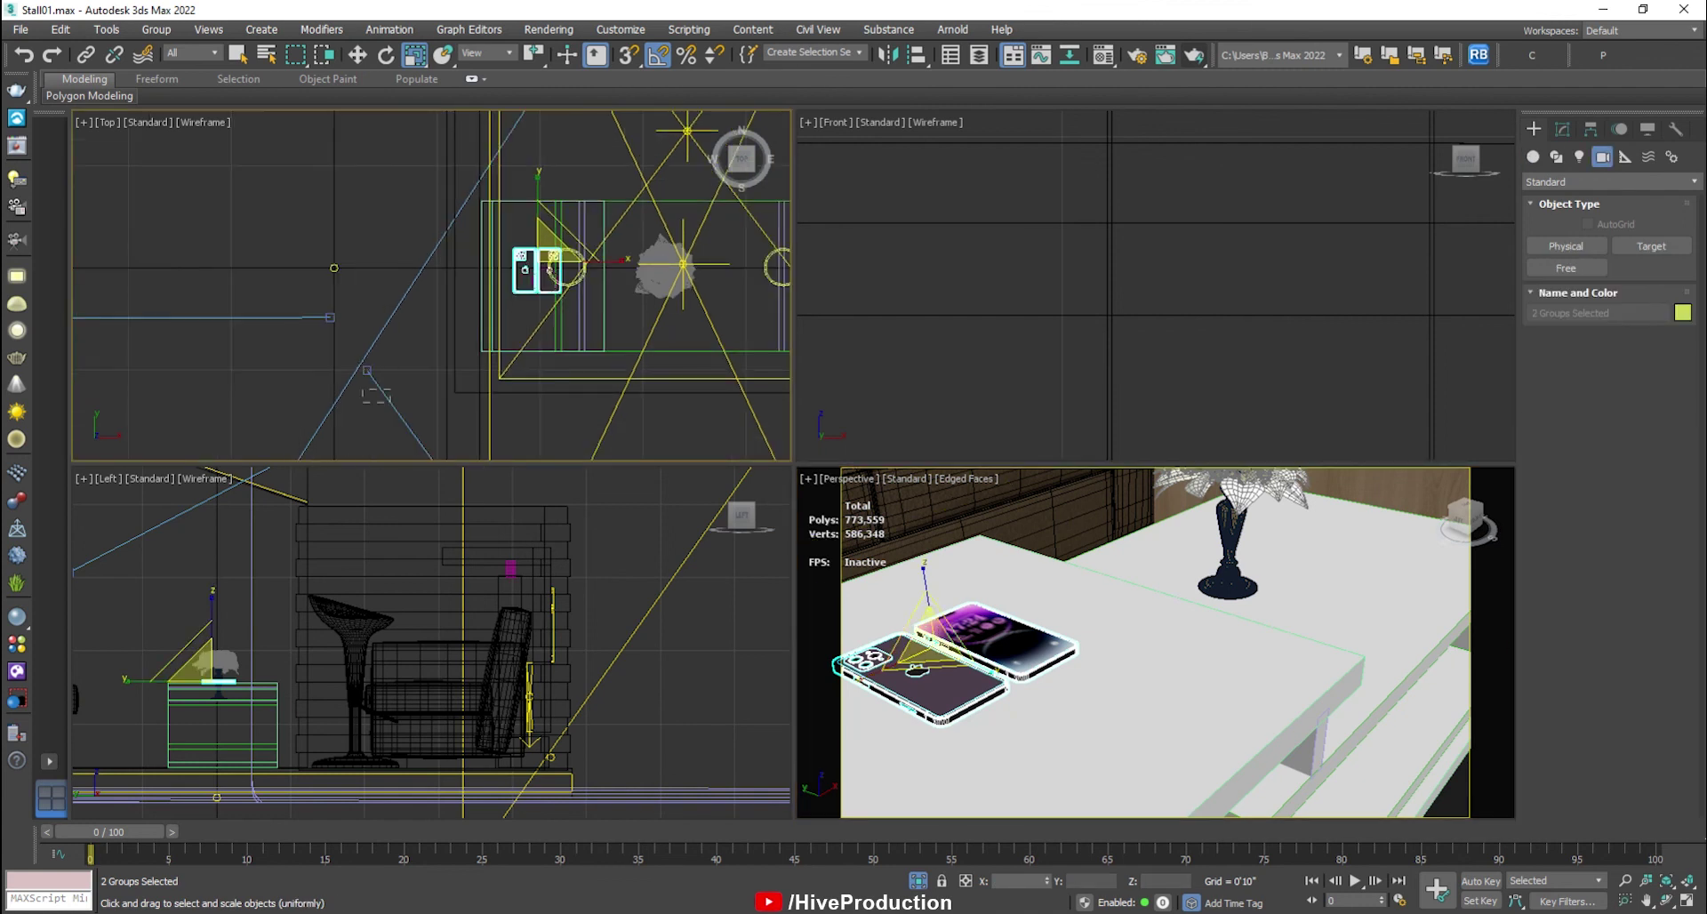
drag(362, 402, 532, 312)
right_click(1017, 641)
key(c)
key(alt+w)
Orbit and pan the new camera to frame both phones on the table from above.
middle_drag(1070, 595, 987, 796)
middle_drag(945, 344, 910, 604)
click(1667, 900)
drag(1010, 506, 1346, 561)
drag(740, 585, 1045, 608)
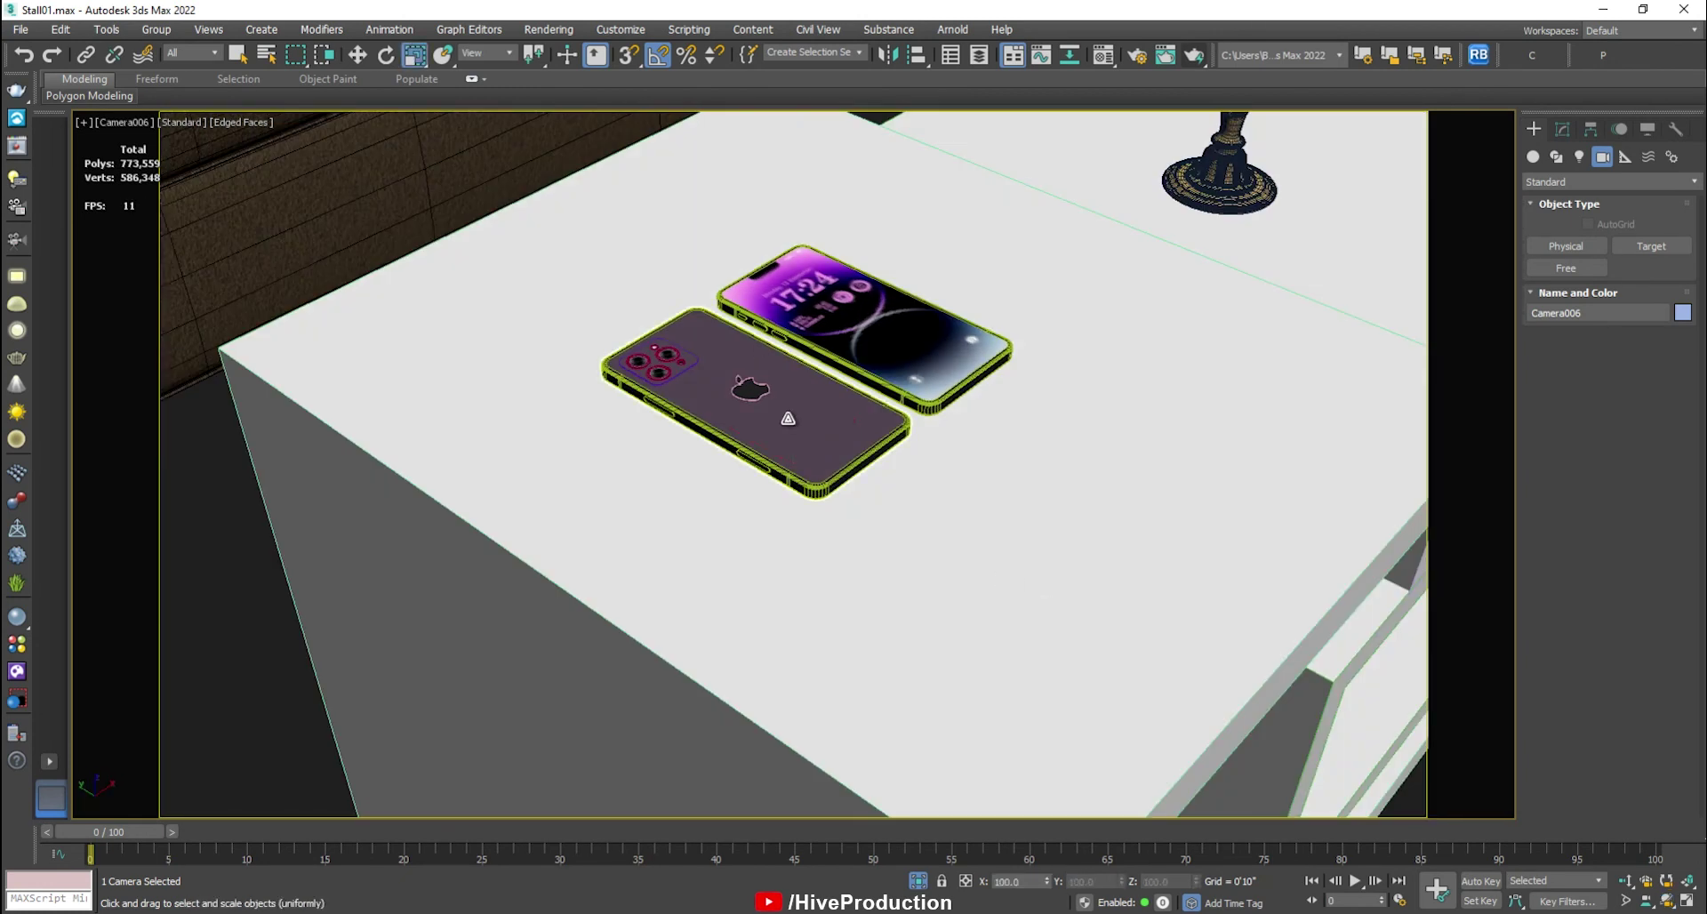
Rotate both phones about the vertical axis and move the screen-up phone to the other side of the back-up phone.
drag(774, 370, 831, 349)
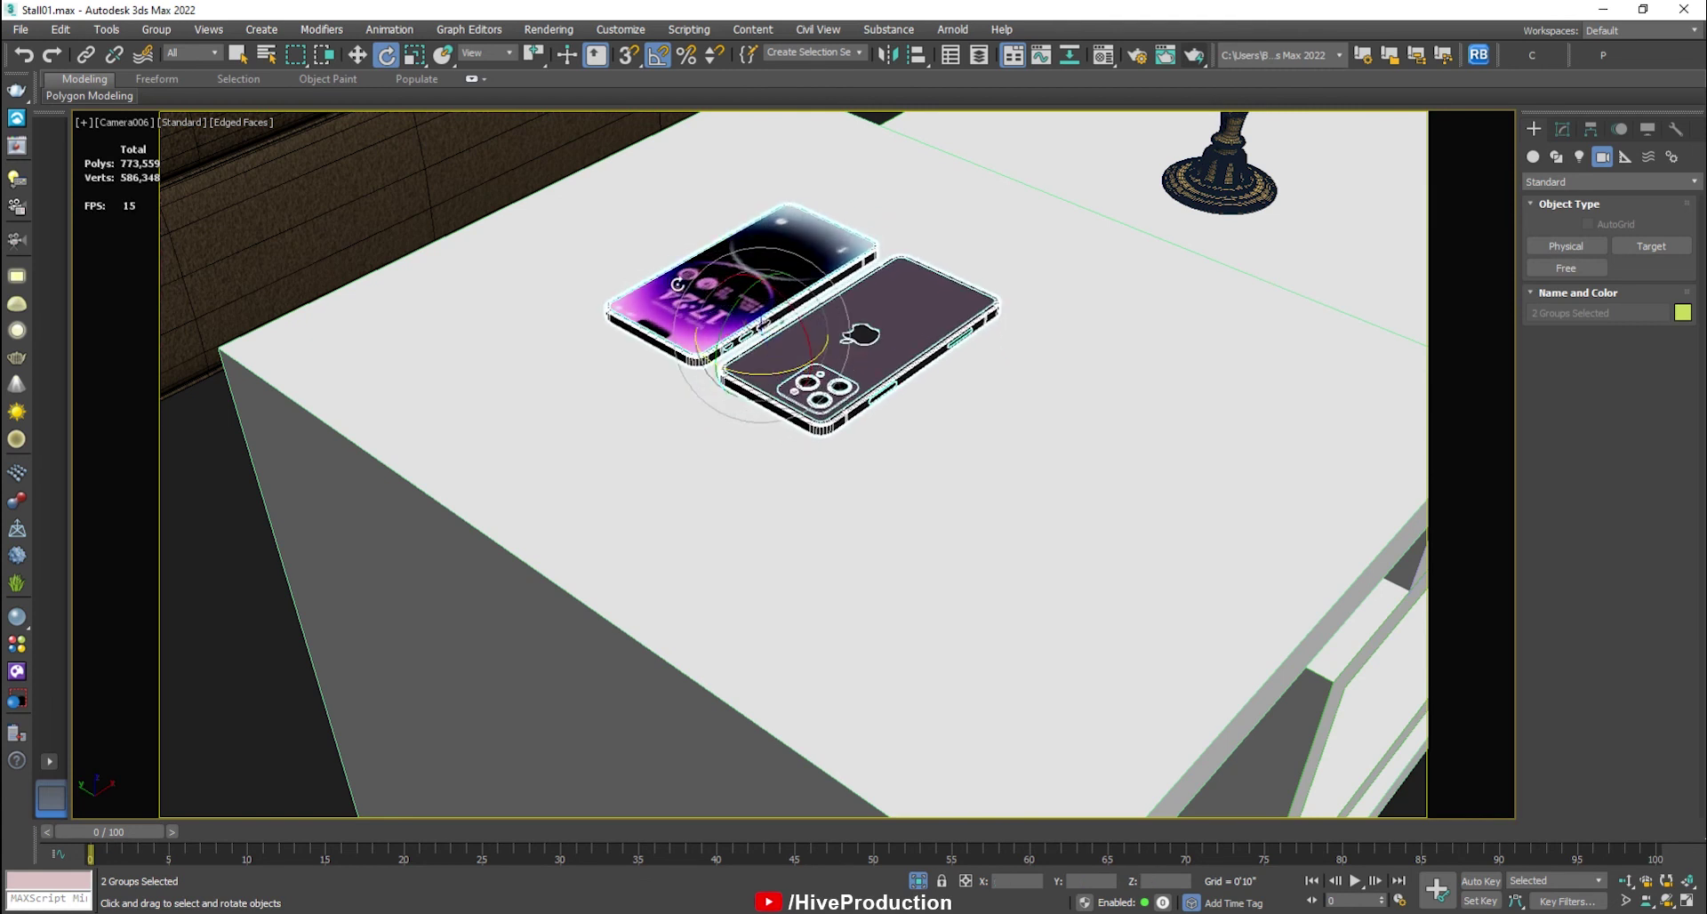
drag(894, 490, 1040, 517)
Orbit and dolly the camera to a low three-quarter view of both phones with the sofa behind.
alt+middle_drag(1113, 622, 1136, 579)
scroll(951, 445, up, 3)
drag(949, 444, 946, 391)
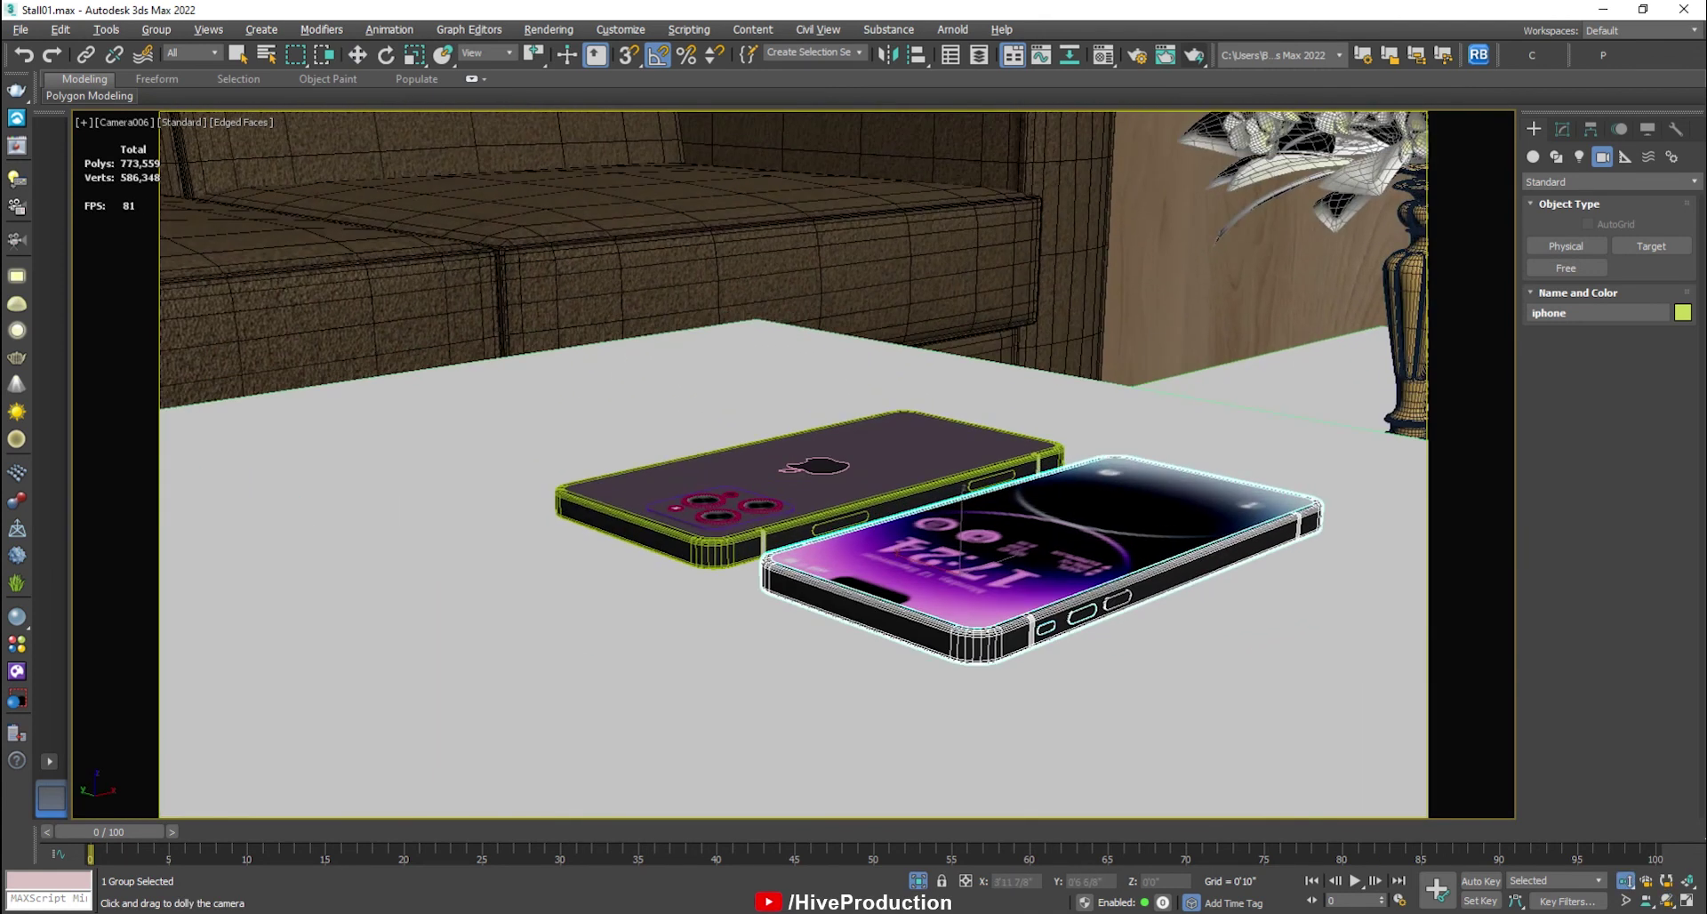
drag(1428, 808, 1131, 686)
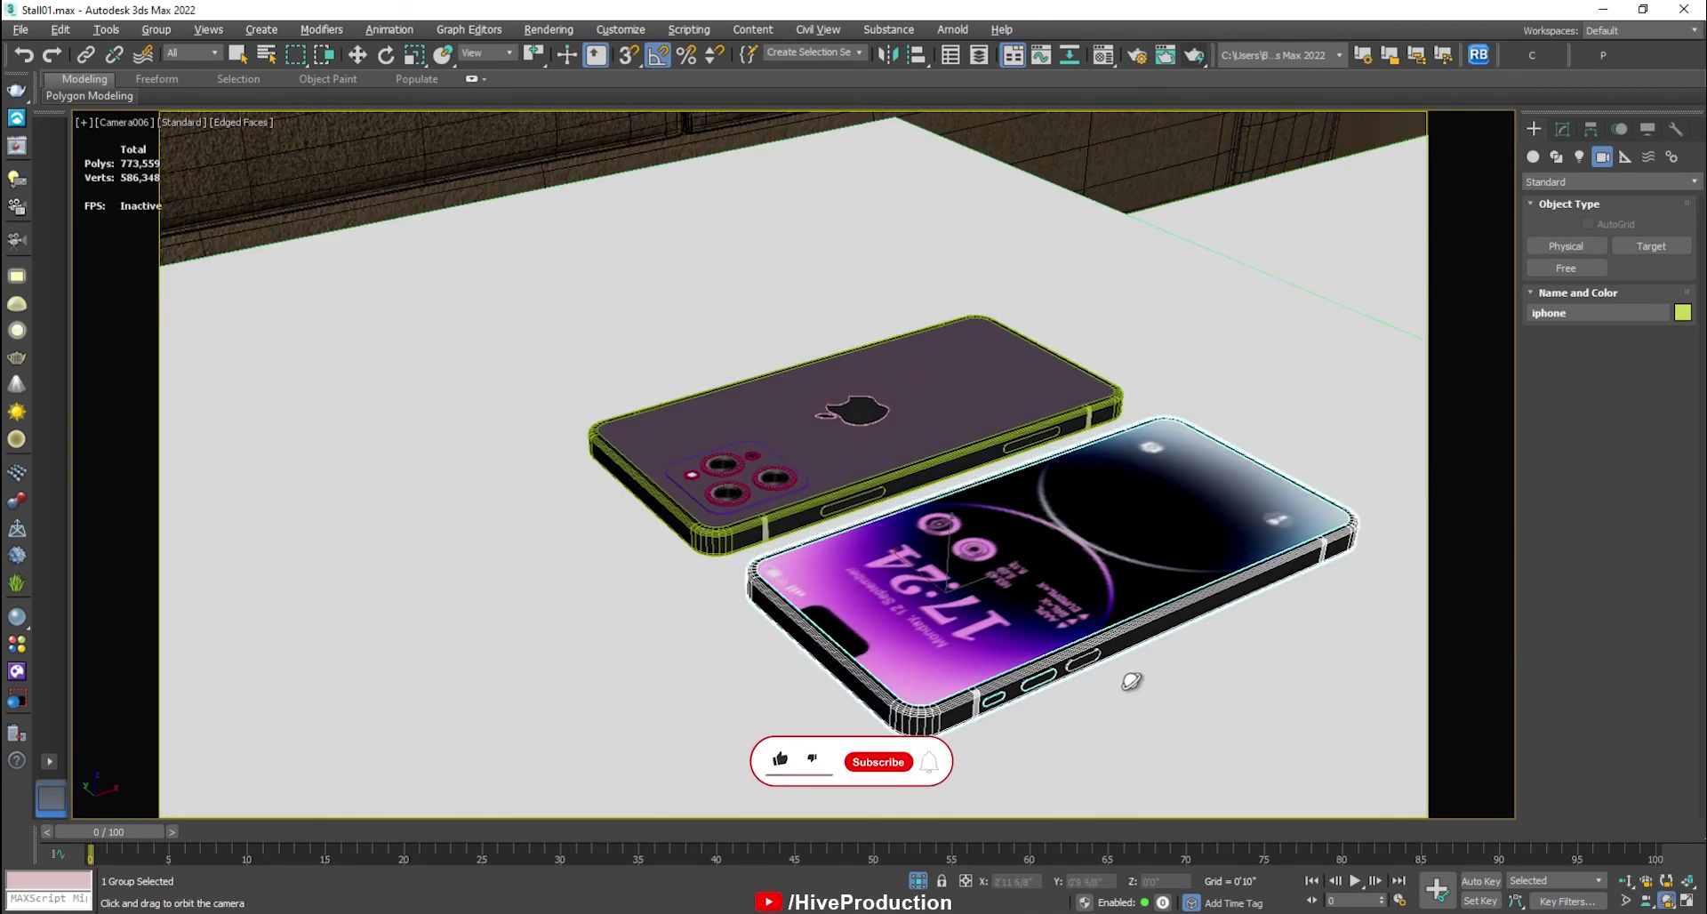
drag(937, 650, 1056, 605)
middle_drag(1135, 648, 1091, 641)
drag(1005, 510, 1016, 621)
drag(1144, 589, 1147, 576)
middle_drag(1051, 585, 1135, 678)
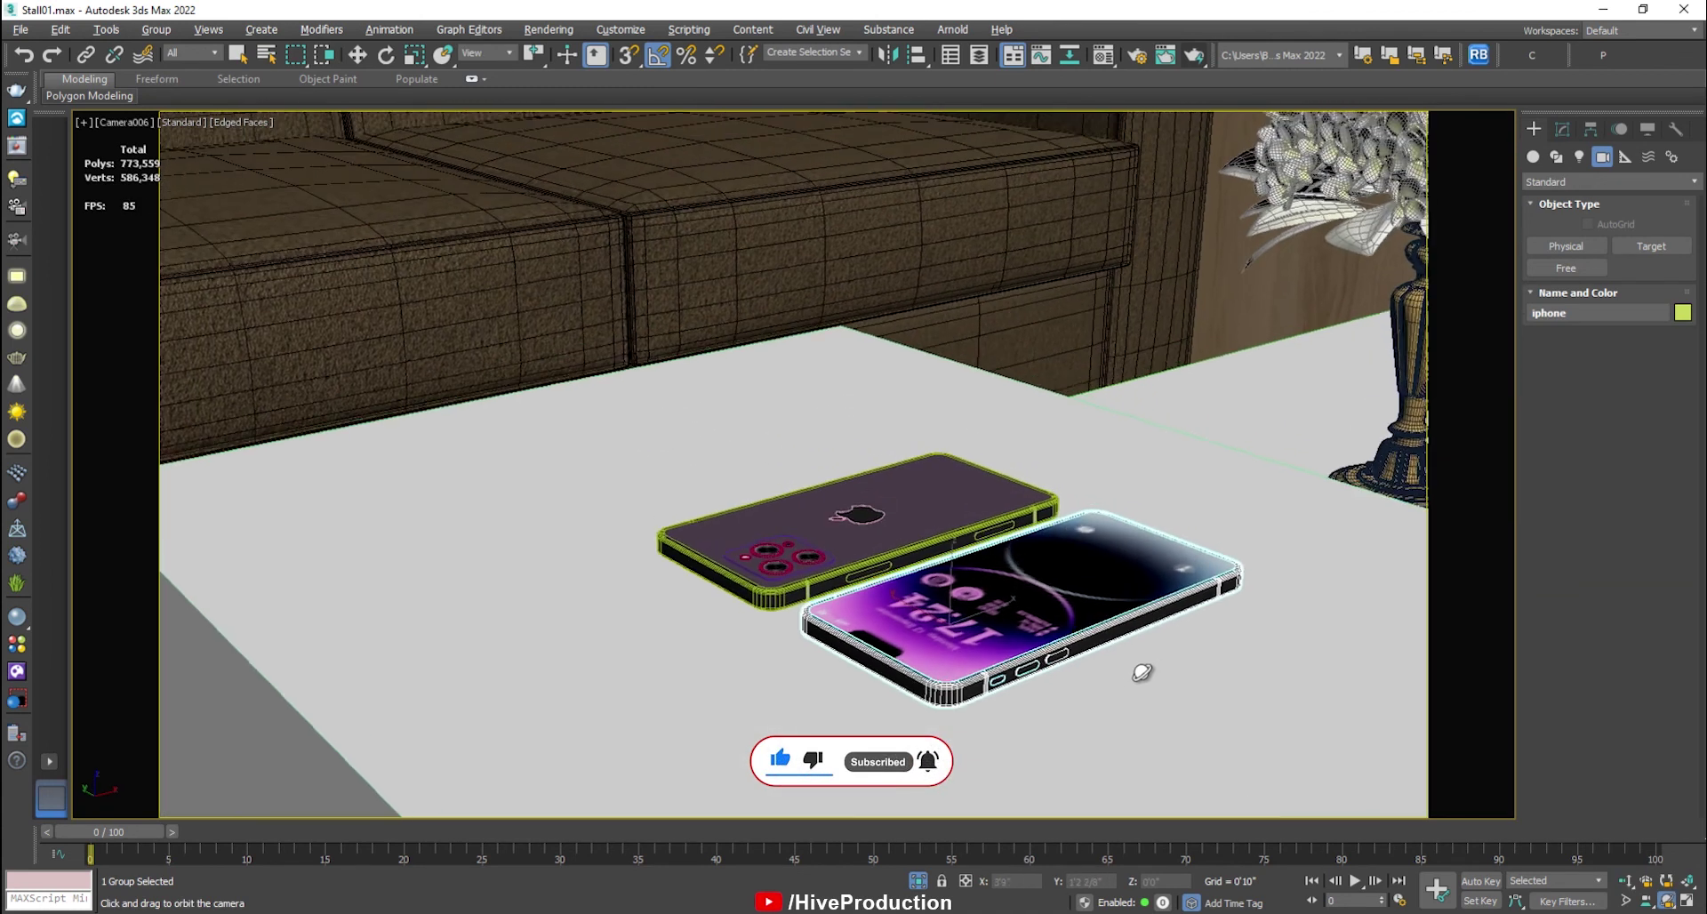
Reframe the camera so the flower vase shows beside the phones, and render the view.
drag(1135, 679, 1178, 685)
middle_drag(1171, 622, 1067, 615)
drag(1002, 656, 974, 696)
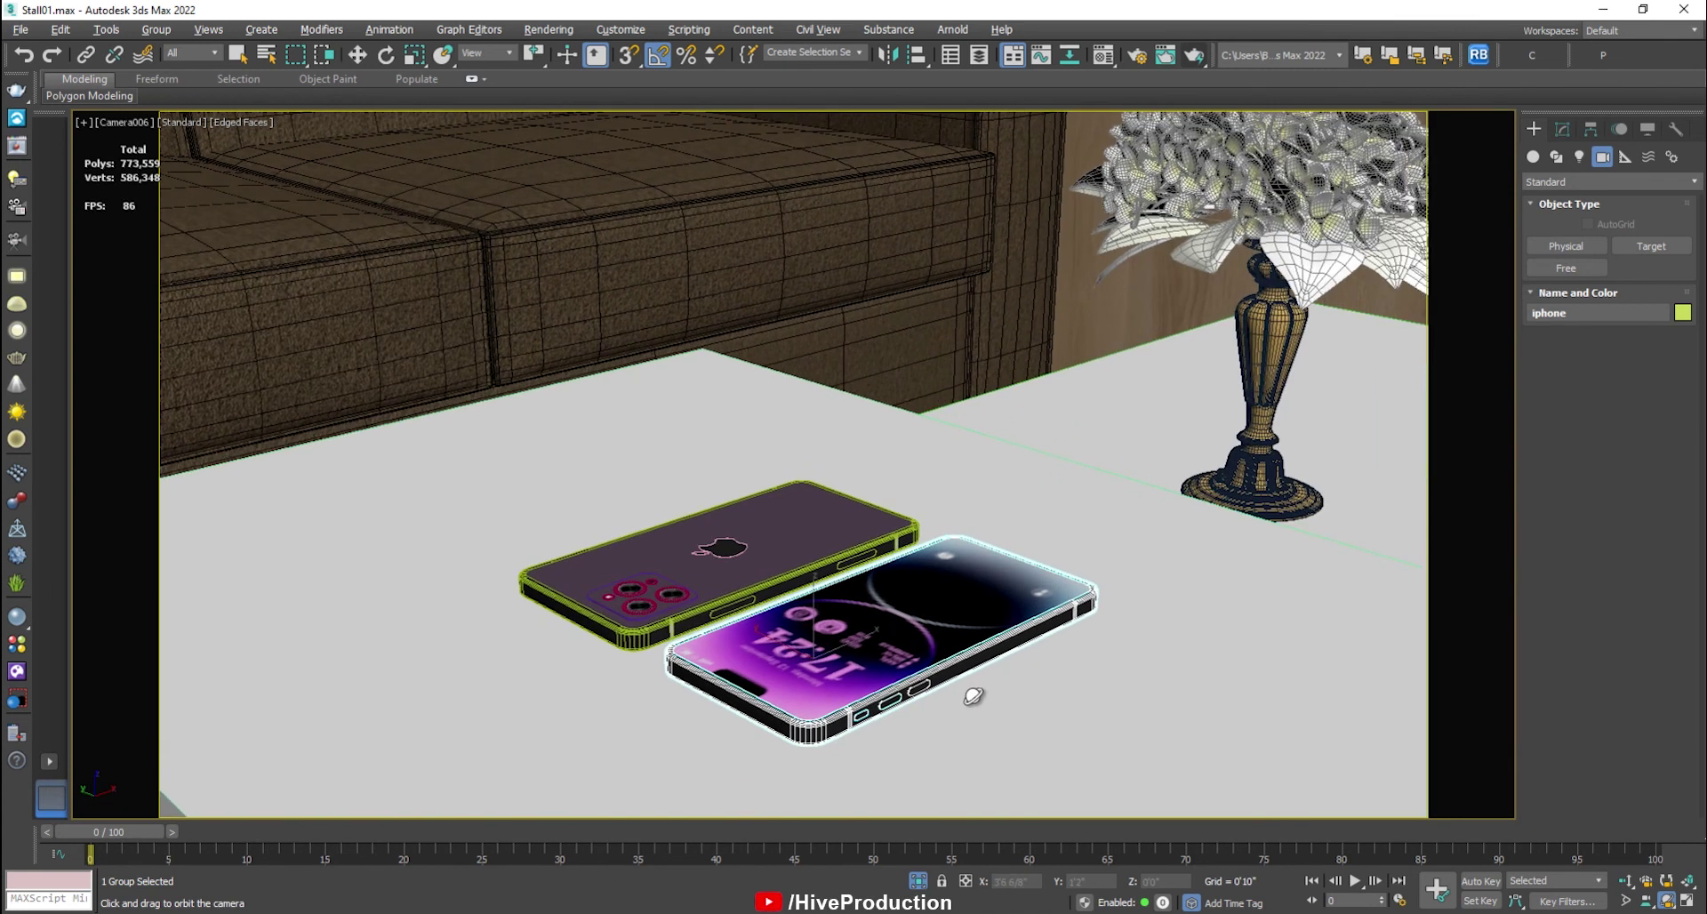
key(shift+q)
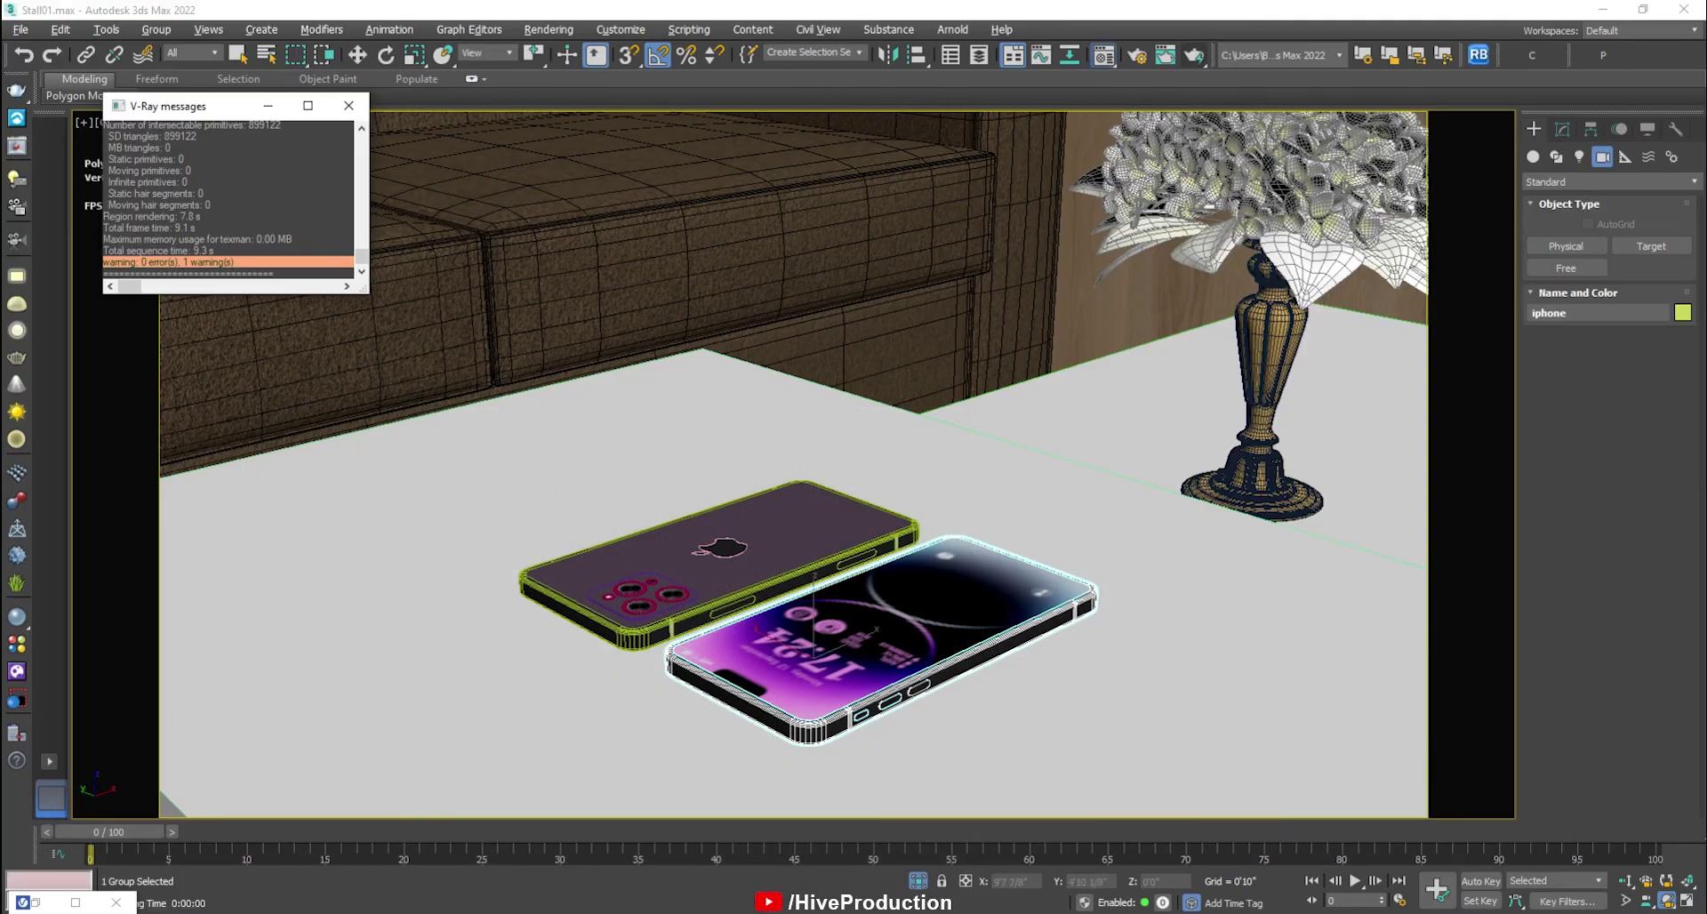
Sample the material of the back-up phone's rear panel into an unused material slot.
key(m)
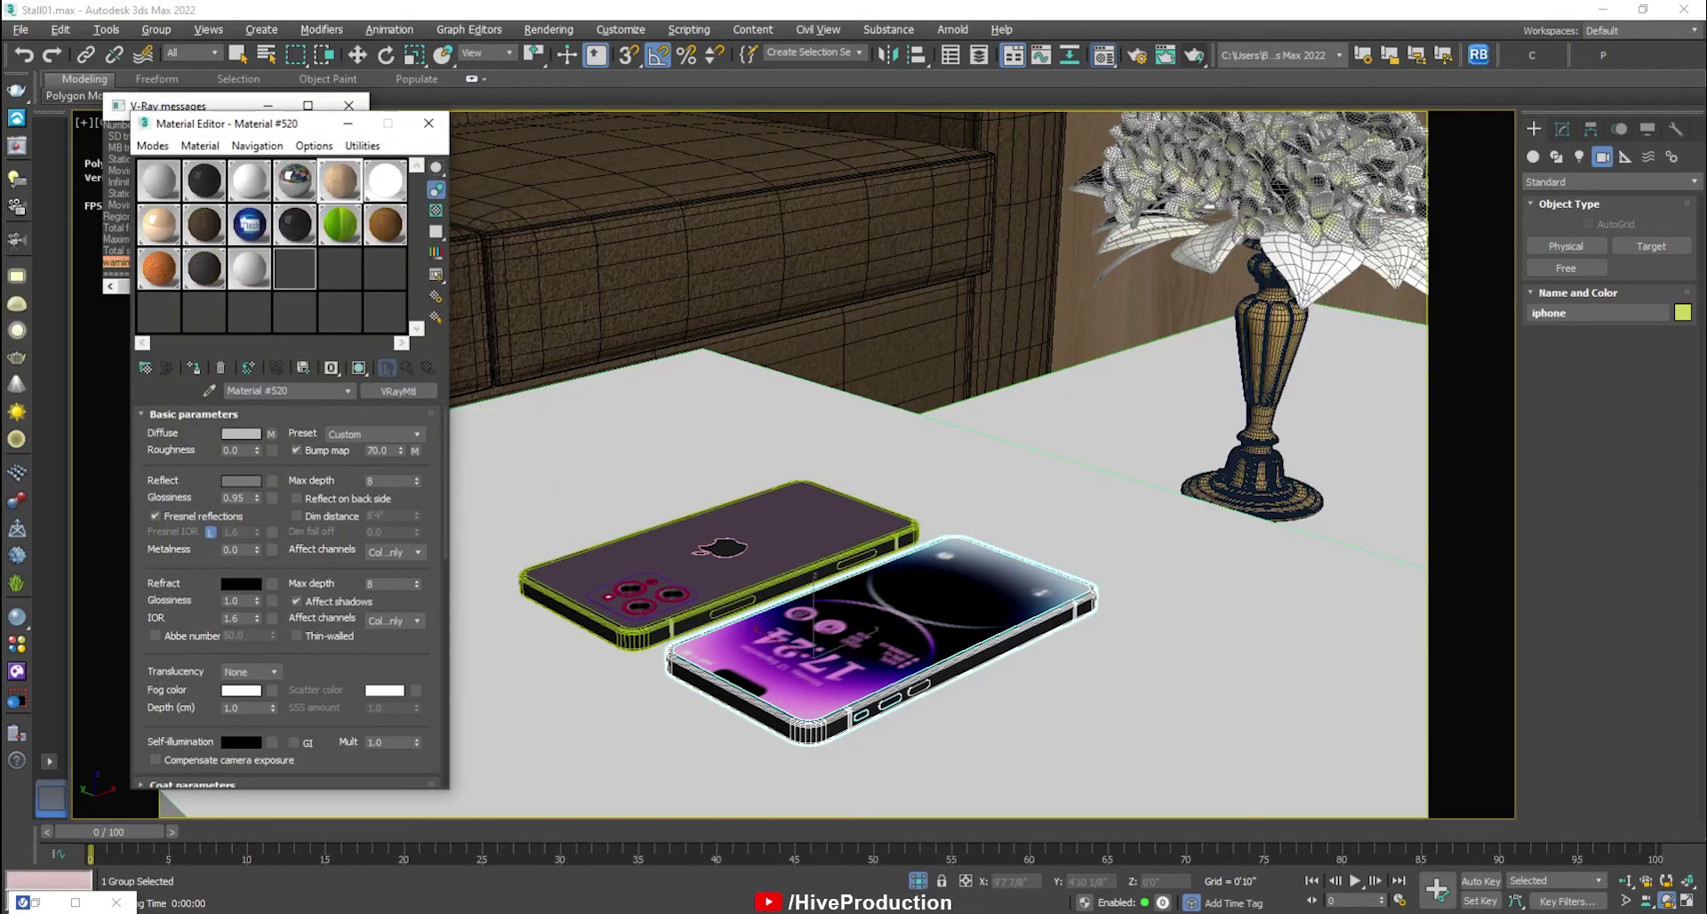
click(250, 269)
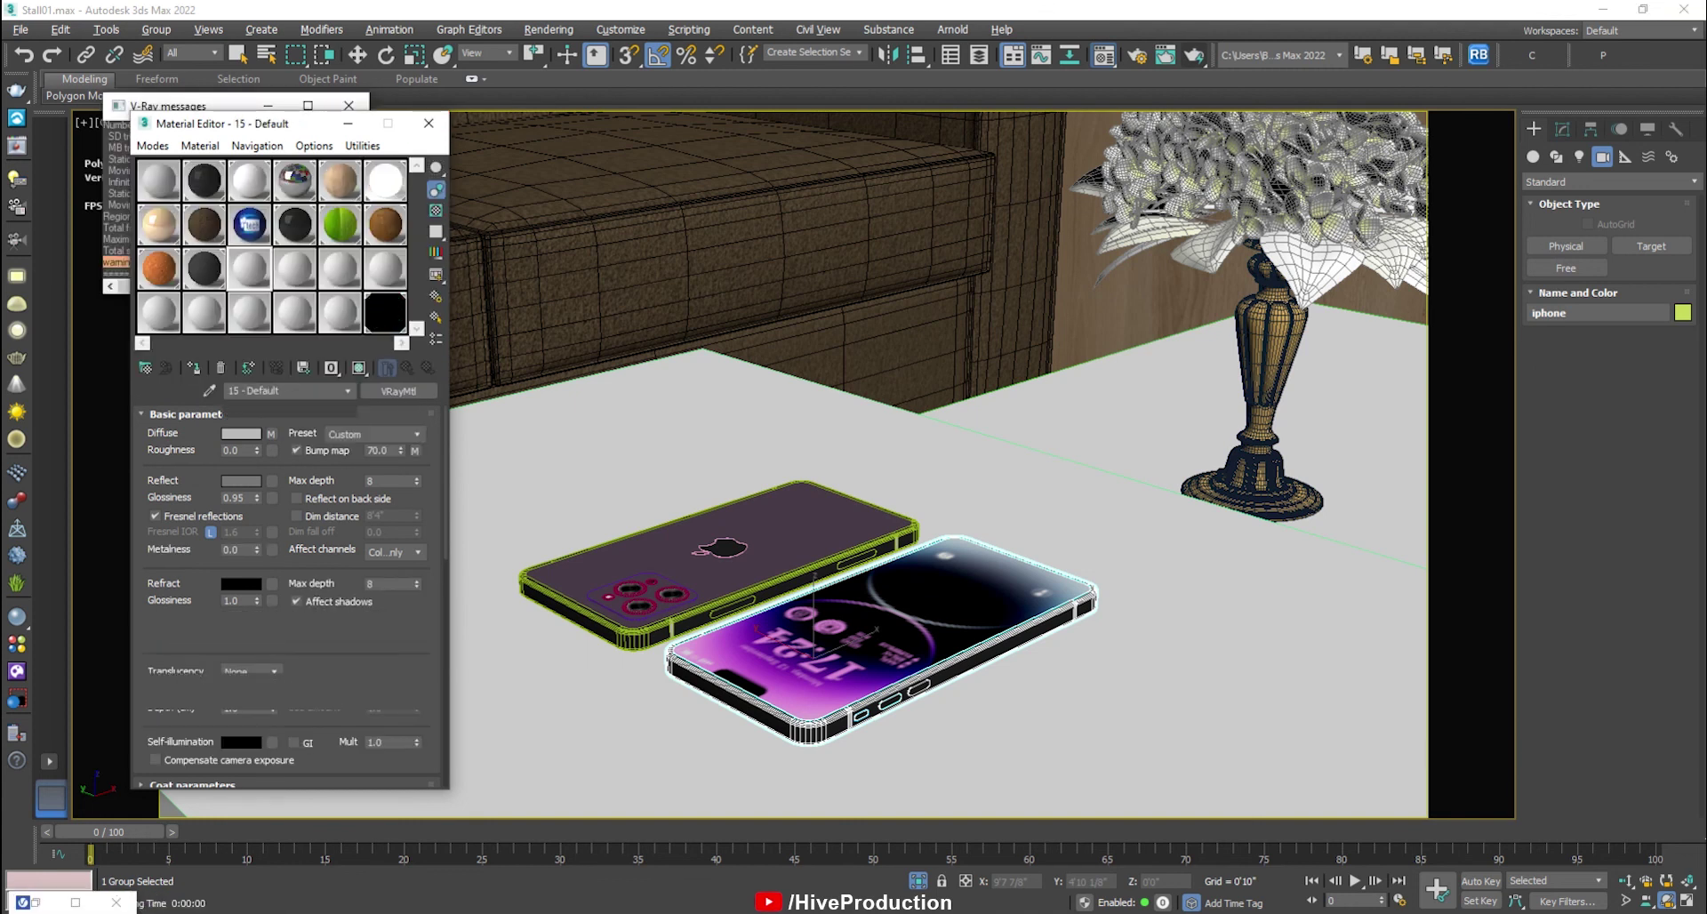
click(210, 391)
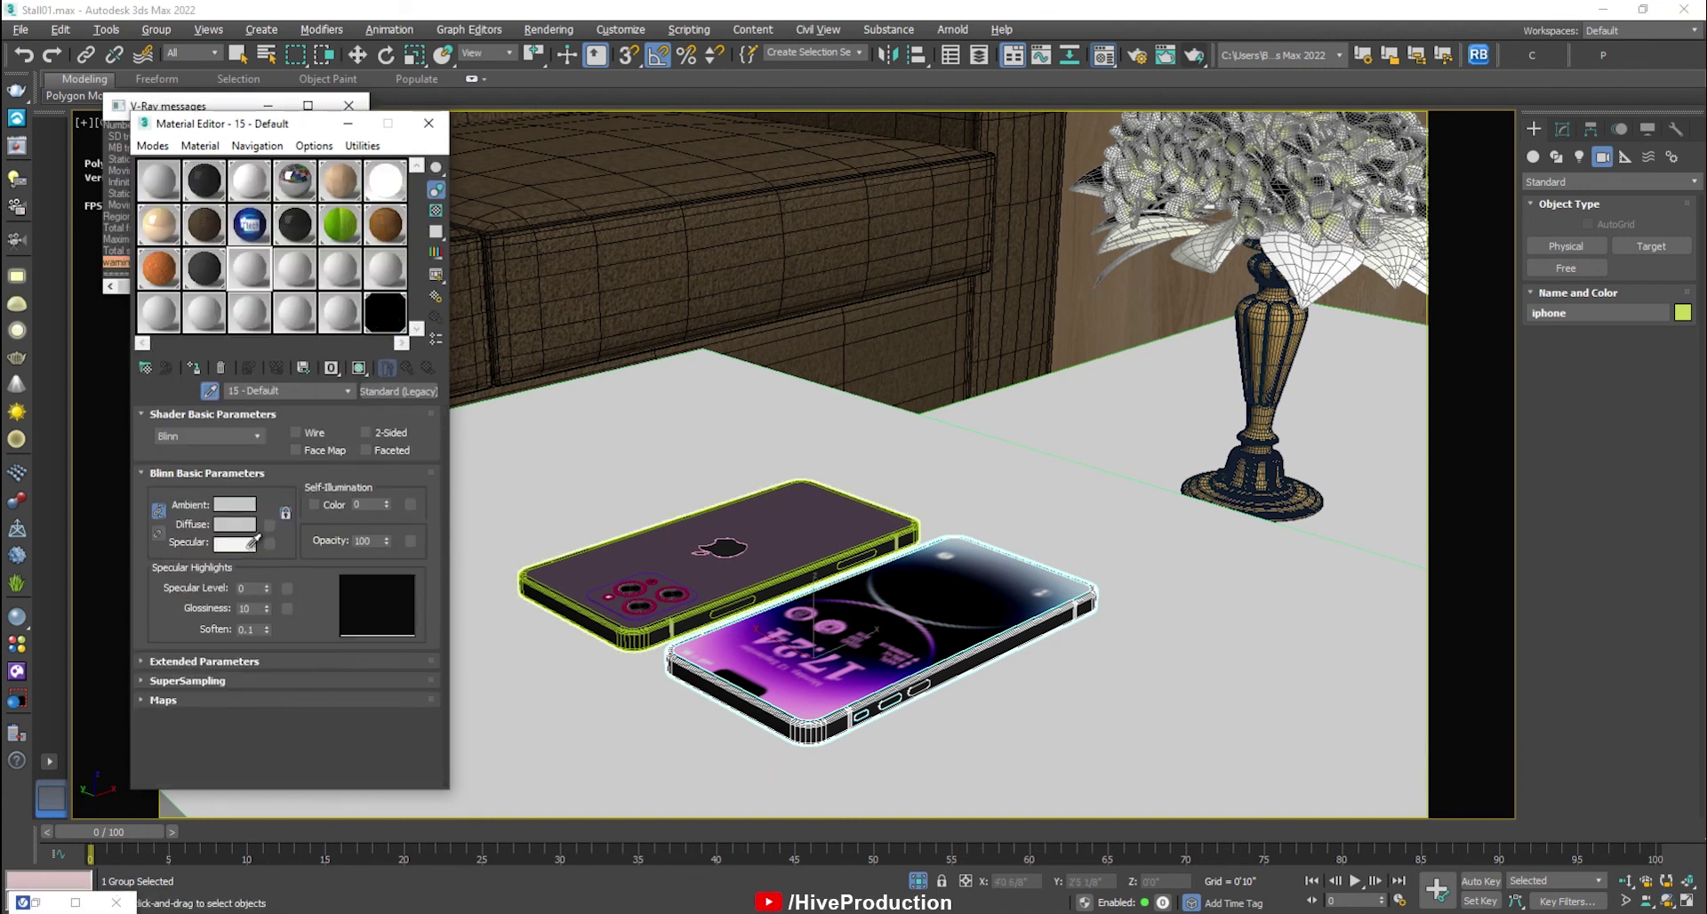
click(712, 556)
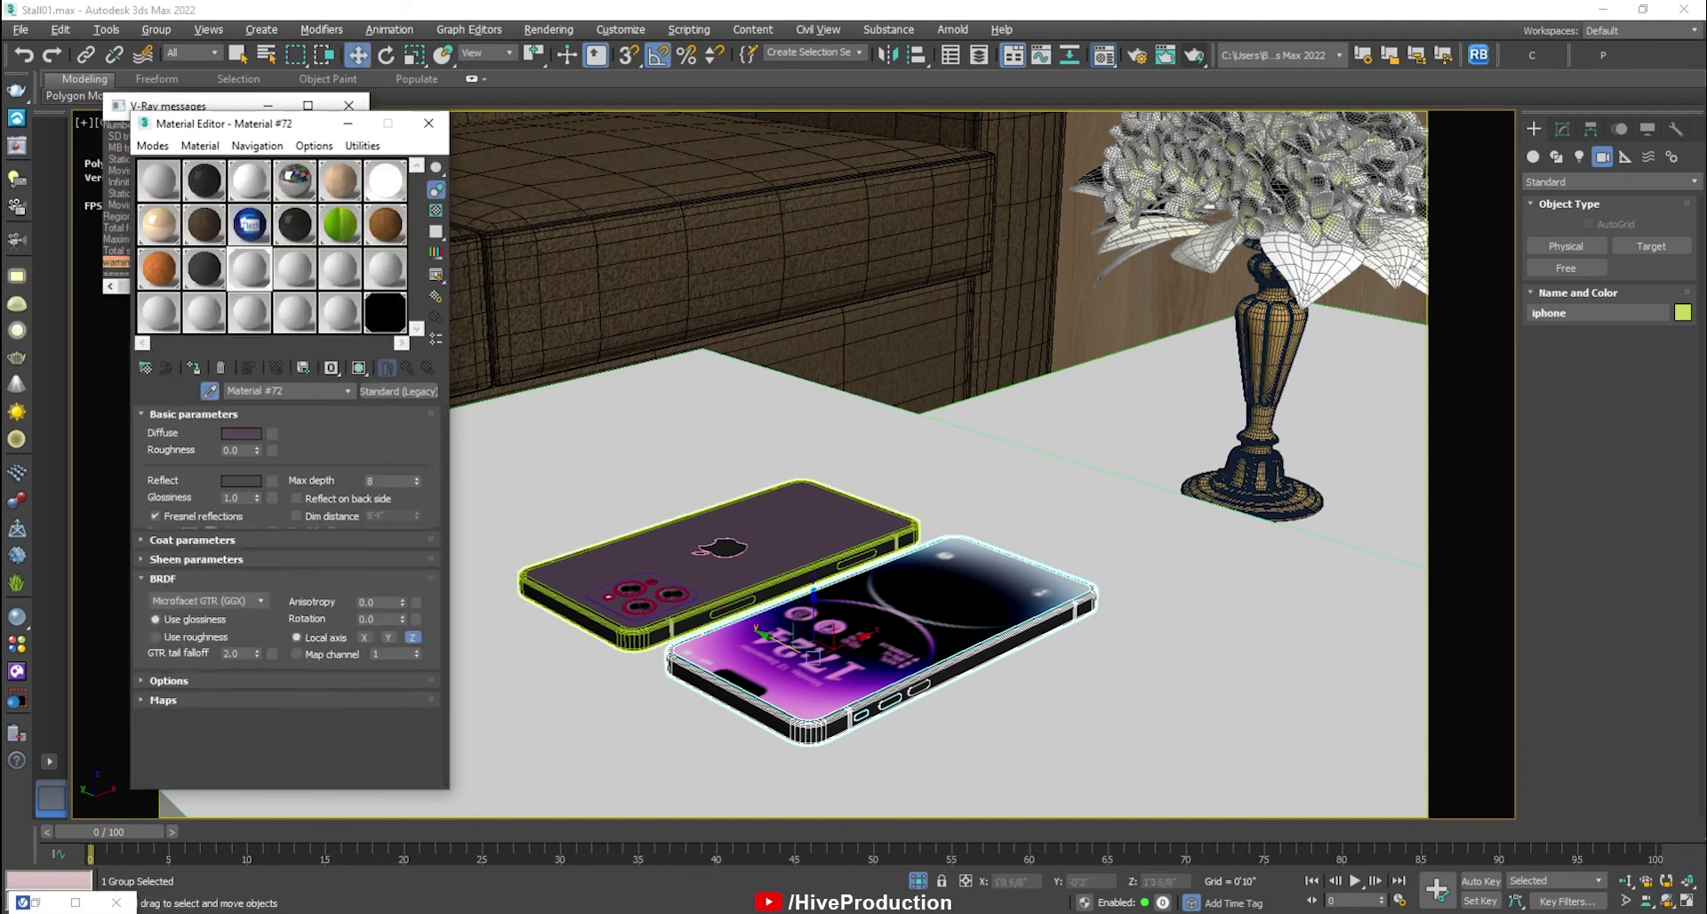
Change the phone back material's diffuse colour to near-black with red, green and blue at 3.
click(241, 433)
drag(481, 244, 364, 249)
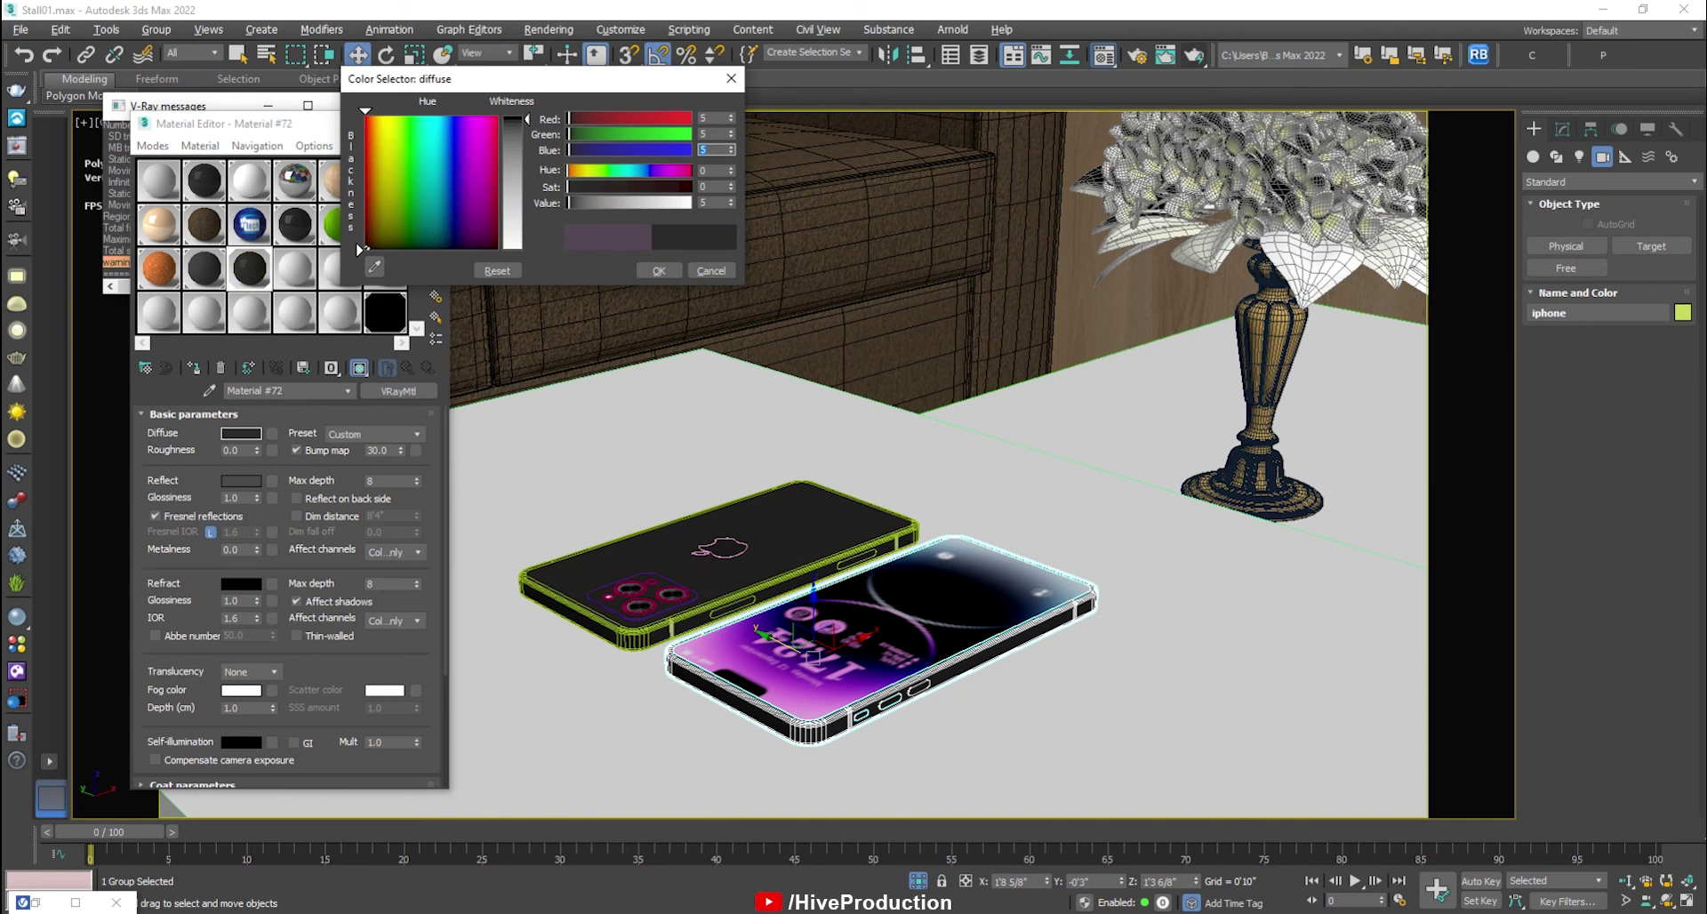
text(3)
key(Tab)
text(3)
key(Tab)
text(3)
key(Return)
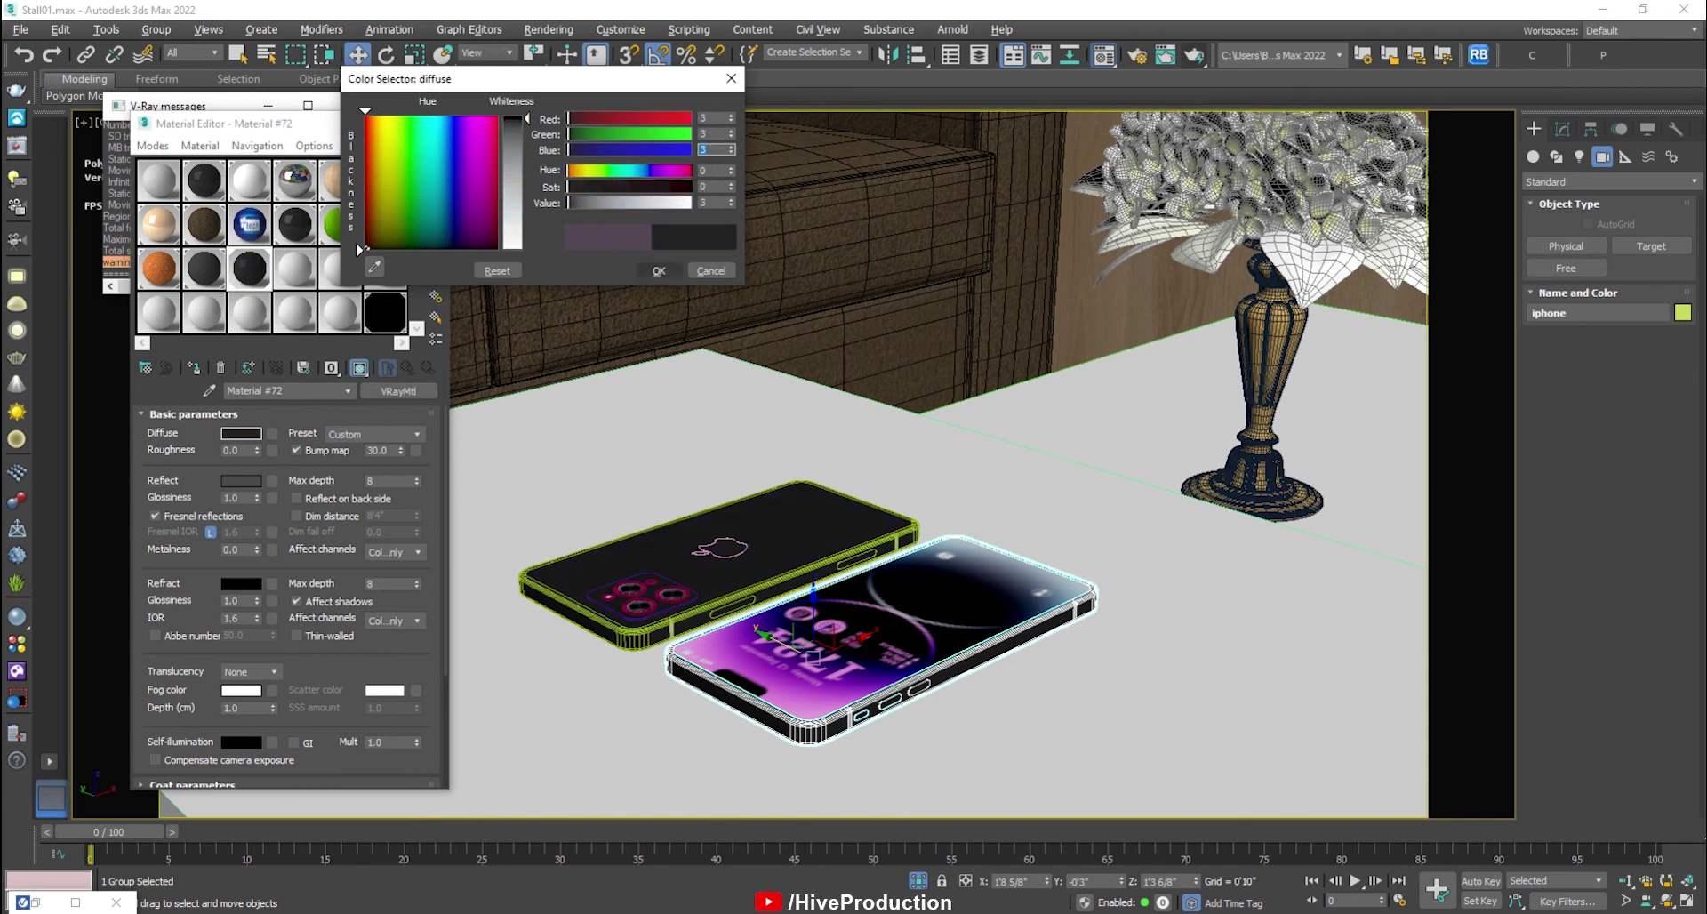
click(658, 271)
Lighten the phone back material's reflection colour by raising its whiteness.
click(241, 481)
drag(516, 126, 516, 156)
click(659, 270)
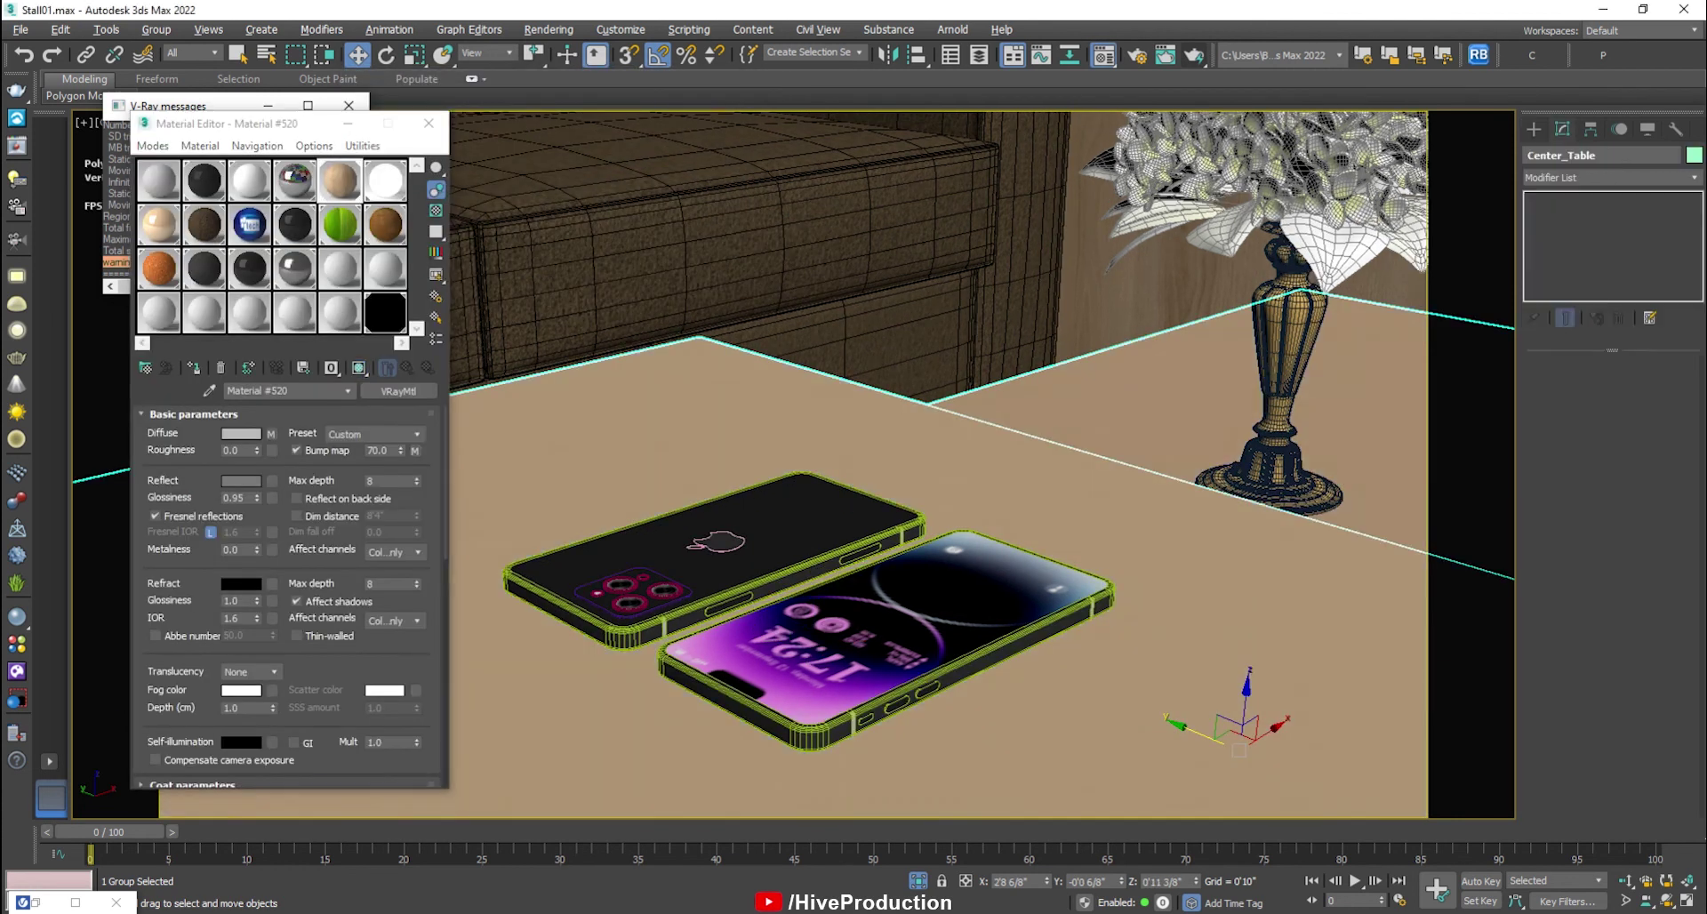
Render the camera view with the wood-textured center table and zoom in on the phones in the render.
click(1611, 178)
scroll(725, 614, down, 1)
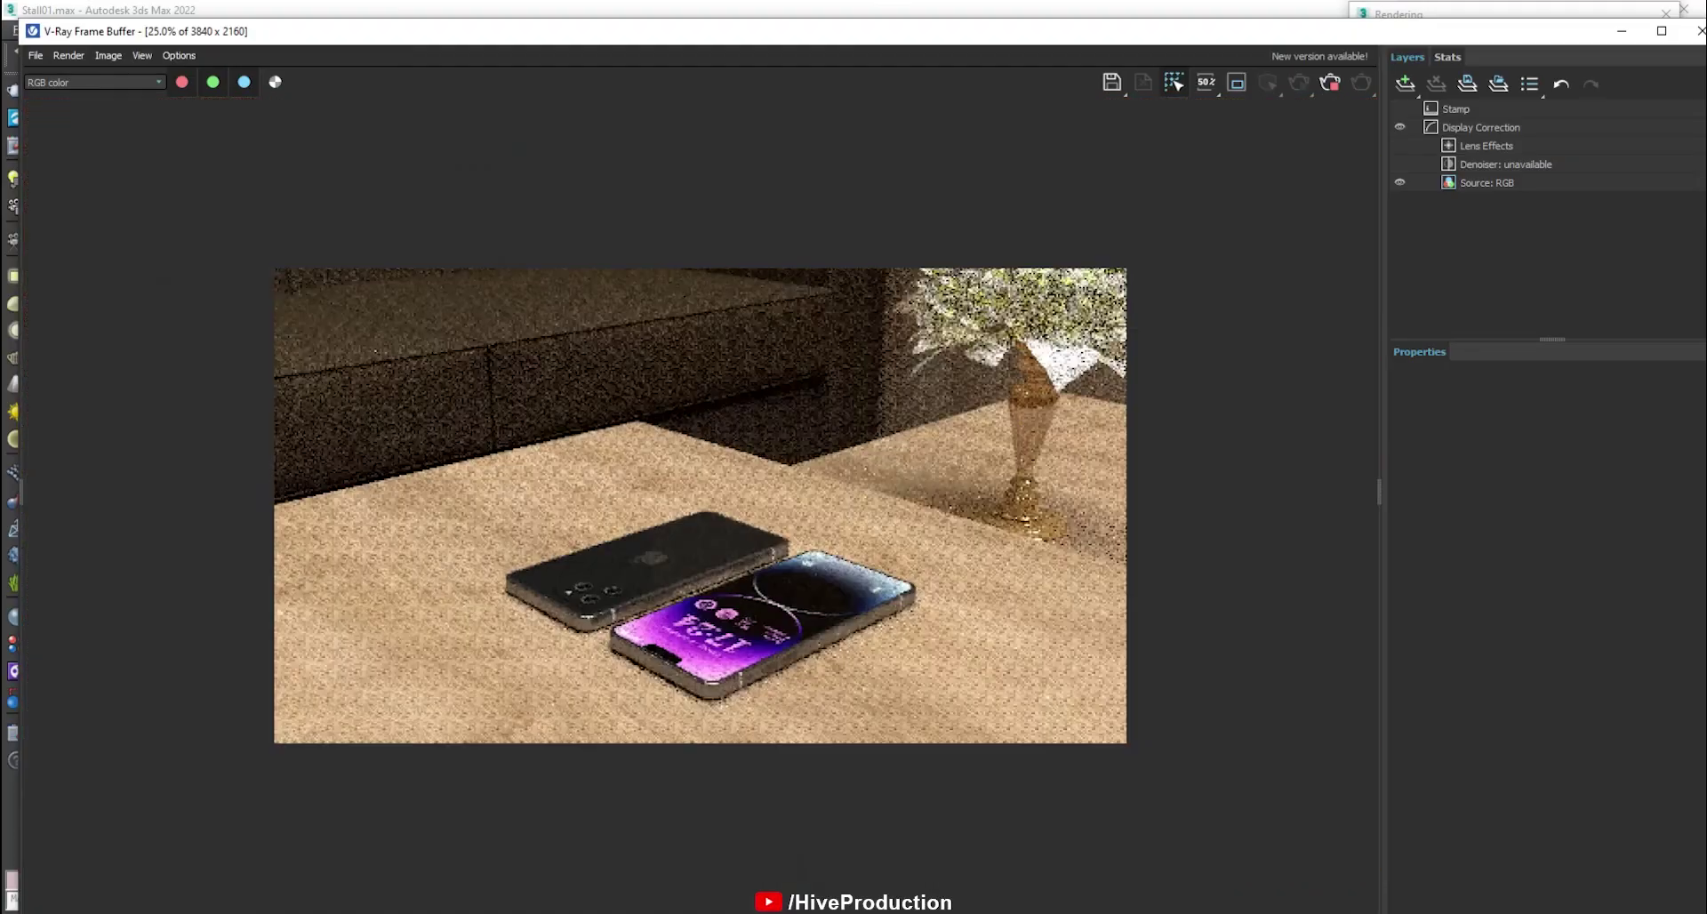
scroll(725, 613, up, 1)
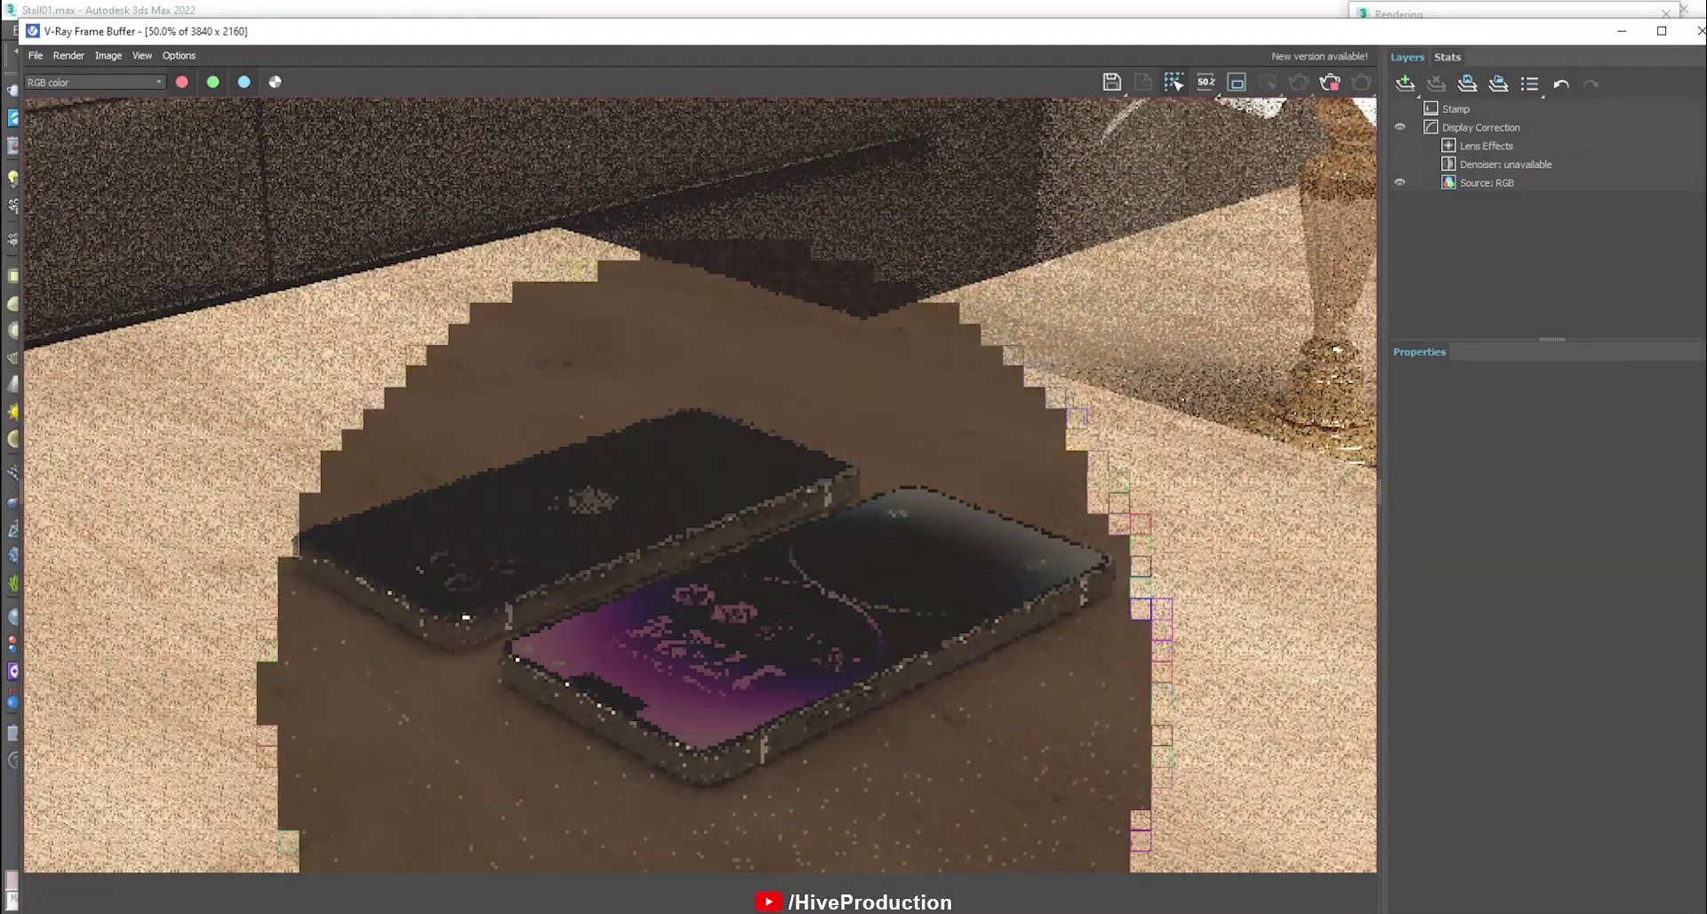